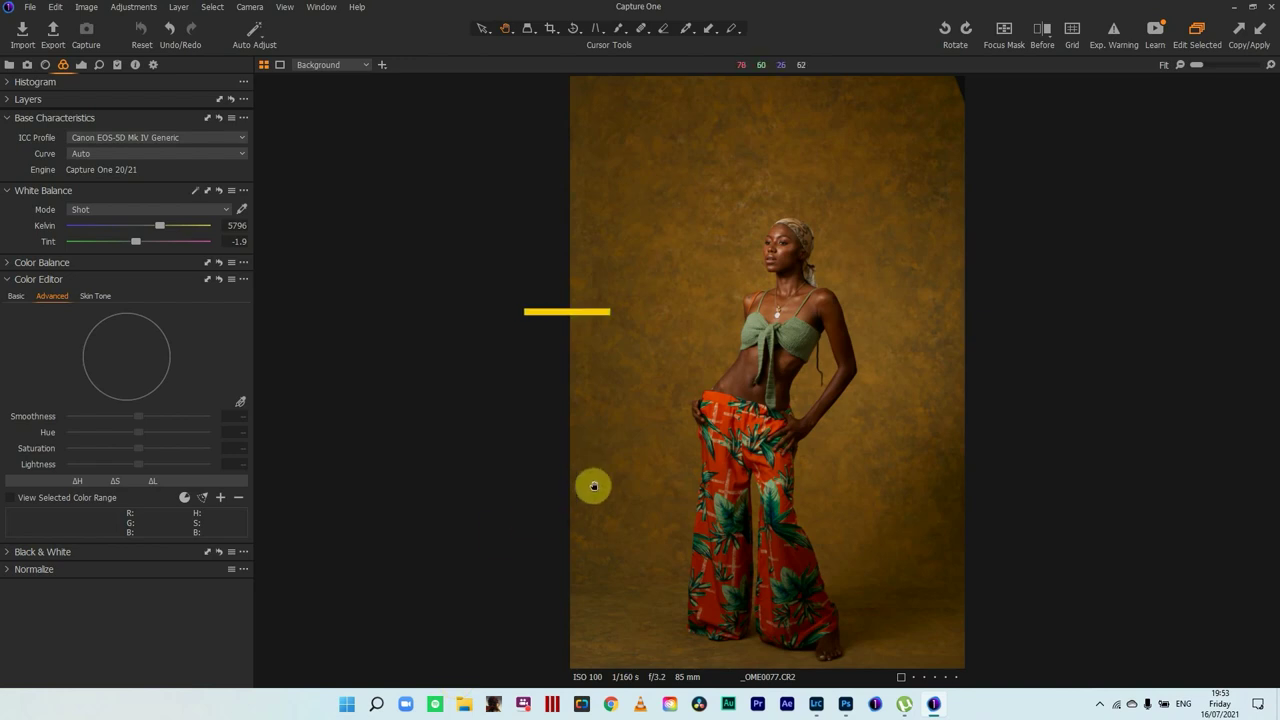
Switch to Lightroom Classic's Develop module showing the same studio portrait
left_click(818, 700)
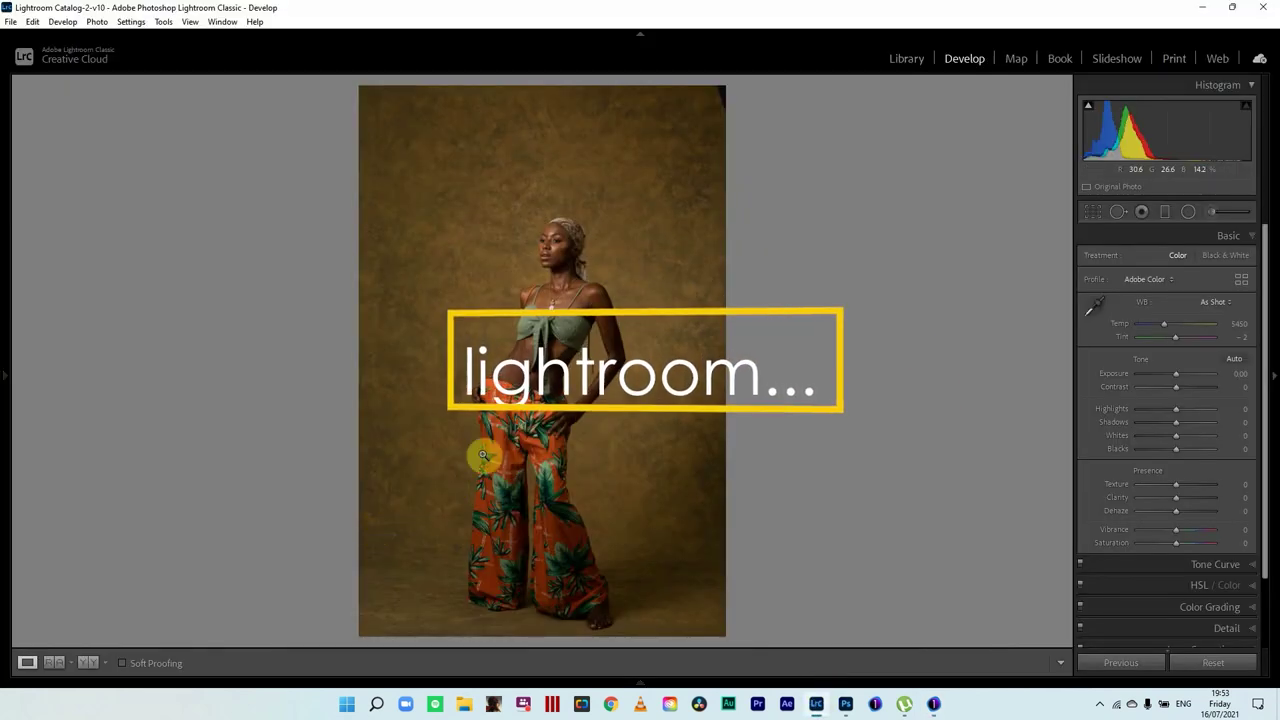
Show the exposure and lens info overlay, then zoom in to inspect the scarf at her neck
key("i")
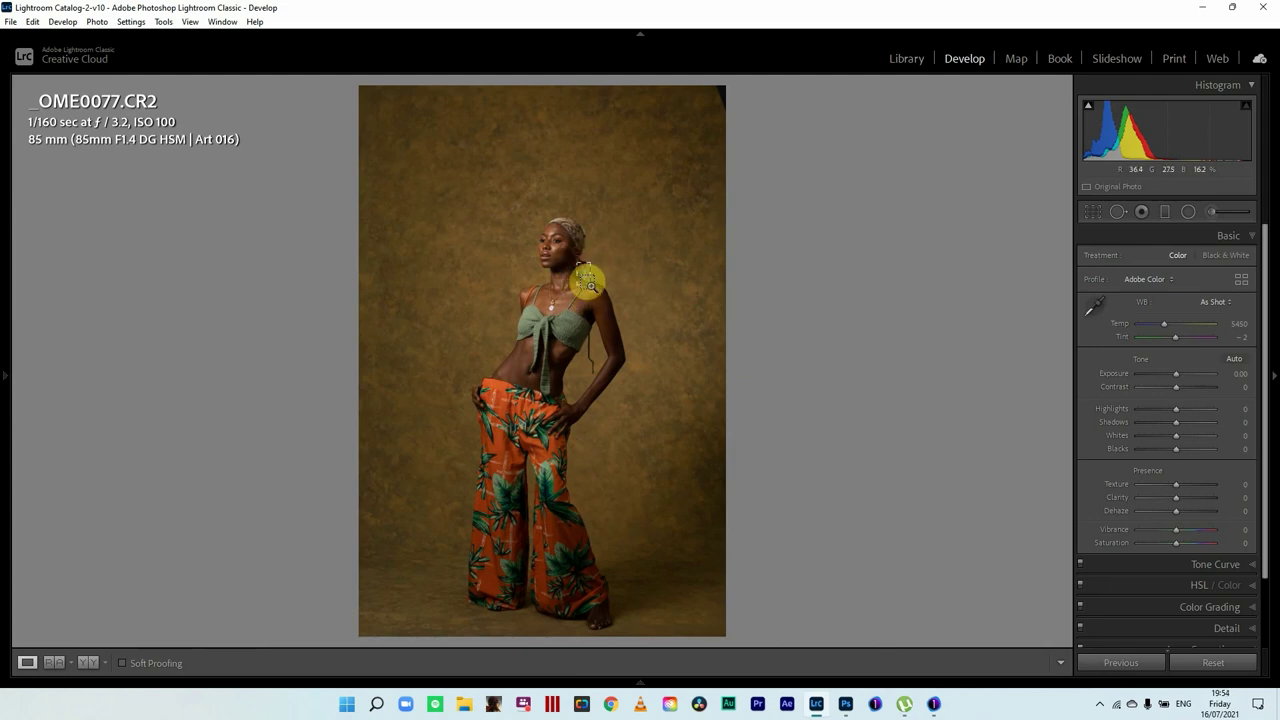
left_click(588, 290)
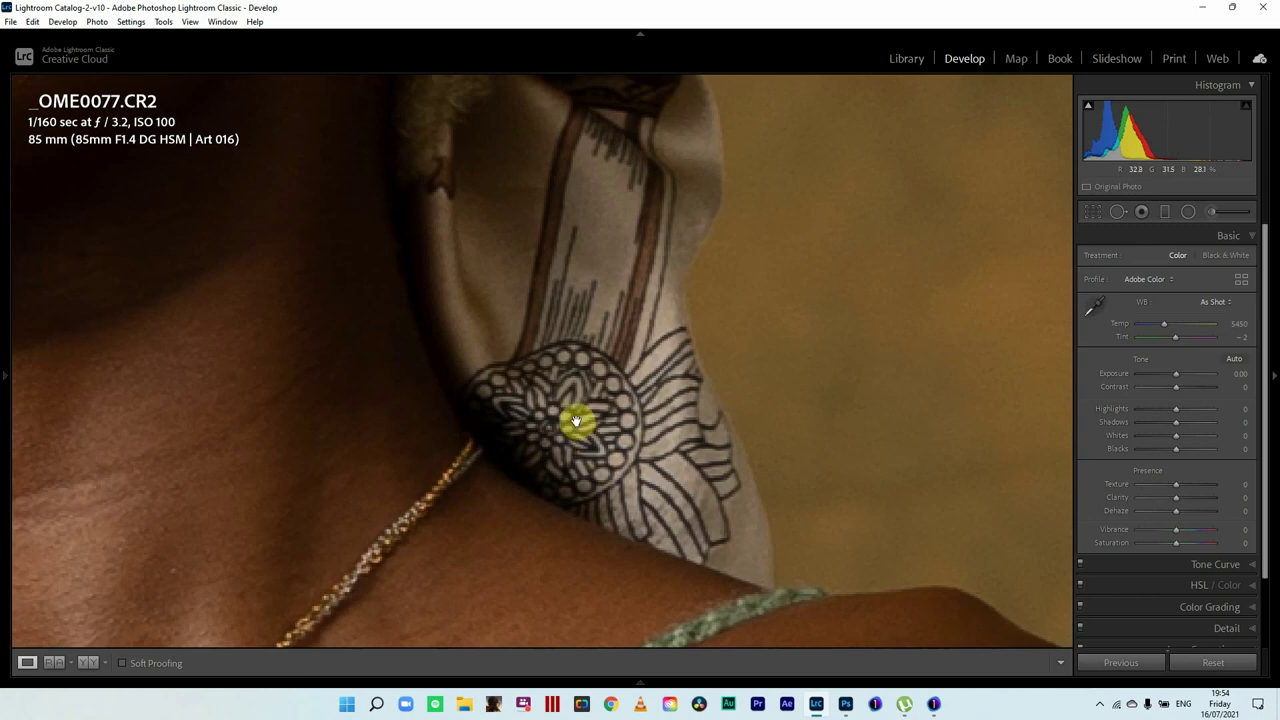
left_click(573, 371)
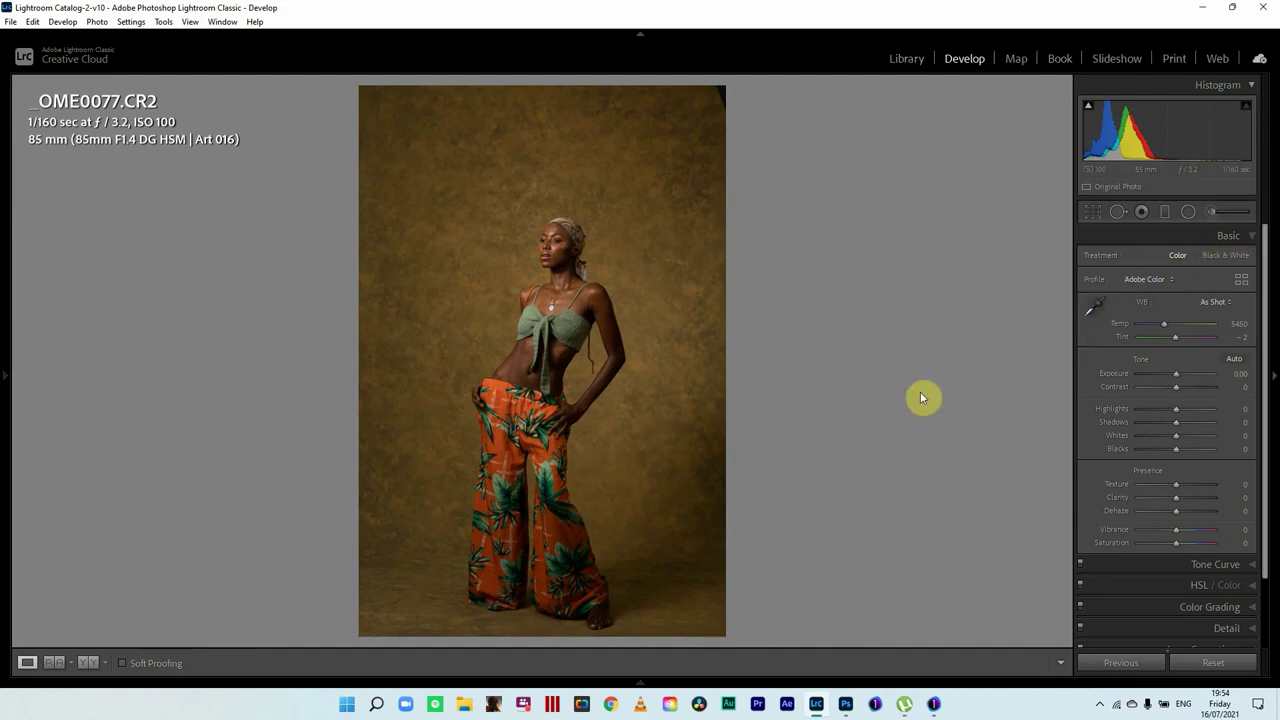
left_click_drag(584, 277, 540, 360)
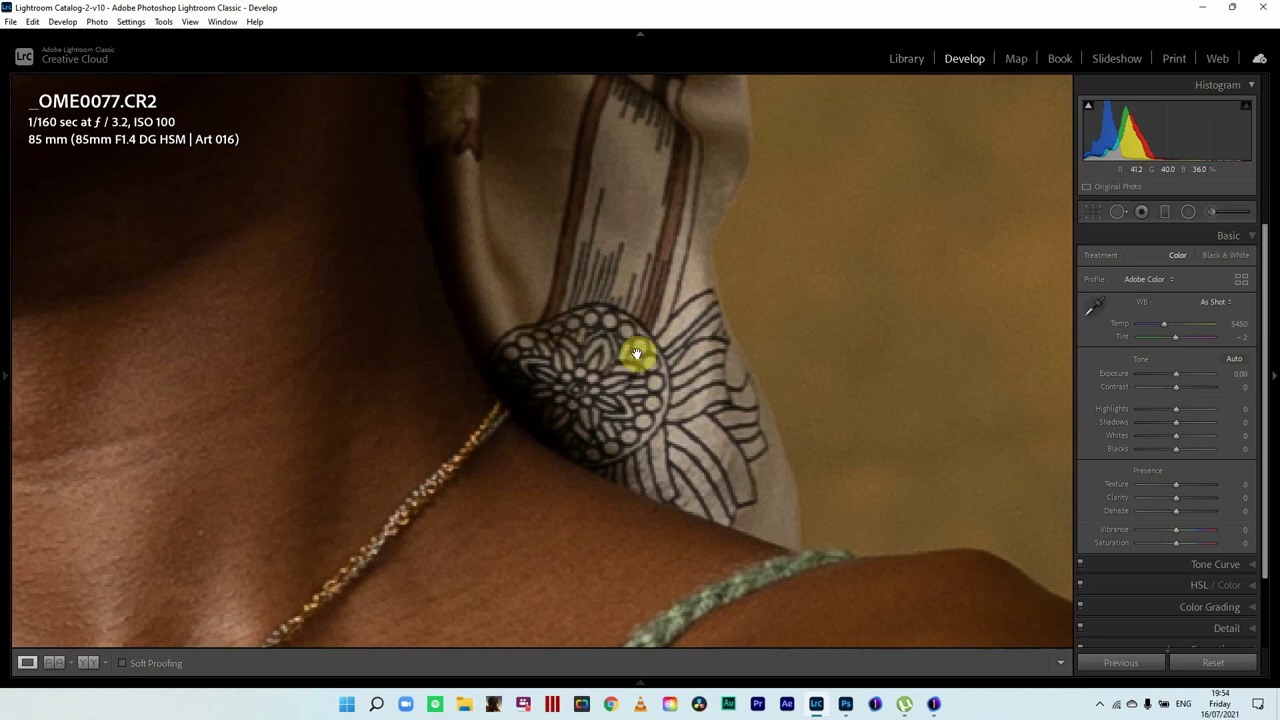
left_click(665, 432)
Set white balance from the neutral scarf fabric to Custom 4700, -4
left_click(1095, 308)
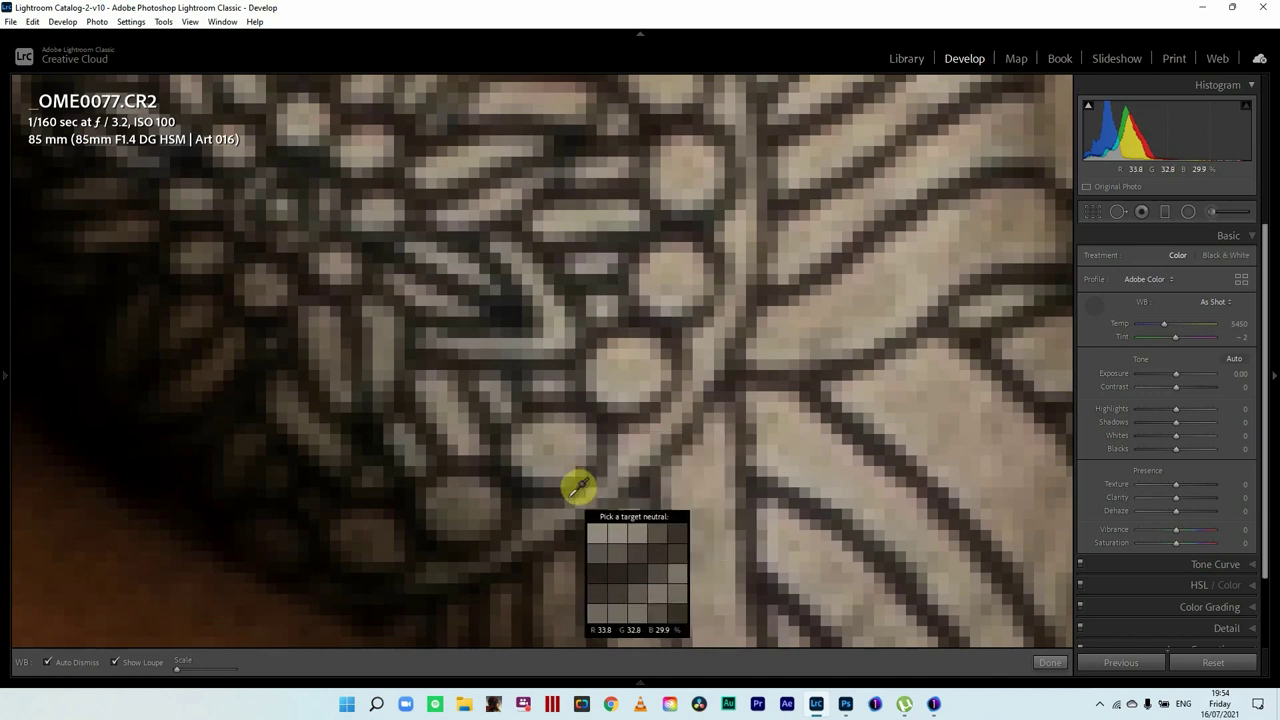
left_click(612, 400)
key("ctrl+minus")
key("ctrl+minus")
key("ctrl+minus")
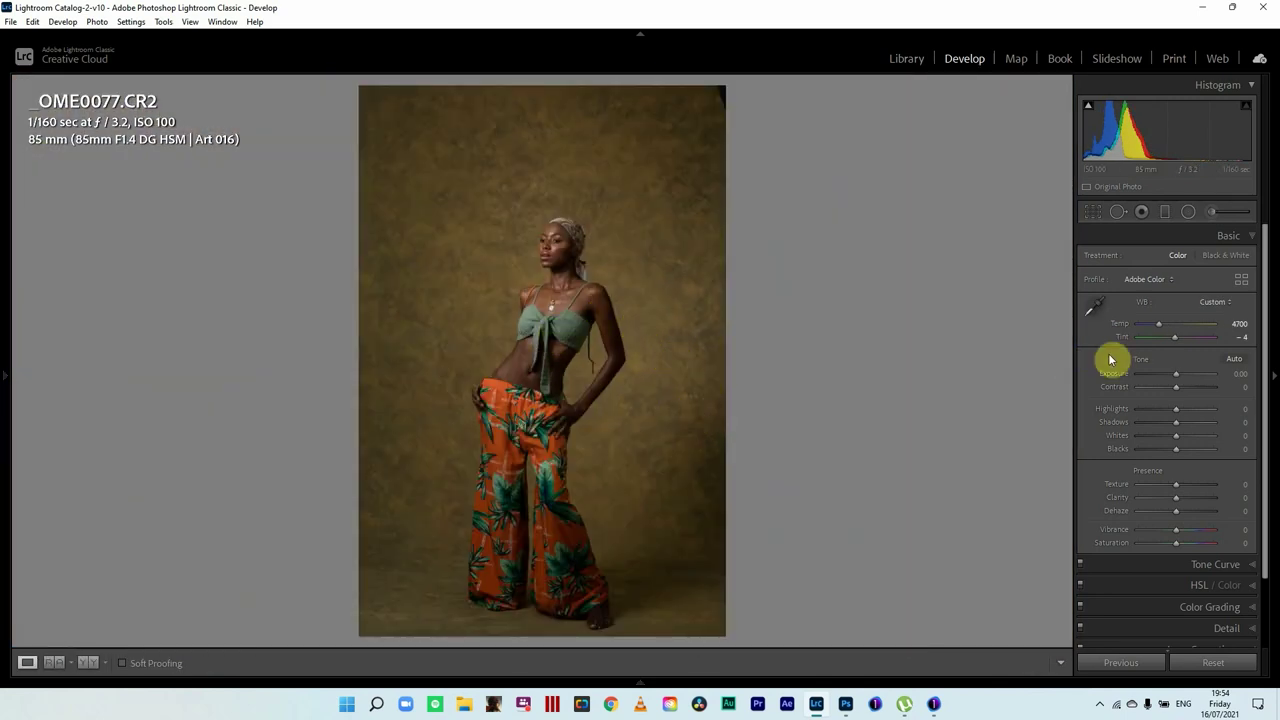
Apply the Camera Standard profile from the profile browser
left_click(1241, 280)
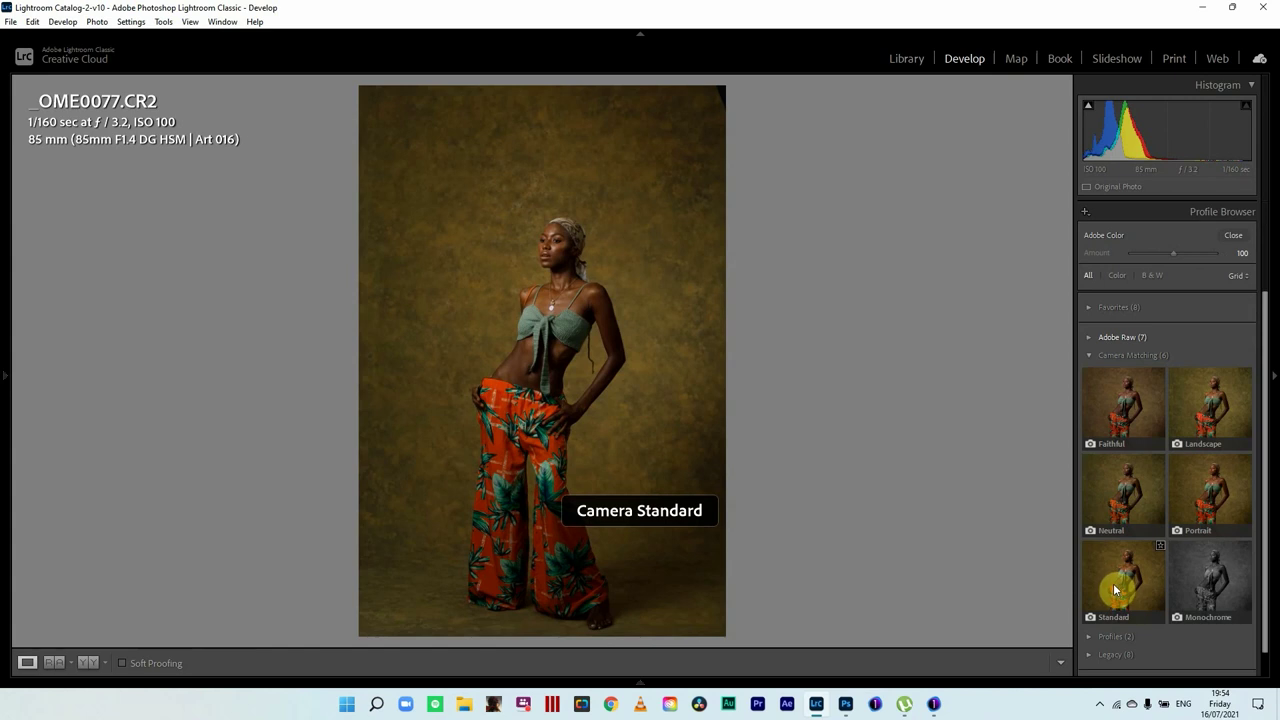
left_click(1115, 583)
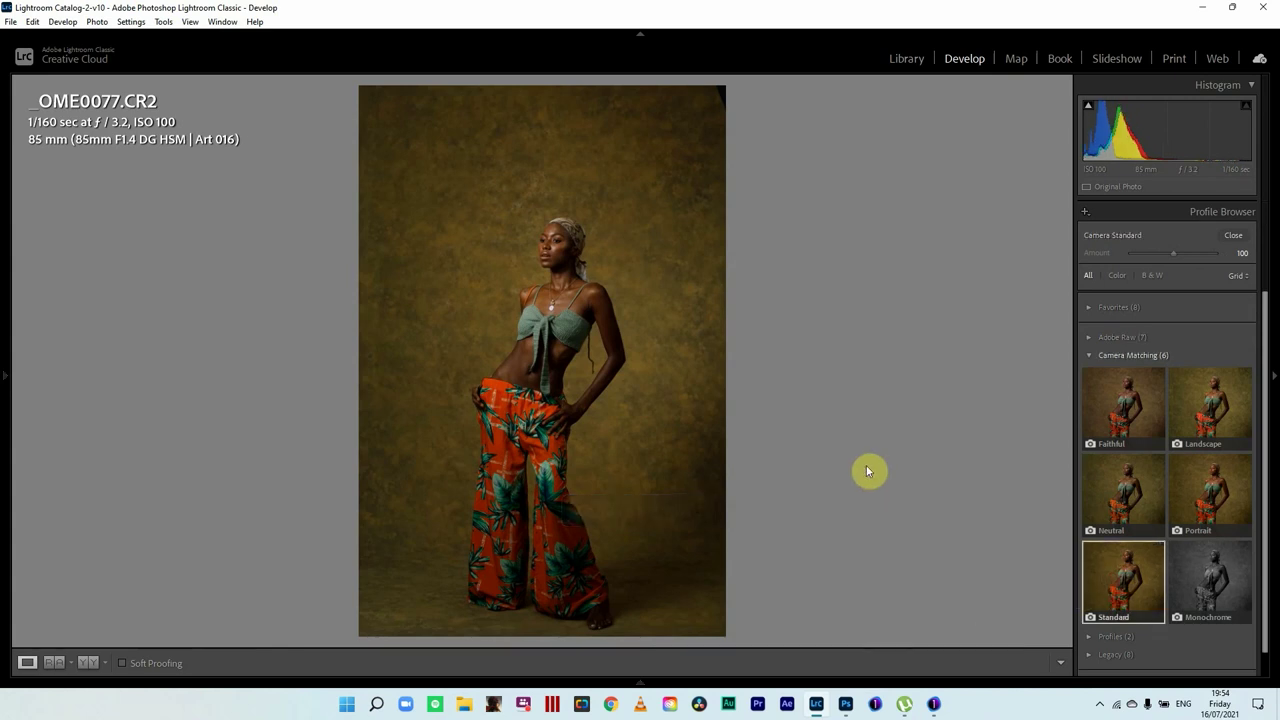
left_click(1231, 237)
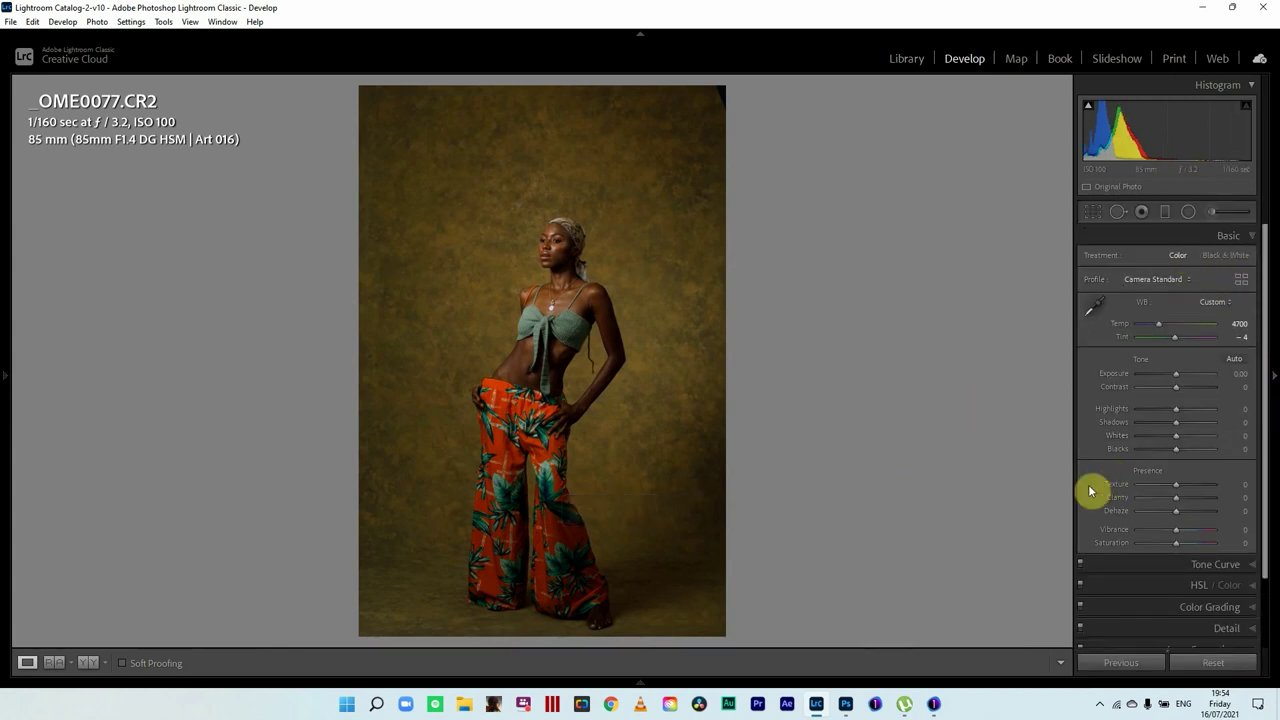
Show Before/After side by side and adjust contrast, shadows and exposure in Basic
key("y")
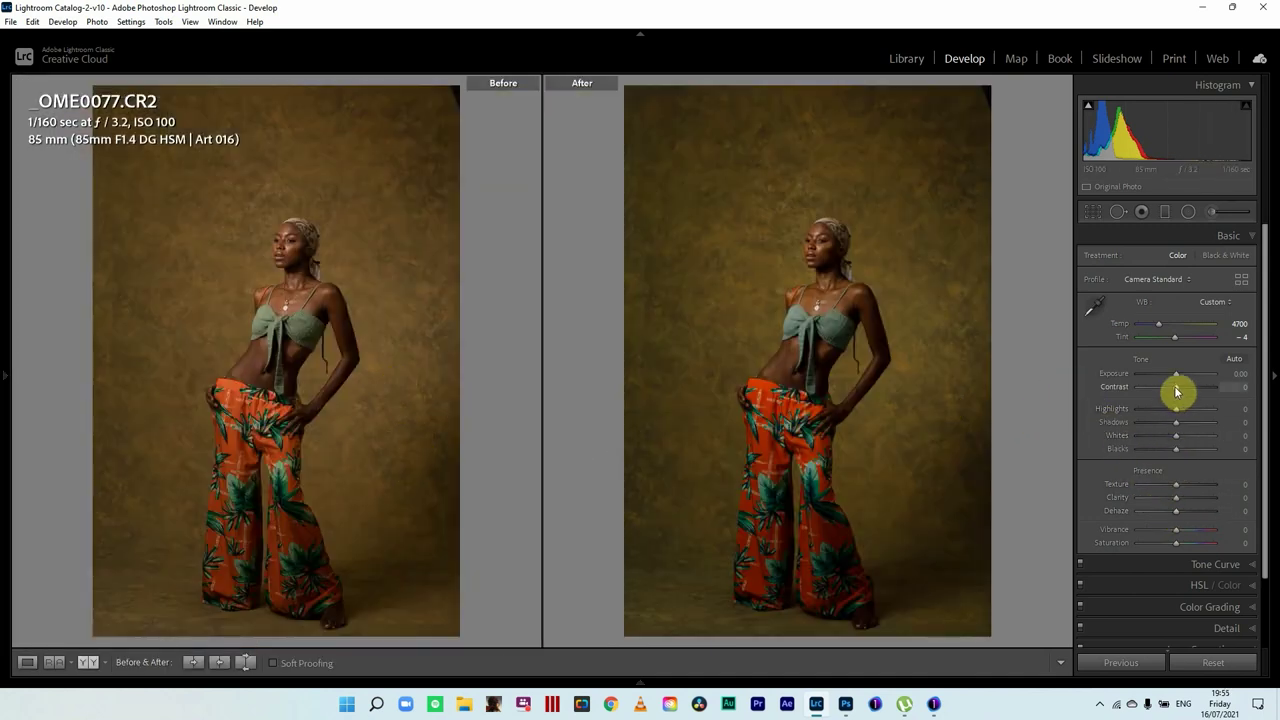
left_click_drag(1172, 391, 1169, 391)
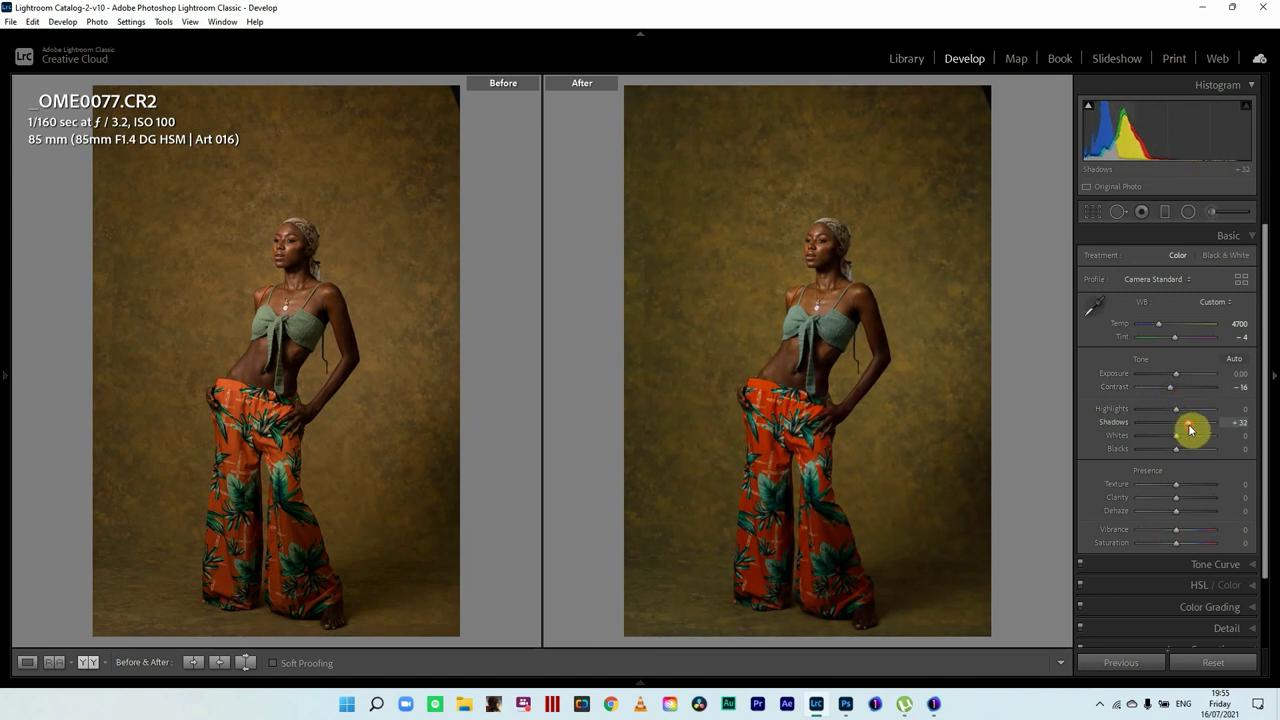
left_click_drag(1176, 449, 1187, 449)
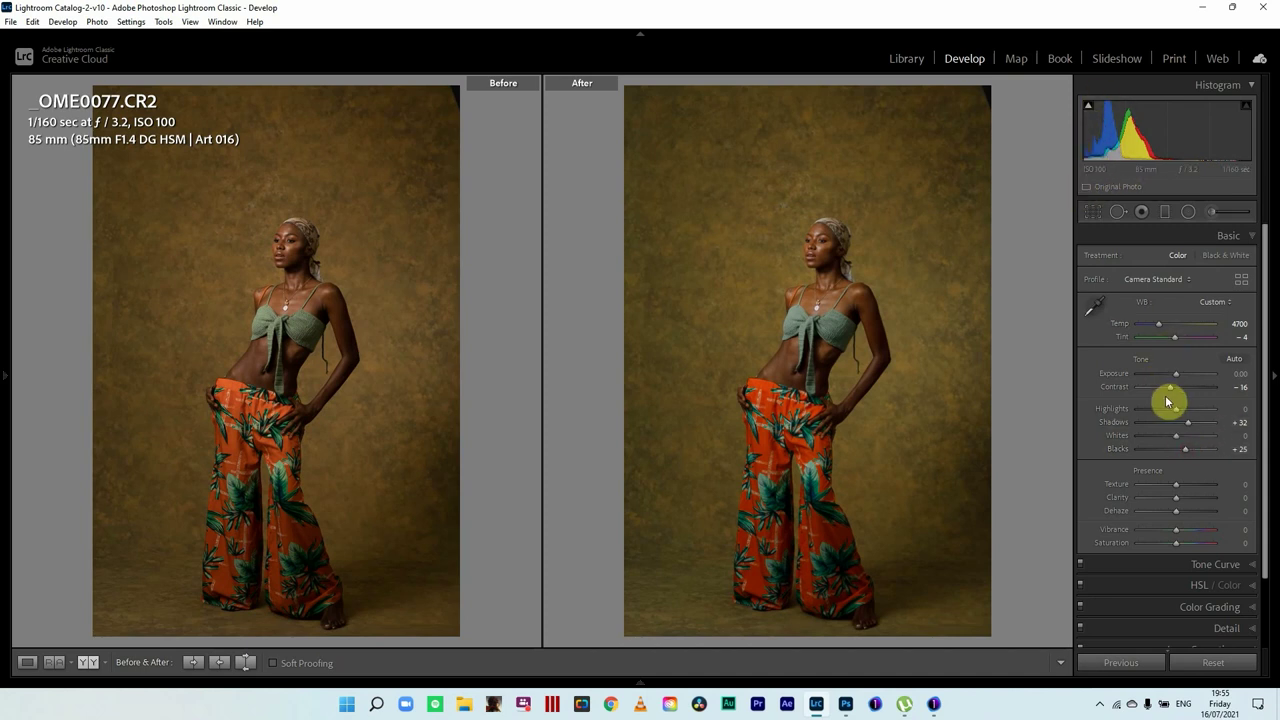
double_click(1183, 451)
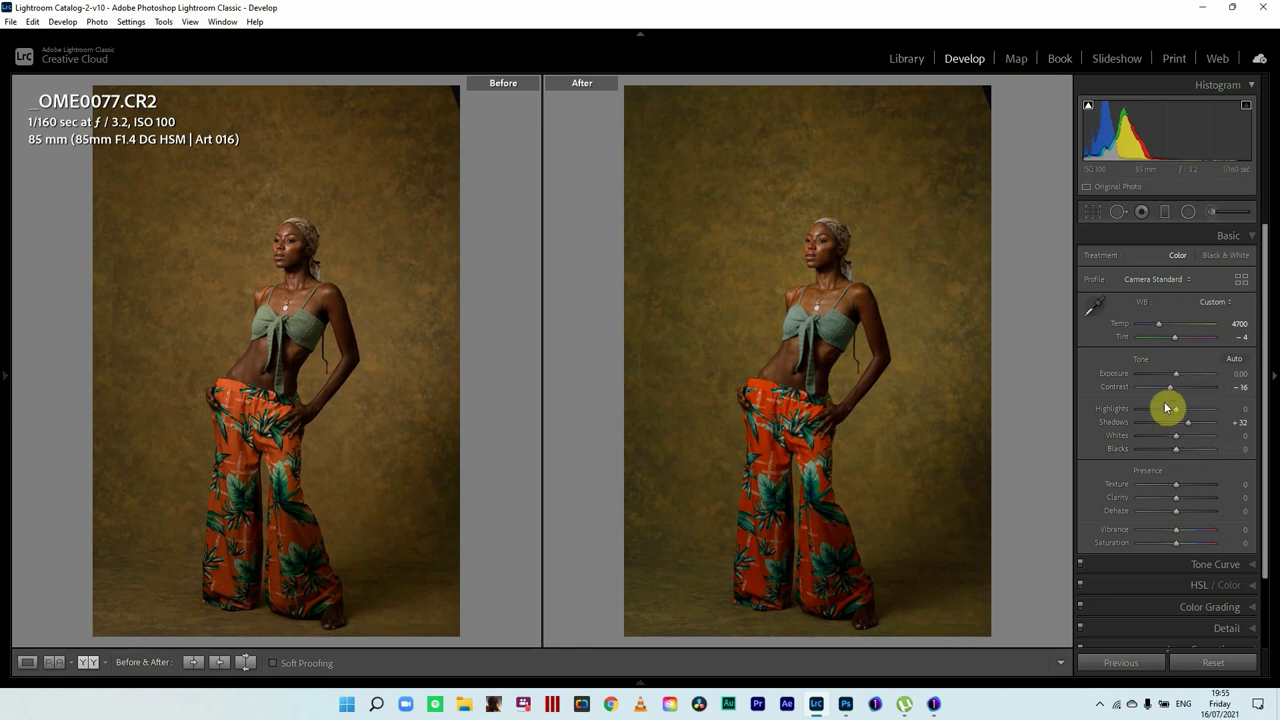
left_click(1233, 376)
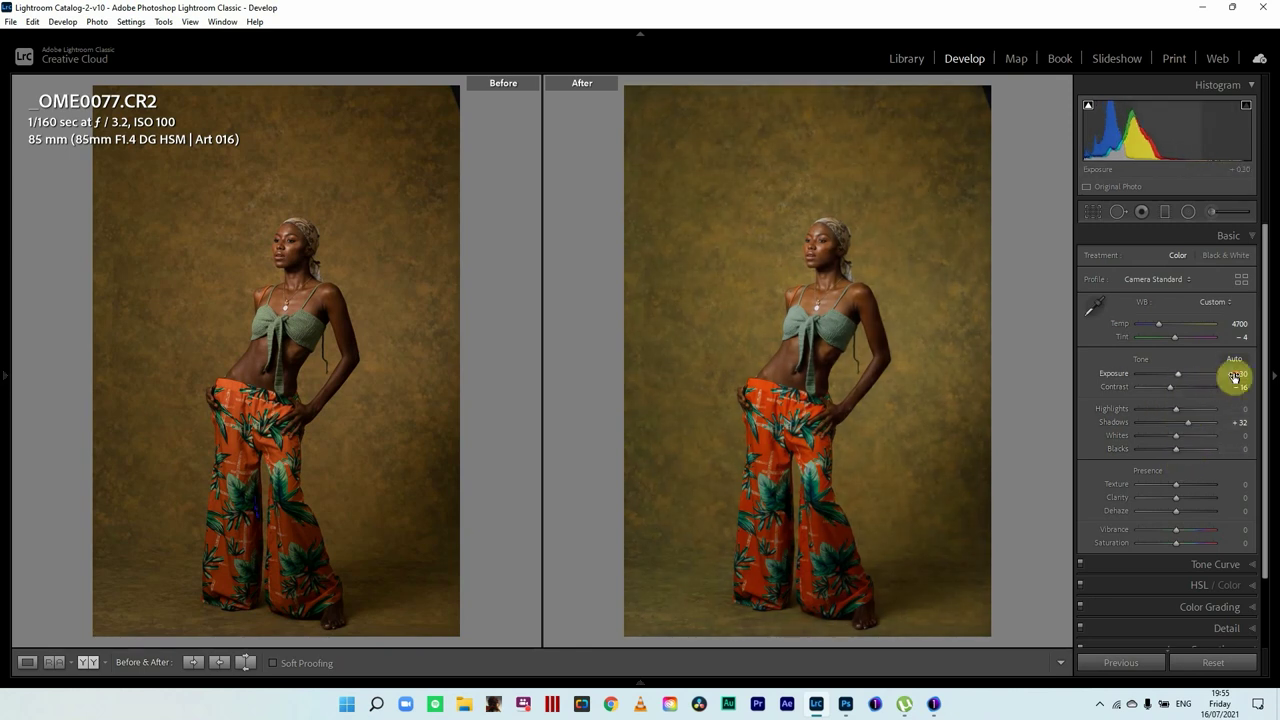
Enable lens profile corrections, then settle Exposure at +0.20 and Vibrance at -7
left_click(1175, 239)
left_click(1176, 346)
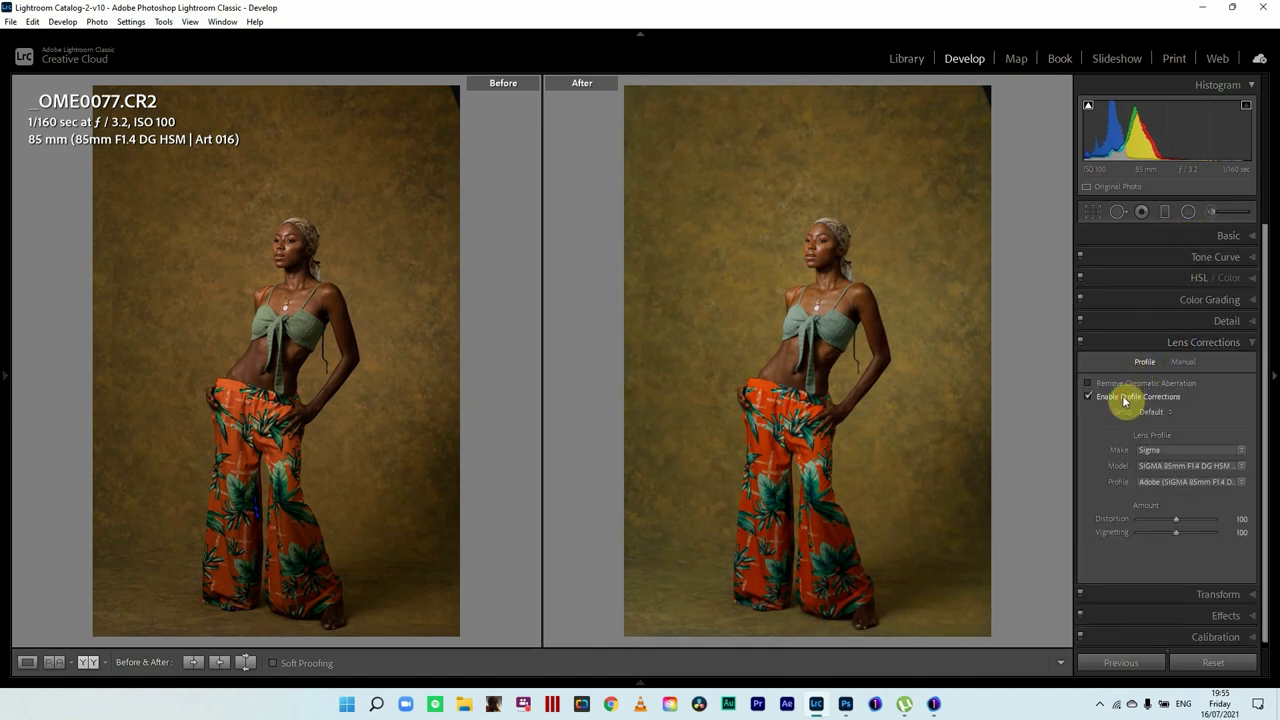
left_click(1138, 344)
left_click(1150, 236)
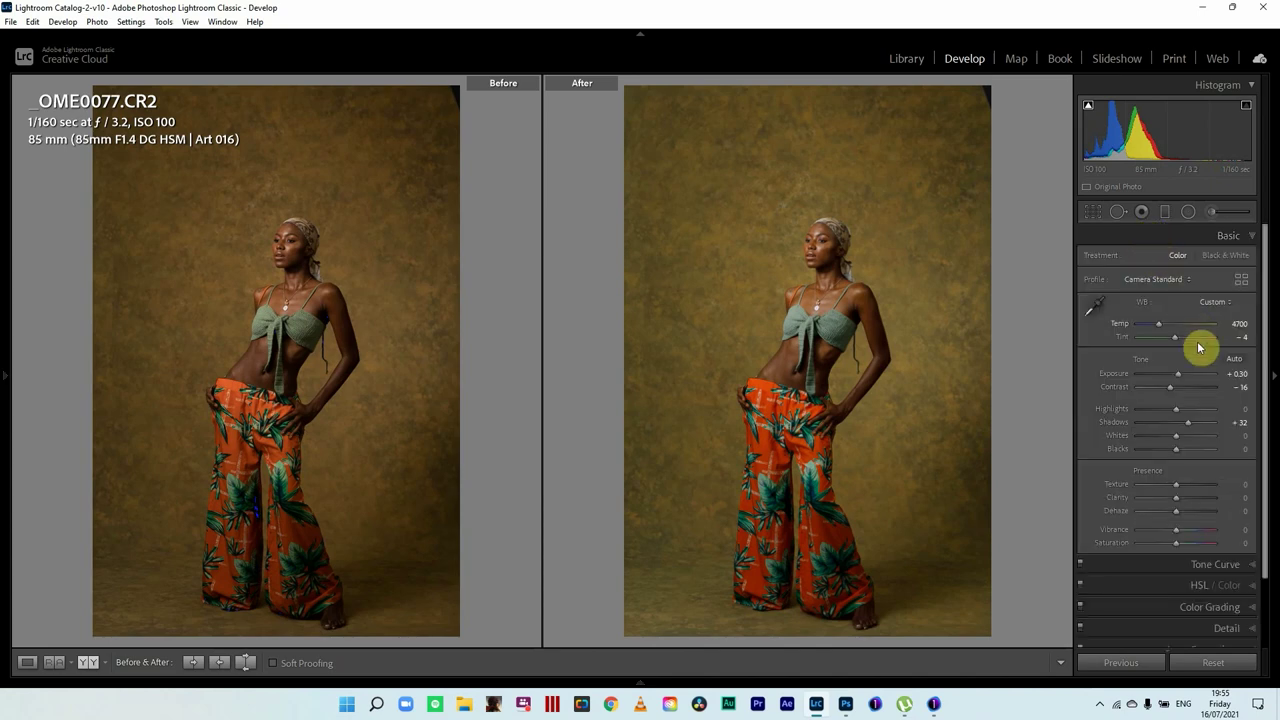
mouse_move(1178, 373)
left_mouse_down()
mouse_move(1234, 371)
mouse_move(1176, 397)
left_mouse_up()
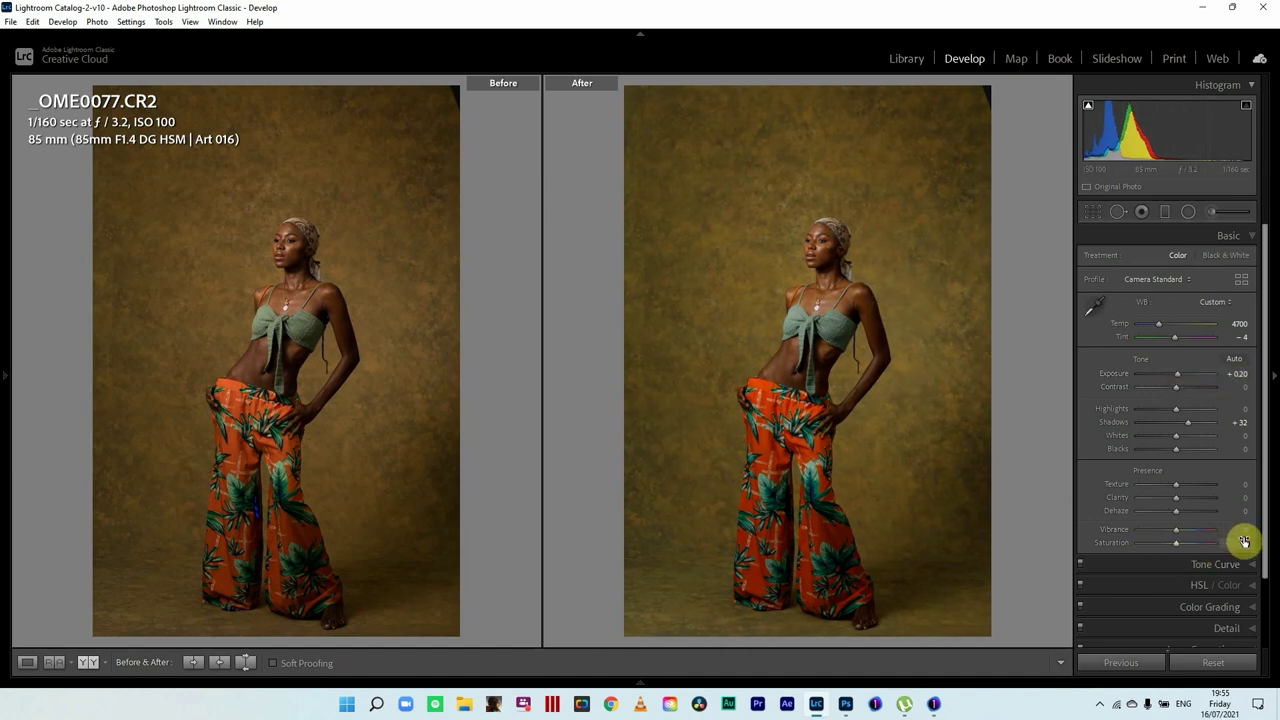
left_click_drag(1242, 530, 1226, 546)
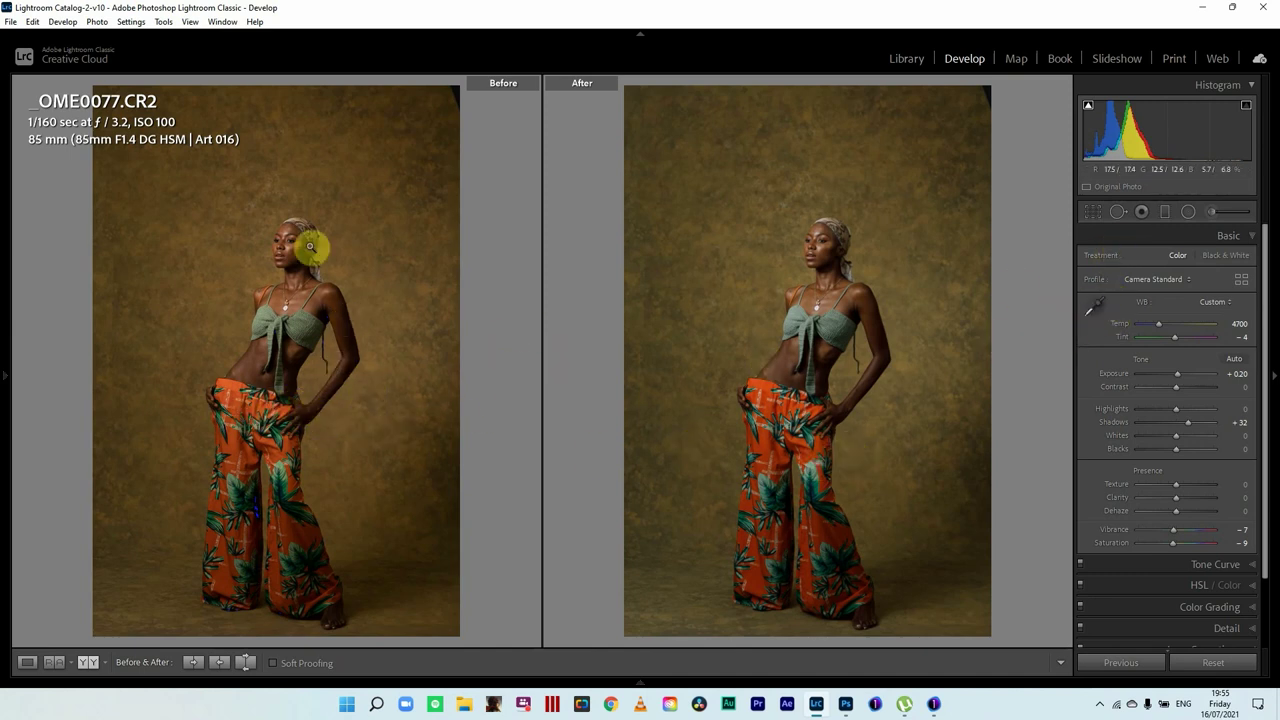
Add slightly raised midtone and shadow points on the Tone Curve to brighten the portrait
left_click(1166, 243)
left_click(1127, 260)
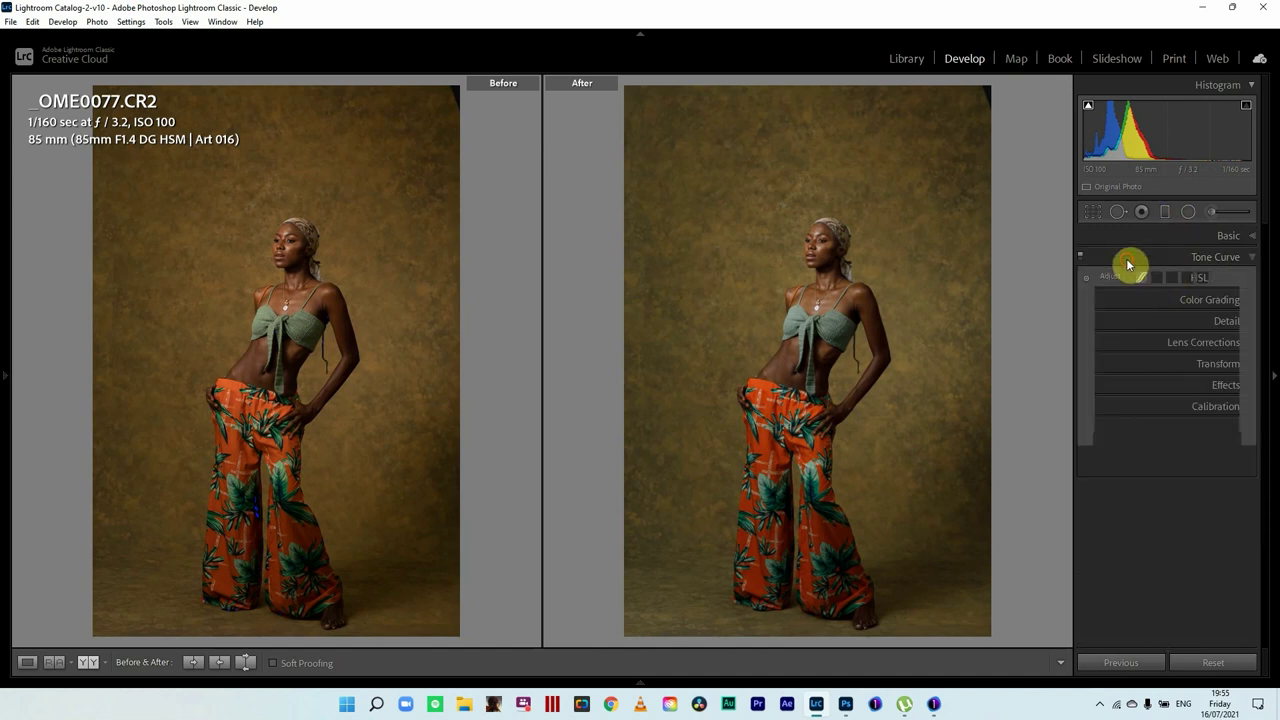
left_click(1167, 358)
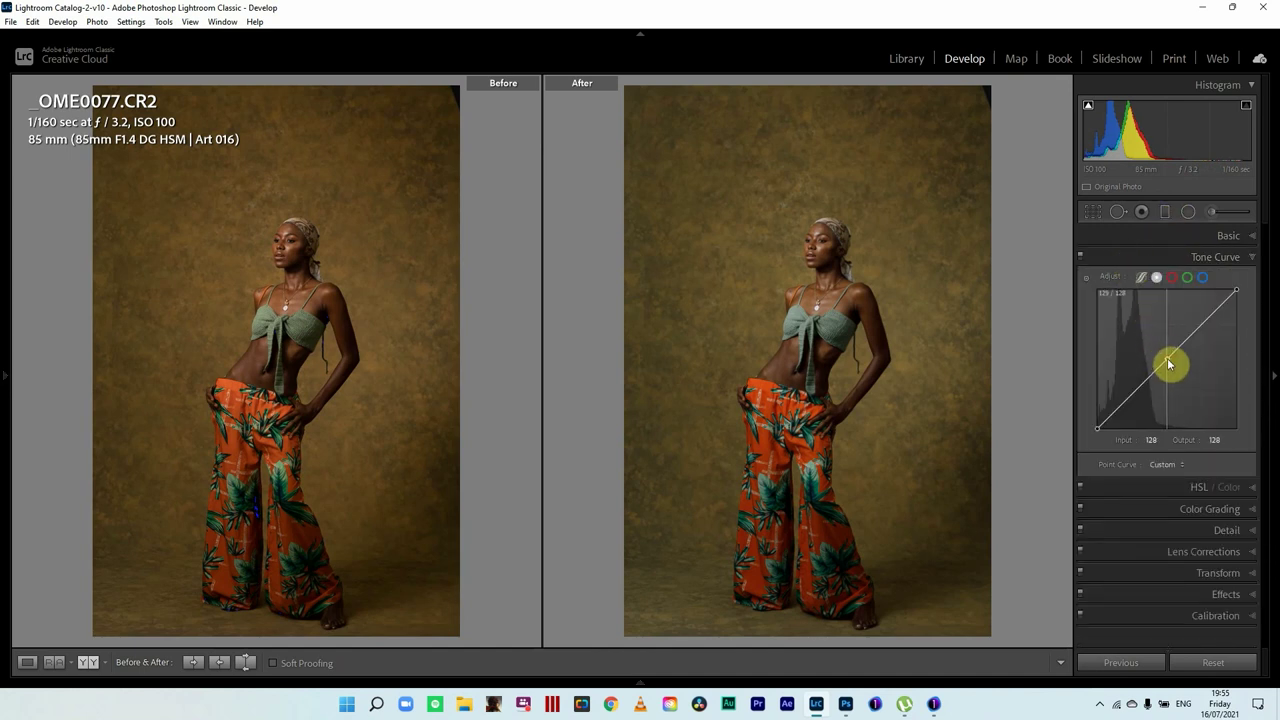
left_click_drag(1167, 355, 1166, 353)
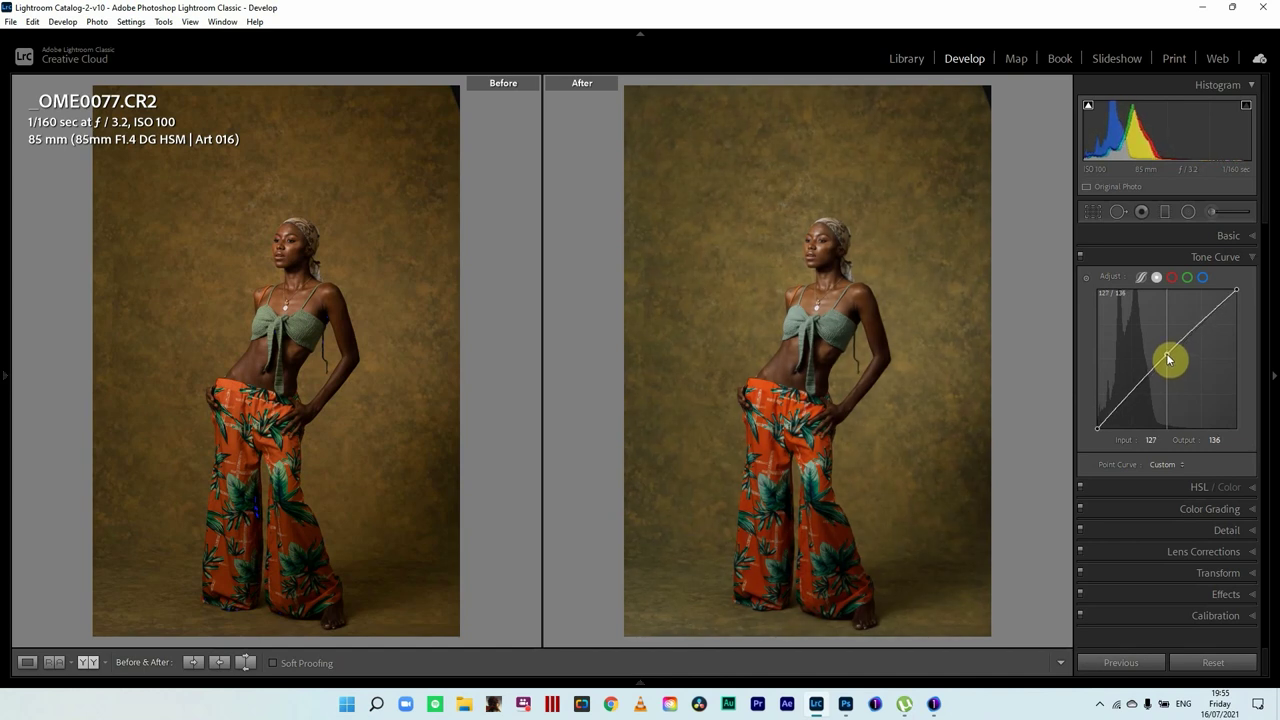
left_click(1130, 398)
left_click_drag(1130, 402, 1131, 402)
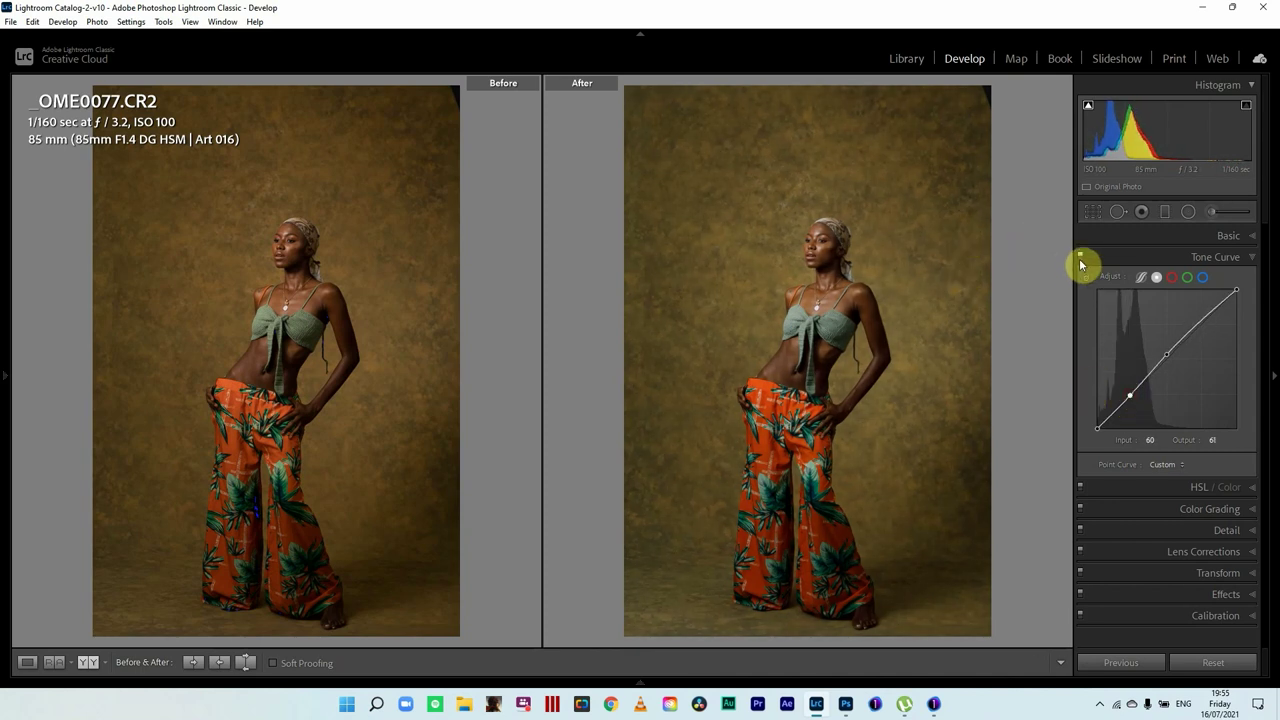
left_click(1150, 259)
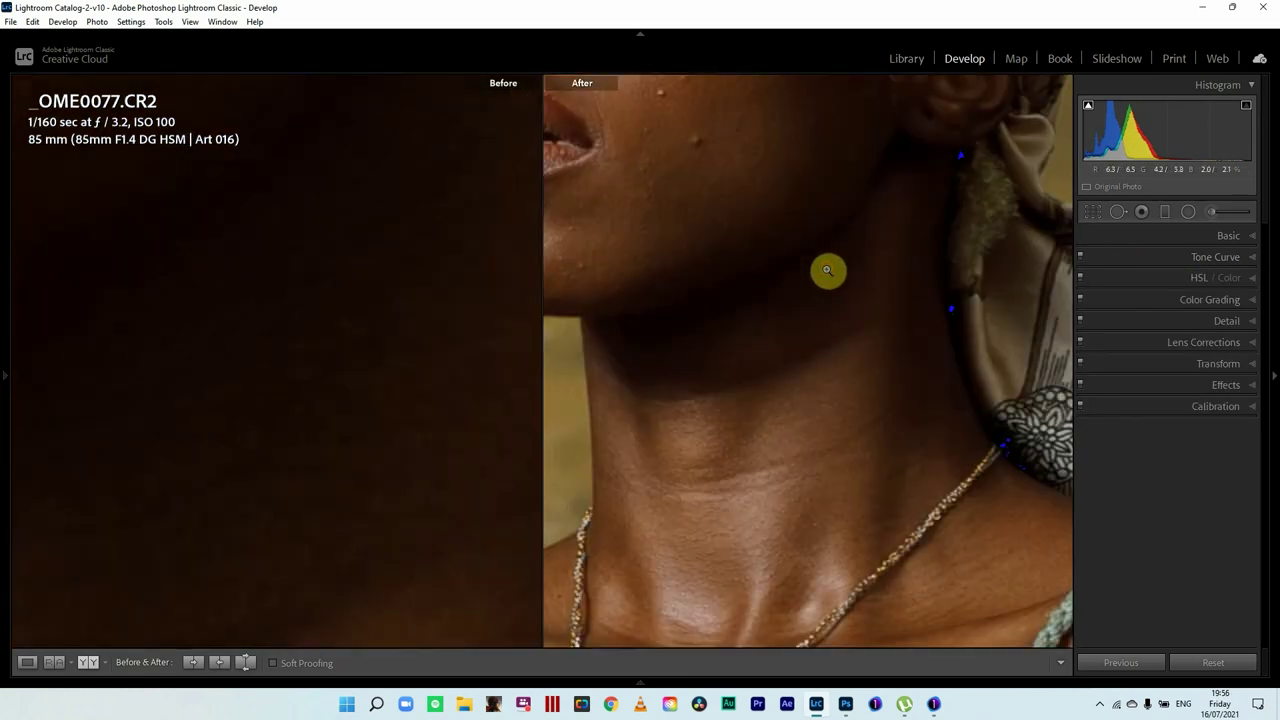
left_click(827, 268)
left_click_drag(784, 209, 914, 460)
left_click(808, 283)
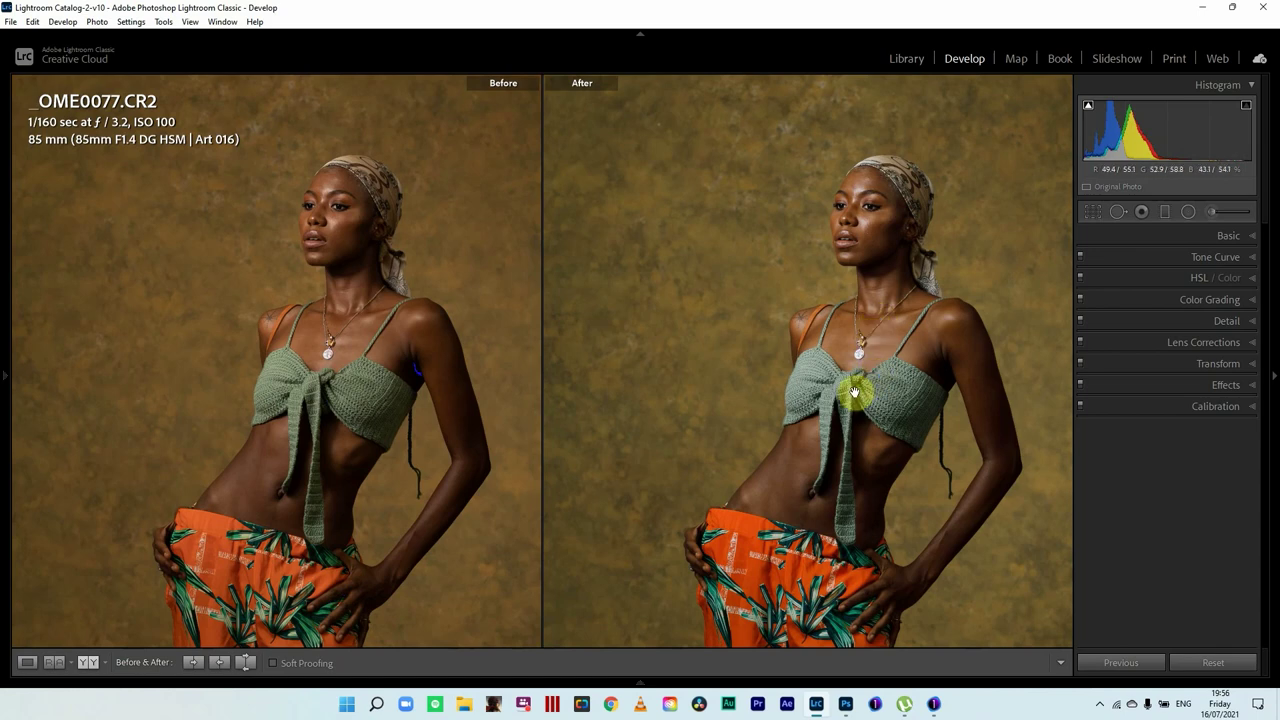
Lower Orange saturation and luminance in HSL, and shift the Orange hue to -9
left_click(886, 375)
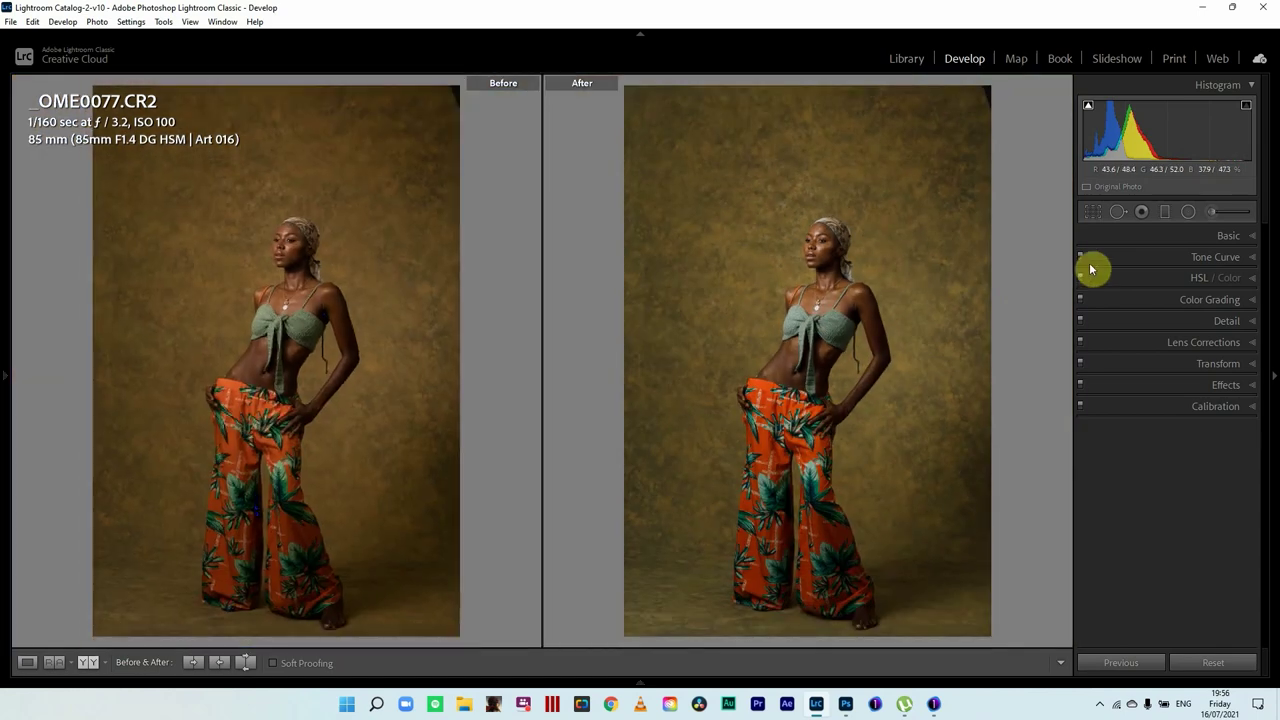
left_click(1141, 282)
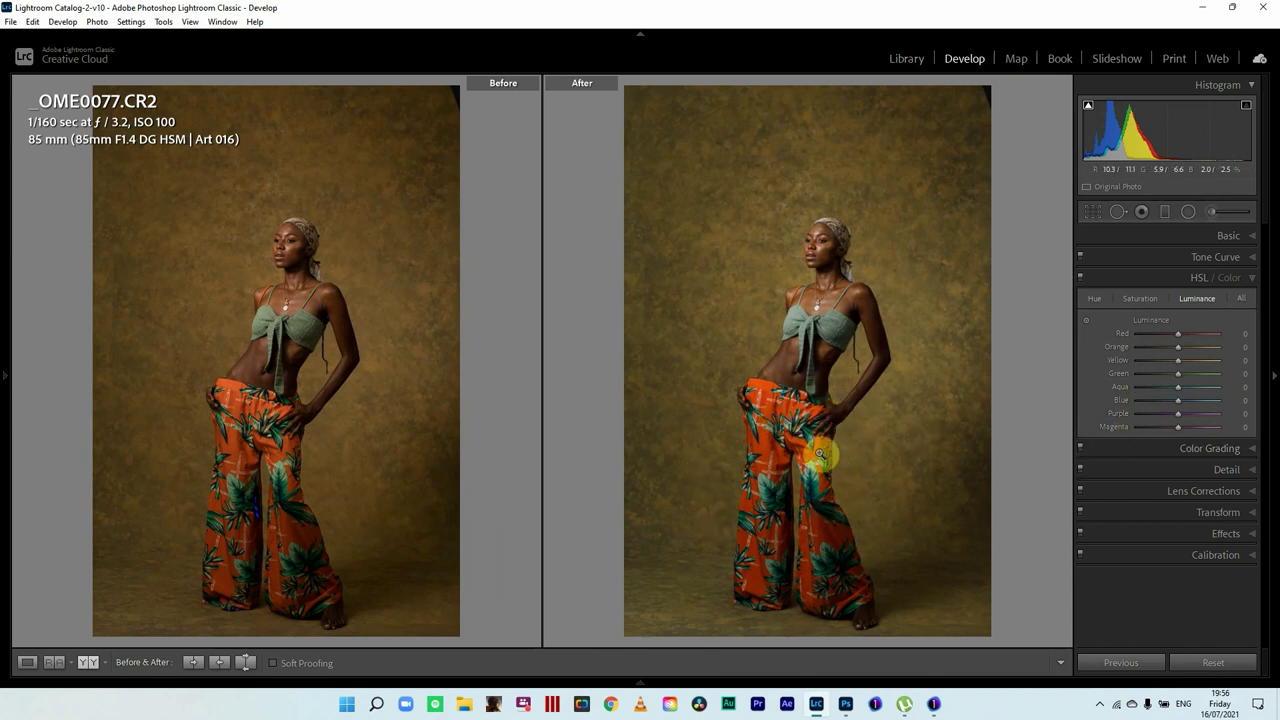
left_click(1136, 297)
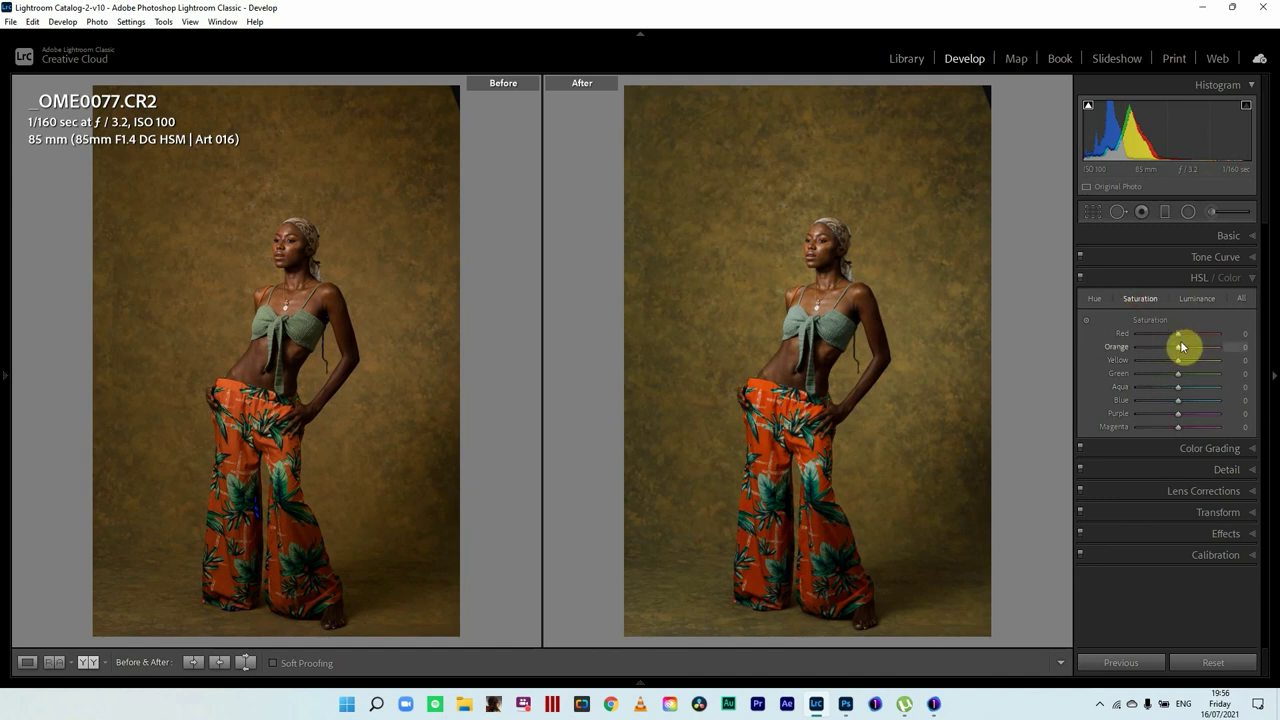
left_click_drag(1178, 350, 1175, 350)
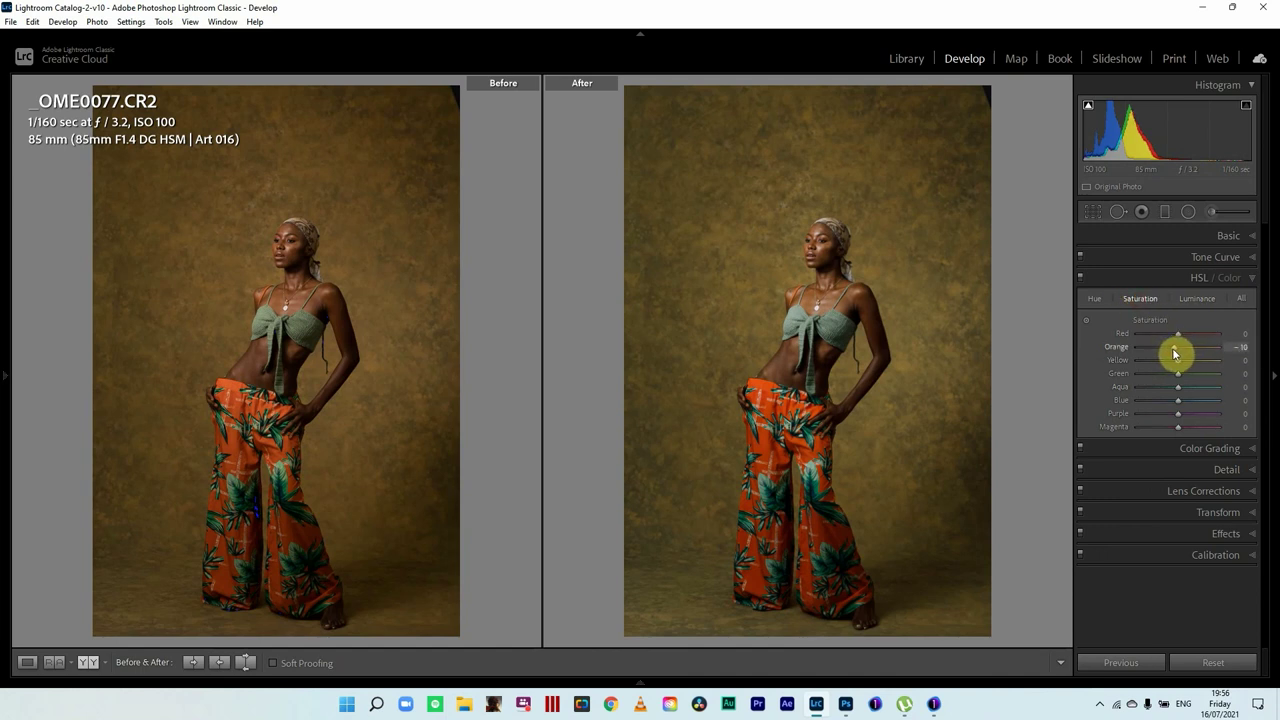
left_click(1197, 298)
left_click_drag(1180, 349, 1174, 353)
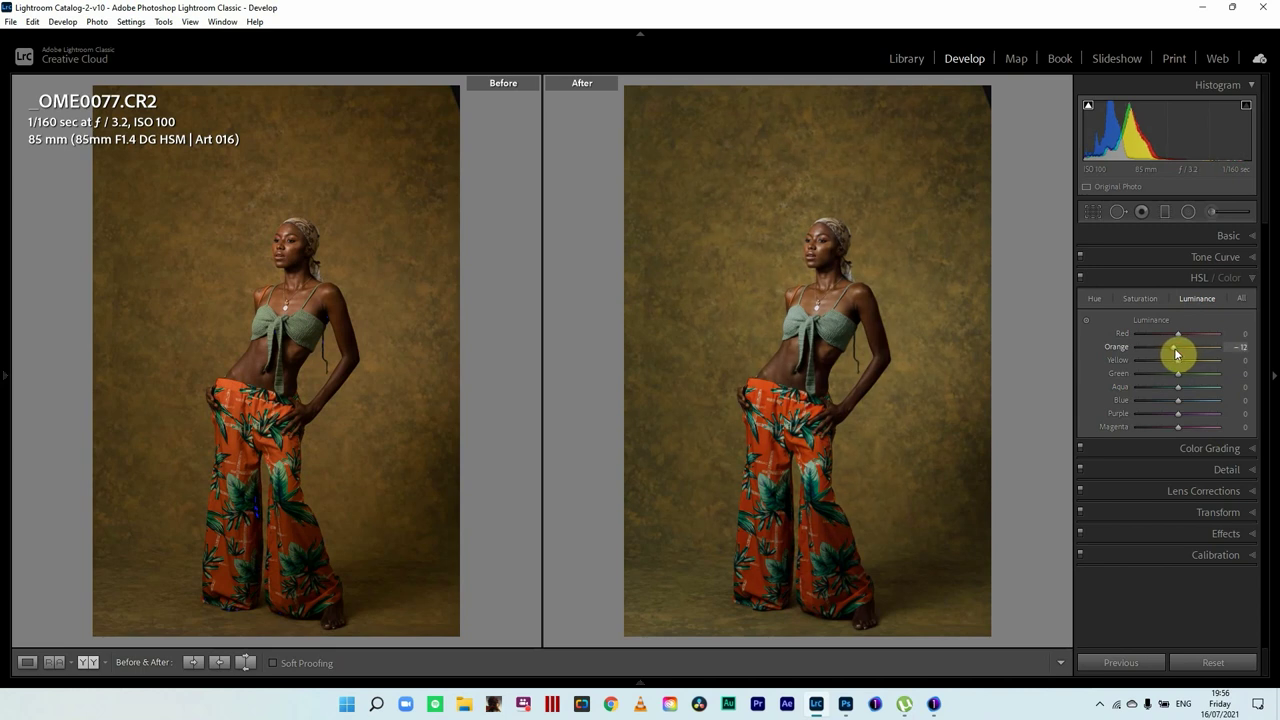
left_click(1099, 300)
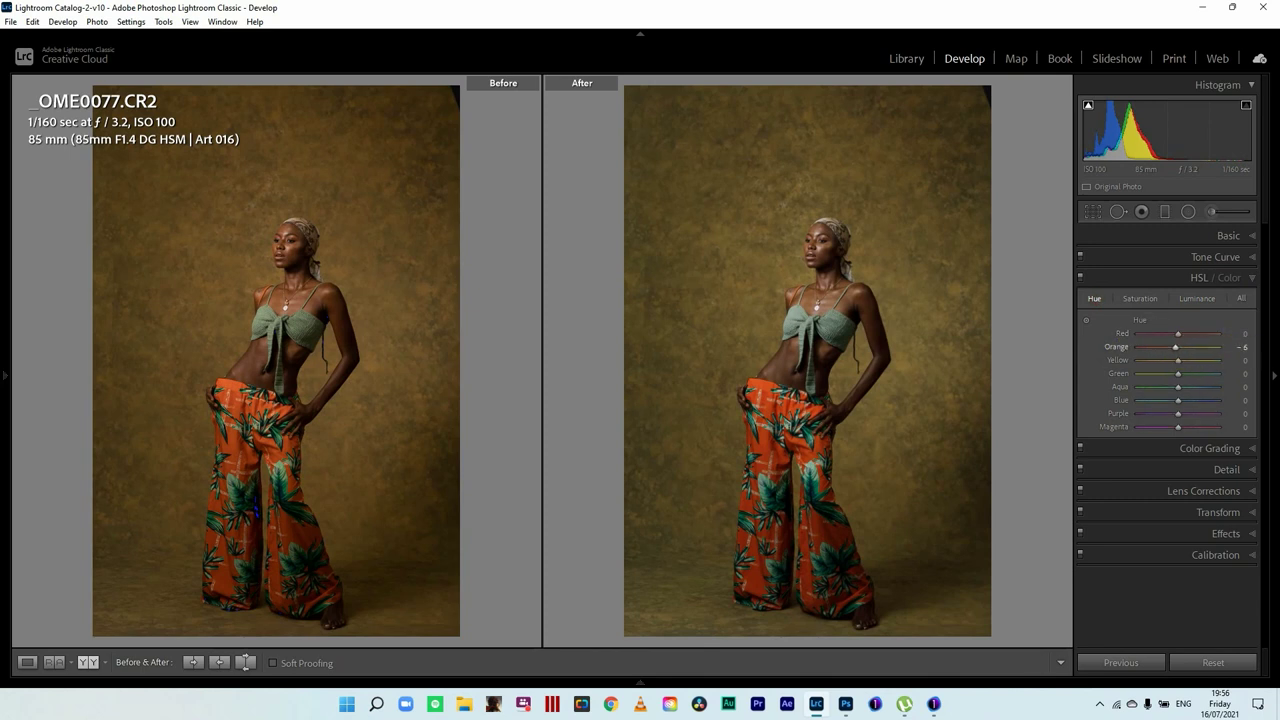
left_click_drag(1176, 346, 1179, 334)
Toggle HSL off and on to compare, then set the Orange saturation
left_click(1081, 277)
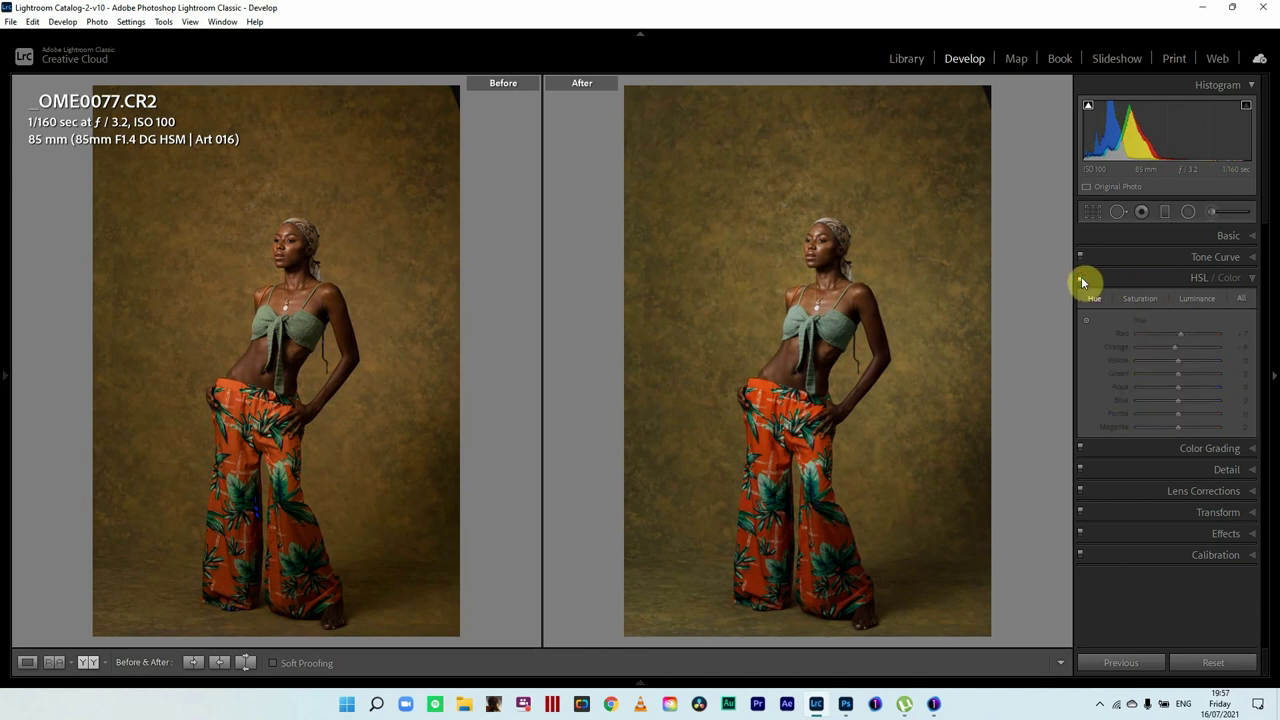
left_click(1080, 277)
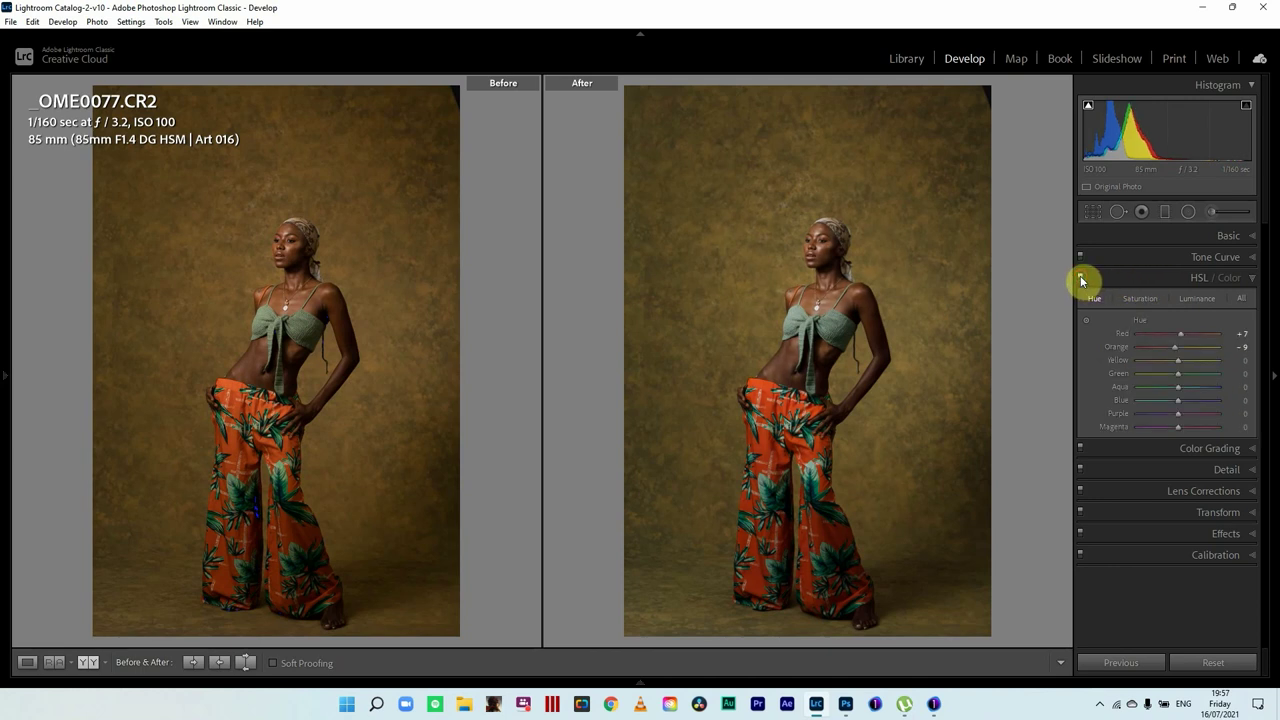
left_click(1081, 278)
left_click(1081, 278)
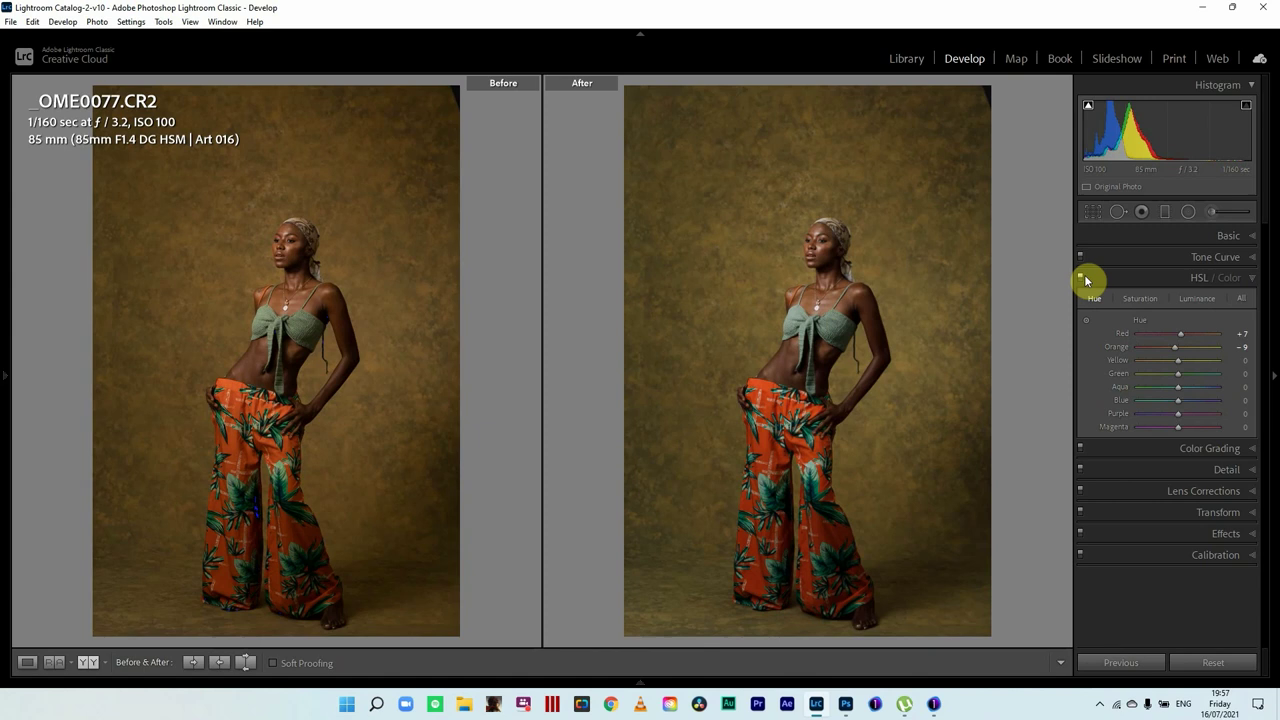
left_click(1145, 299)
left_click_drag(1243, 354, 1246, 334)
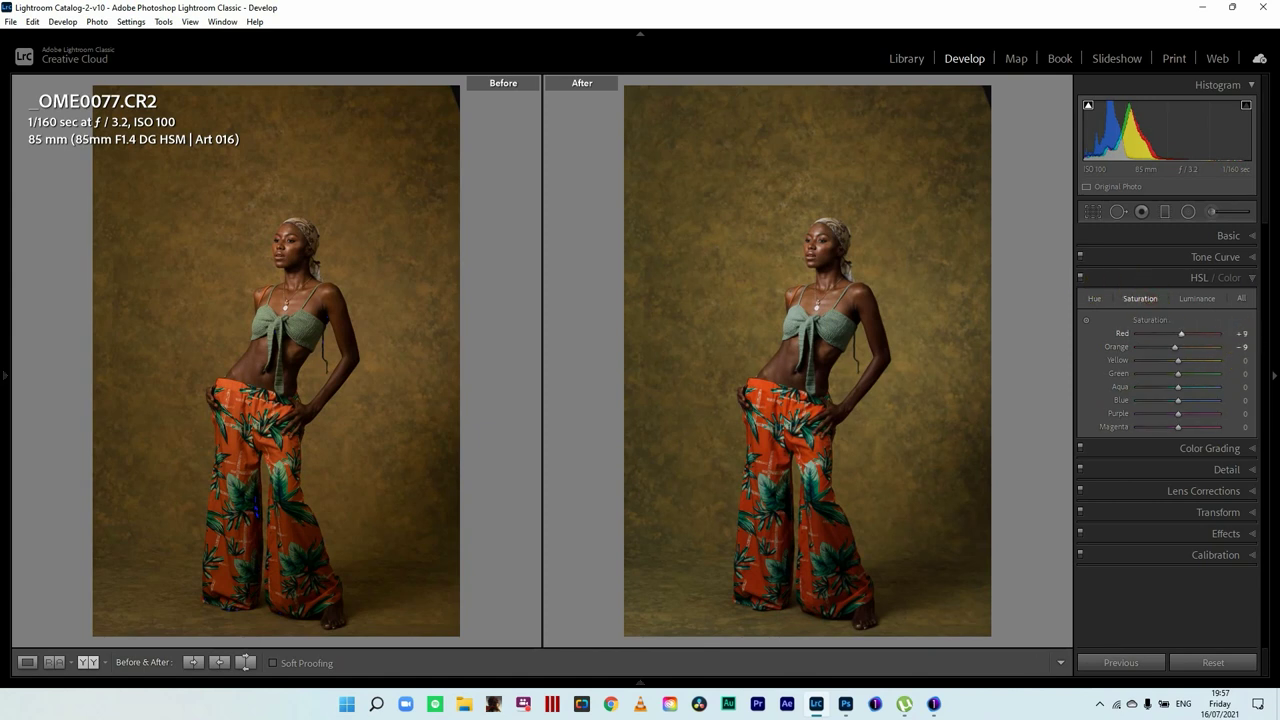
Boost Green saturation with the targeted tool on the green top, and lift the blacks slightly
left_click(833, 323)
left_click(1086, 326)
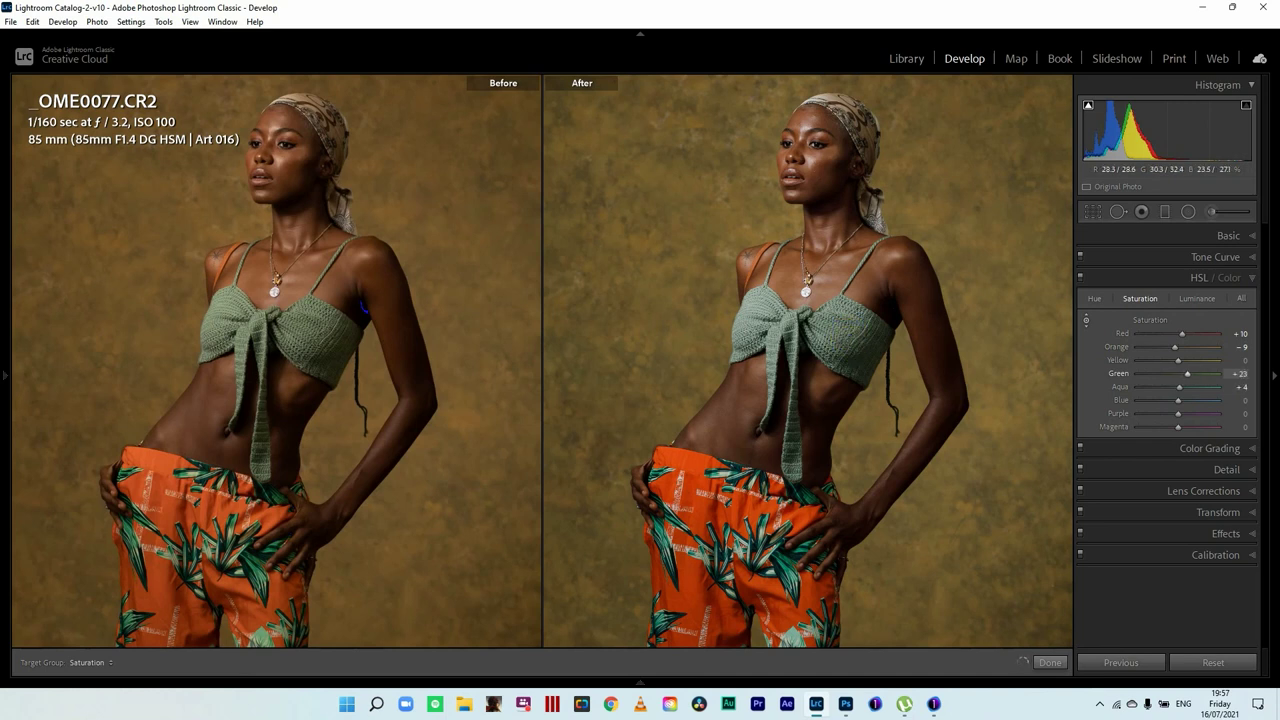
left_click_drag(849, 337, 832, 372)
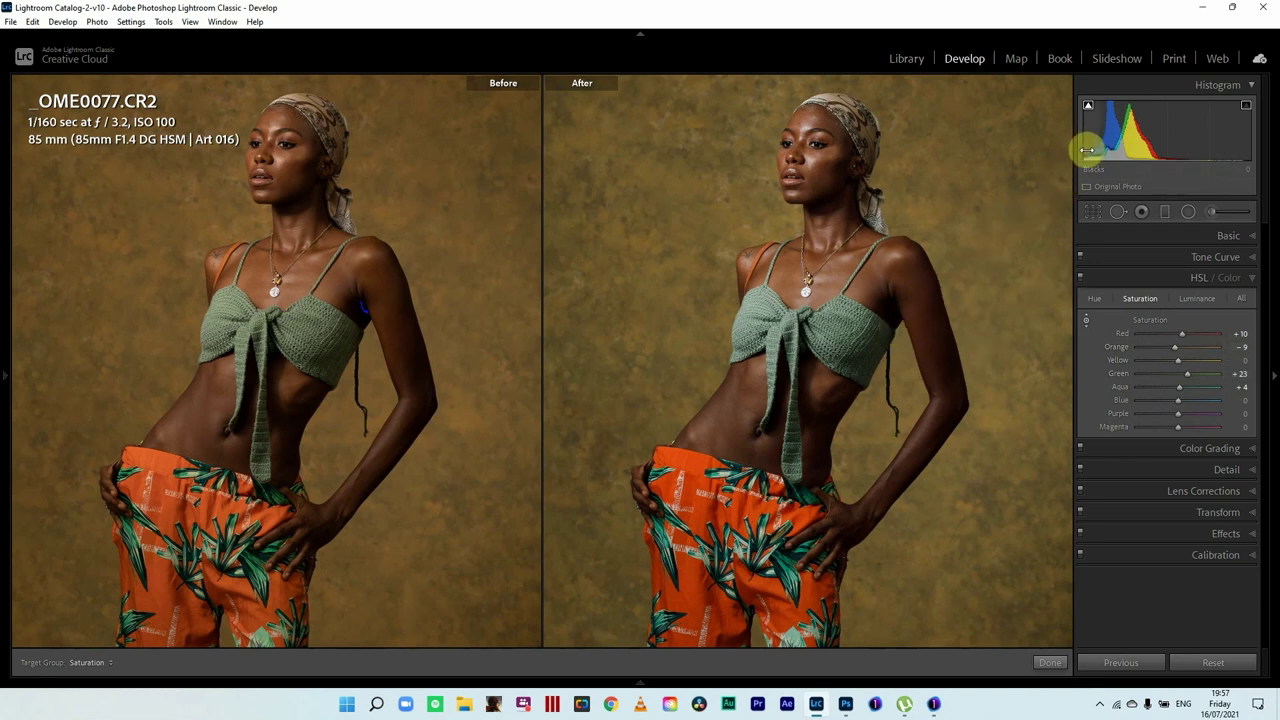
left_click_drag(1087, 152, 1093, 152)
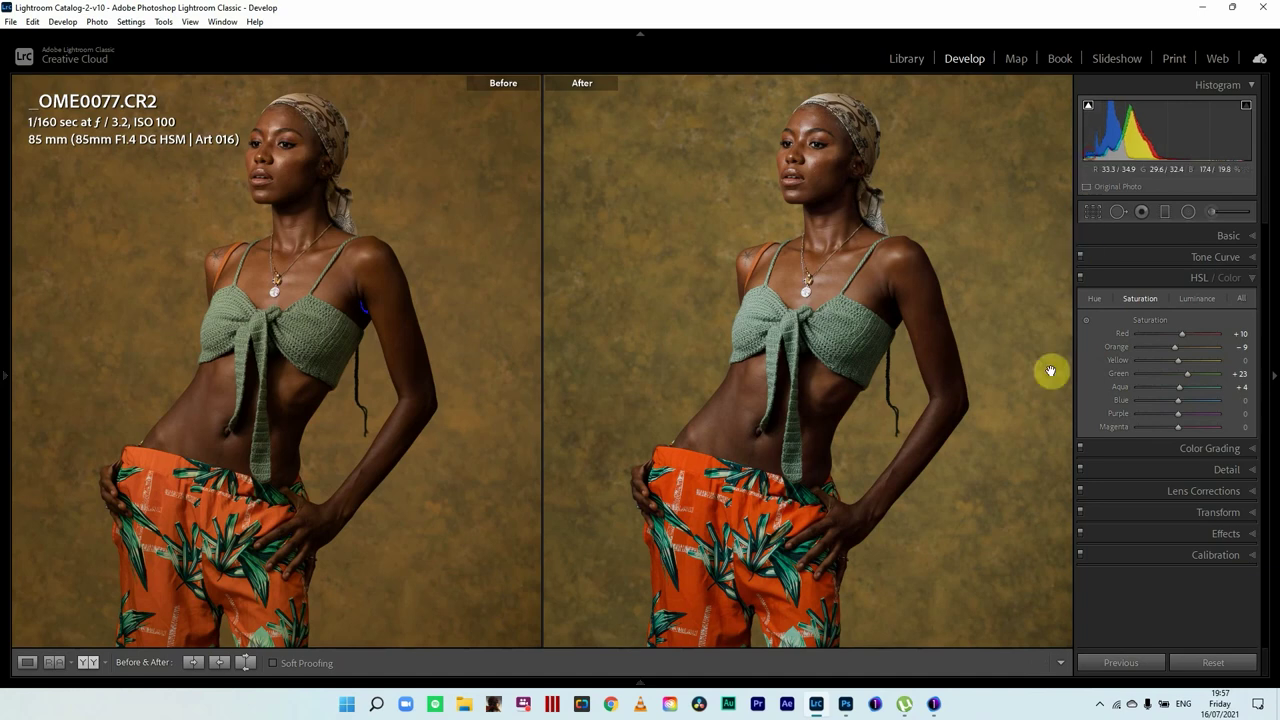
left_click(880, 363)
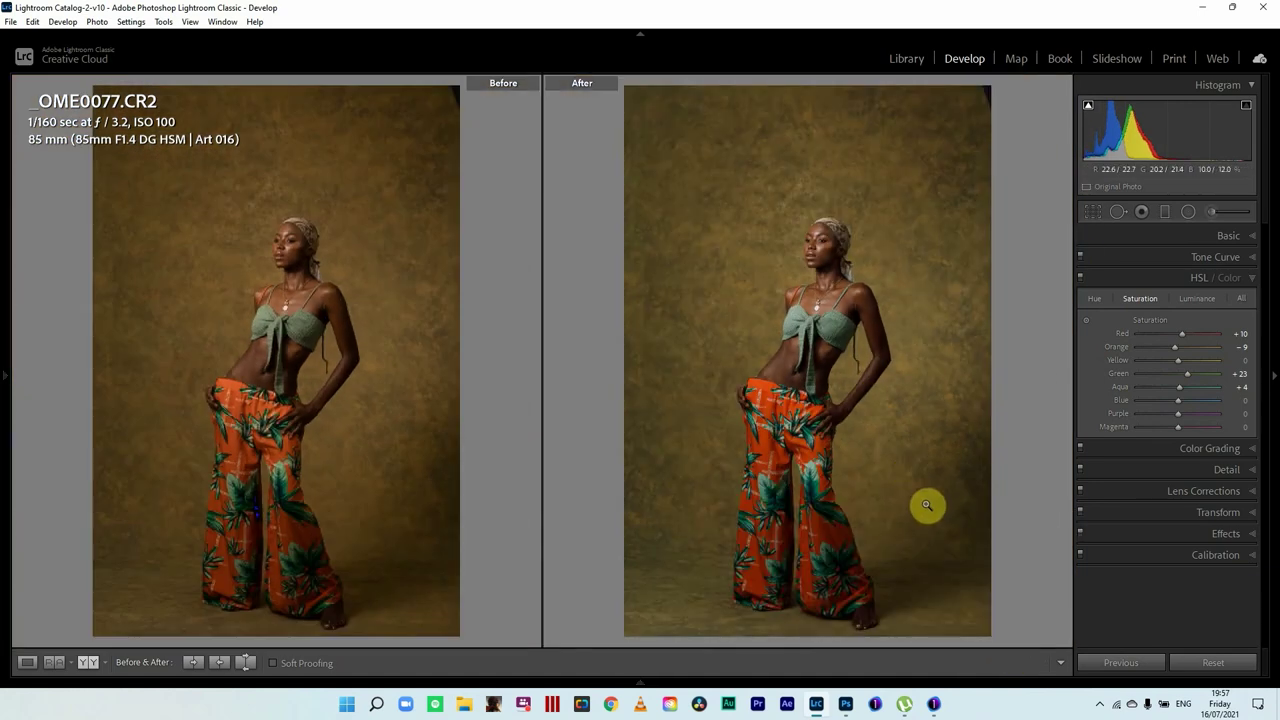
left_click(1139, 280)
left_click(1081, 281)
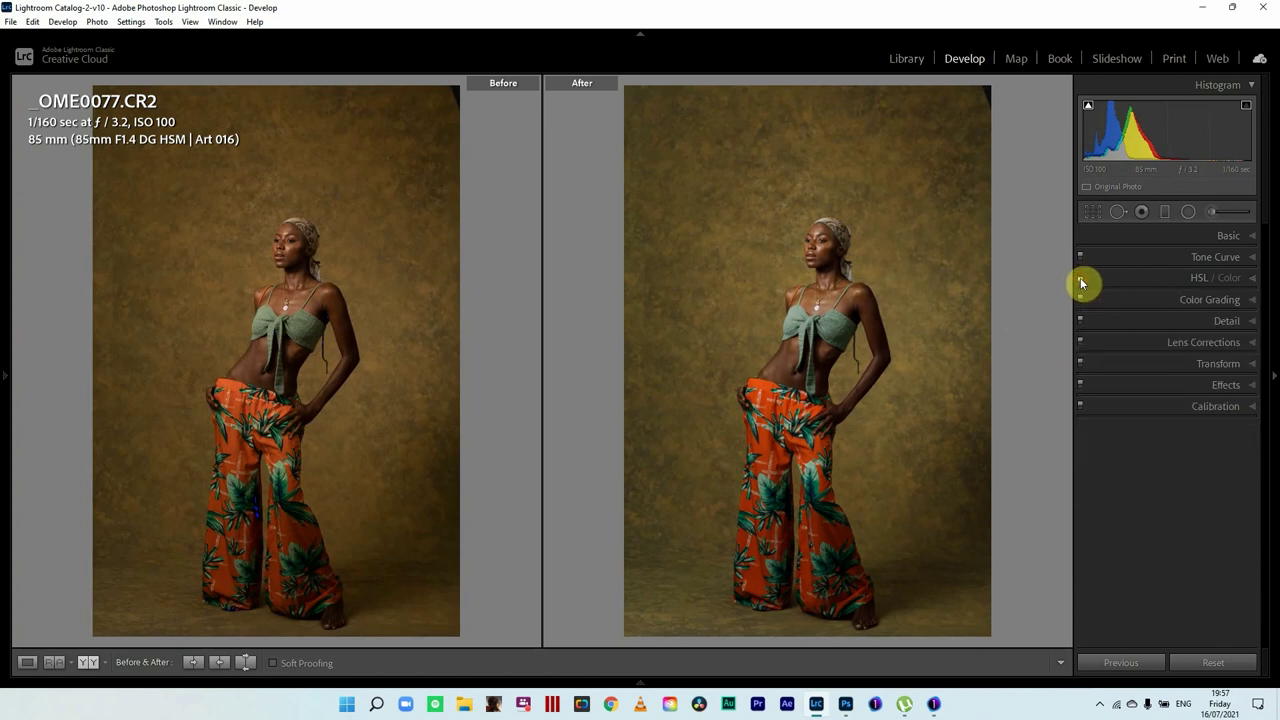
left_click(829, 251)
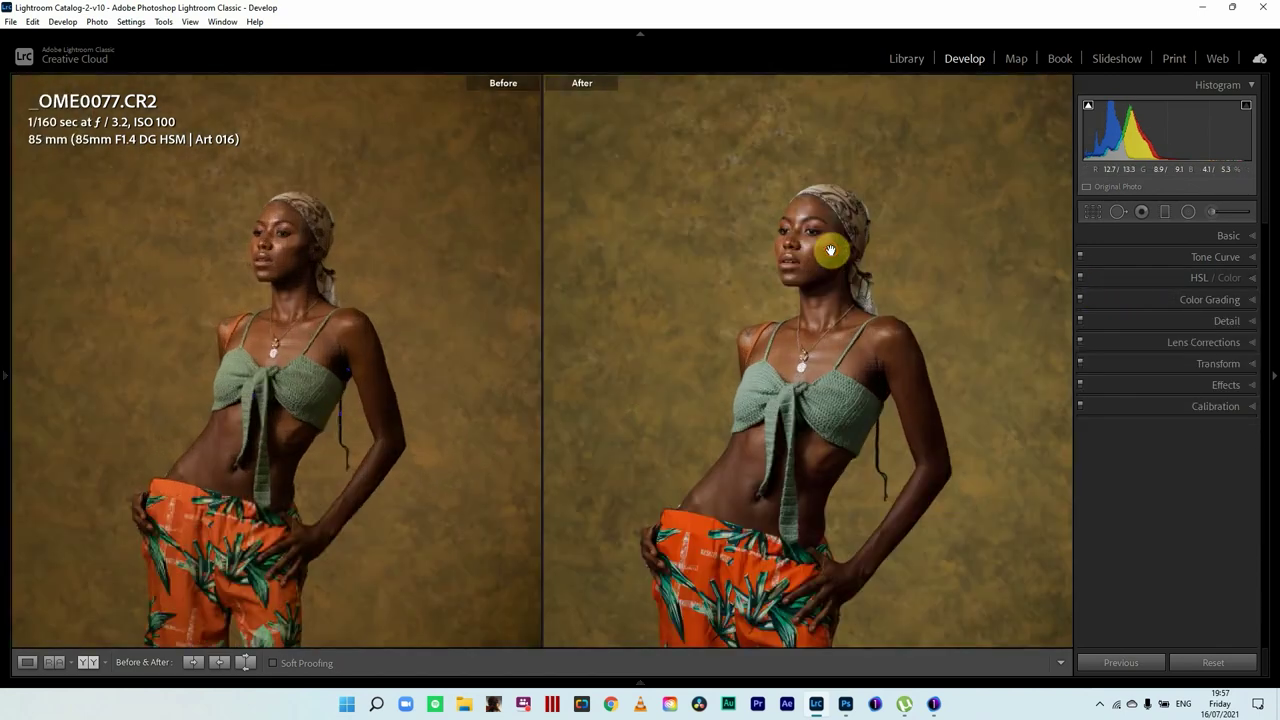
left_click_drag(829, 251, 852, 270)
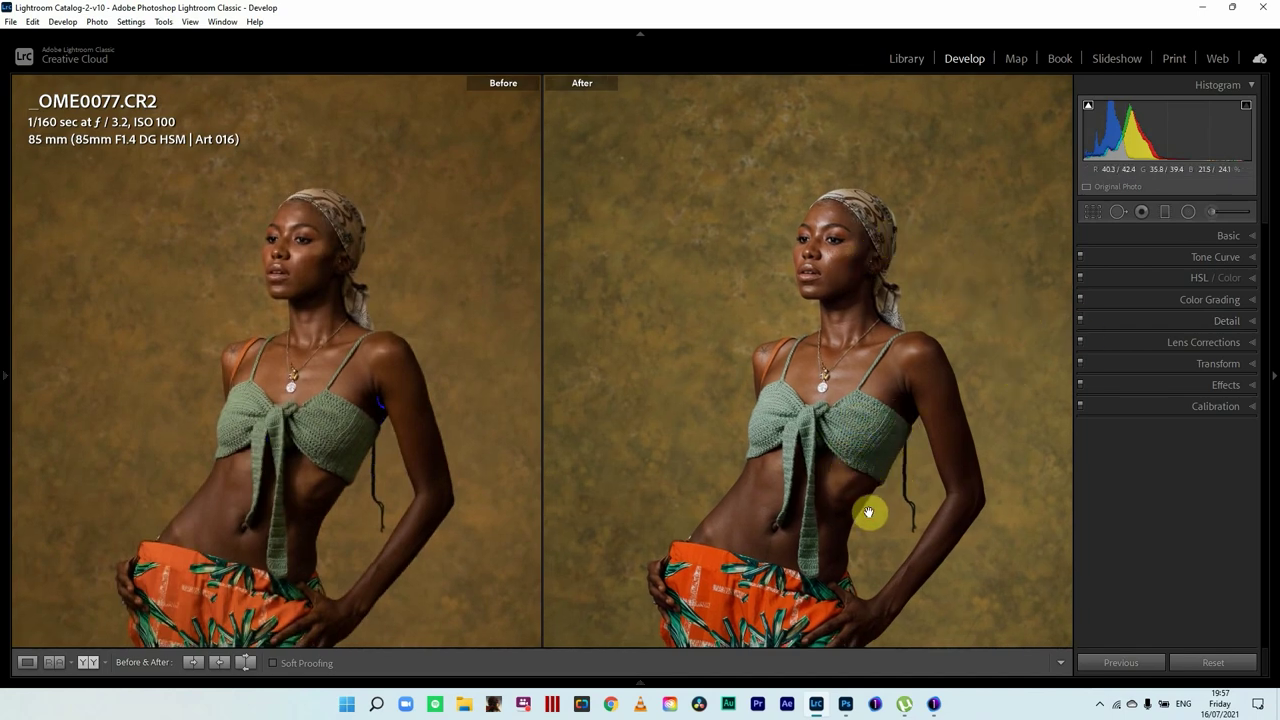
left_click_drag(865, 514, 853, 263)
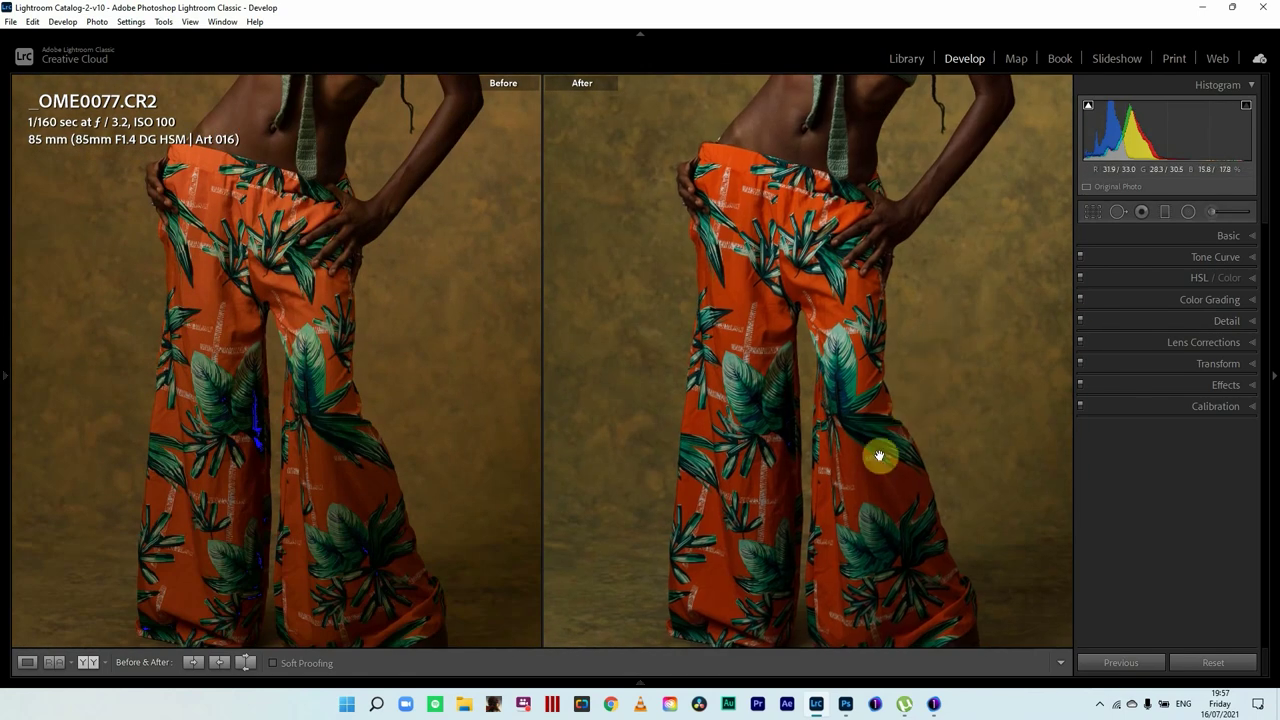
left_click_drag(880, 454, 843, 397)
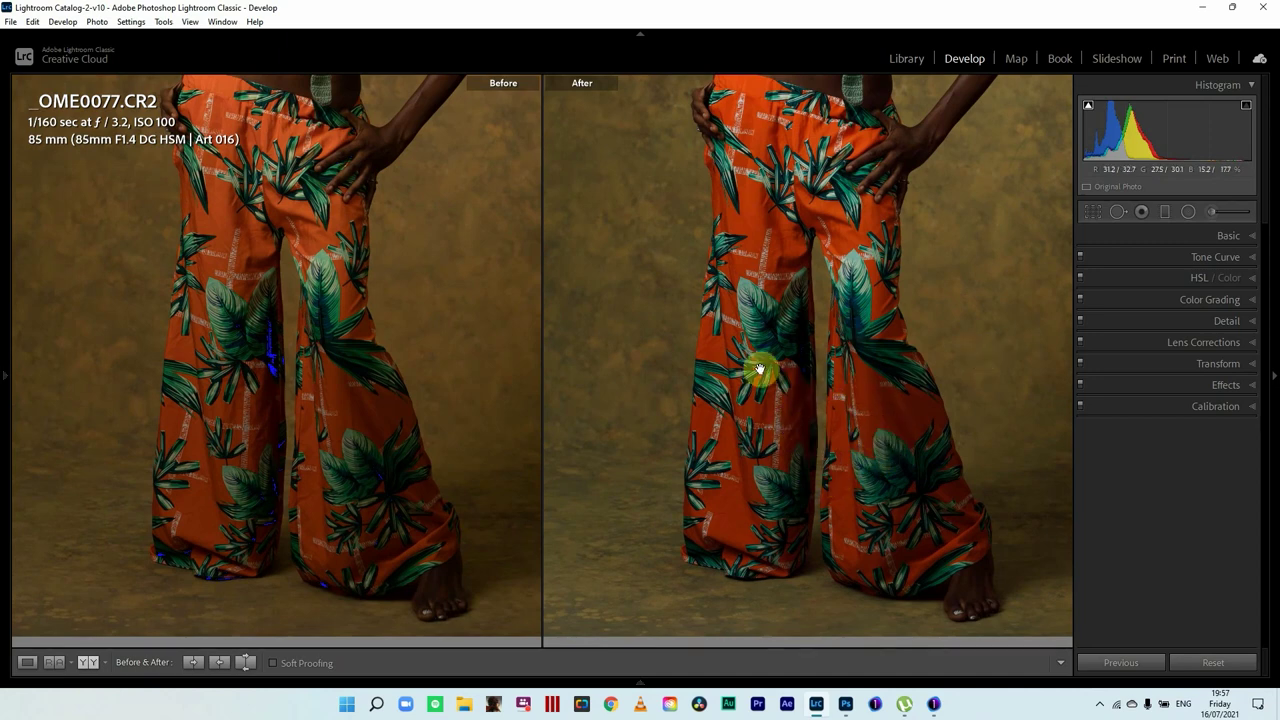
left_click(892, 434)
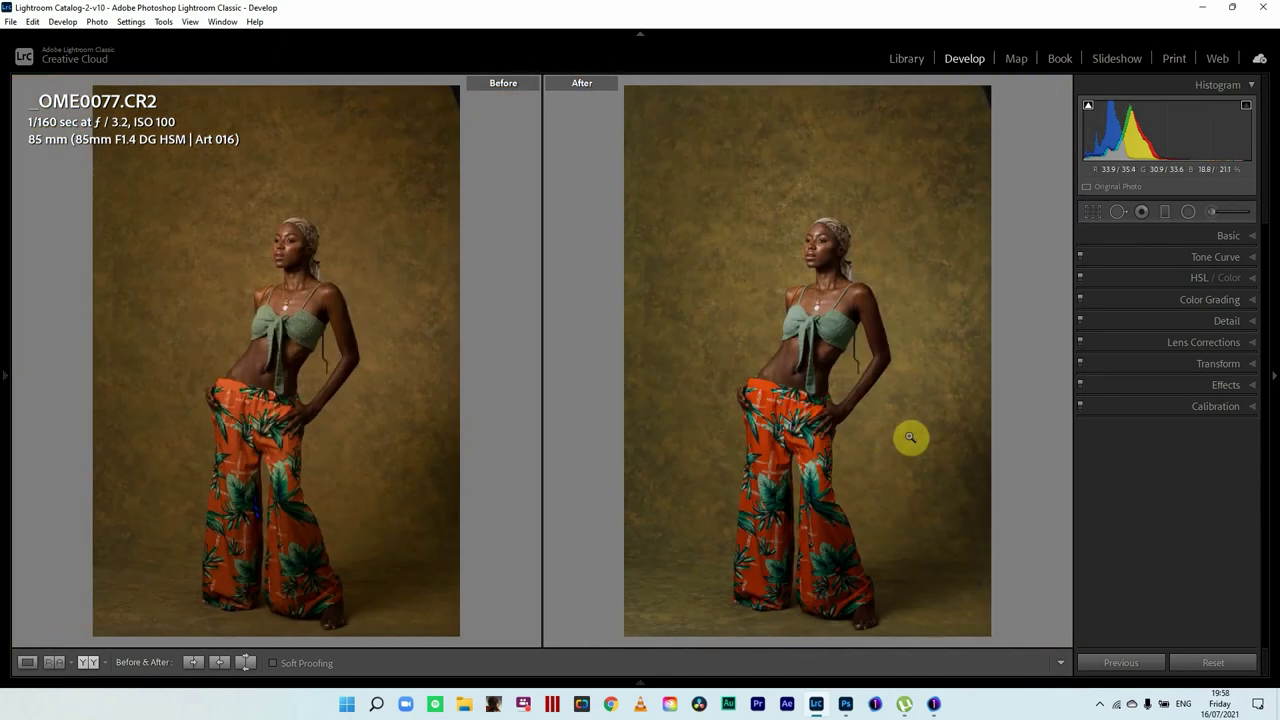
Tint the shadows blue in Color Grading (hue 214, saturation 7), comparing with grading off
left_click(1141, 302)
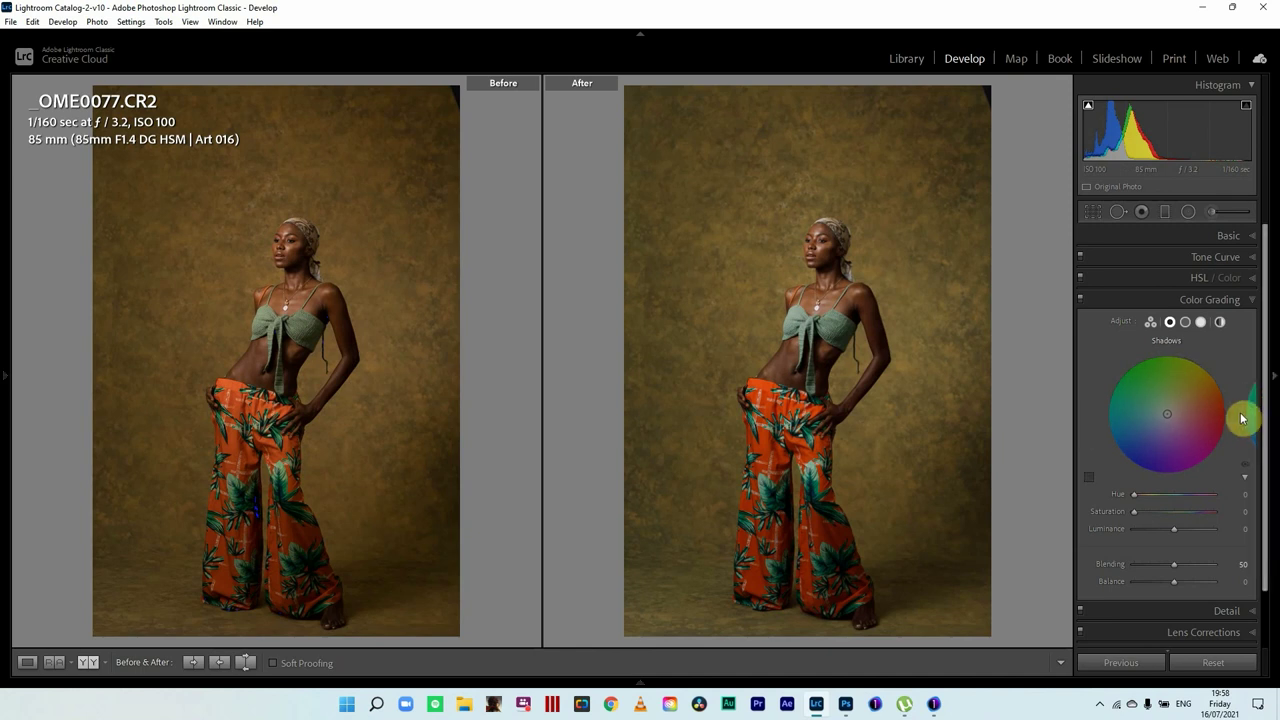
left_click_drag(1231, 414, 1116, 451)
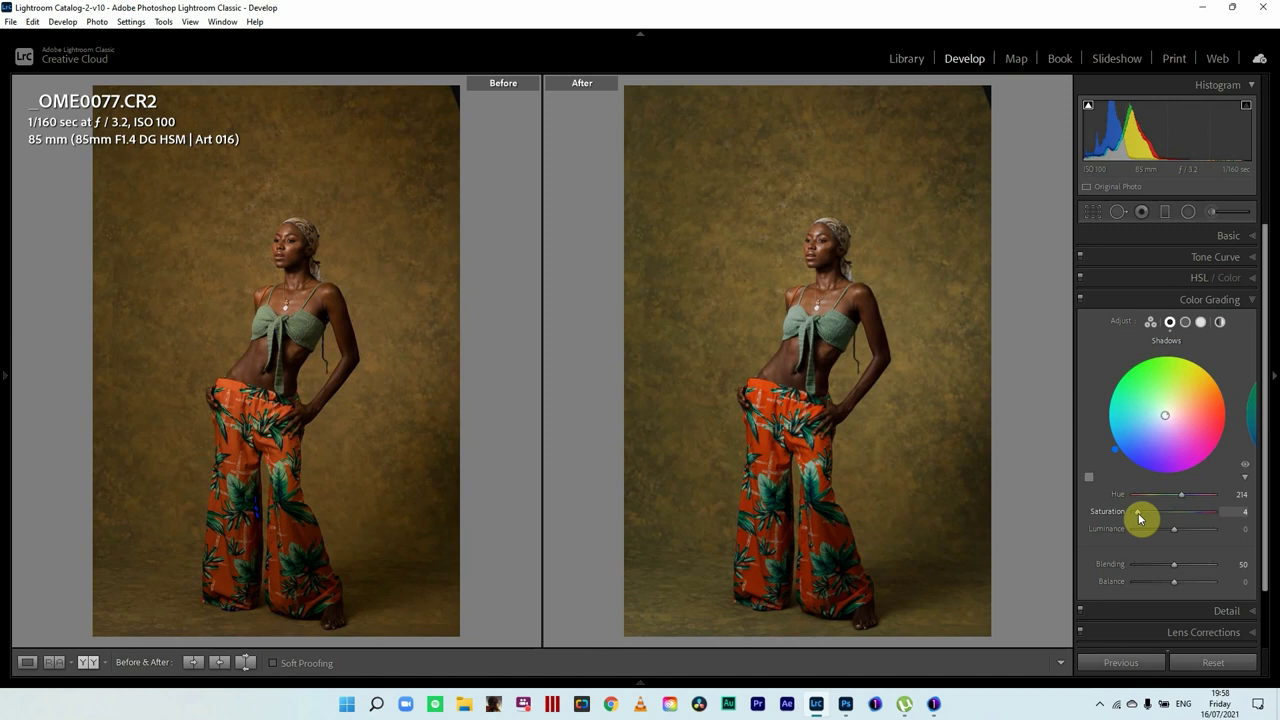
left_click_drag(1137, 512, 1139, 515)
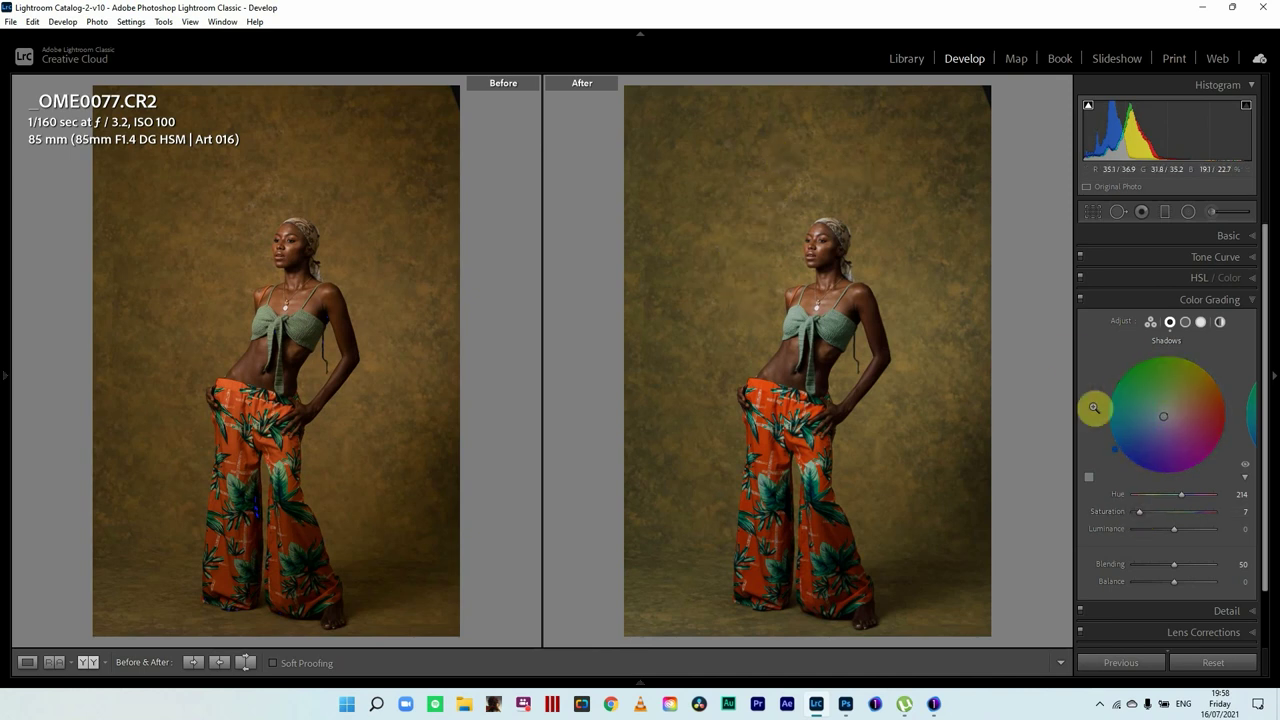
left_click(1081, 300)
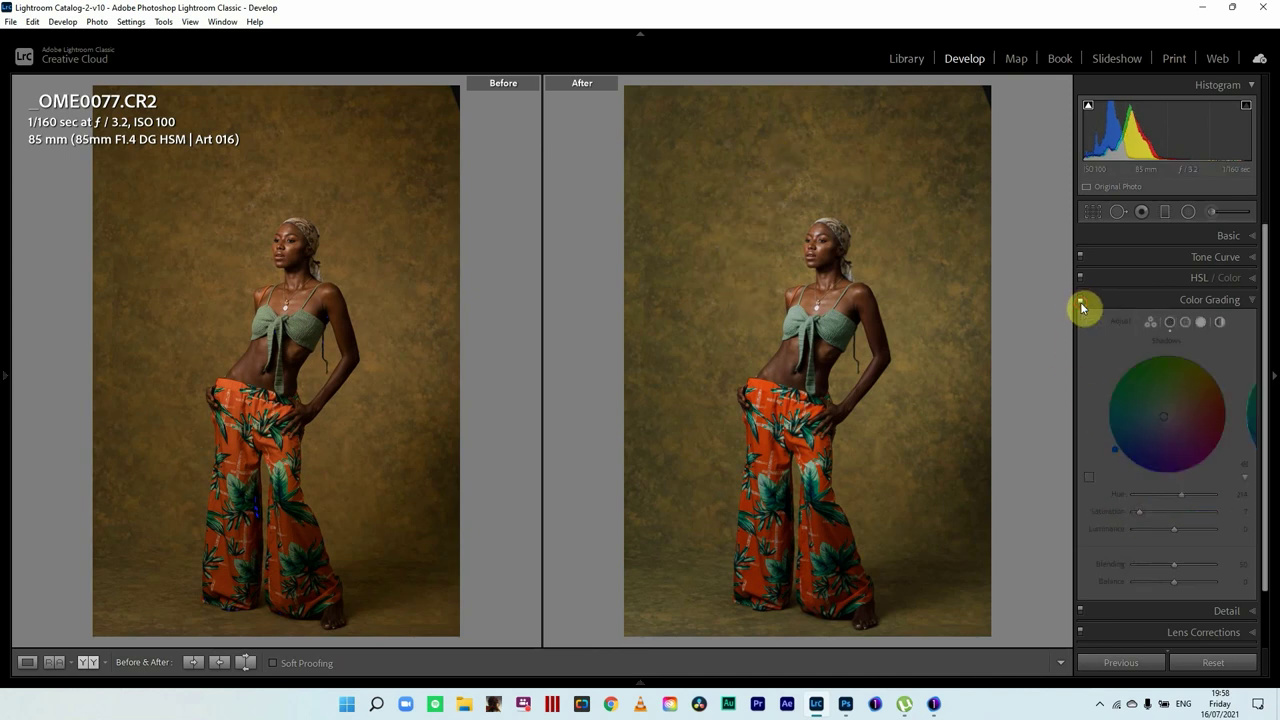
left_click(1081, 300)
left_click(1081, 300)
left_click(1081, 302)
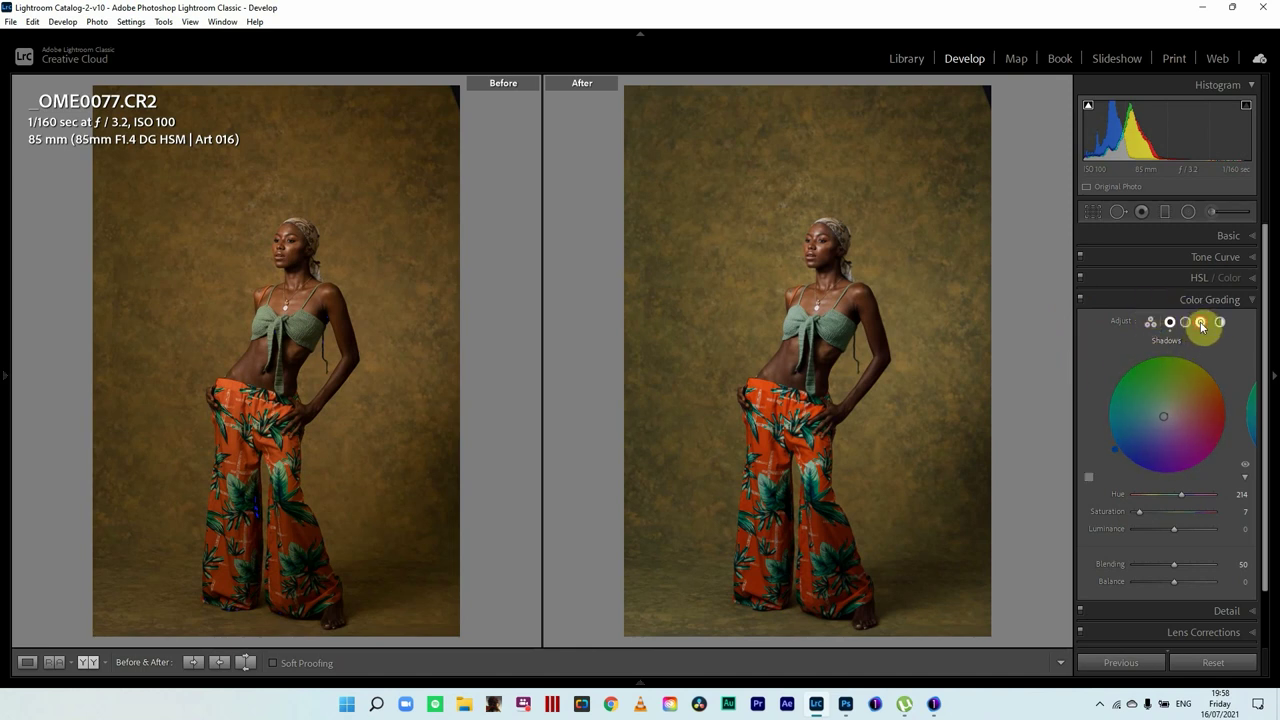
Tint the highlights warm yellow at hue 52, saturation 4, comparing before and after
left_click(1201, 323)
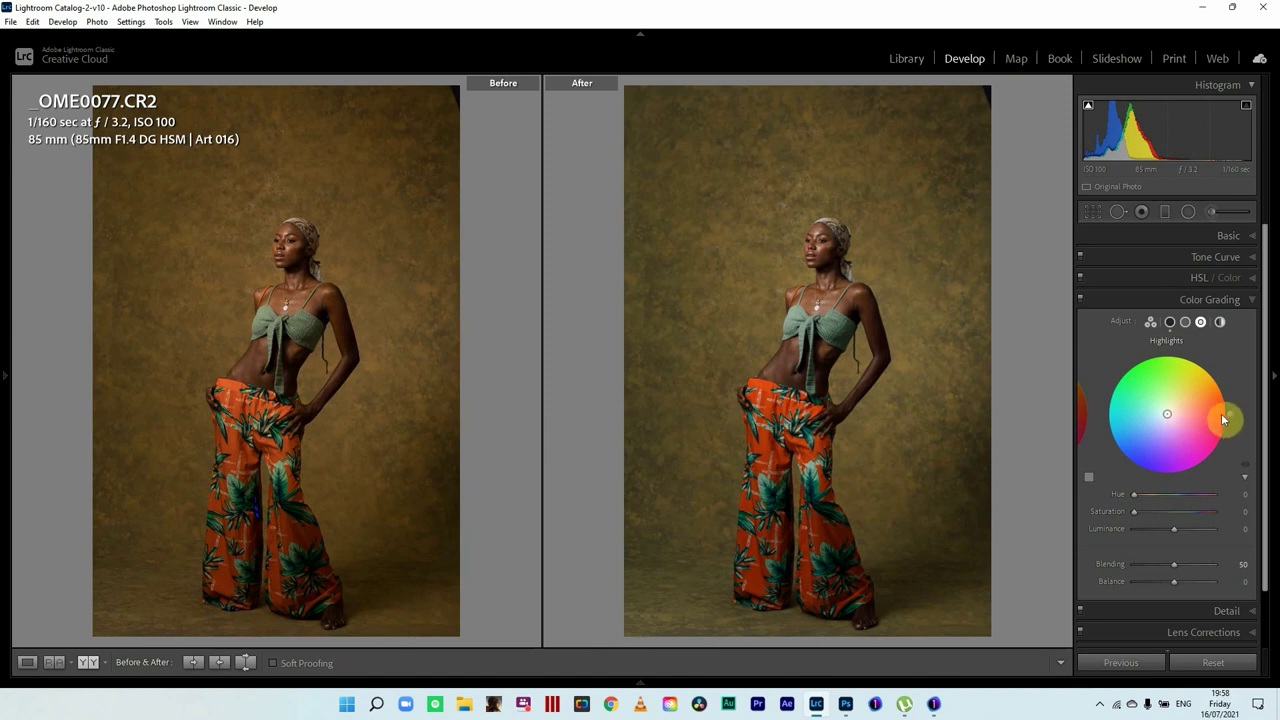
left_click_drag(1222, 418, 1230, 411)
left_click_drag(1237, 512, 1241, 512)
left_click(1080, 301)
left_click(1080, 301)
left_click(1080, 301)
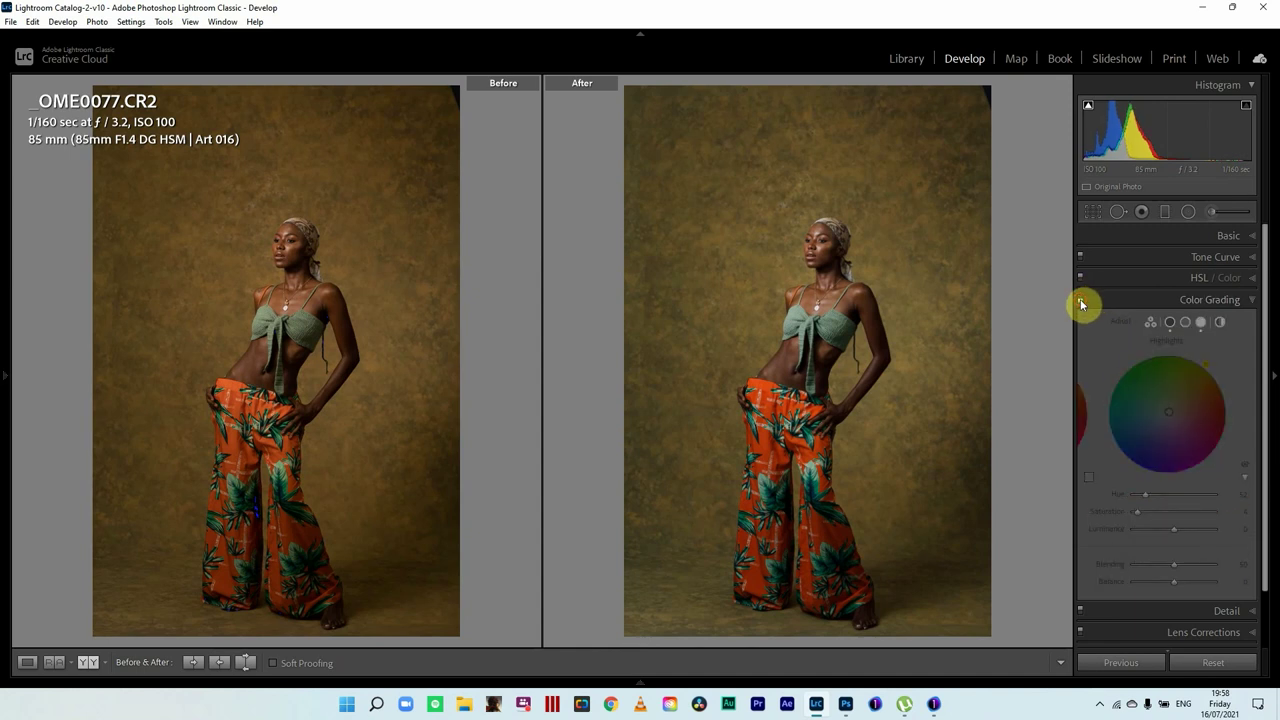
left_click(1080, 301)
Warm the midtones to hue 33, saturation 1
left_click(1184, 322)
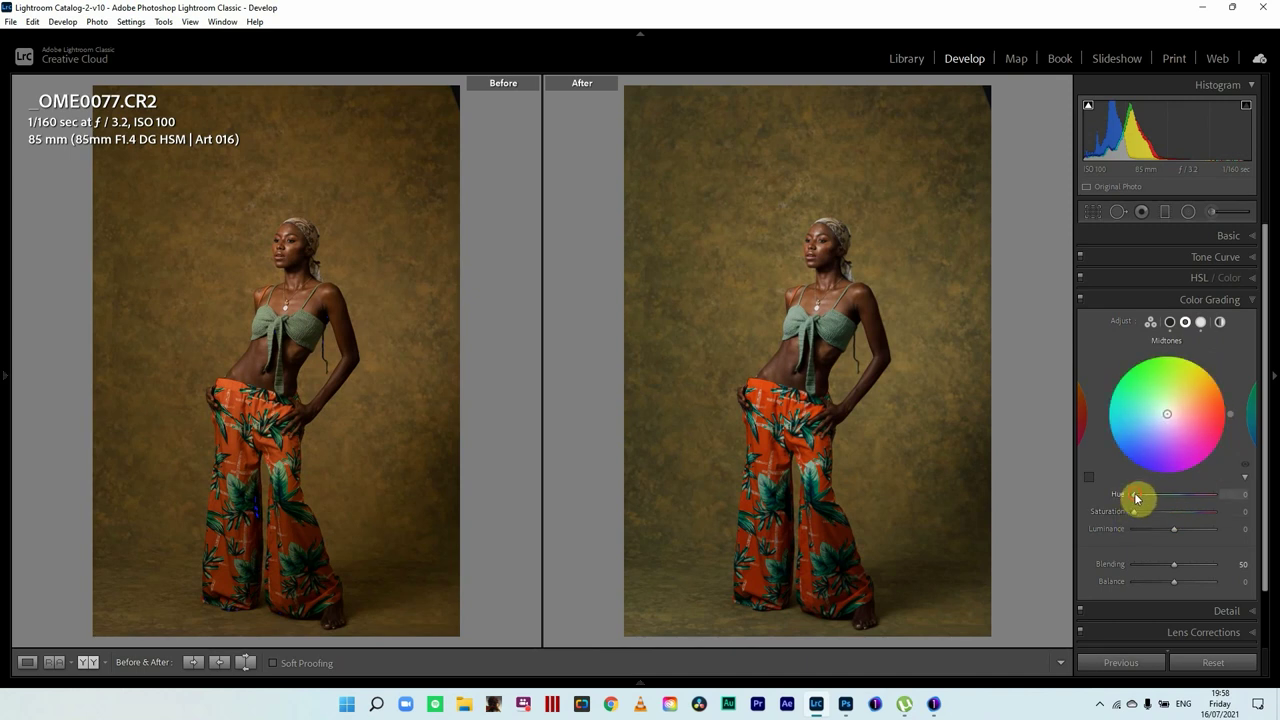
left_click_drag(1143, 503, 1147, 501)
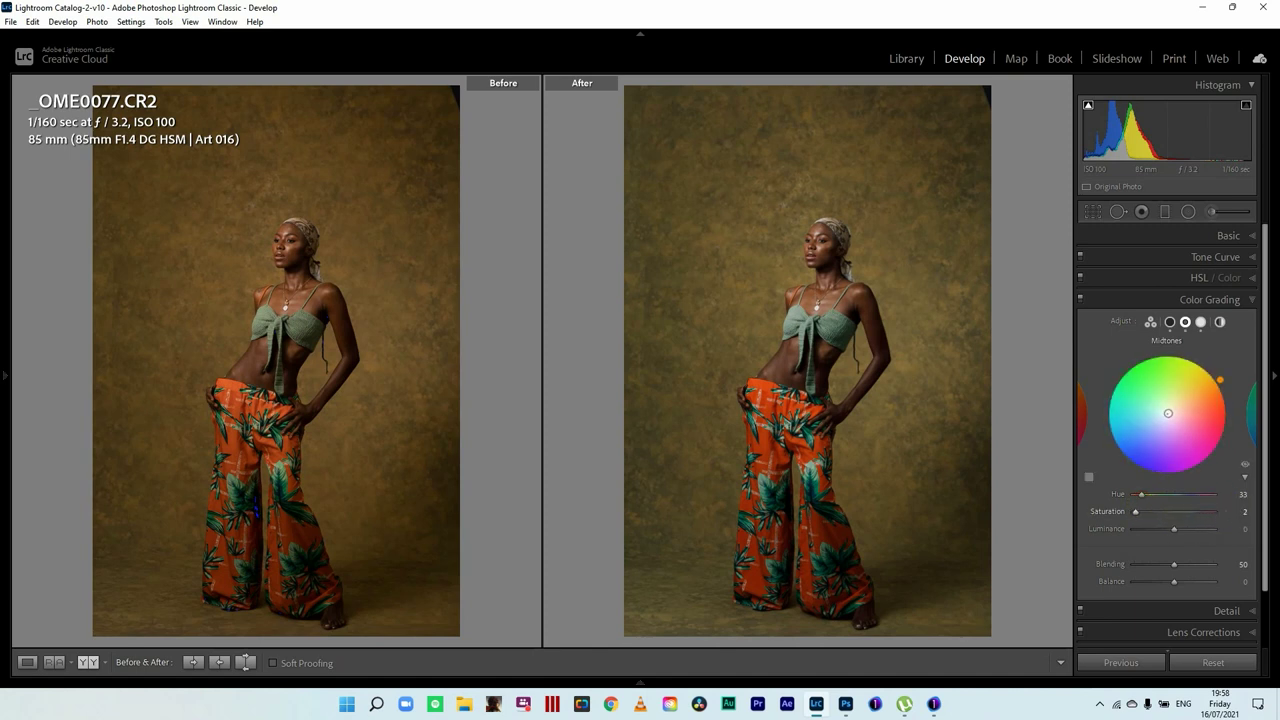
left_click(1088, 297)
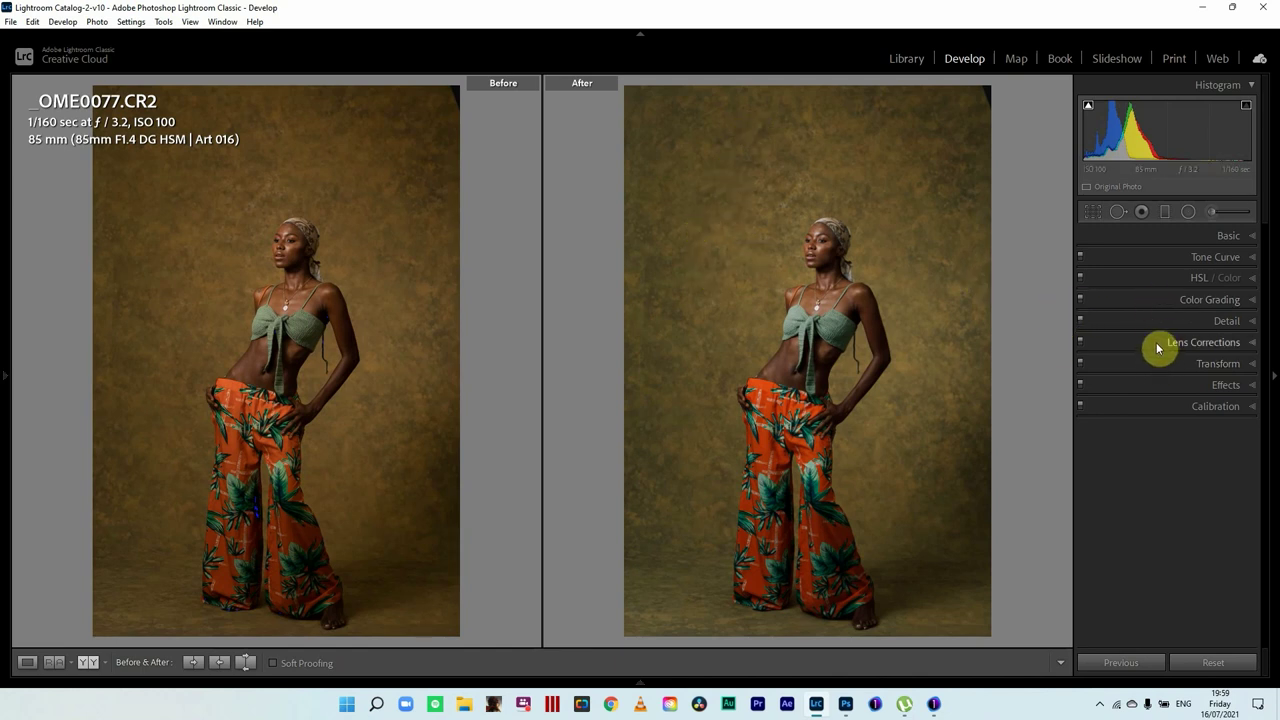
Raise Calibration's Green Primary Saturation to +16 and briefly review the Basic panel
left_click(1158, 408)
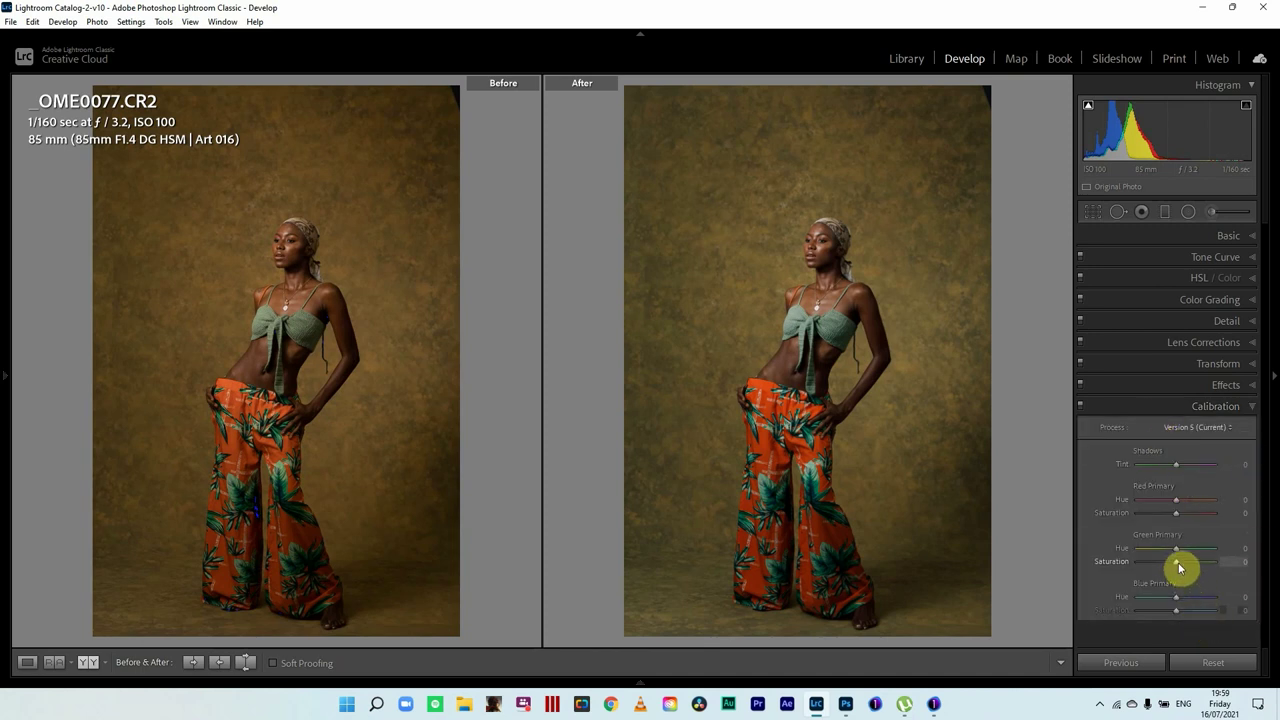
left_click_drag(1177, 562, 1184, 561)
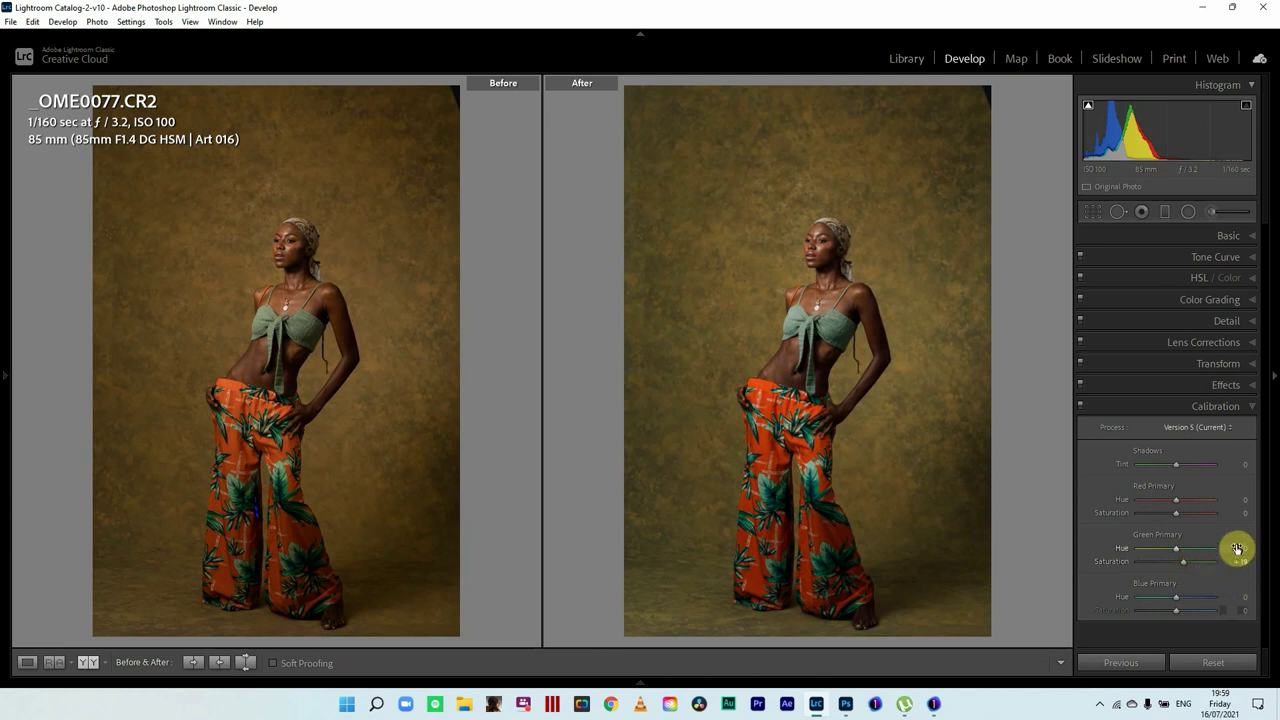
left_click_drag(1244, 561, 1237, 563)
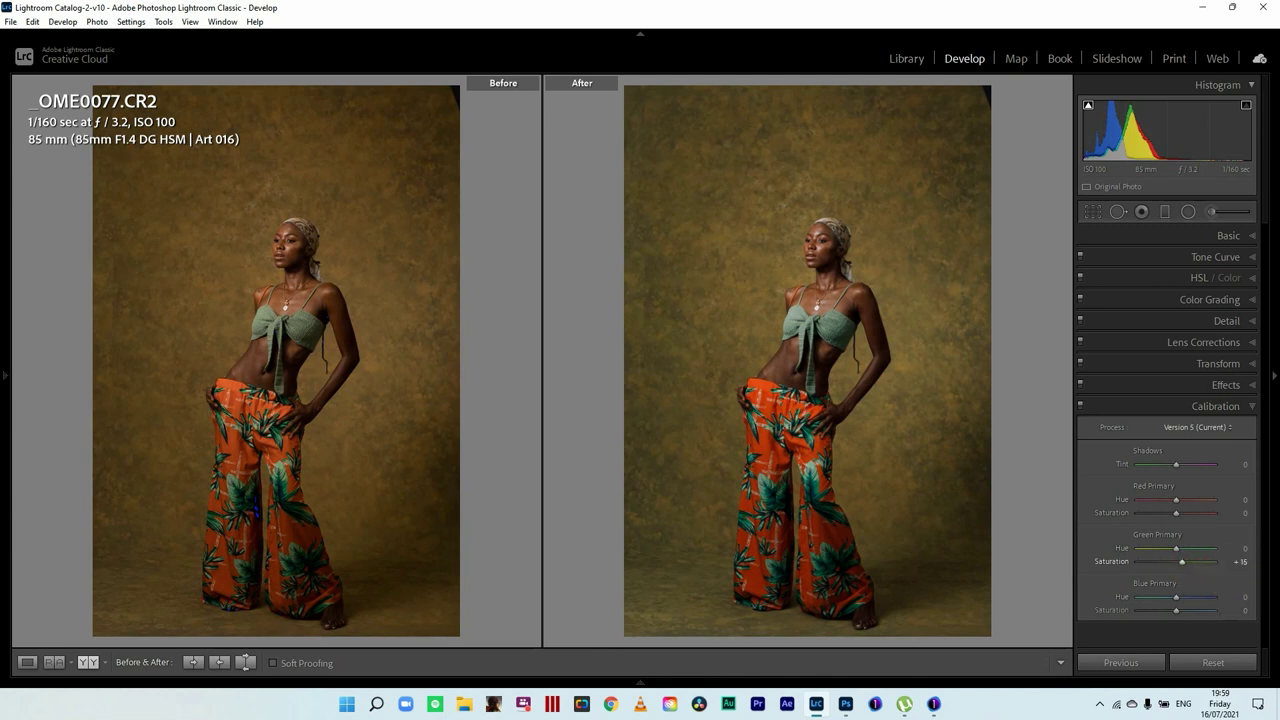
left_click(1180, 238)
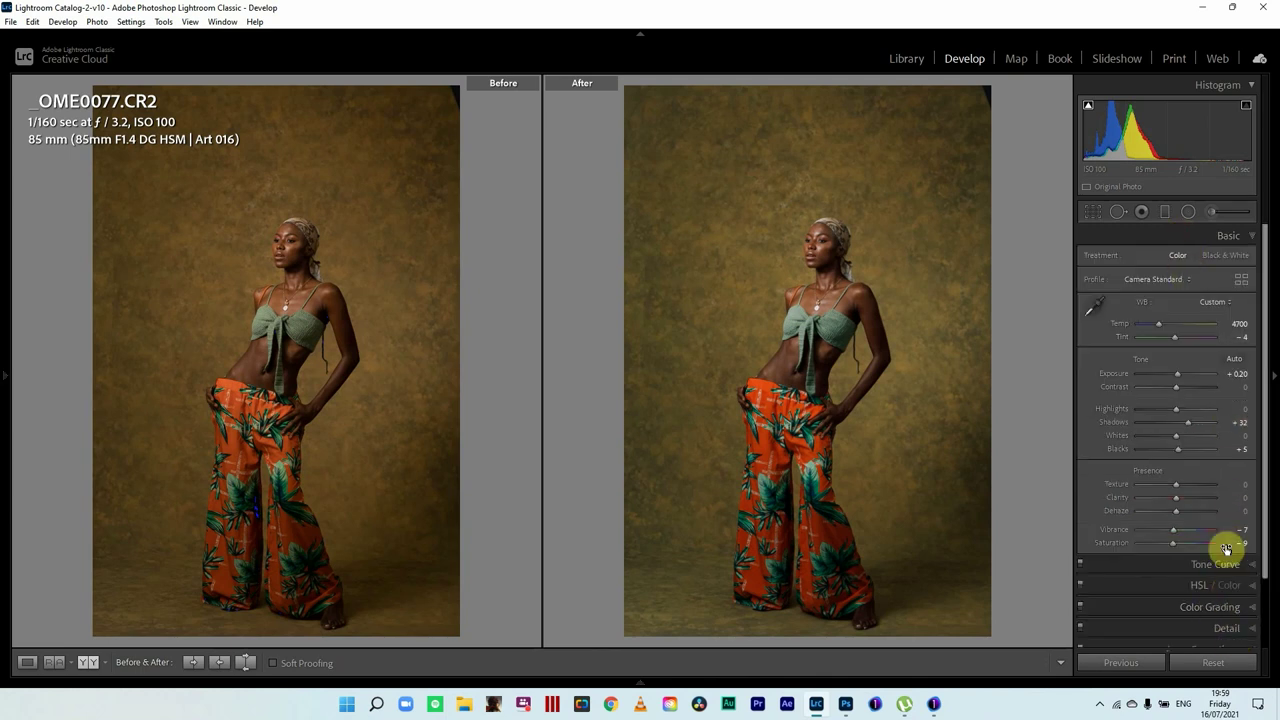
left_click(1138, 236)
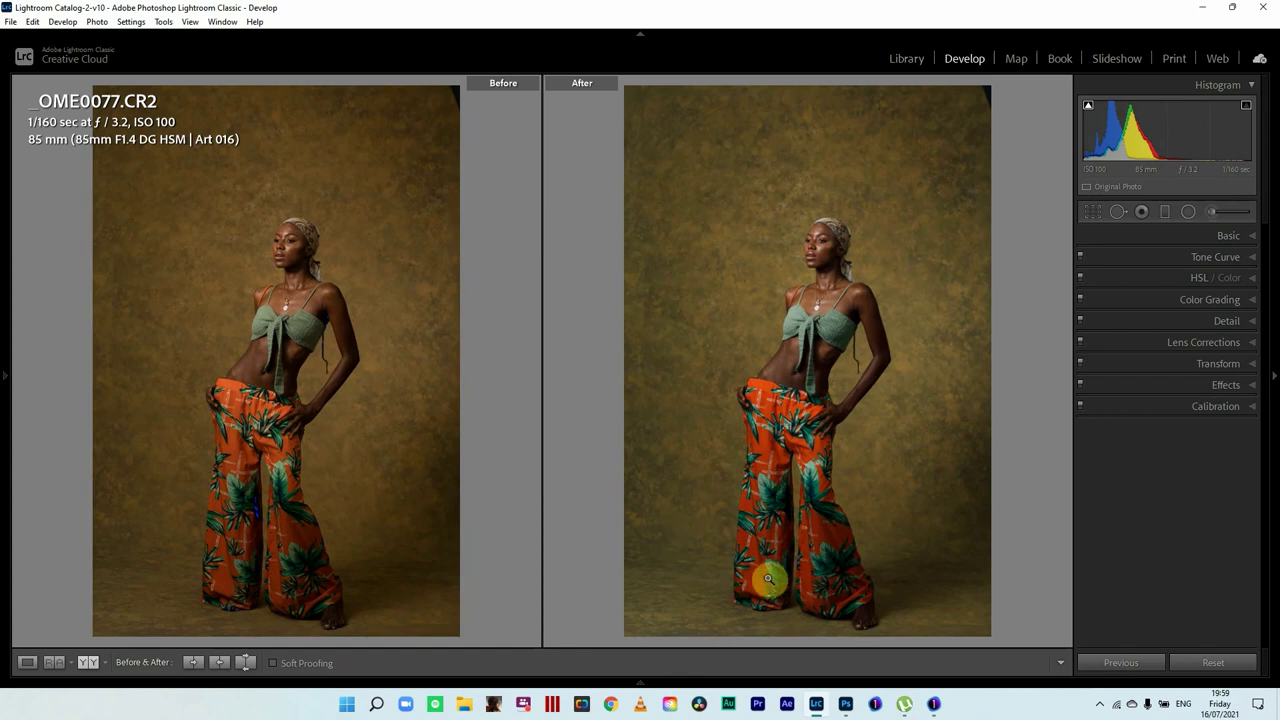
Open the photo in Camera Raw and sample white balance from the fabric, ending at Temp 4650, Tint -6
left_click(848, 702)
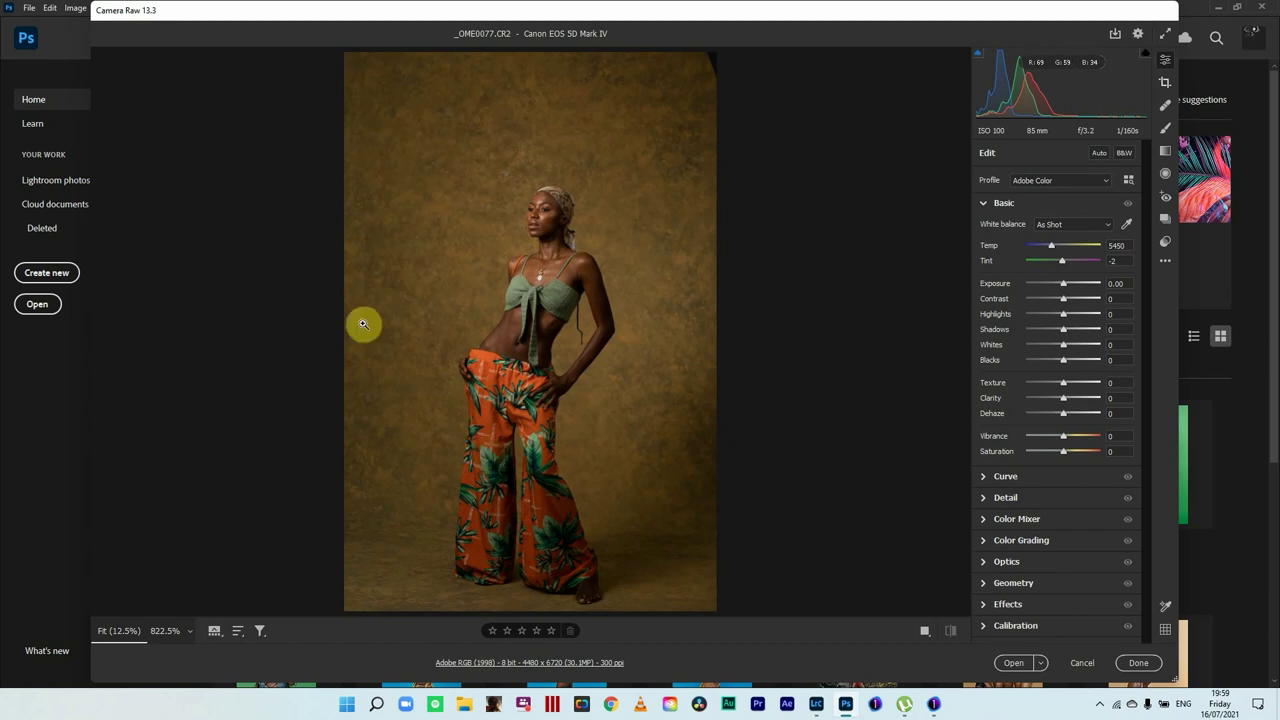
left_click(580, 251)
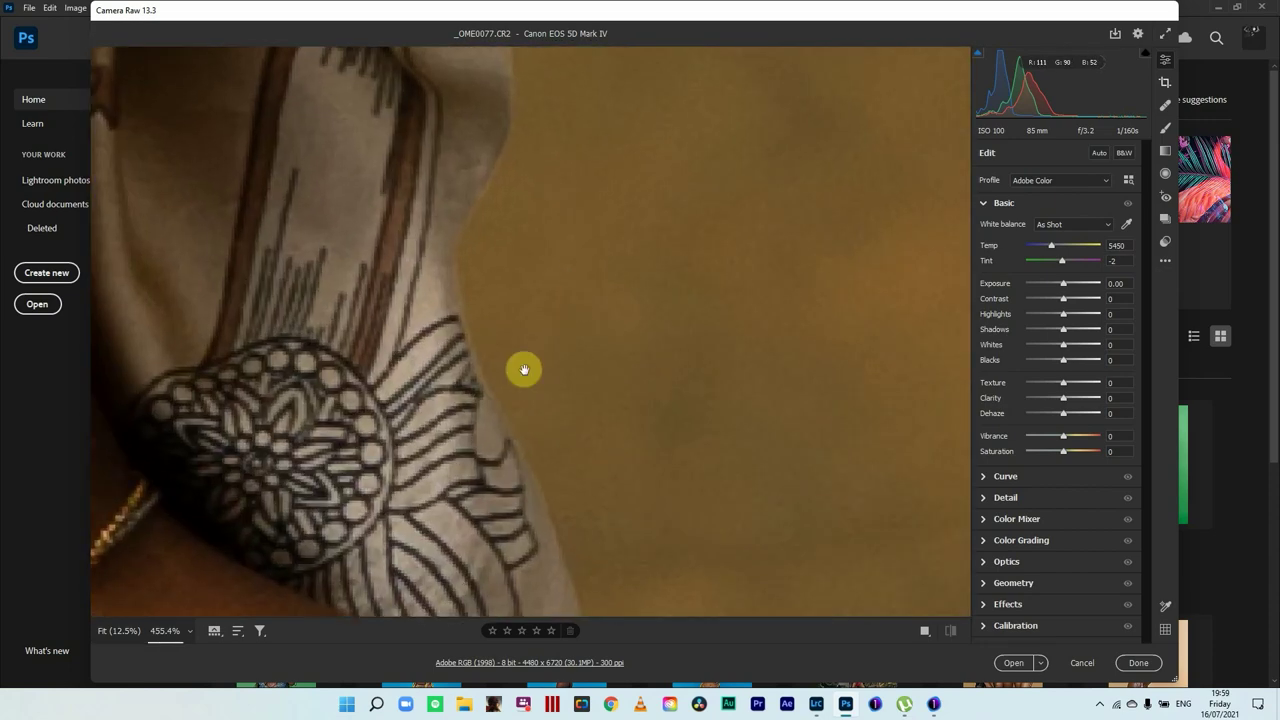
left_click_drag(343, 468, 405, 512)
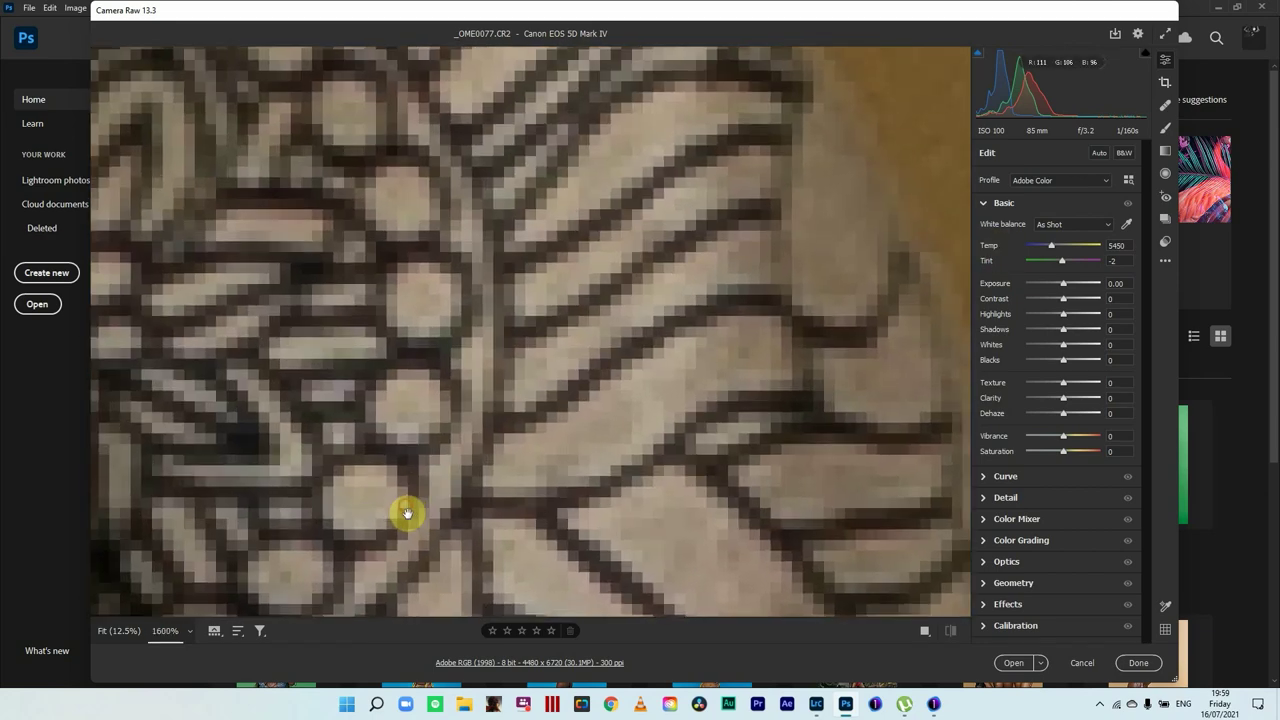
left_click(1128, 226)
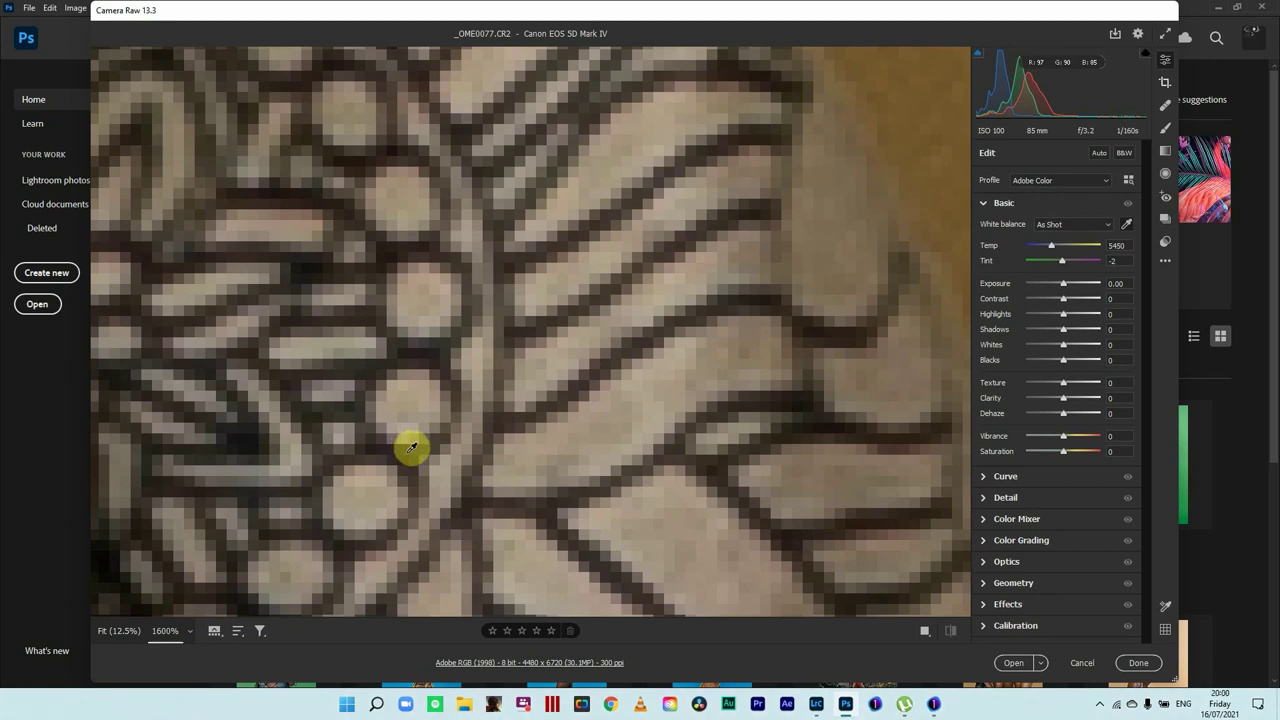
left_click(408, 444)
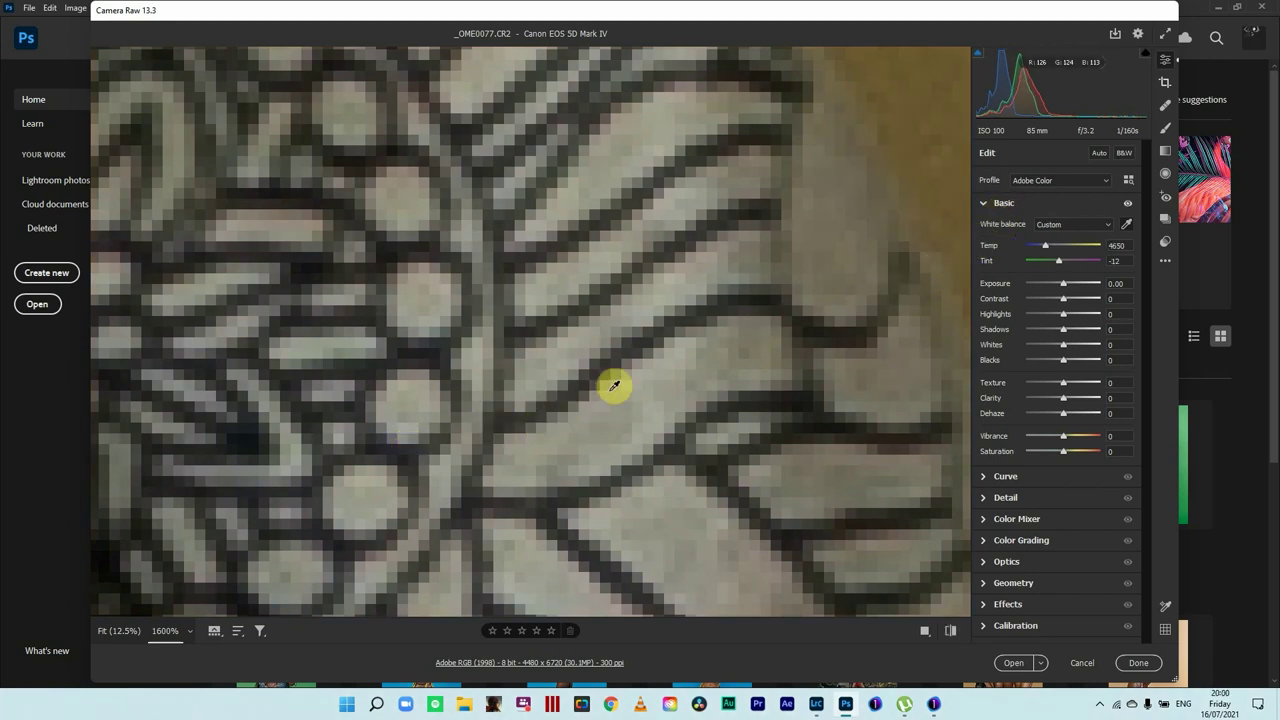
left_click_drag(491, 374, 502, 382)
left_click(502, 382)
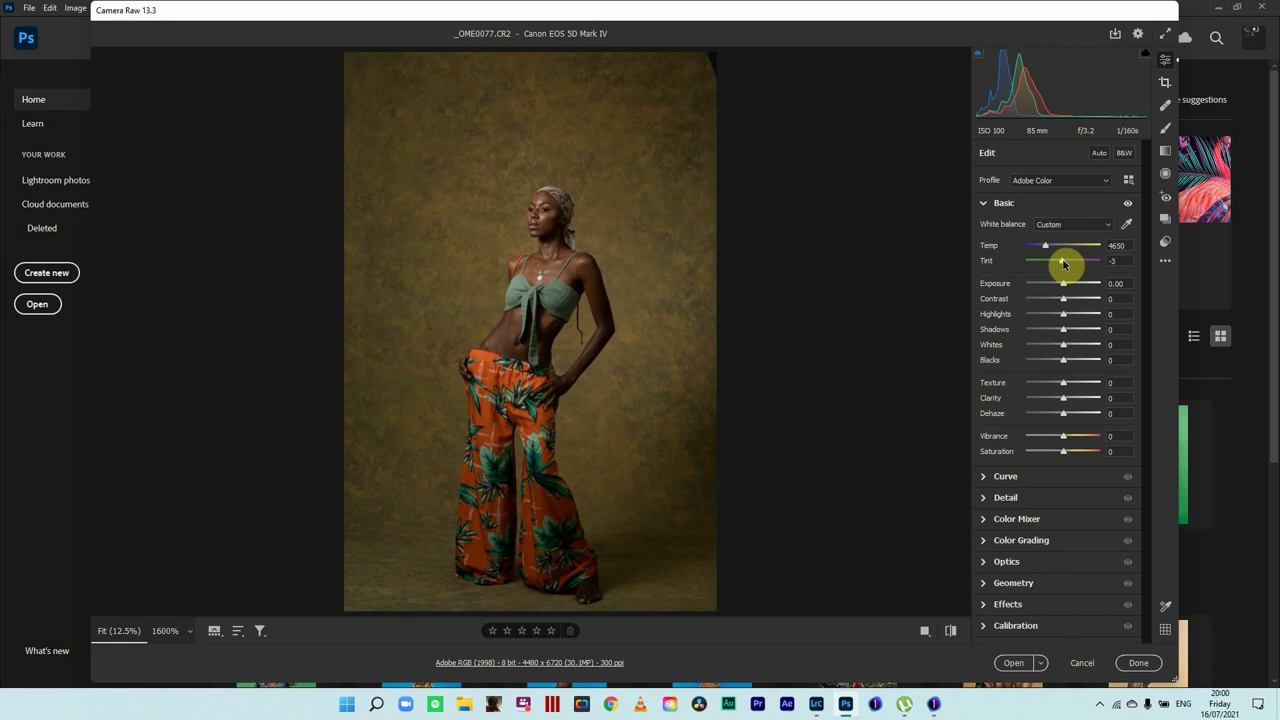
left_click_drag(1063, 264, 1080, 265)
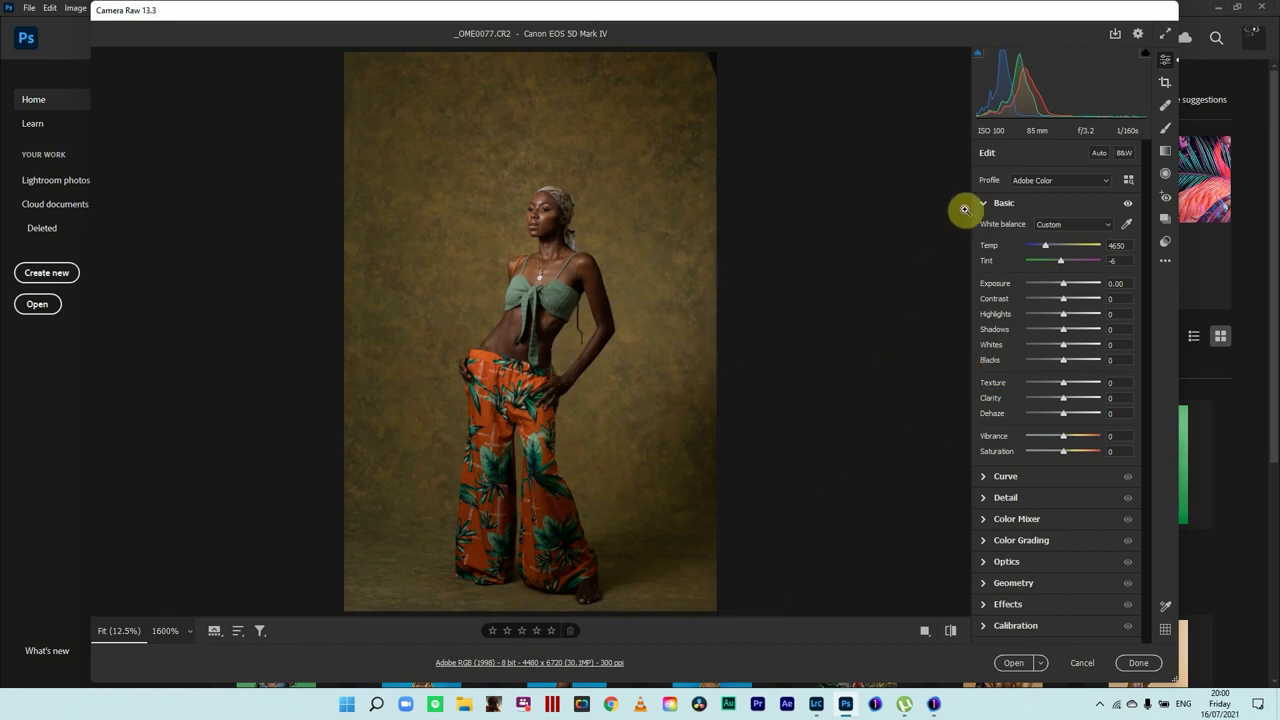
Apply the Camera Matching Standard profile, then return to the Edit panel sliders
left_click(1105, 181)
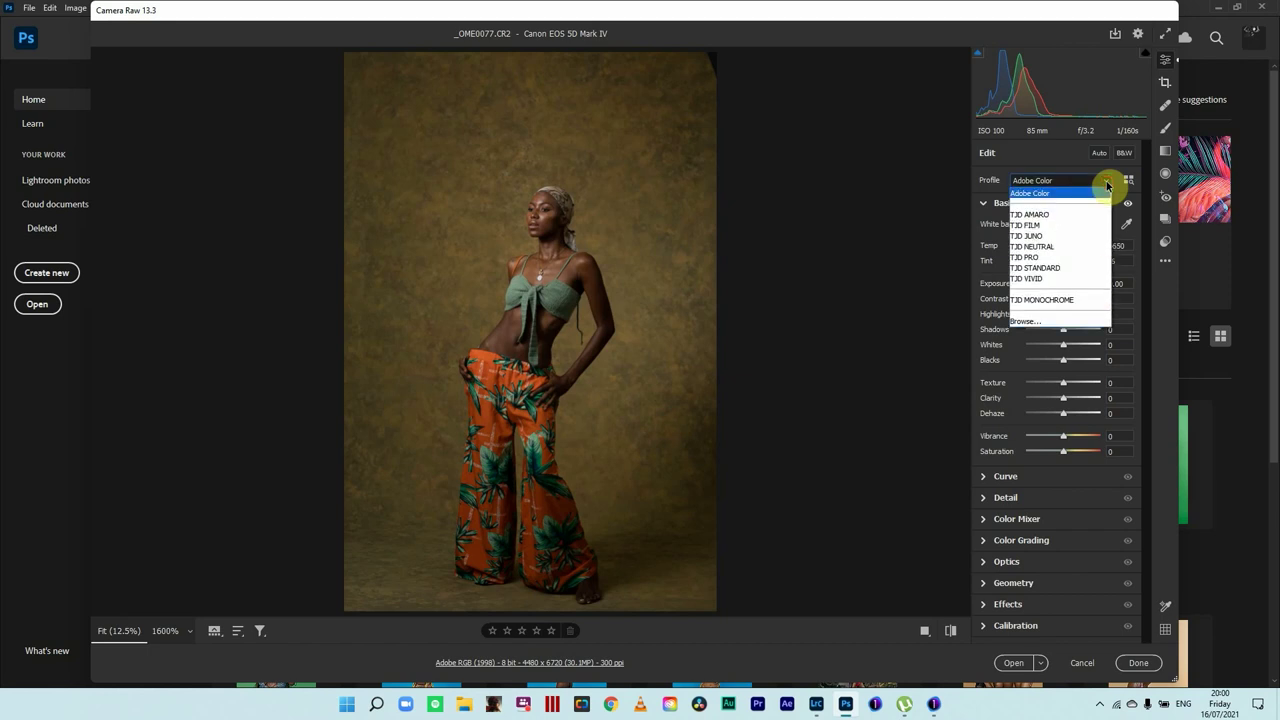
left_click(1131, 180)
left_click(1131, 180)
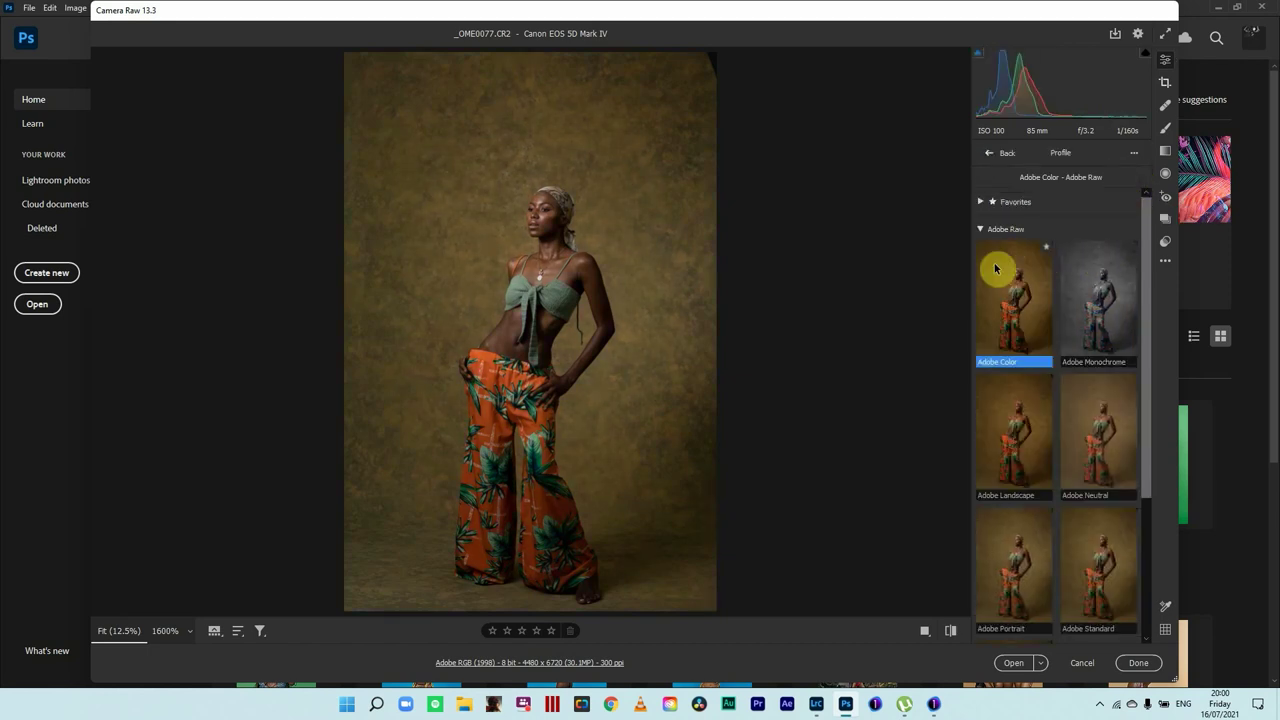
left_click(989, 231)
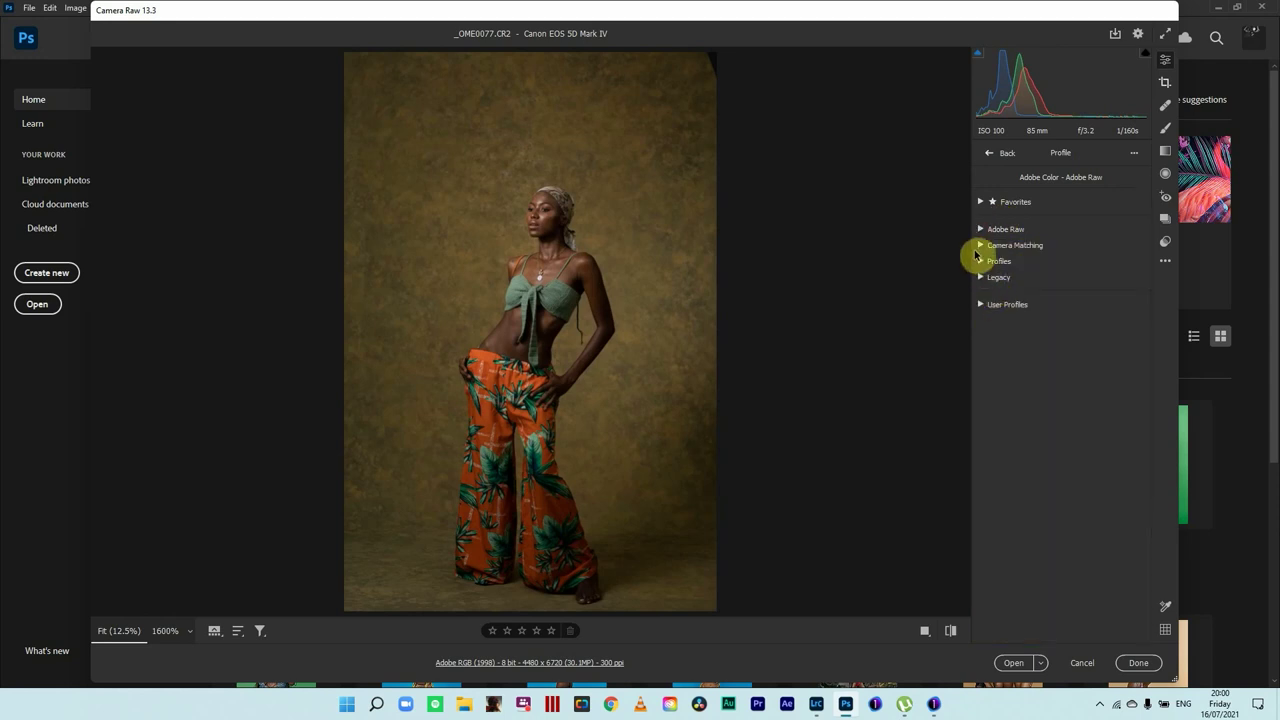
left_click(984, 246)
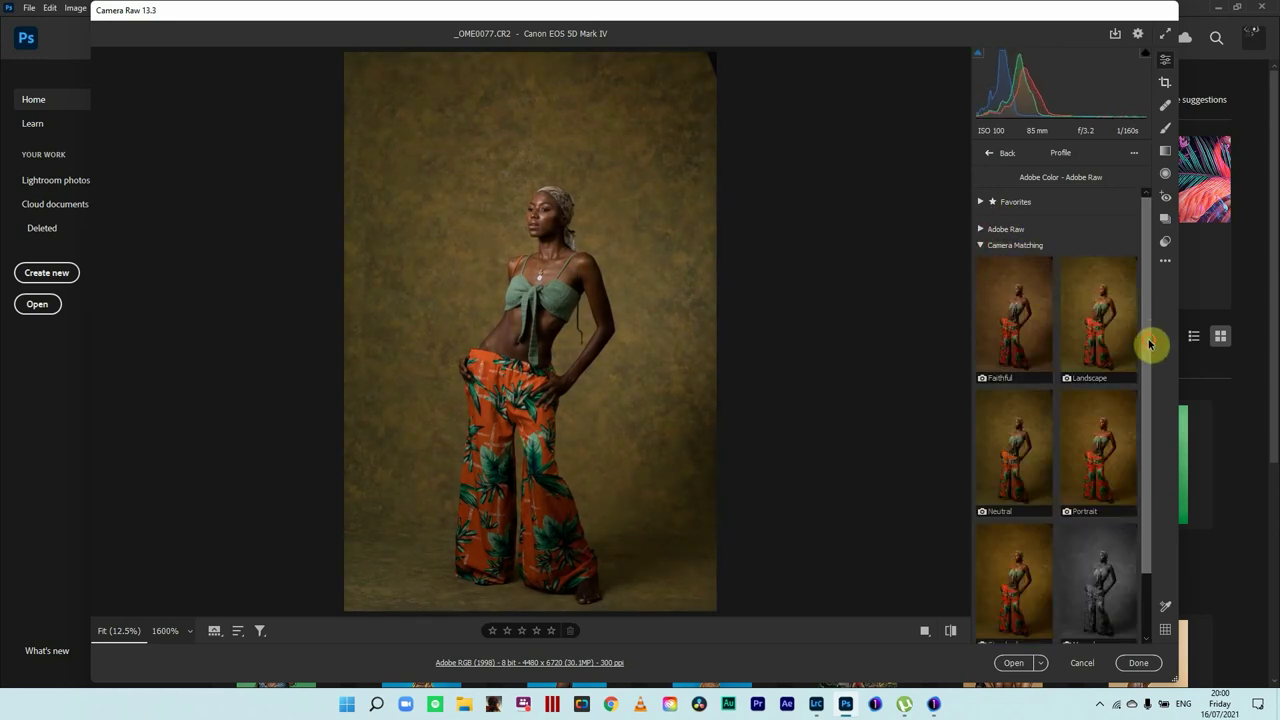
scroll(1140, 400, "down", 2)
scroll(1129, 469, "up", 2)
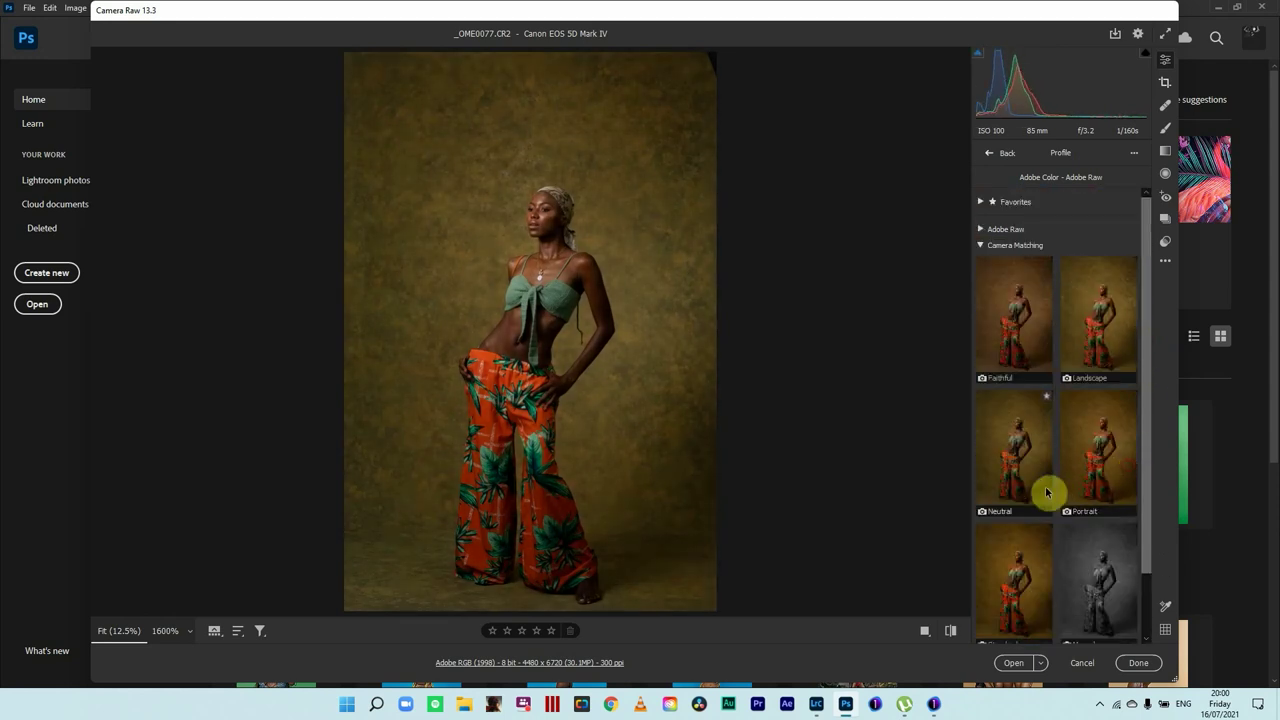
left_click(1010, 600)
scroll(1008, 595, "down", 2)
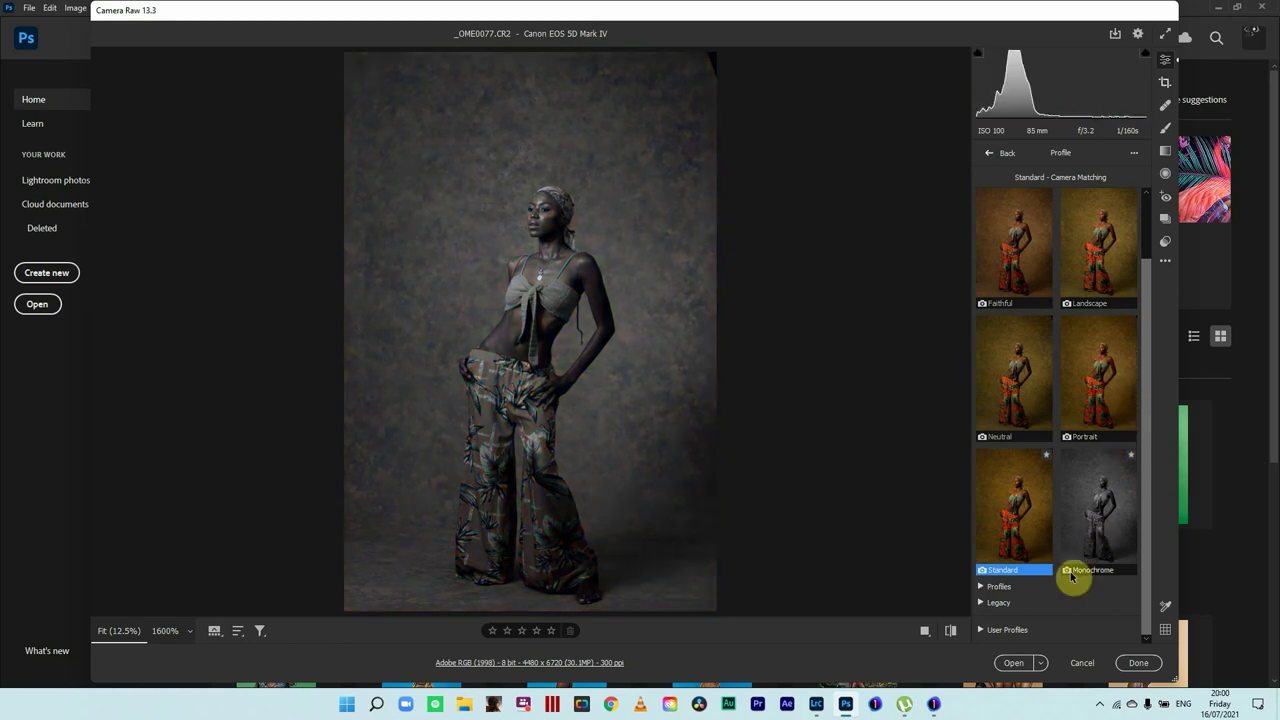
scroll(1143, 355, "up", 1)
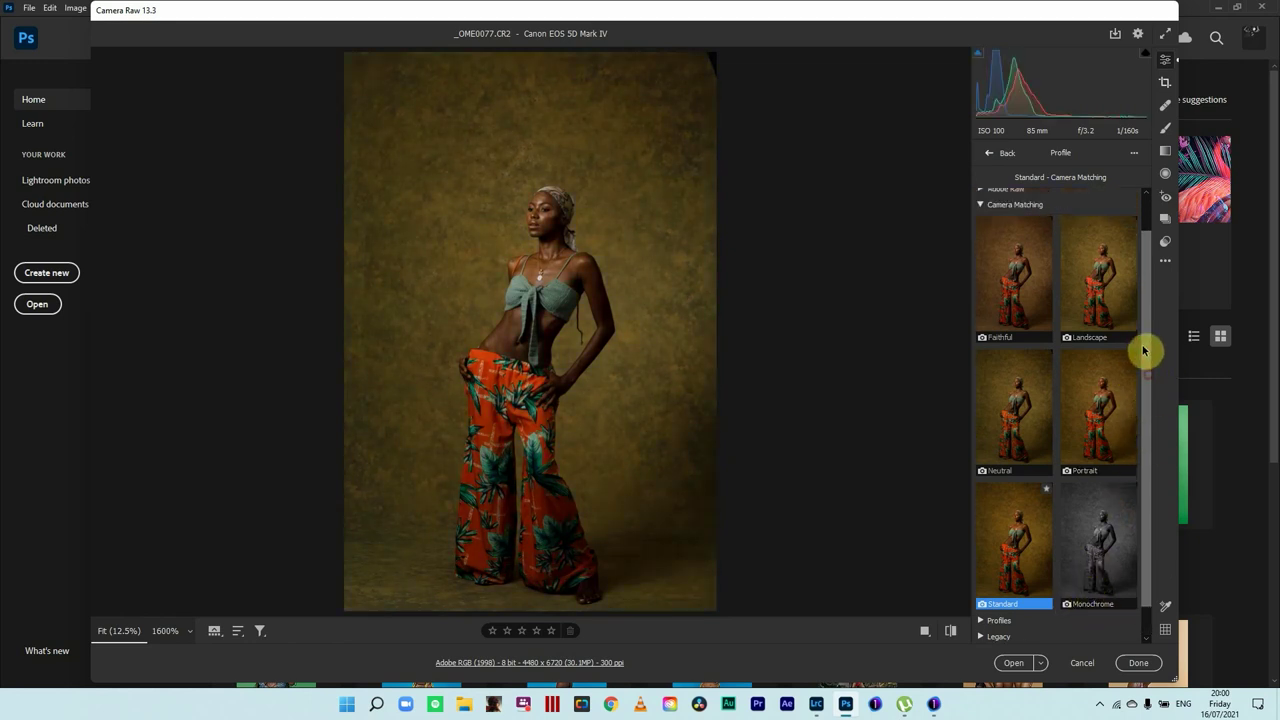
left_click(982, 206)
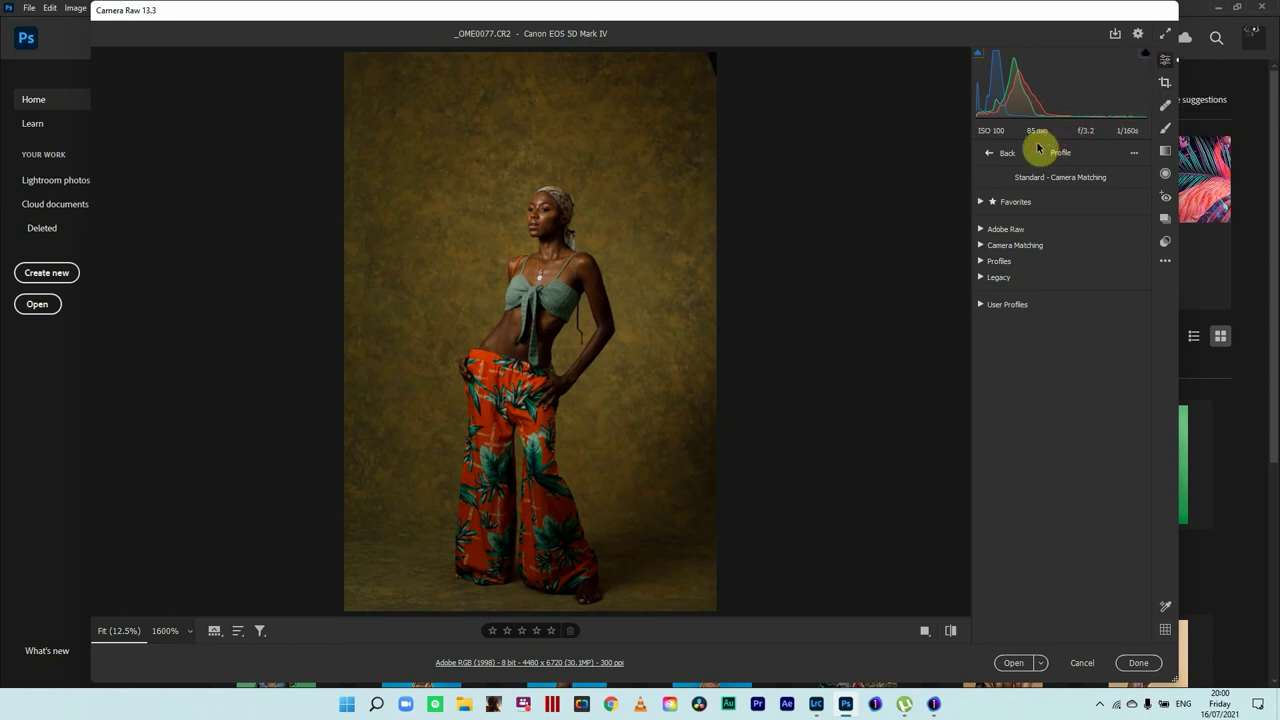
left_click(994, 155)
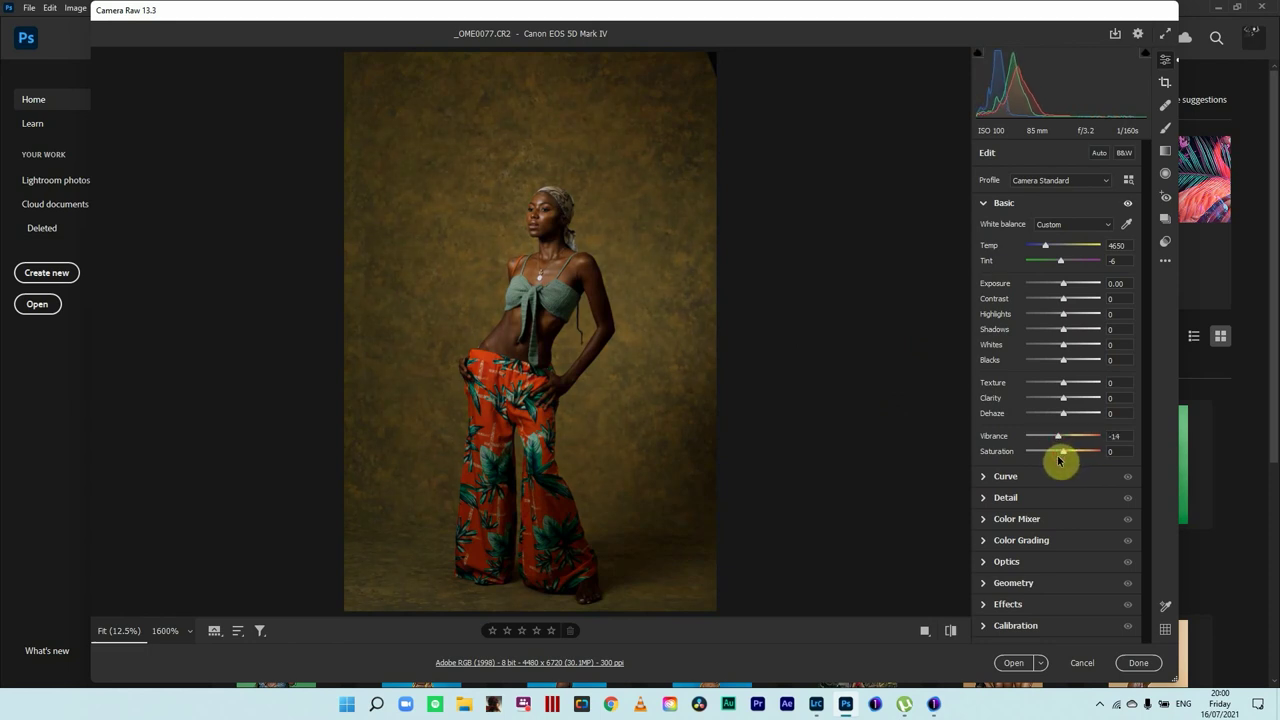
Mute the portrait's colours by dragging Vibrance and Saturation down to -5 each
left_click_drag(1063, 455, 1055, 455)
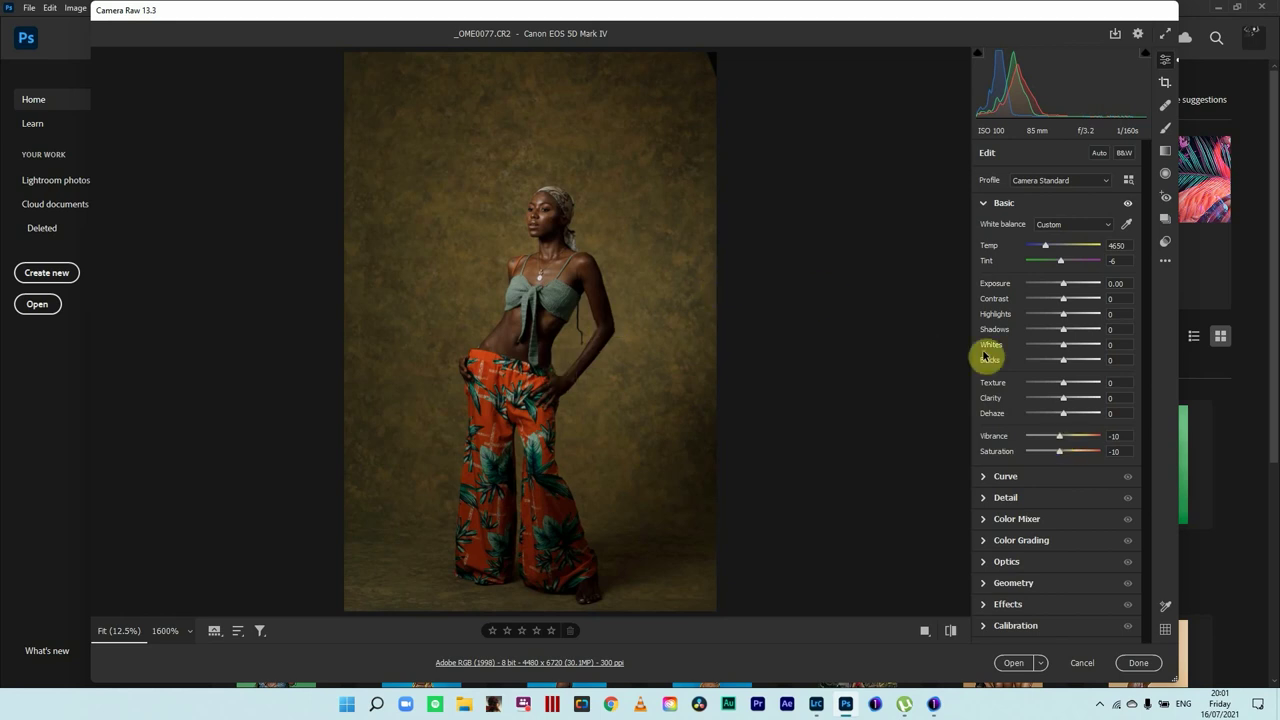
left_click_drag(1051, 449, 1067, 455)
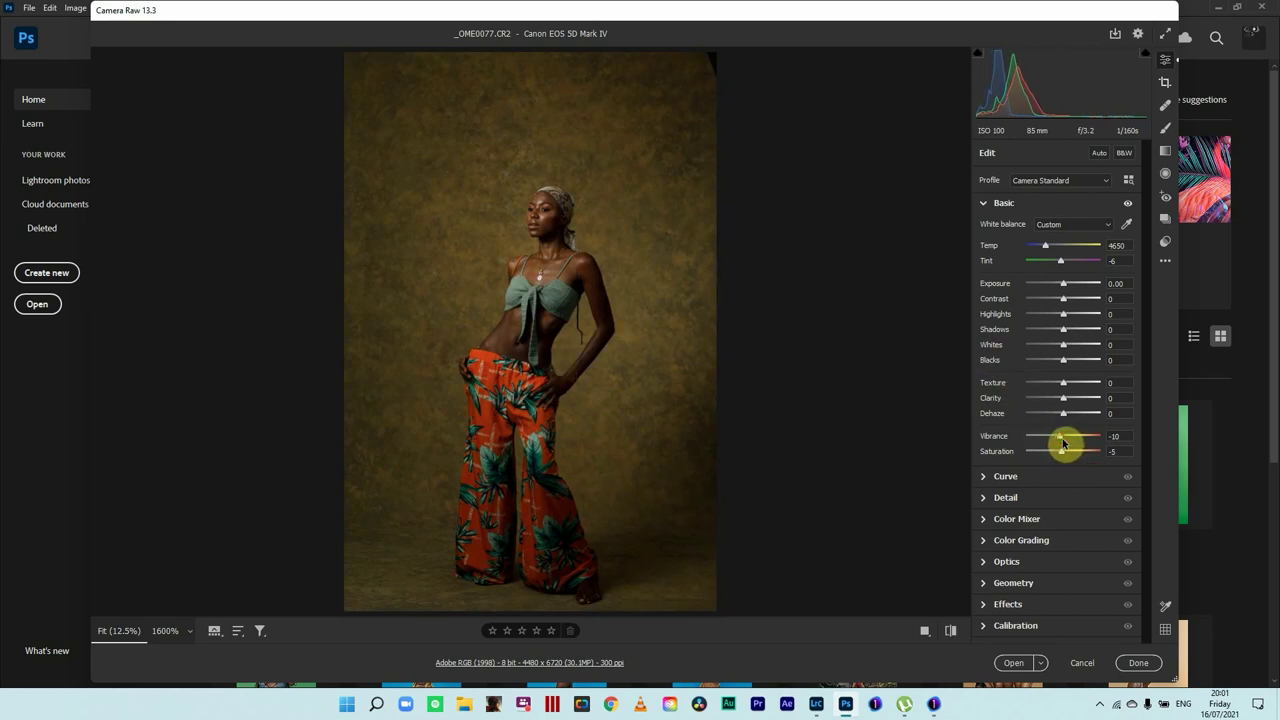
left_click_drag(1074, 438, 1061, 440)
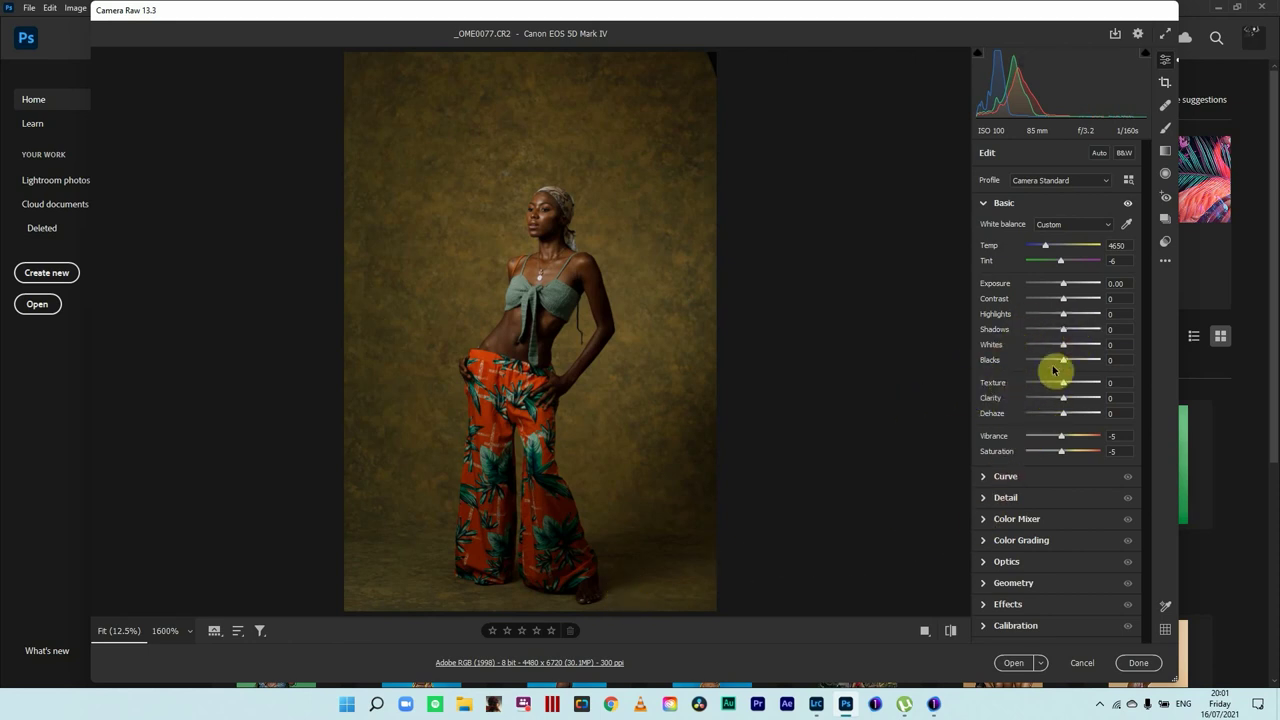
Enable lens profile corrections and chromatic aberration removal in the Optics panel
left_click(1008, 206)
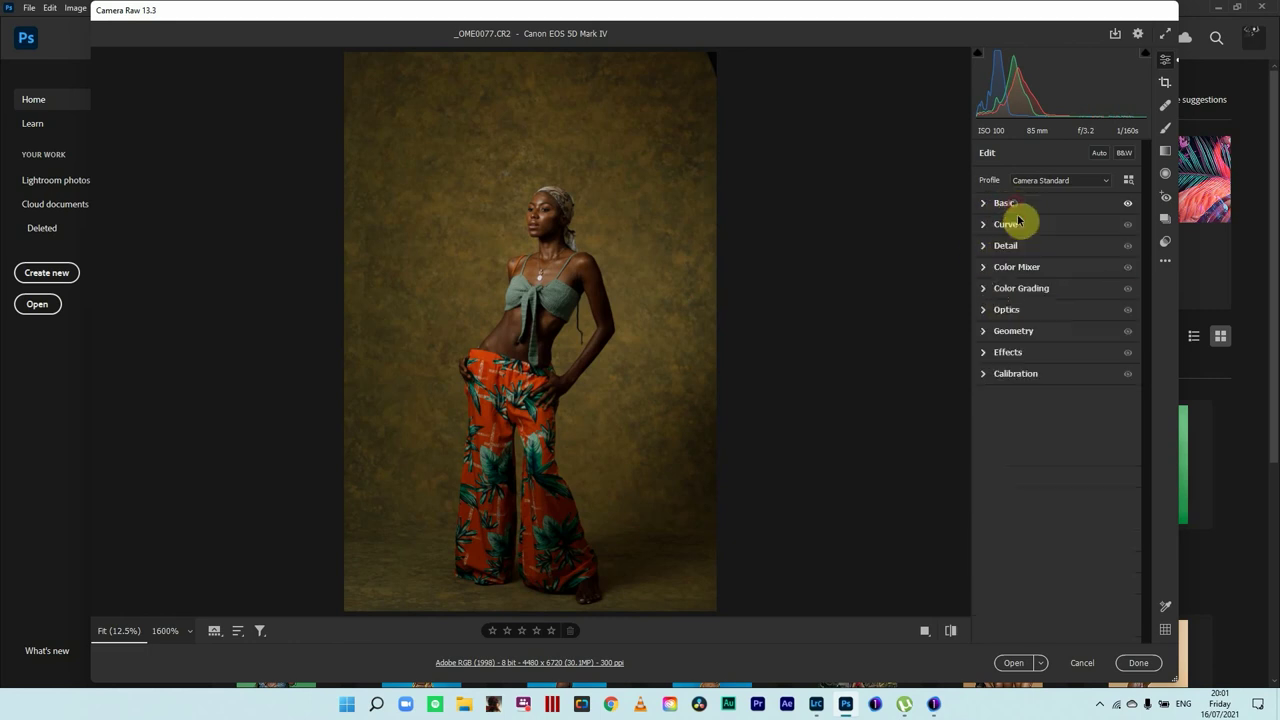
left_click(1006, 310)
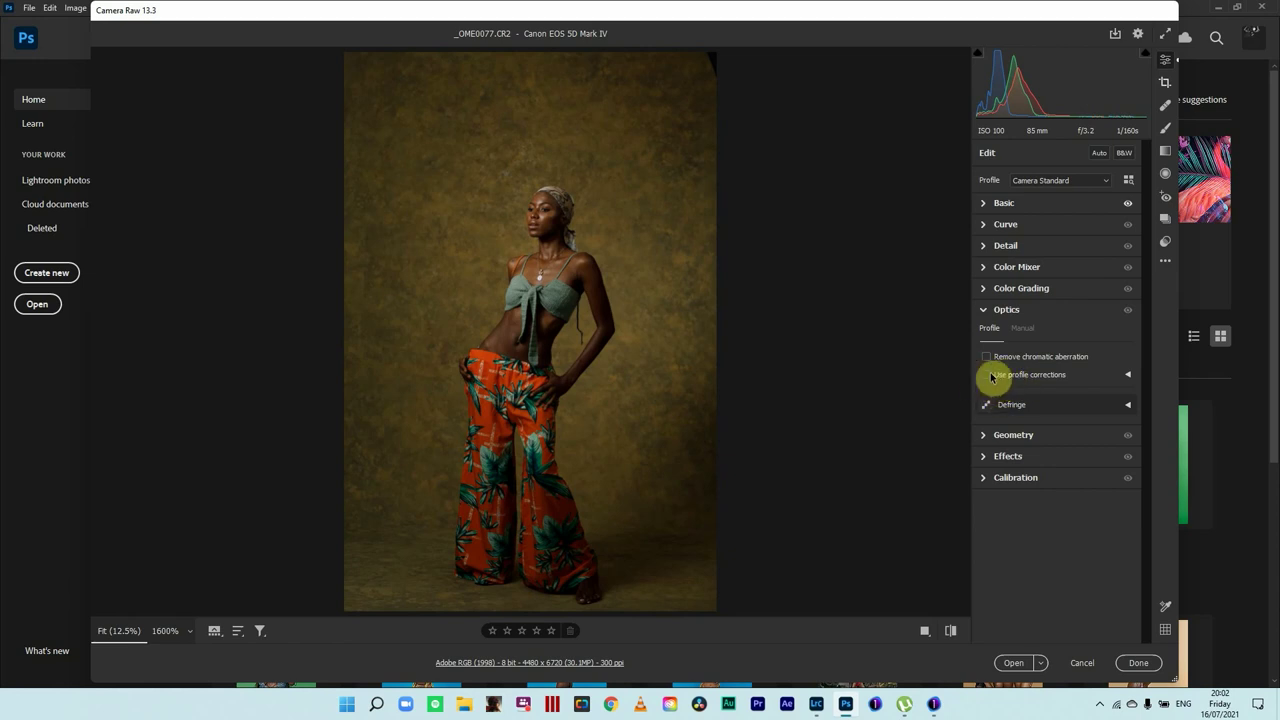
left_click(987, 374)
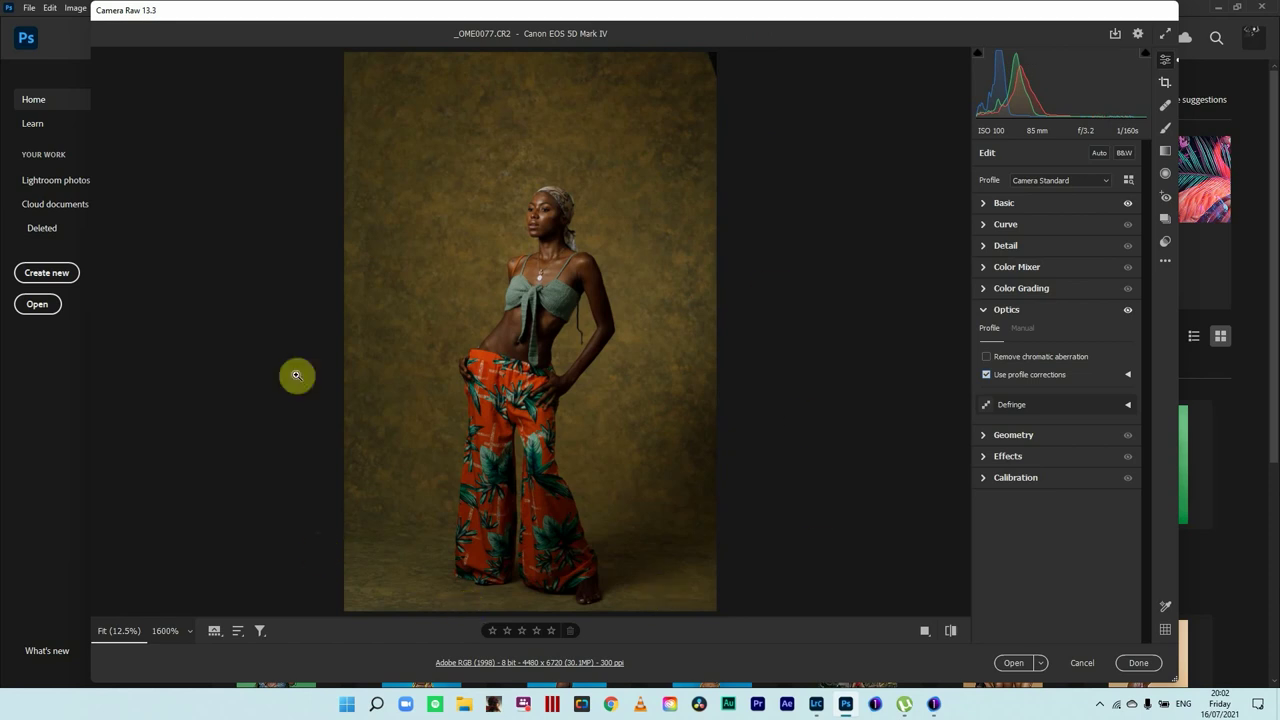
left_click(986, 357)
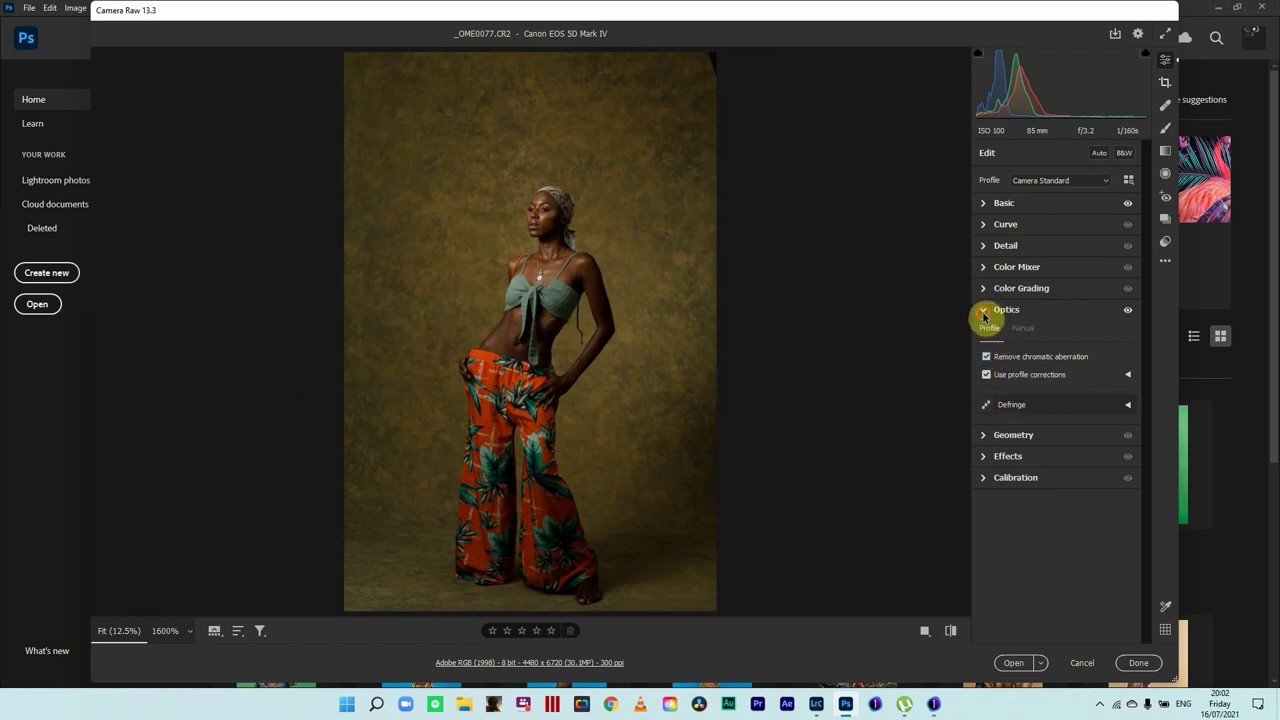
left_click(983, 311)
Add a tone curve point lifting midtones from input 124 to output 133
left_click(990, 225)
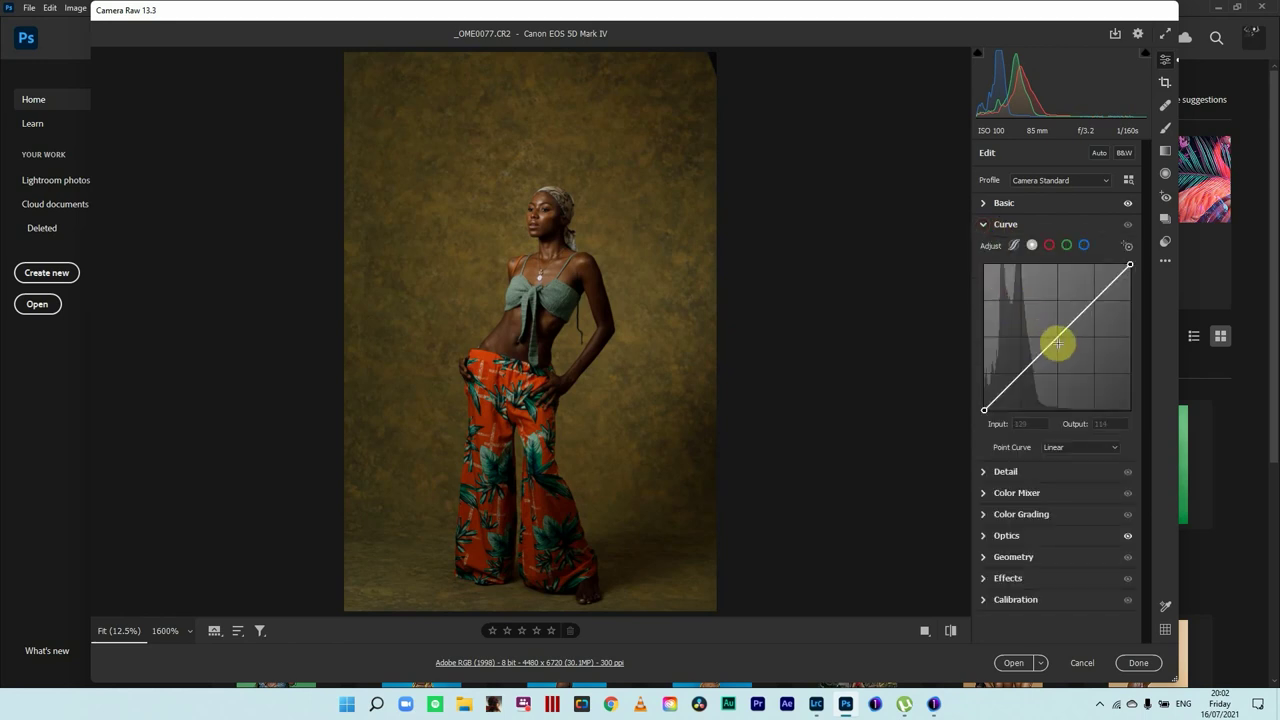
left_click_drag(1058, 343, 1055, 335)
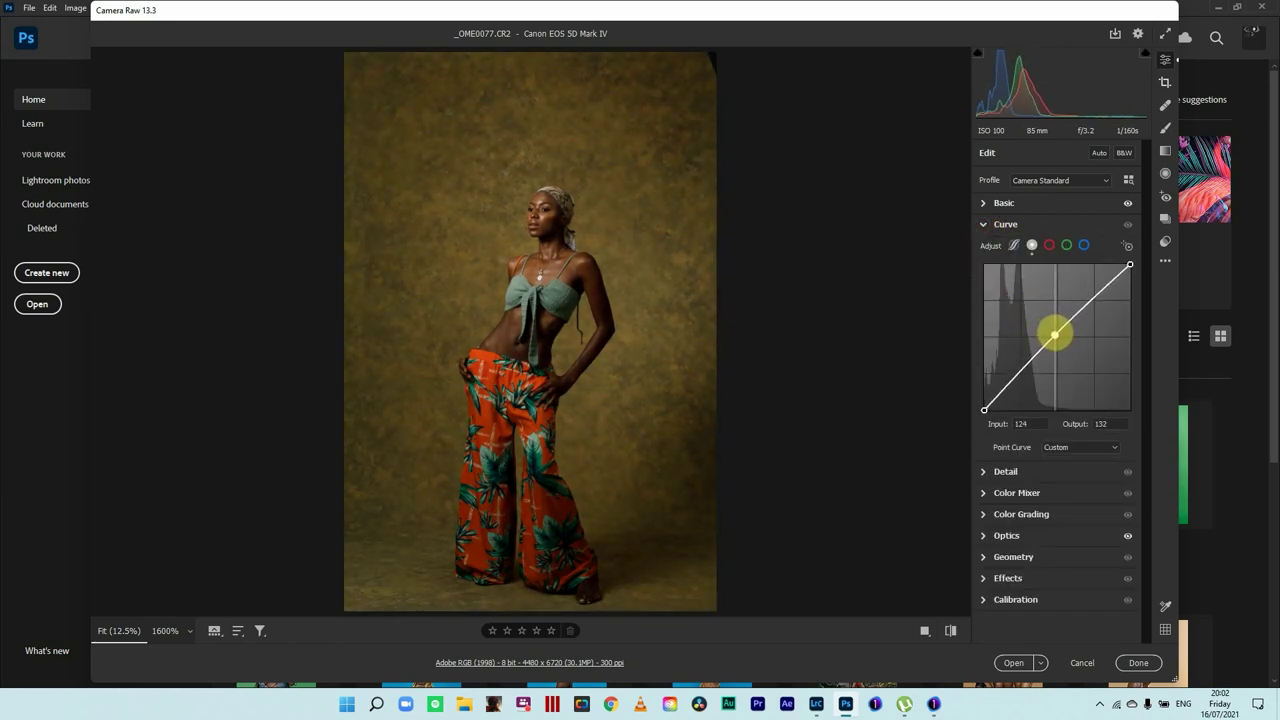
left_click(991, 226)
Check noise in the Detail settings by zooming in on the model's face and back out
left_click(985, 250)
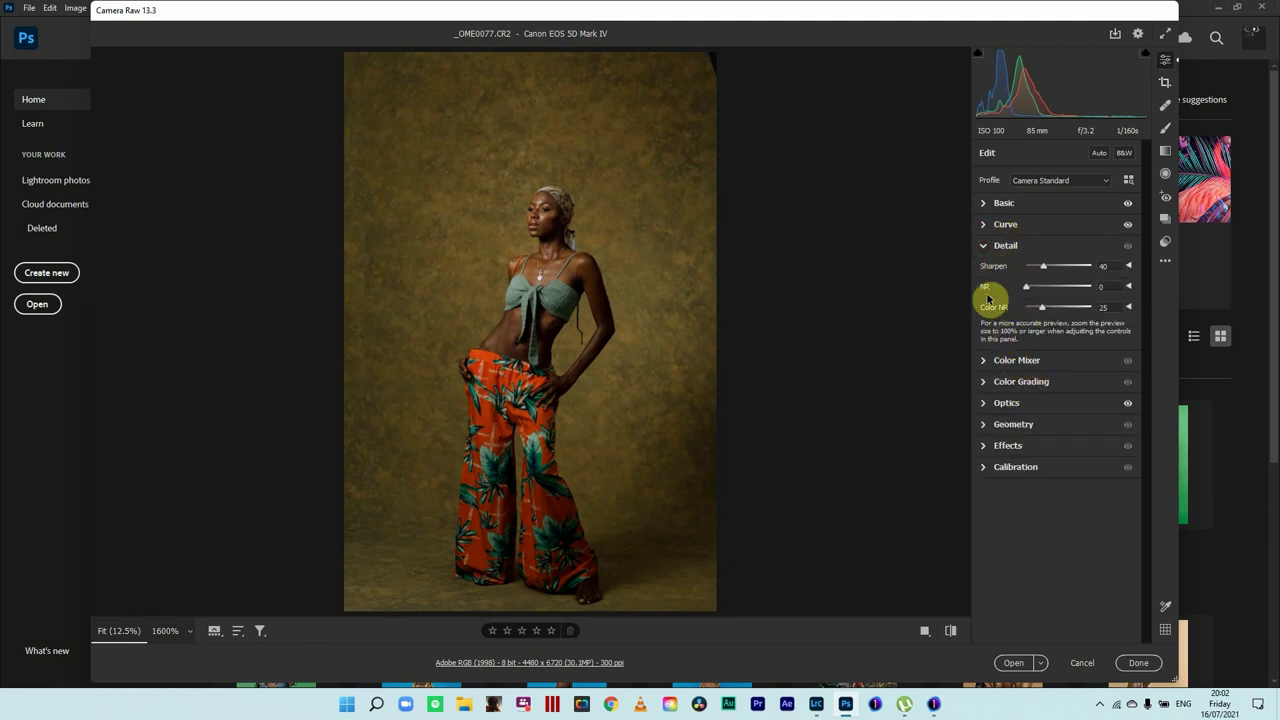
left_click(530, 226)
left_click(548, 265)
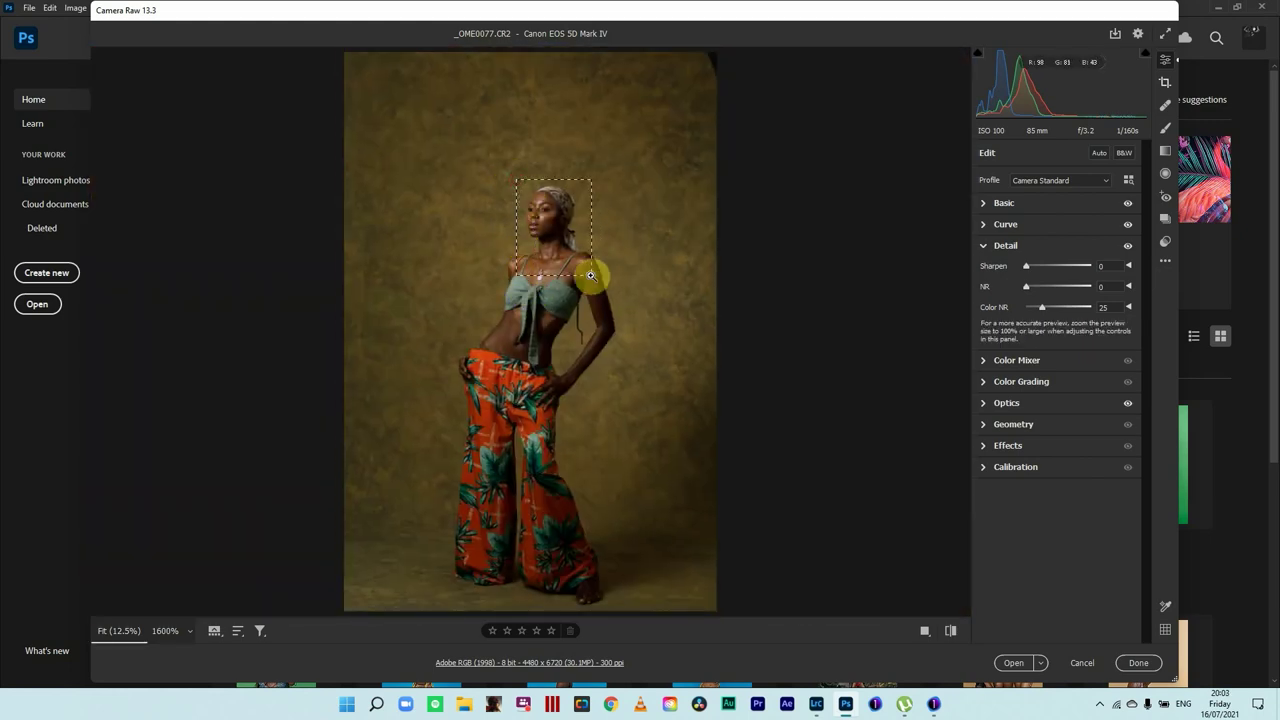
left_click(591, 271)
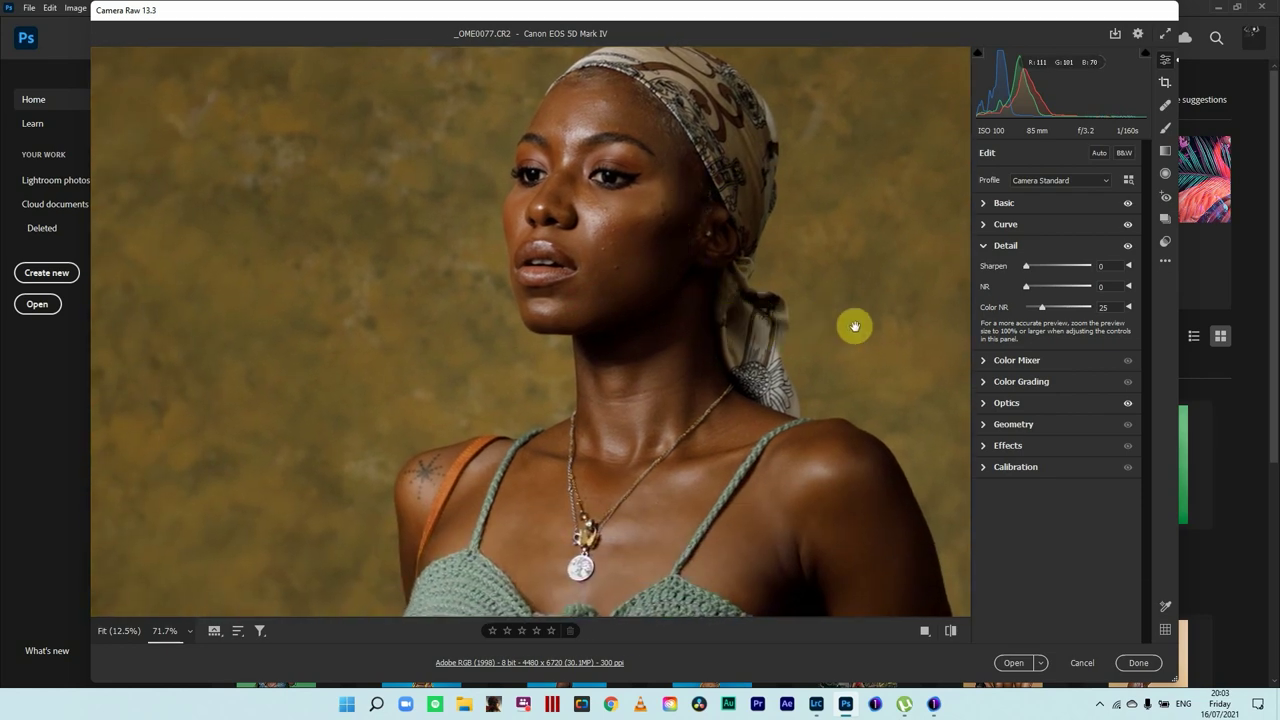
key("ctrl+0")
left_click(988, 247)
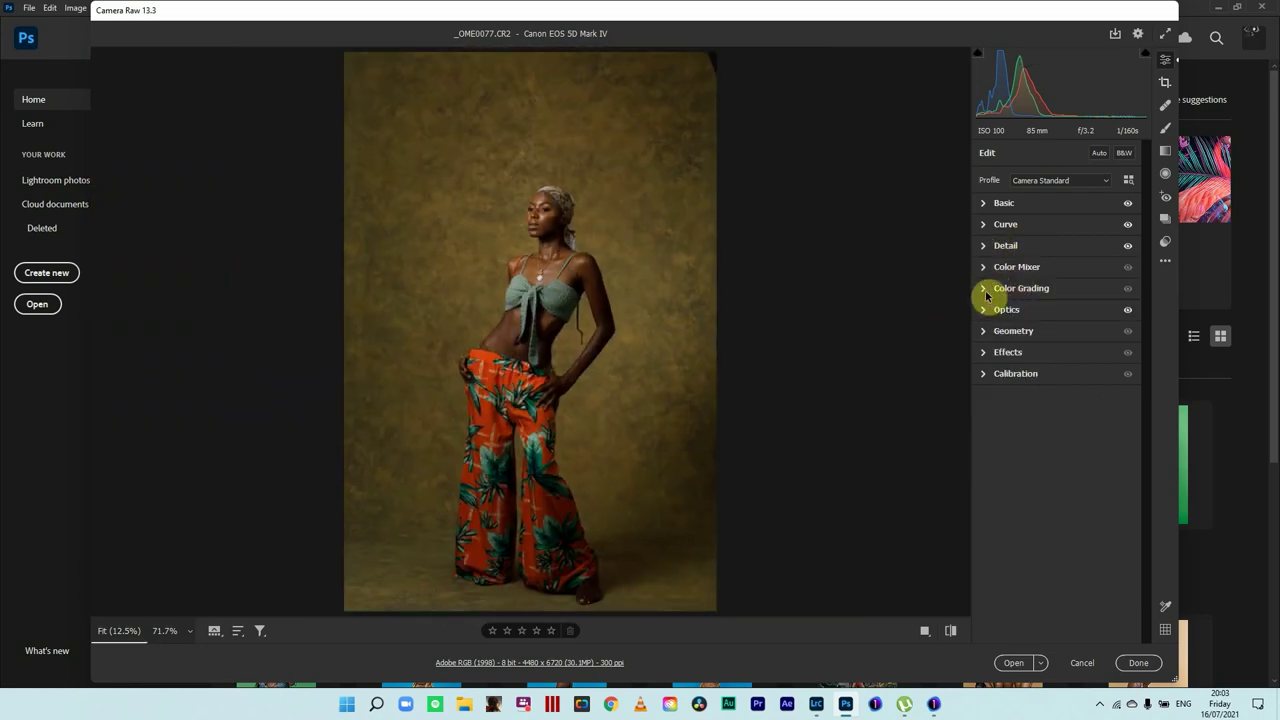
In Color Mixer HSL, go through the Hue, Luminance and Saturation tabs, setting Oranges saturation to -12
left_click(986, 268)
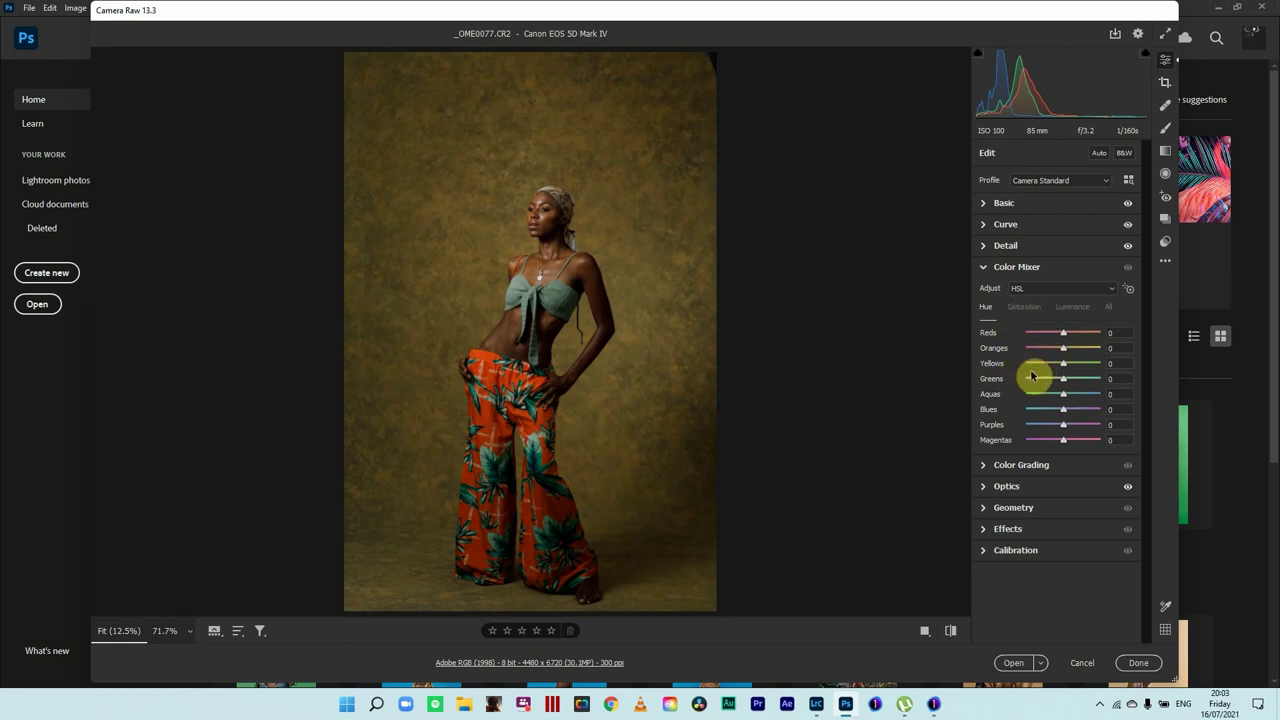
left_click(1025, 307)
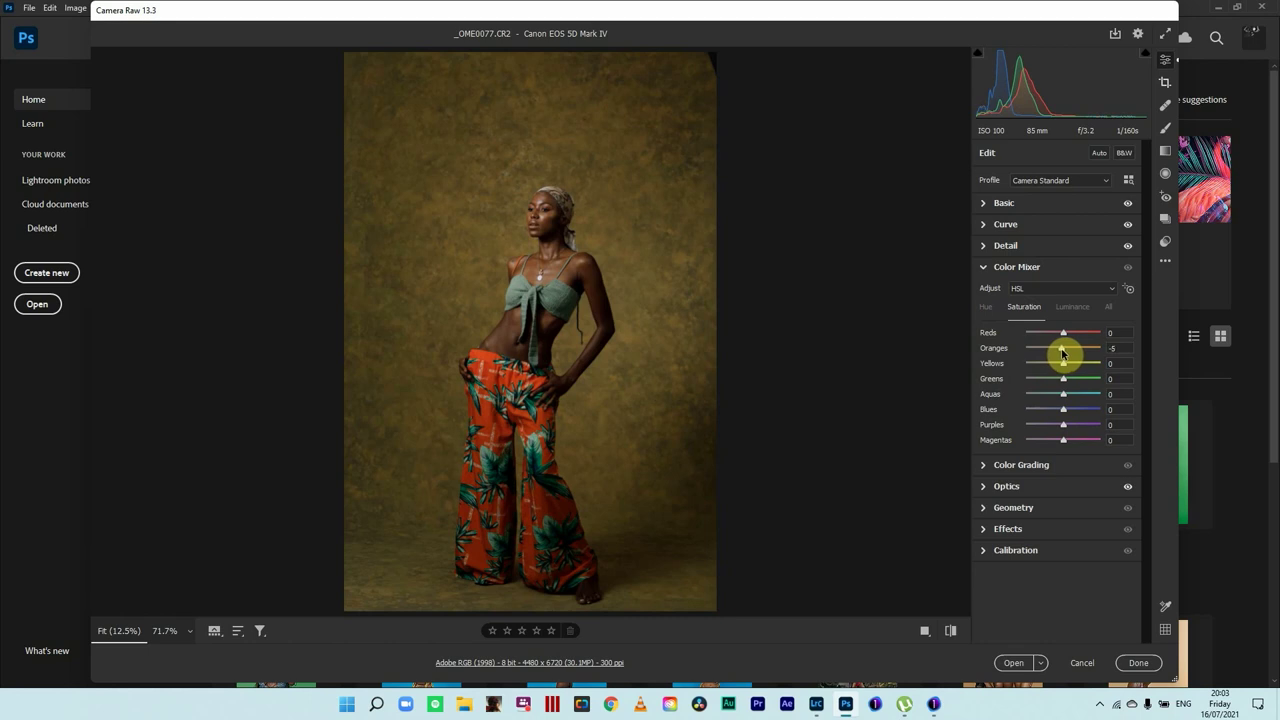
left_click(1071, 307)
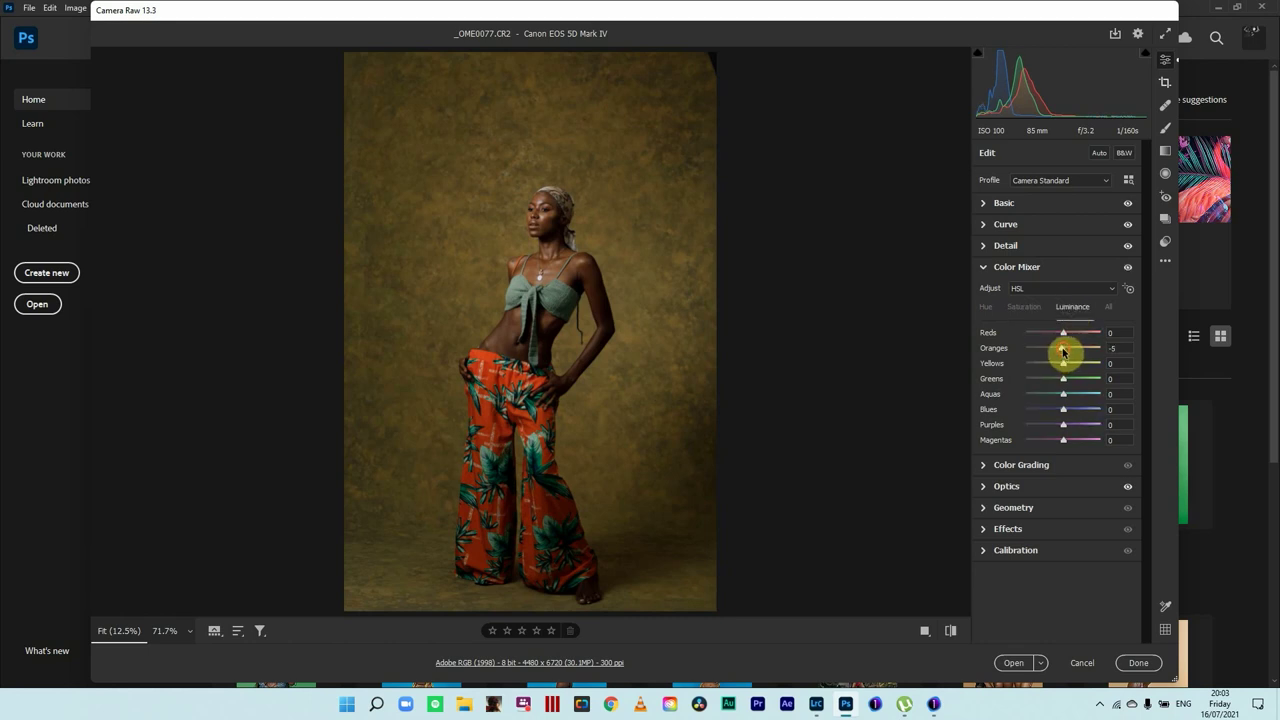
left_click(987, 308)
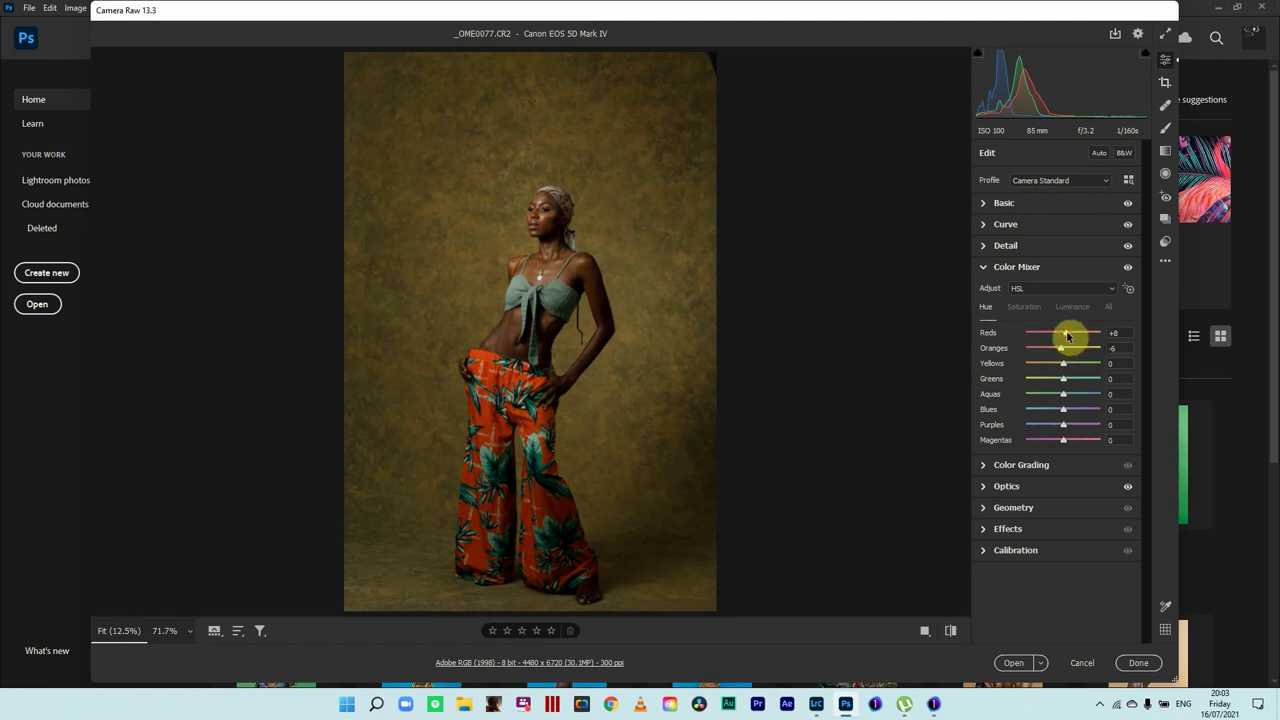
left_click(1031, 310)
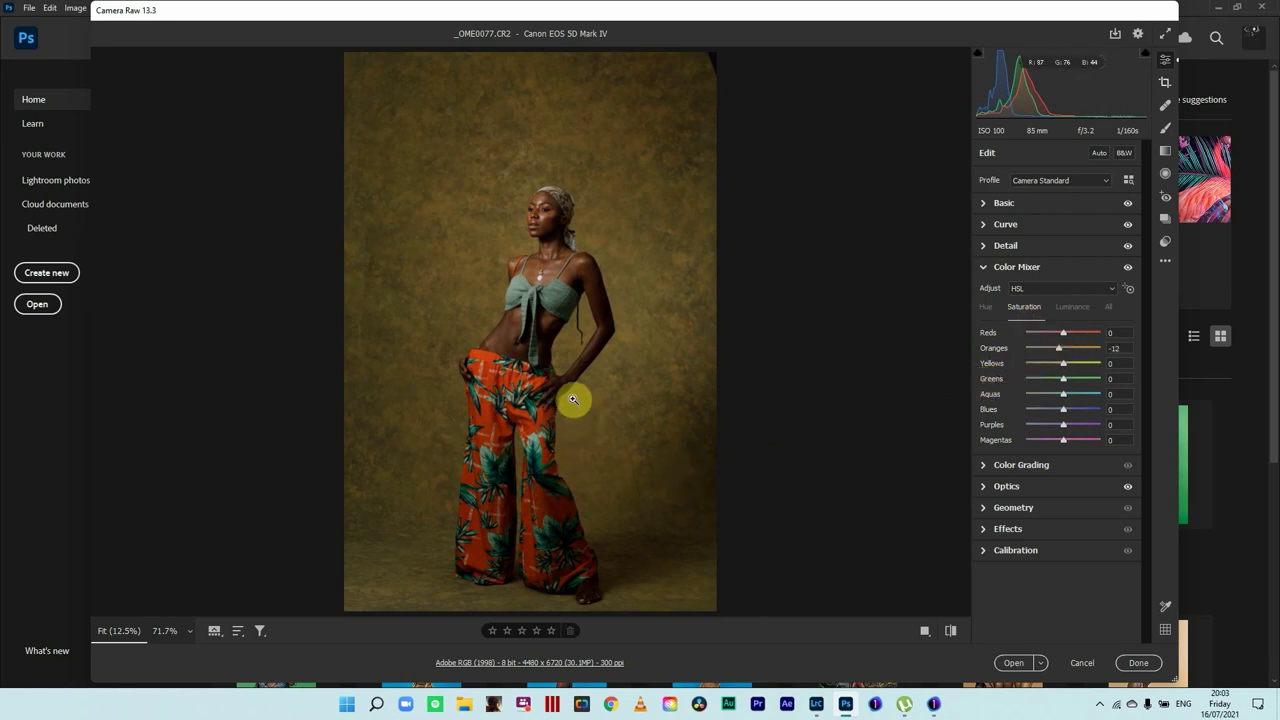
Compare the edited photo against its default settings twice, then collapse the Color Mixer
left_click(951, 632)
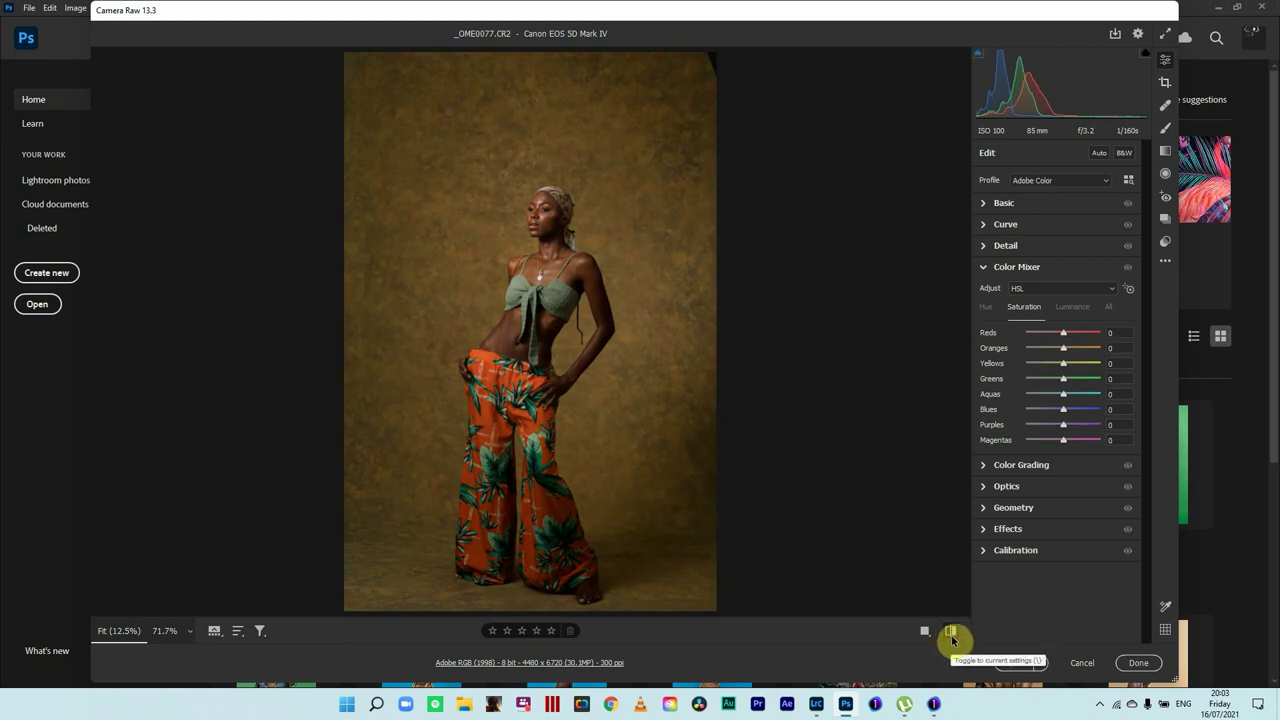
left_click(951, 634)
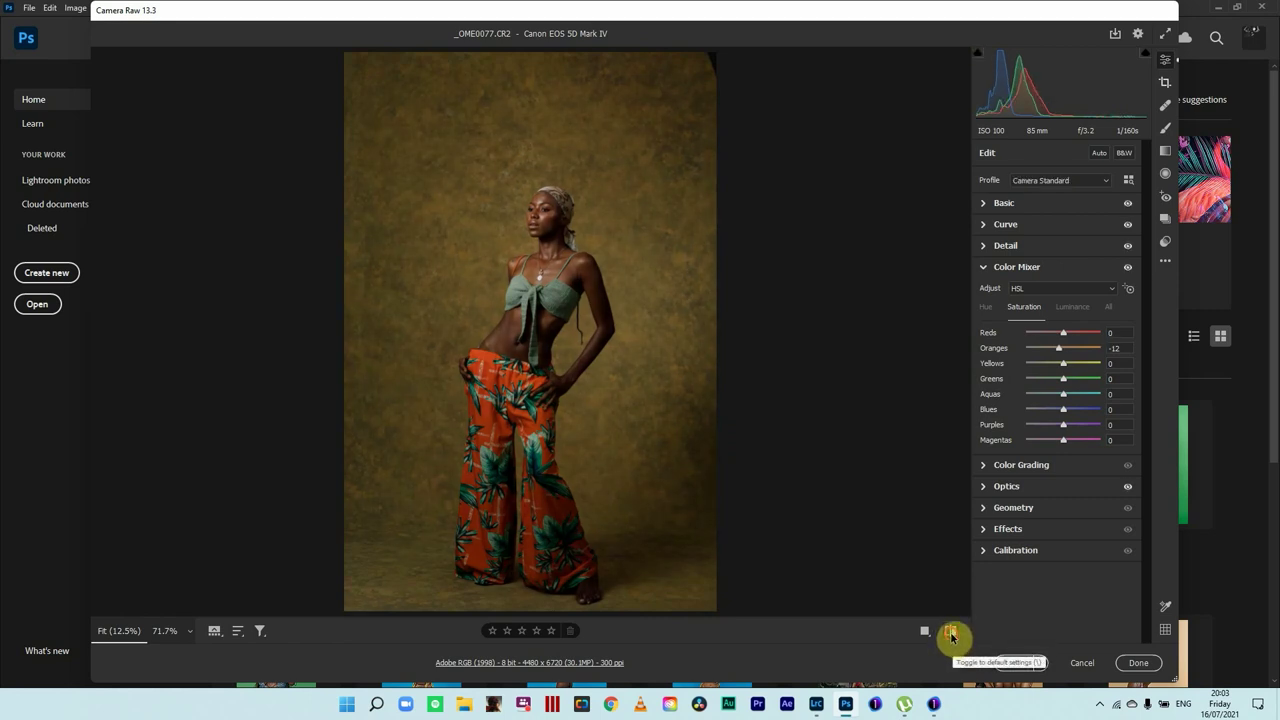
left_click(951, 635)
left_click(951, 636)
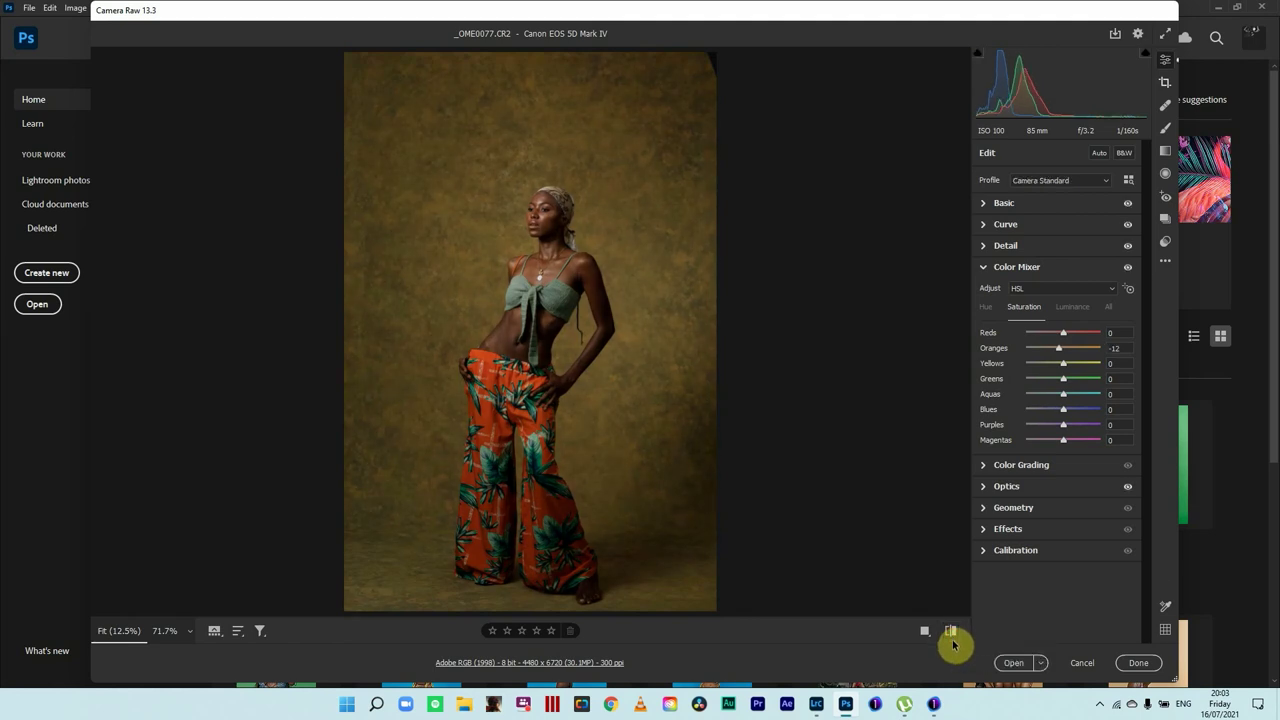
left_click(985, 268)
left_click(983, 291)
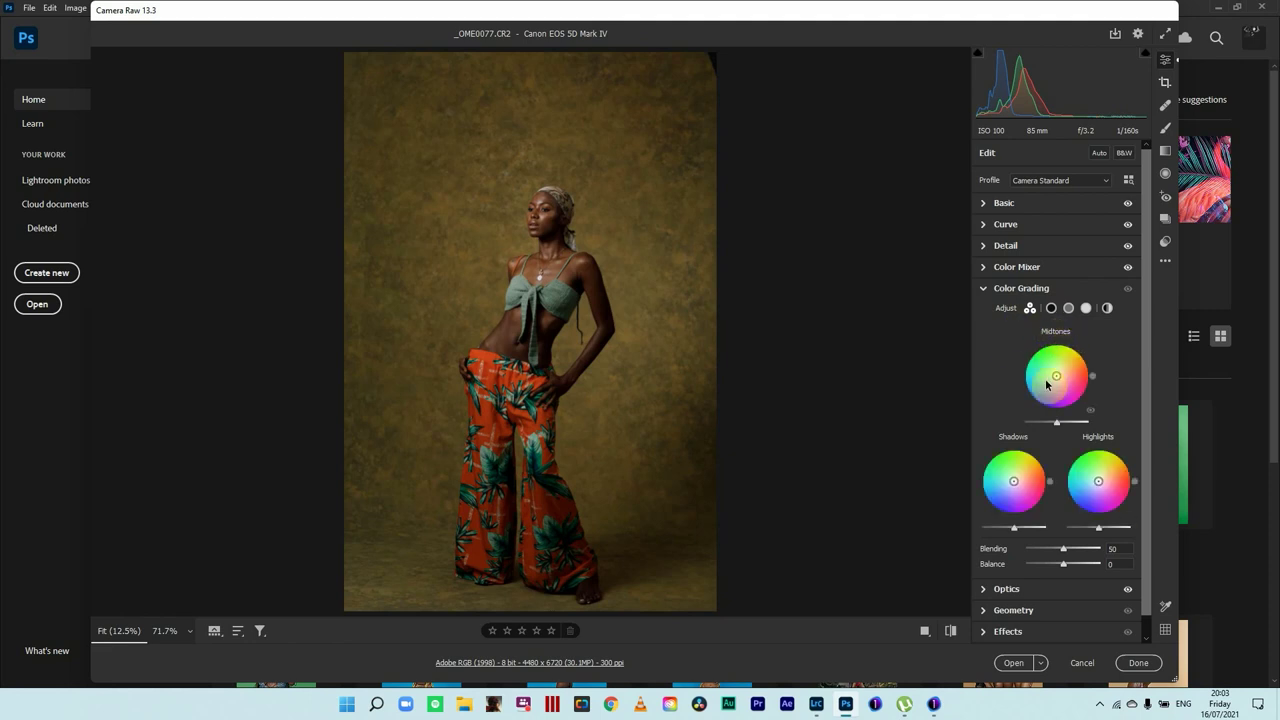
Tint the shadows blue (hue 220) and the highlights warm yellow (hue 43) with slight saturation
left_click(1051, 308)
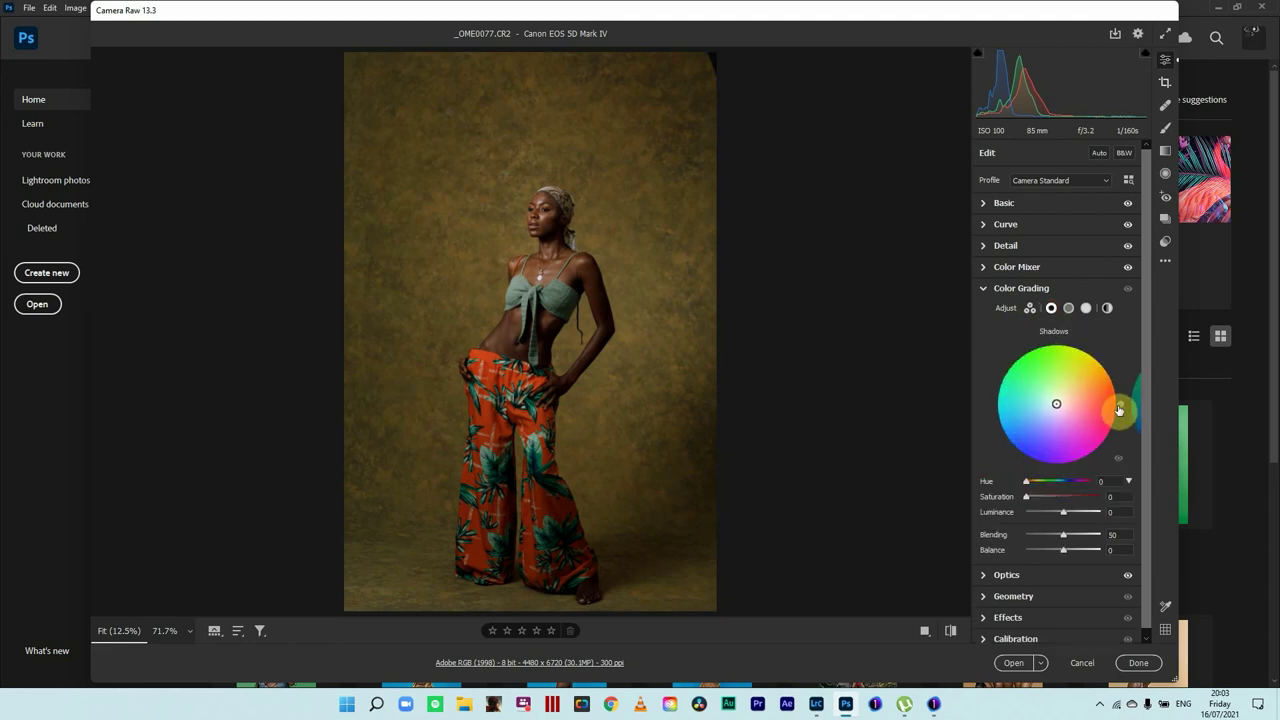
left_click_drag(1119, 410, 1013, 449)
left_click_drag(1056, 404, 1051, 409)
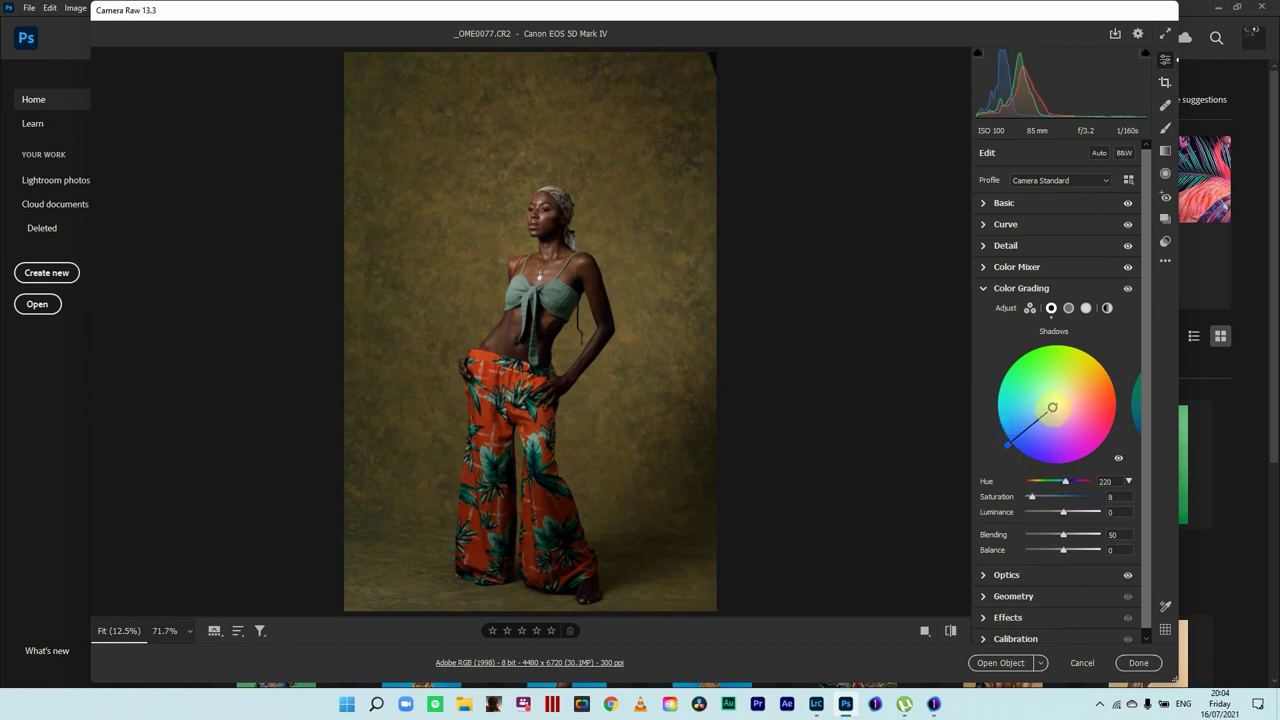
left_click(1086, 308)
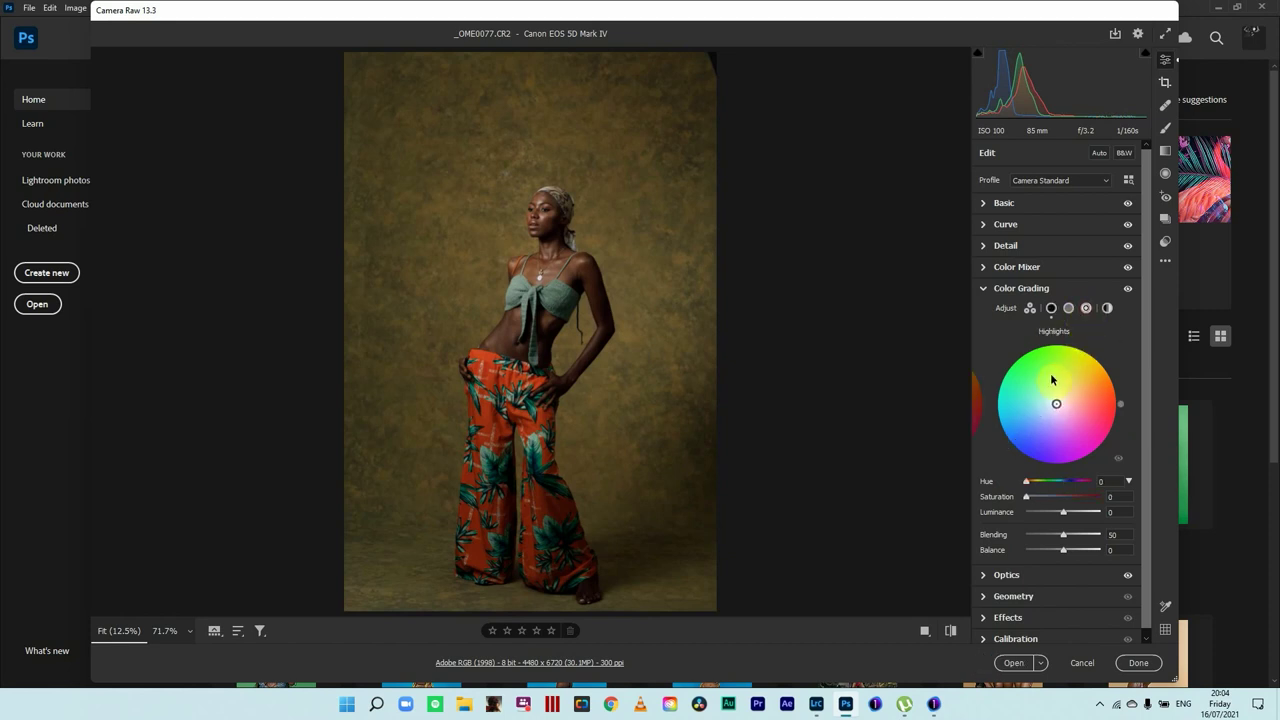
left_click_drag(1120, 404, 1118, 347)
left_click_drag(1057, 407, 1060, 400)
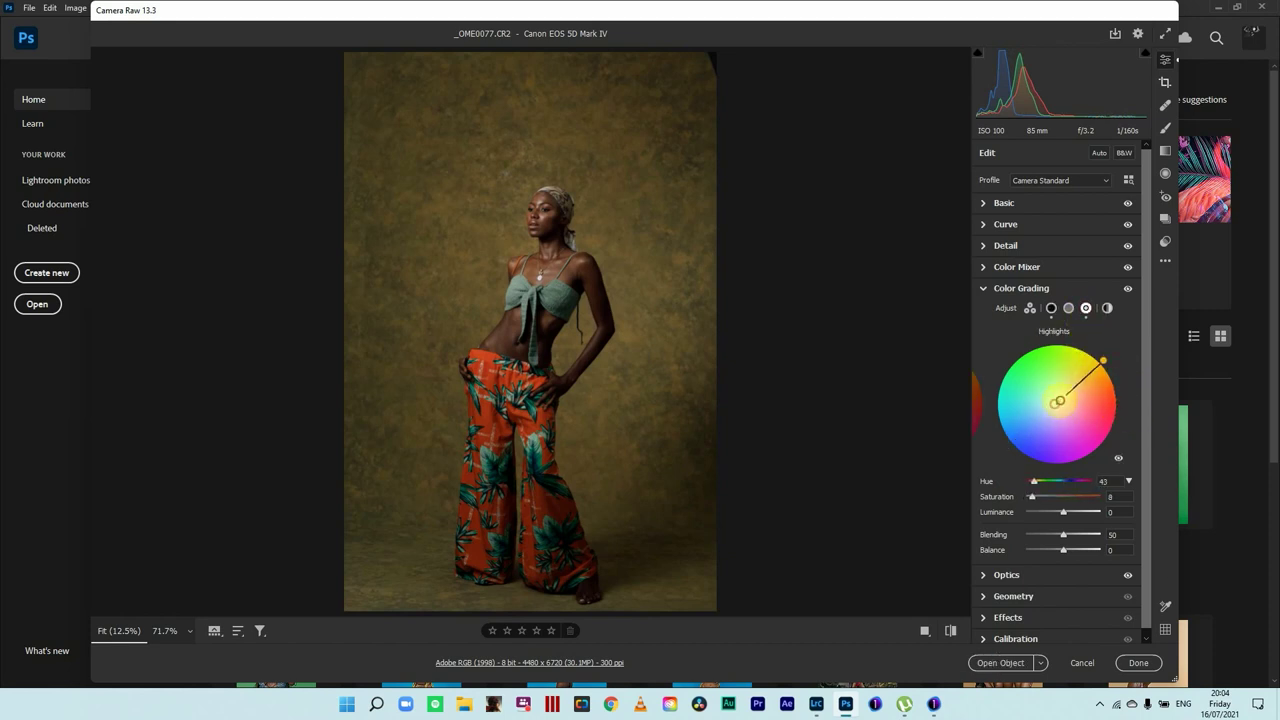
Set the midtones hue toward orange (25), then compare against the default settings
left_click(1068, 308)
left_click_drag(1123, 409, 1130, 377)
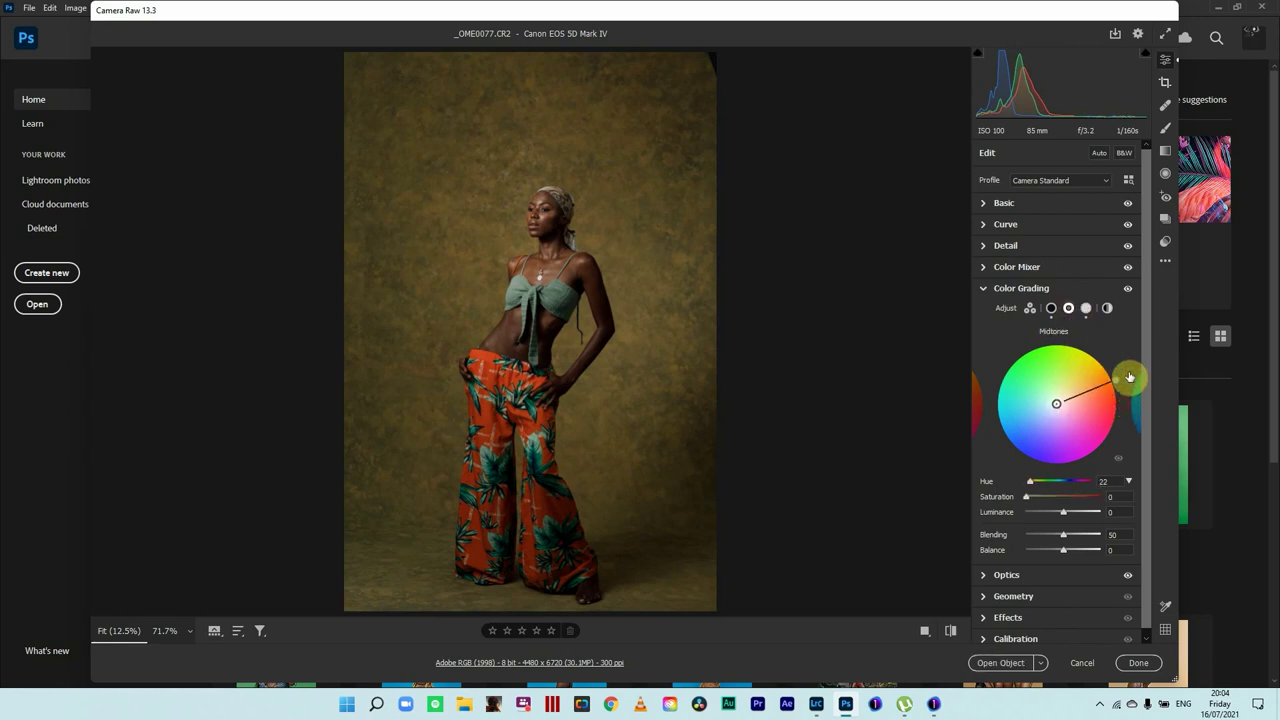
left_click(1052, 404)
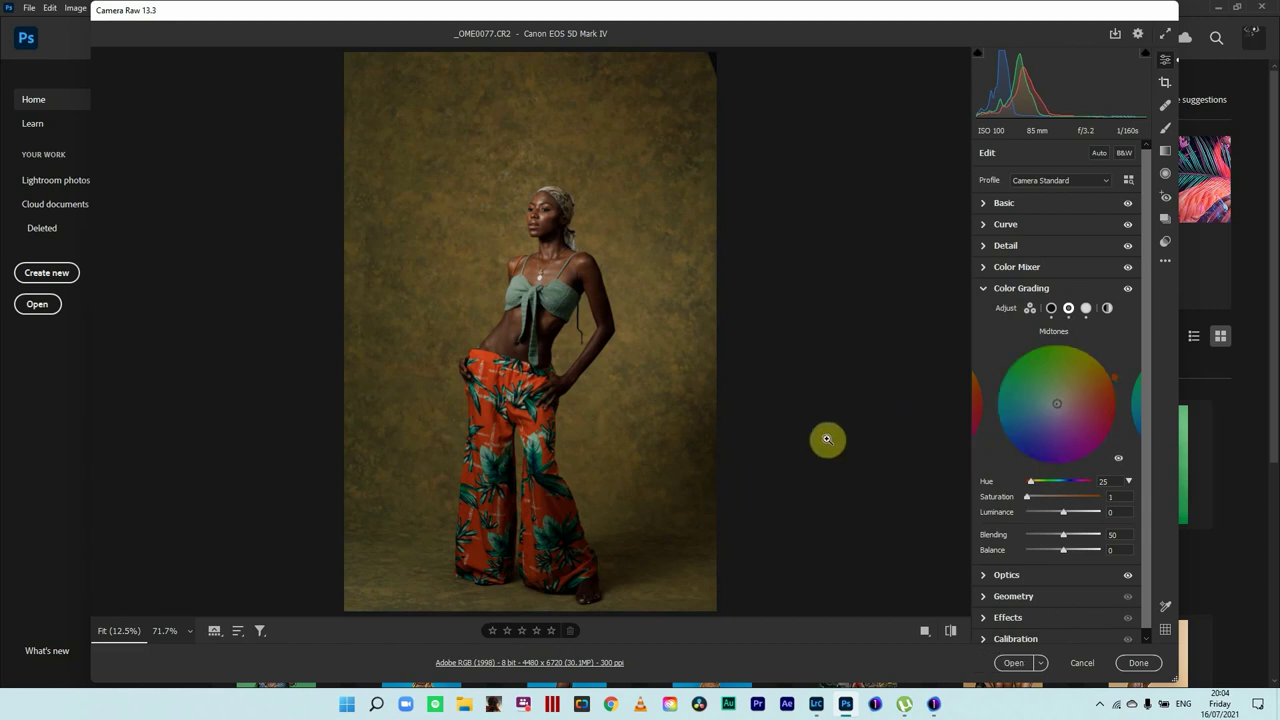
left_click(951, 631)
left_click(951, 633)
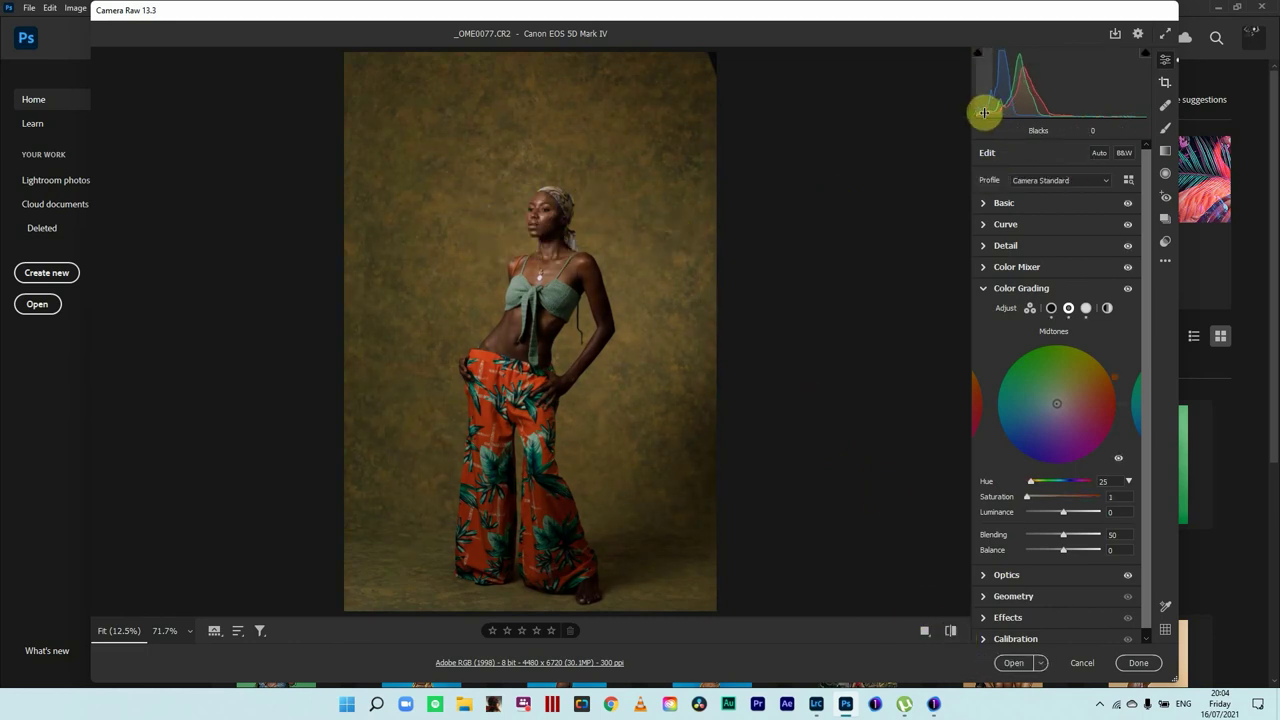
Raise Blacks to 6 and frame a close-up of the model's face and neck
left_click_drag(985, 112, 989, 110)
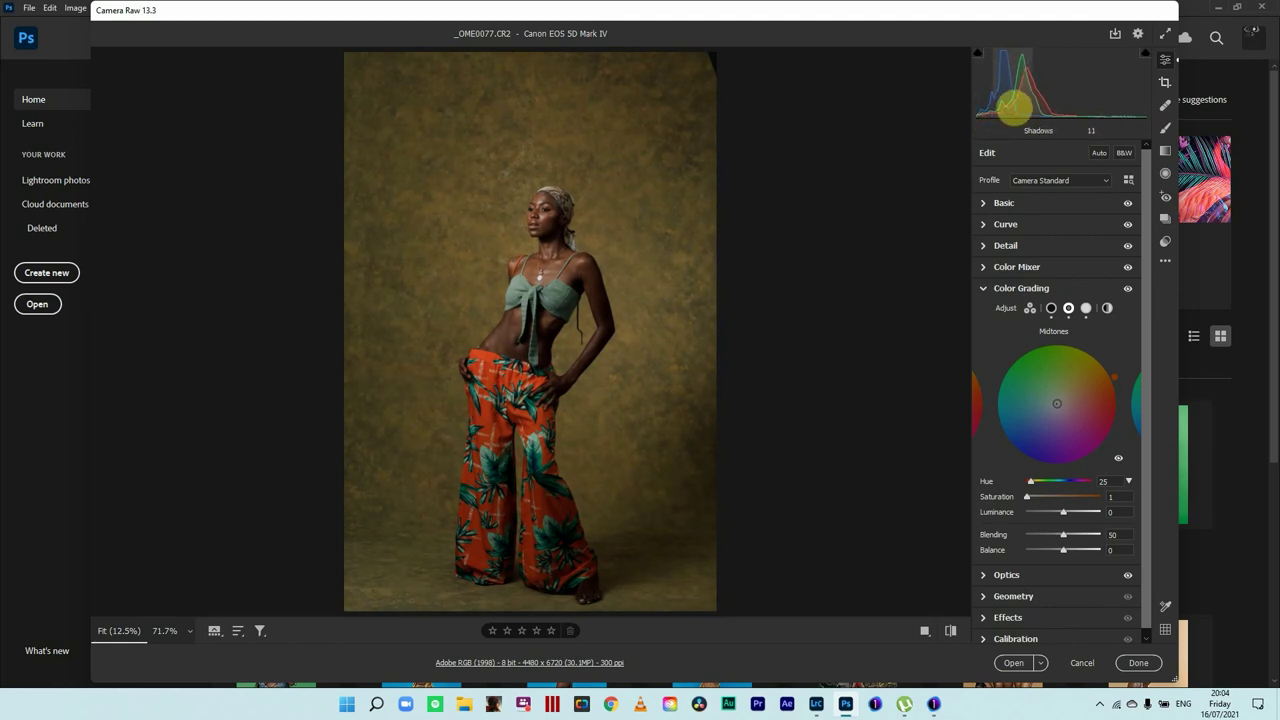
left_click(990, 290)
left_click(545, 230)
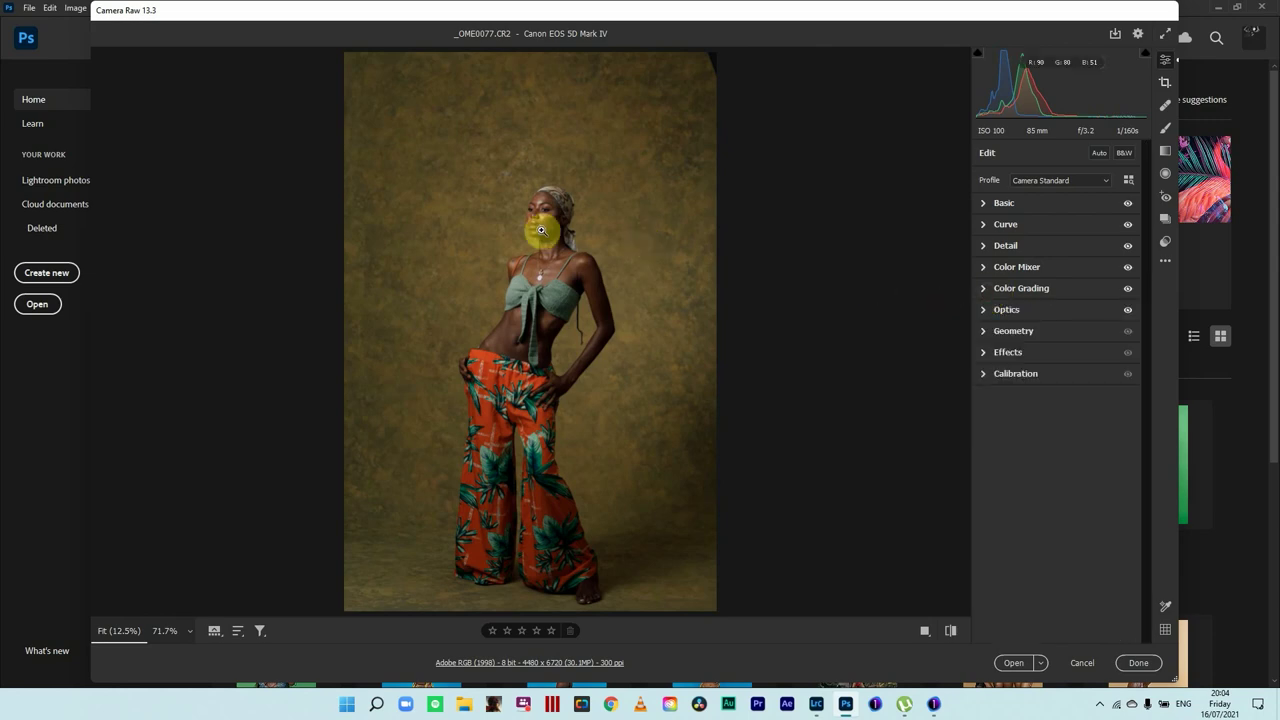
left_click_drag(567, 231, 683, 286)
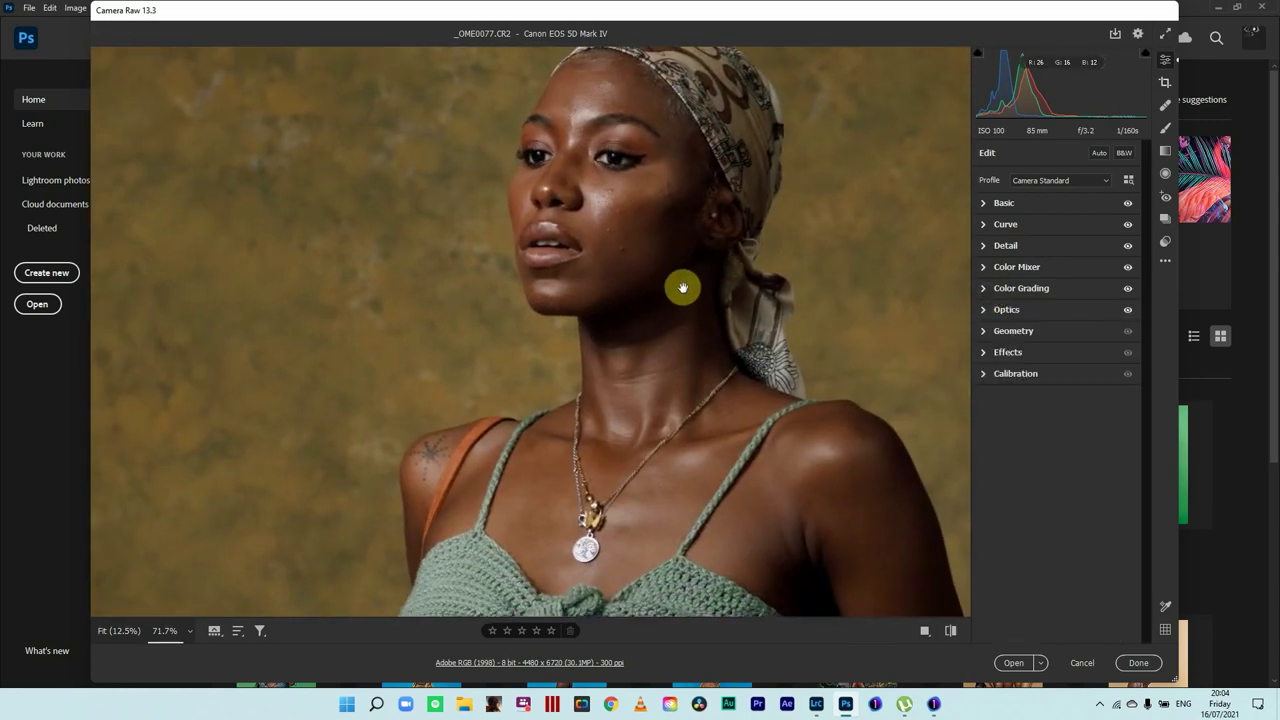
Compare the face close-up with the default settings, then return to the full-body view
left_click(951, 631)
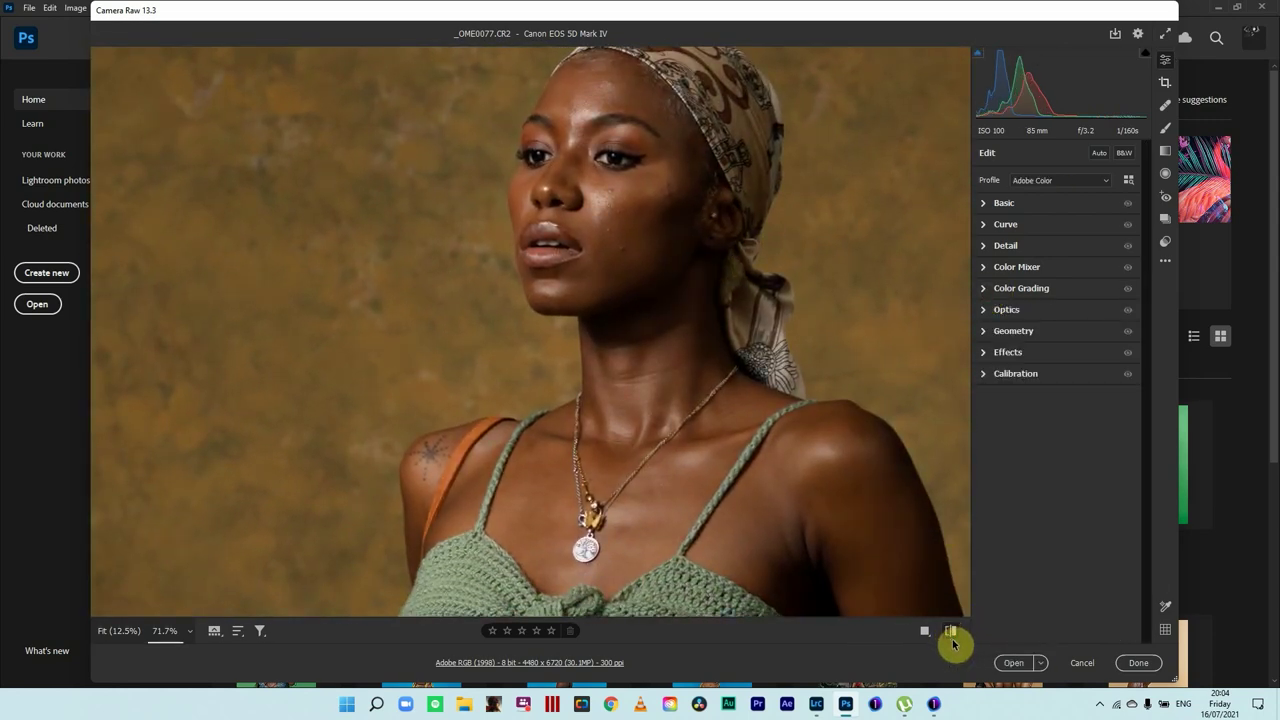
left_click(950, 631)
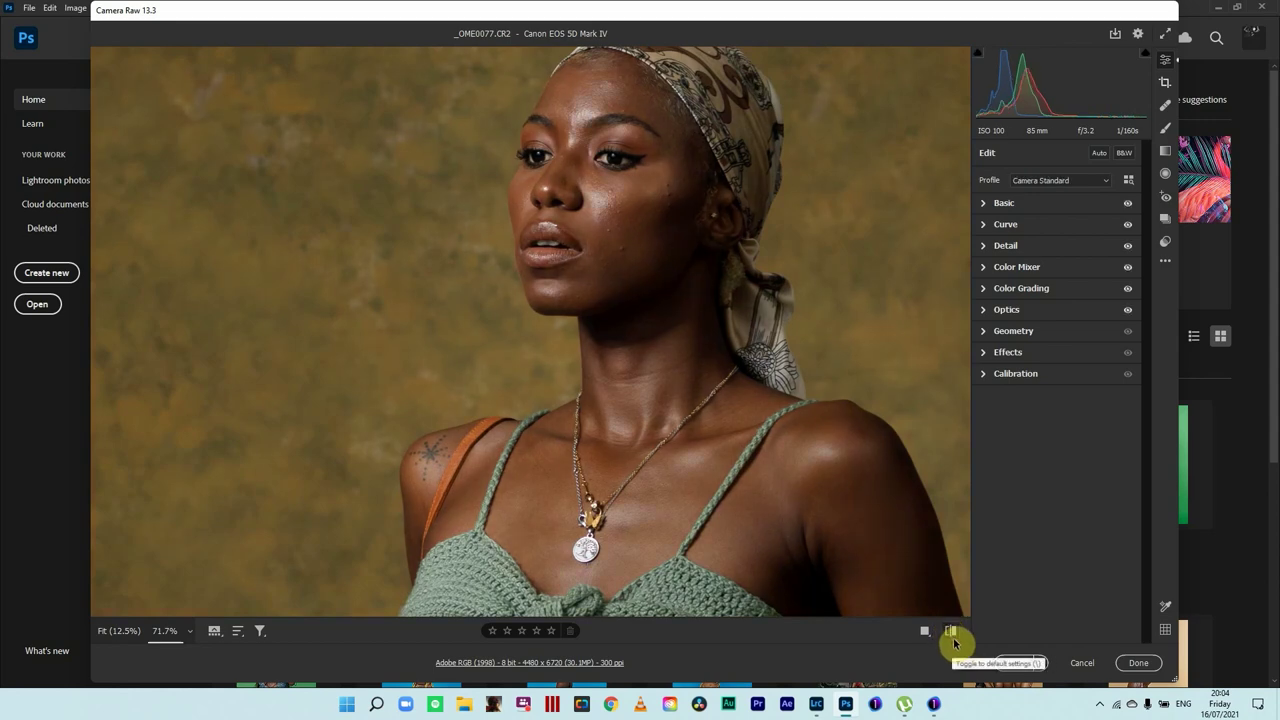
left_click(951, 631)
left_click(951, 632)
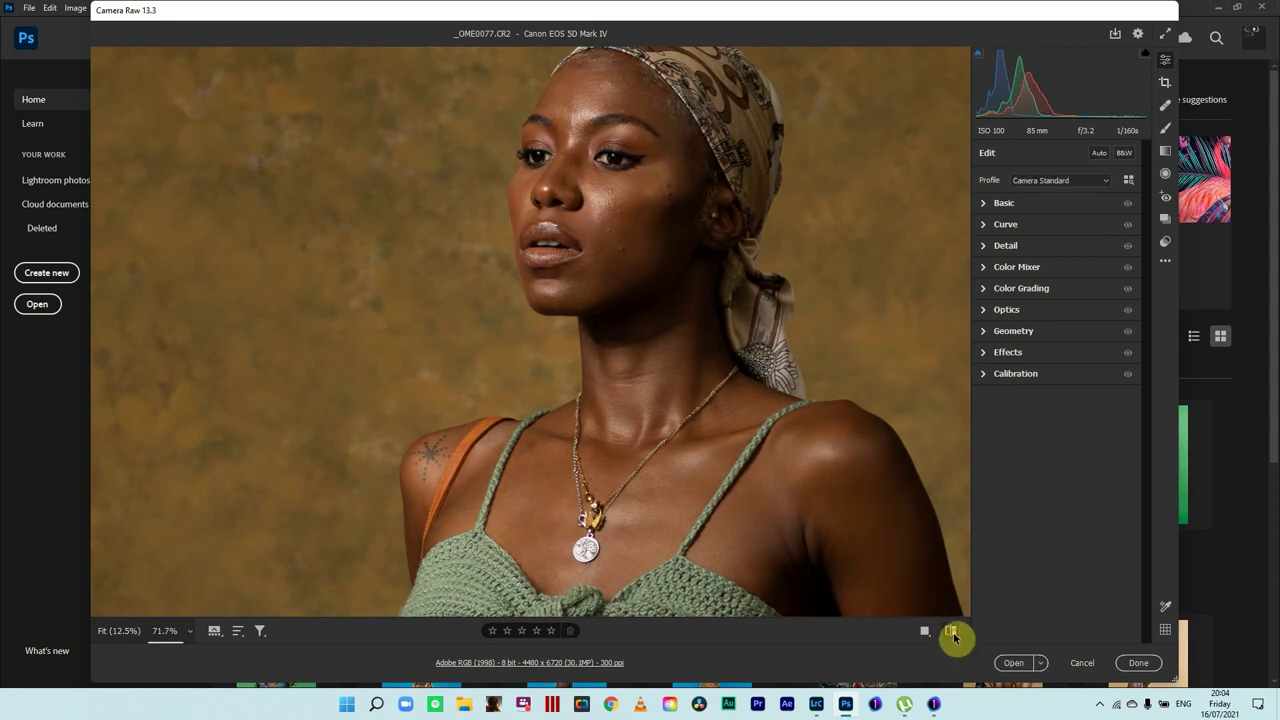
left_click(591, 469)
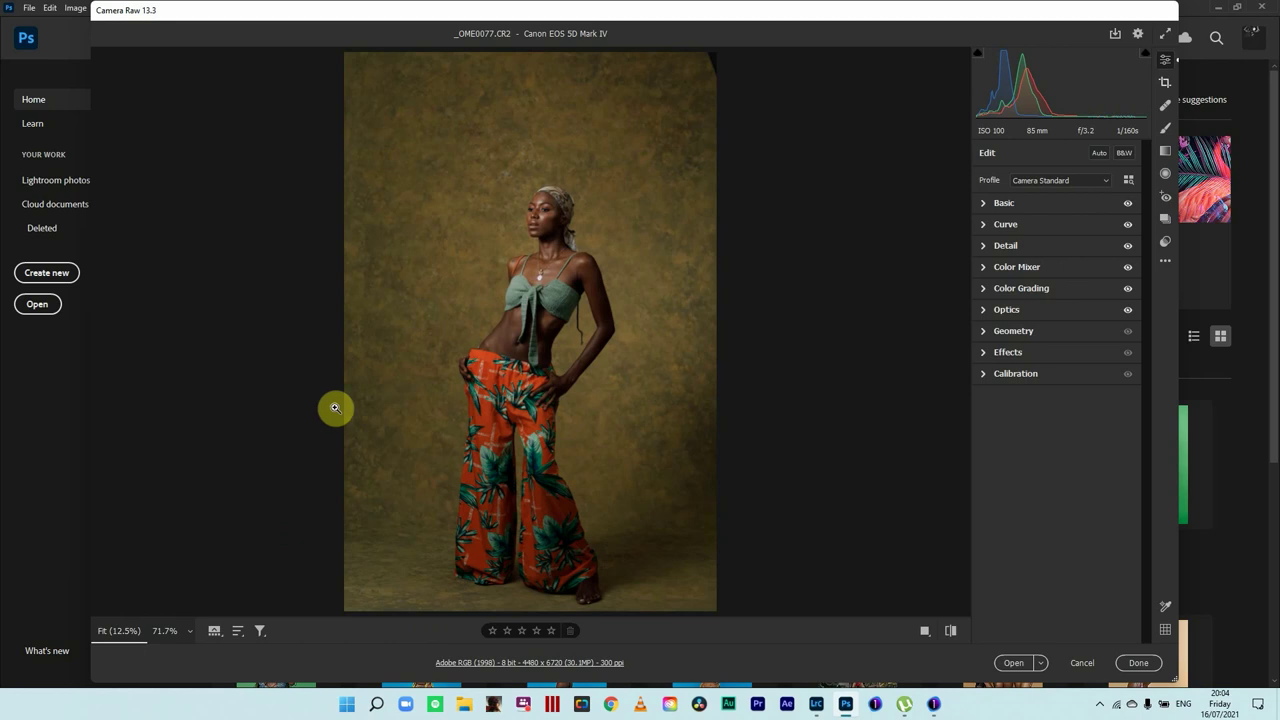
Raise Calibration's Green Primary saturation to +5, then switch over to Capture One
left_click(985, 376)
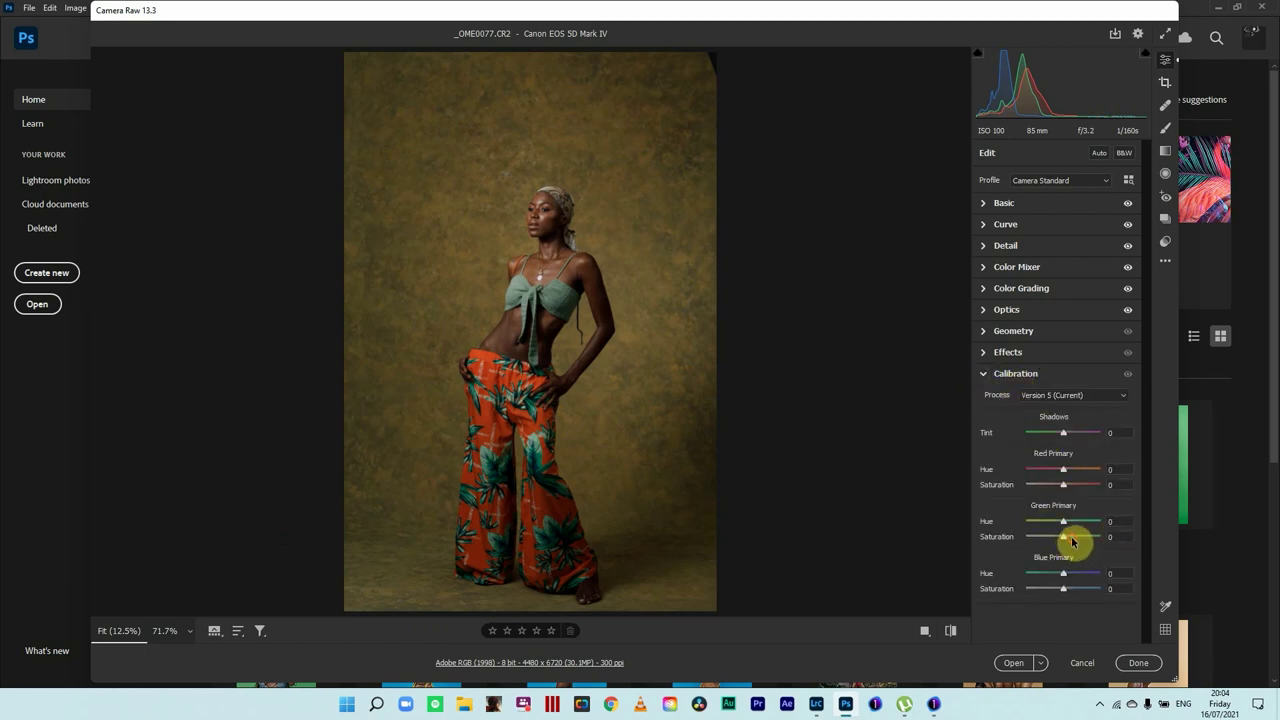
left_click_drag(1074, 540, 1071, 541)
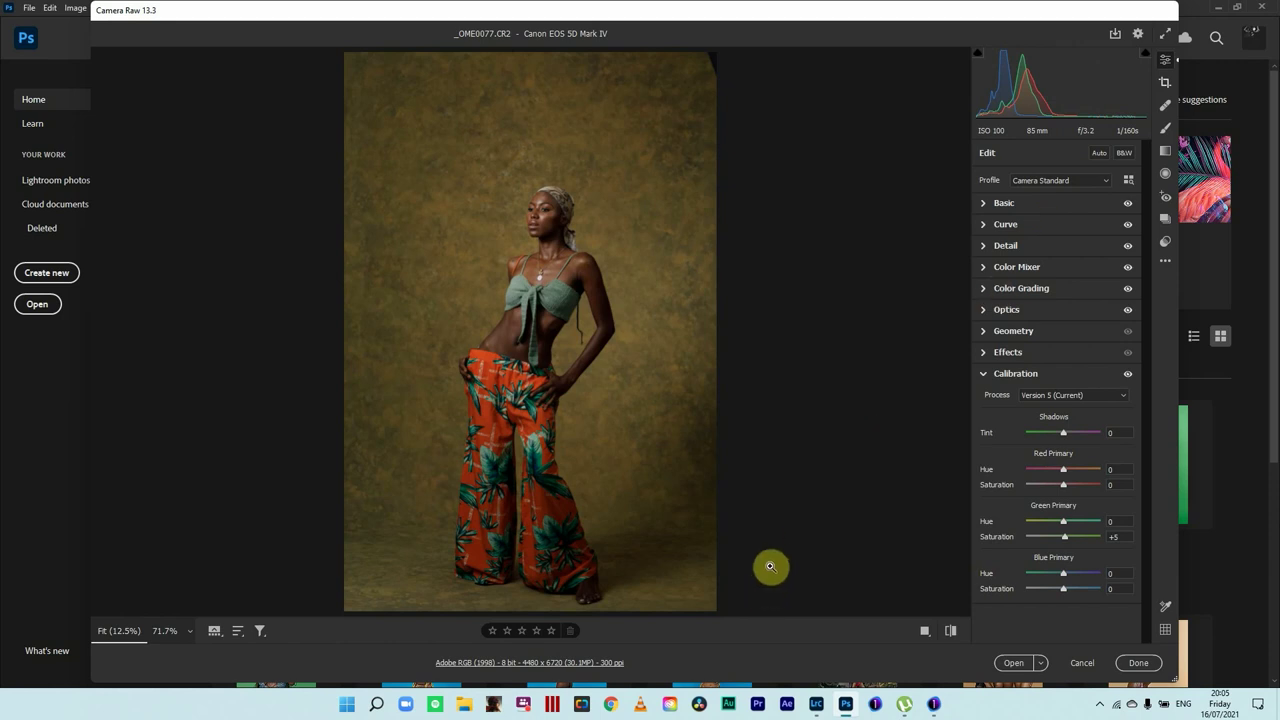
left_click(934, 704)
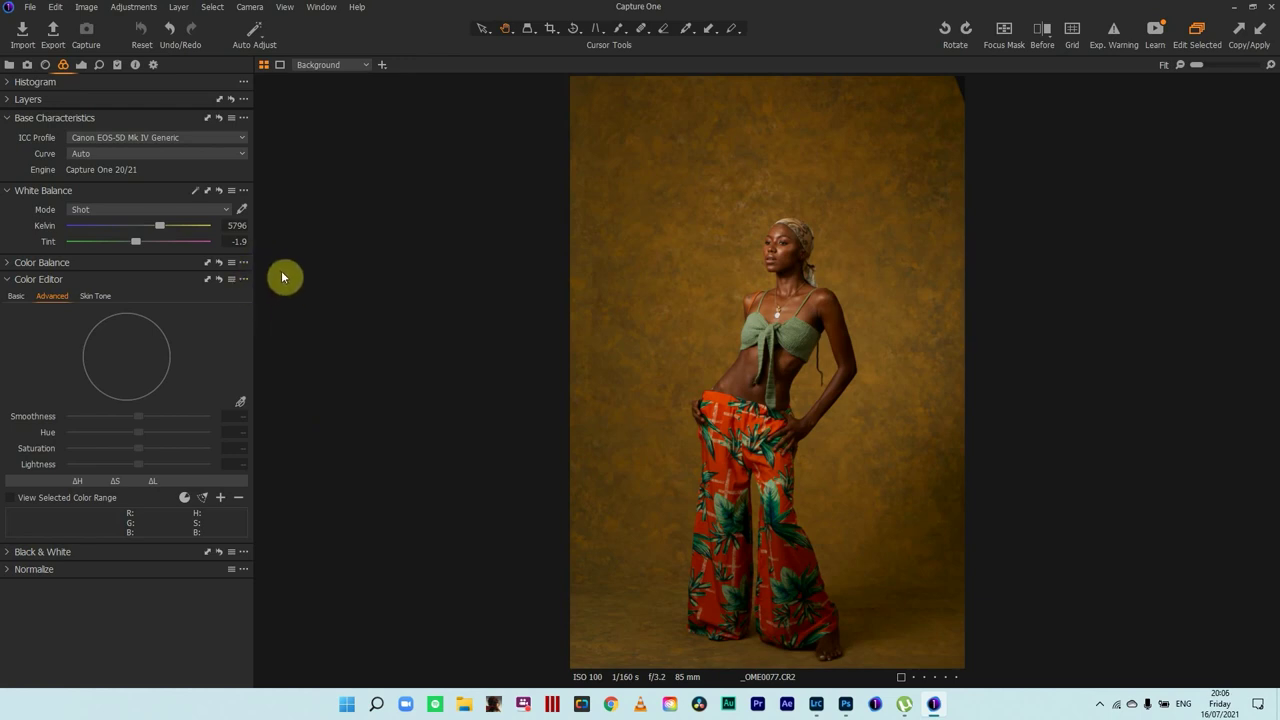
left_click(222, 139)
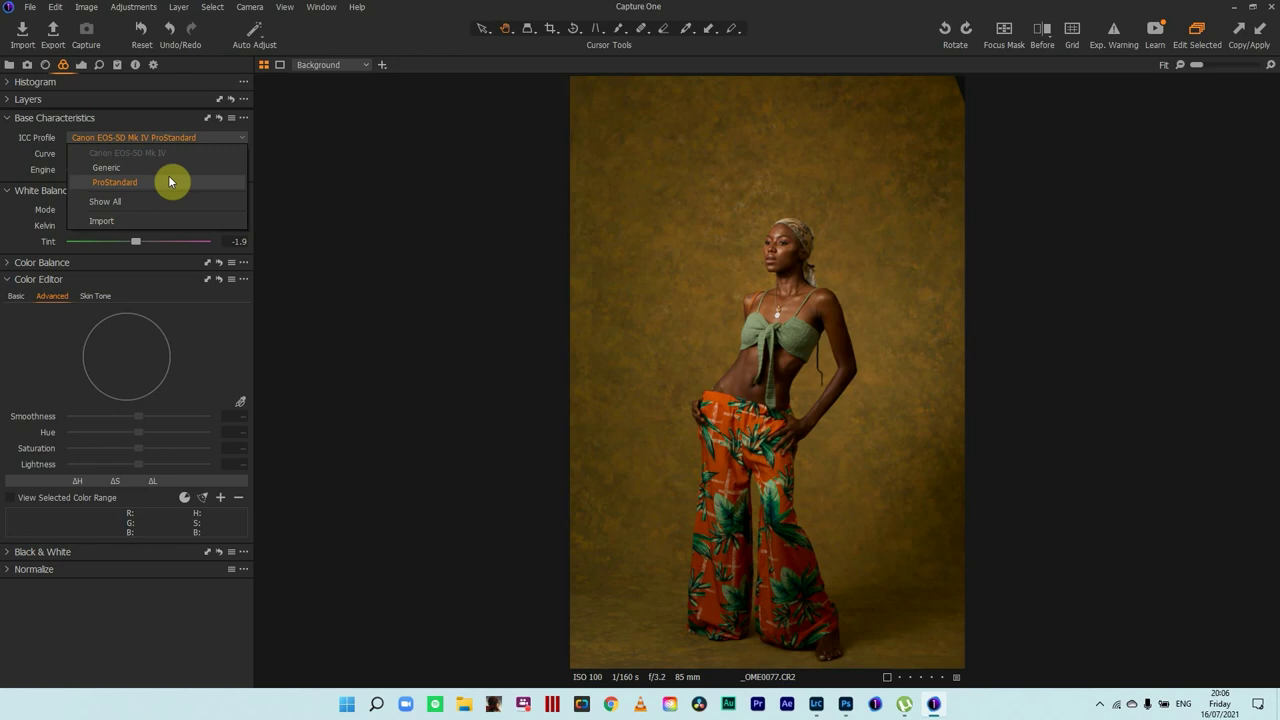
left_click(106, 167)
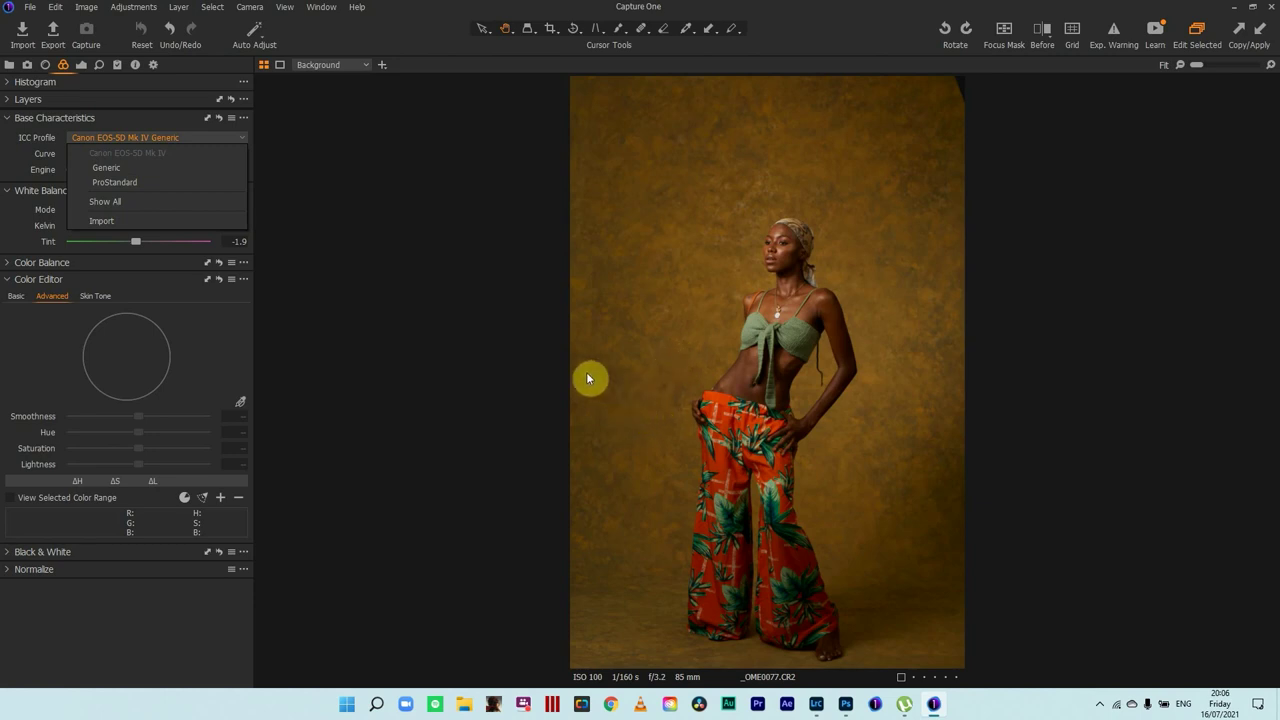
left_click(184, 183)
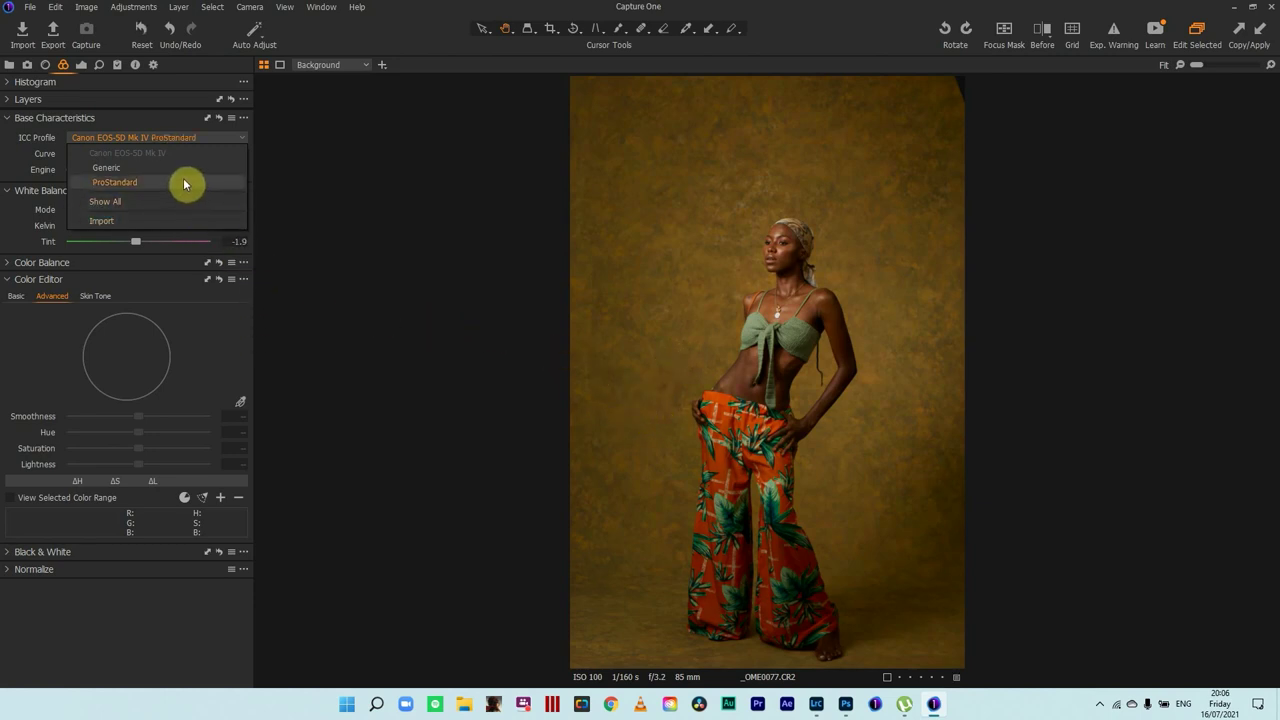
left_click(173, 169)
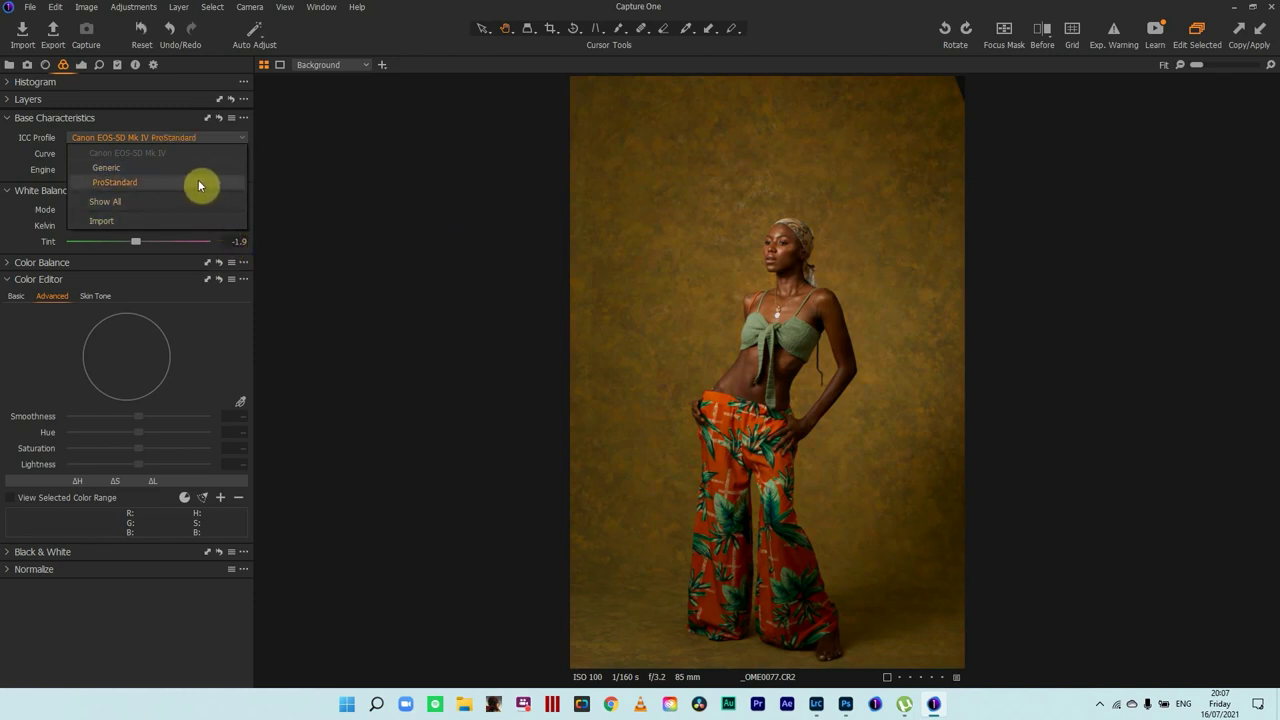
Apply the Canon EOS-5D Mk IV ProStandard profile from the Canon section of the ICC list
left_click(147, 199)
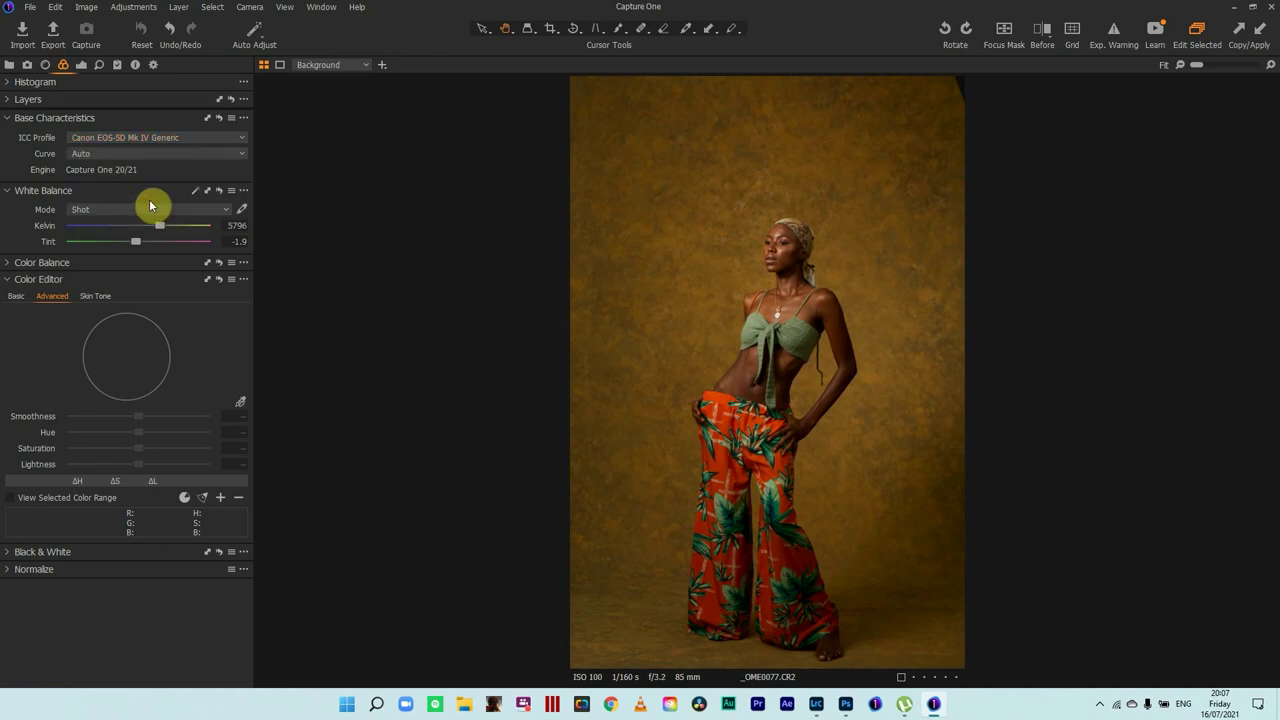
left_click(180, 139)
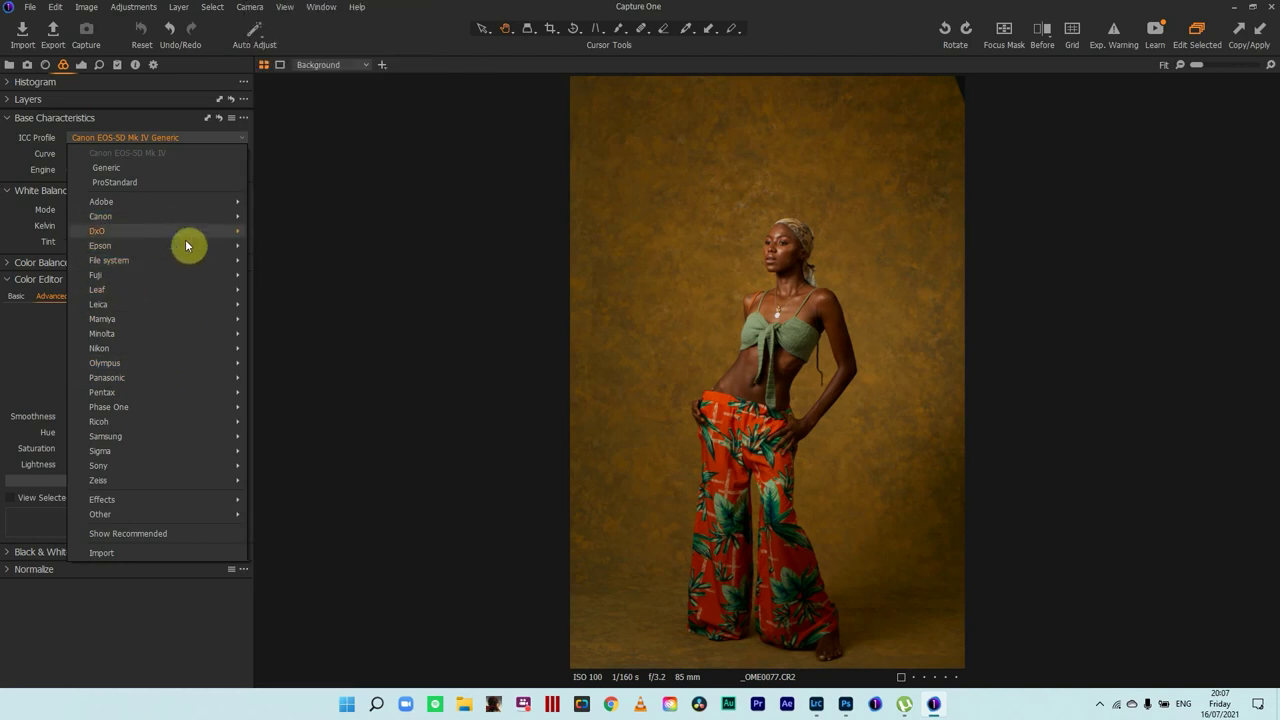
mouse_move(226, 218)
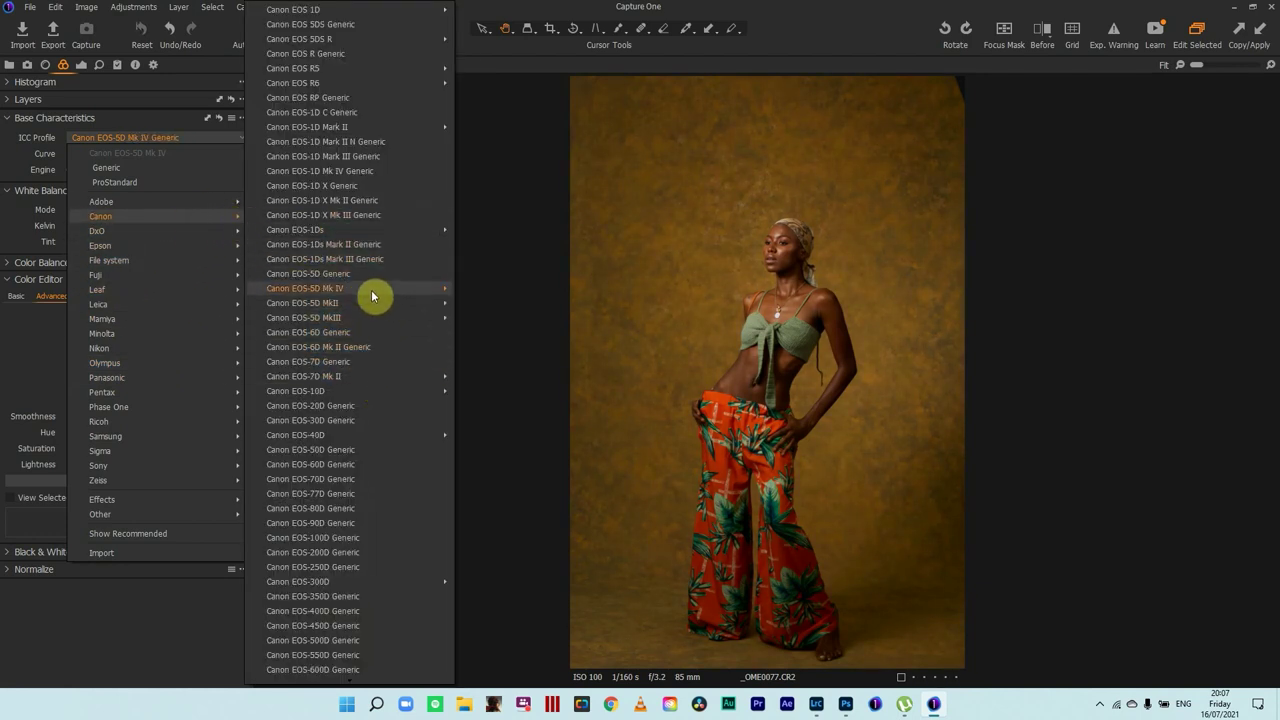
mouse_move(406, 292)
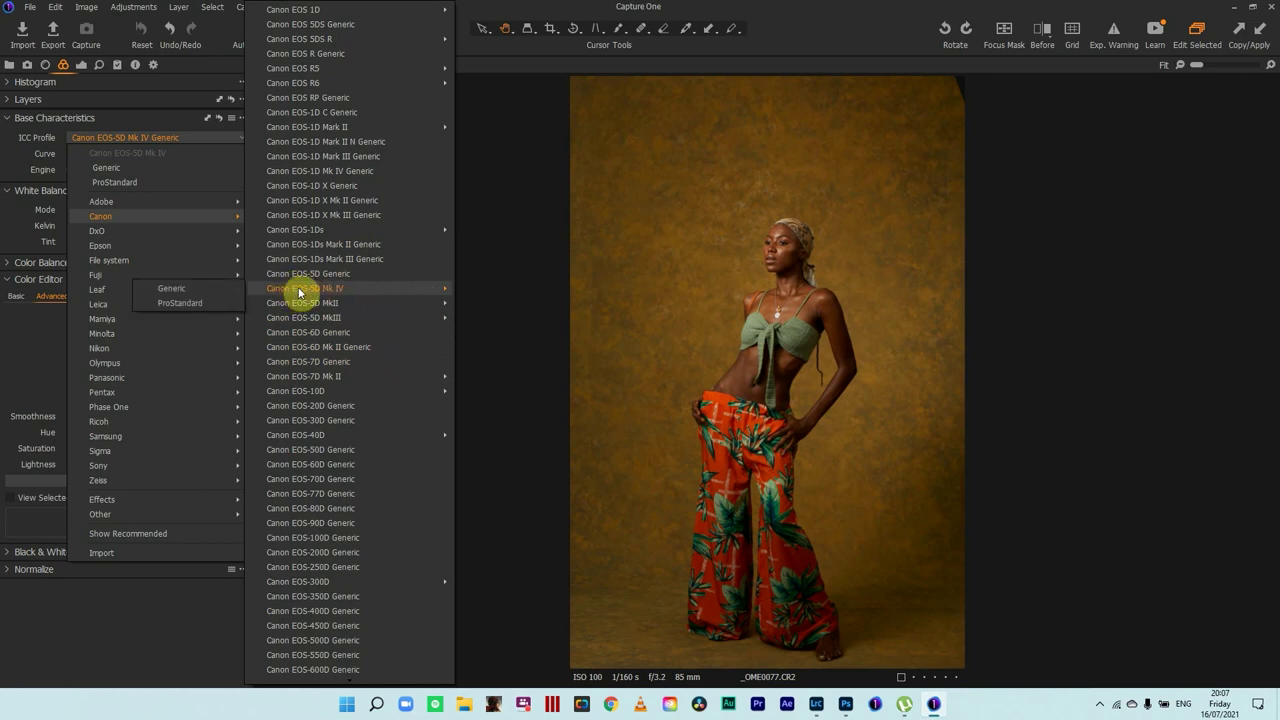
left_click(185, 186)
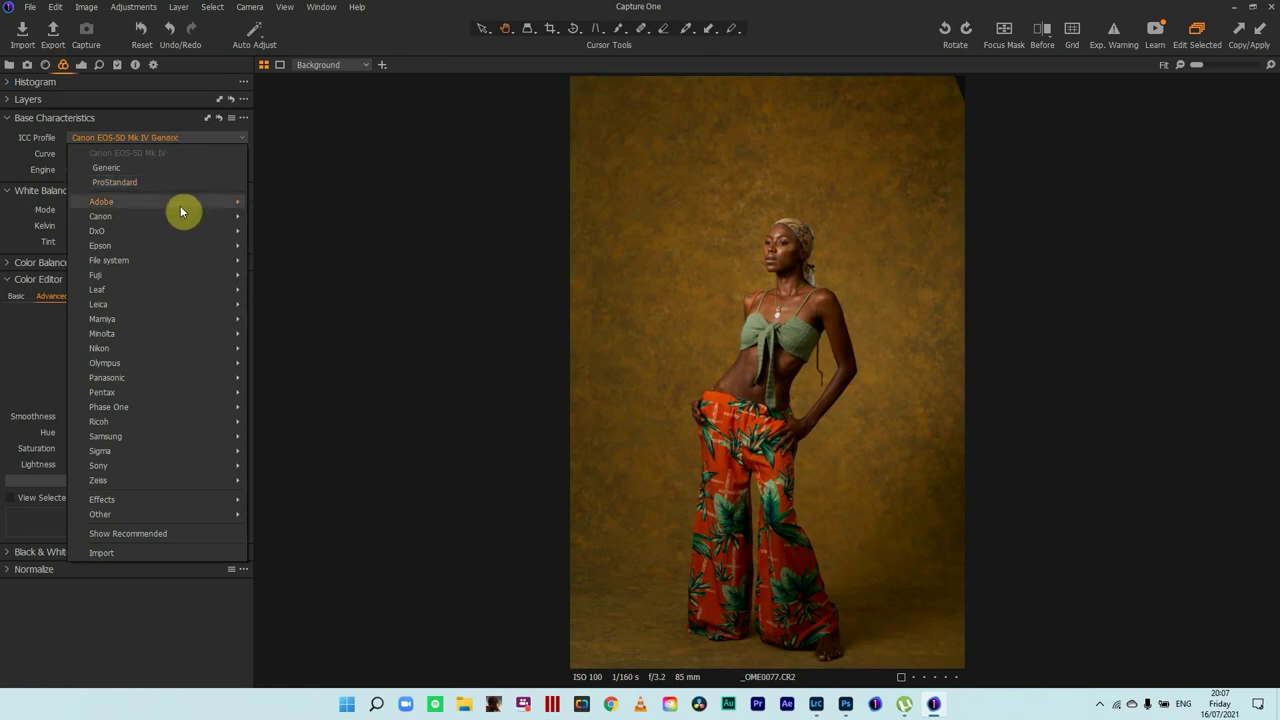
mouse_move(190, 218)
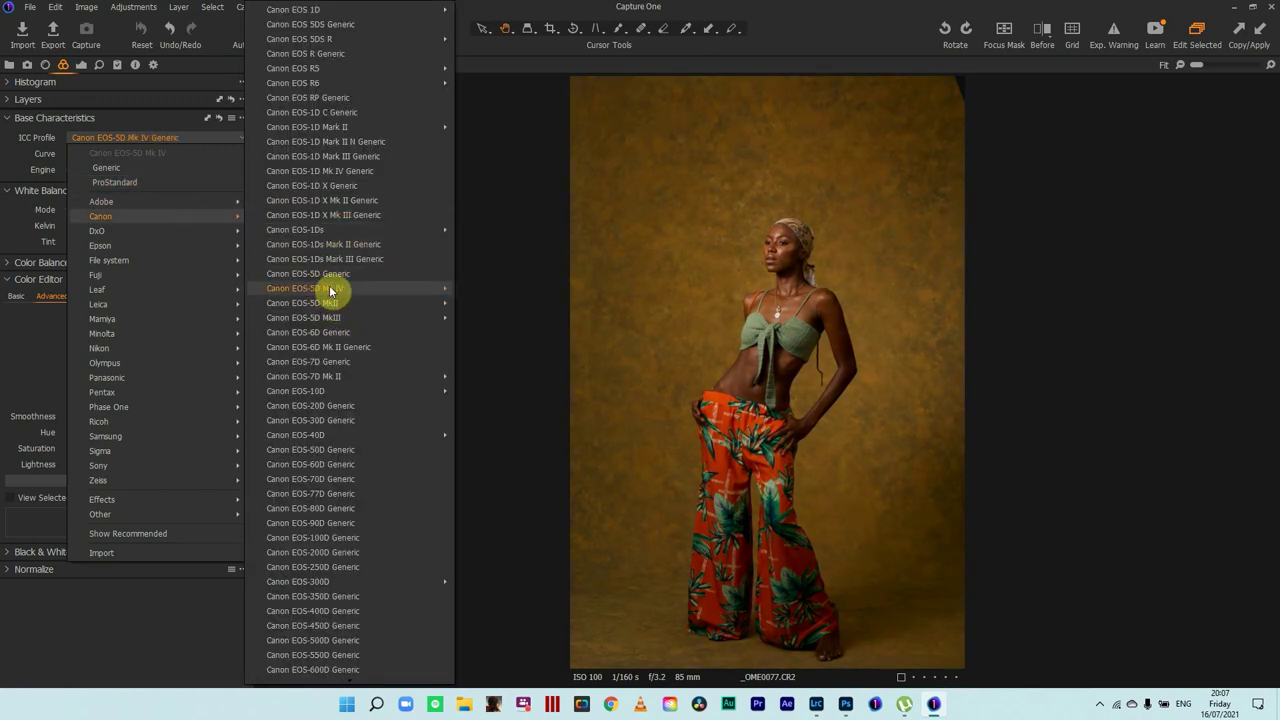
mouse_move(323, 288)
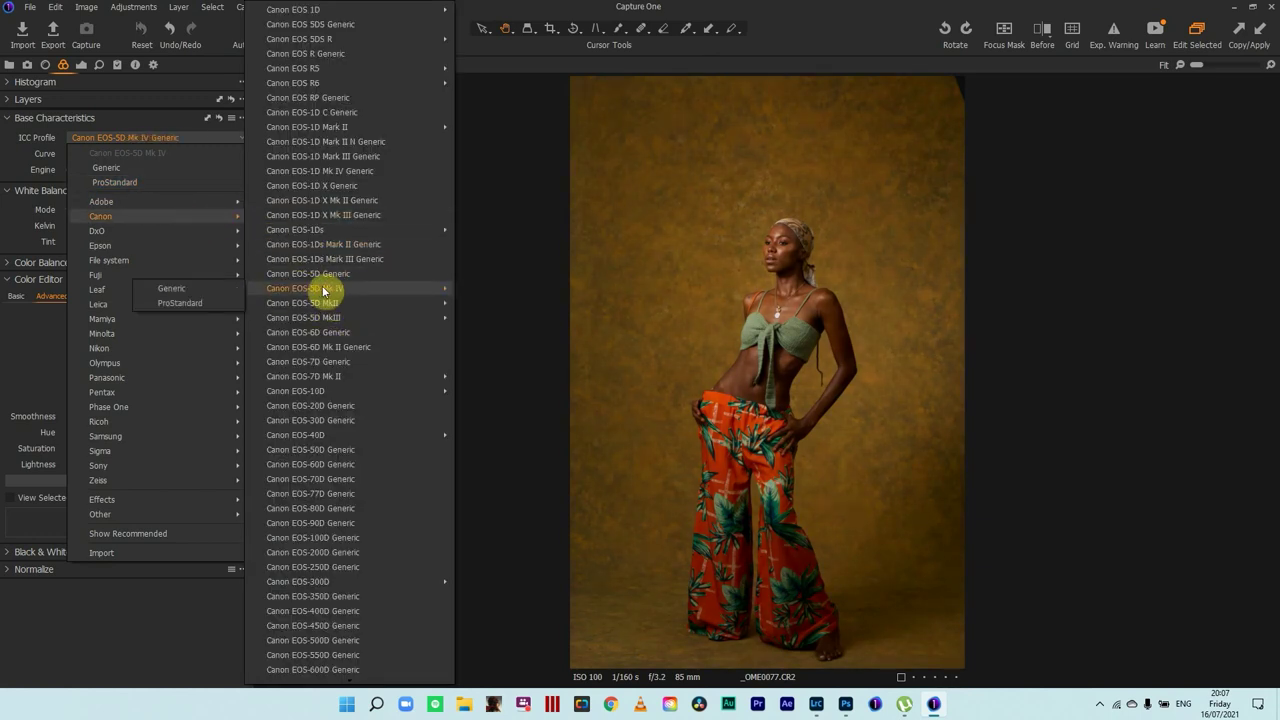
left_click(215, 304)
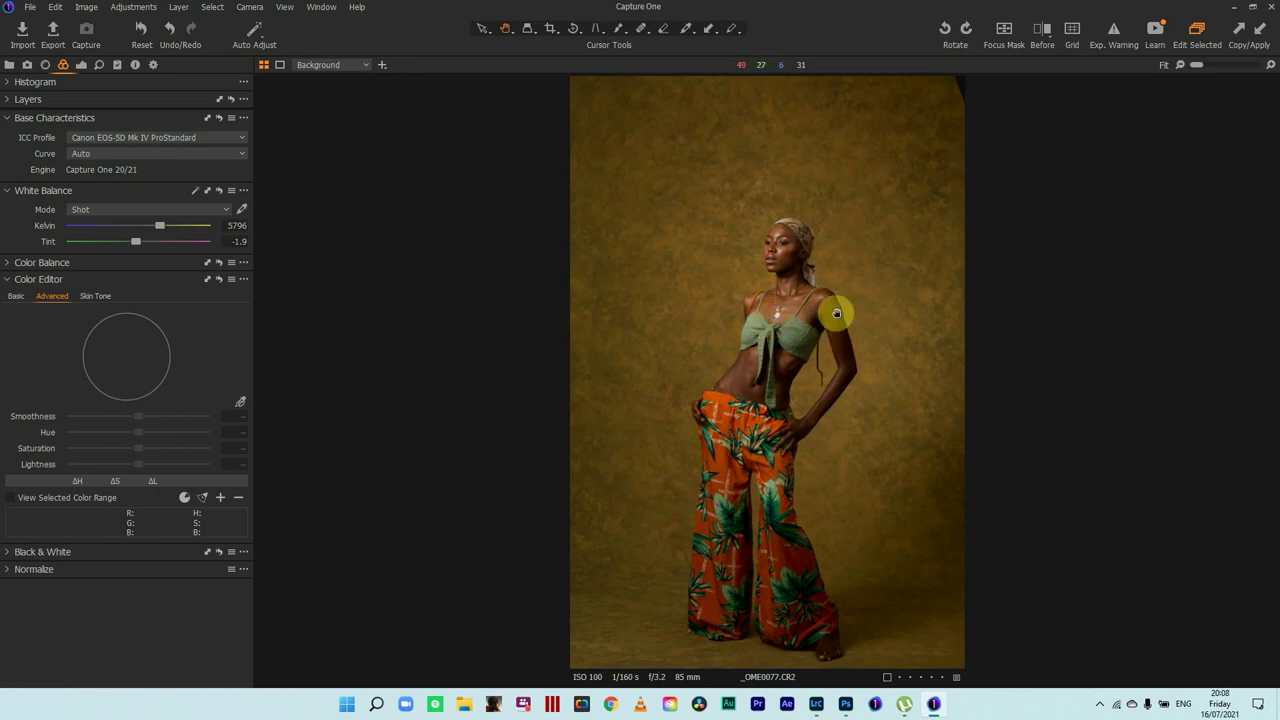
Sample white balance from the white scarf at 400% zoom, then nudge Kelvin to 4900
left_click(811, 282)
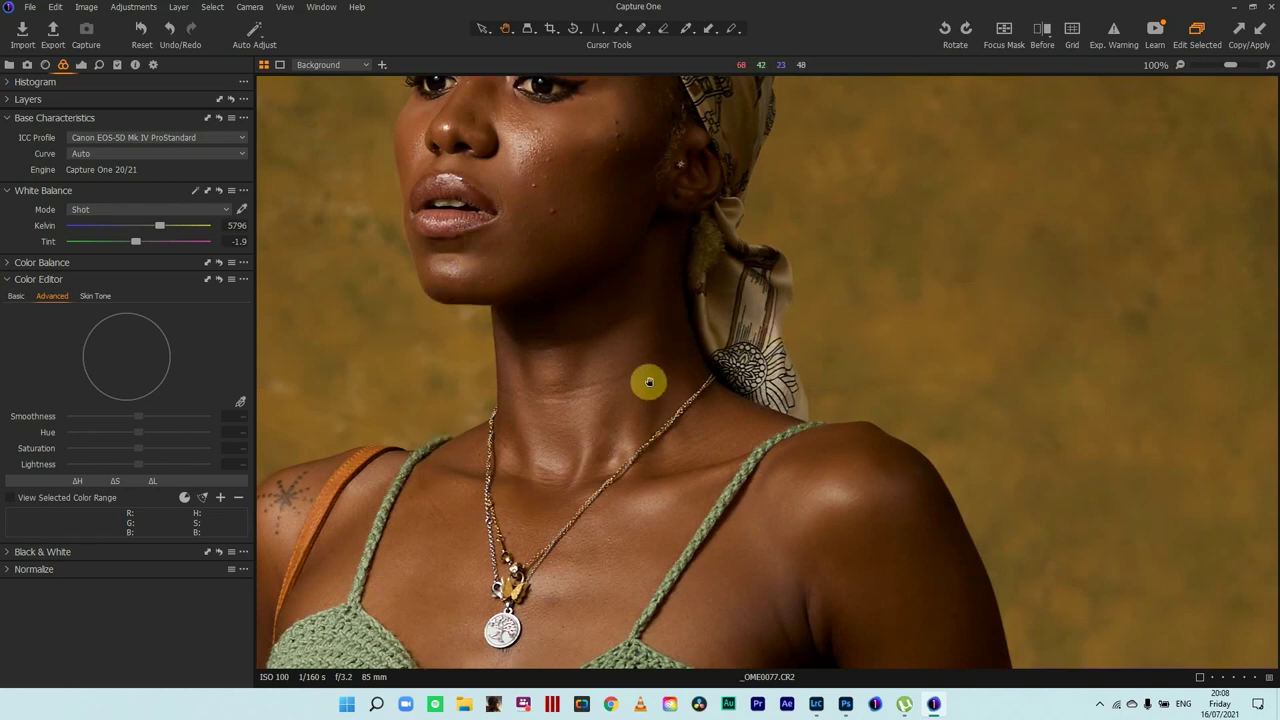
left_click_drag(1229, 64, 1255, 64)
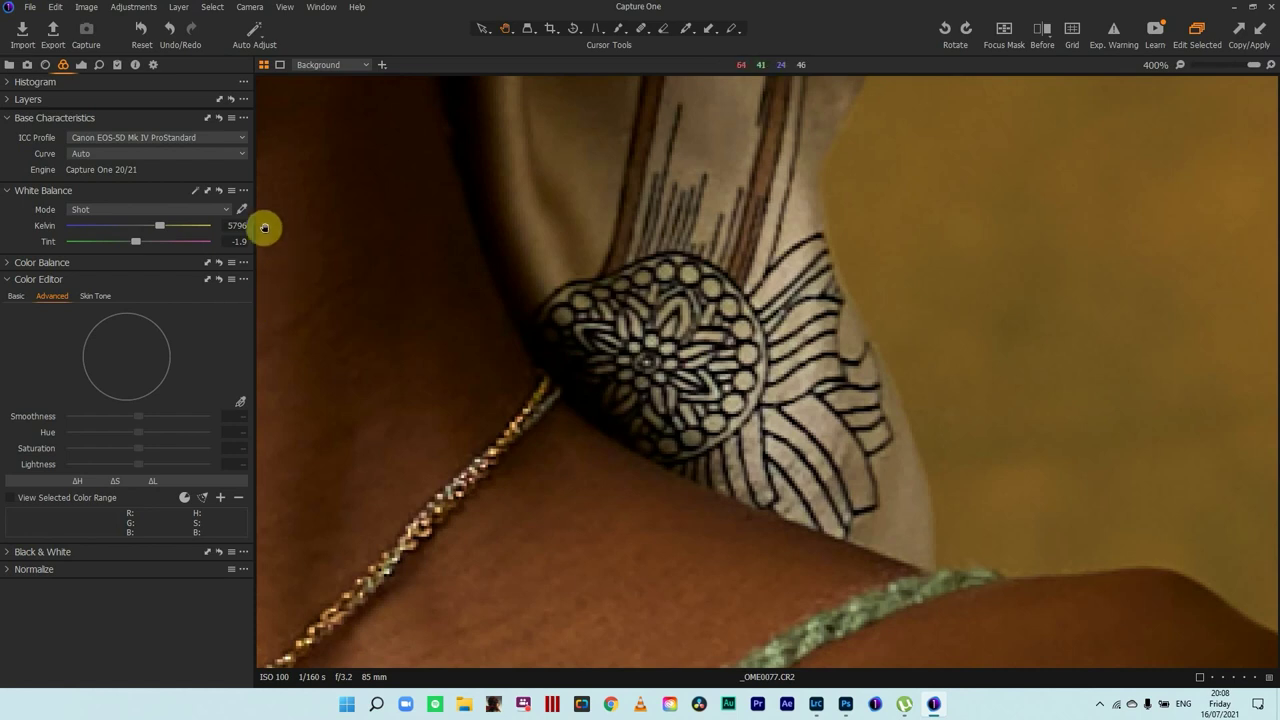
left_click(242, 210)
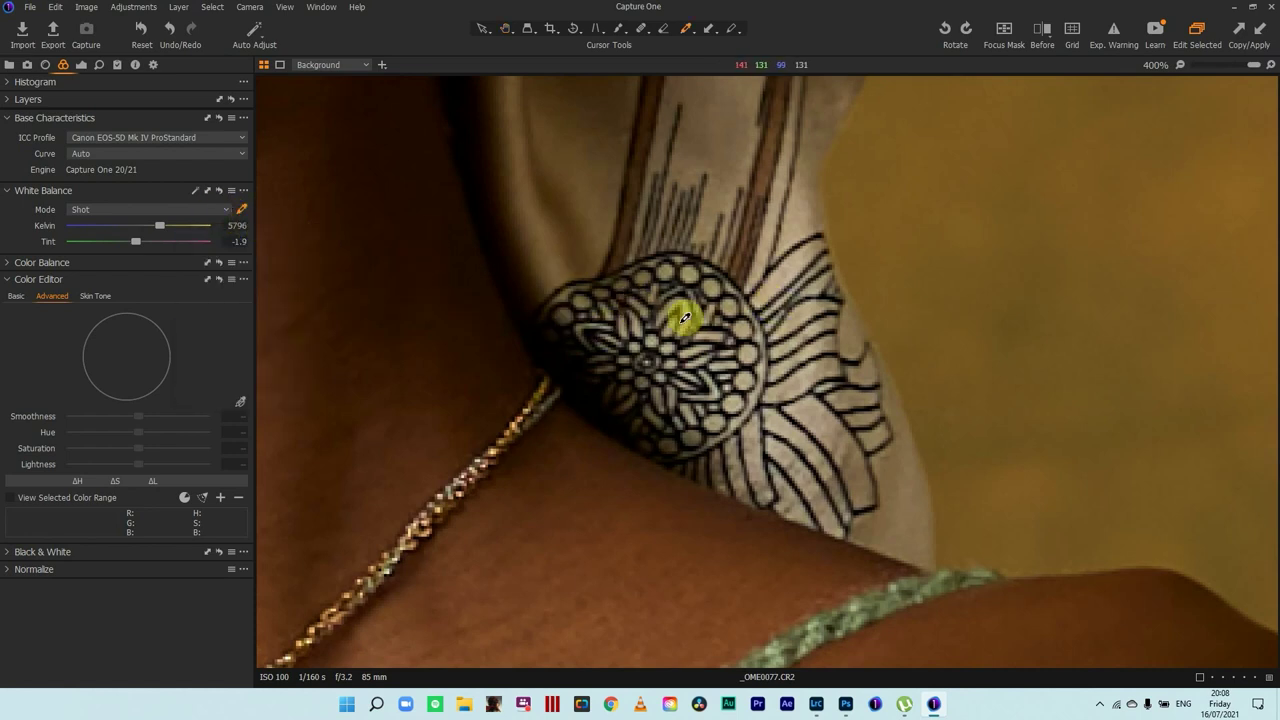
left_click(731, 408)
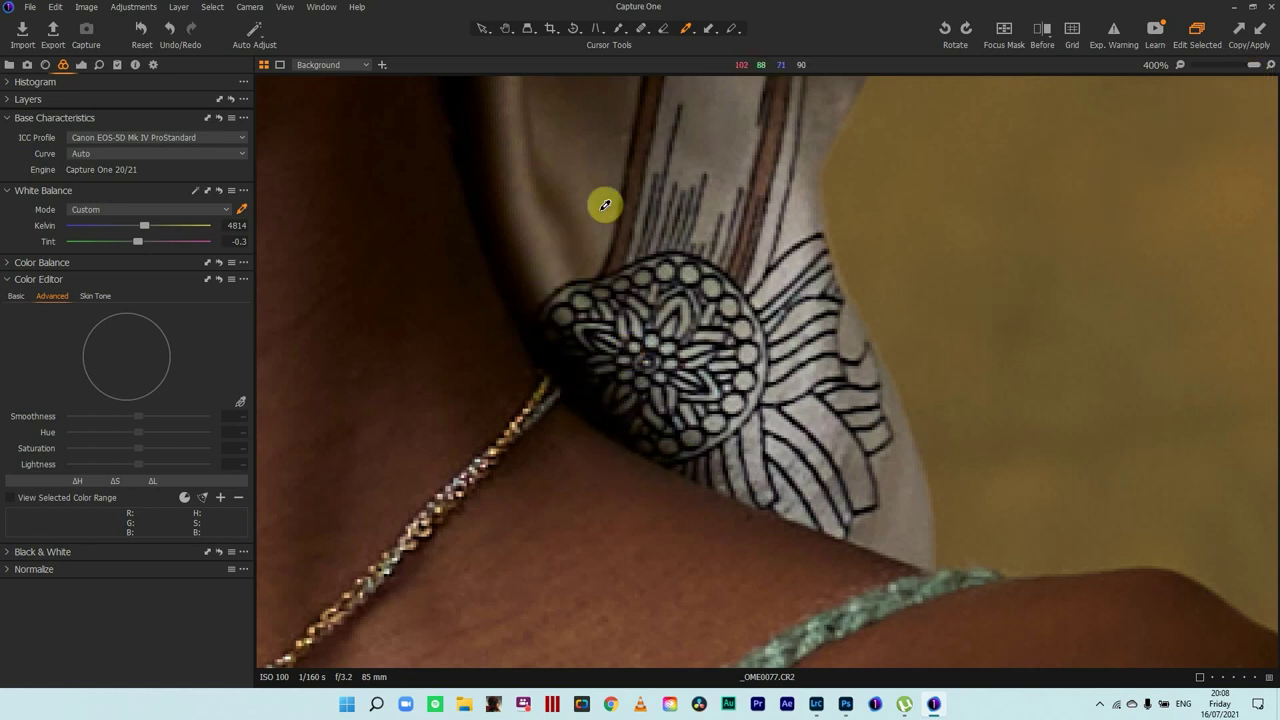
key("ctrl+0")
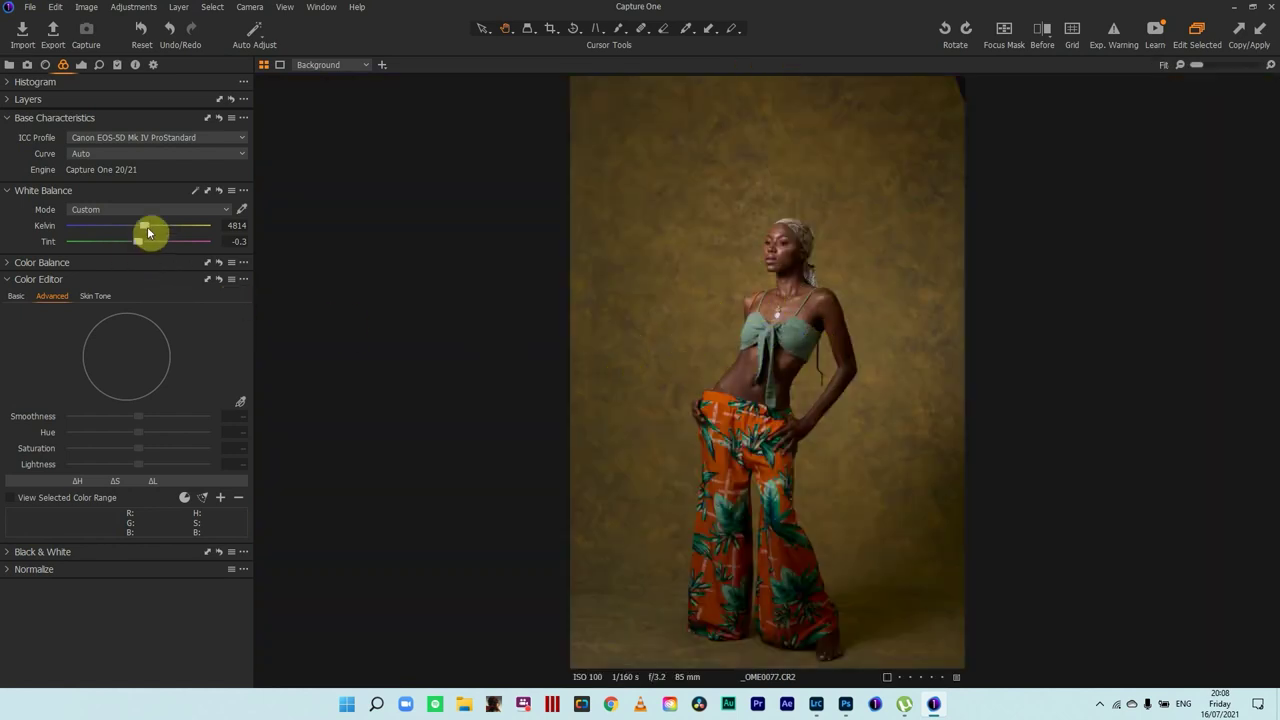
left_click_drag(147, 226, 144, 230)
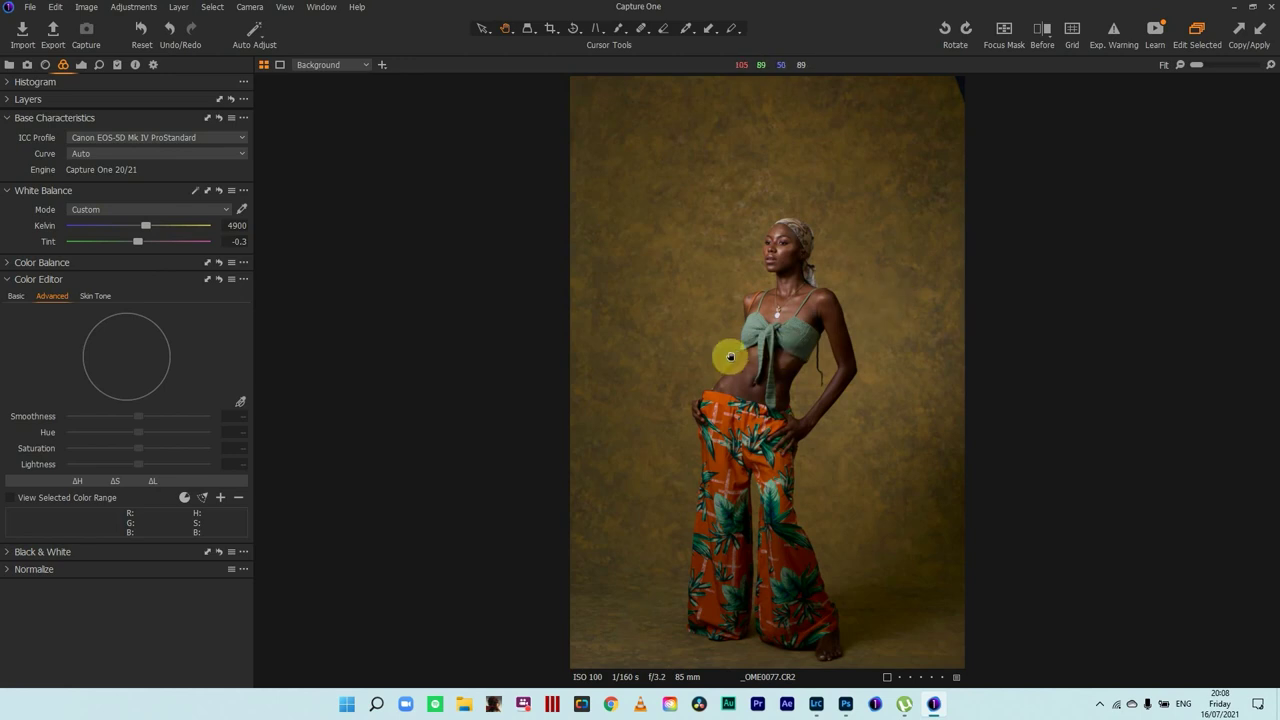
Set sharpening Amount to 0, comparing it against 180 in a 100% face close-up
left_click(82, 65)
left_click(99, 64)
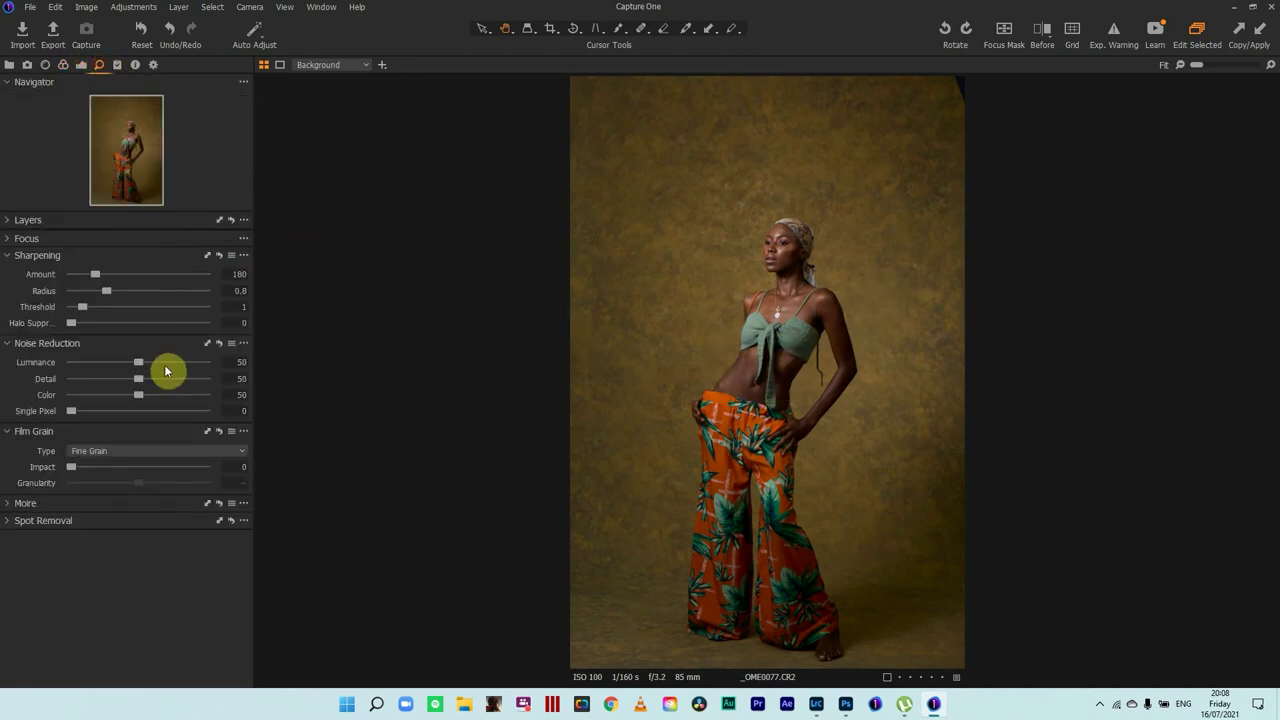
left_click_drag(92, 274, 34, 277)
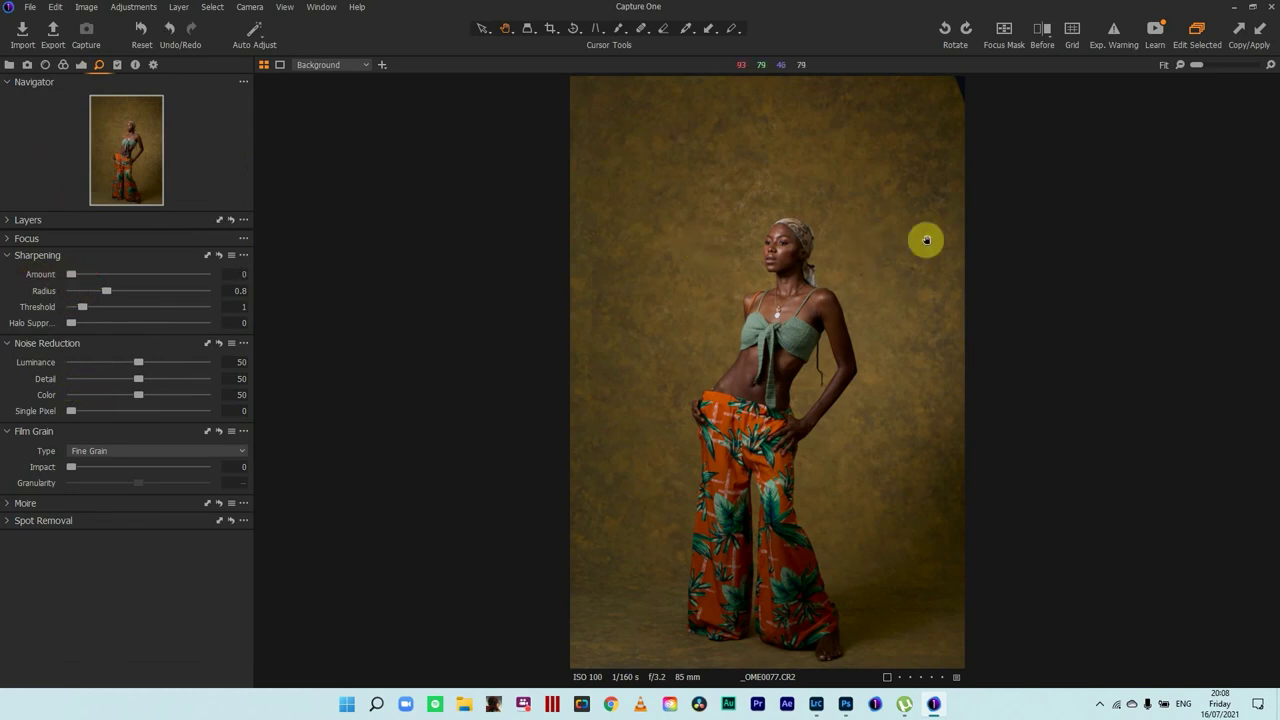
left_click(790, 248)
left_click_drag(763, 429, 820, 237)
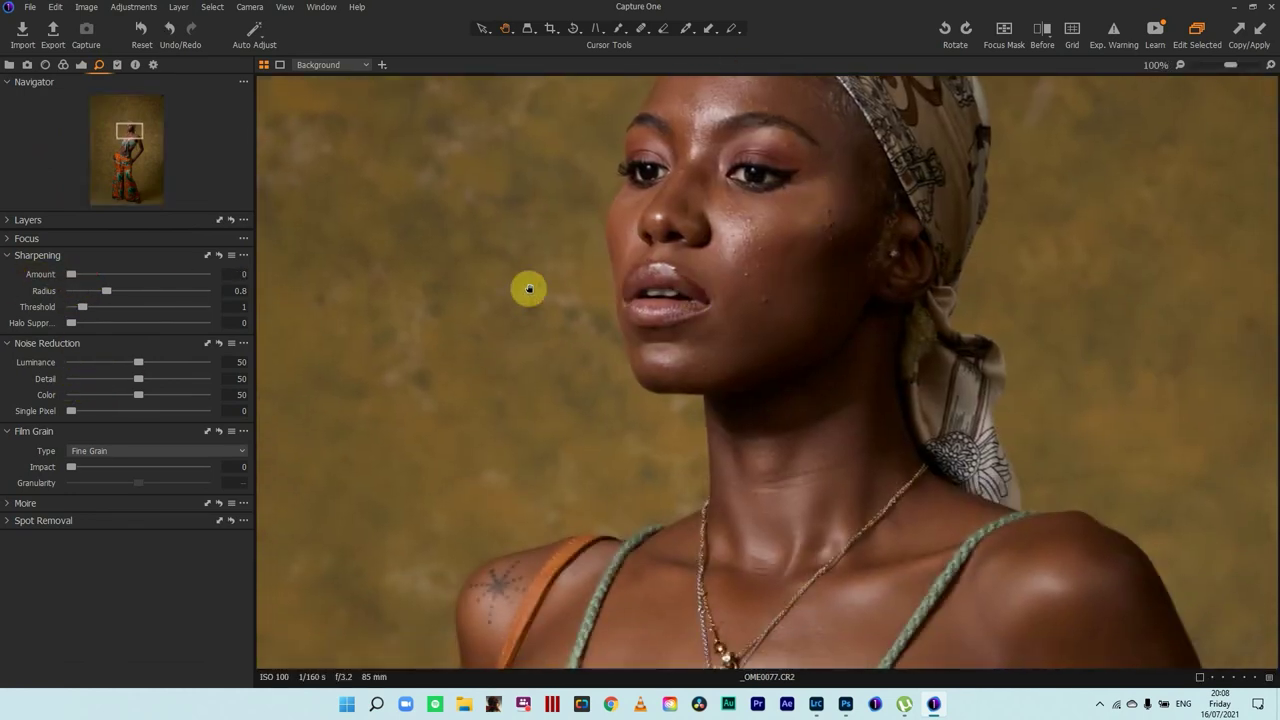
double_click(72, 276)
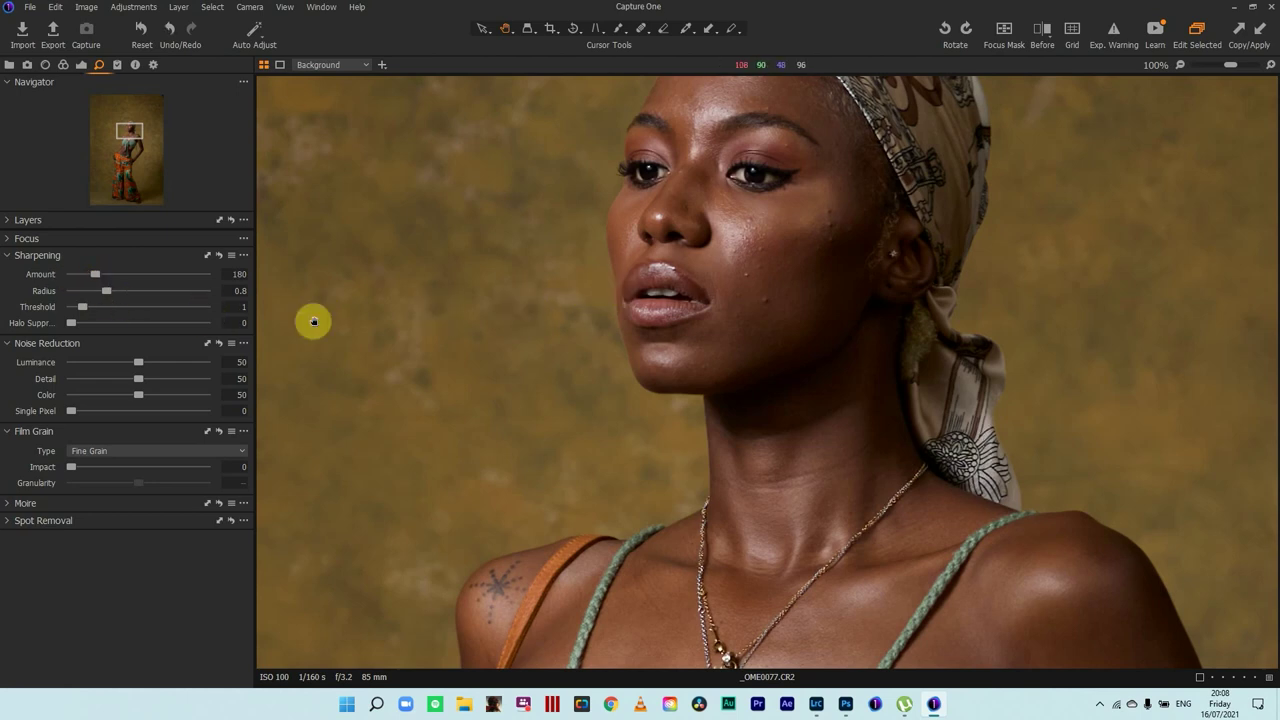
left_click_drag(94, 280, 2, 298)
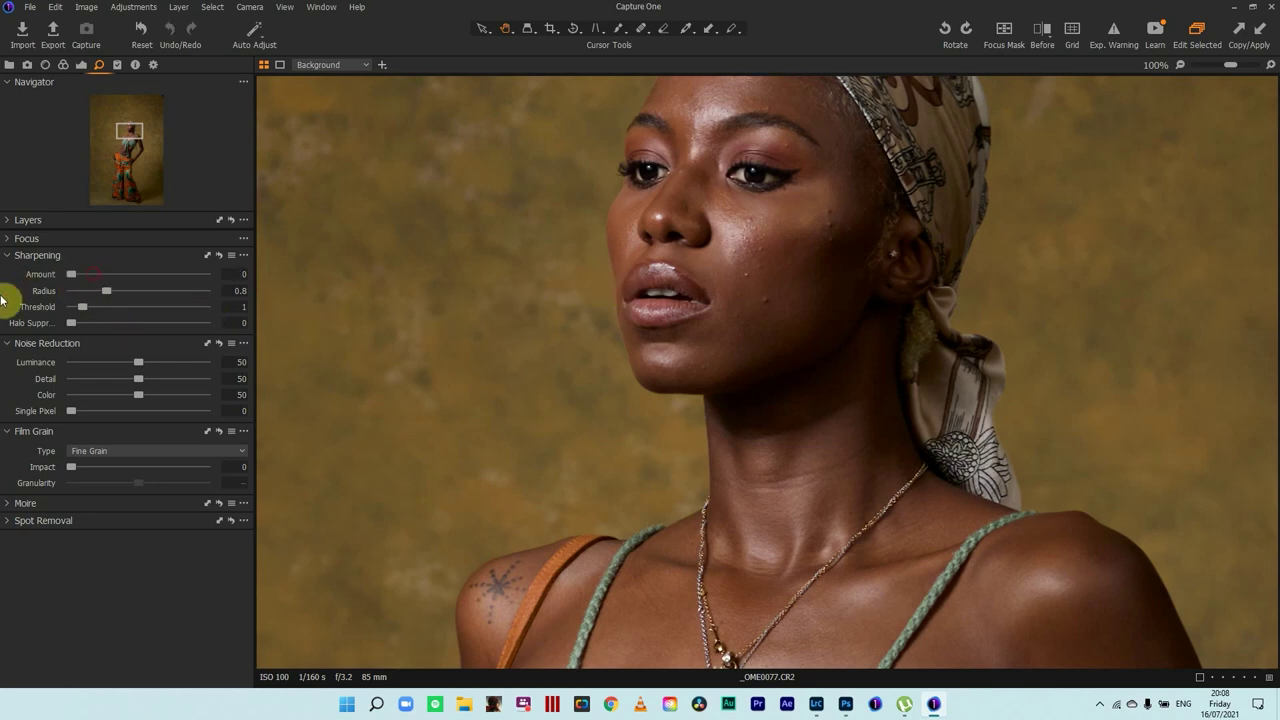
double_click(649, 270)
Pull the Levels white point in to 228 to brighten the highlights
left_click(61, 63)
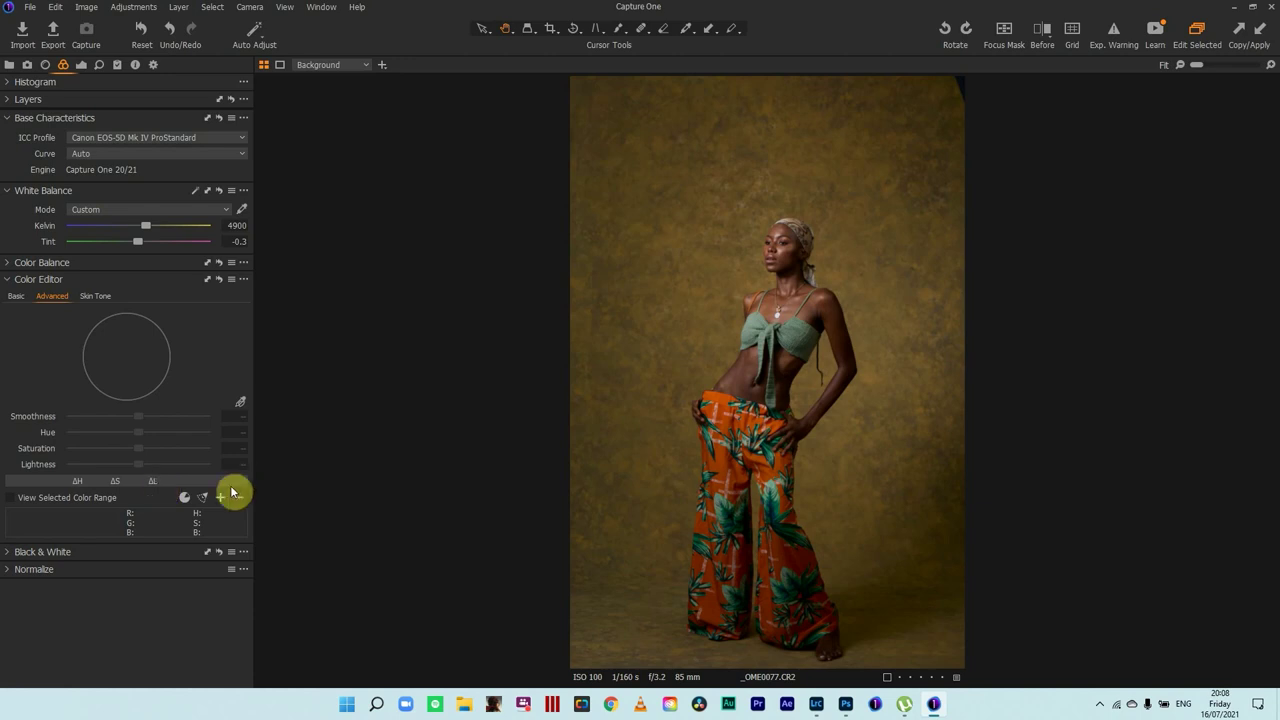
left_click(82, 64)
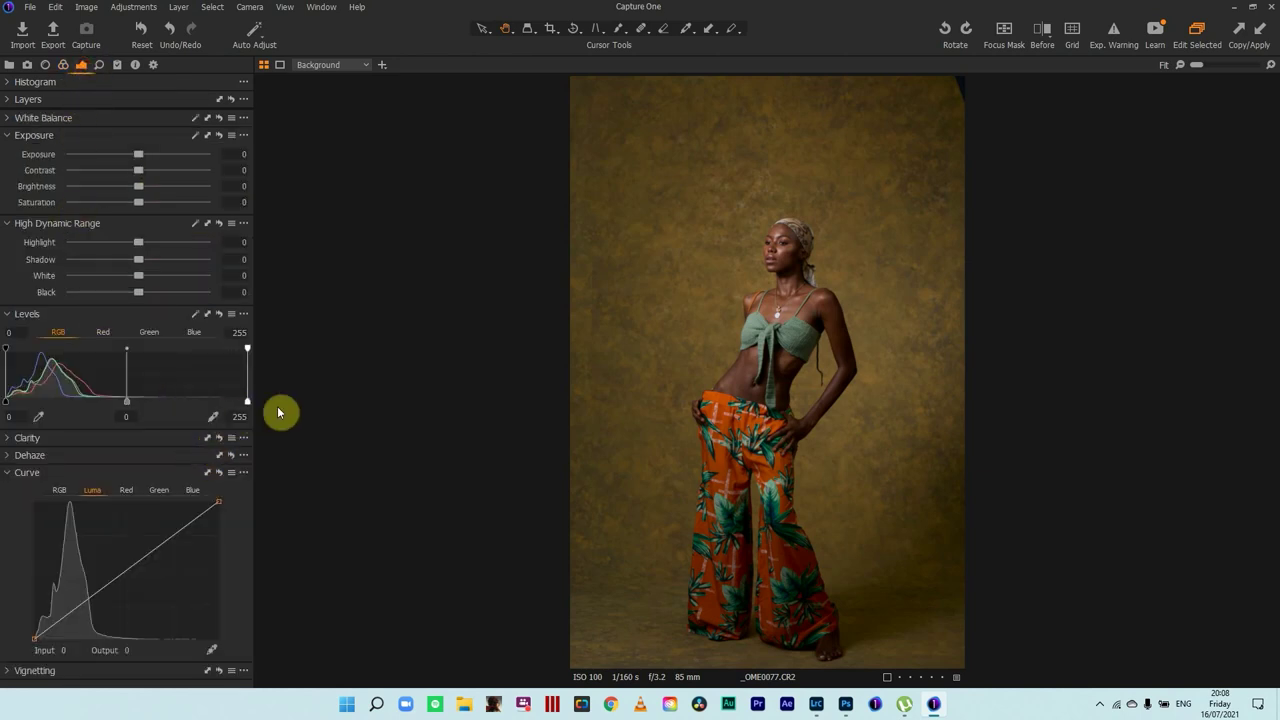
mouse_move(249, 406)
left_mouse_down()
mouse_move(192, 404)
mouse_move(229, 400)
left_mouse_up()
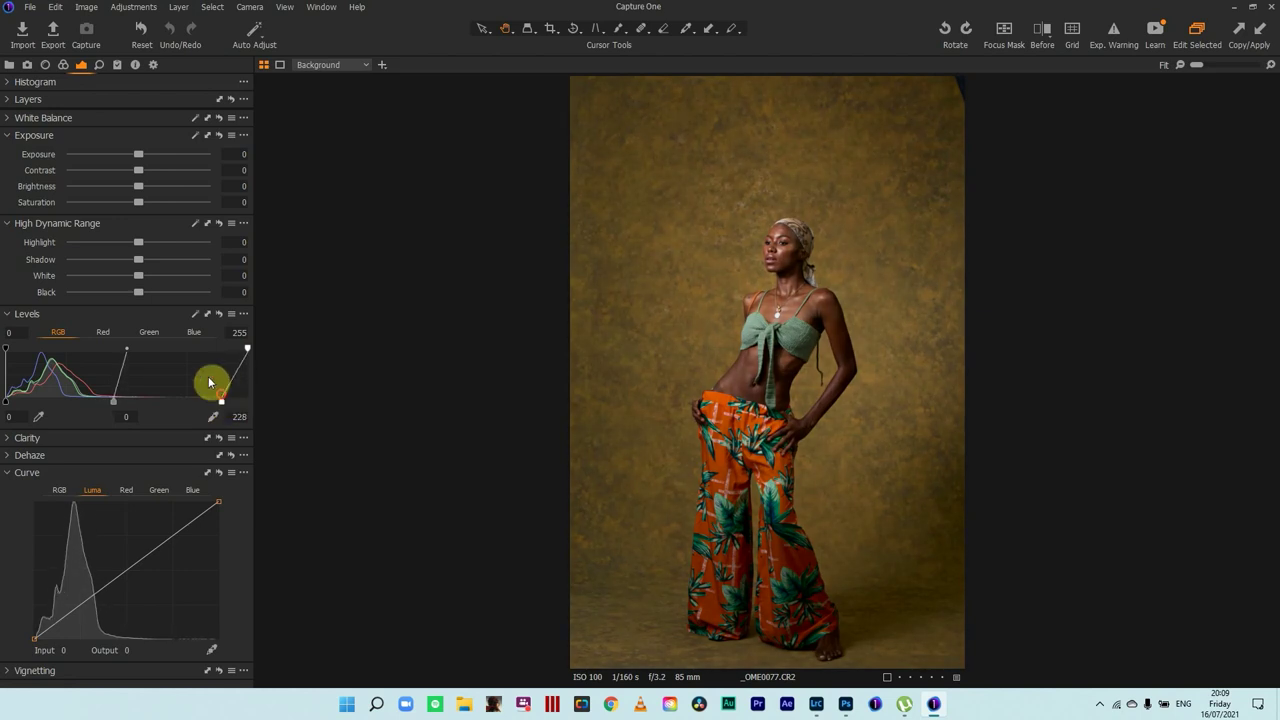
Lift Shadow to 6, add Contrast 3, and lower Brightness to -7 and White to -11
left_click_drag(137, 264, 142, 265)
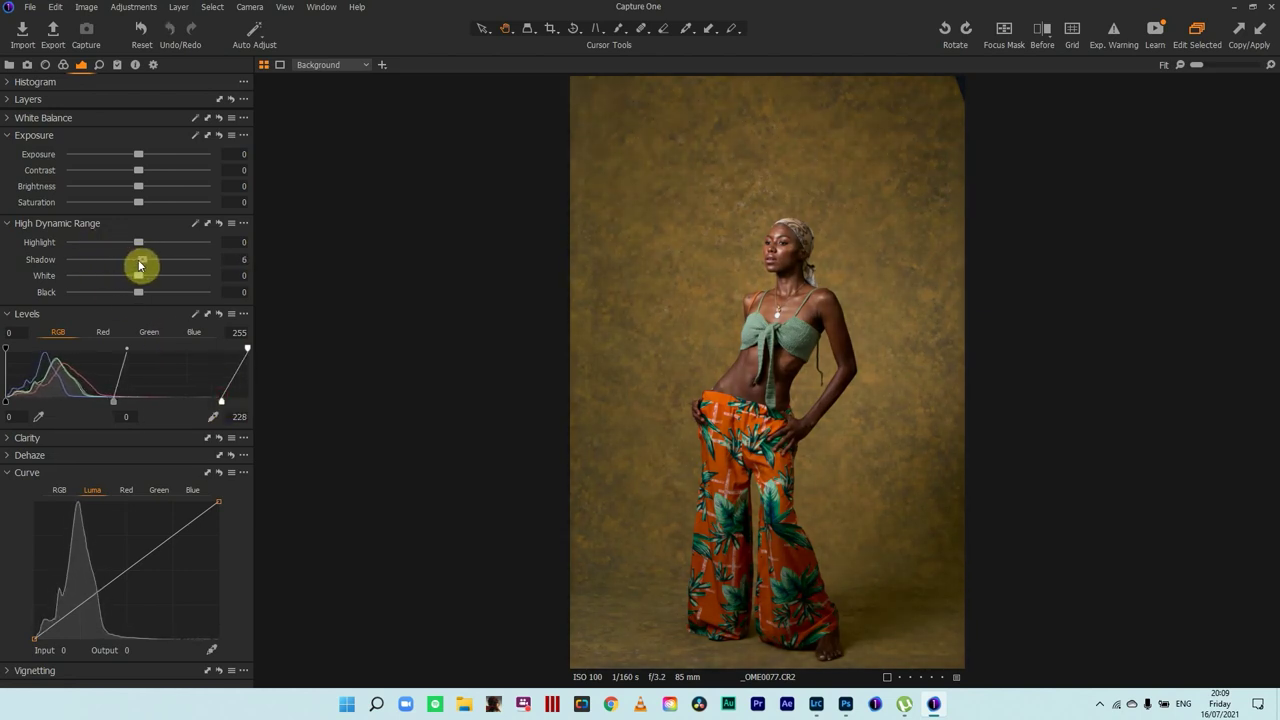
left_click_drag(138, 177, 129, 192)
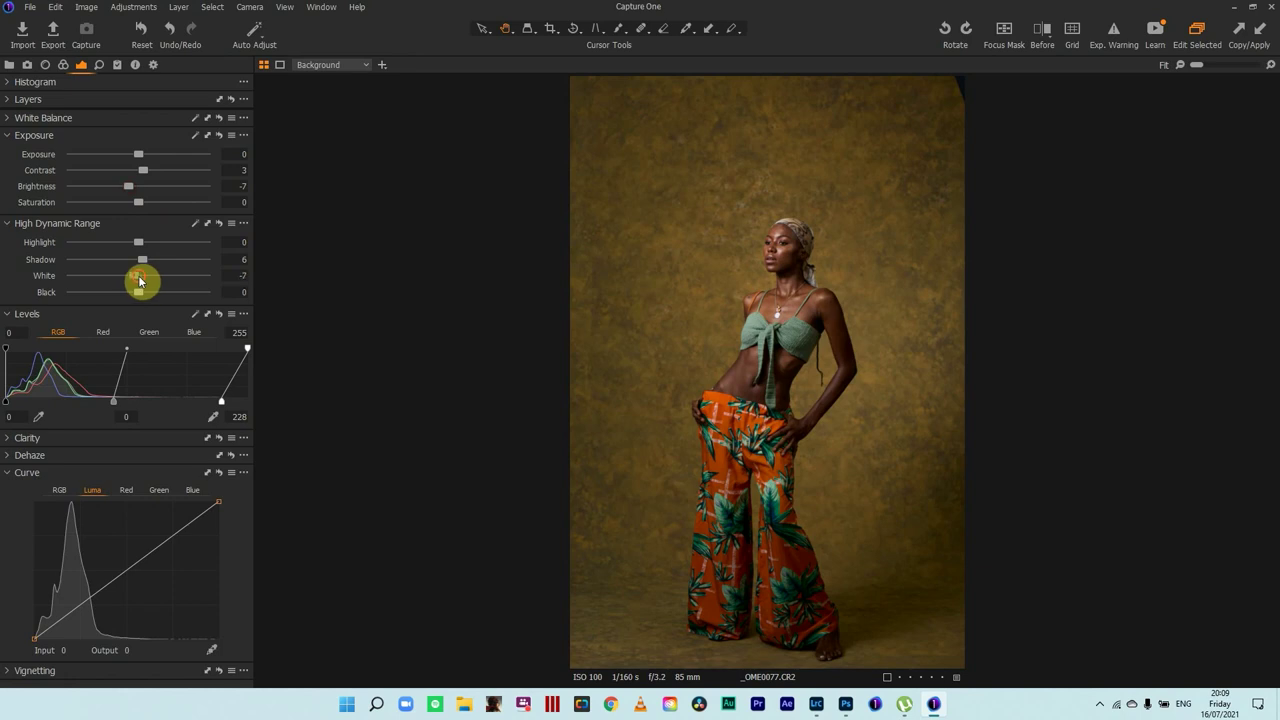
left_click_drag(140, 282, 129, 289)
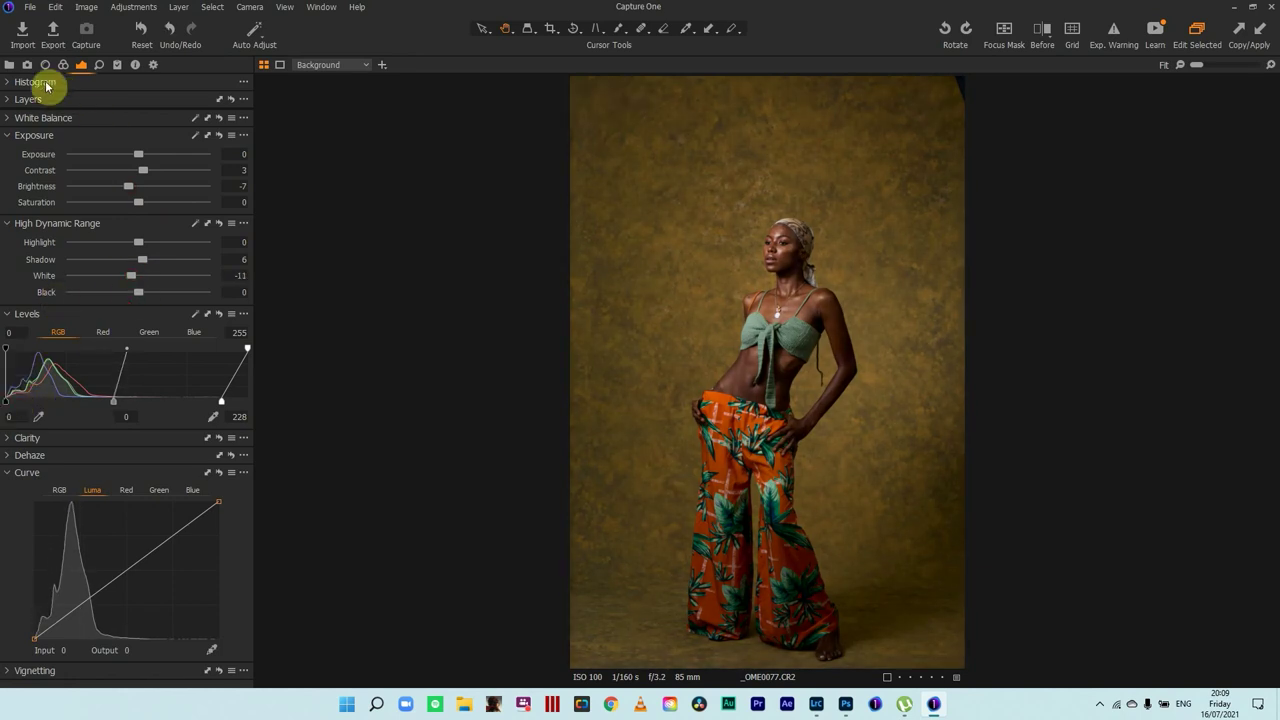
Set the Light Falloff lens correction to 61 to brighten the corners, then return to the Exposure tools
left_click(45, 65)
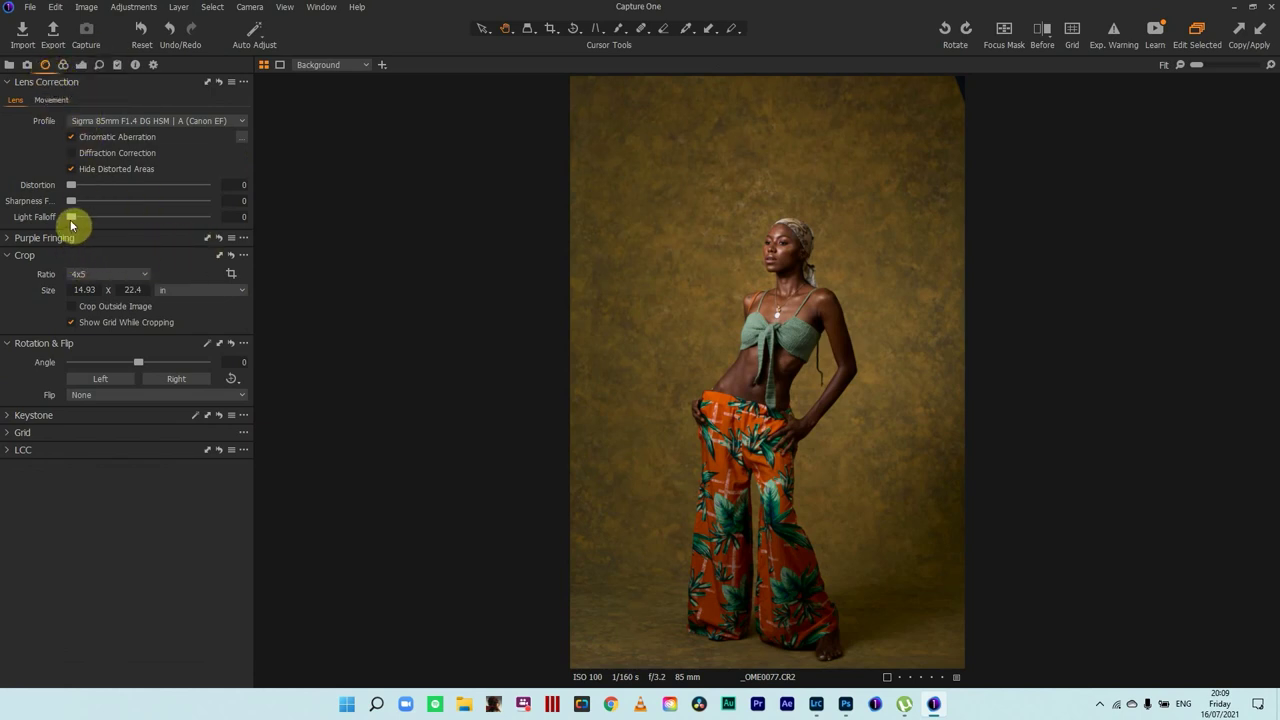
left_click_drag(71, 217, 136, 224)
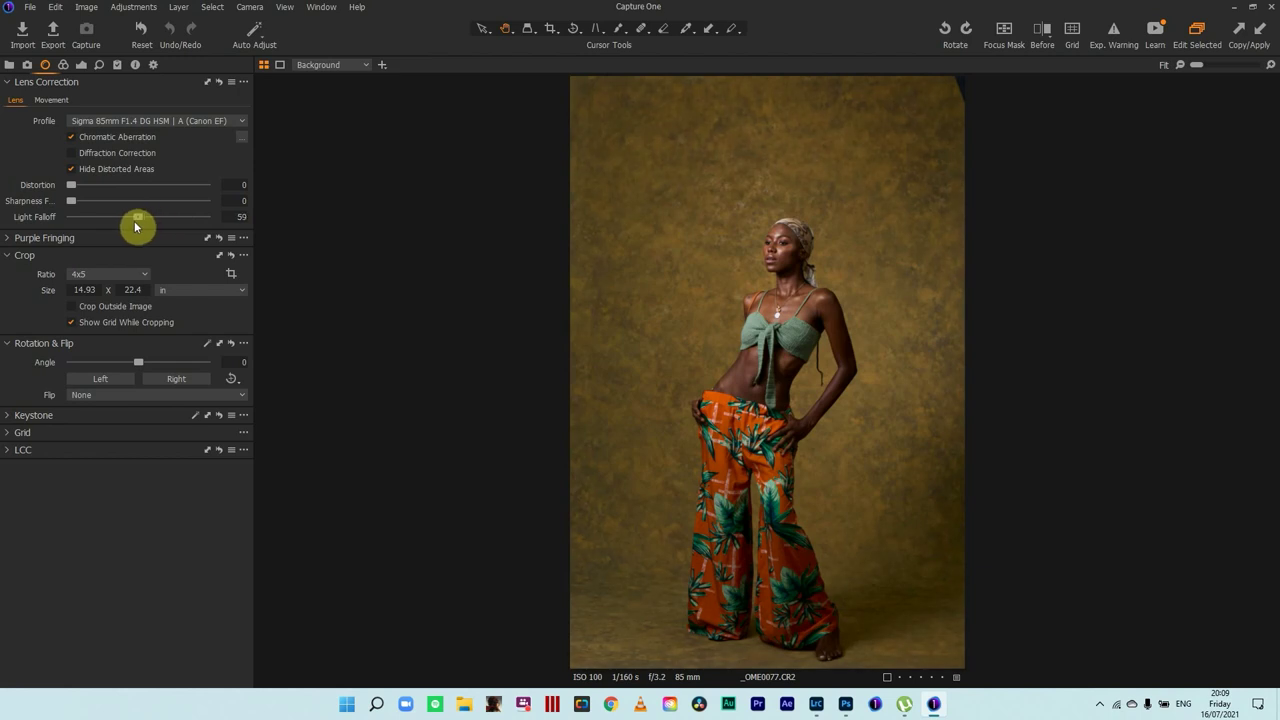
left_click(63, 64)
left_click(81, 64)
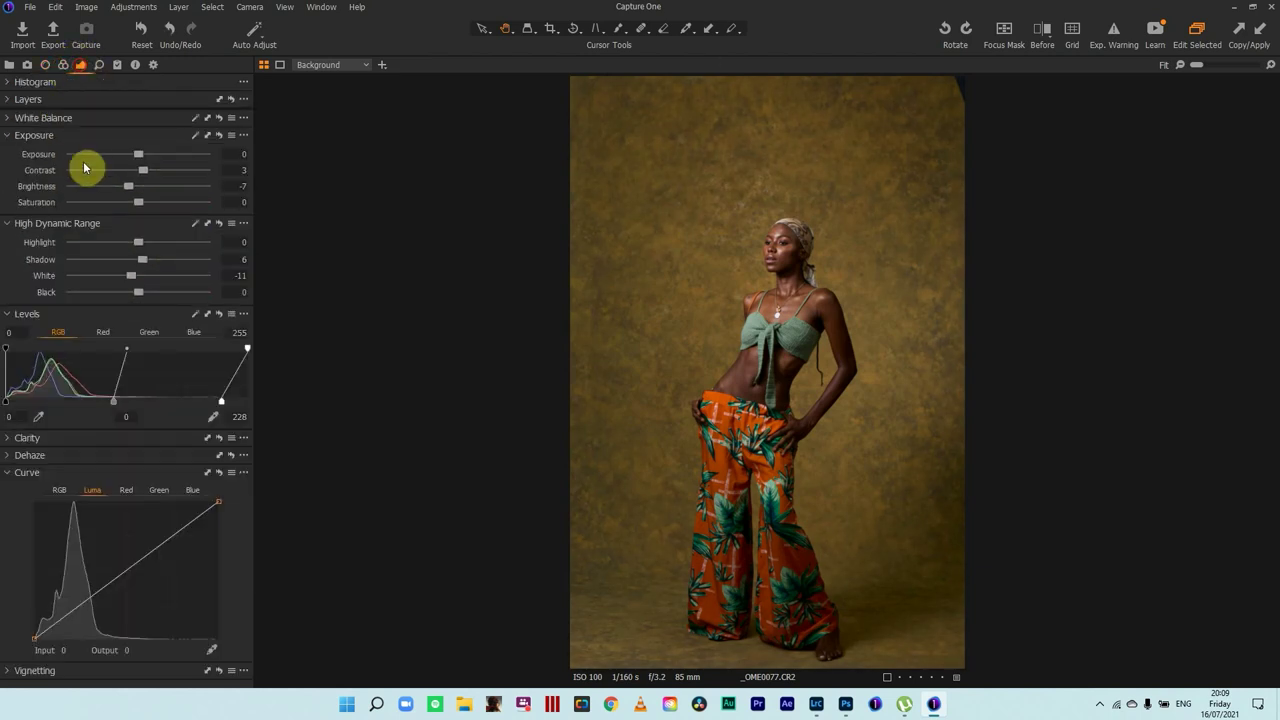
Collapse Levels, nudge the Luma curve, and try then remove a brightening RGB curve point
left_click(9, 314)
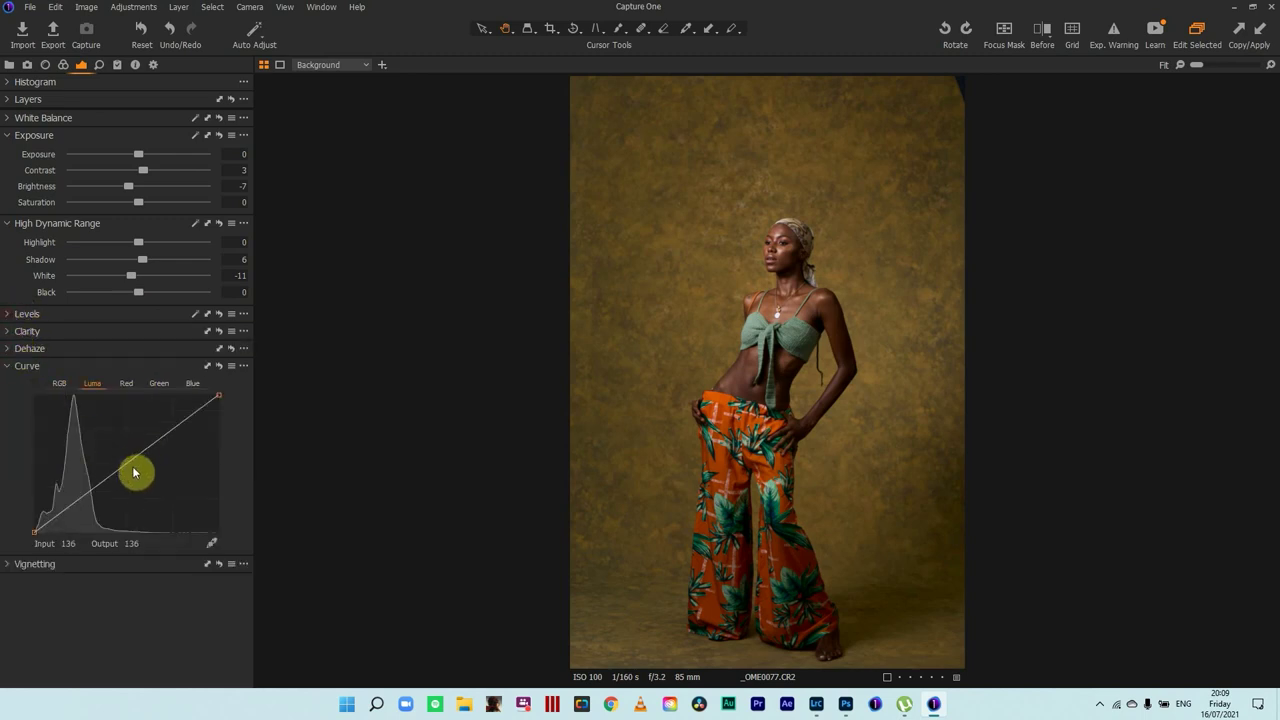
mouse_move(127, 467)
left_mouse_down()
mouse_move(123, 451)
mouse_move(125, 462)
left_mouse_up()
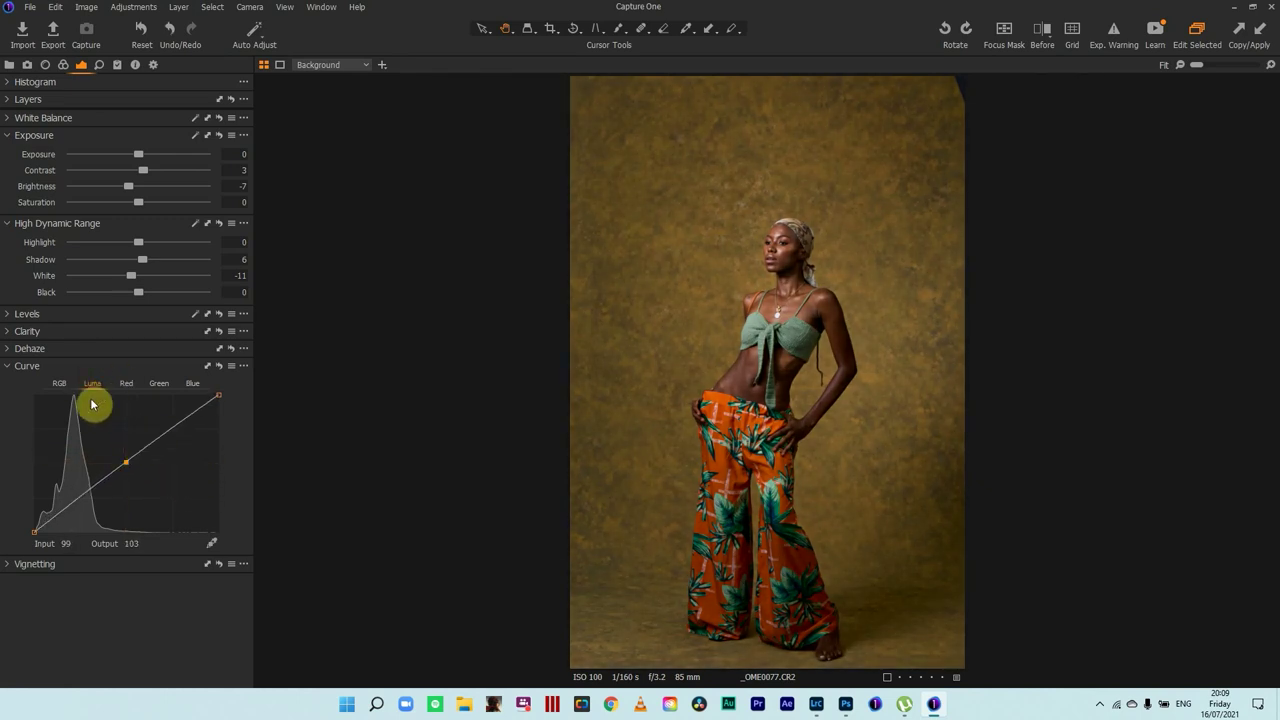
left_click(60, 386)
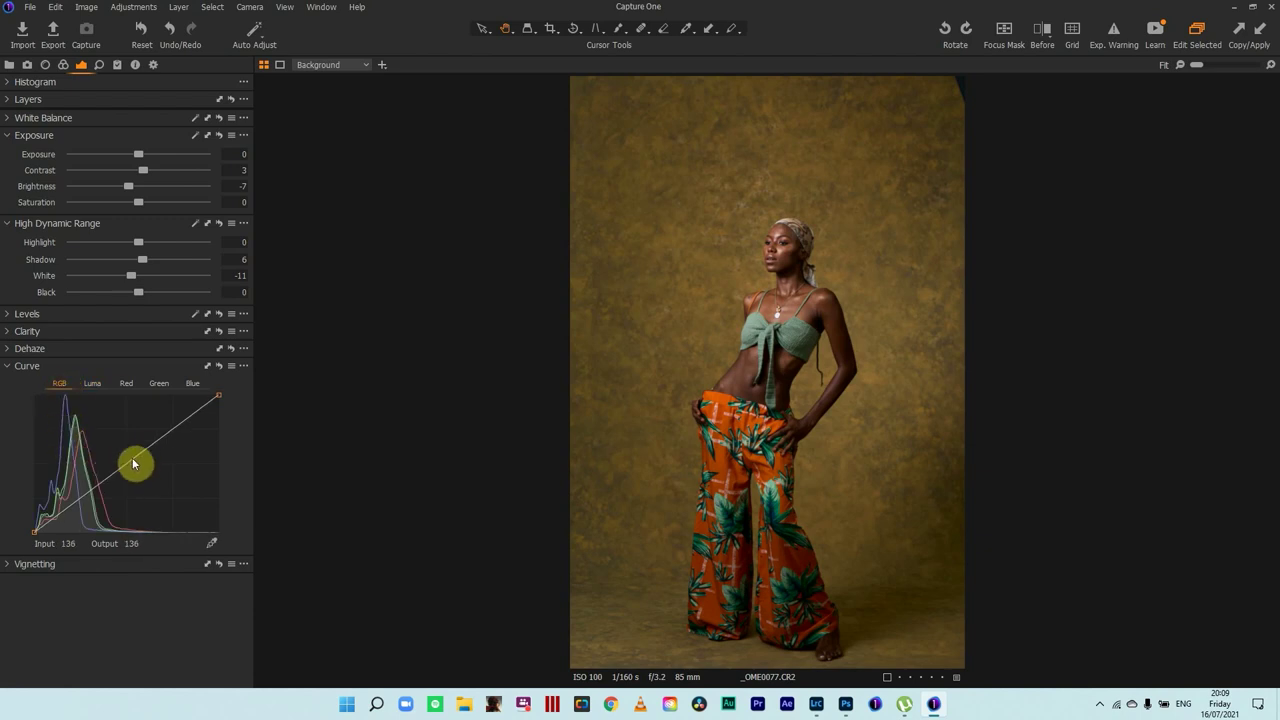
left_click(125, 460)
left_click_drag(125, 460, 267, 628)
left_click(92, 386)
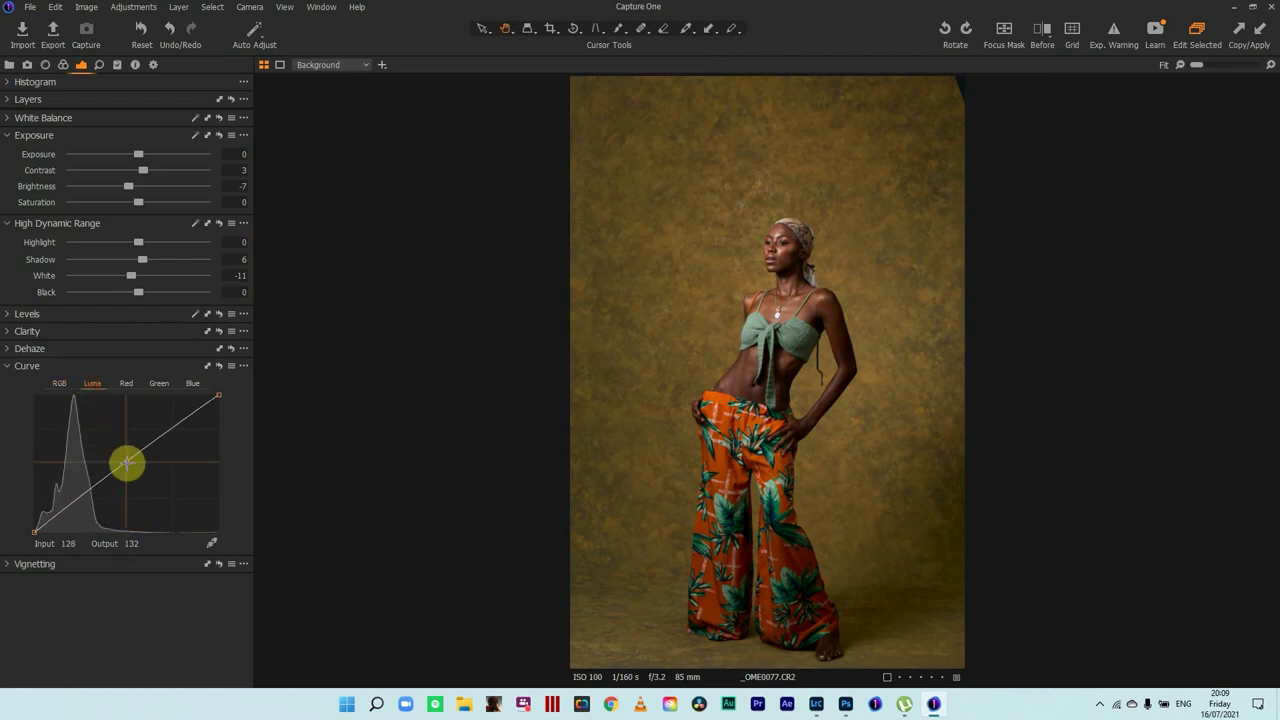
Lift the Luma curve midtones (128→132) and shadows (78→80), then hide the tool panel
left_click_drag(127, 462, 124, 461)
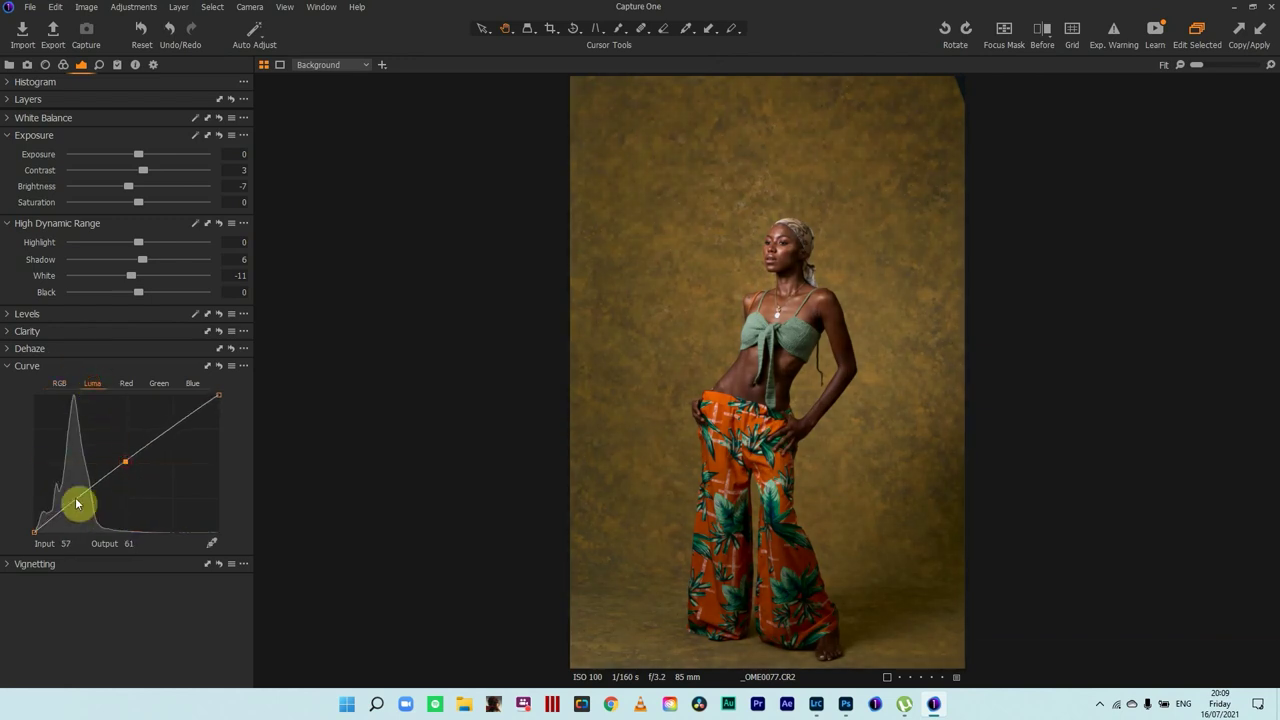
left_click_drag(77, 496, 77, 499)
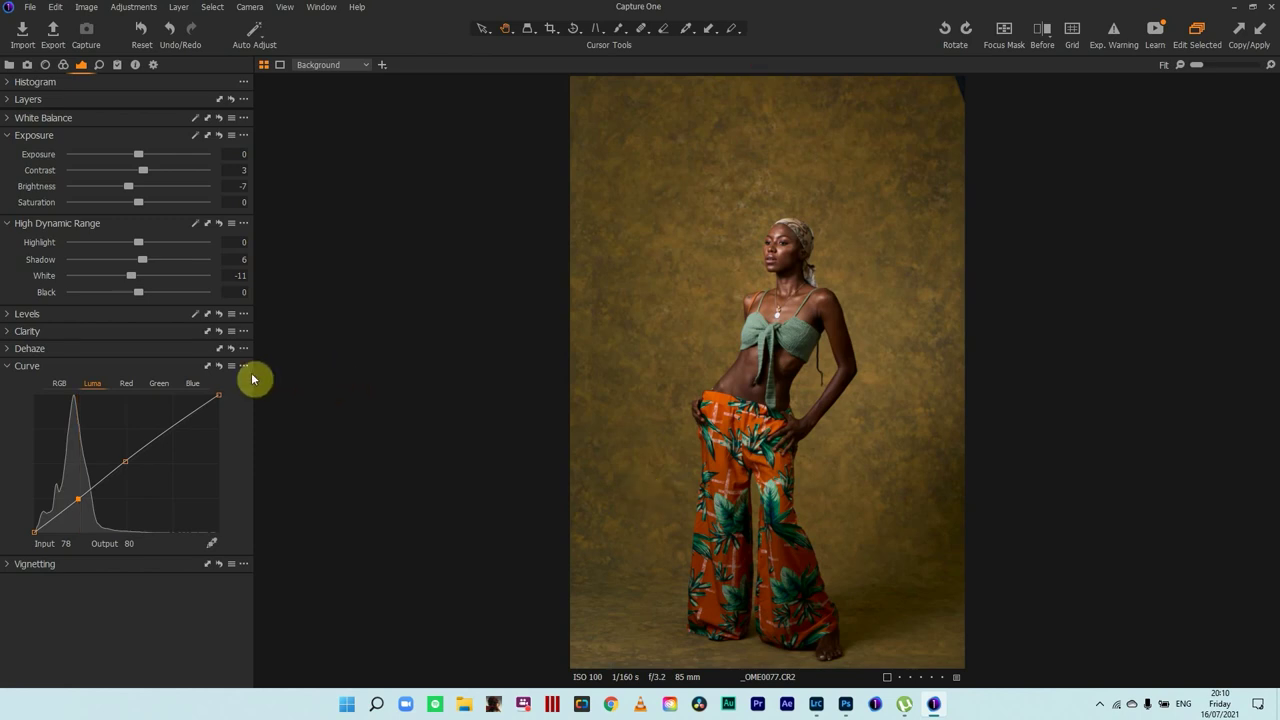
key("ctrl+t")
Place Capture One left of Lightroom and inspect the face and outfit close-up in Lightroom
key("super+Left")
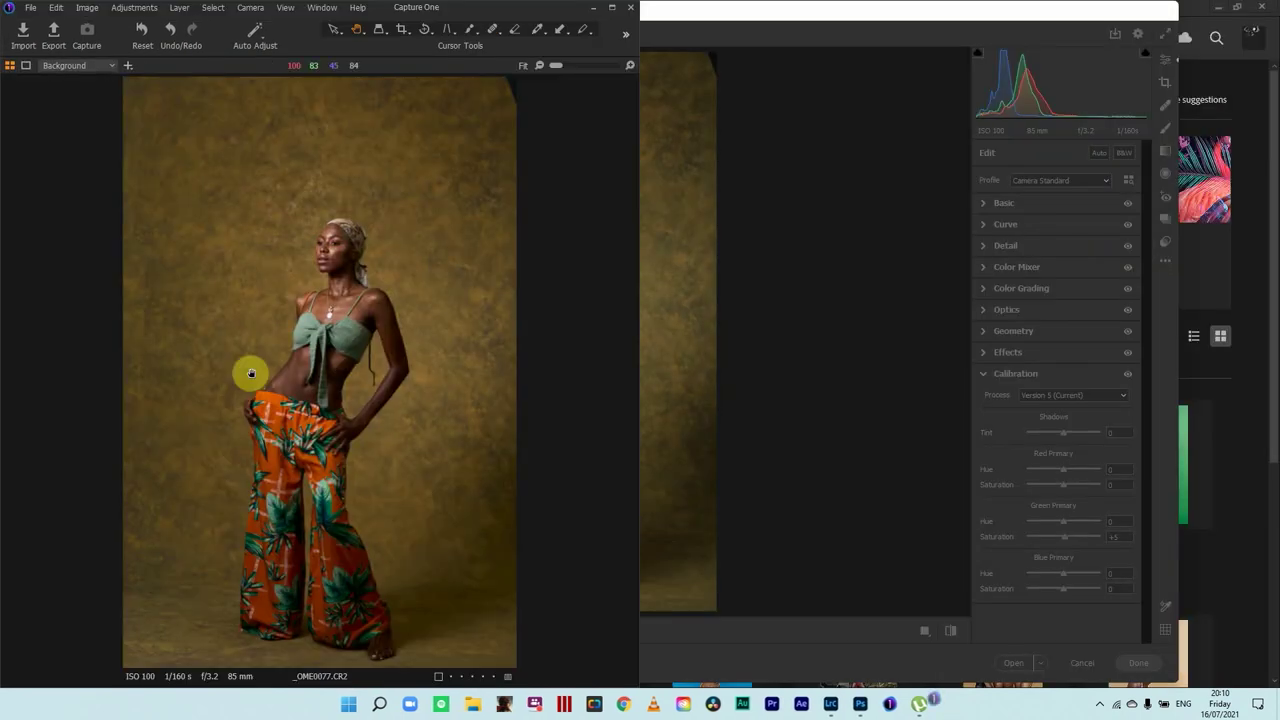
left_click(817, 343)
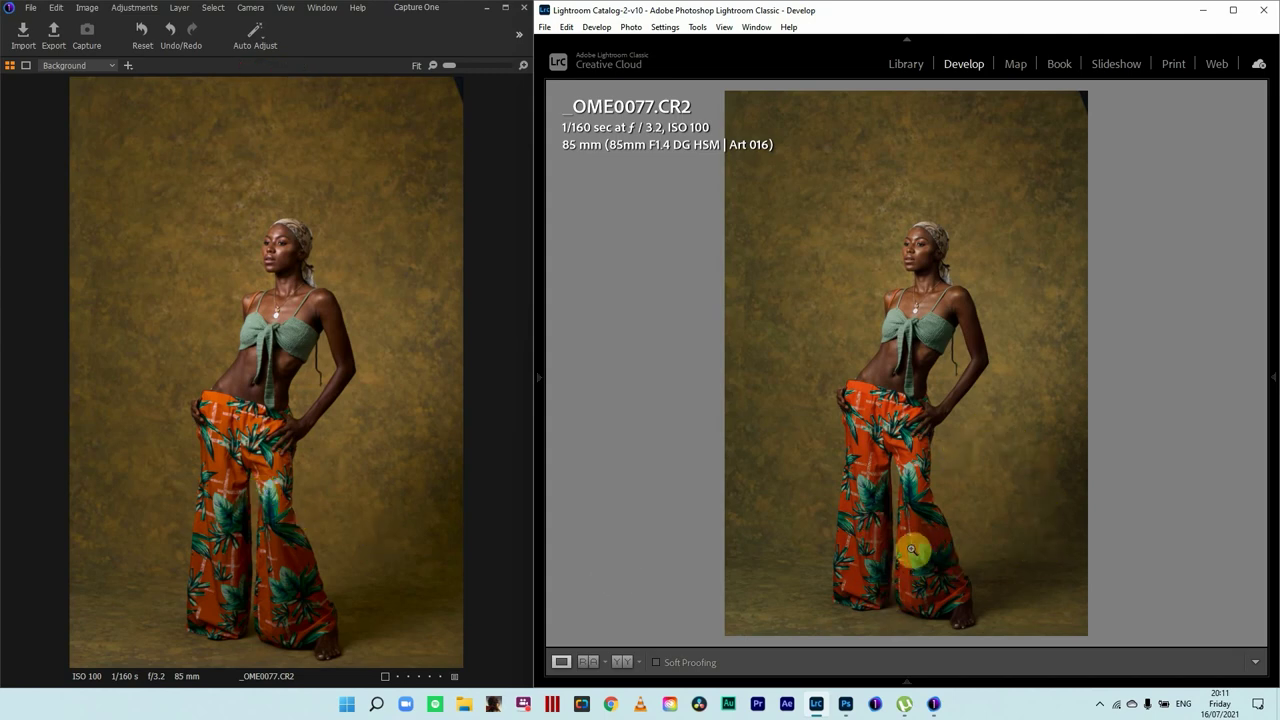
left_click_drag(943, 260, 902, 297)
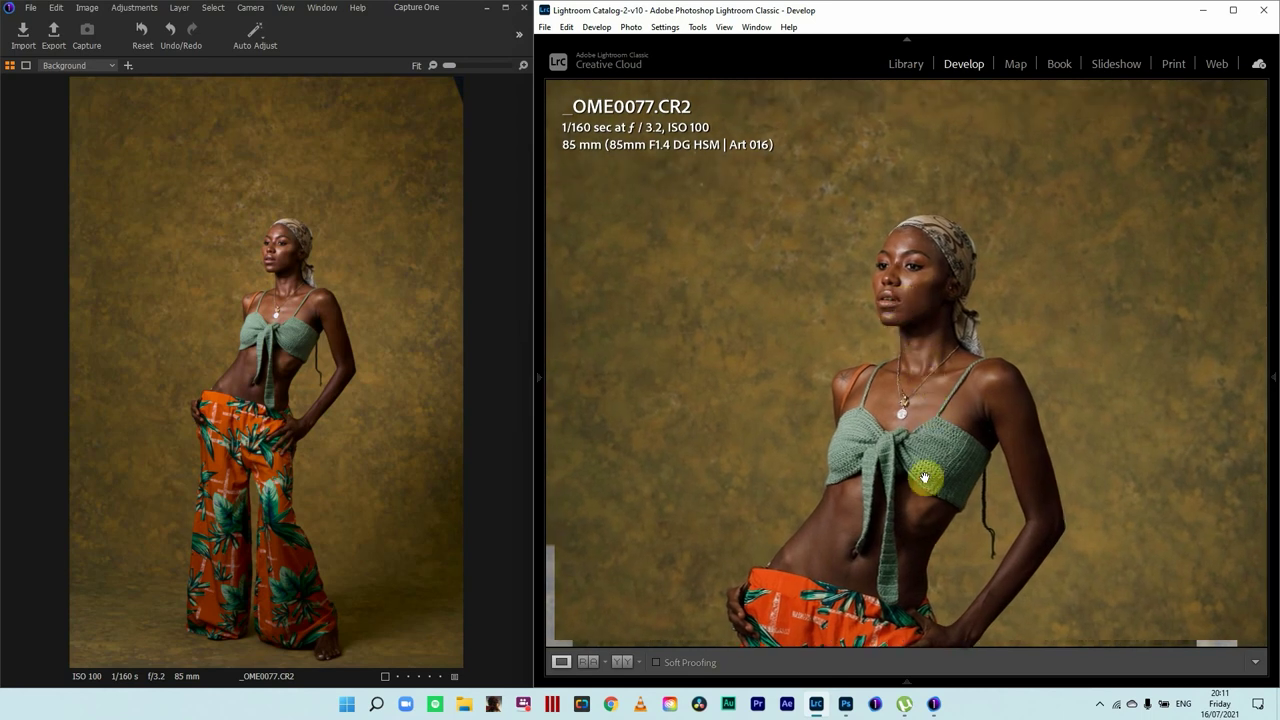
left_click_drag(923, 477, 935, 122)
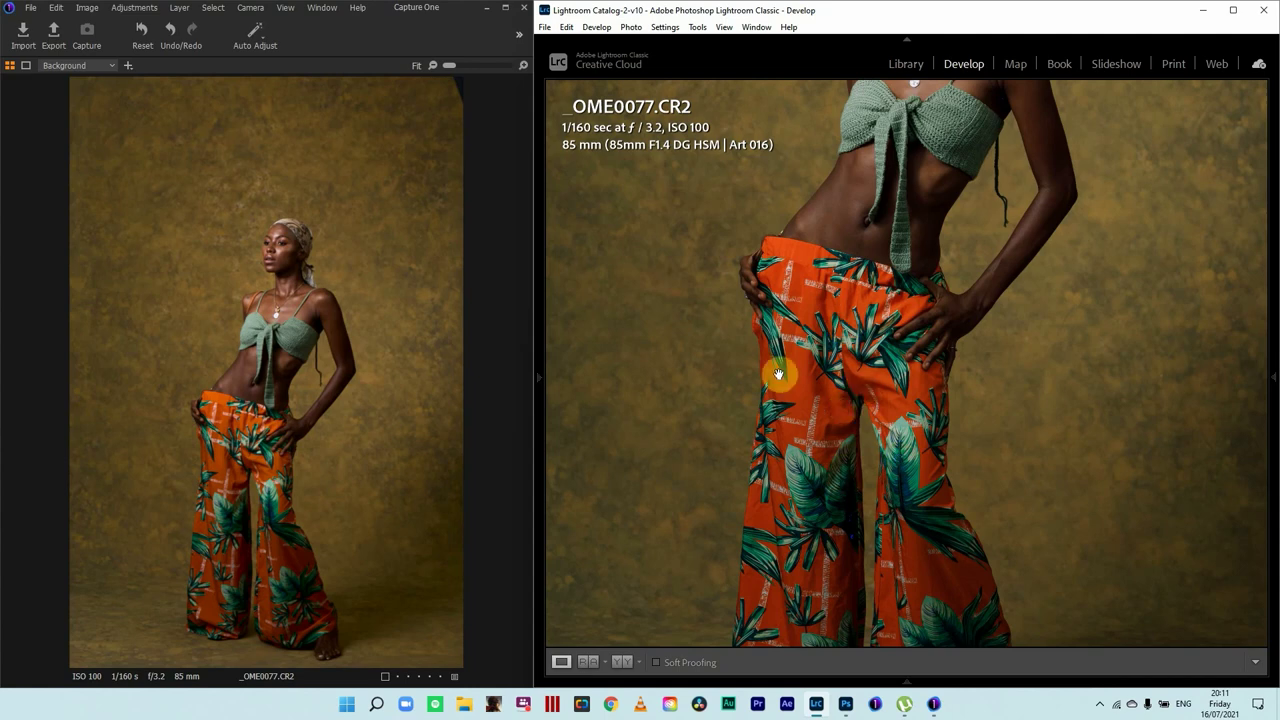
left_click(840, 394)
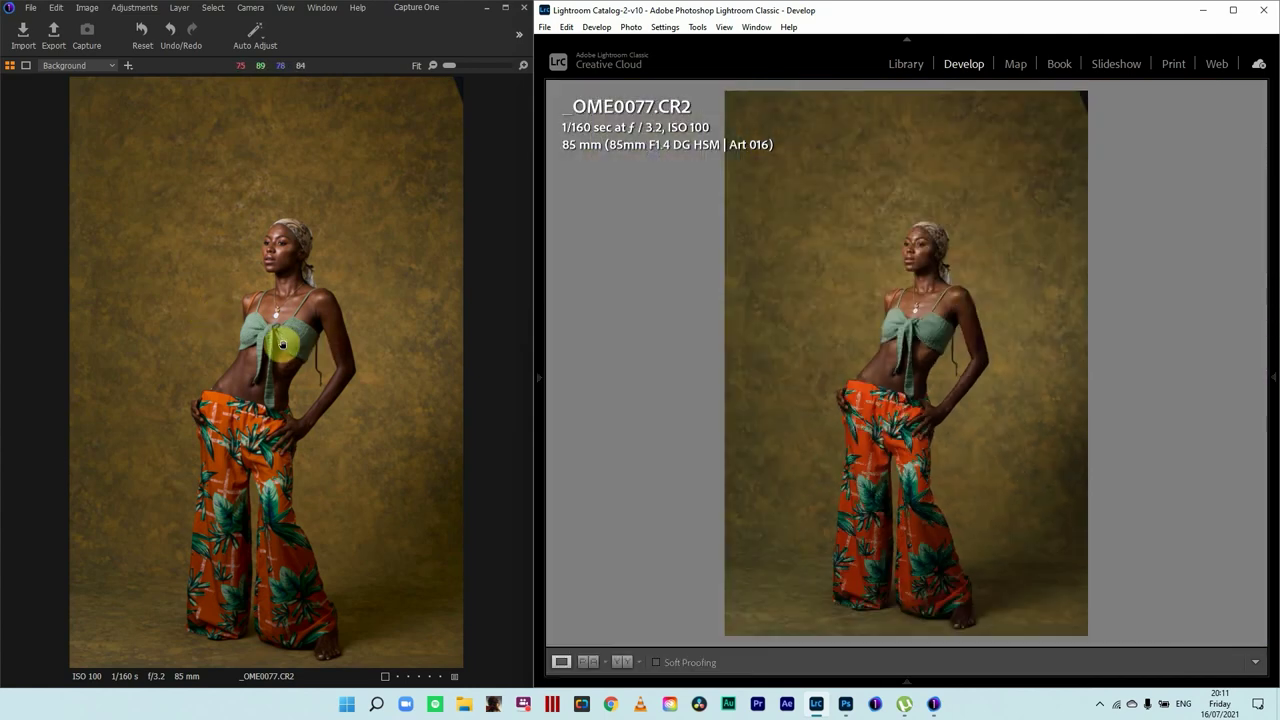
Inspect Capture One's detail at the neckline and arm, then bring up Photoshop's Camera Raw
left_click_drag(282, 345, 342, 494)
left_click_drag(331, 375, 207, 385)
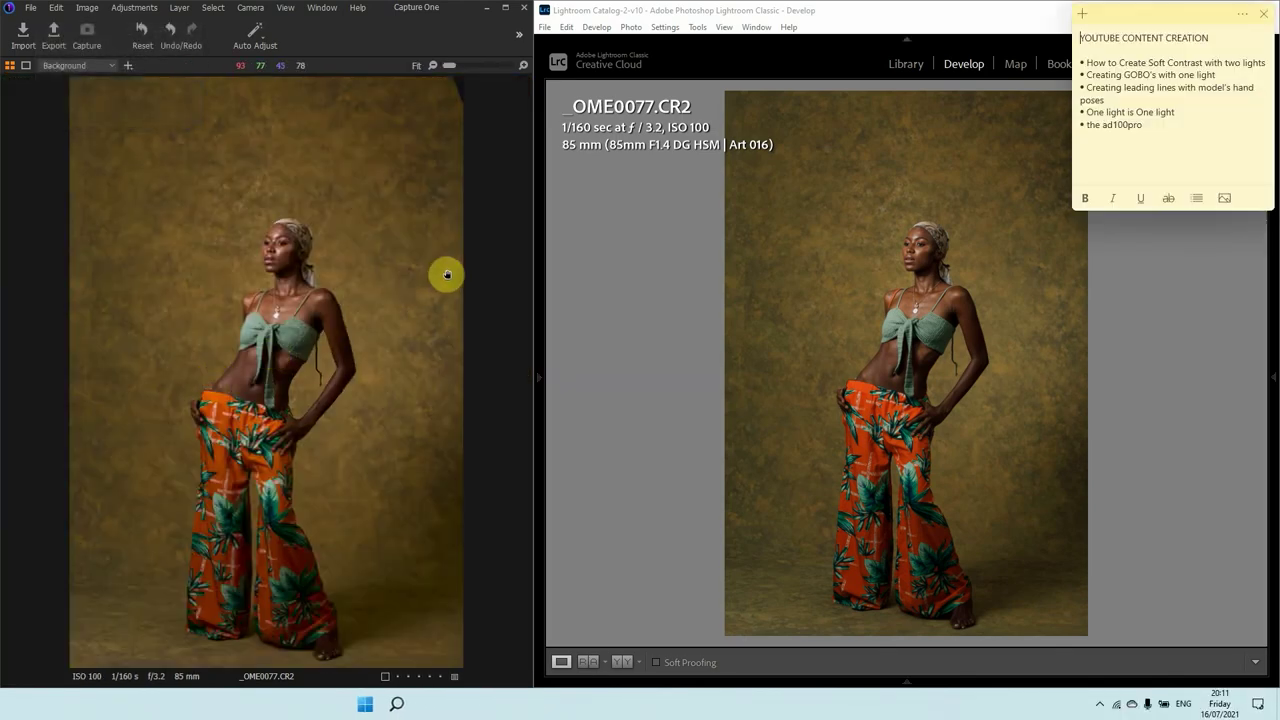
left_click(968, 33)
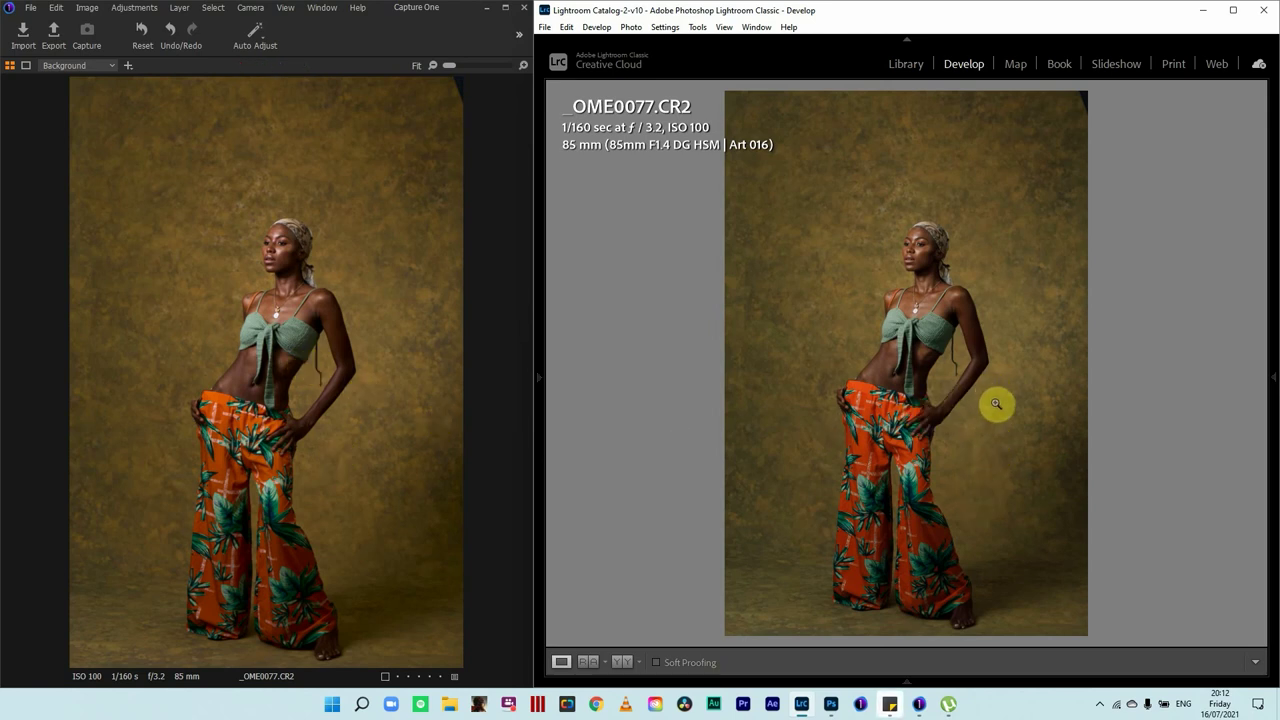
left_click(830, 706)
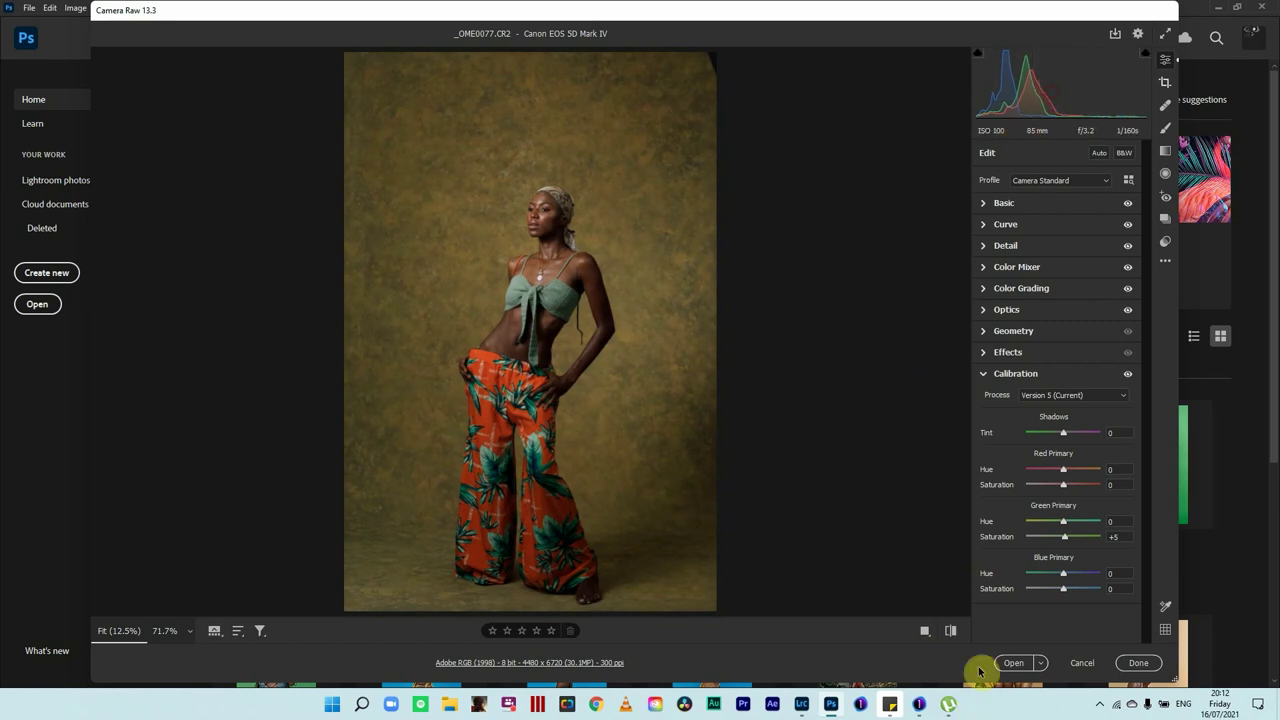
Compare Camera Raw's edit against default settings, then start cancelling the session
left_click(950, 631)
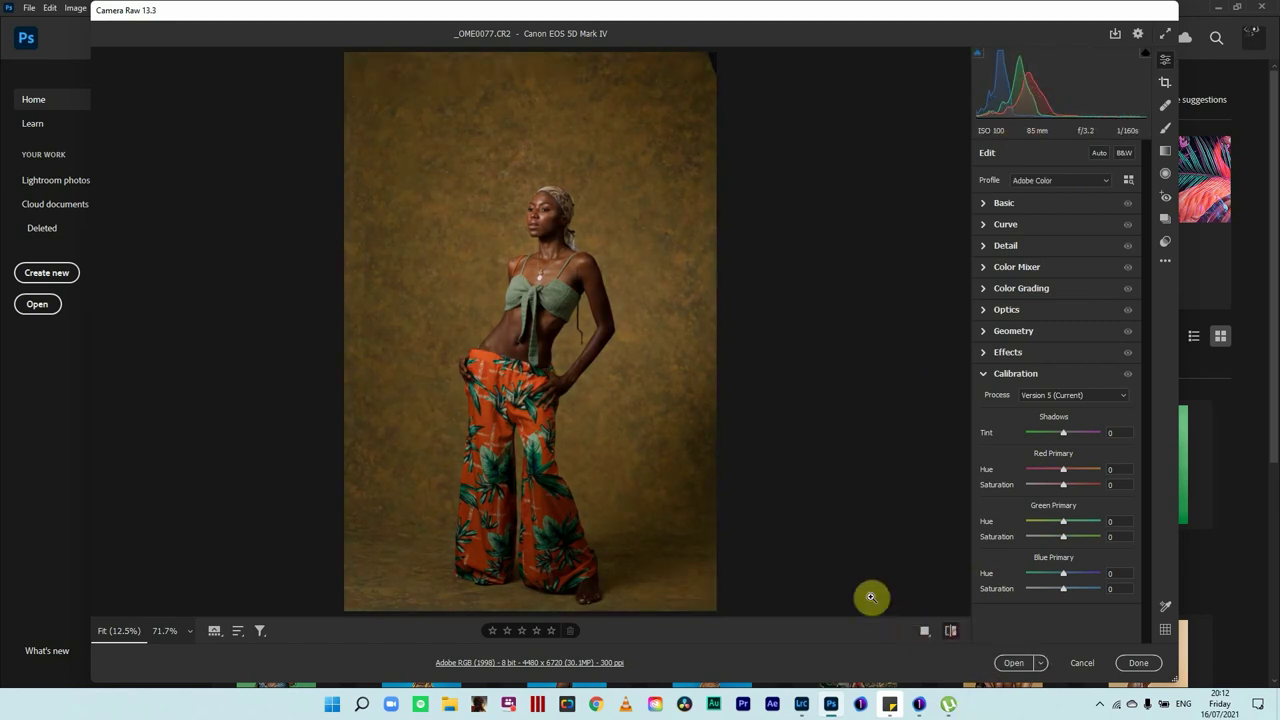
left_click(951, 631)
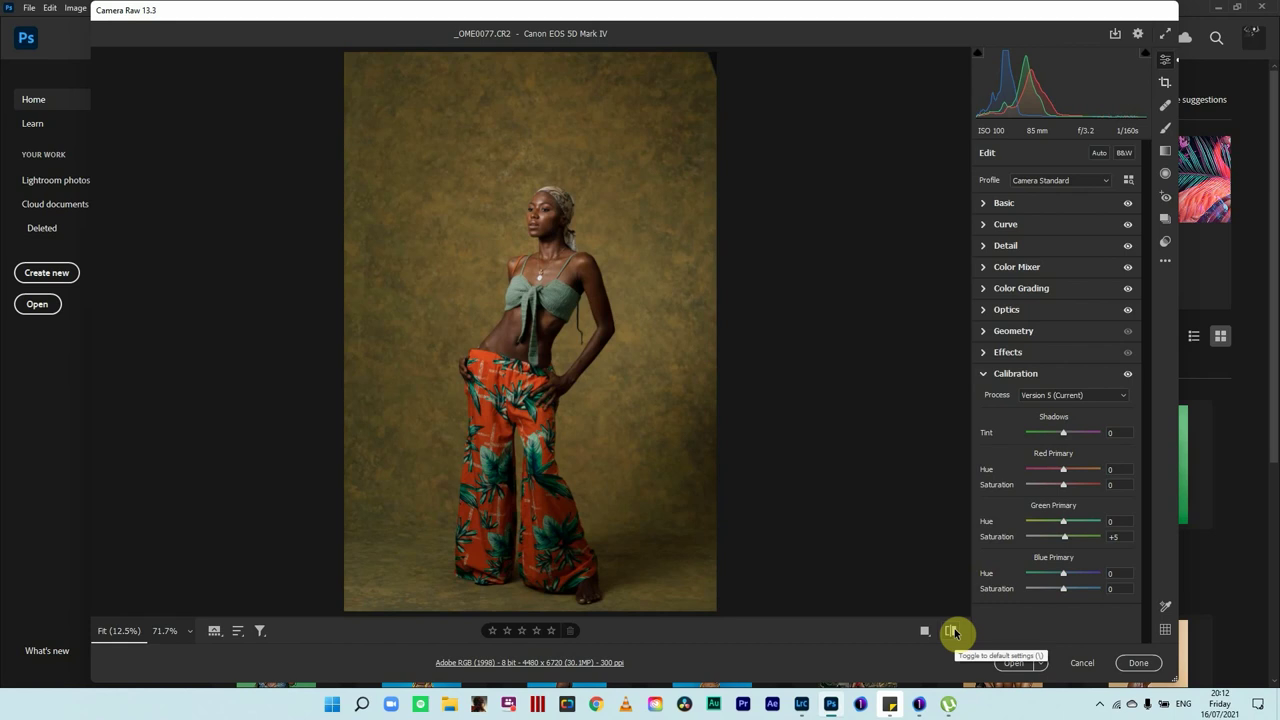
left_click(1082, 662)
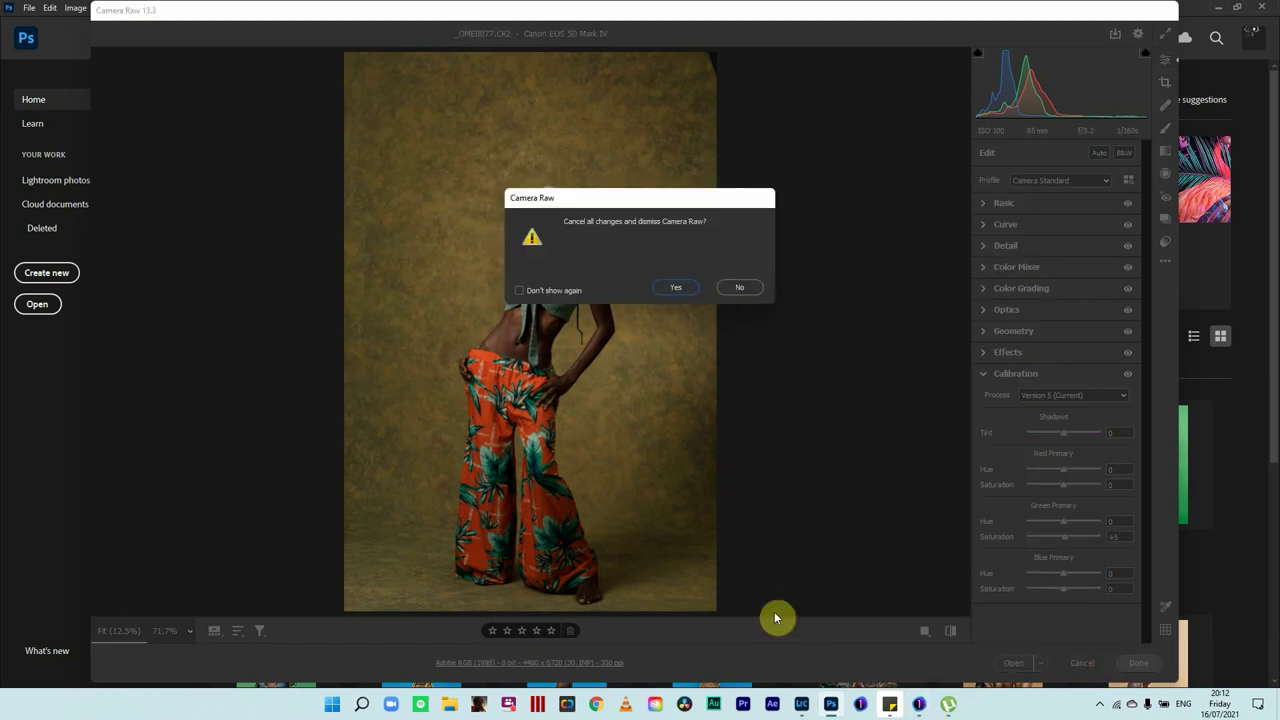
Put Lightroom Classic away and bring Capture One forward with the same photo
left_click(803, 708)
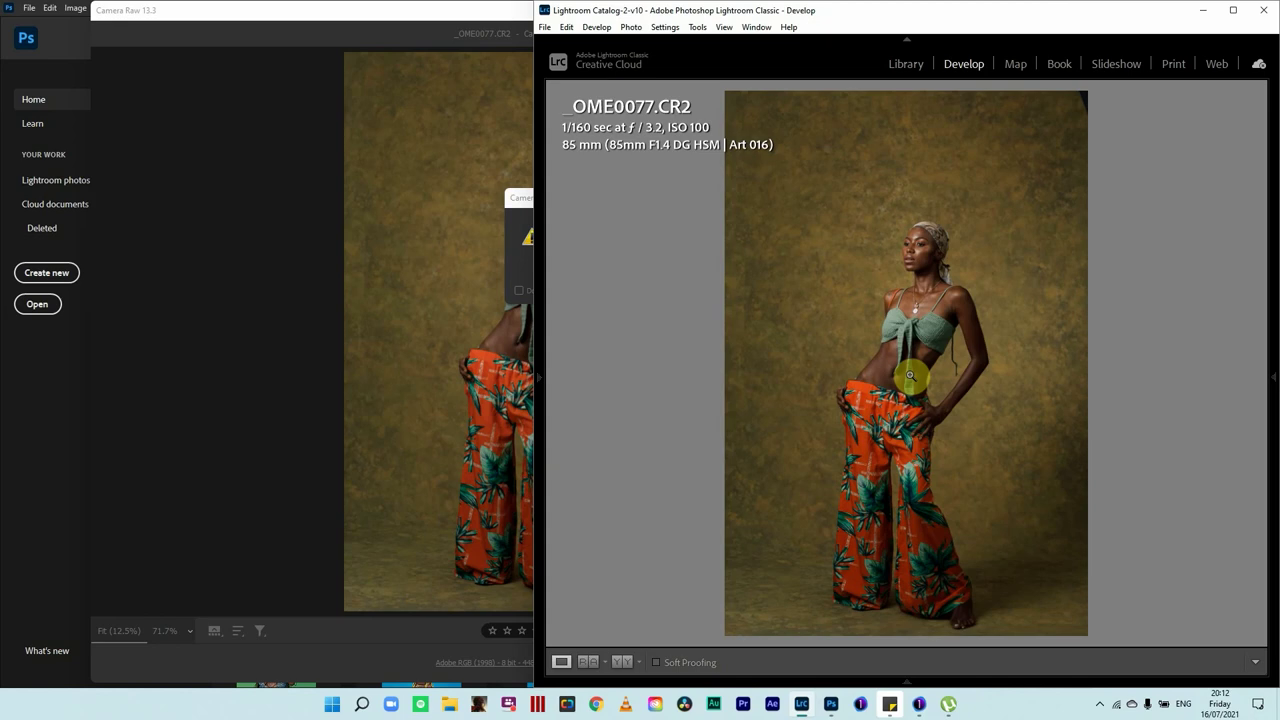
left_click(1266, 14)
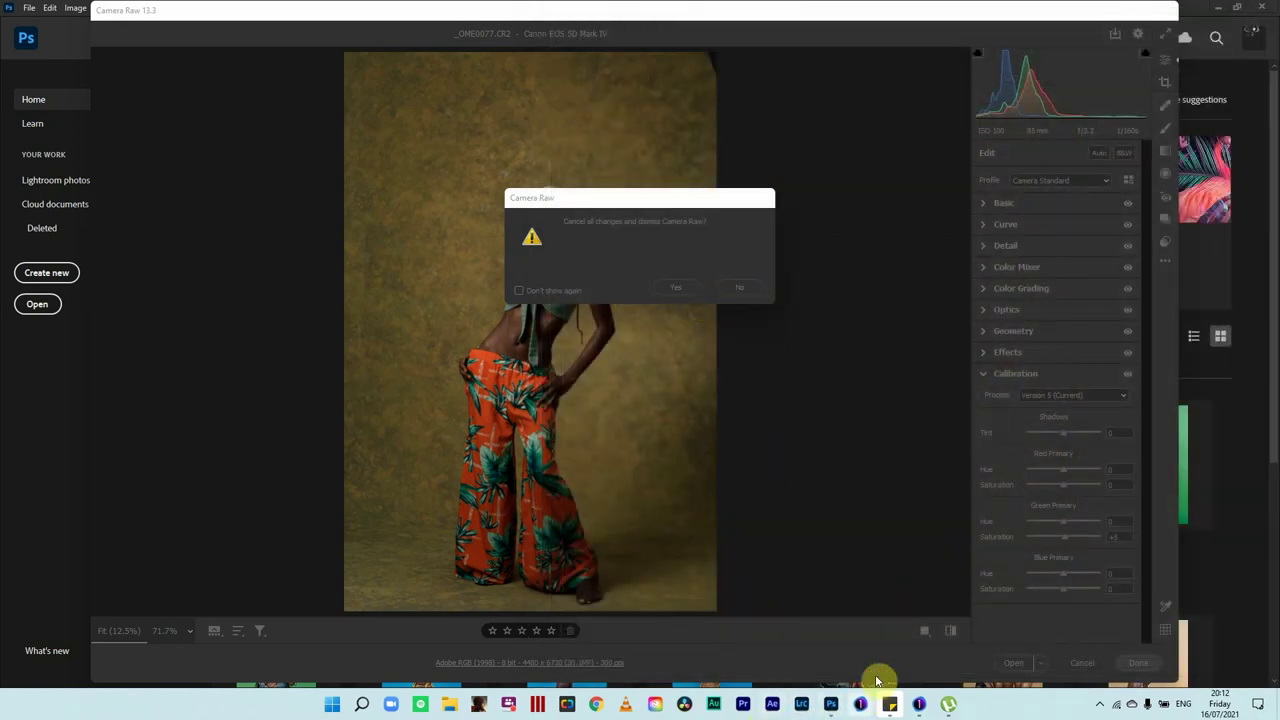
left_click(918, 705)
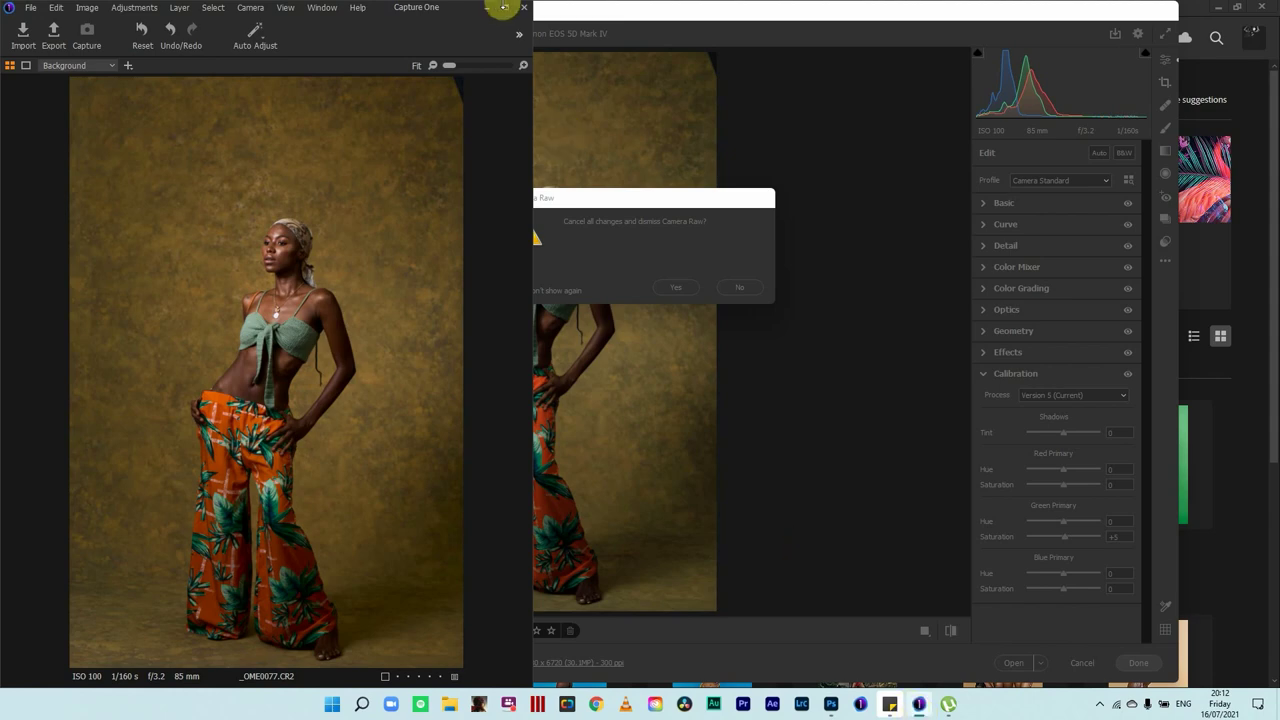
Maximise Capture One and sweep a Before/After split divider across the photo
left_click(504, 8)
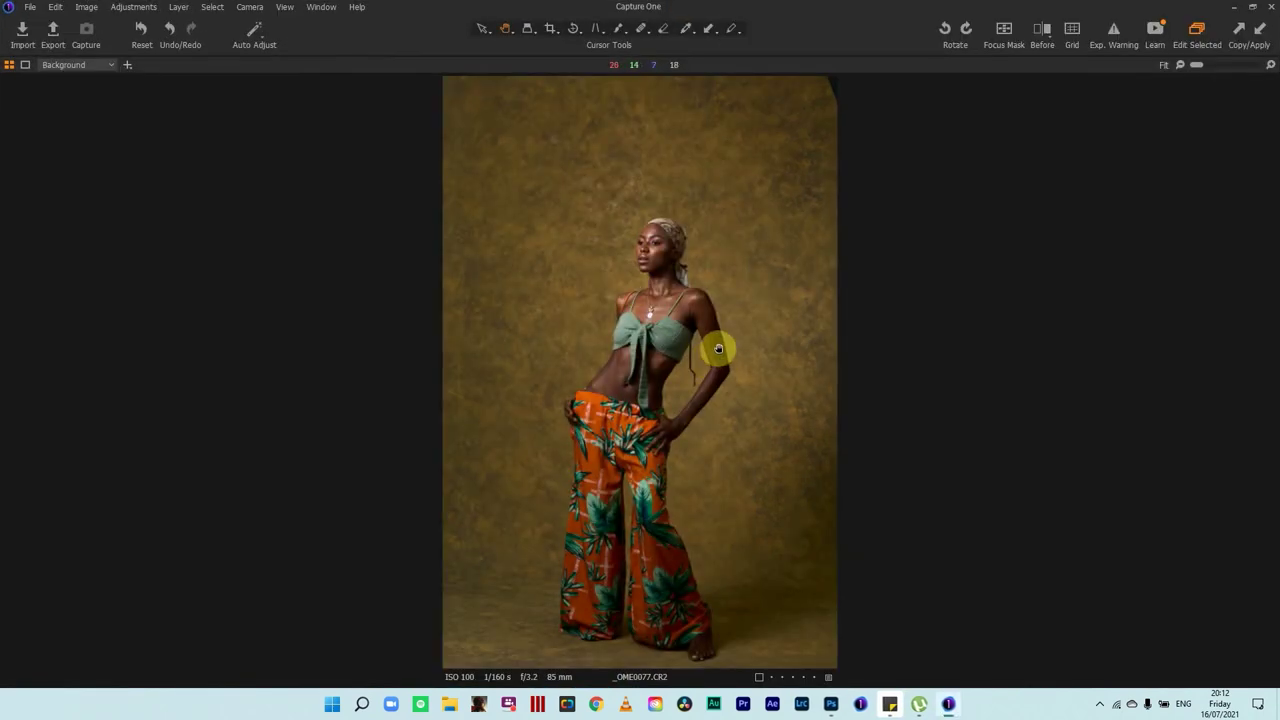
key("y")
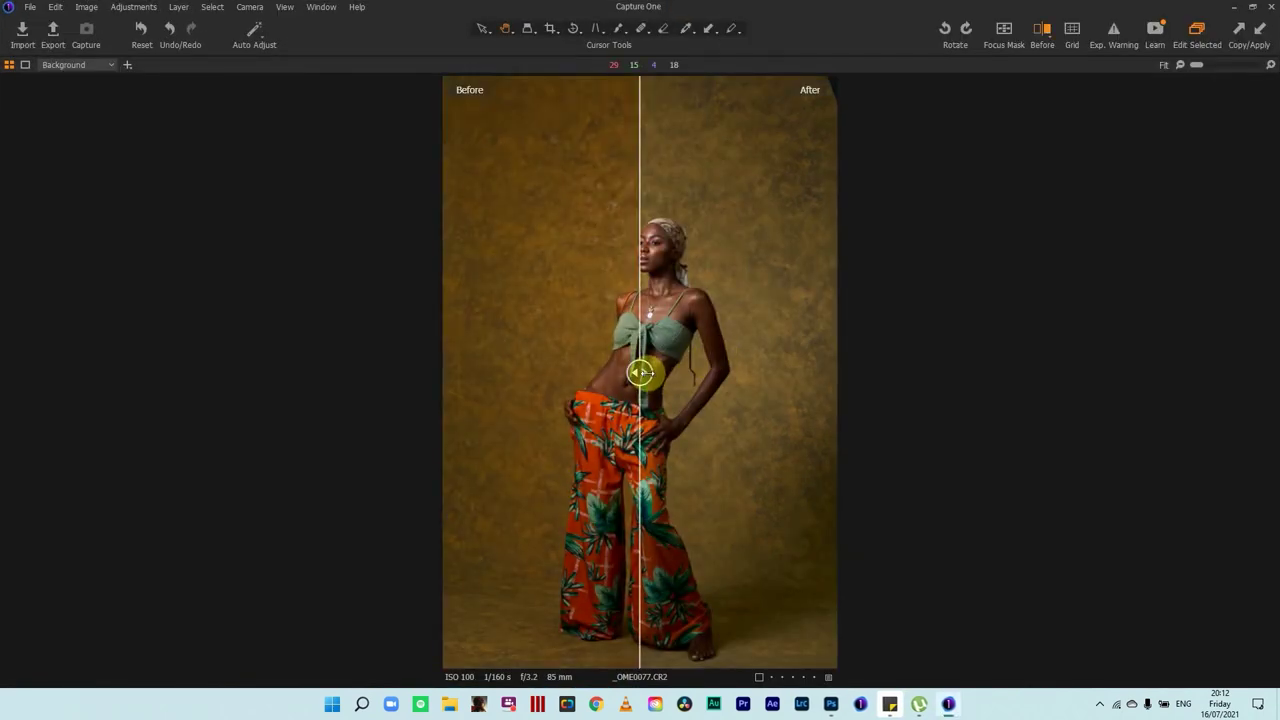
left_click_drag(640, 372, 997, 397)
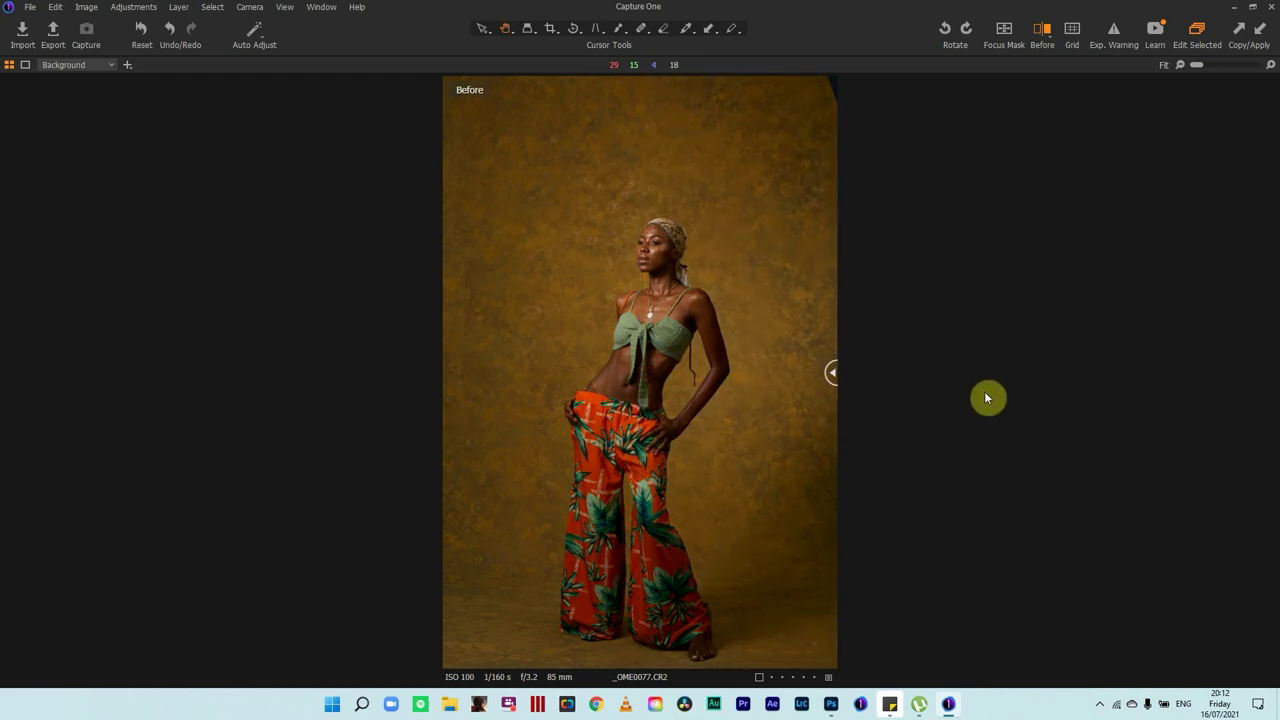
left_click_drag(986, 399, 634, 352)
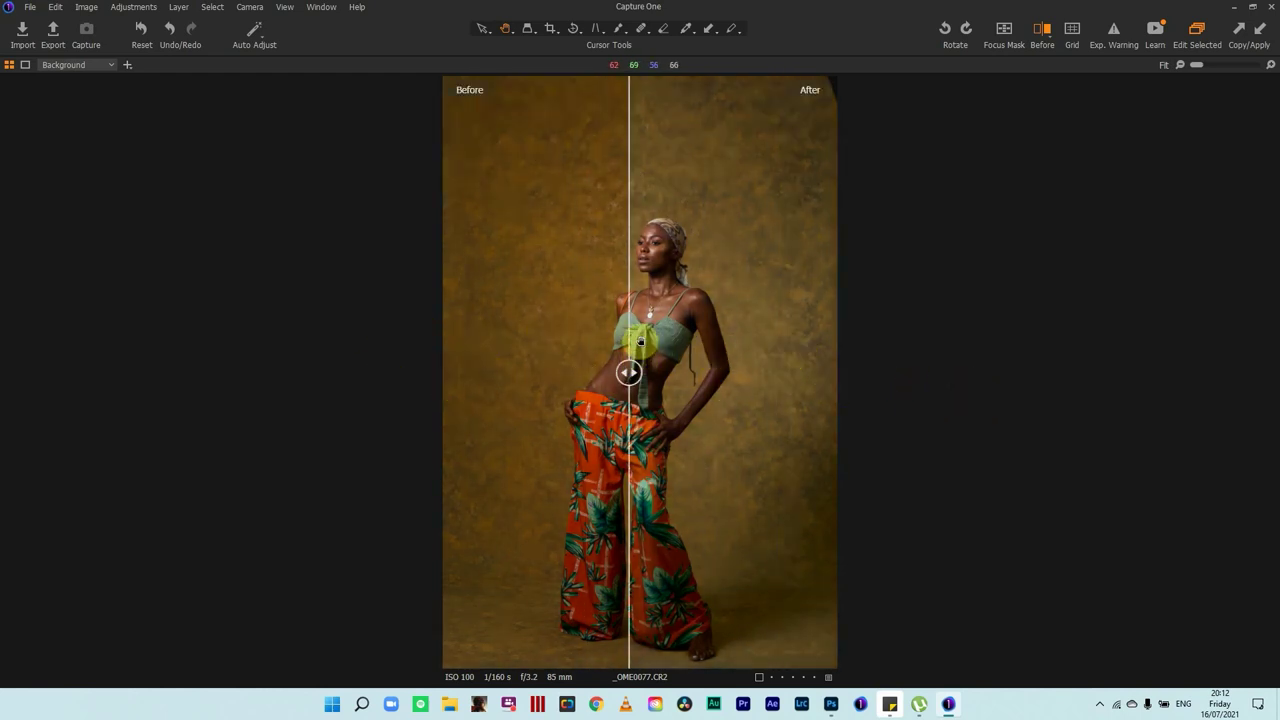
key("ctrl+shift+b")
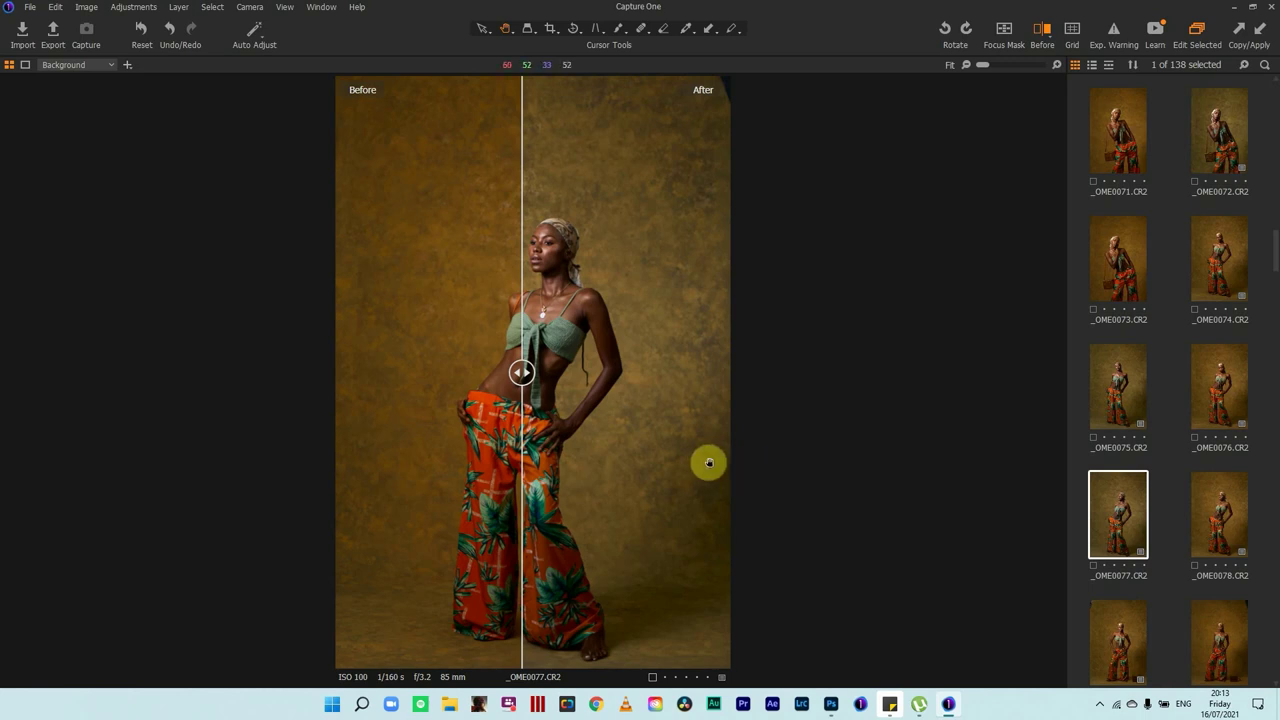
Close Photoshop's Camera Raw without saving changes, then return to Capture One
left_click(831, 704)
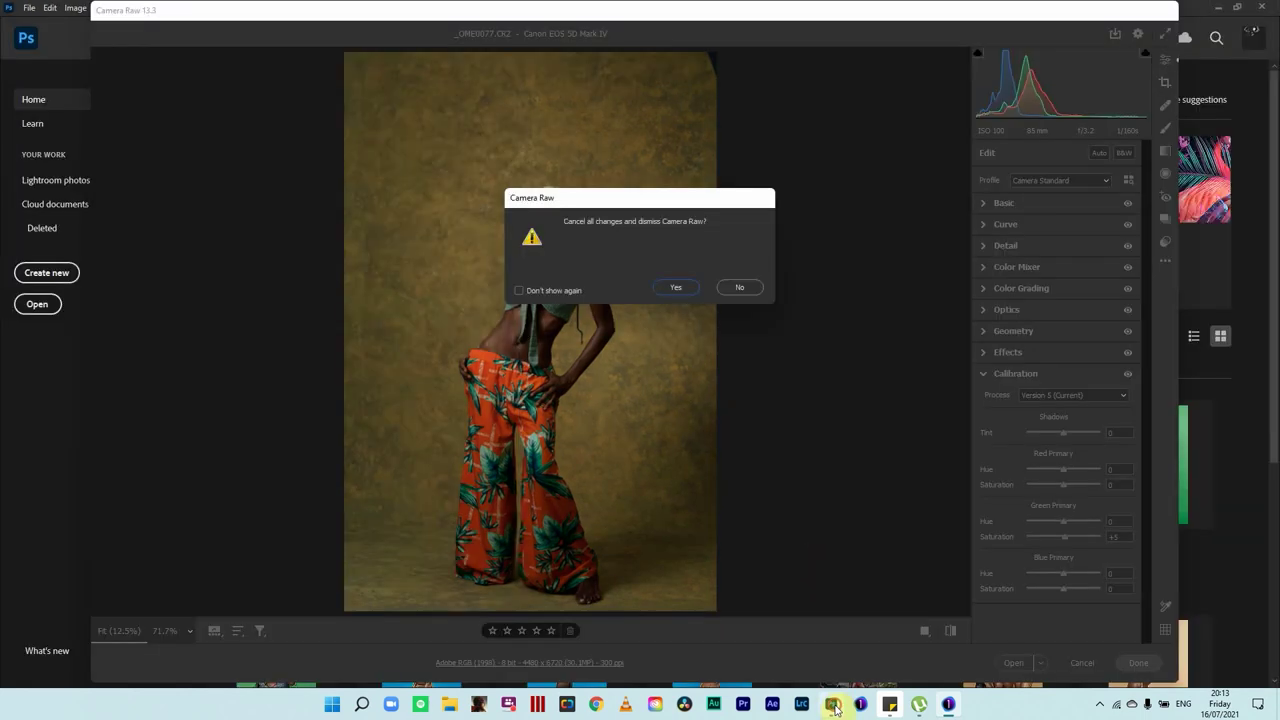
left_click(750, 287)
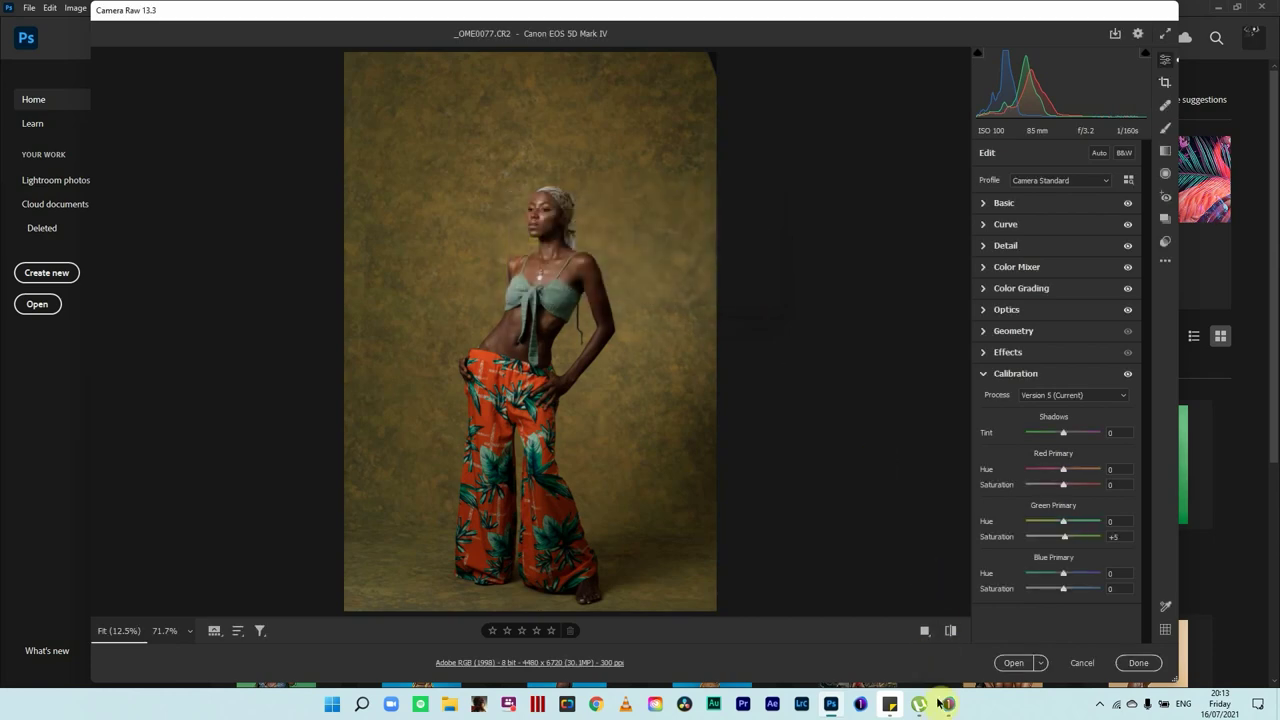
left_click(1064, 665)
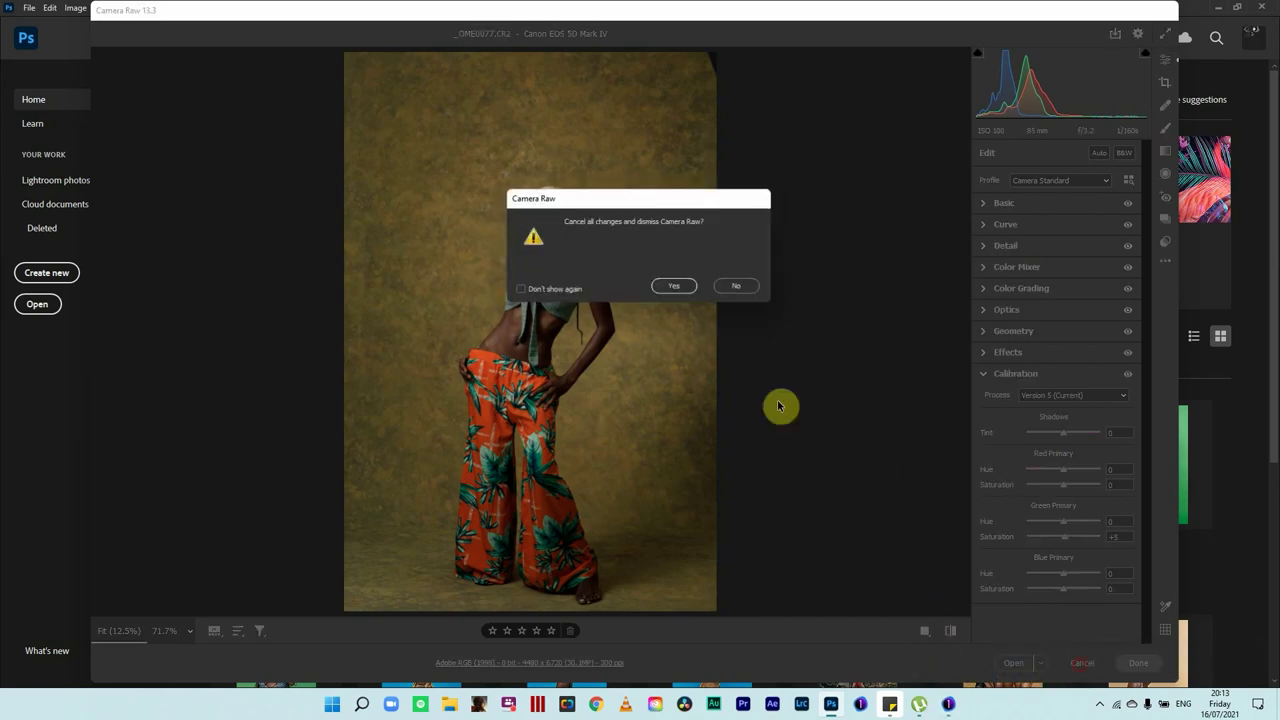
left_click(671, 290)
left_click(948, 704)
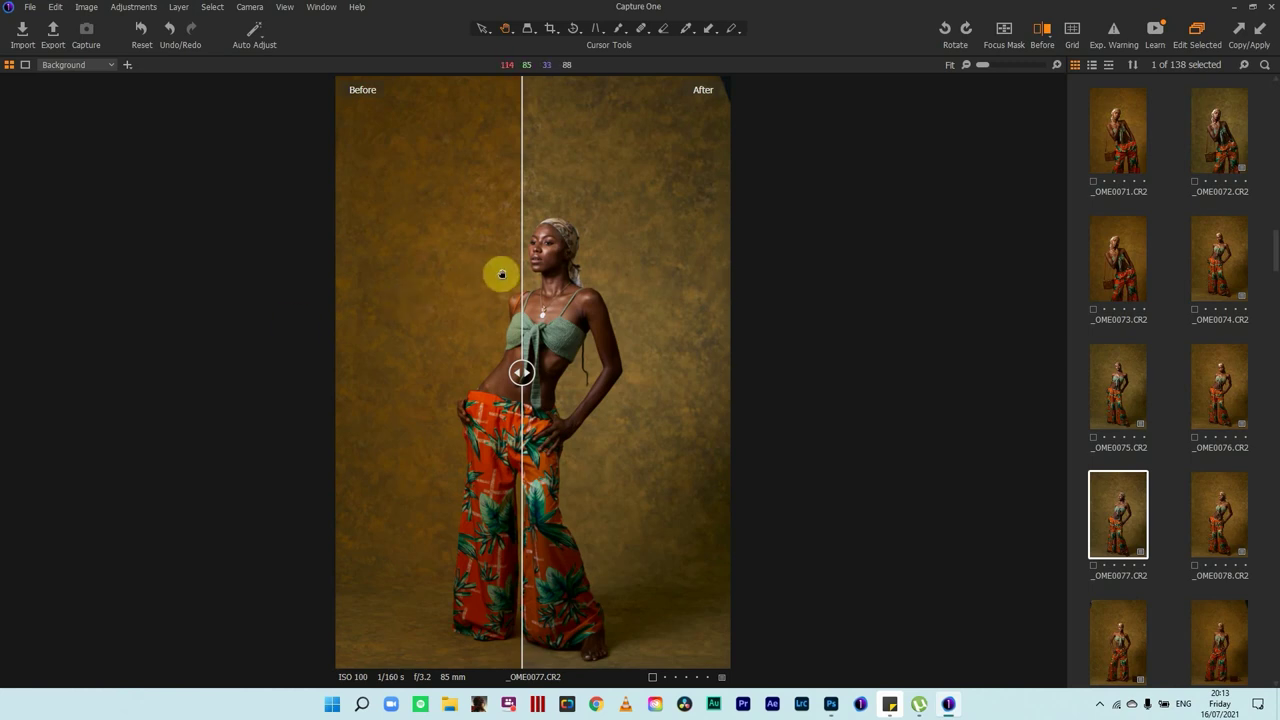
Show the adjustment tools, hide the thumbnail browser and reposition the before/after divider
key("ctrl+t")
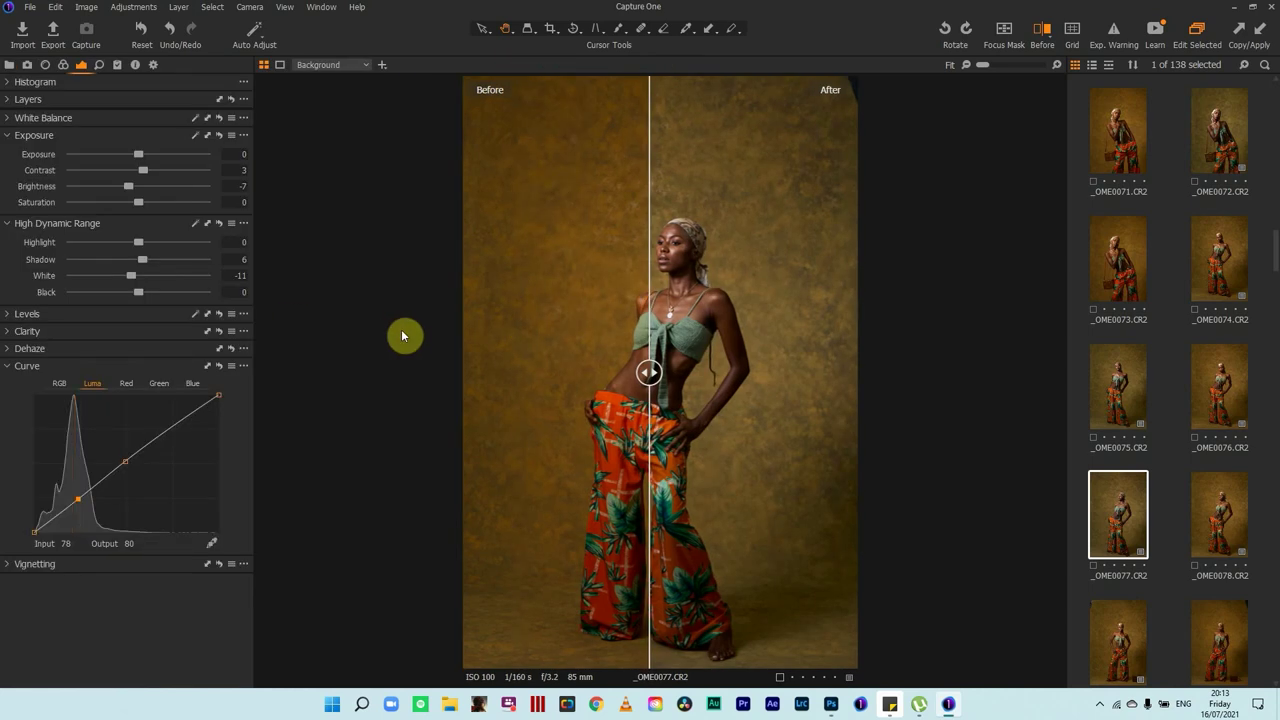
key("ctrl+t")
key("ctrl+t")
key("ctrl+b")
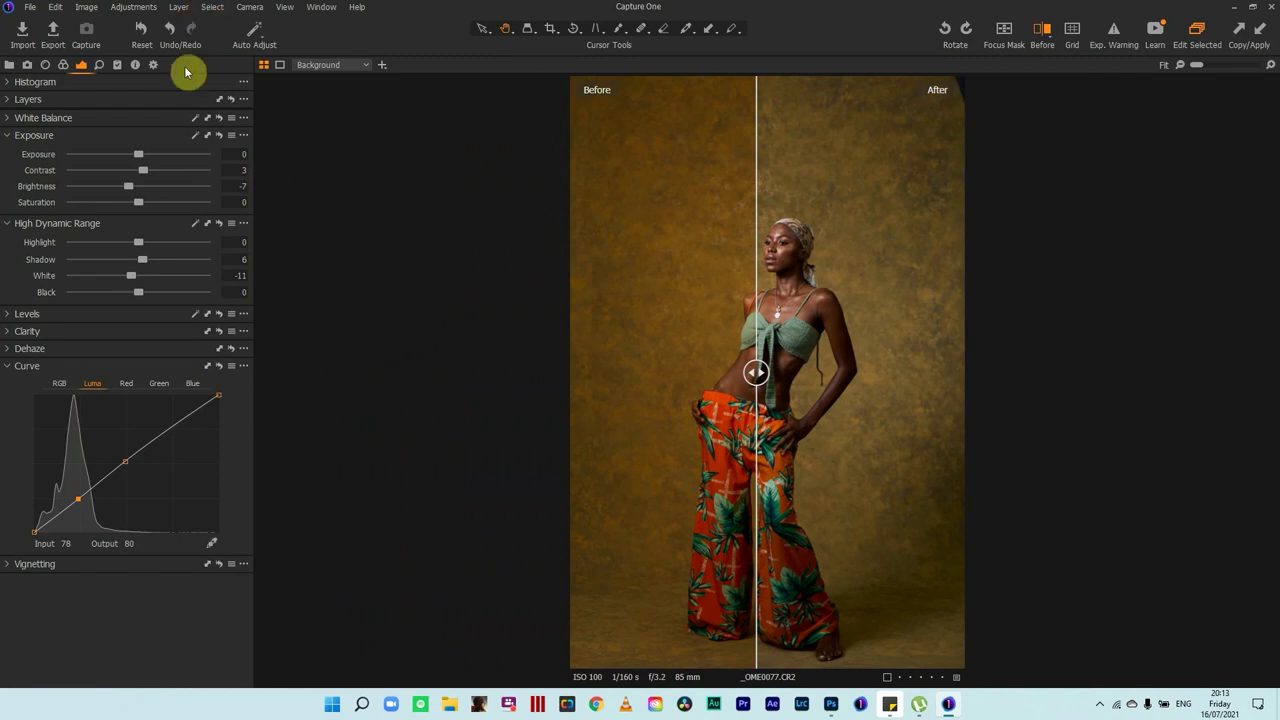
left_click_drag(755, 370, 629, 357)
Lower the orange range's Lightness to -13.9 in the Basic Color Editor, then fit the photo to view
left_click(63, 64)
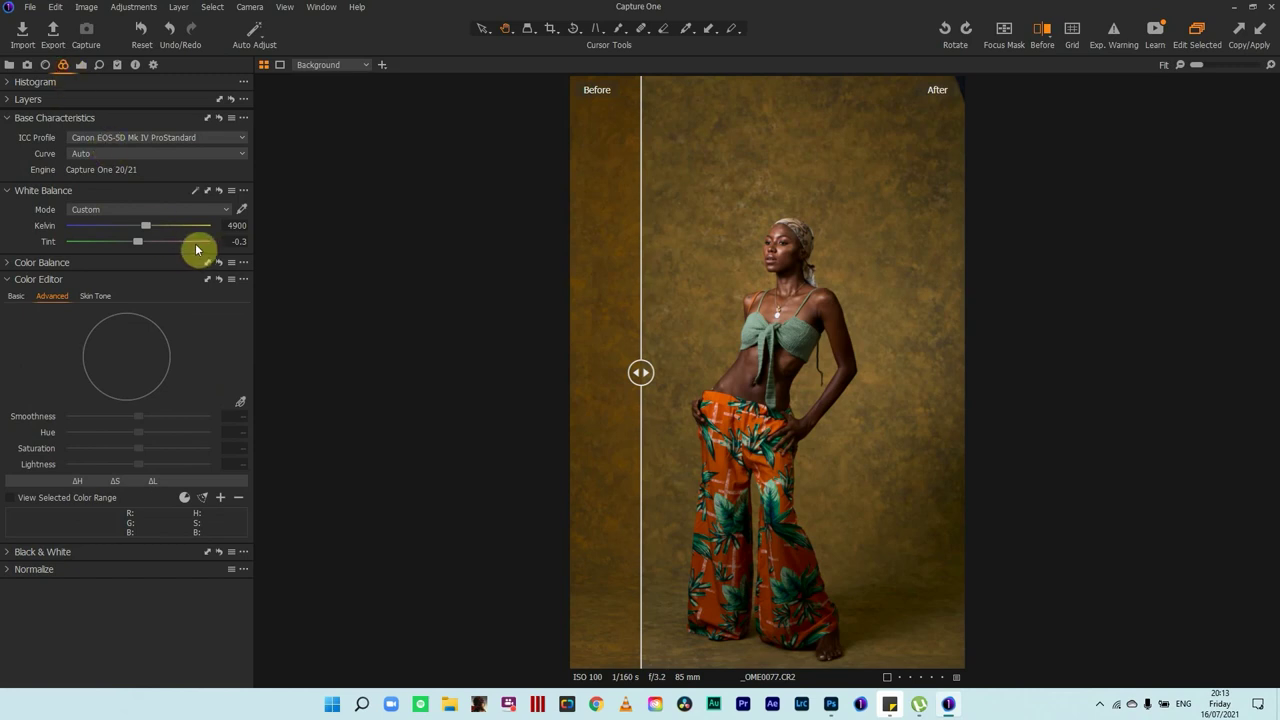
mouse_move(820, 251)
left_mouse_down()
mouse_move(689, 289)
mouse_move(811, 245)
left_mouse_up()
left_click(18, 297)
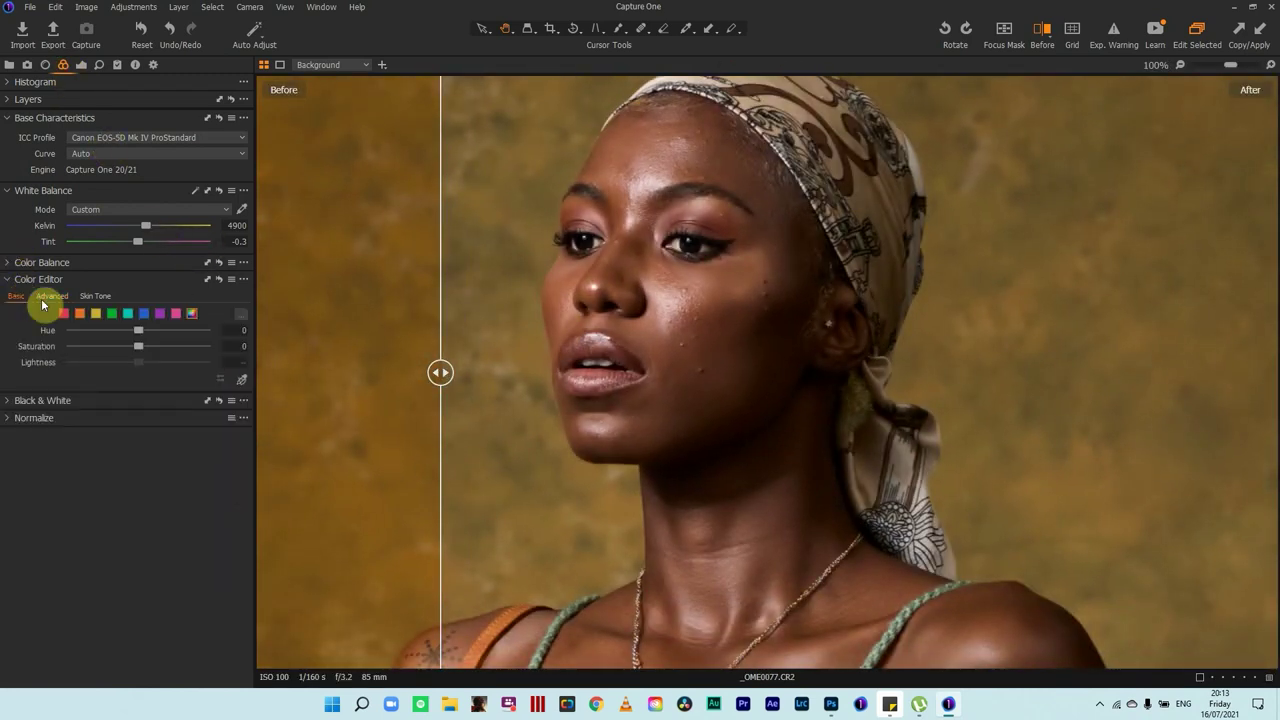
left_click(79, 313)
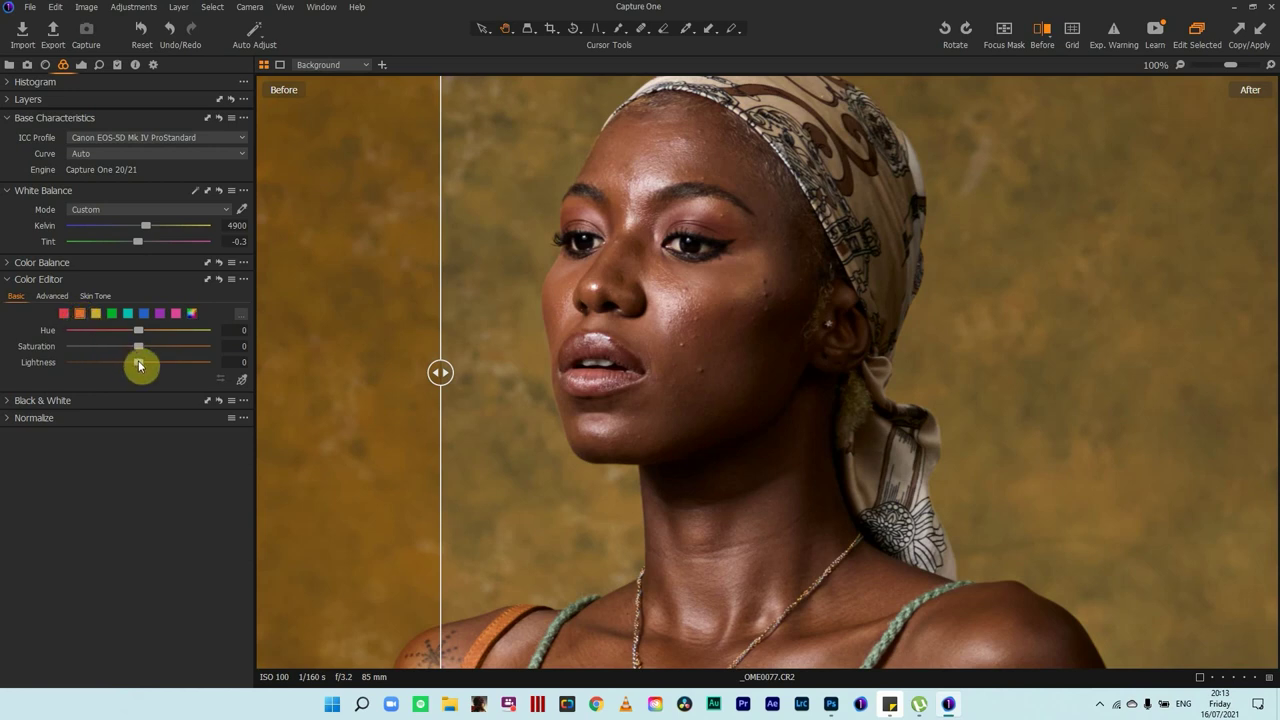
left_click_drag(141, 368, 121, 367)
double_click(714, 363)
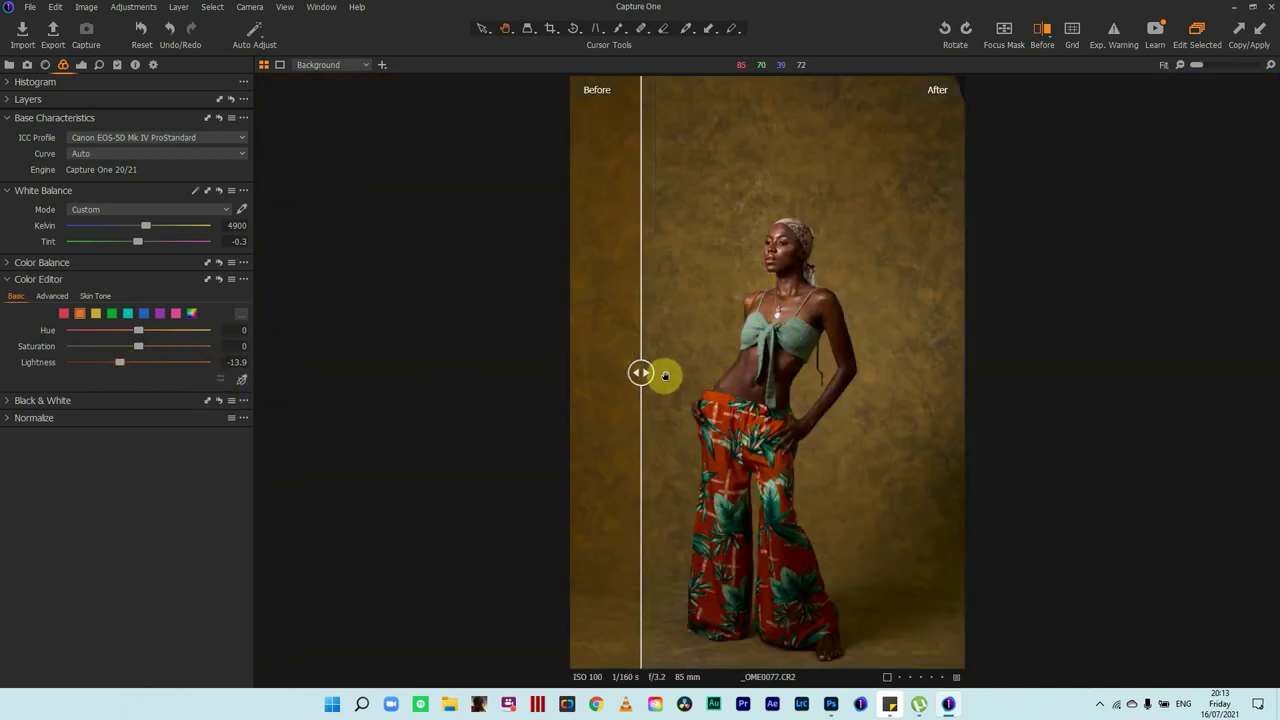
mouse_move(645, 379)
left_mouse_down()
mouse_move(766, 376)
mouse_move(938, 397)
mouse_move(634, 374)
mouse_move(989, 366)
mouse_move(497, 347)
mouse_move(666, 366)
left_mouse_up()
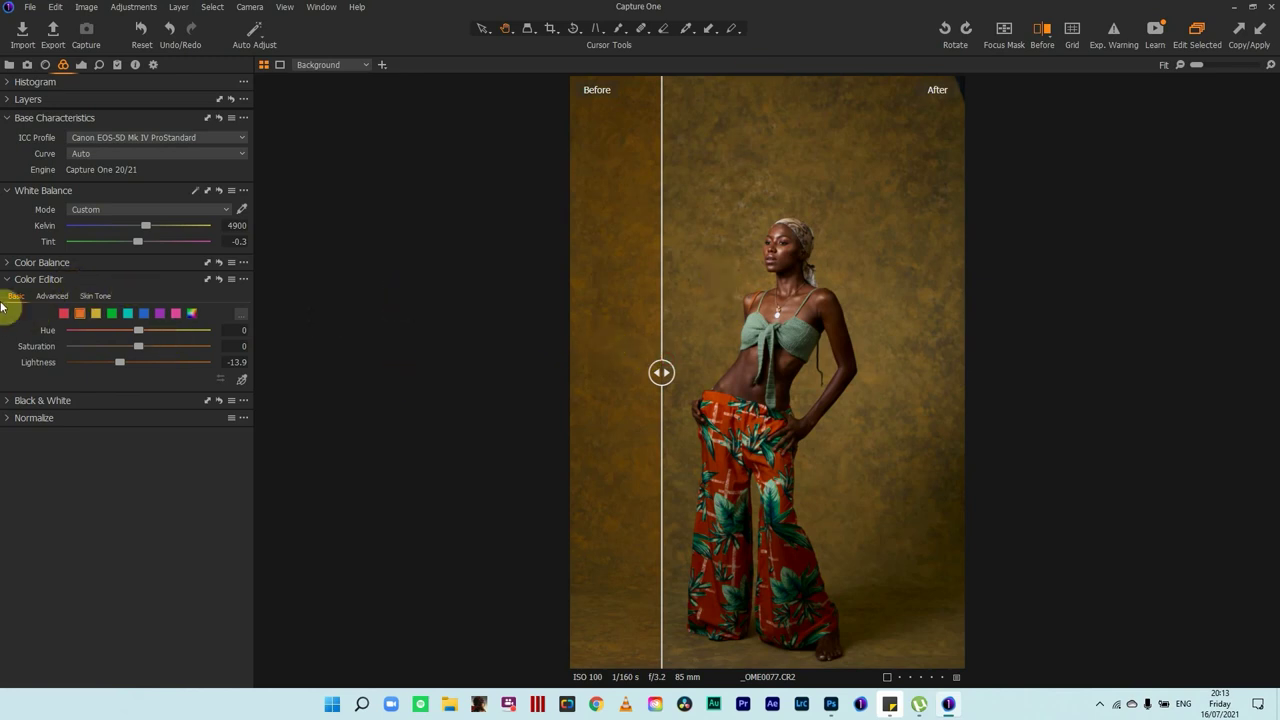
left_click(10, 265)
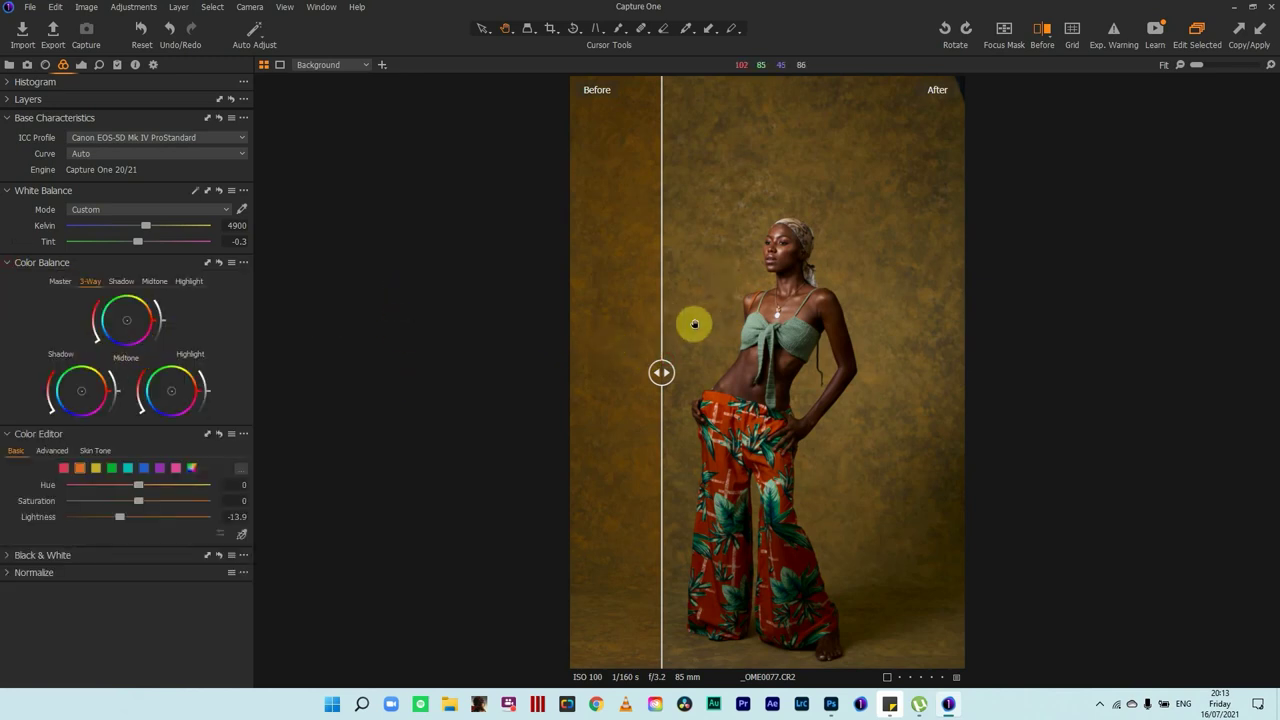
Tint the shadows toward blue and the highlights toward green in Color Balance
left_click_drag(662, 372, 628, 386)
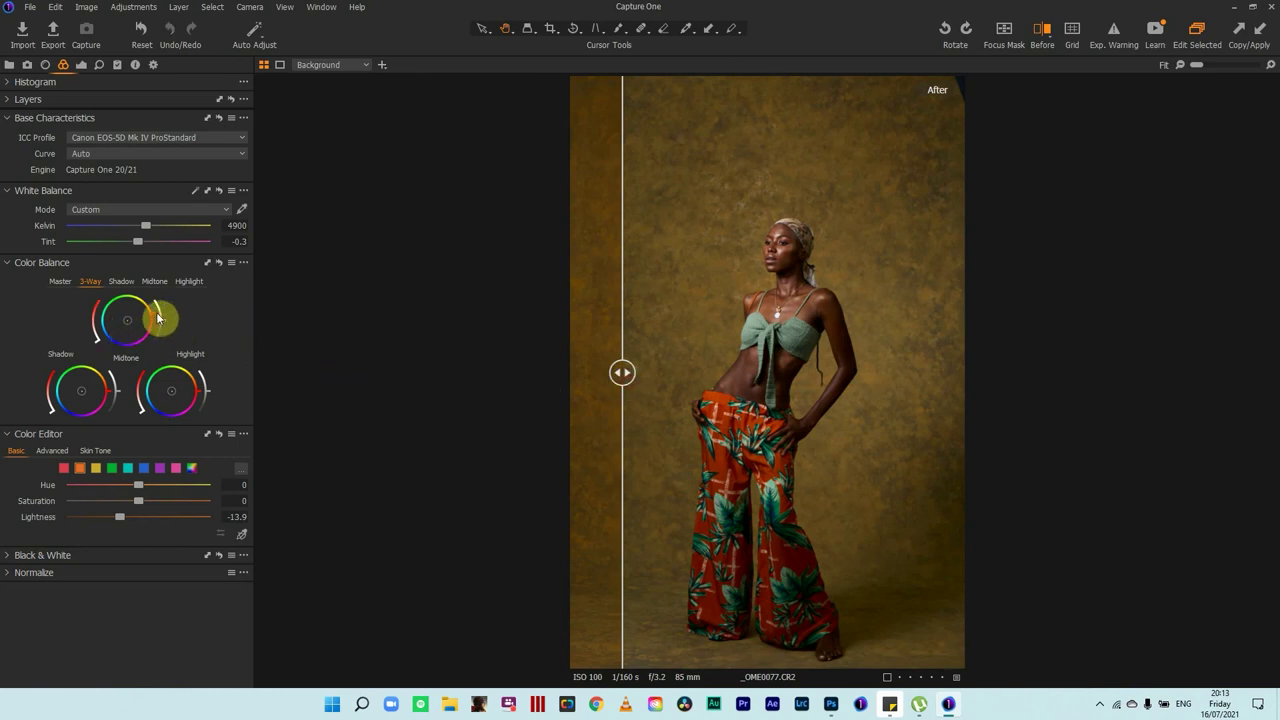
left_click_drag(157, 318, 158, 305)
left_click(159, 284)
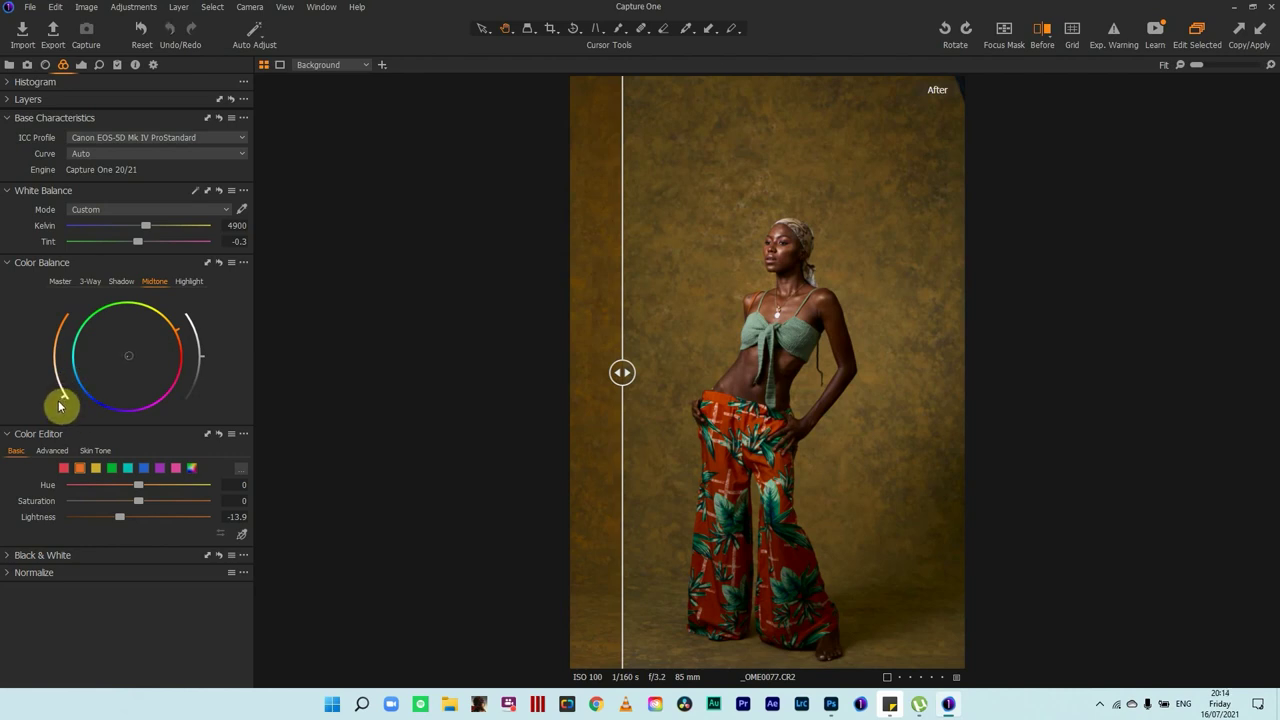
left_click(121, 282)
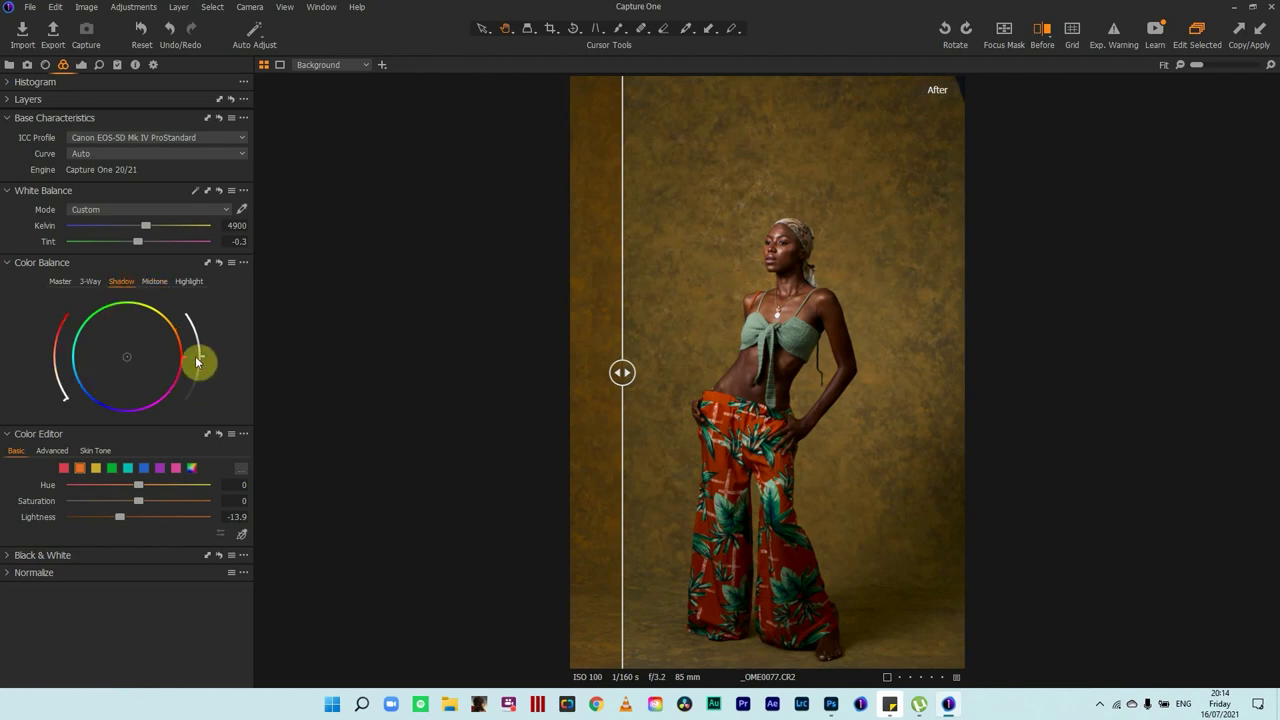
left_click_drag(197, 362, 58, 407)
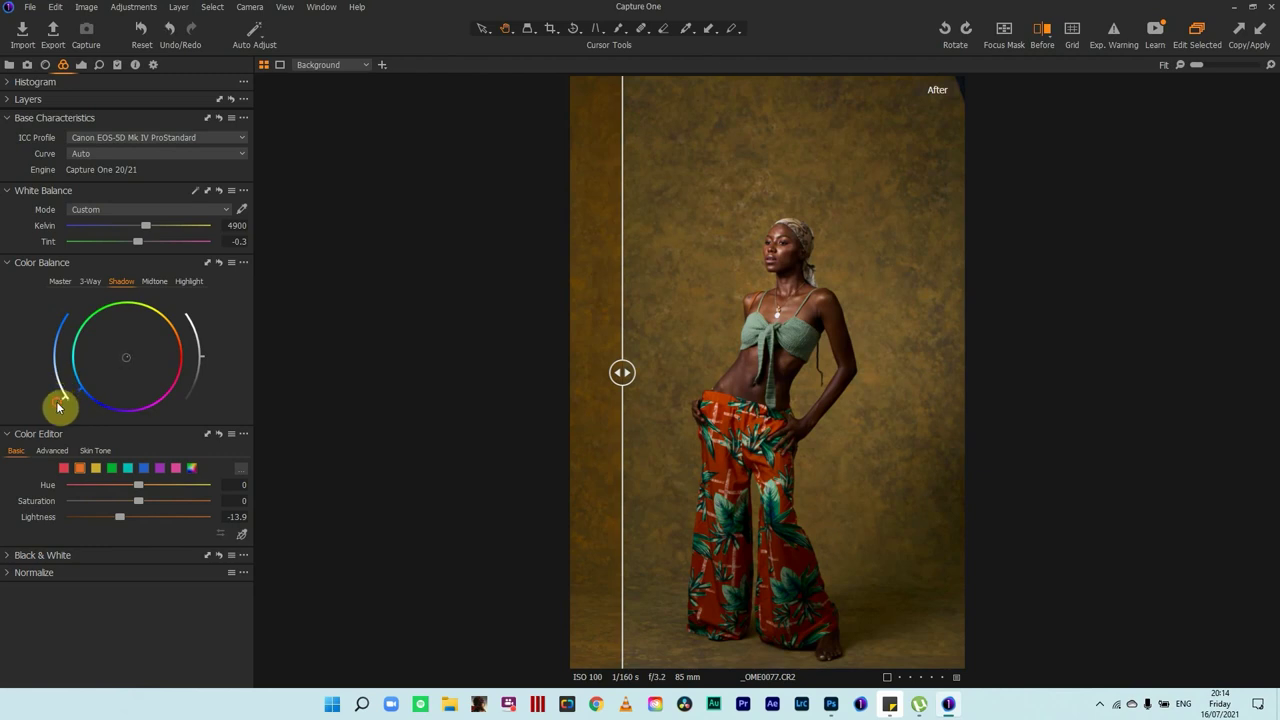
left_click(186, 282)
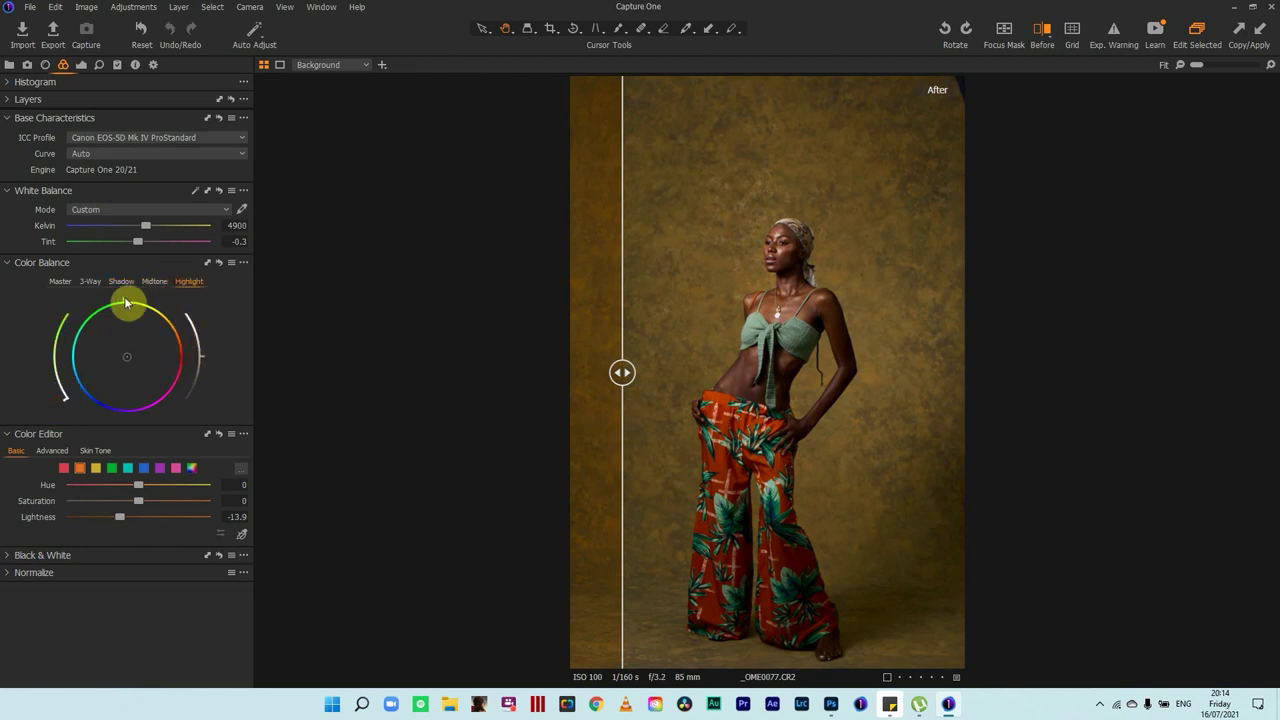
left_click_drag(125, 302, 81, 327)
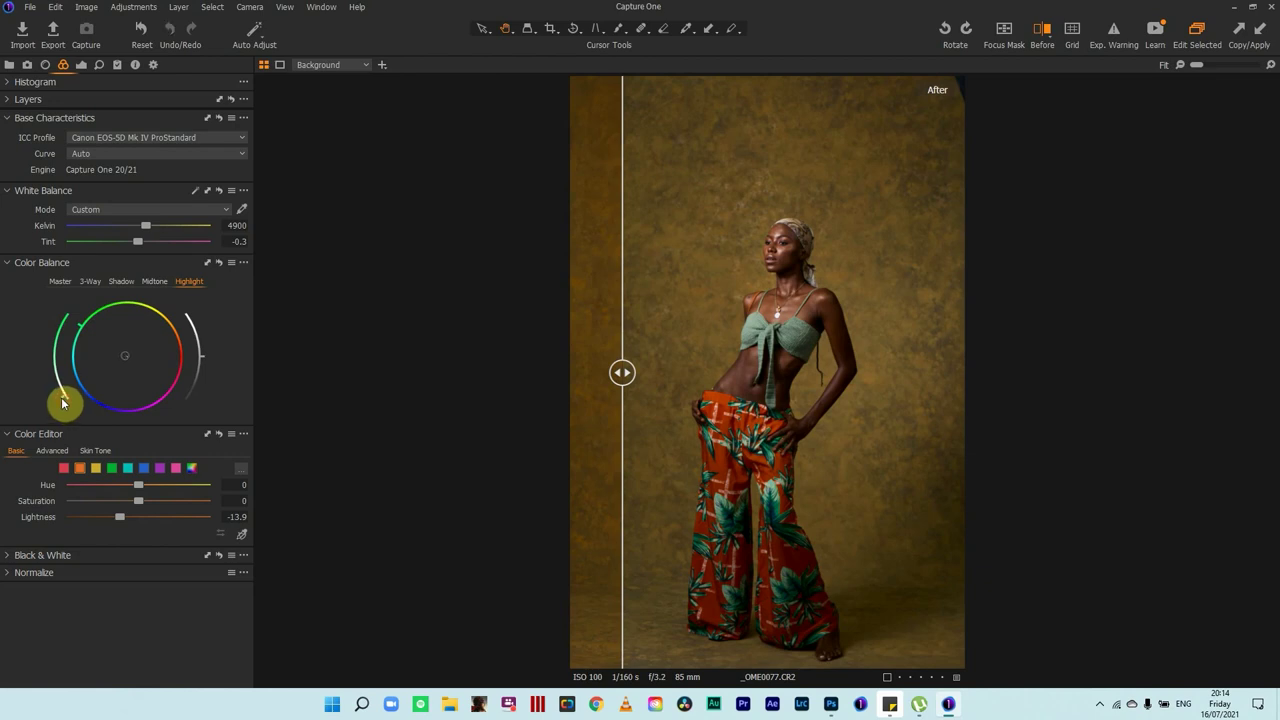
left_click_drag(58, 398, 58, 395)
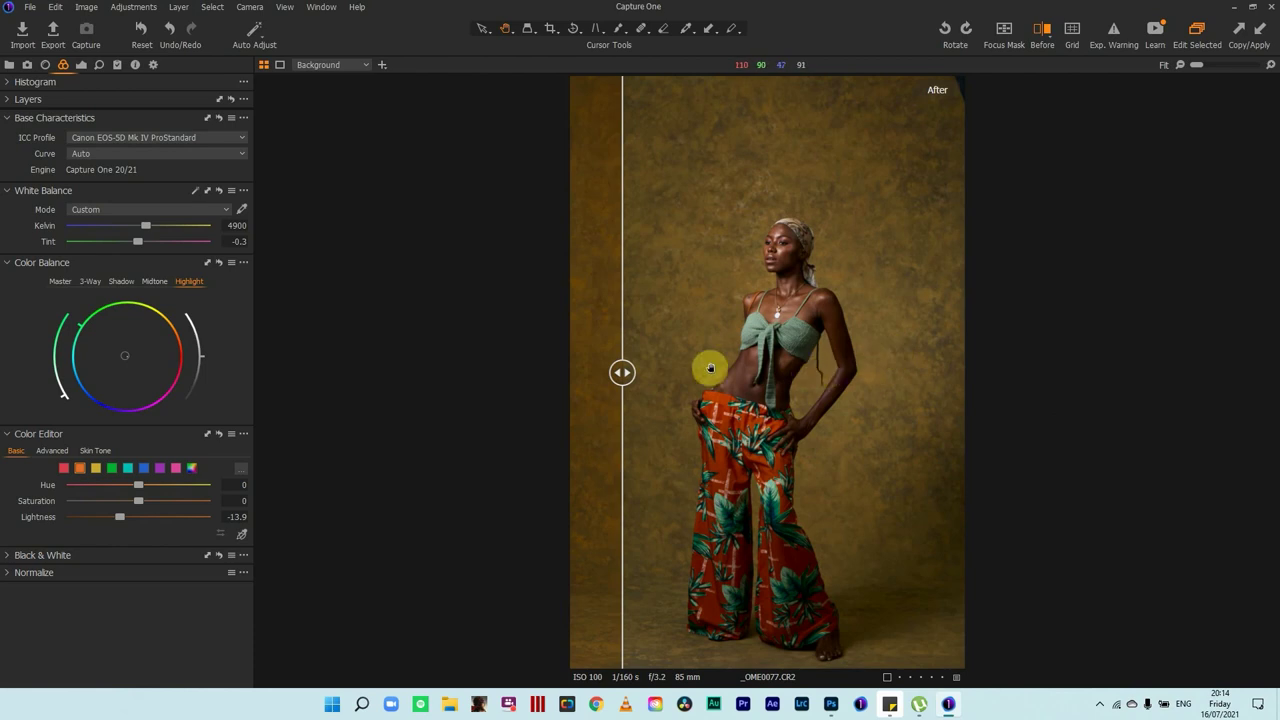
Compare with the before/after split and raise orange Lightness back to 0
left_click_drag(623, 374, 354, 352)
left_click_drag(574, 373, 608, 372)
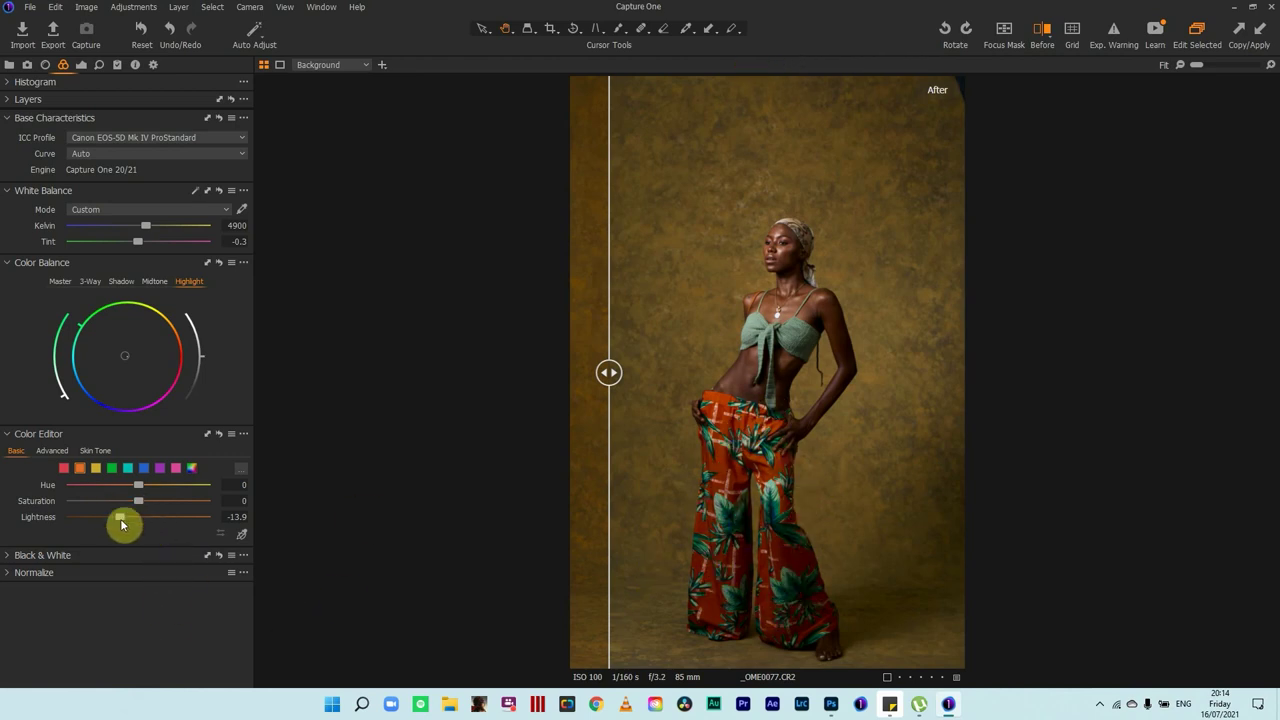
left_click_drag(122, 521, 138, 521)
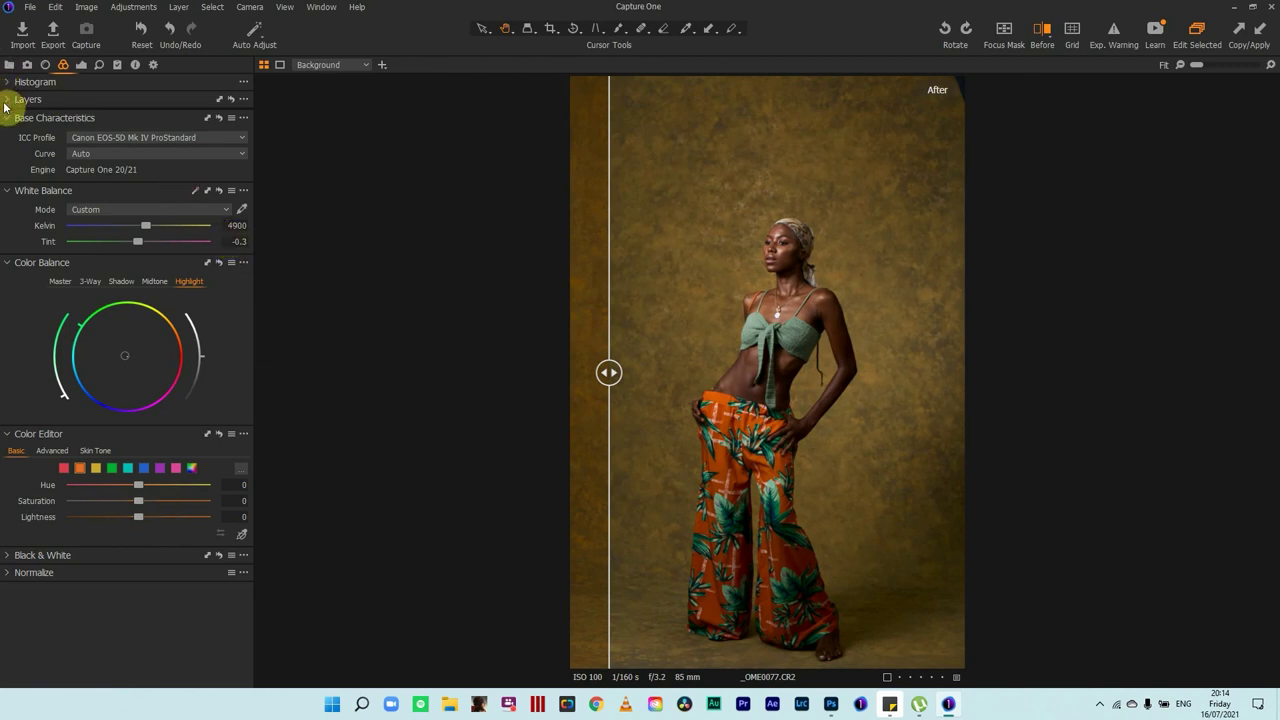
Add Adjustment Layer 1 as a filled layer and brush its mask over the head, face and torso
left_click(6, 99)
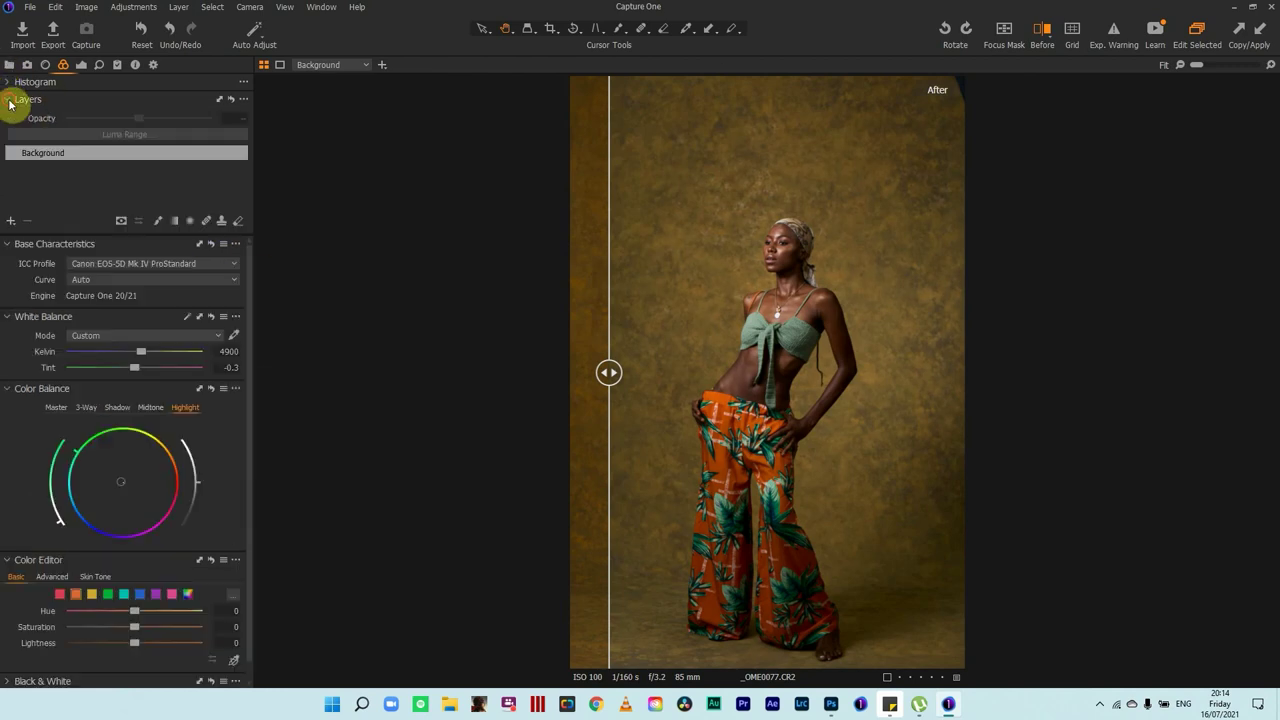
left_click(10, 222)
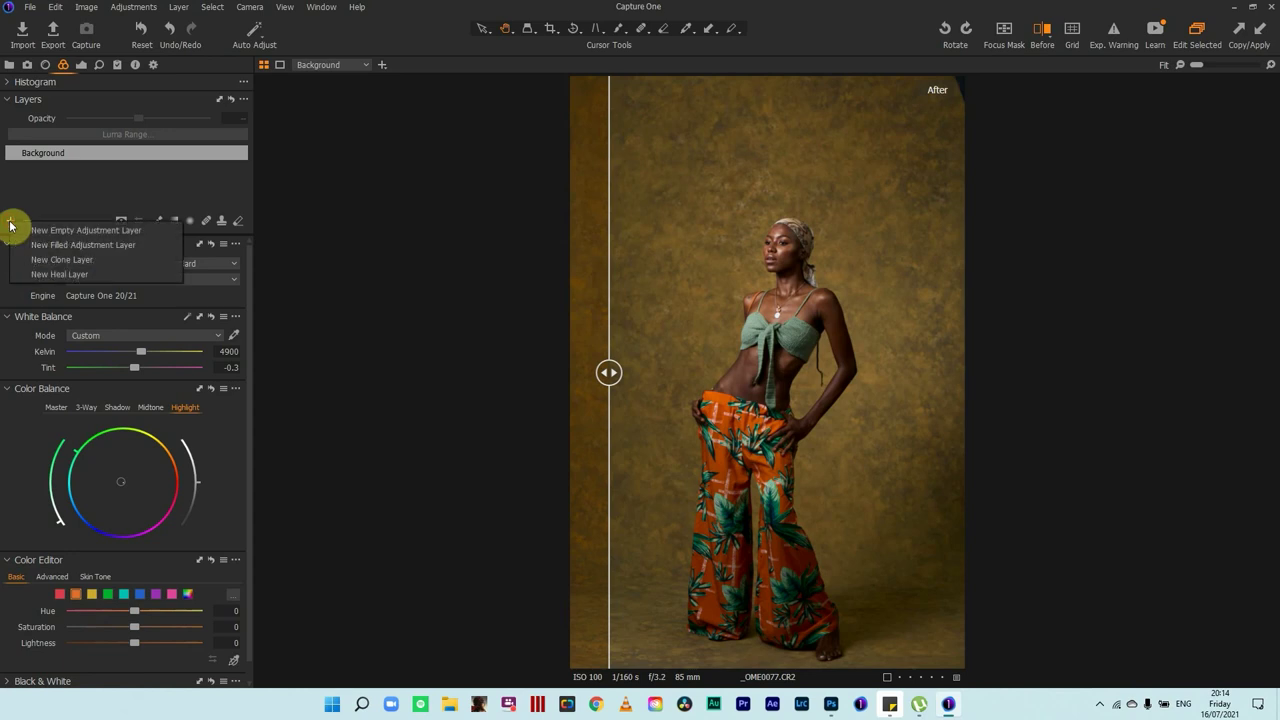
left_click(105, 243)
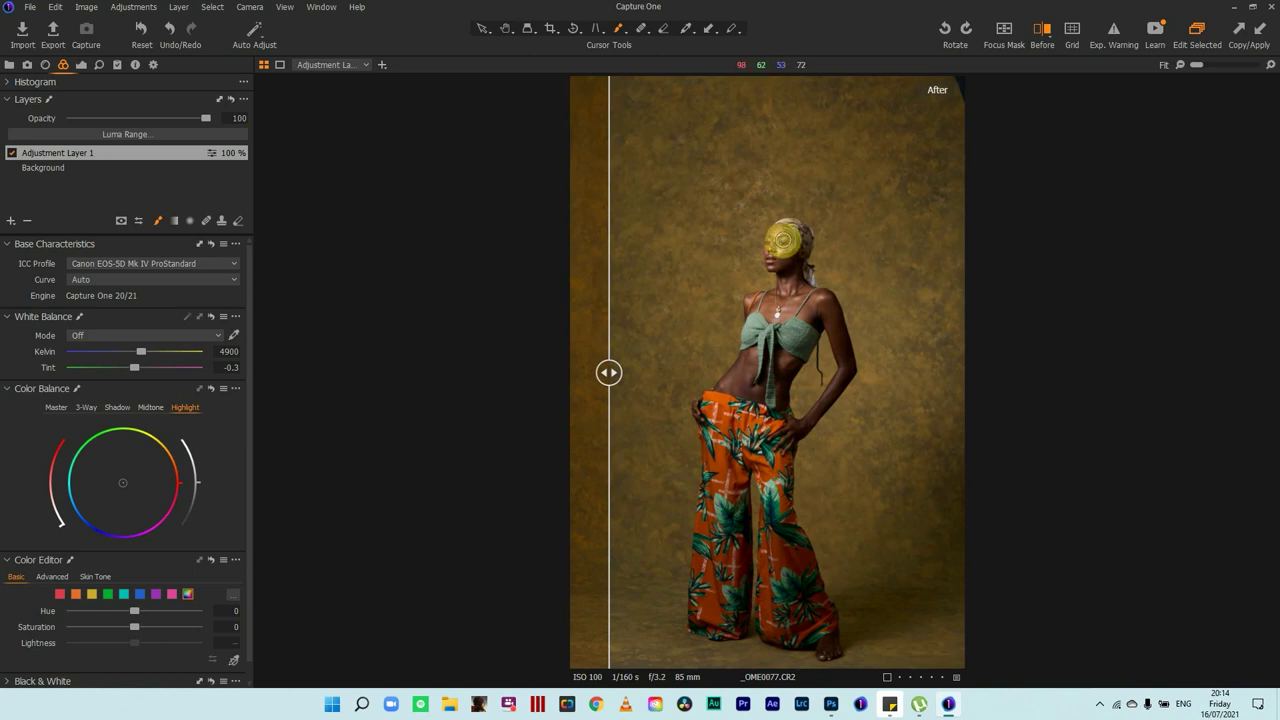
mouse_move(795, 234)
left_mouse_down()
mouse_move(782, 262)
mouse_move(788, 225)
mouse_move(784, 282)
mouse_move(761, 316)
mouse_move(755, 300)
mouse_move(725, 380)
mouse_move(740, 385)
mouse_move(771, 351)
mouse_move(747, 381)
mouse_move(774, 391)
mouse_move(795, 334)
mouse_move(778, 338)
mouse_move(811, 293)
mouse_move(845, 341)
mouse_move(820, 404)
mouse_move(834, 397)
mouse_move(828, 309)
mouse_move(825, 337)
mouse_move(782, 396)
mouse_move(718, 372)
mouse_move(685, 411)
mouse_move(721, 379)
mouse_move(786, 404)
mouse_move(794, 358)
mouse_move(823, 319)
mouse_move(792, 291)
mouse_move(790, 248)
mouse_move(773, 280)
mouse_move(793, 222)
mouse_move(795, 274)
mouse_move(809, 250)
mouse_move(808, 307)
mouse_move(833, 364)
left_mouse_up()
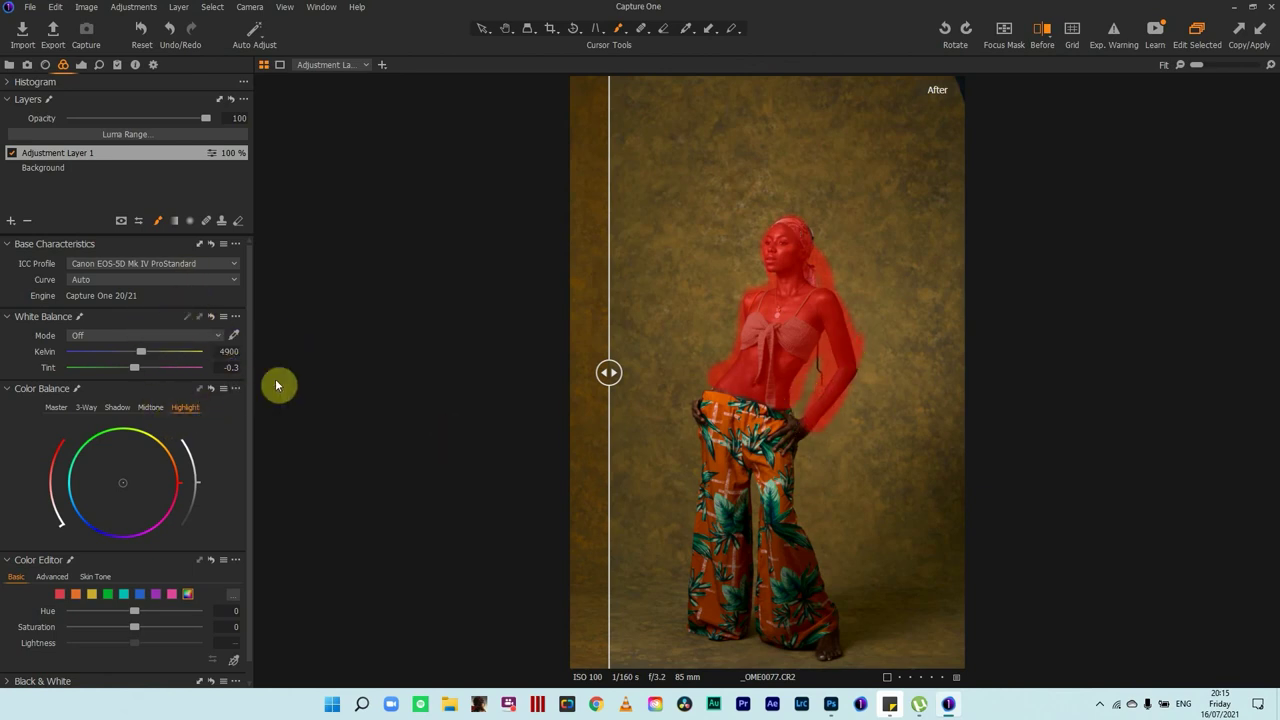
Hide the mask overlay and set the layer's orange Lightness to -13.7, checking against the original
key("m")
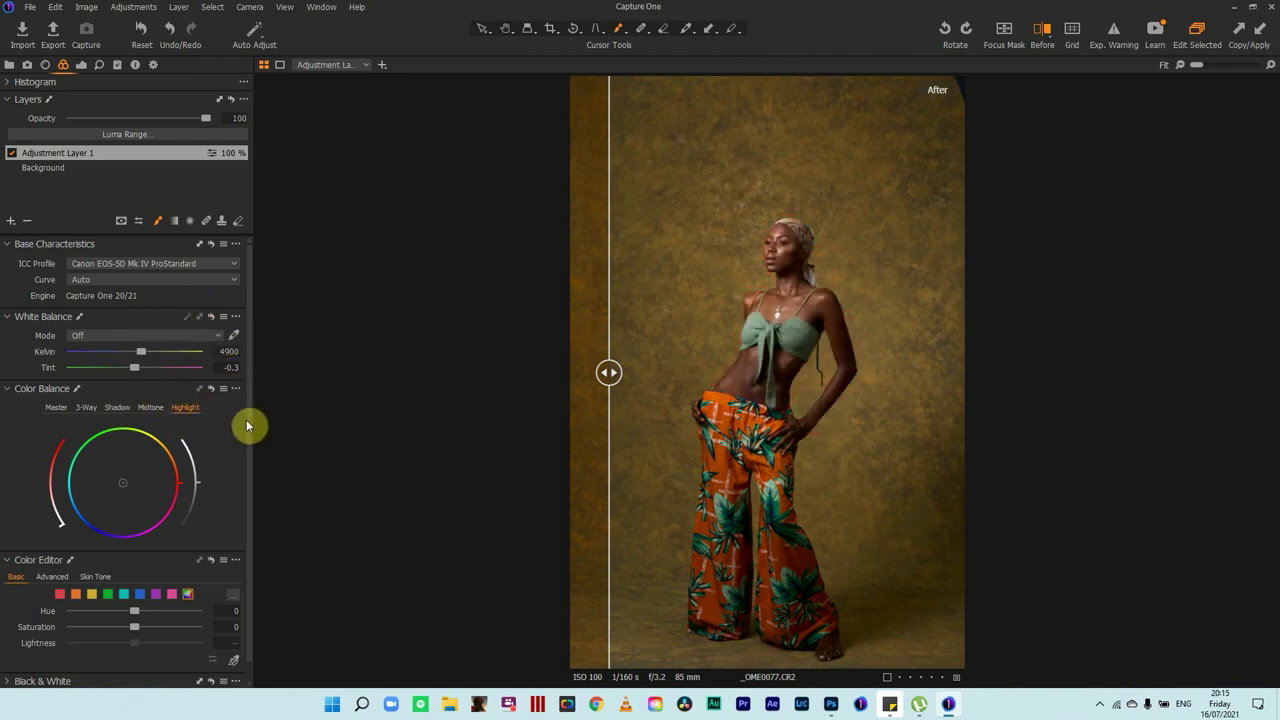
left_click(76, 594)
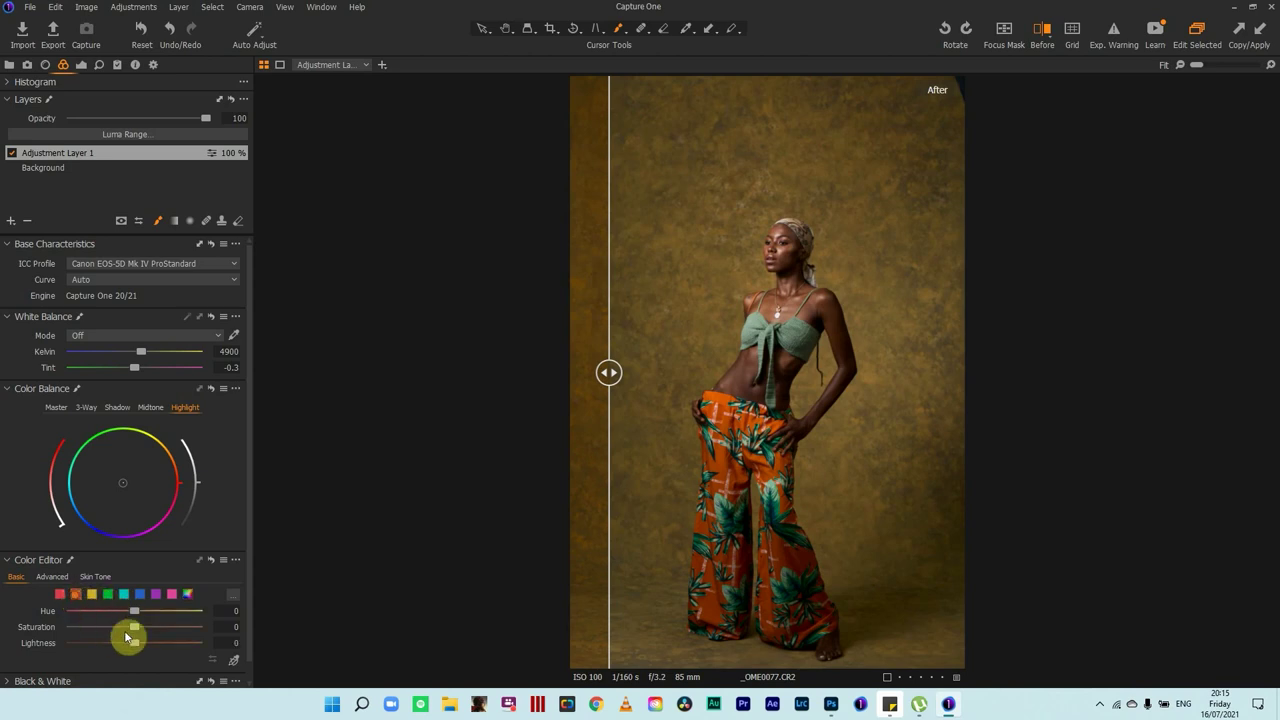
left_click_drag(135, 647, 119, 645)
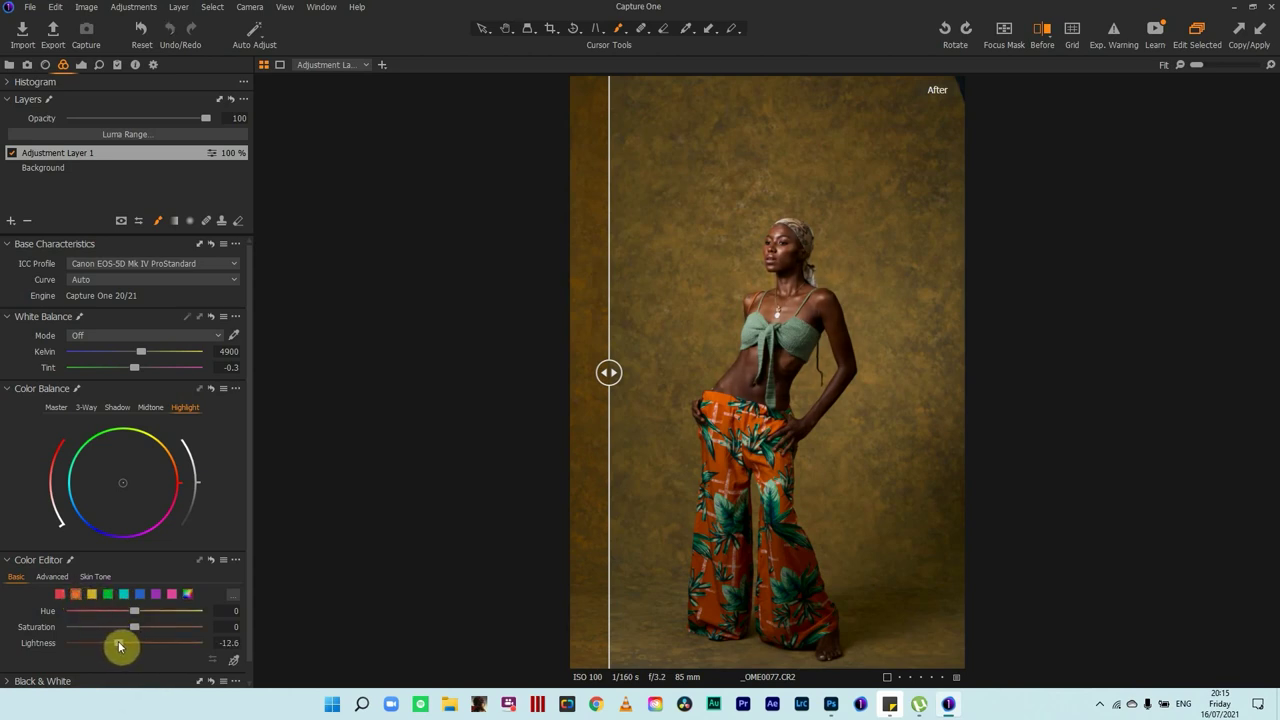
left_click_drag(117, 646, 116, 645)
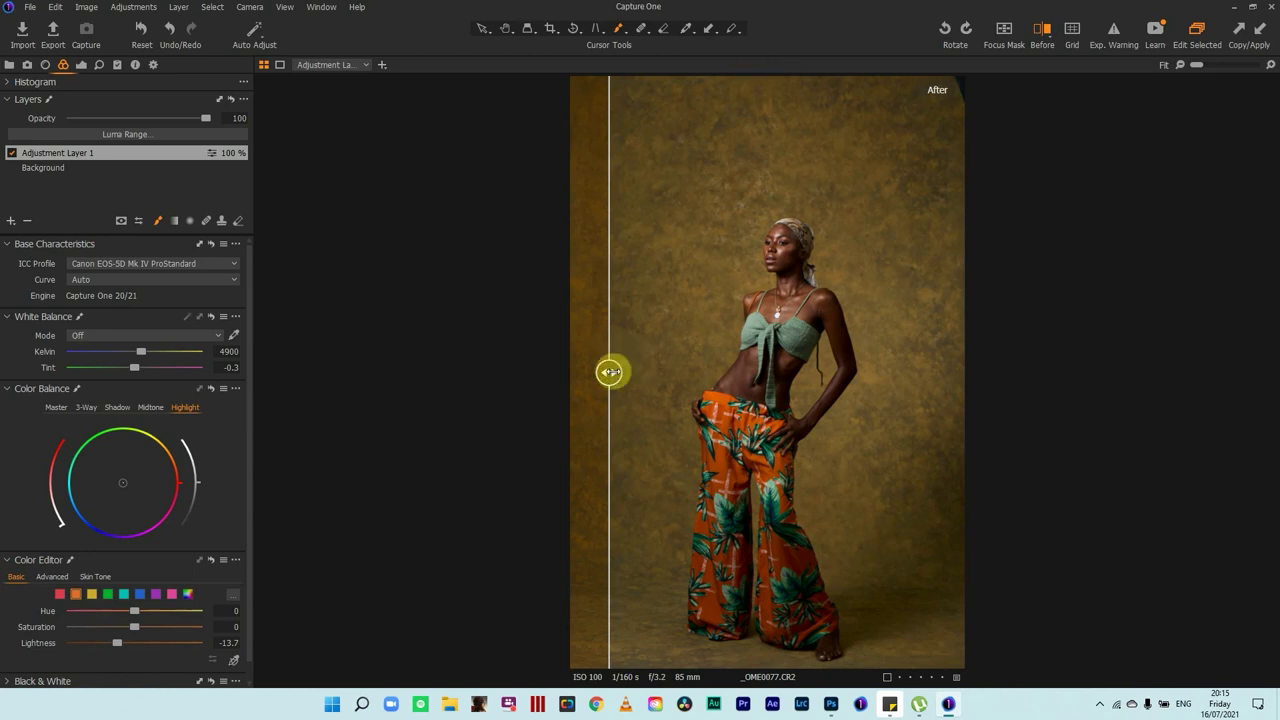
left_click_drag(591, 377, 573, 453)
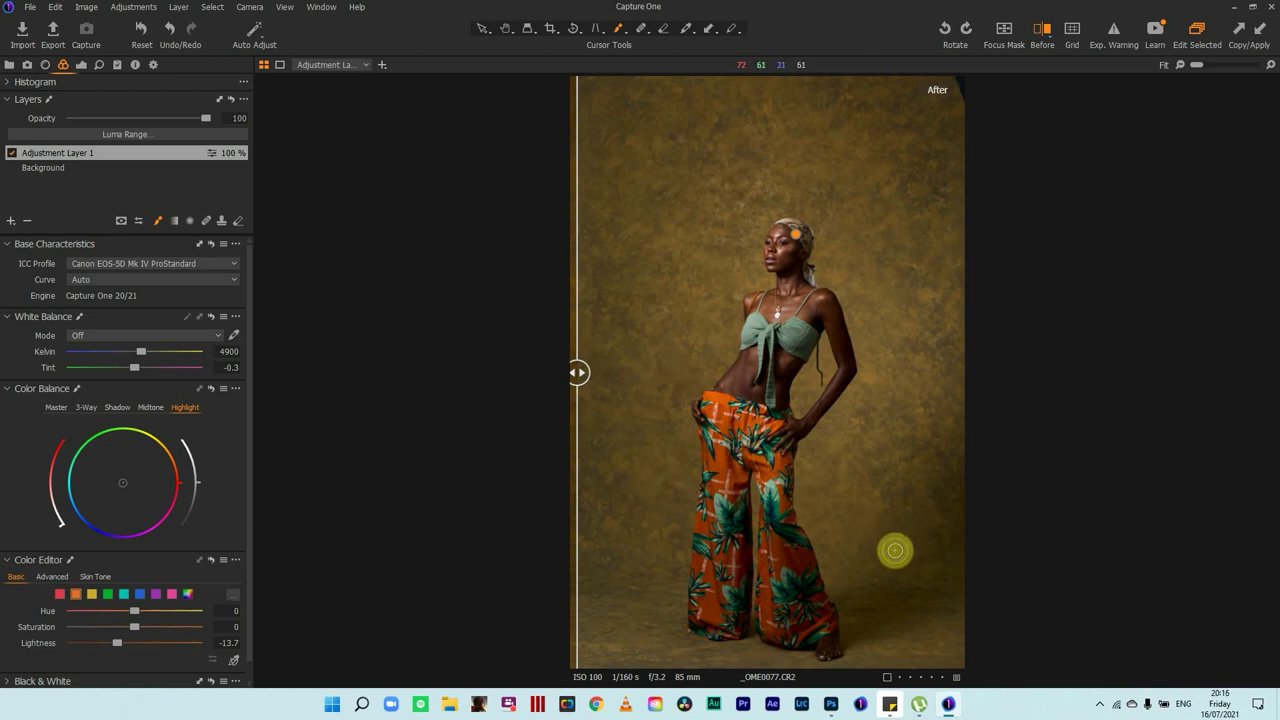
Send _OME0077 to Photoshop as a 16-bit Adobe RGB TIFF with Fixed scale
key("ctrl+shift+b")
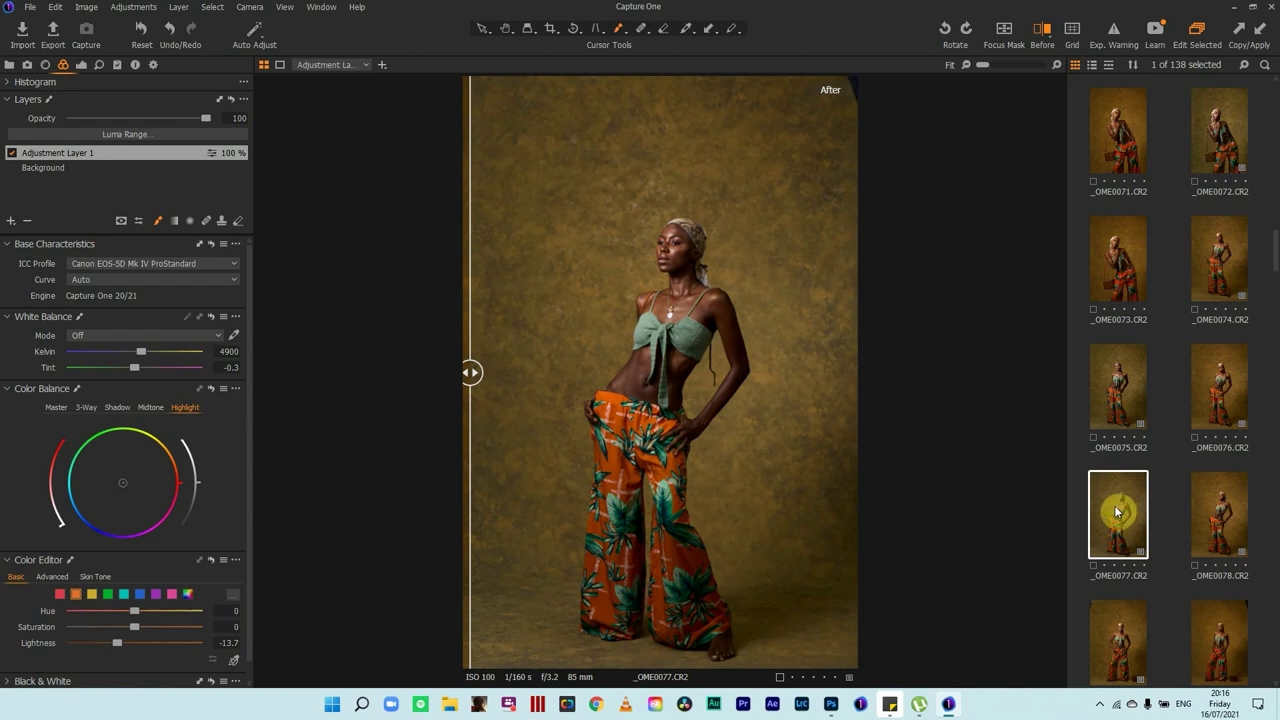
right_click(1117, 515)
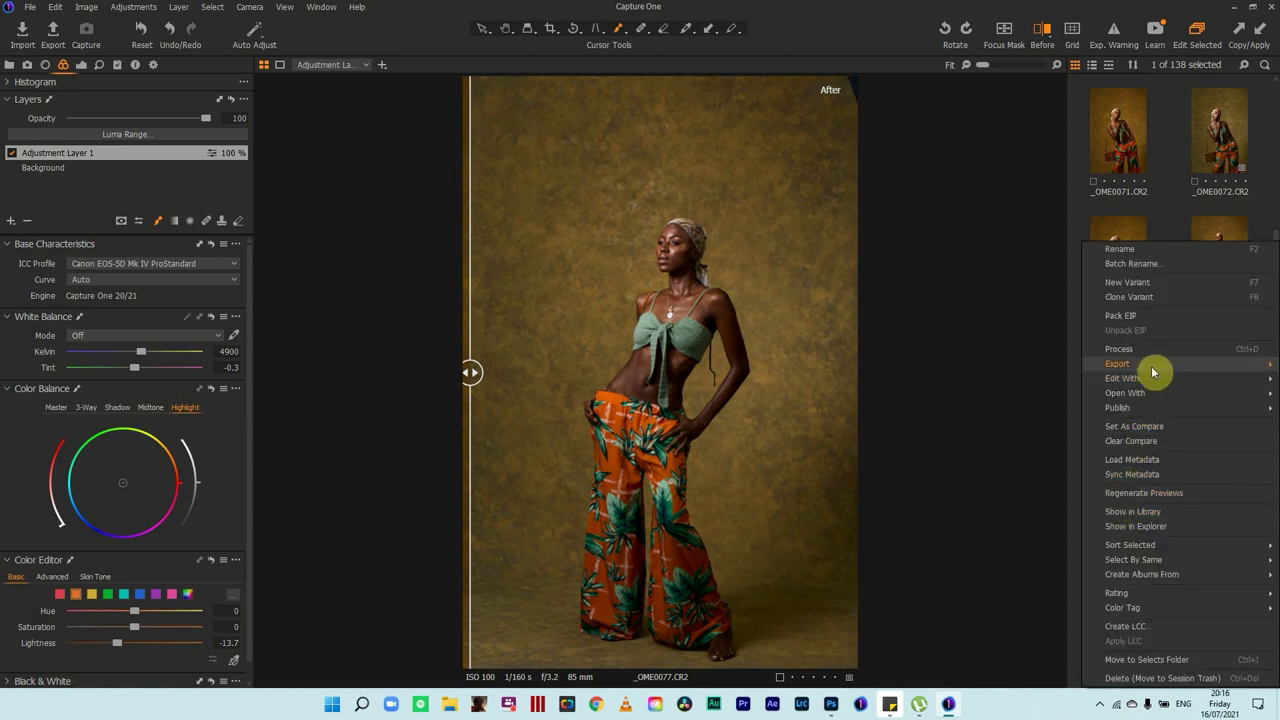
mouse_move(1148, 379)
left_click(1012, 394)
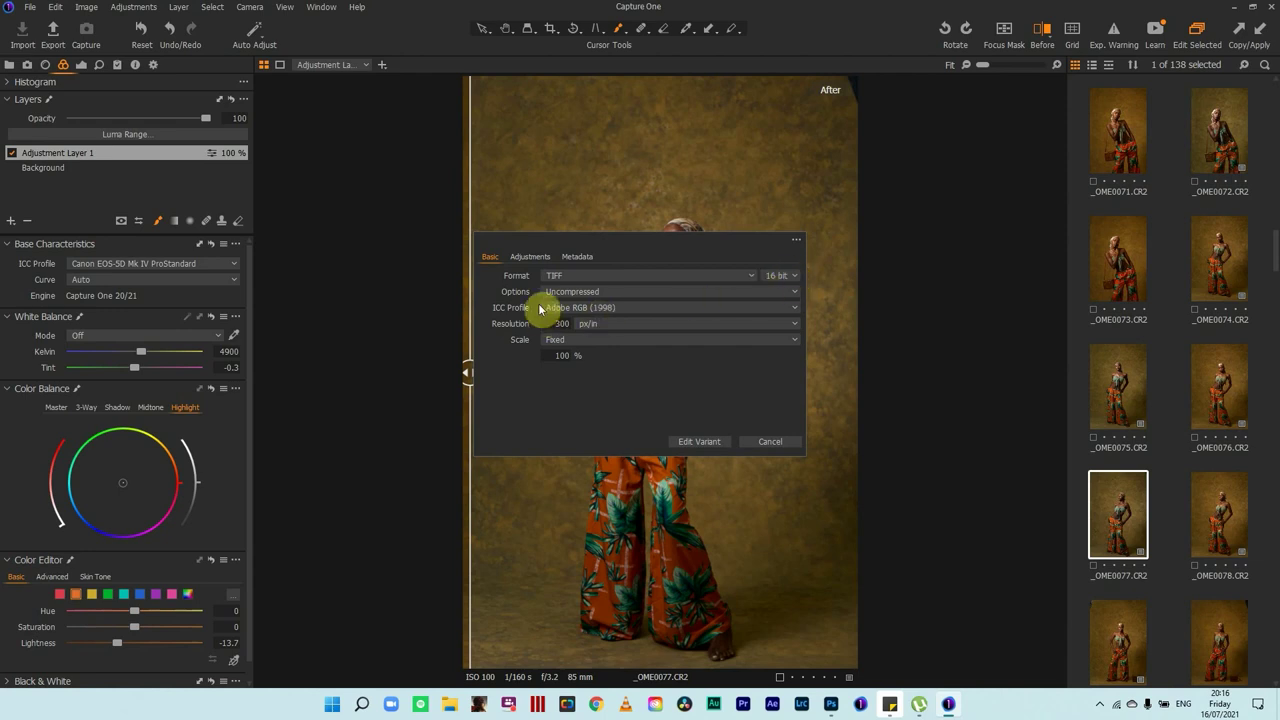
left_click(568, 341)
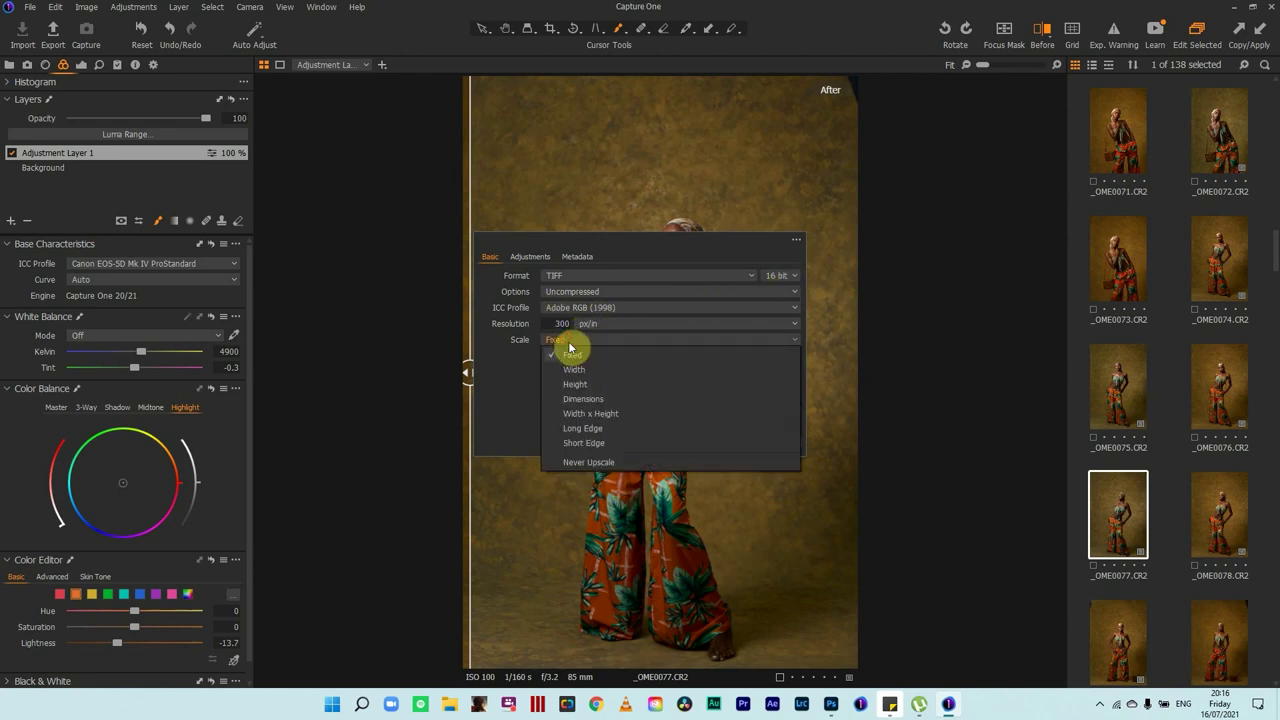
left_click(570, 345)
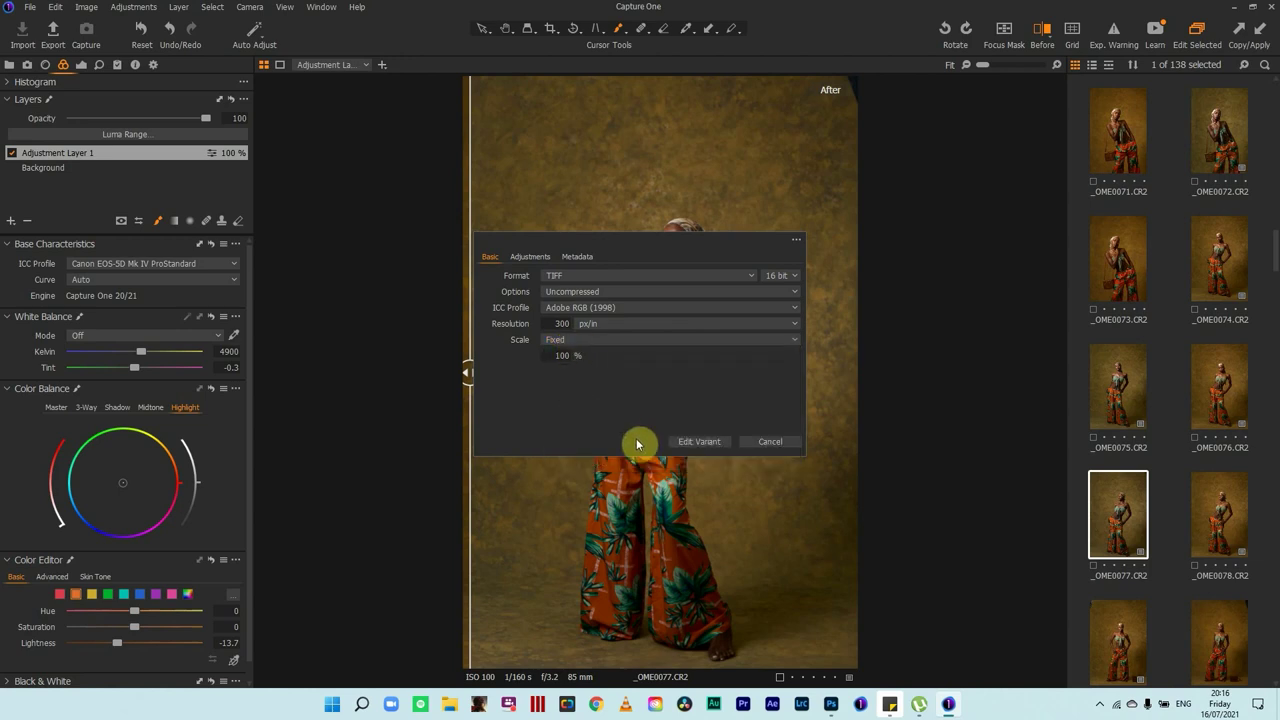
left_click(712, 443)
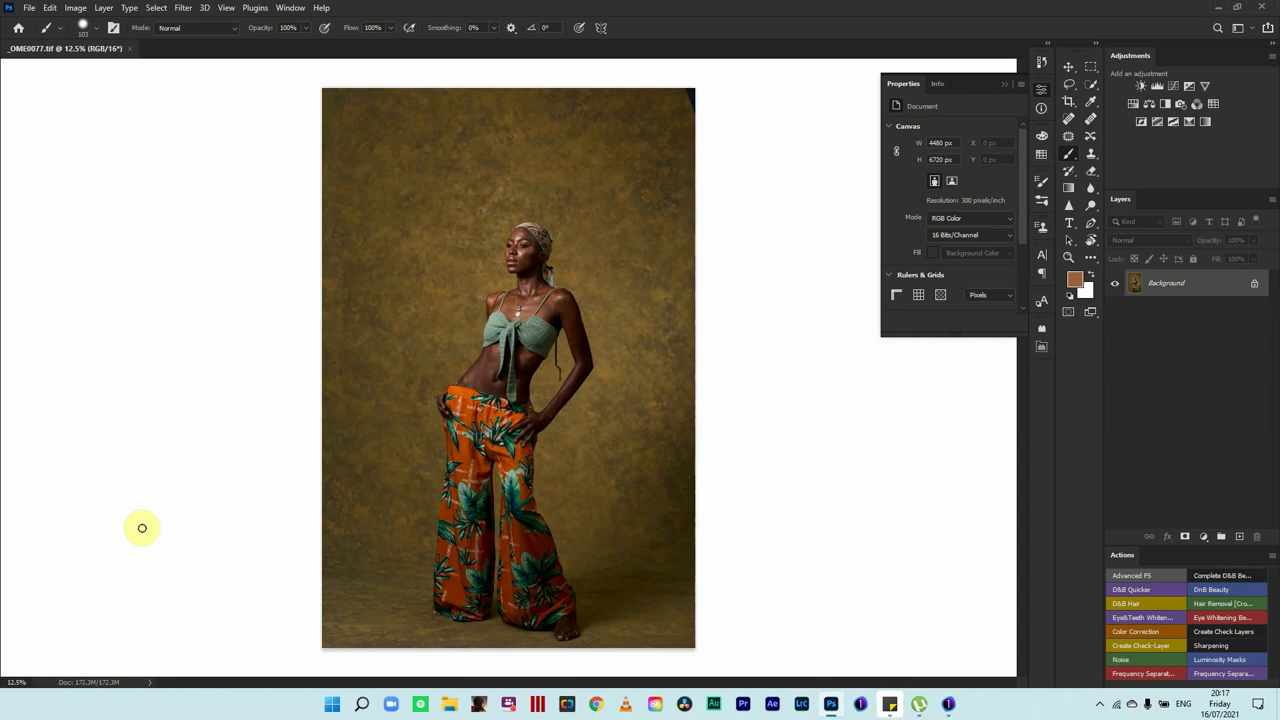
Close the floating Properties panel over the opened _OME0077.tif
left_click(1006, 84)
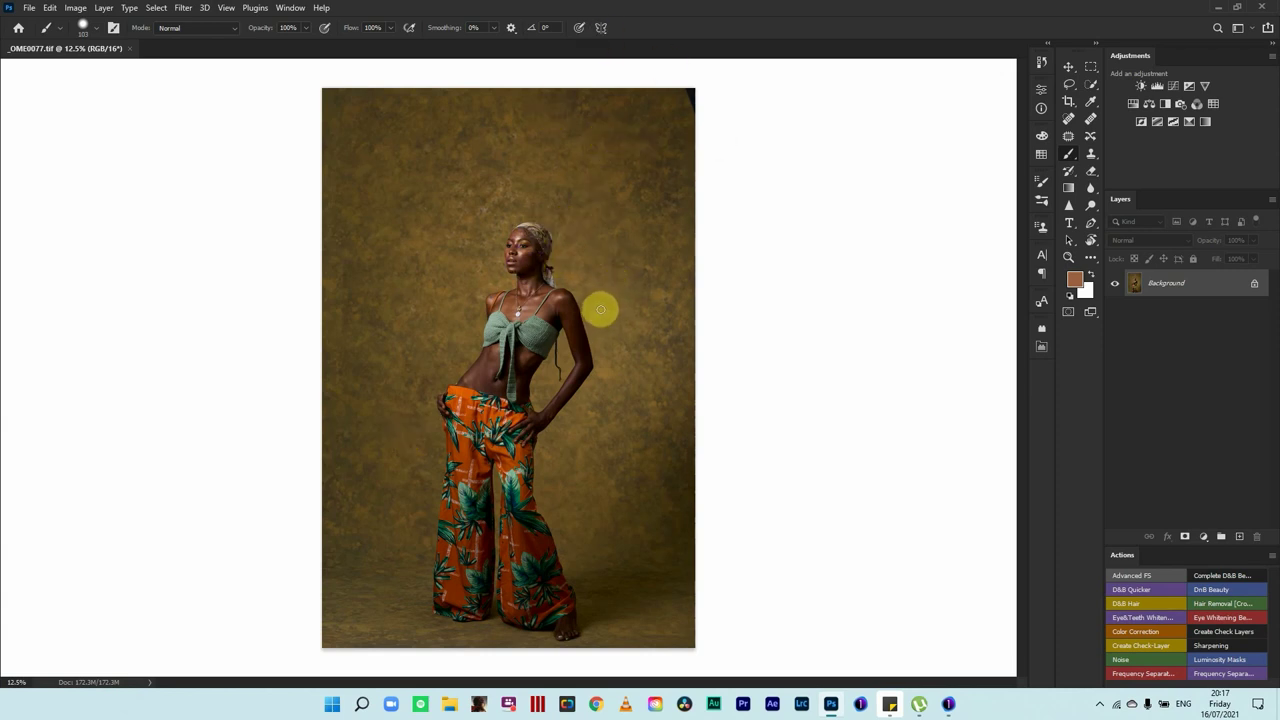
Duplicate the Background as a layer named 'healing' and switch to full-screen view
key("ctrl+j")
double_click(1160, 283)
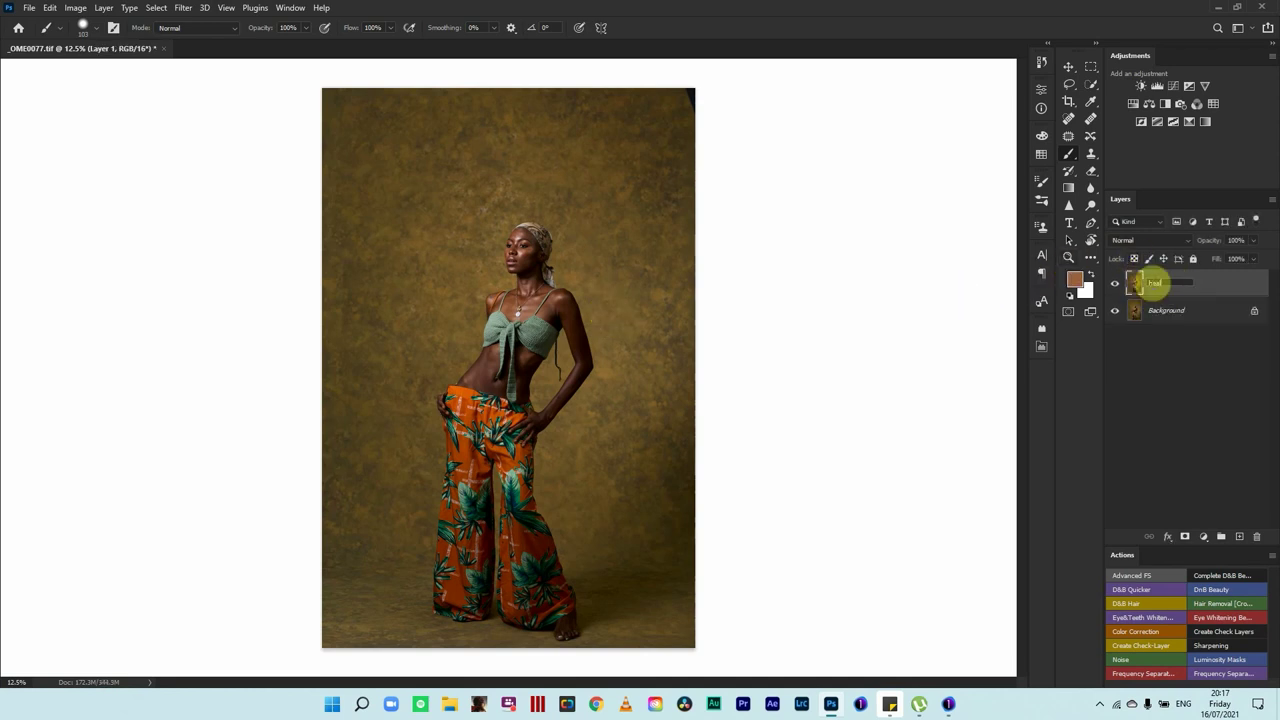
key("Return")
key("f")
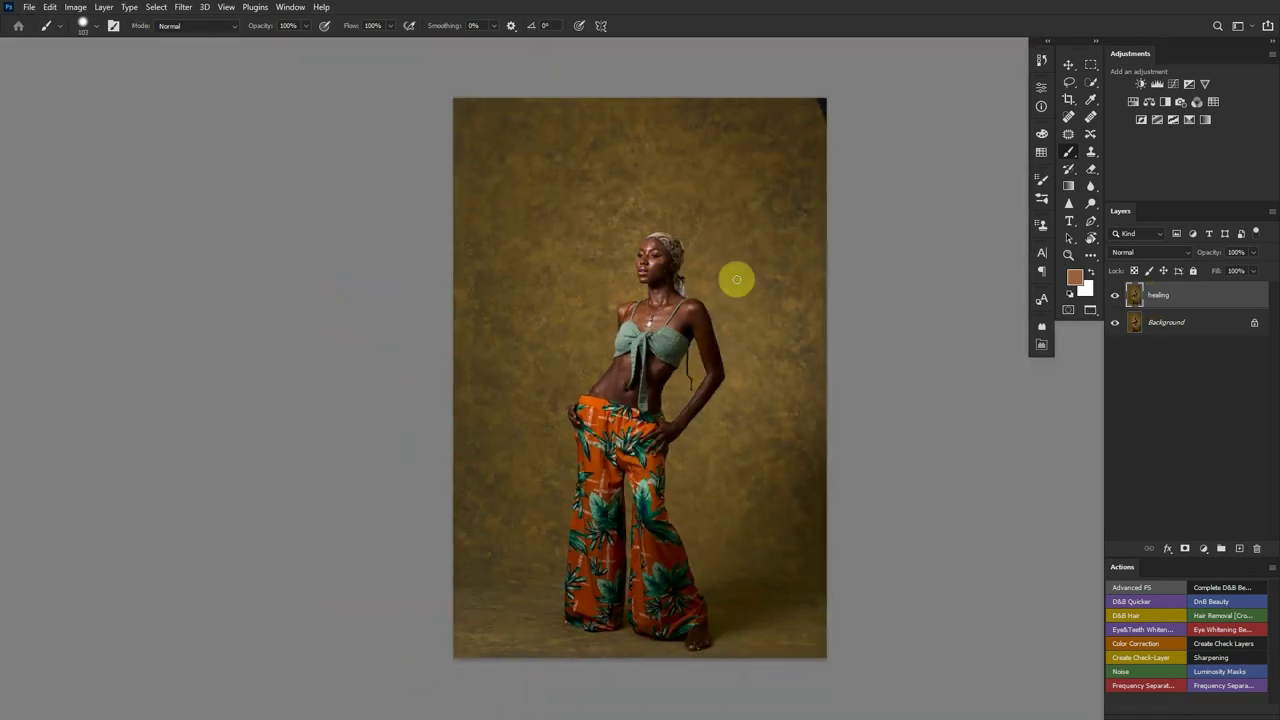
Patch around the dark top-right corner with the Patch tool
key("j")
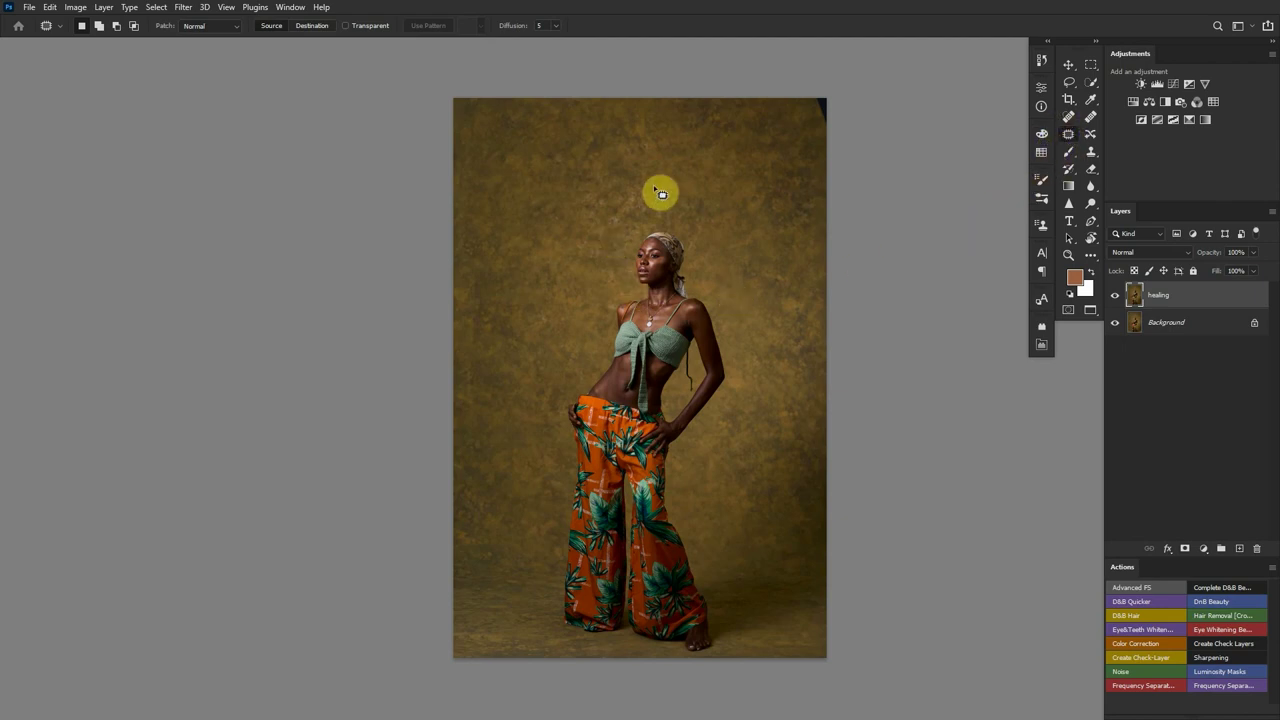
mouse_move(808, 97)
left_mouse_down()
mouse_move(830, 140)
mouse_move(826, 120)
mouse_move(783, 151)
mouse_move(604, 409)
mouse_move(535, 452)
left_mouse_up()
left_click_drag(685, 398, 598, 366)
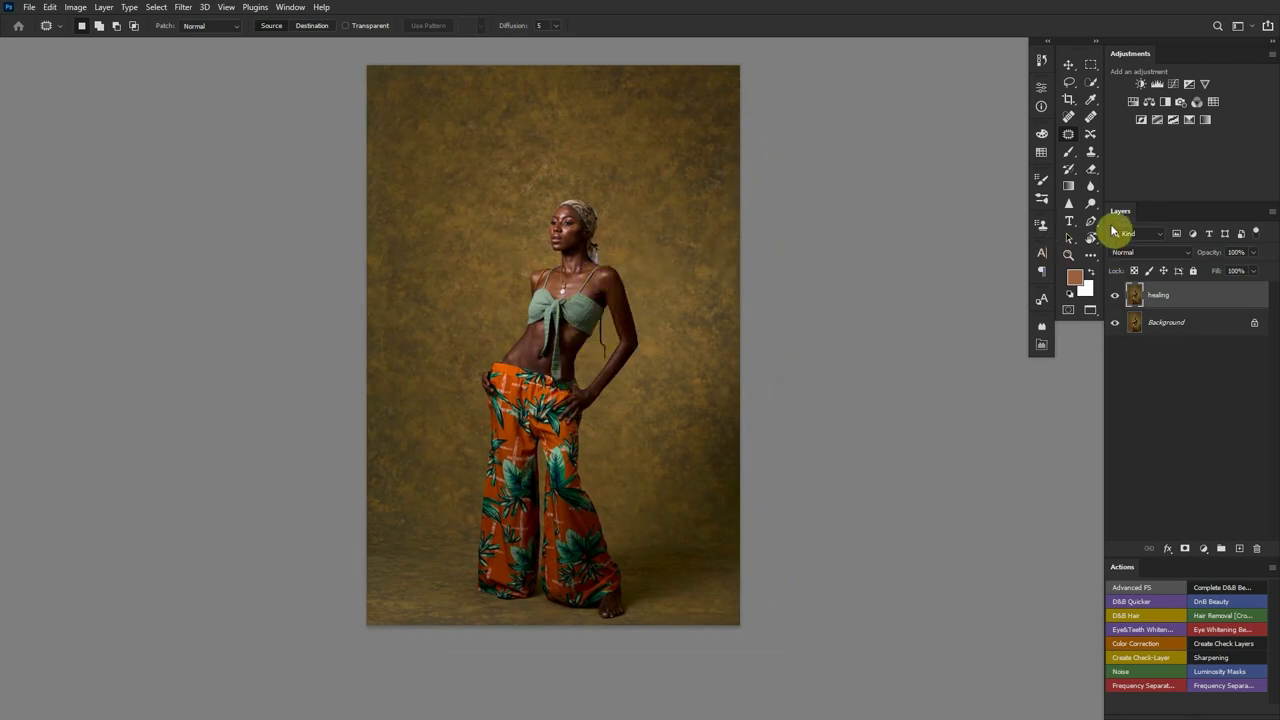
Heal the dark cheek blemishes with the Healing Brush, sampling clean cheek skin
left_click(1091, 119)
scroll(623, 211, "up", 8)
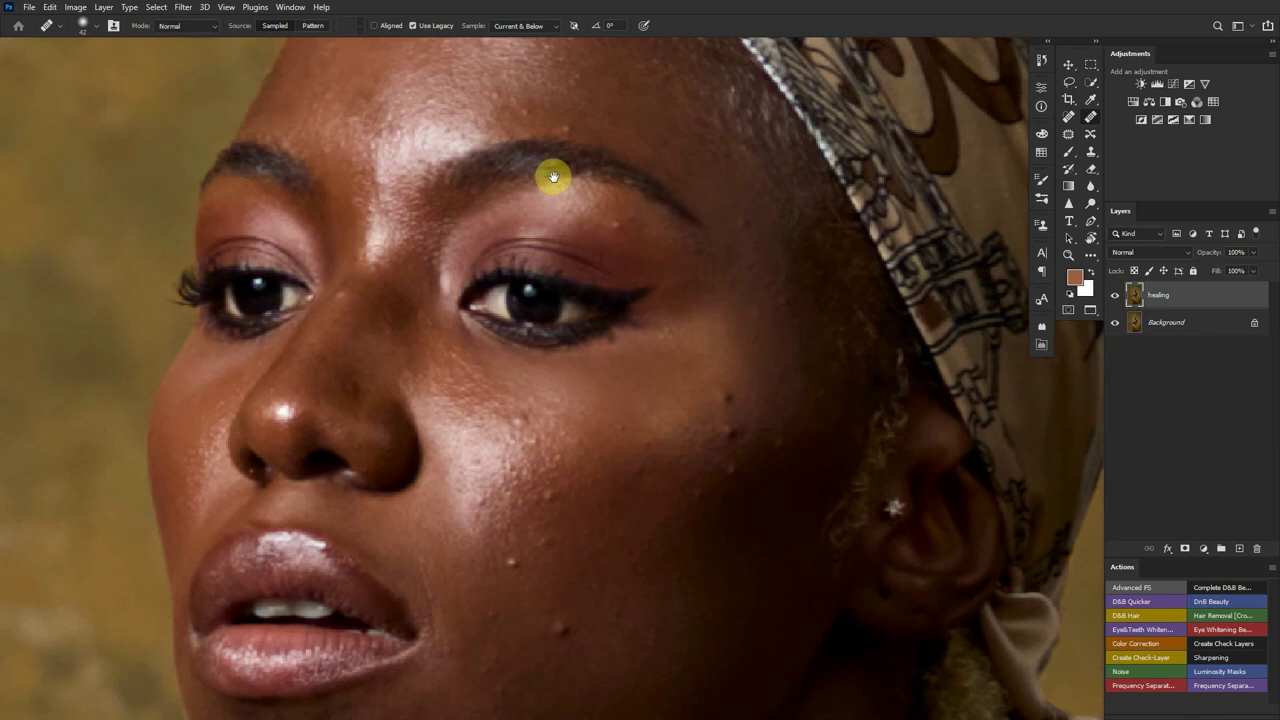
left_click_drag(553, 177, 537, 149)
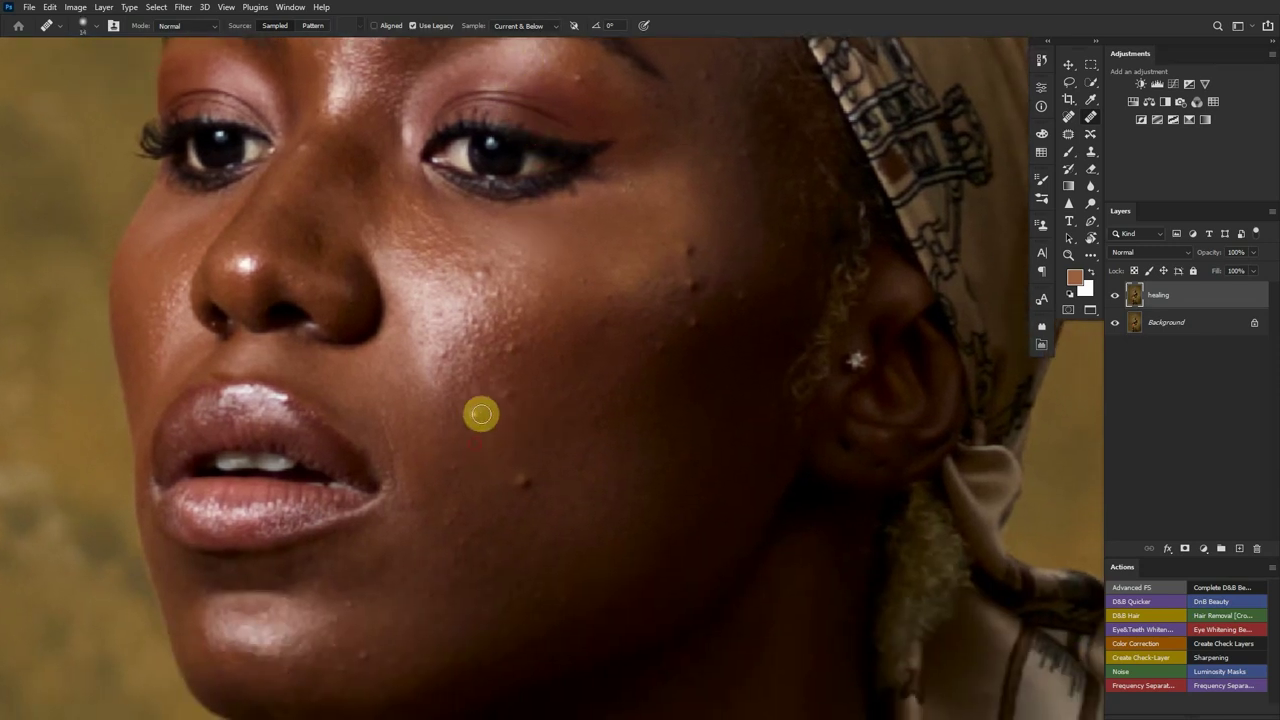
left_click(512, 351)
left_click(689, 249)
left_click(694, 323)
left_click(641, 351, "alt")
left_click(663, 351)
left_click(716, 193, "alt")
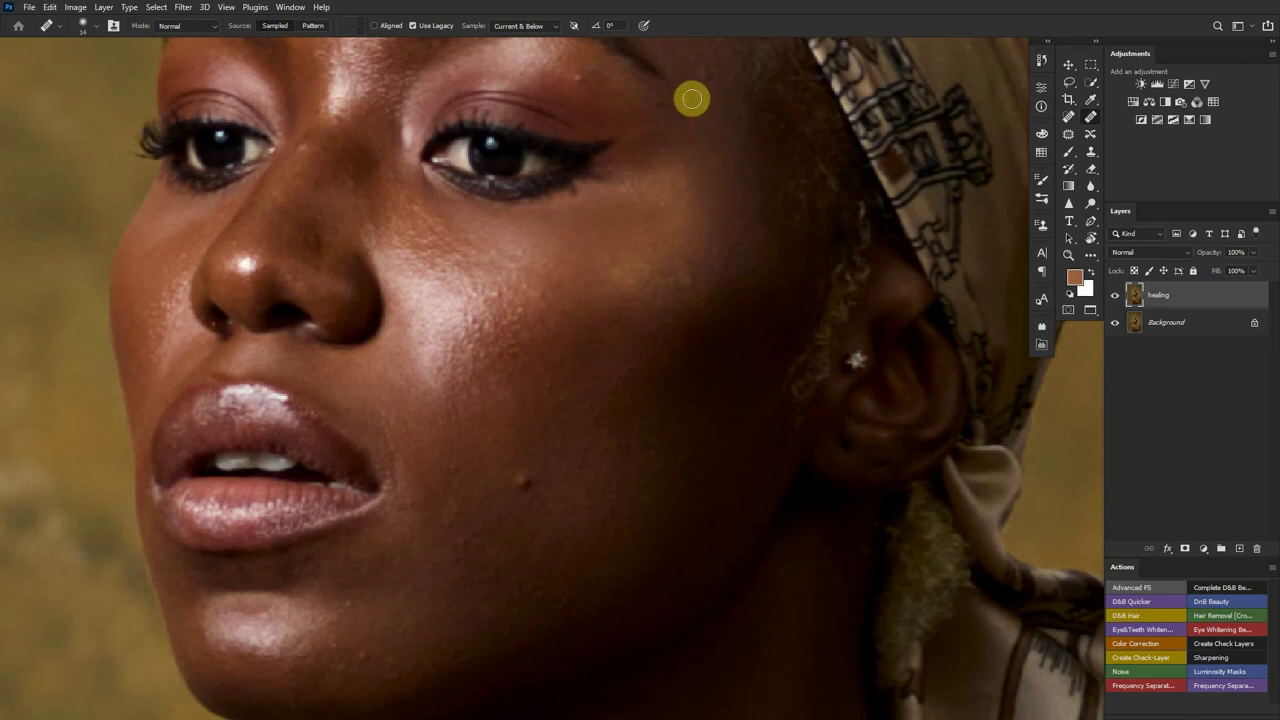
Heal a small forehead spot and another cheek blemish, then inspect the nose area
left_click_drag(689, 137, 674, 260)
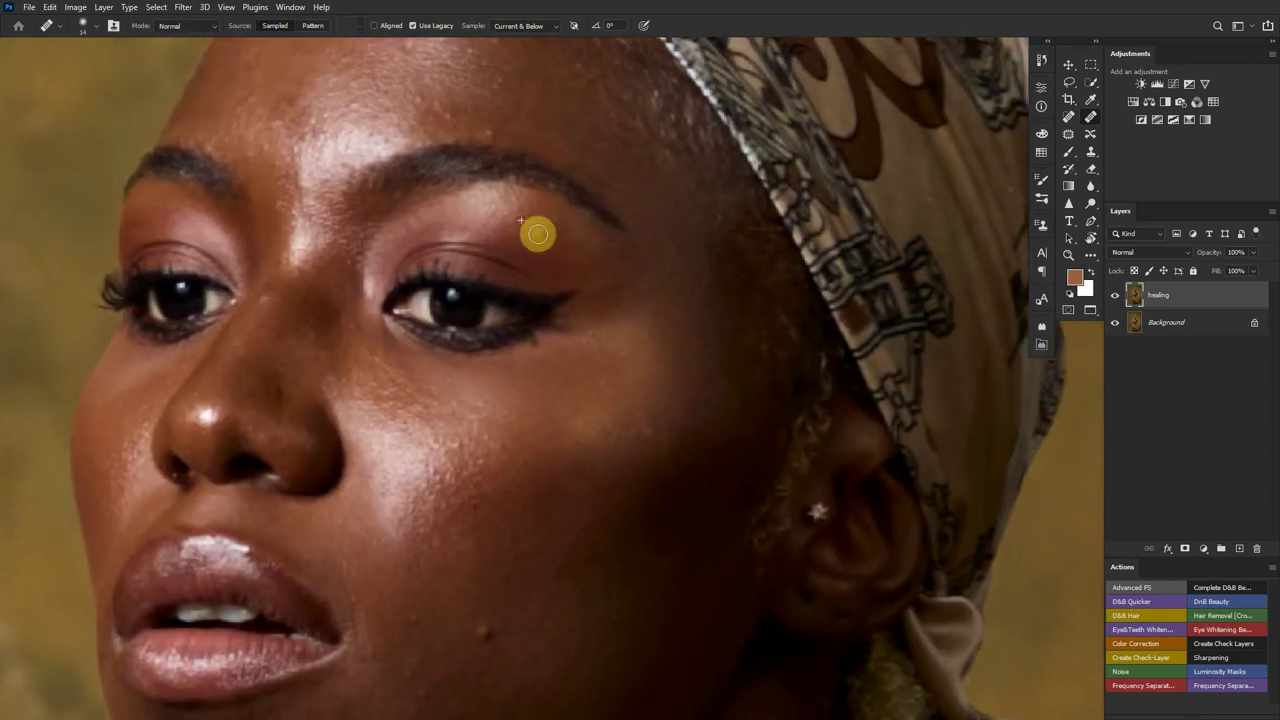
mouse_move(506, 200)
left_mouse_down()
mouse_move(584, 275)
mouse_move(586, 260)
left_mouse_up()
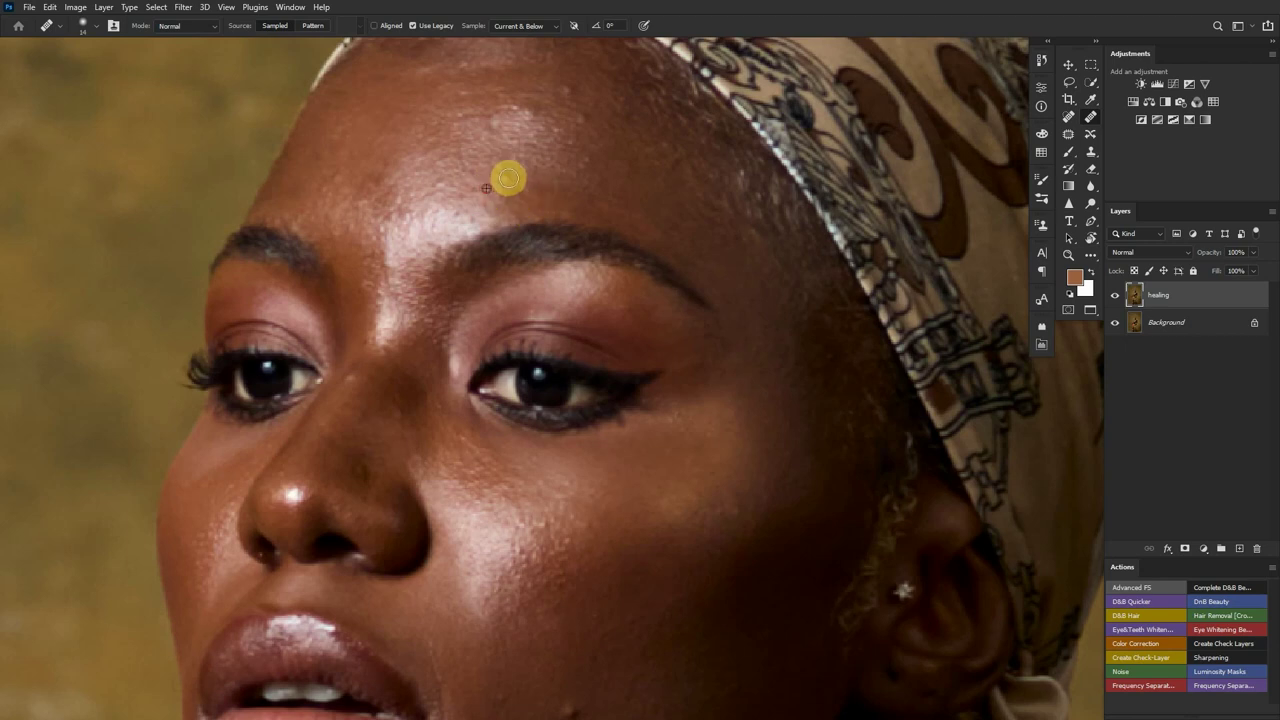
left_click(473, 133)
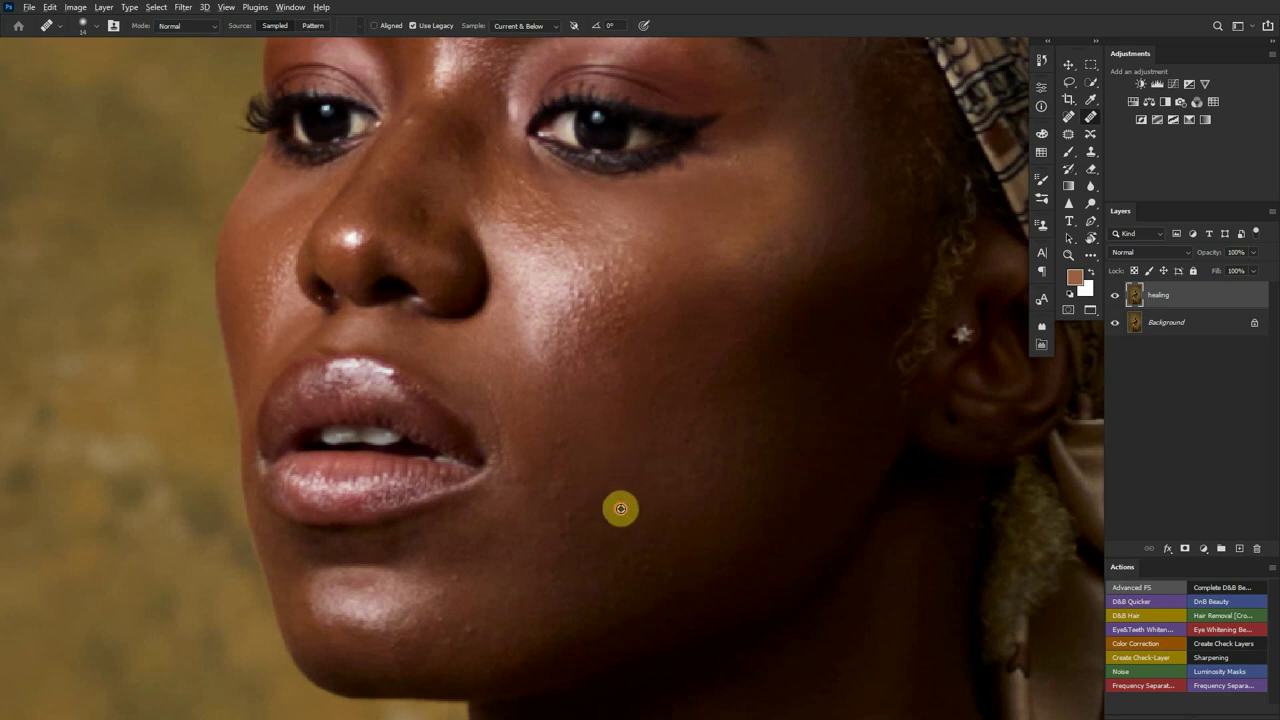
left_click(708, 428)
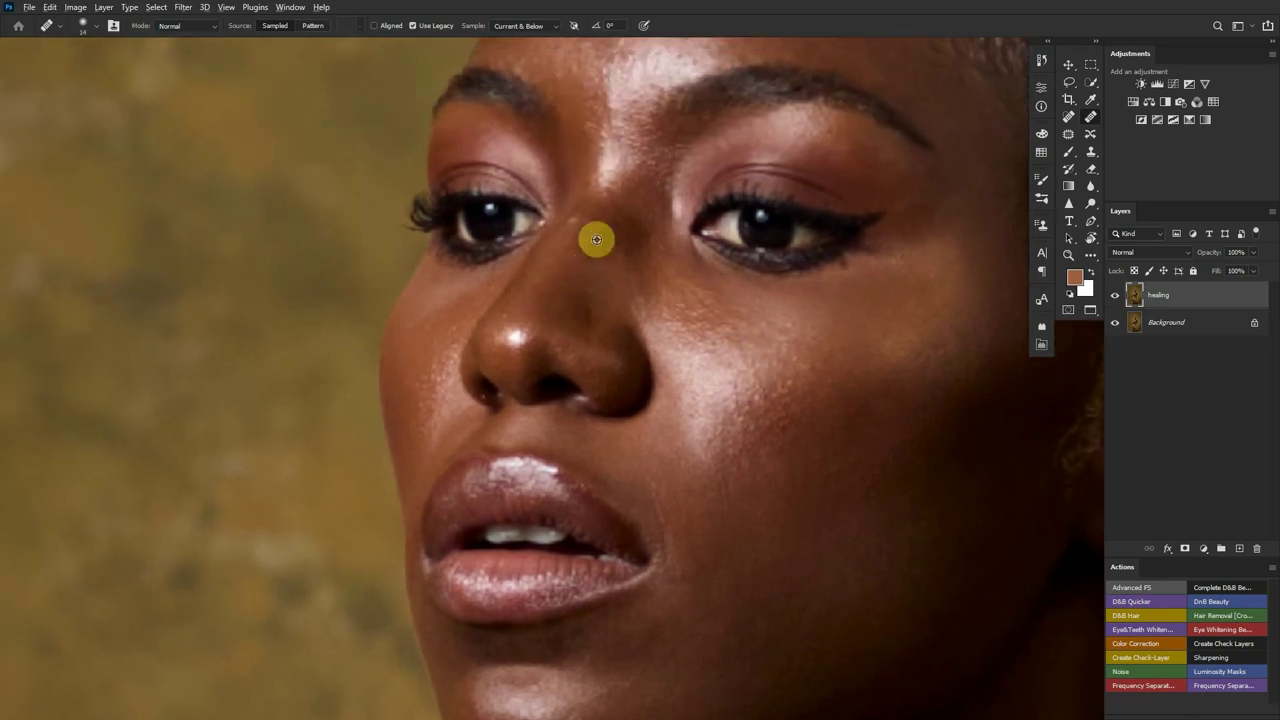
scroll(569, 220, "up", 3)
scroll(578, 248, "up", 3)
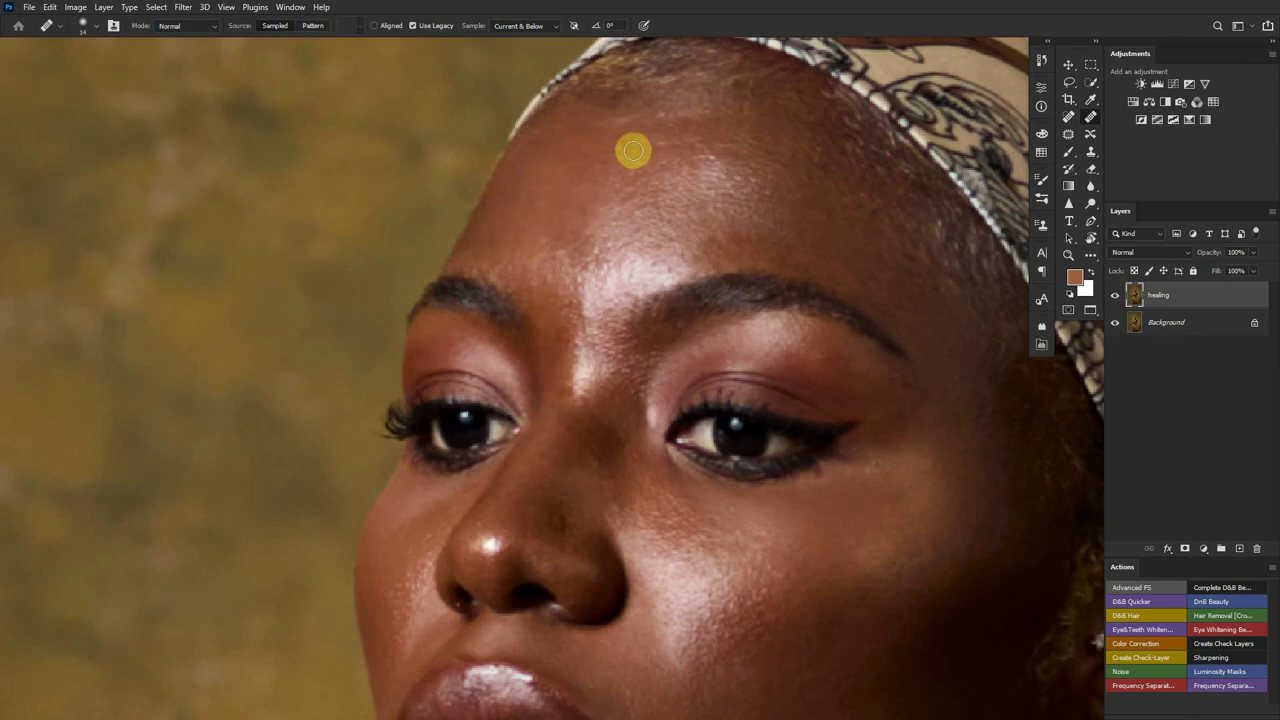
scroll(729, 217, "down", 2)
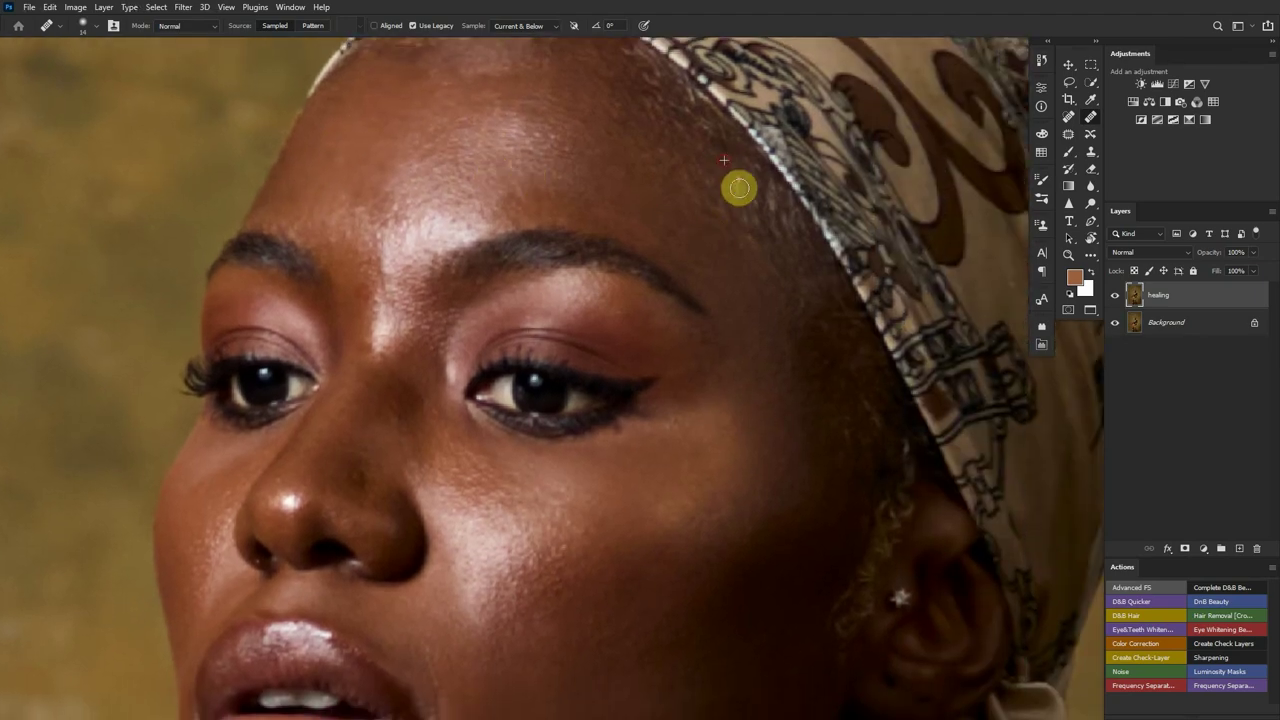
scroll(549, 326, "up", 3)
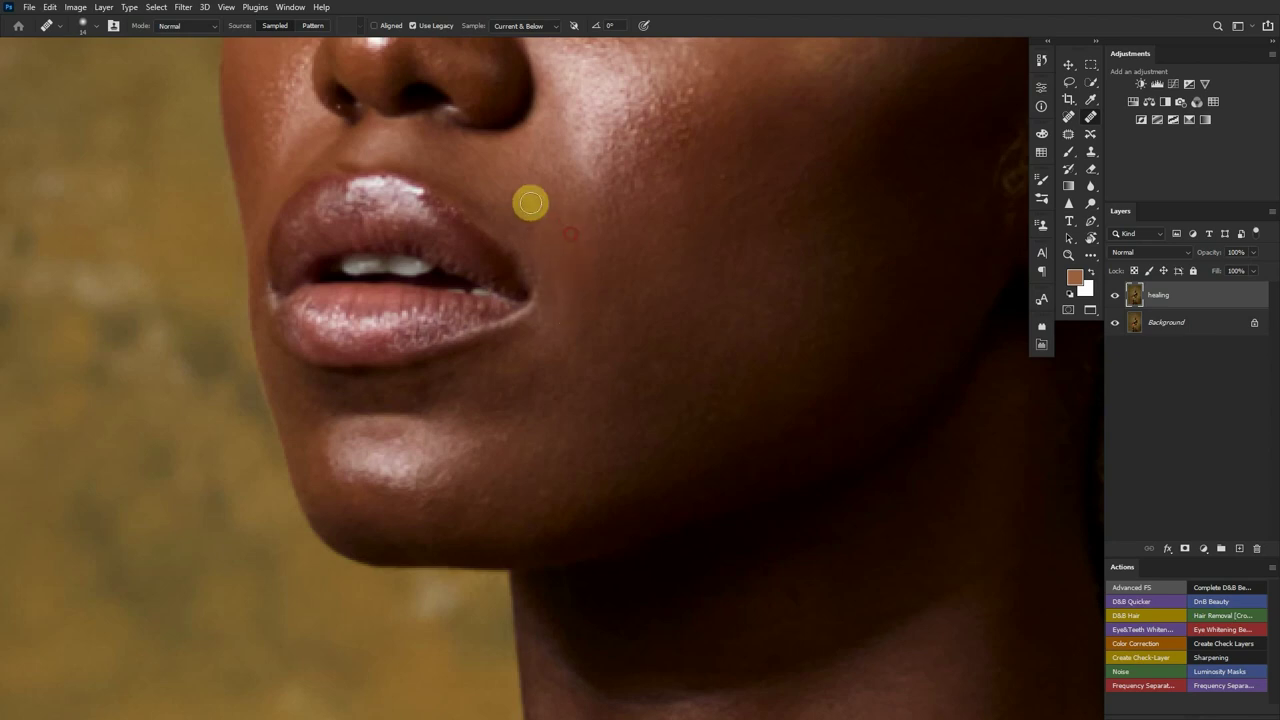
left_click_drag(645, 131, 650, 340)
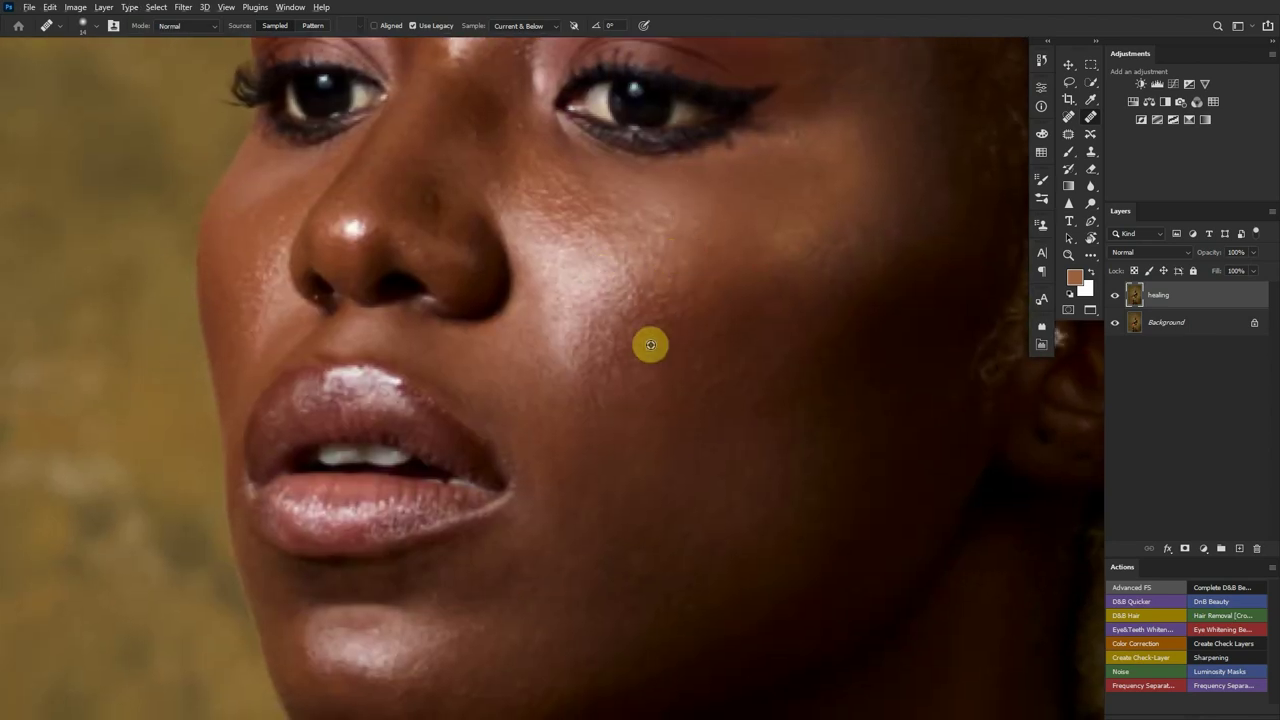
scroll(620, 346, "down", 5)
scroll(757, 349, "up", 5)
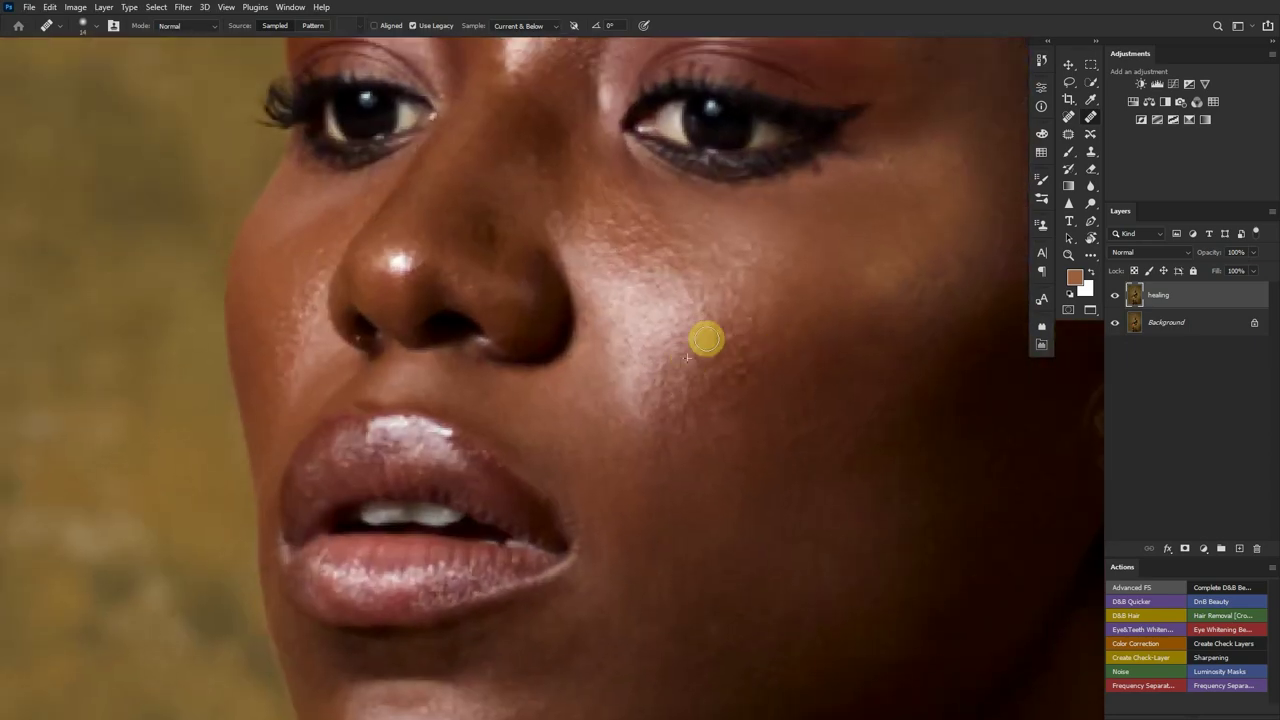
scroll(756, 404, "down", 3)
scroll(708, 363, "up", 3)
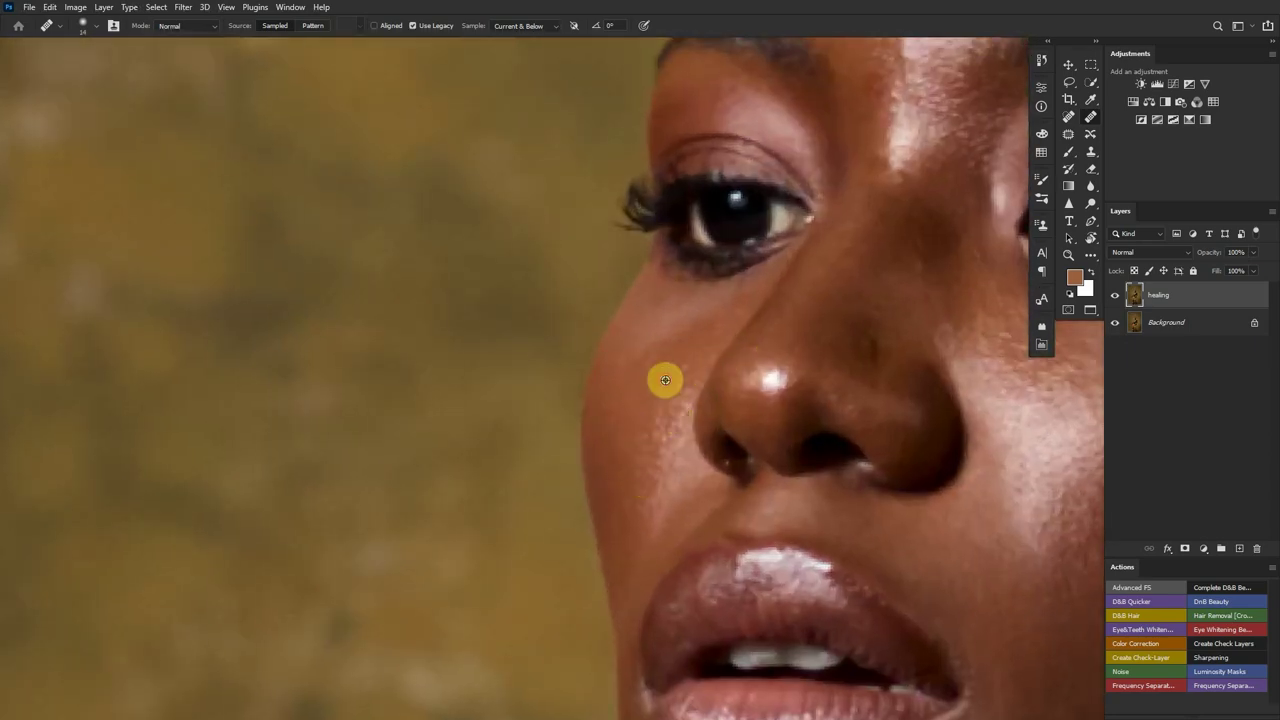
scroll(787, 333, "down", 3)
scroll(794, 280, "up", 3)
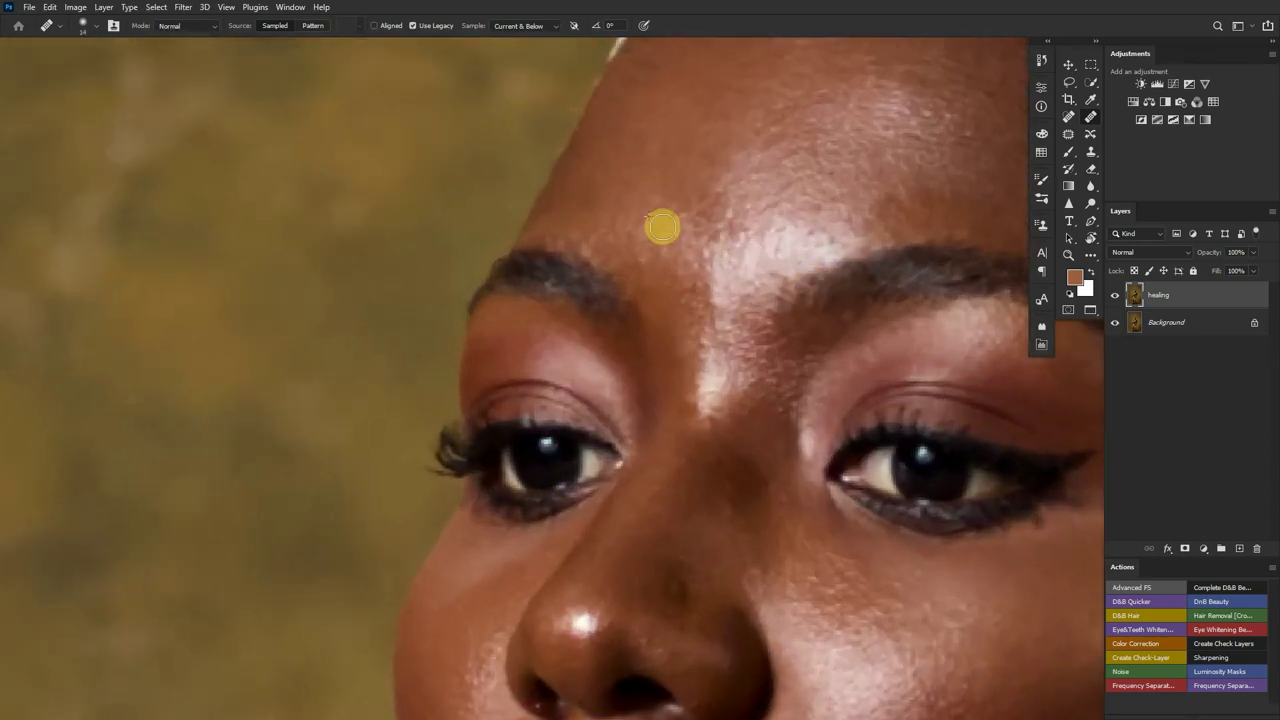
scroll(600, 280, "down", 3)
scroll(434, 354, "up", 3)
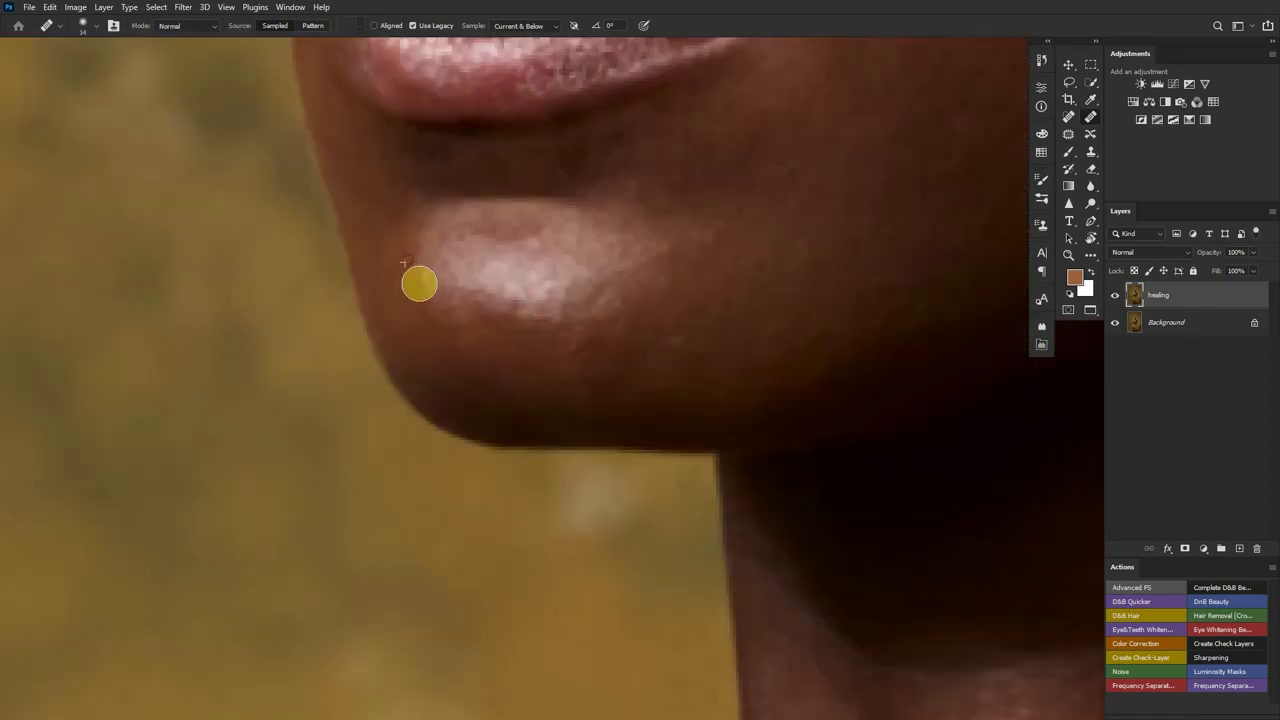
scroll(510, 260, "down", 2)
Heal the small blemish on the neck
scroll(602, 240, "down", 3)
scroll(654, 257, "up", 3)
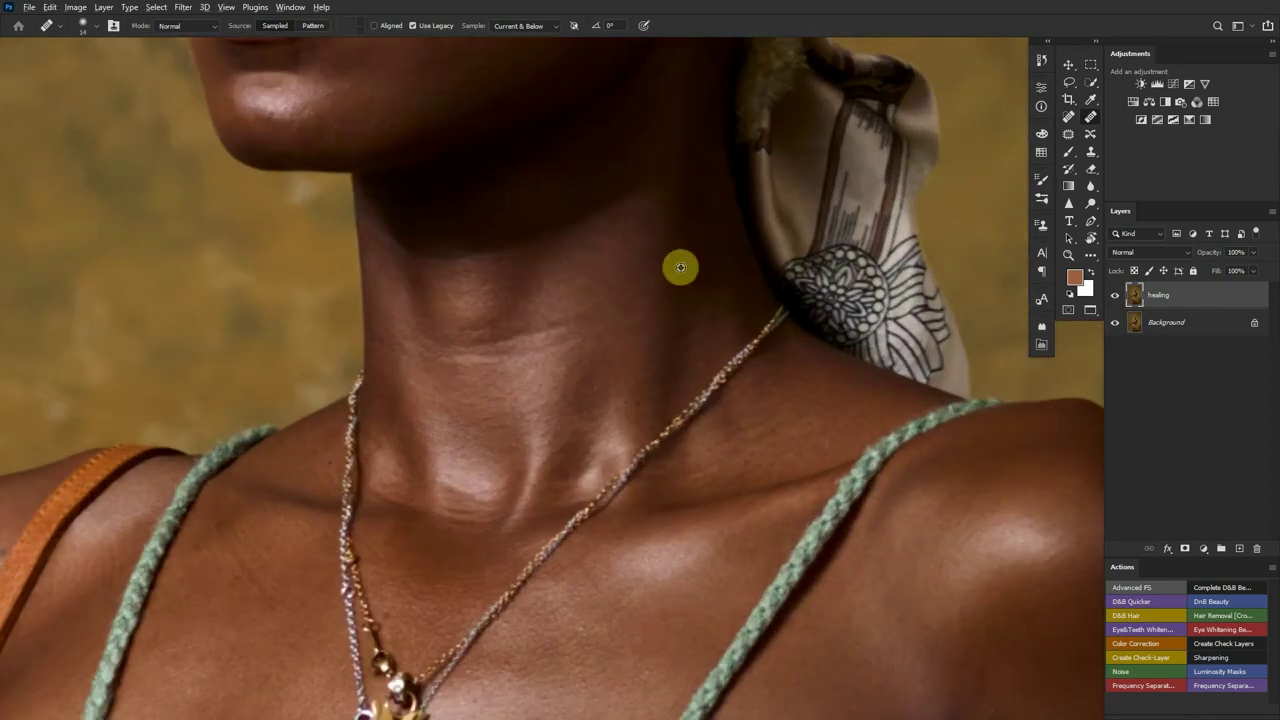
scroll(619, 316, "up", 1)
mouse_move(568, 360)
left_mouse_down()
mouse_move(610, 360)
mouse_move(581, 350)
left_mouse_up()
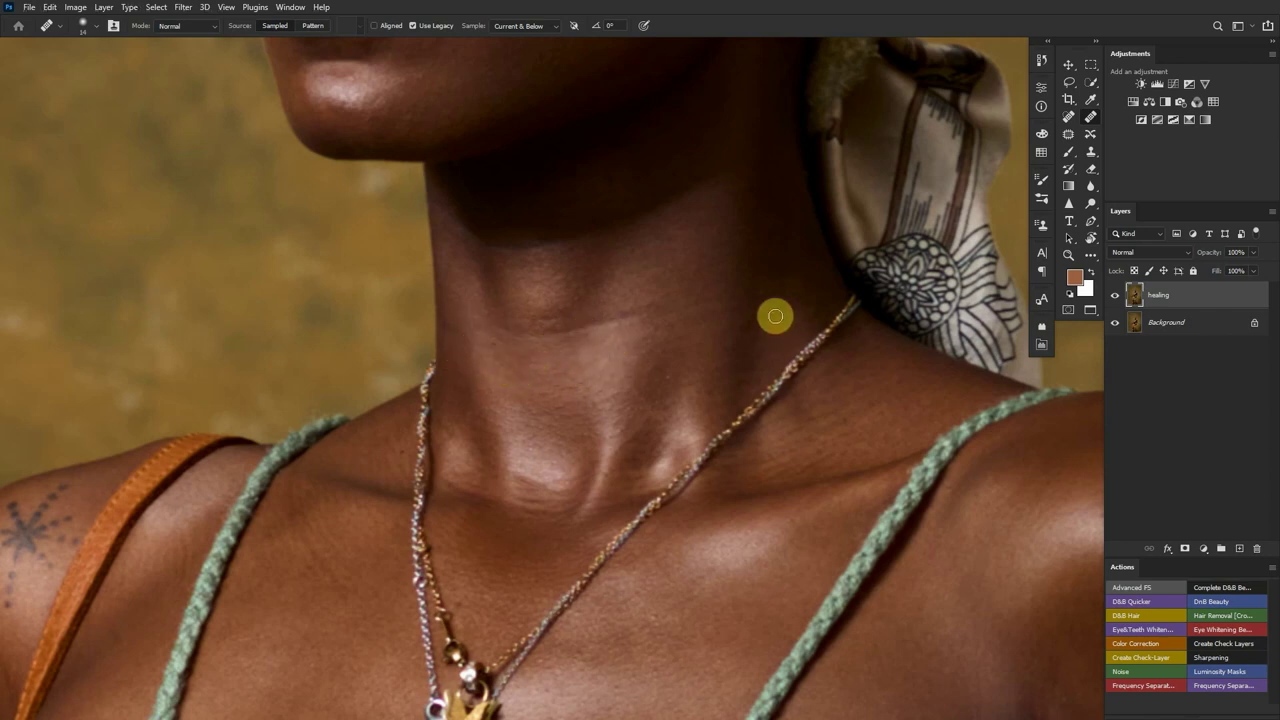
Zoom out and pan over the knotted top and torso to review the whole figure
scroll(640, 330, "up", 2)
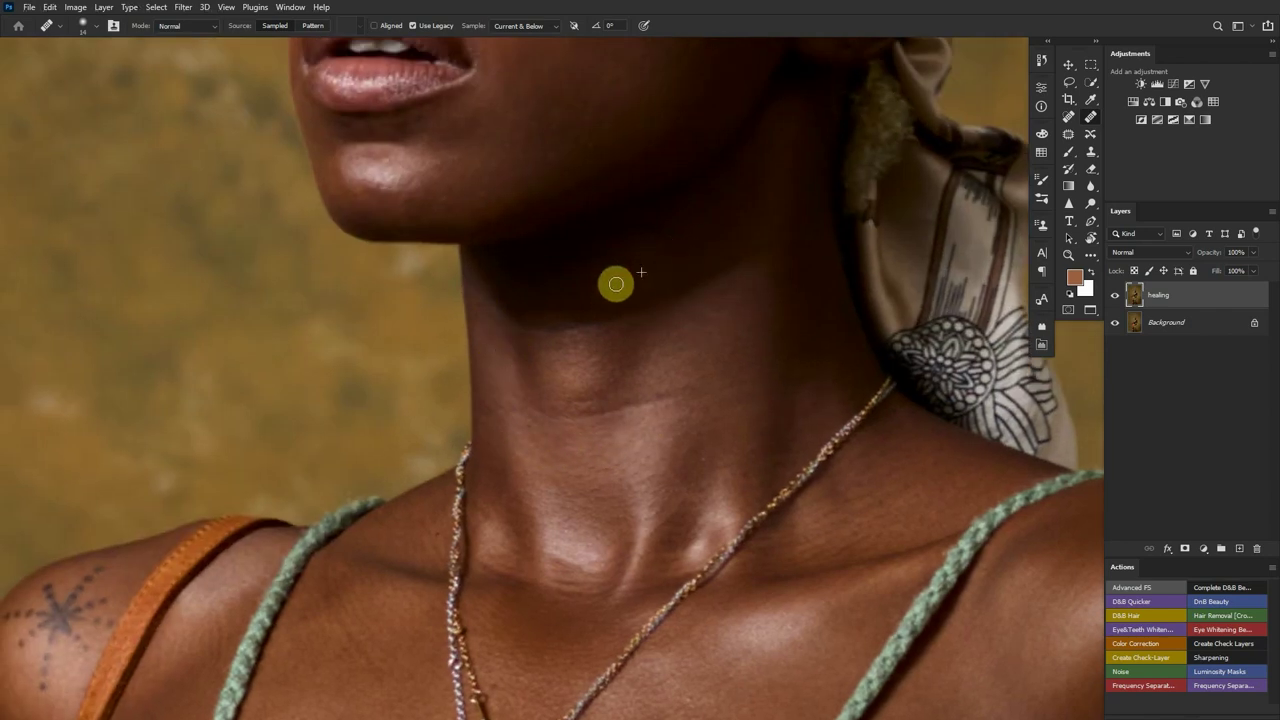
scroll(590, 240, "down", 5)
scroll(429, 291, "up", 7)
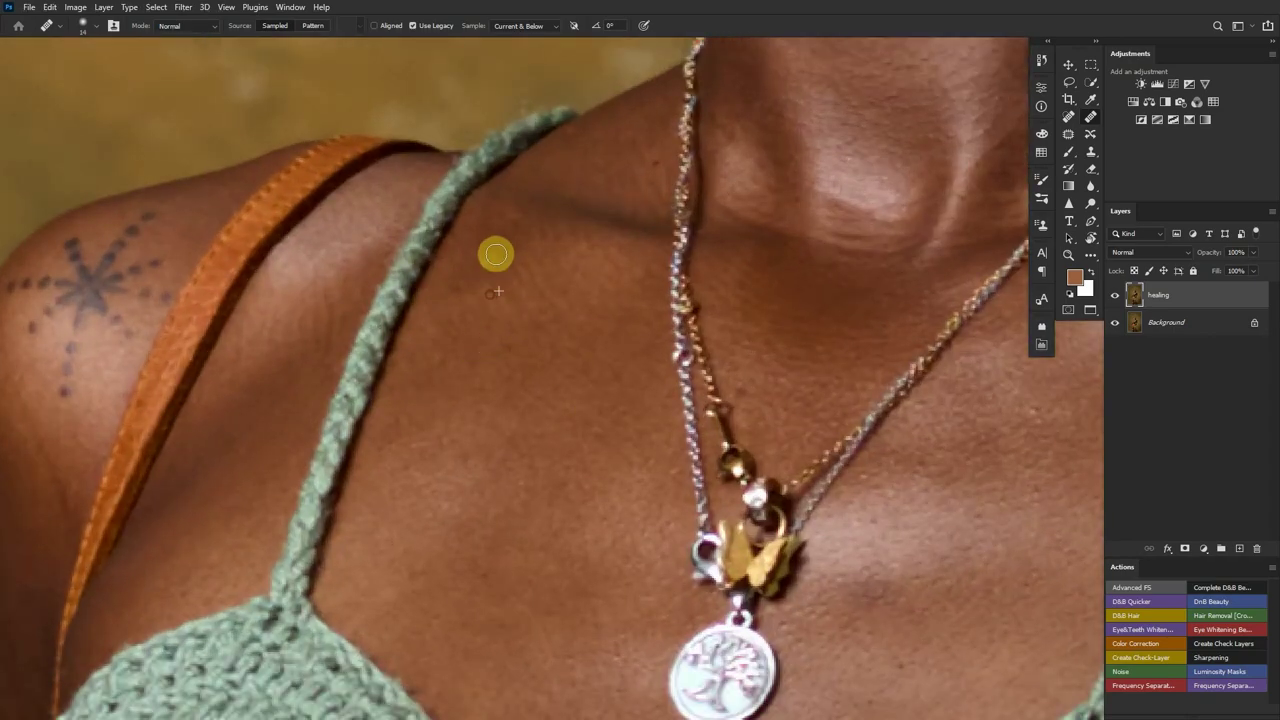
scroll(594, 286, "down", 5)
scroll(474, 306, "up", 7)
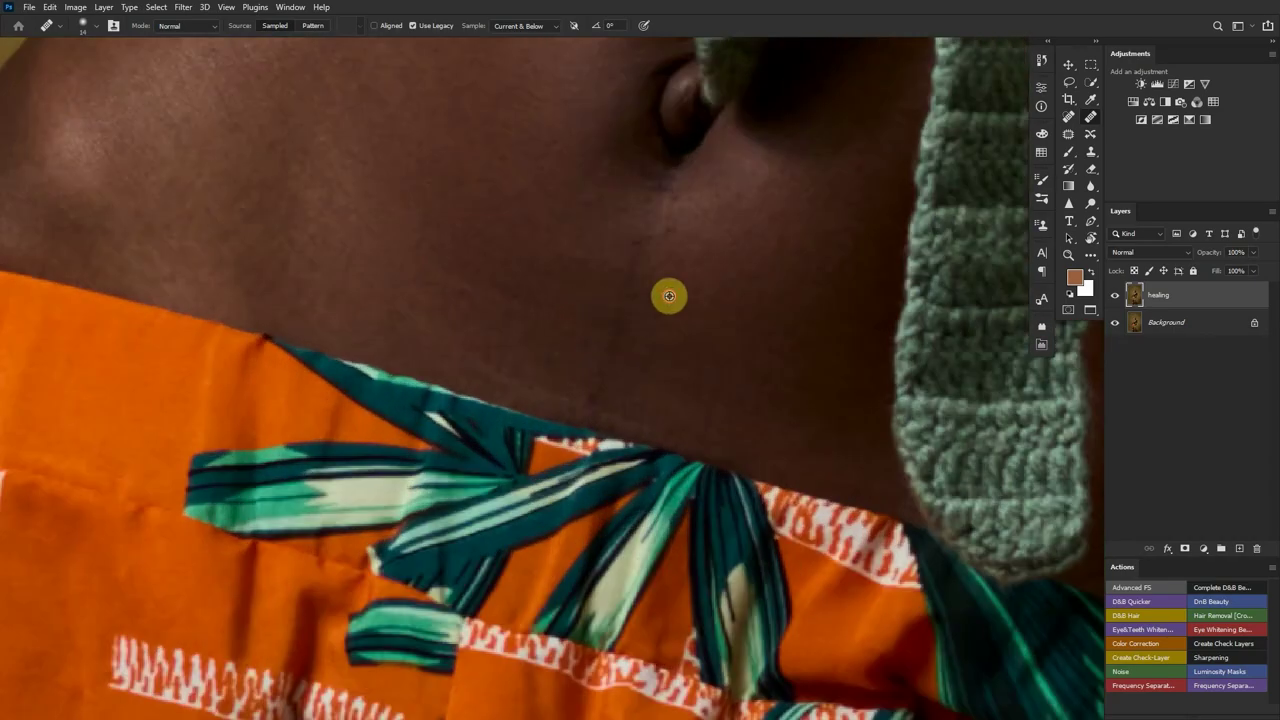
scroll(571, 376, "down", 5)
scroll(569, 349, "up", 3)
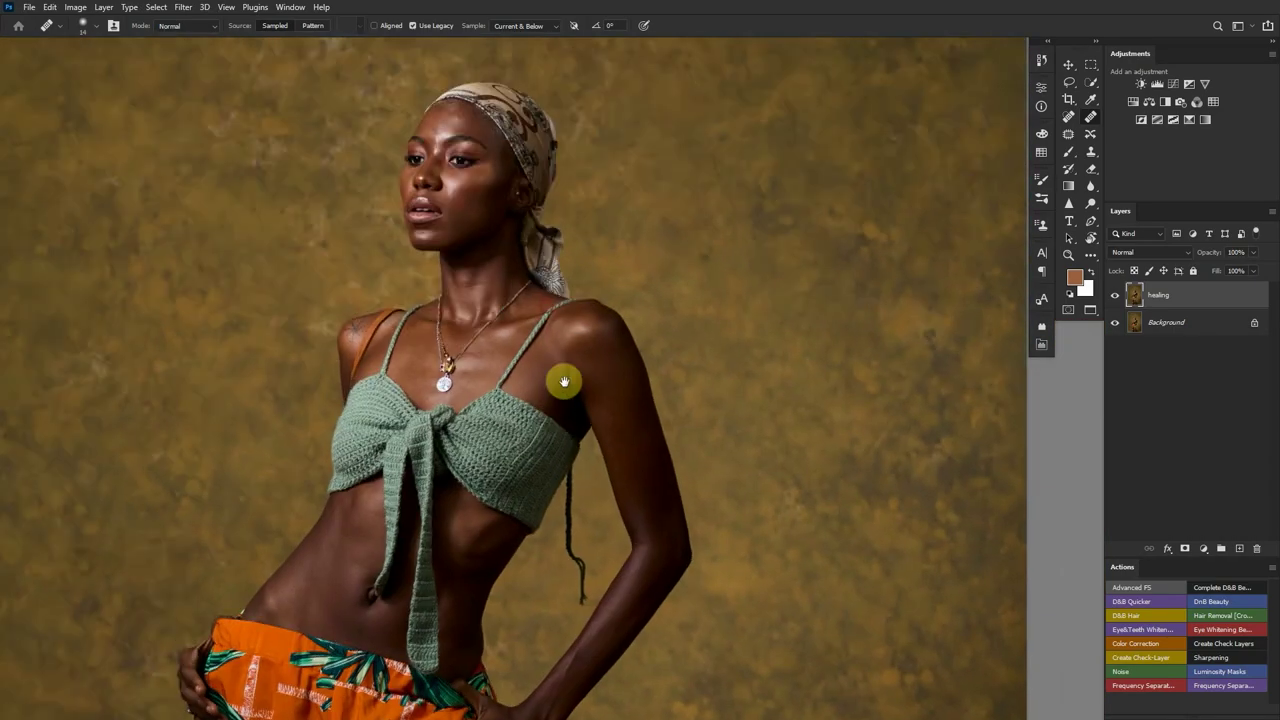
scroll(498, 350, "up", 7)
scroll(498, 350, "up", 3)
scroll(543, 351, "down", 6)
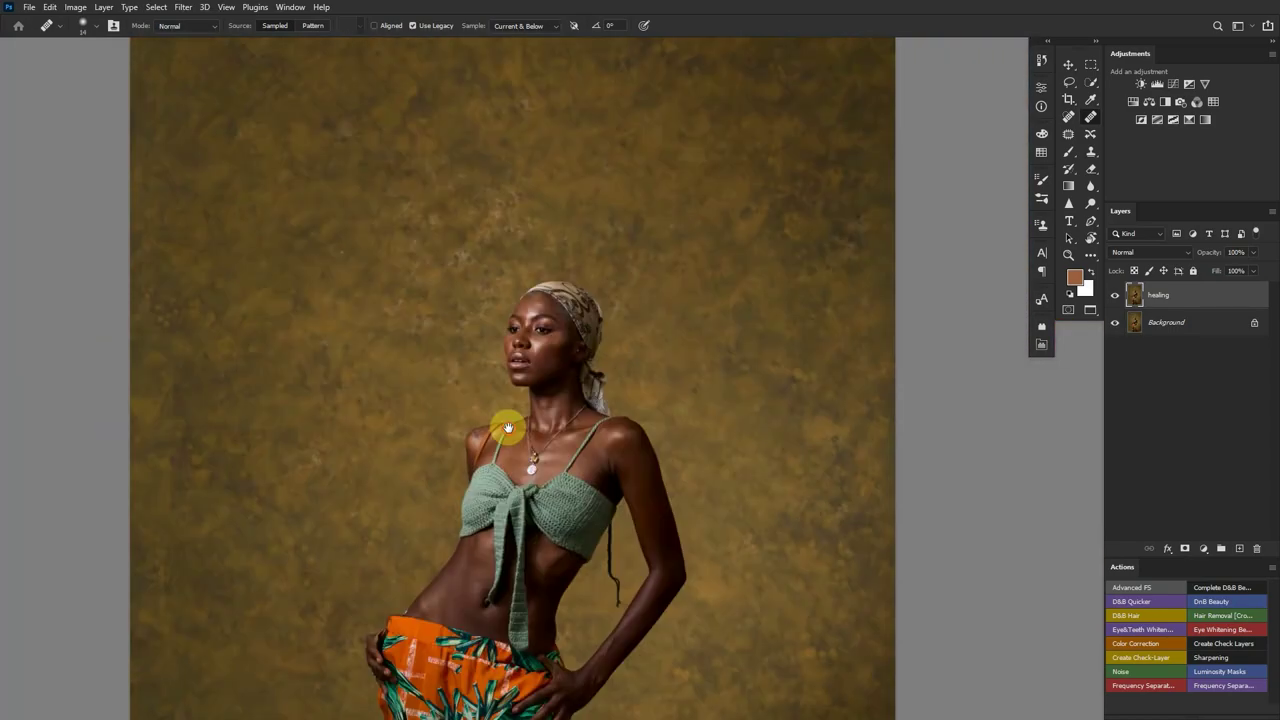
scroll(683, 340, "down", 3)
scroll(608, 314, "up", 10)
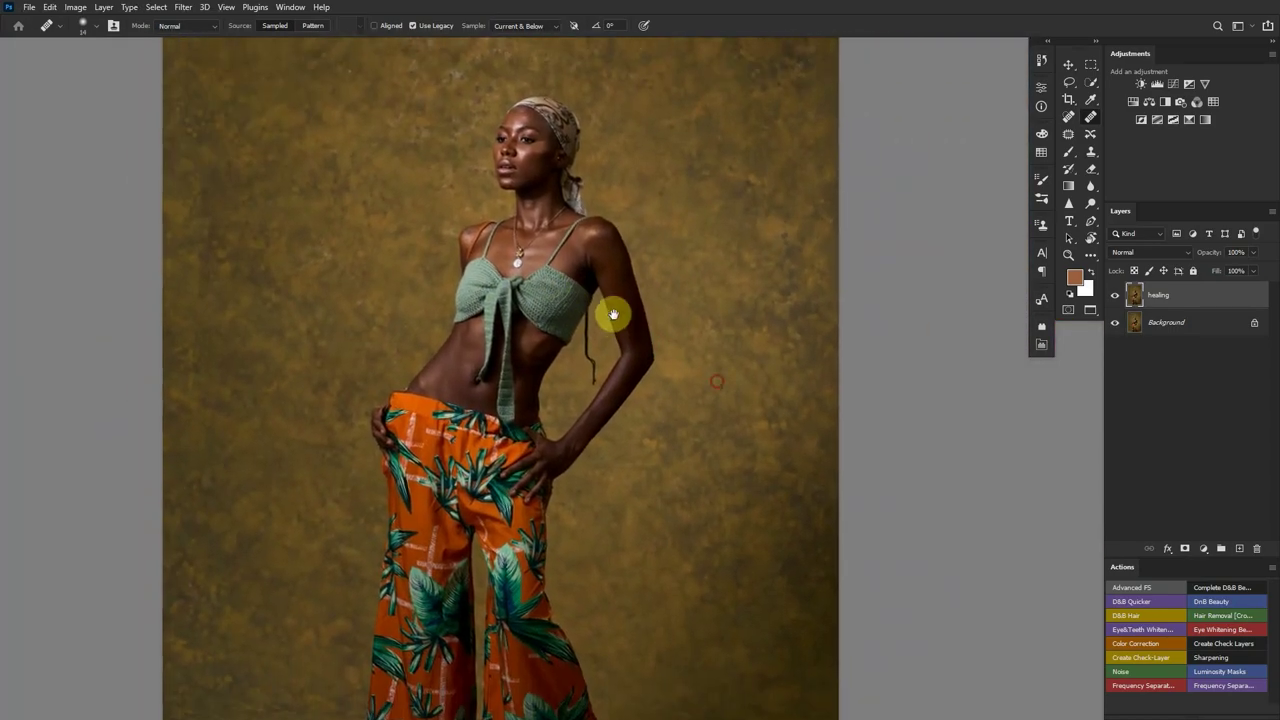
scroll(634, 297, "down", 8)
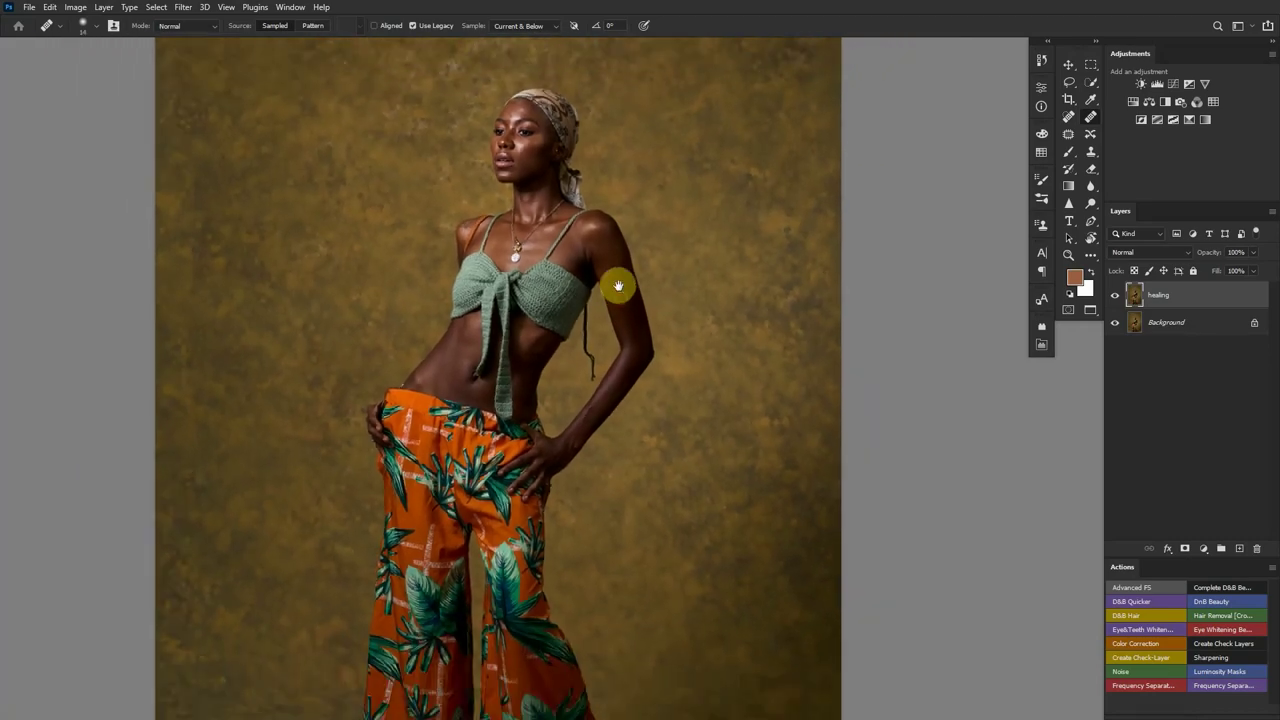
scroll(609, 257, "up", 2)
scroll(574, 260, "down", 3)
scroll(574, 260, "up", 2)
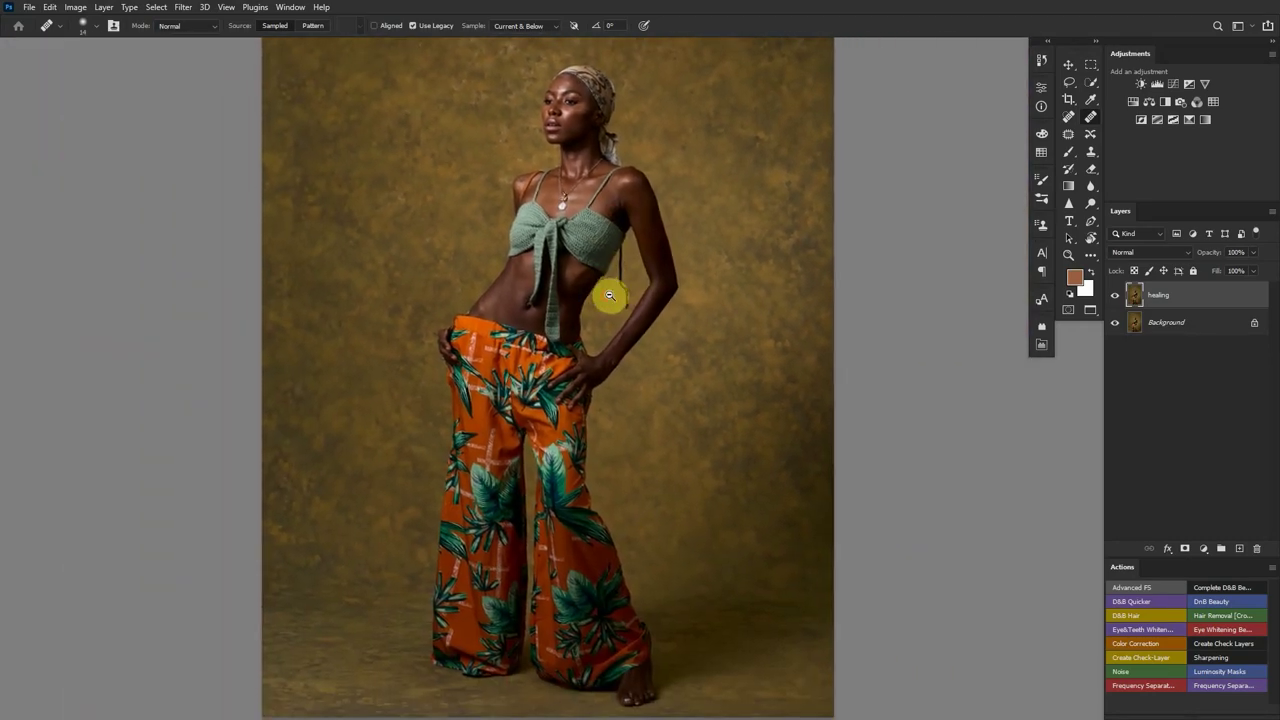
scroll(606, 294, "down", 4)
scroll(587, 306, "up", 2)
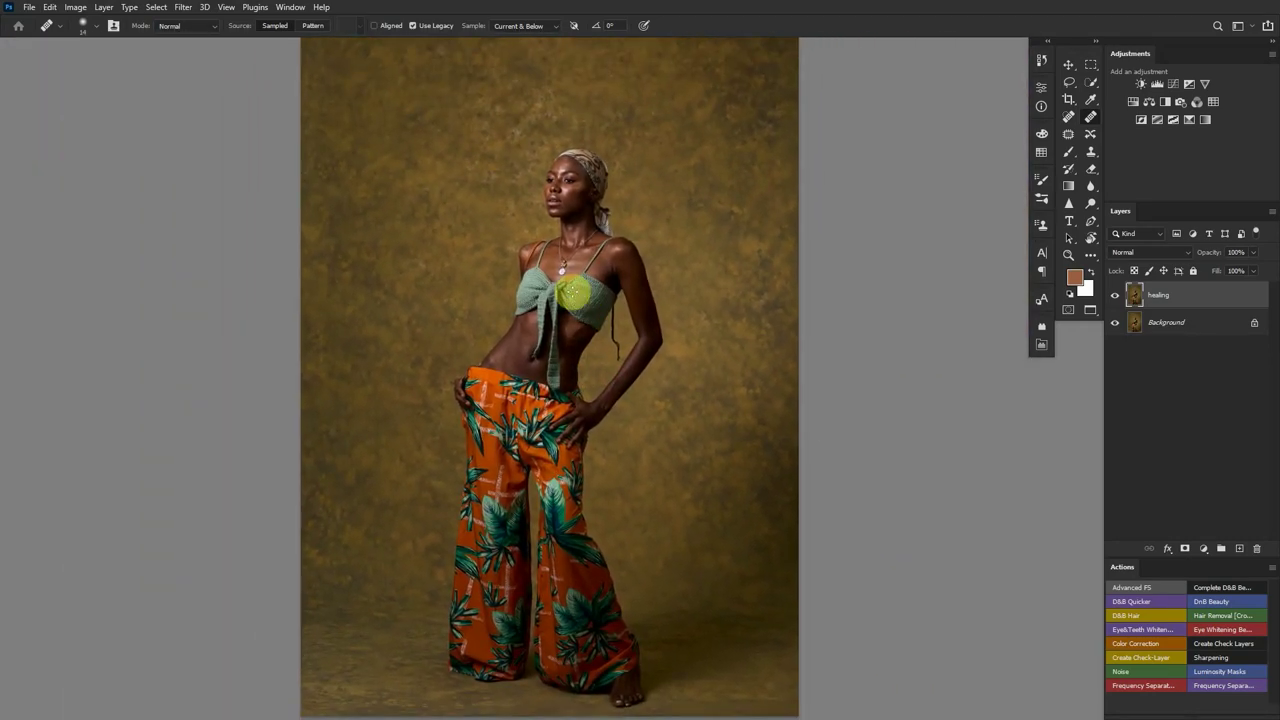
scroll(535, 344, "up", 5)
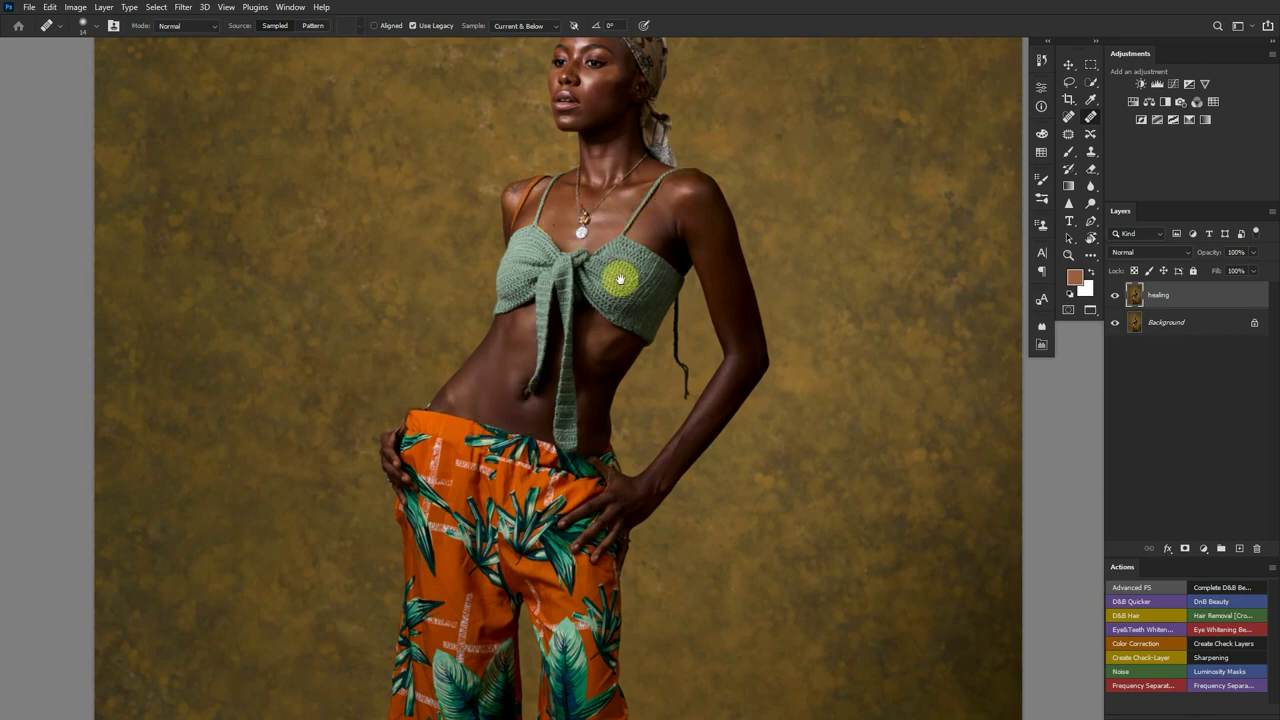
scroll(620, 280, "down", 5)
scroll(688, 254, "up", 6)
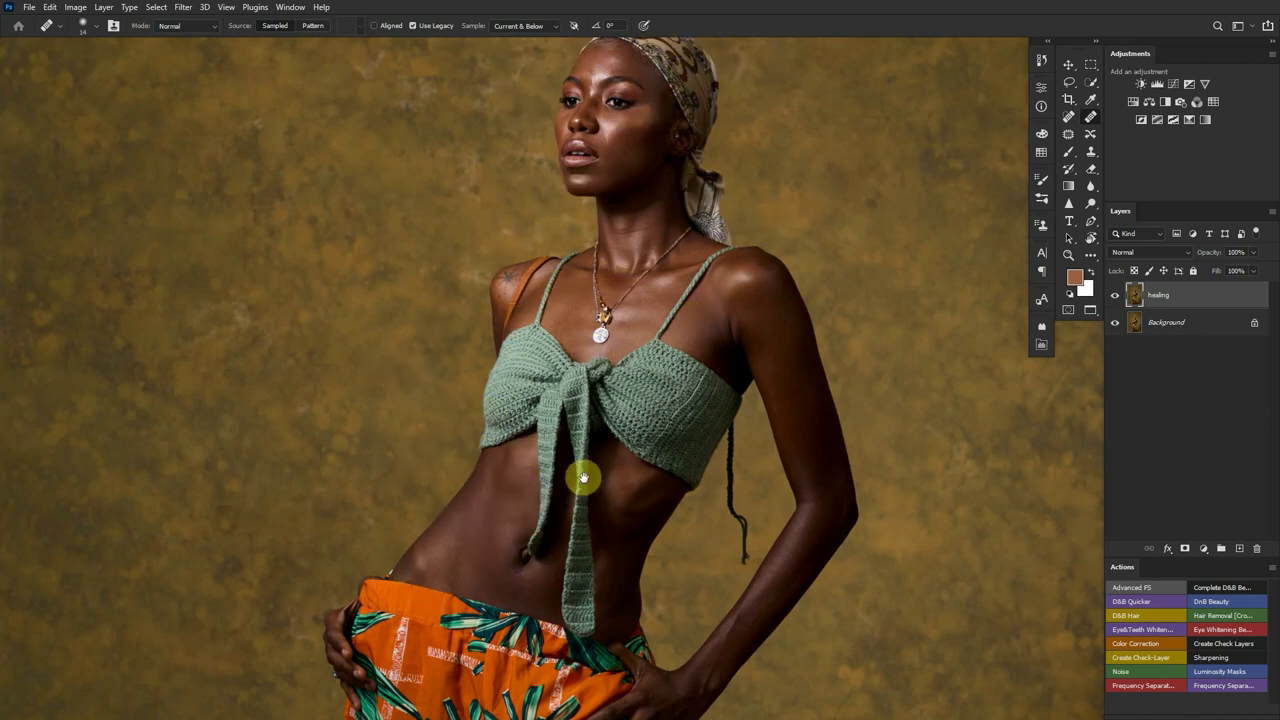
left_click_drag(591, 432, 613, 261)
scroll(613, 261, "down", 5)
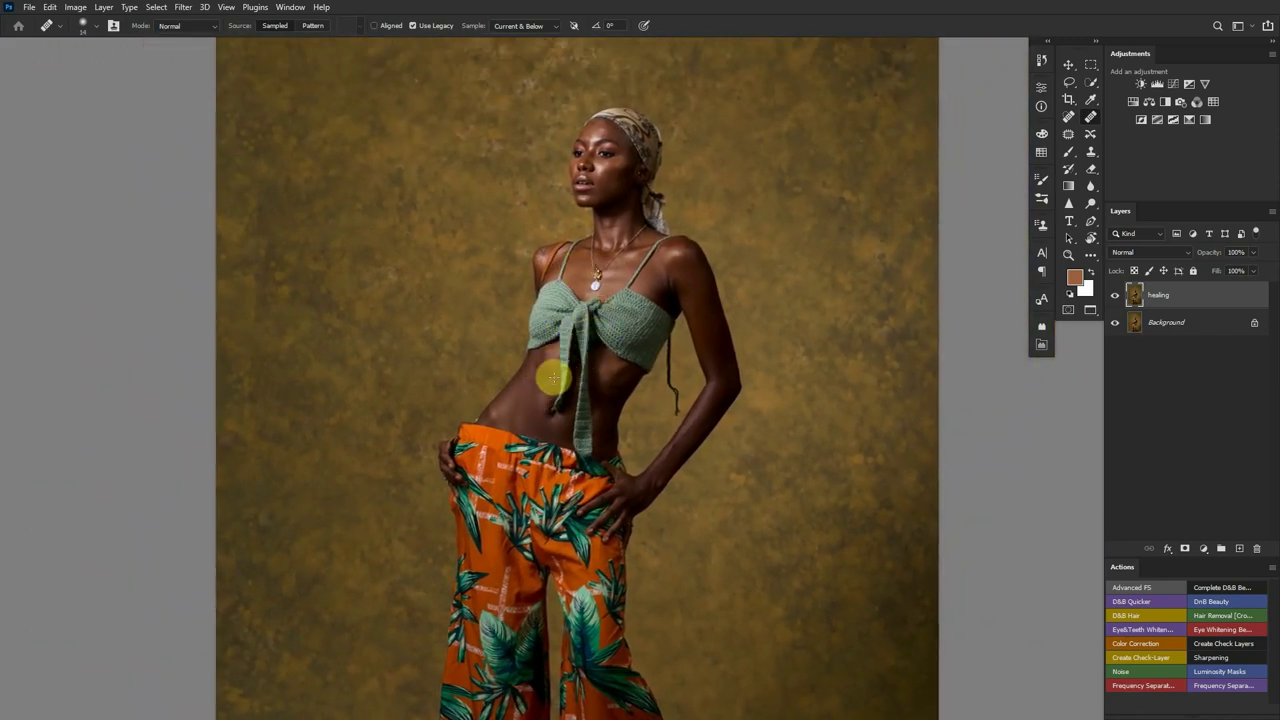
scroll(591, 380, "up", 2)
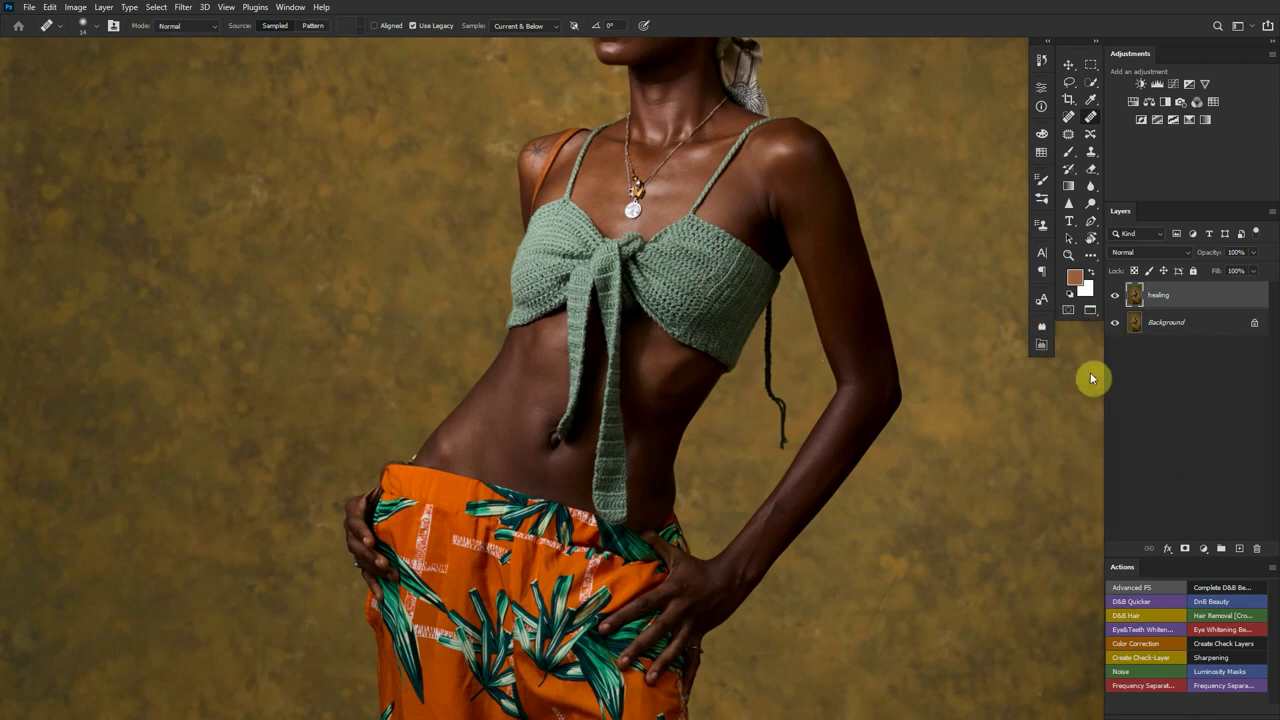
Add a new layer named Coloring in Color blend mode and pick the Brush tool
key("ctrl+shift+n")
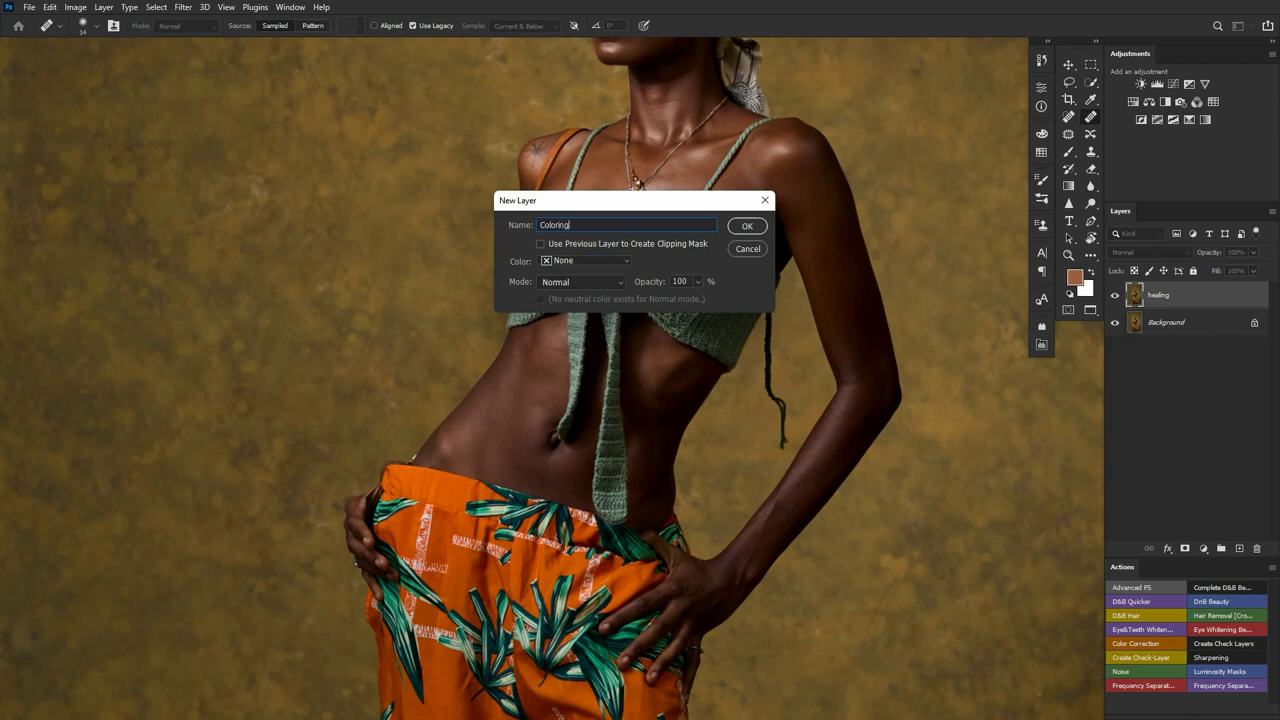
left_click(586, 282)
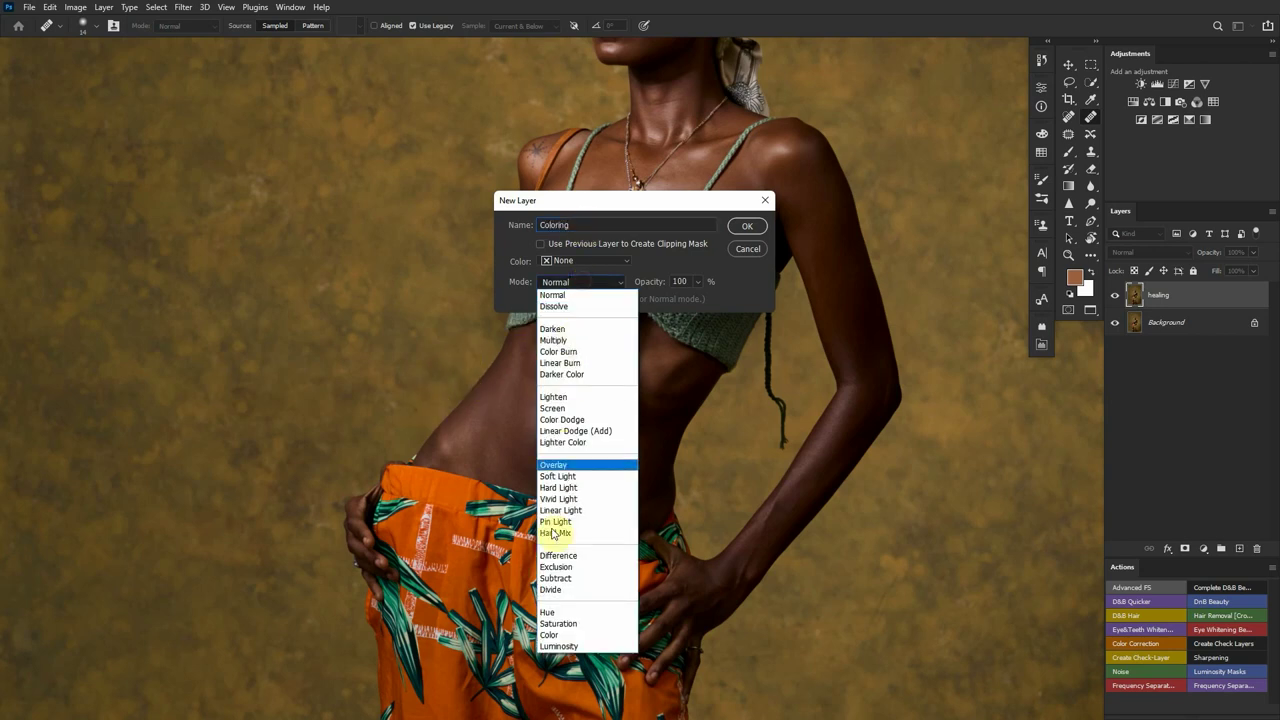
left_click(551, 638)
left_click(752, 230)
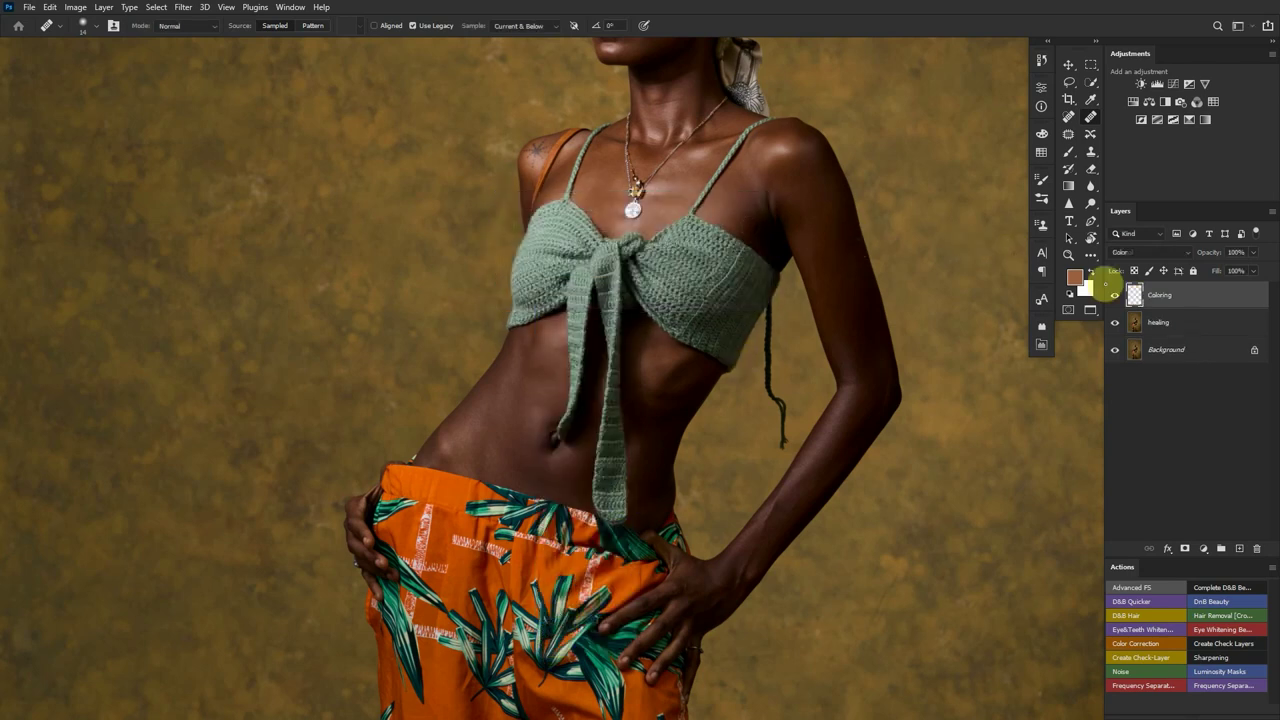
left_click(1067, 151)
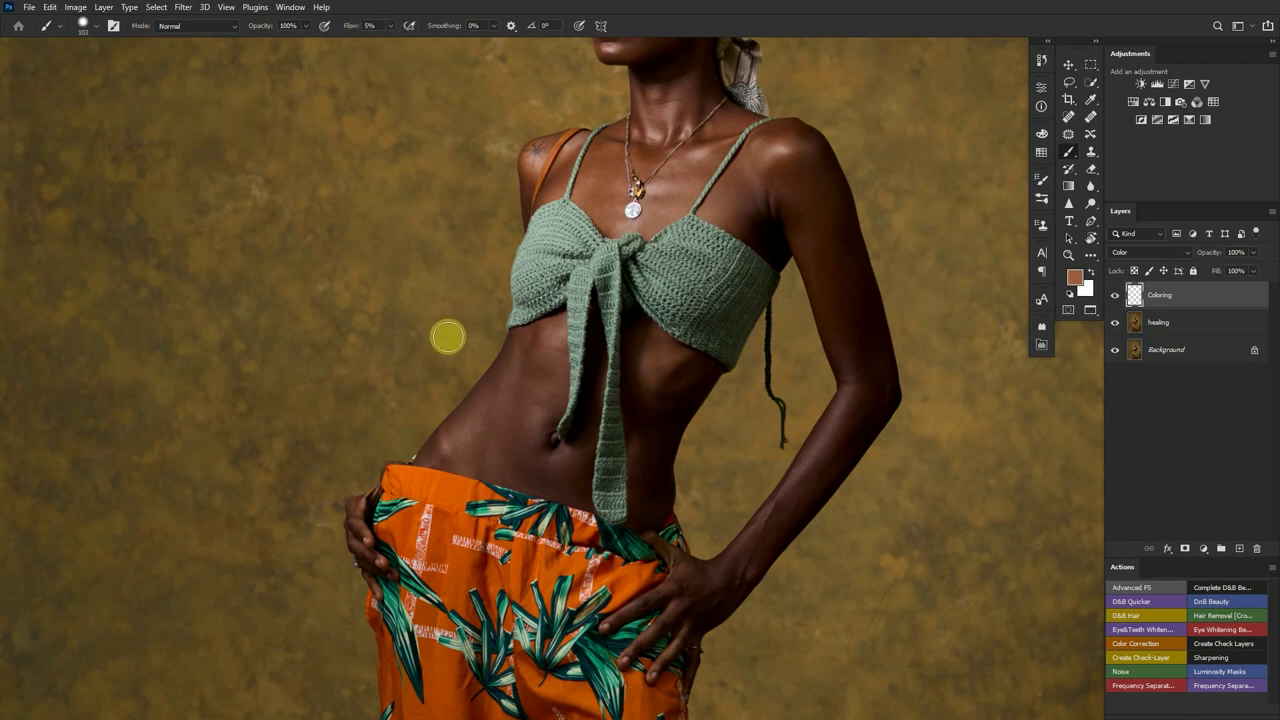
Set the brush to 0% hardness and about 282 px
right_click(448, 337)
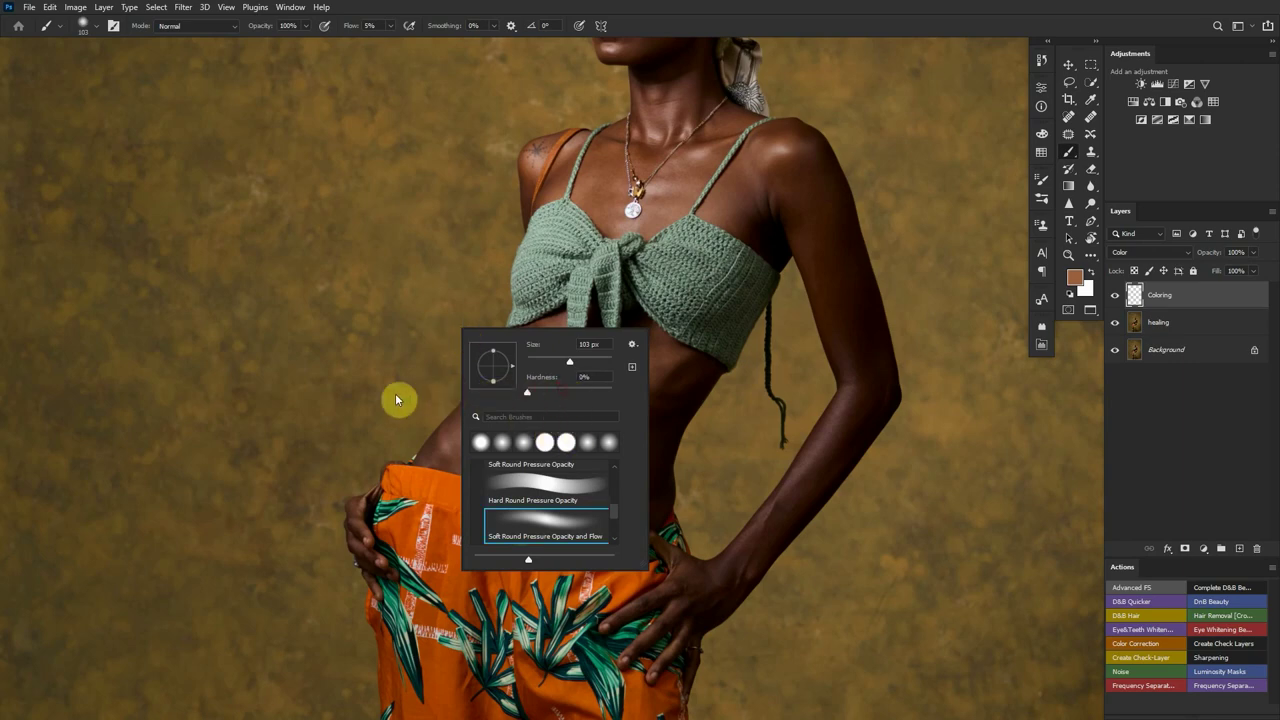
key("Tab")
key("Return")
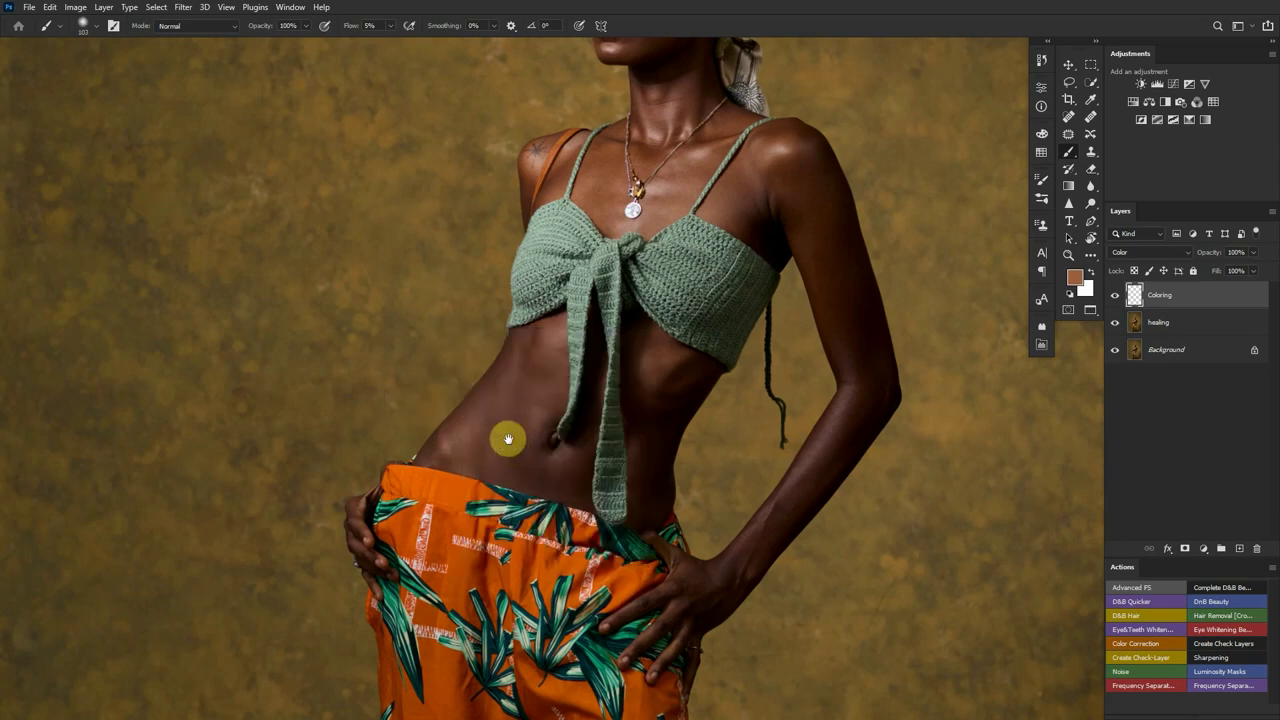
scroll(508, 440, "down", 3)
mouse_move(571, 277)
left_mouse_down()
mouse_move(598, 268)
mouse_move(582, 218)
mouse_move(584, 240)
left_mouse_up()
mouse_move(514, 397)
left_mouse_down()
mouse_move(536, 358)
mouse_move(513, 444)
mouse_move(554, 458)
mouse_move(508, 402)
mouse_move(535, 356)
mouse_move(486, 442)
mouse_move(507, 419)
mouse_move(450, 442)
mouse_move(513, 361)
mouse_move(535, 364)
mouse_move(540, 385)
mouse_move(529, 468)
mouse_move(631, 395)
mouse_move(576, 475)
mouse_move(507, 454)
mouse_move(545, 512)
mouse_move(594, 519)
mouse_move(546, 344)
mouse_move(809, 297)
left_mouse_up()
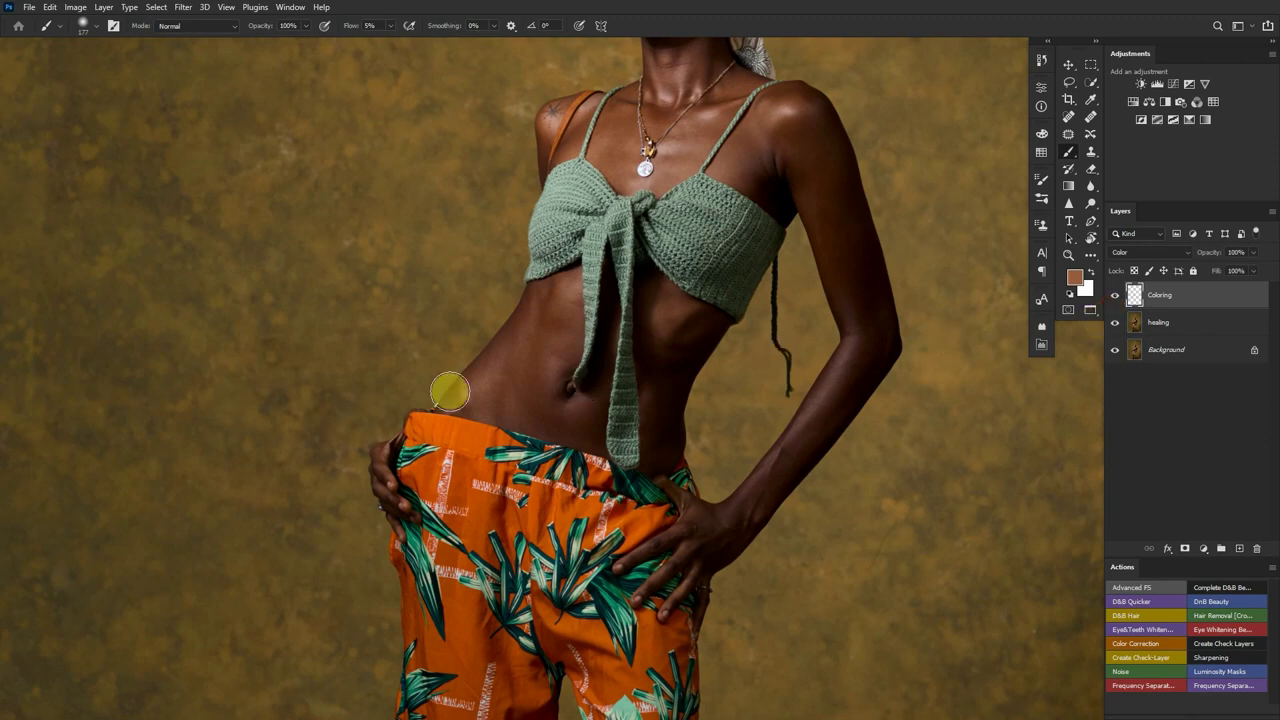
Paint faint sampled skin colour over the belly and review the full figure
key("ctrl+plus")
key("ctrl+plus")
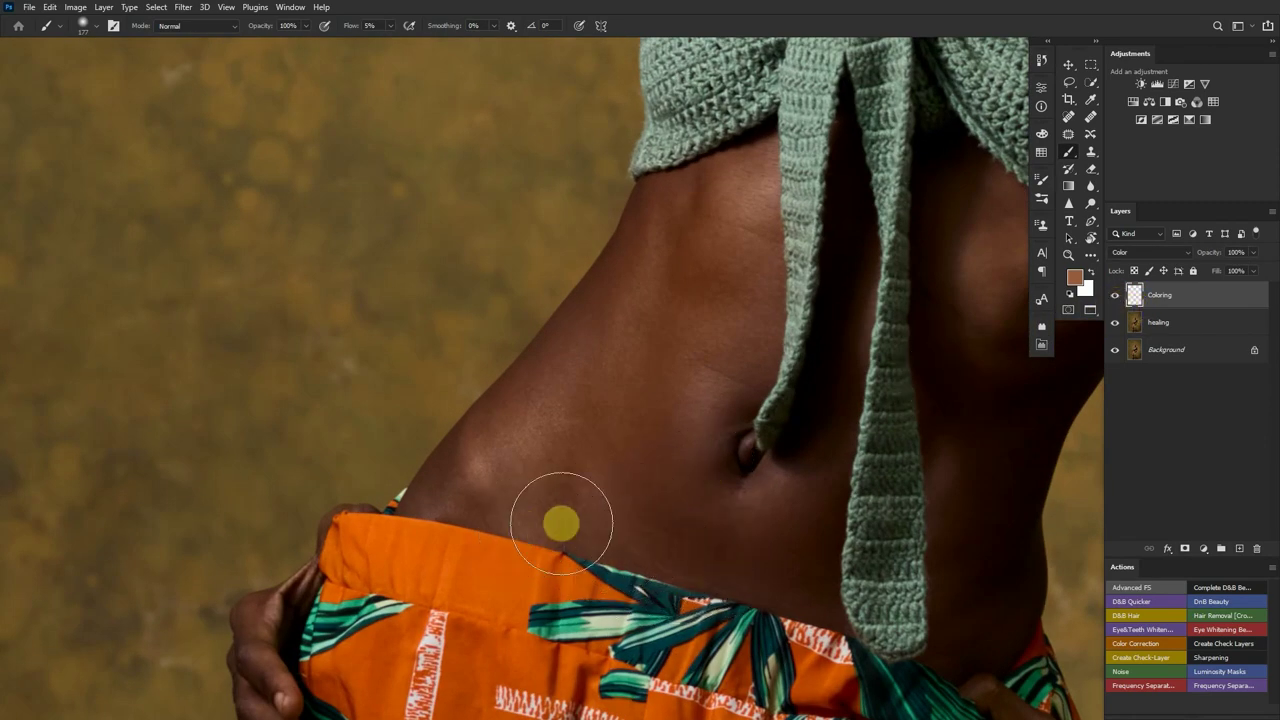
mouse_move(561, 523)
left_mouse_down()
mouse_move(464, 488)
mouse_move(651, 269)
mouse_move(635, 313)
mouse_move(506, 464)
mouse_move(512, 451)
mouse_move(436, 497)
left_mouse_up()
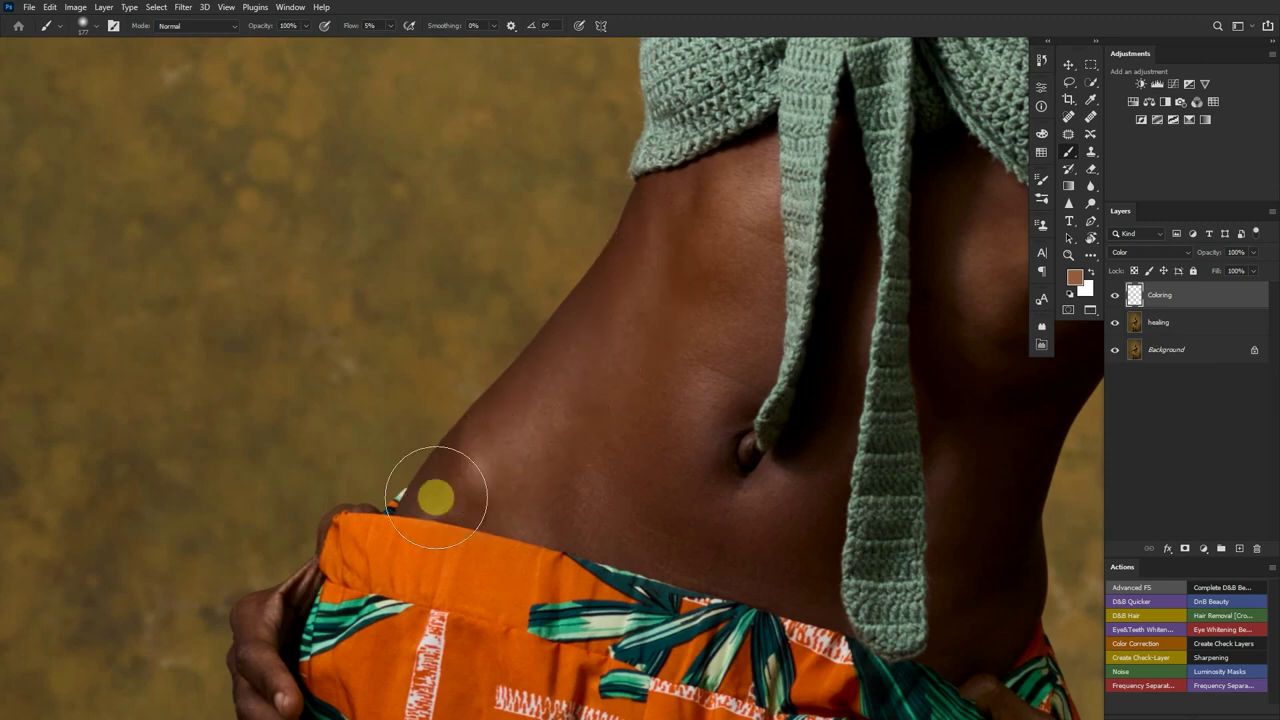
key("ctrl+0")
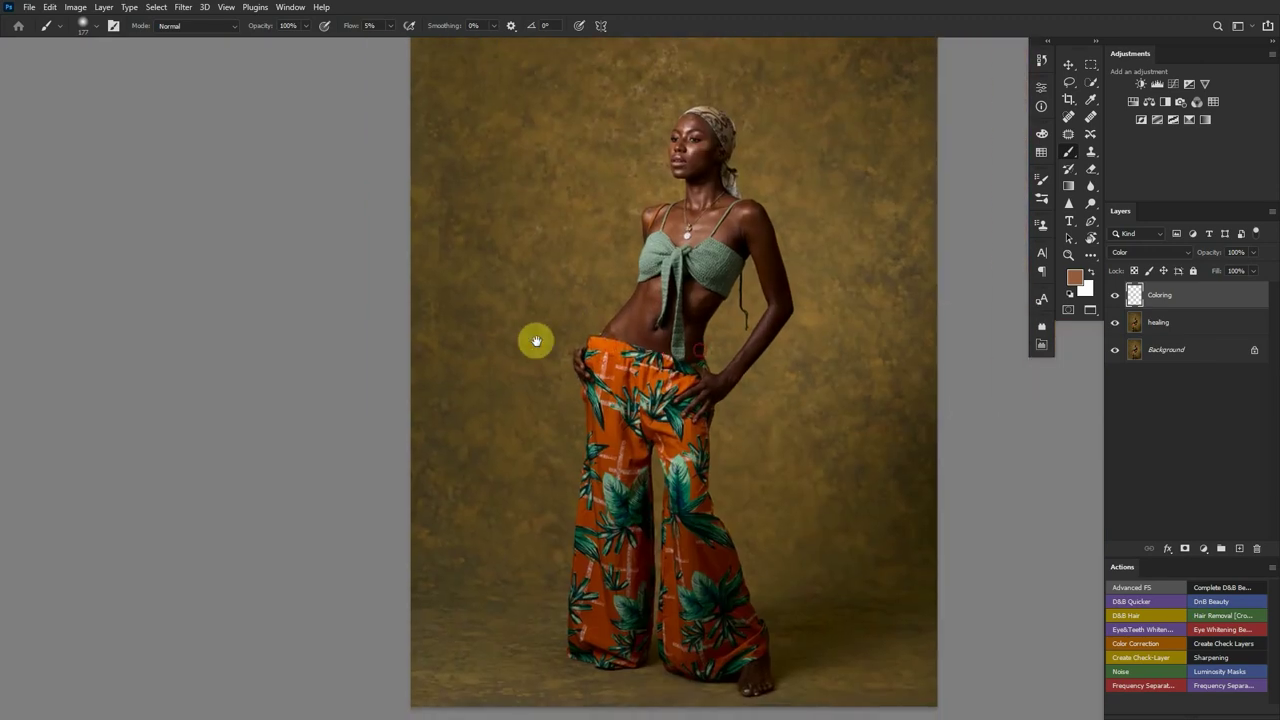
scroll(706, 314, "up", 5)
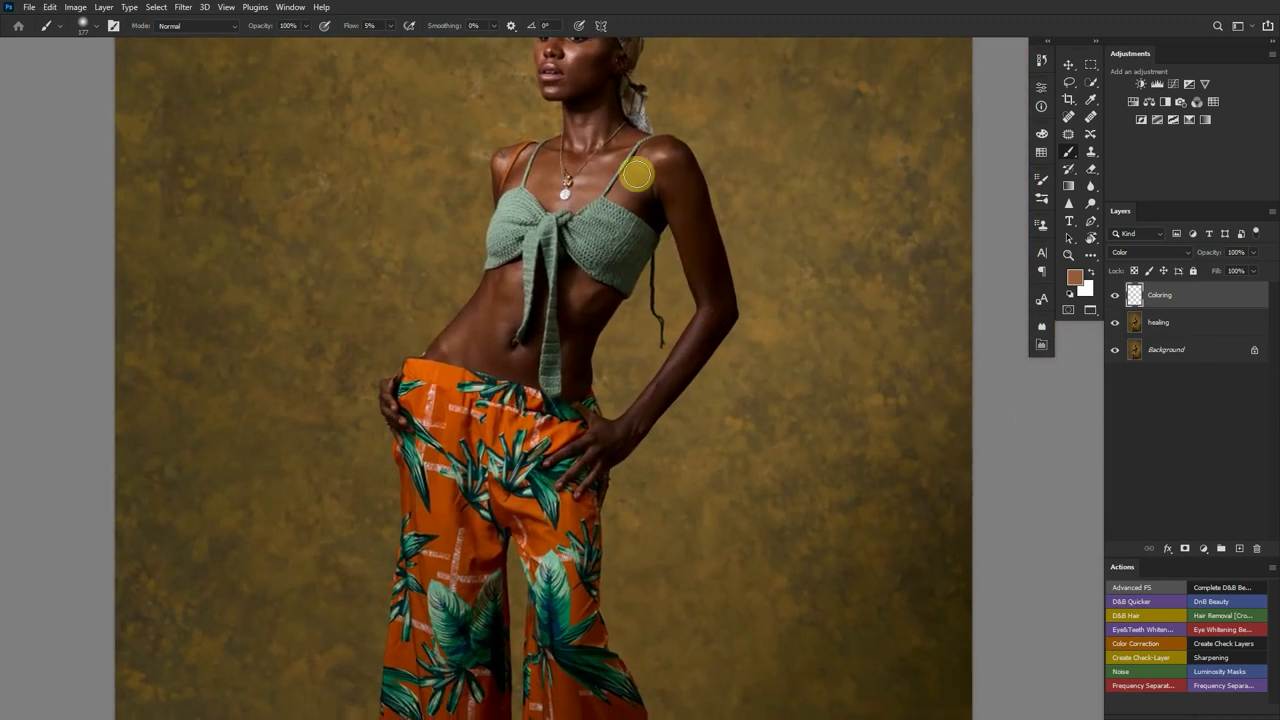
scroll(636, 175, "up", 5)
left_click(636, 175, "alt")
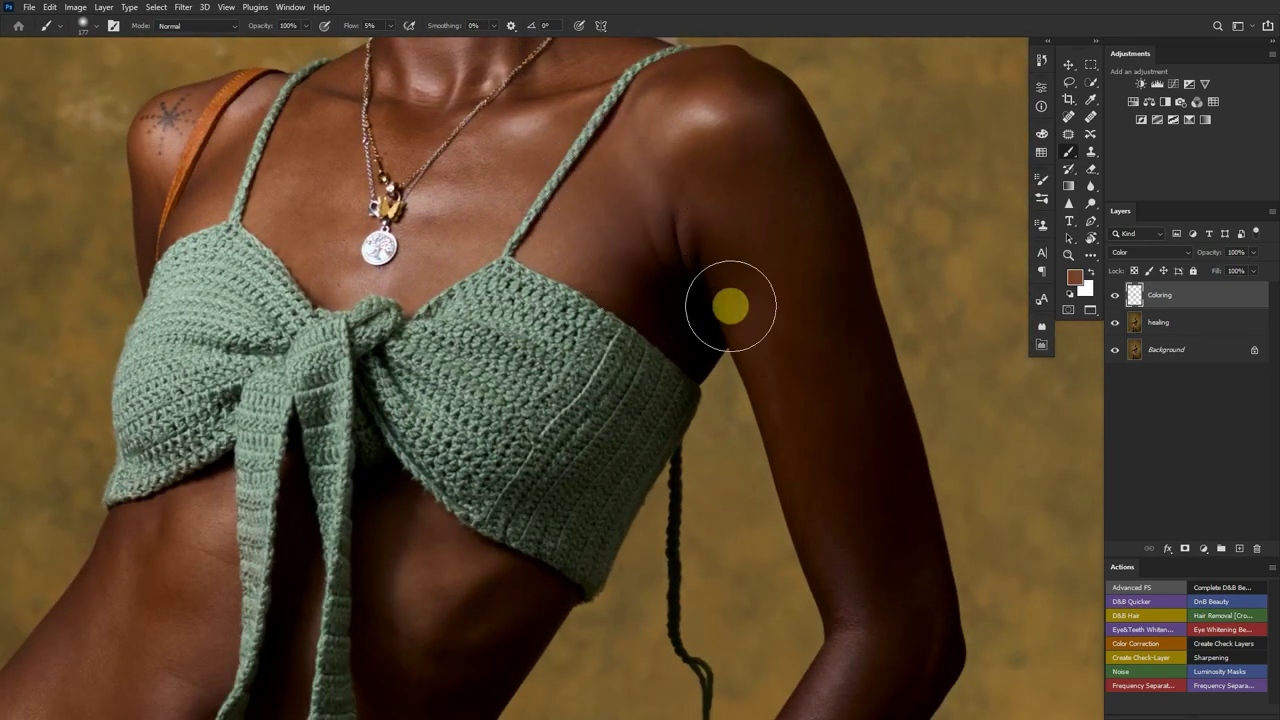
scroll(660, 240, "down", 5)
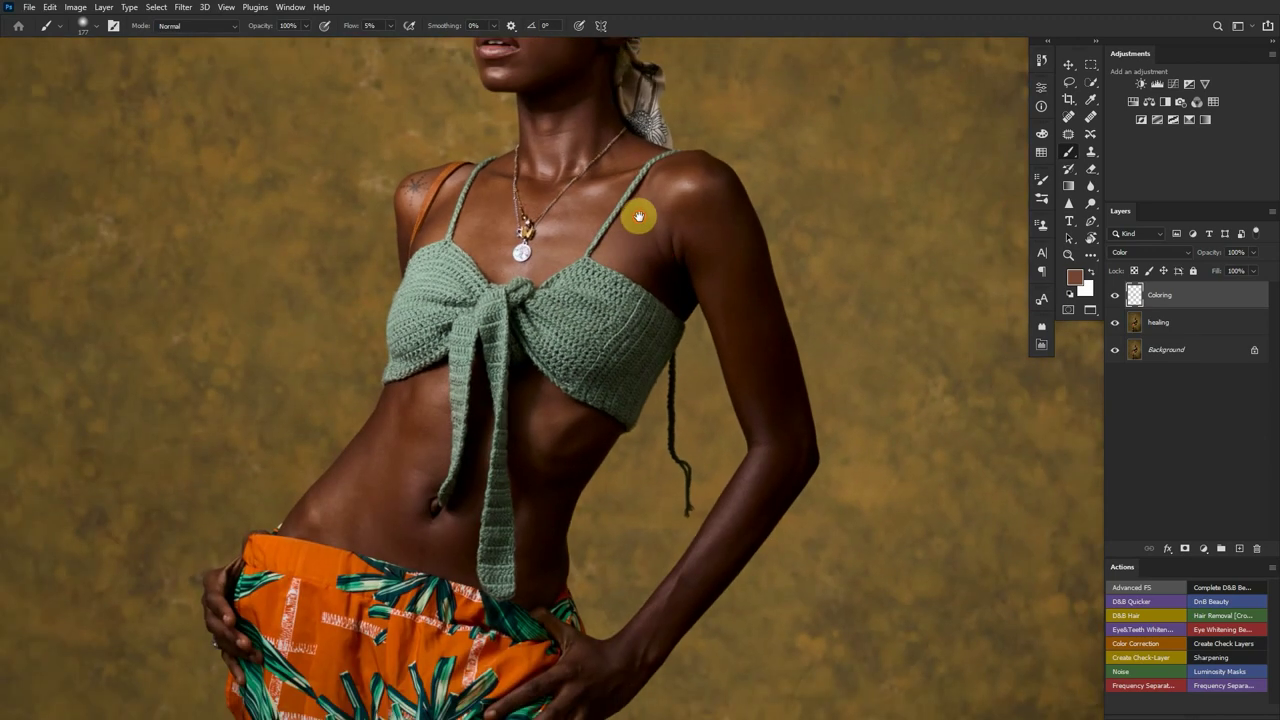
left_click_drag(638, 216, 600, 406)
scroll(606, 463, "down", 3)
left_click_drag(606, 463, 538, 231)
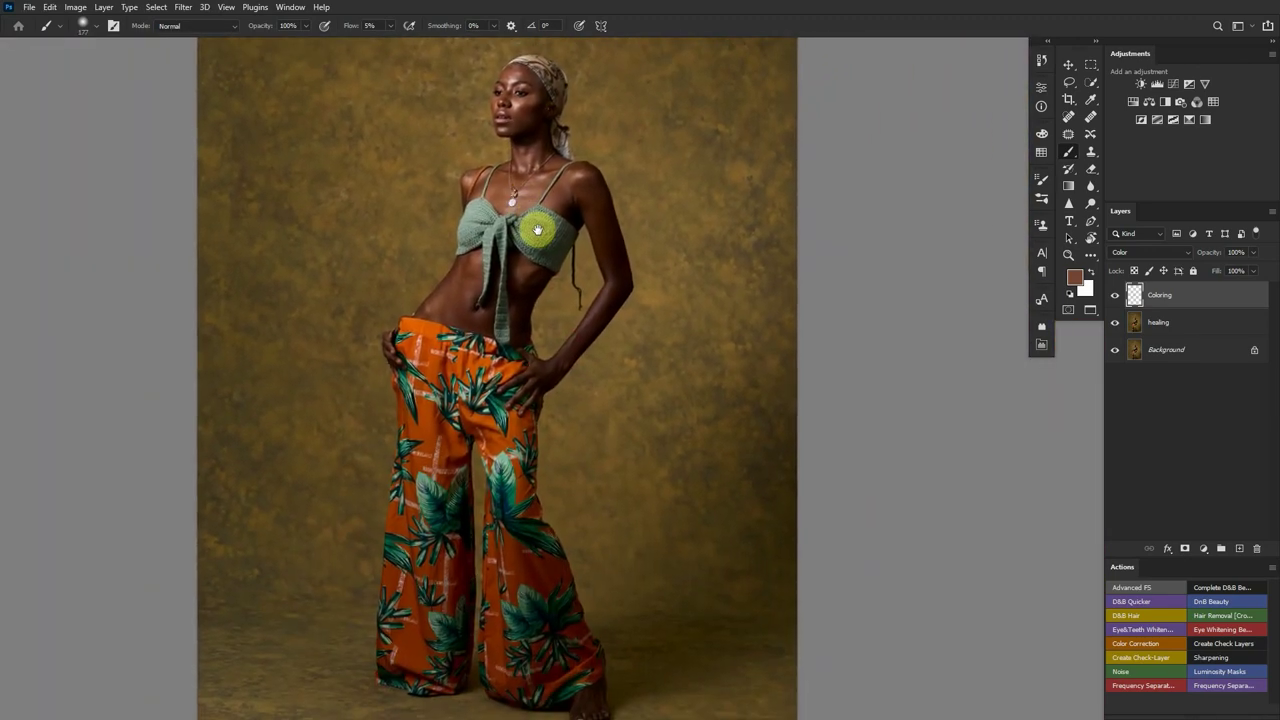
scroll(550, 258, "down", 2)
scroll(563, 286, "up", 1)
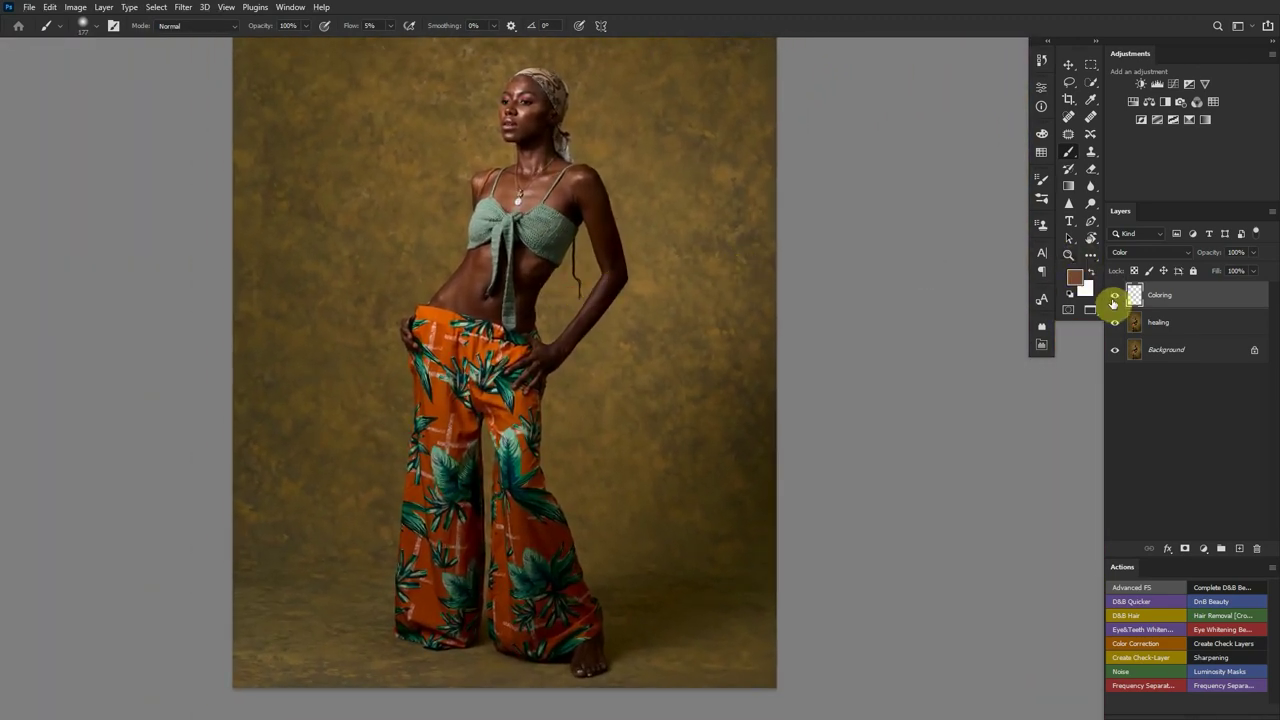
scroll(640, 346, "up", 1)
scroll(760, 330, "down", 1)
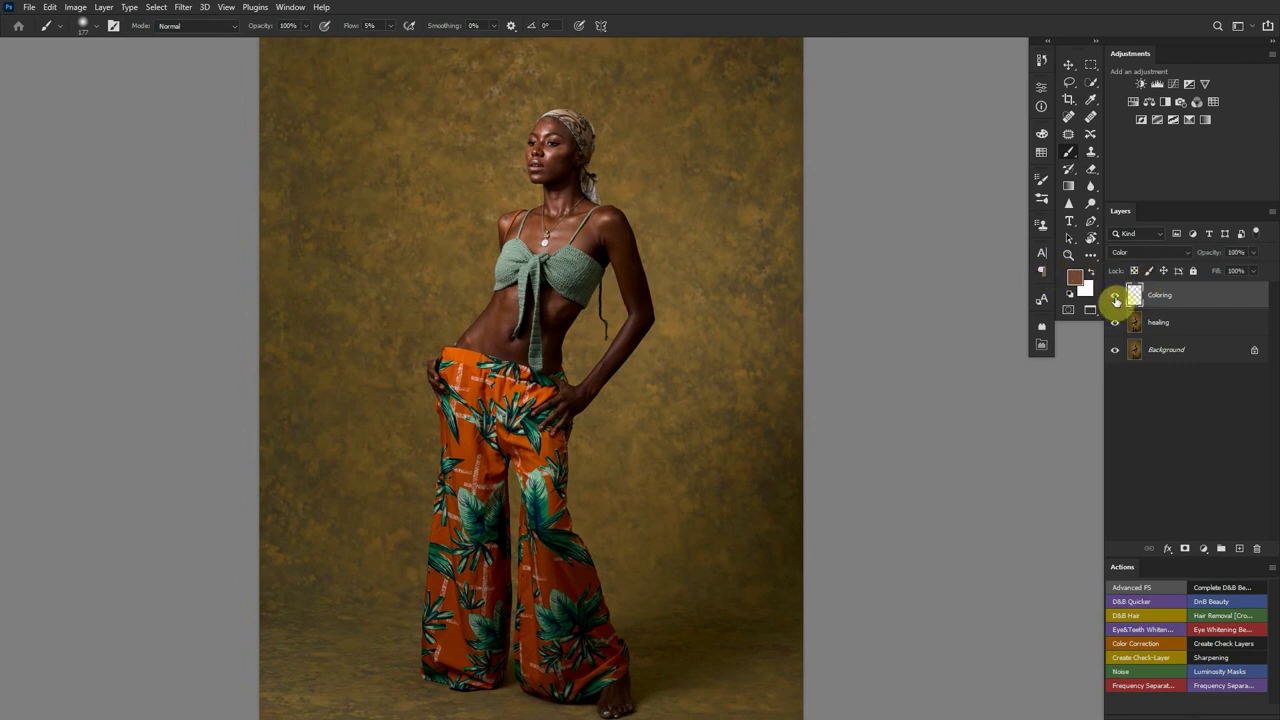
scroll(515, 330, "up", 2)
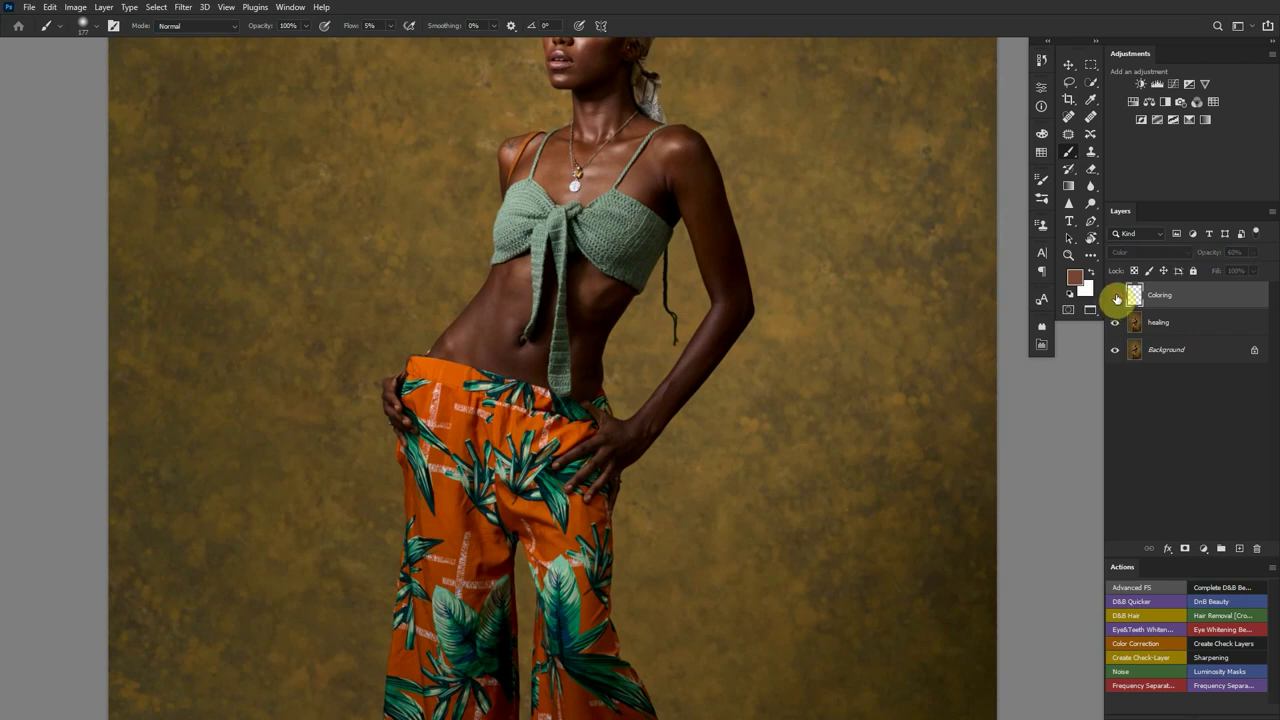
Lower Coloring to 50% opacity and merge it with the healing layer into Healing
left_click_drag(1211, 255, 1208, 256)
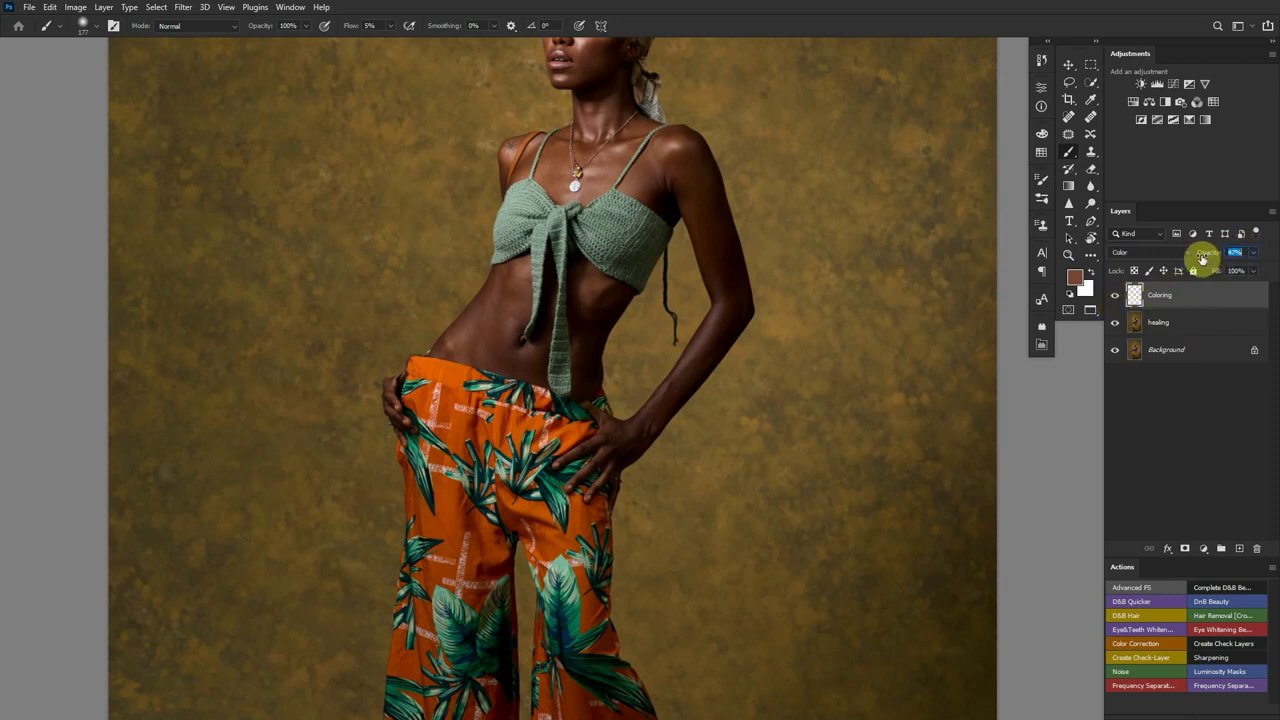
left_click(1120, 296)
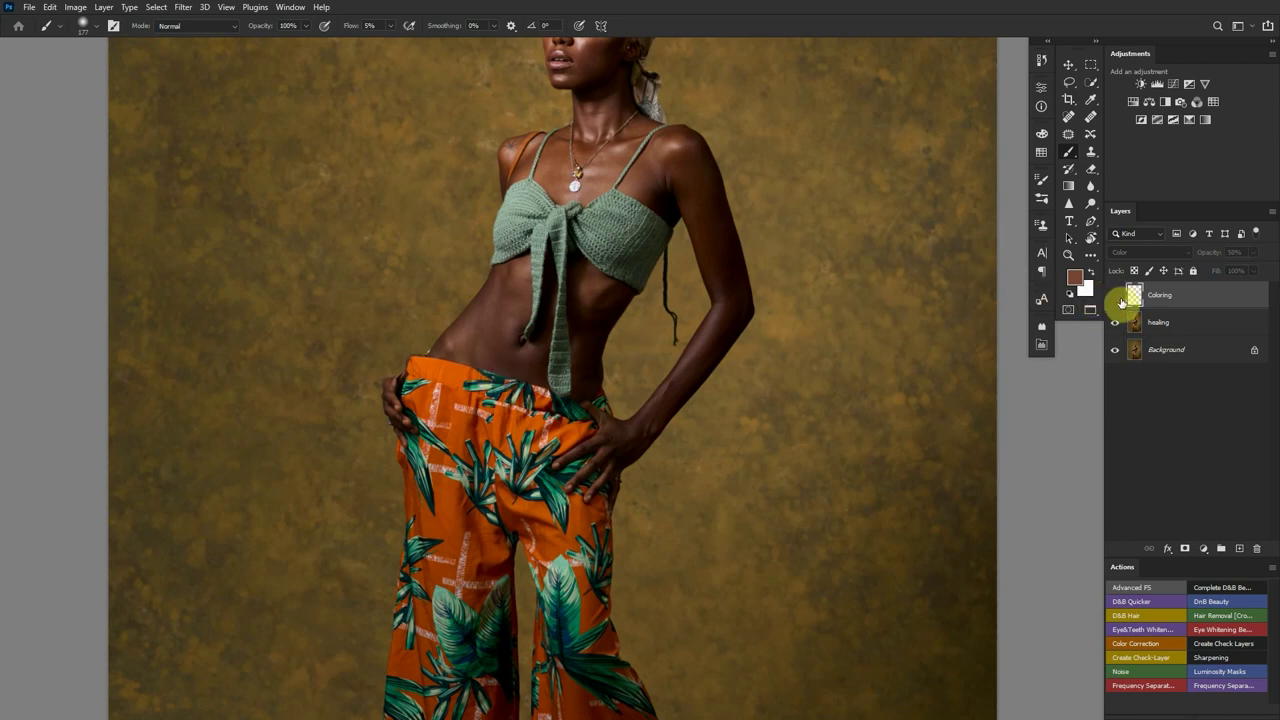
scroll(457, 343, "down", 5)
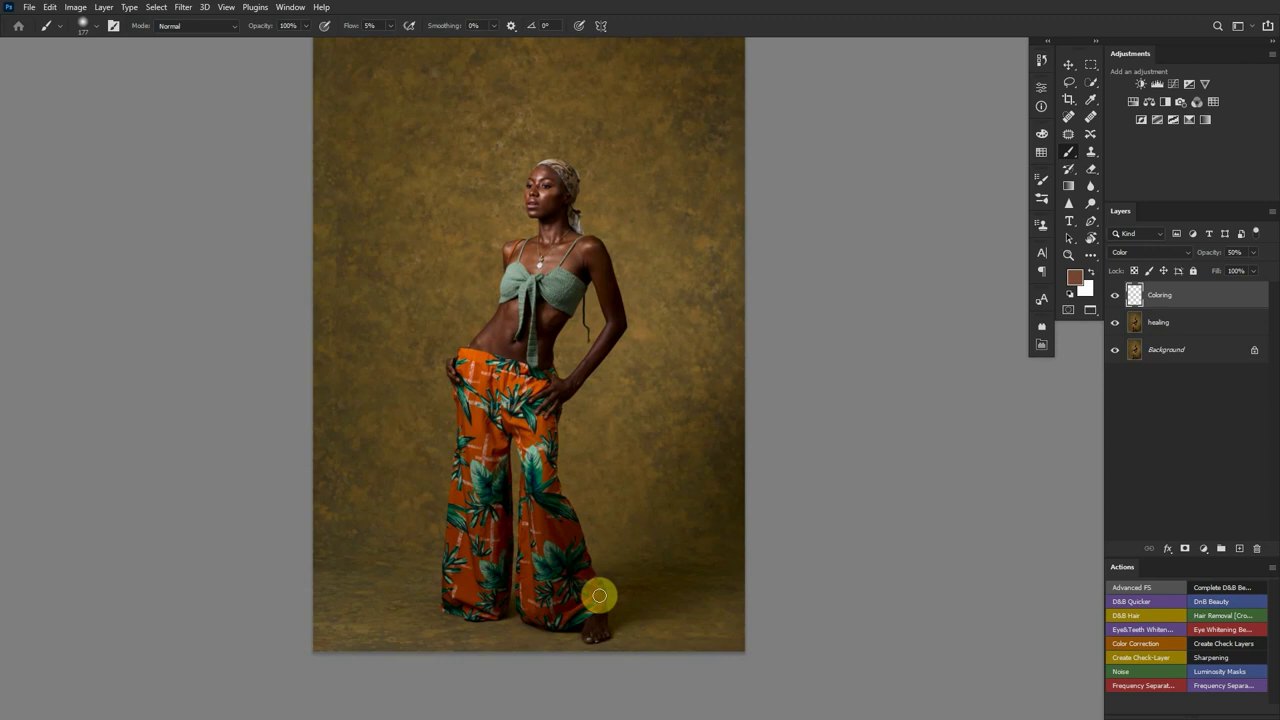
left_click(1190, 328, "shift")
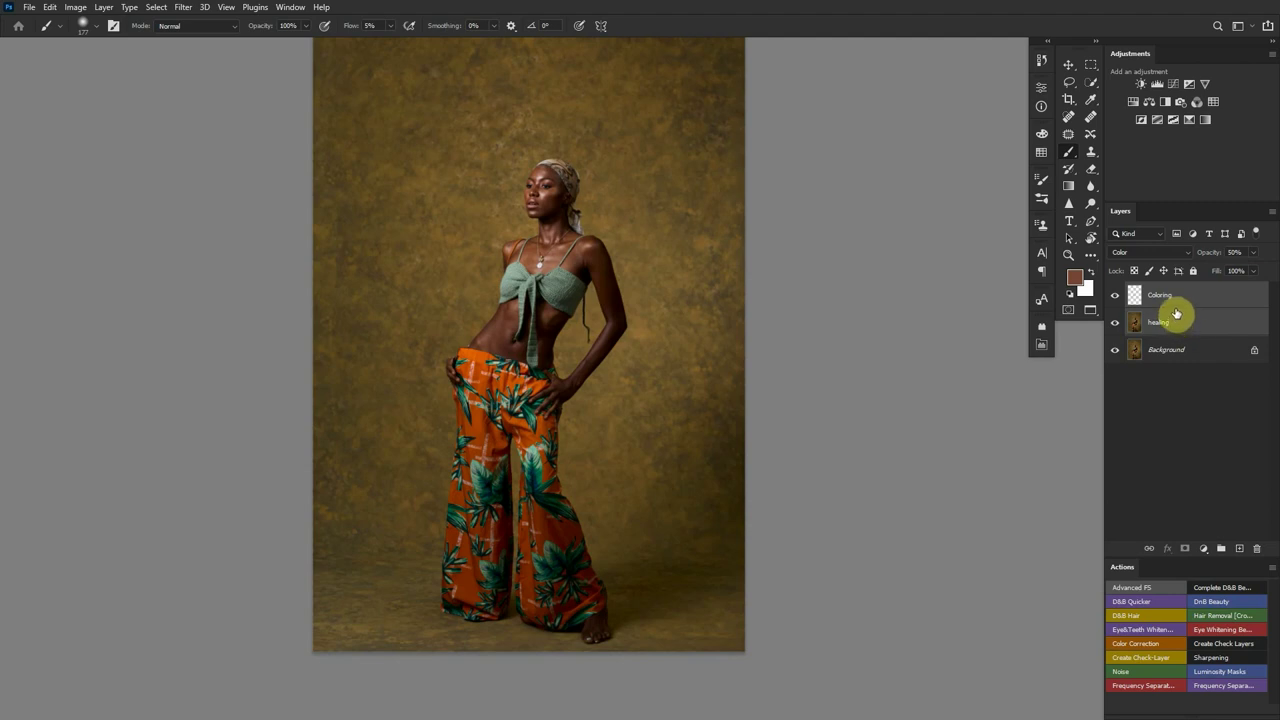
key("ctrl+z")
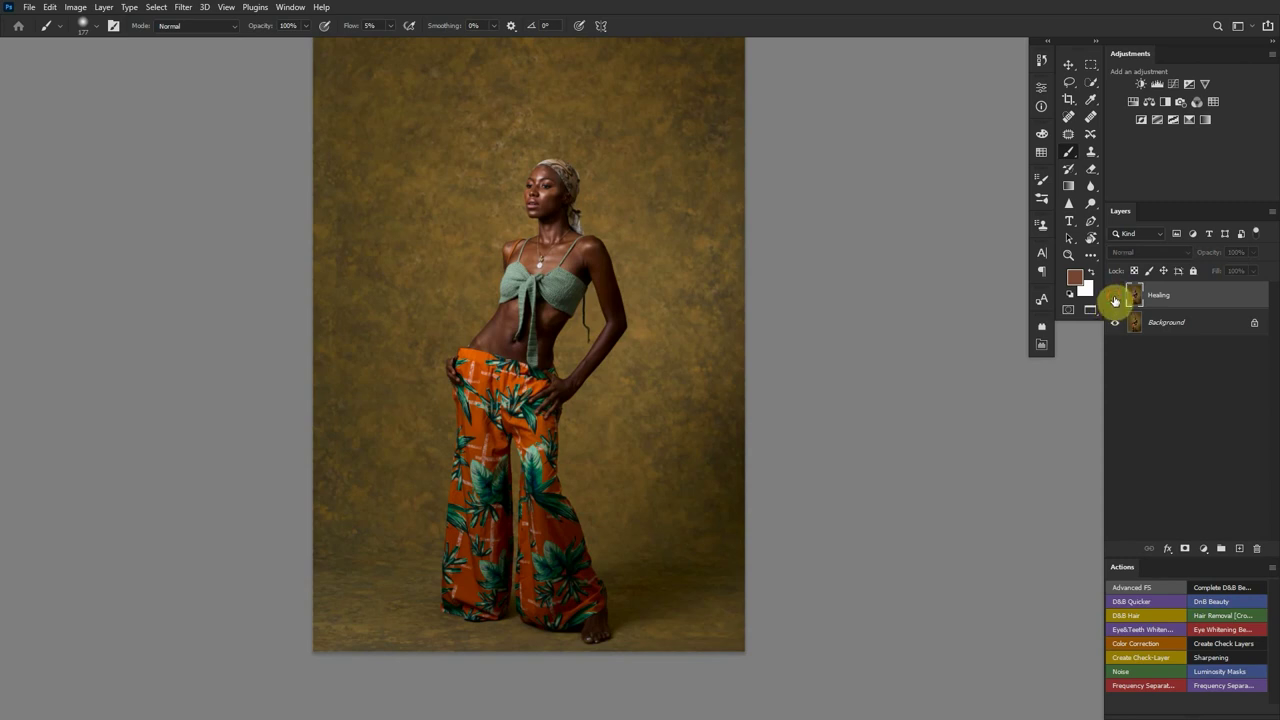
Make the Healing layer visible again and zoom in to inspect the retouched face
left_click(1115, 297)
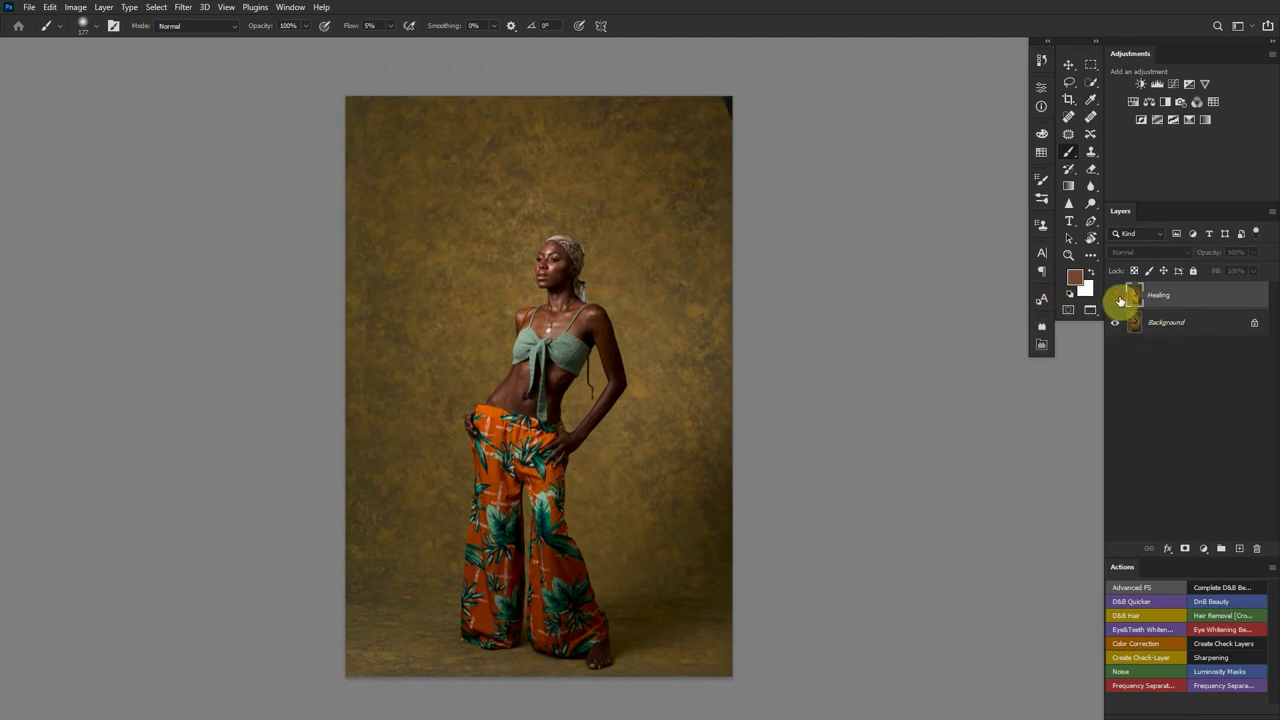
left_click(1117, 299)
mouse_move(529, 337)
left_mouse_down()
mouse_move(603, 189)
mouse_move(641, 318)
mouse_move(680, 309)
mouse_move(589, 314)
mouse_move(626, 333)
left_mouse_up()
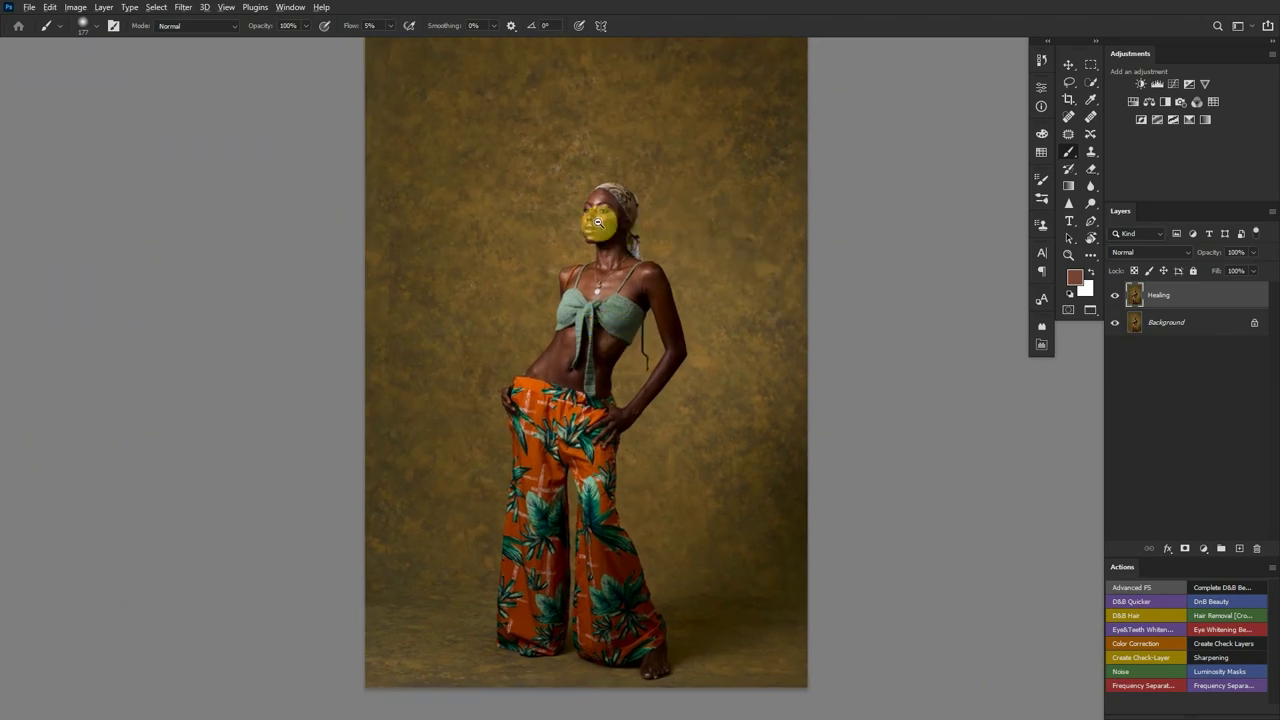
left_click_drag(591, 223, 658, 339)
left_click_drag(583, 292, 575, 280)
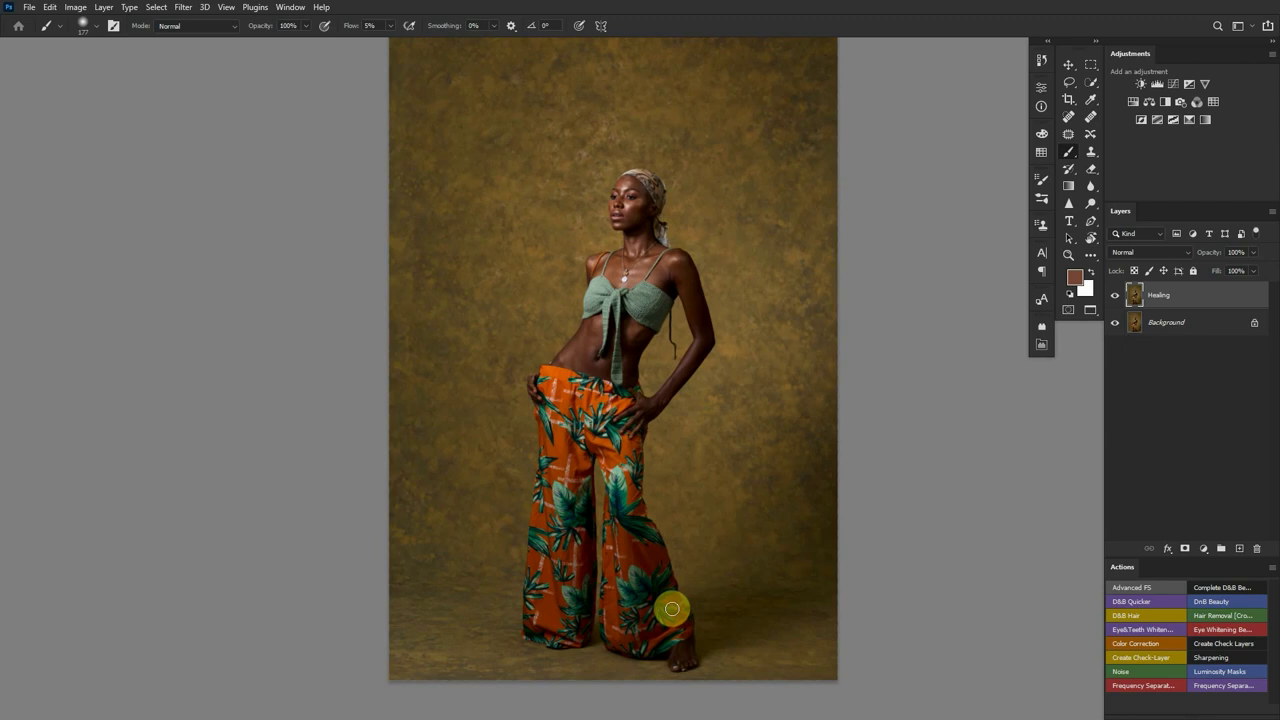
mouse_move(672, 608)
left_mouse_down()
mouse_move(1031, 531)
mouse_move(1087, 535)
left_mouse_up()
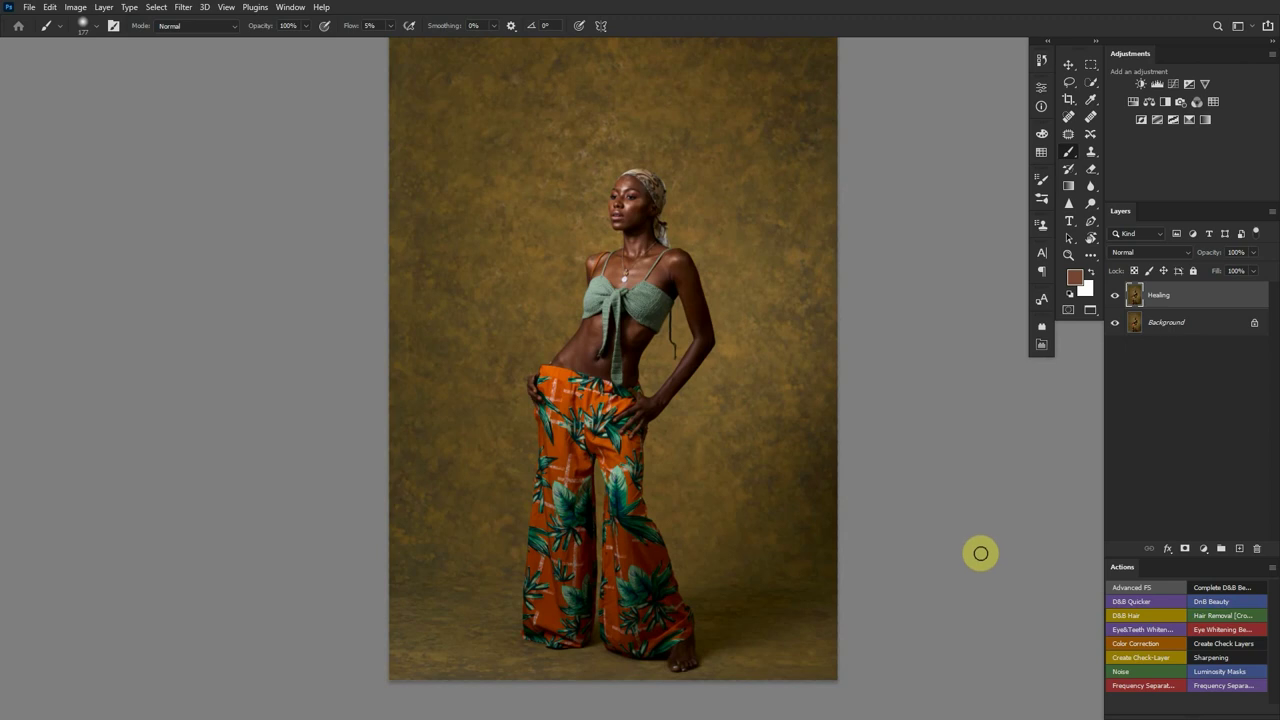
Run the Advanced FS action to create High and Low Frequency layers
left_click(1133, 588)
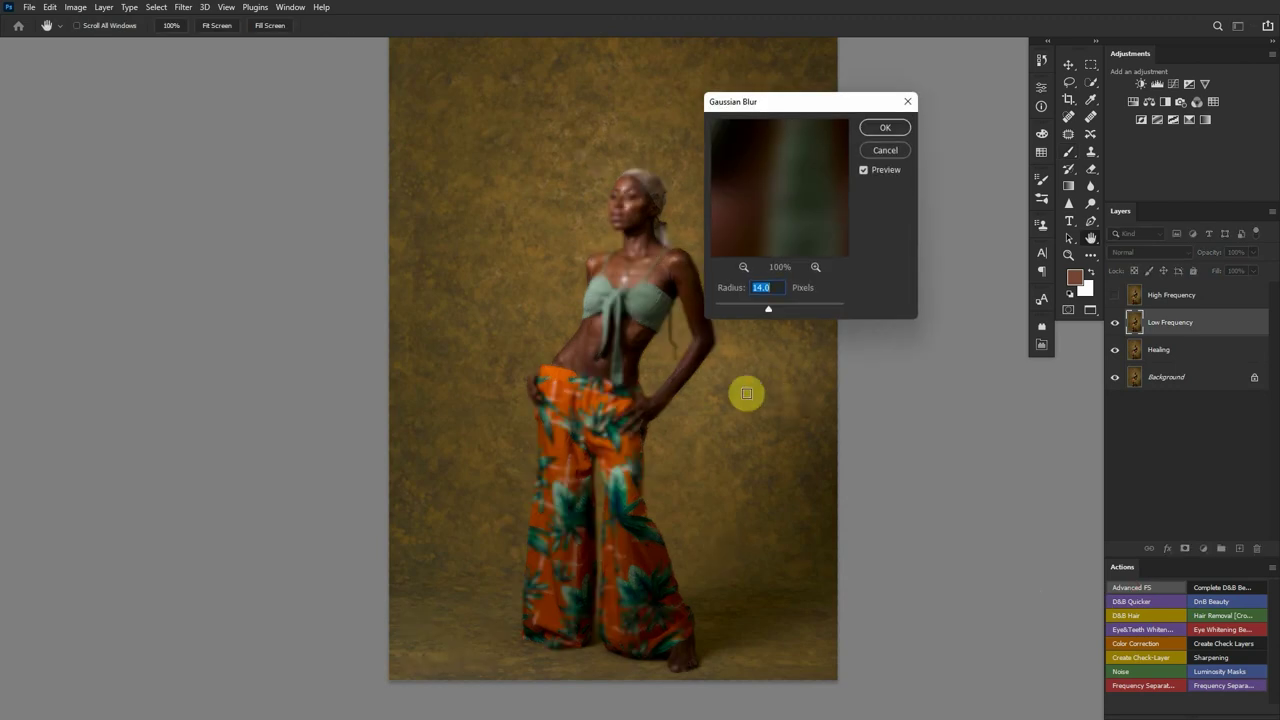
left_click_drag(651, 337, 551, 380)
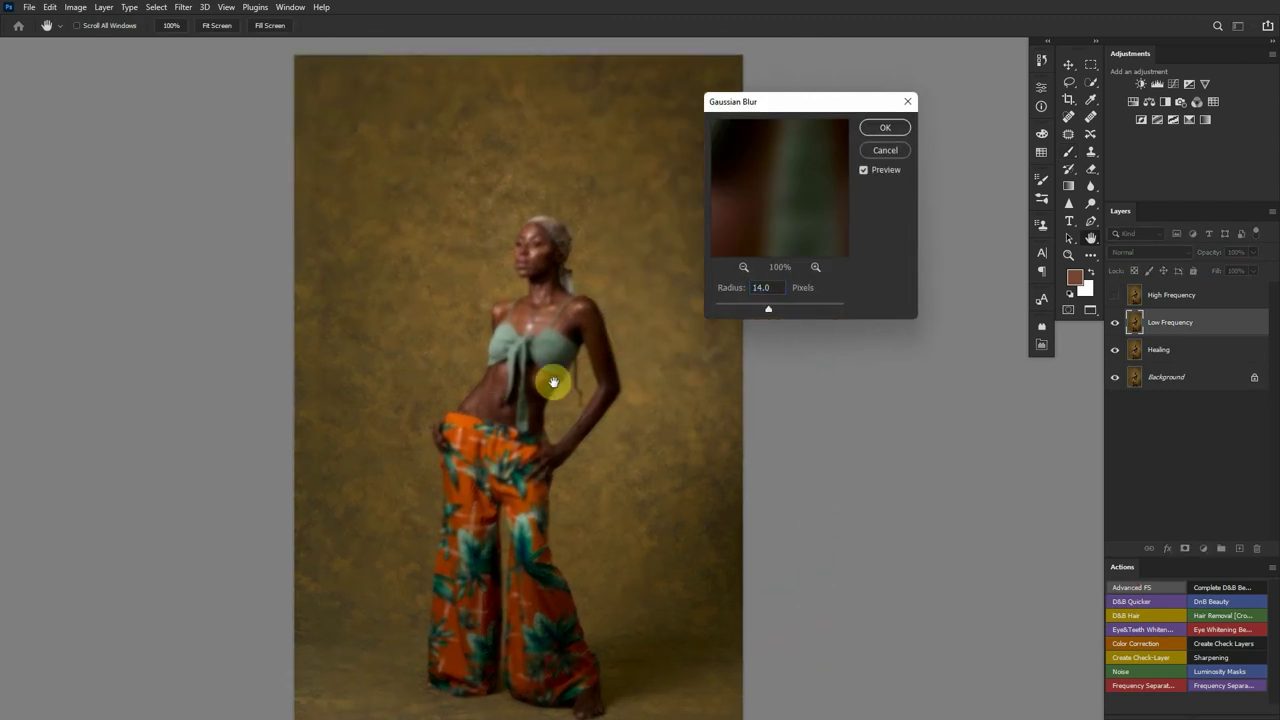
left_click(744, 268)
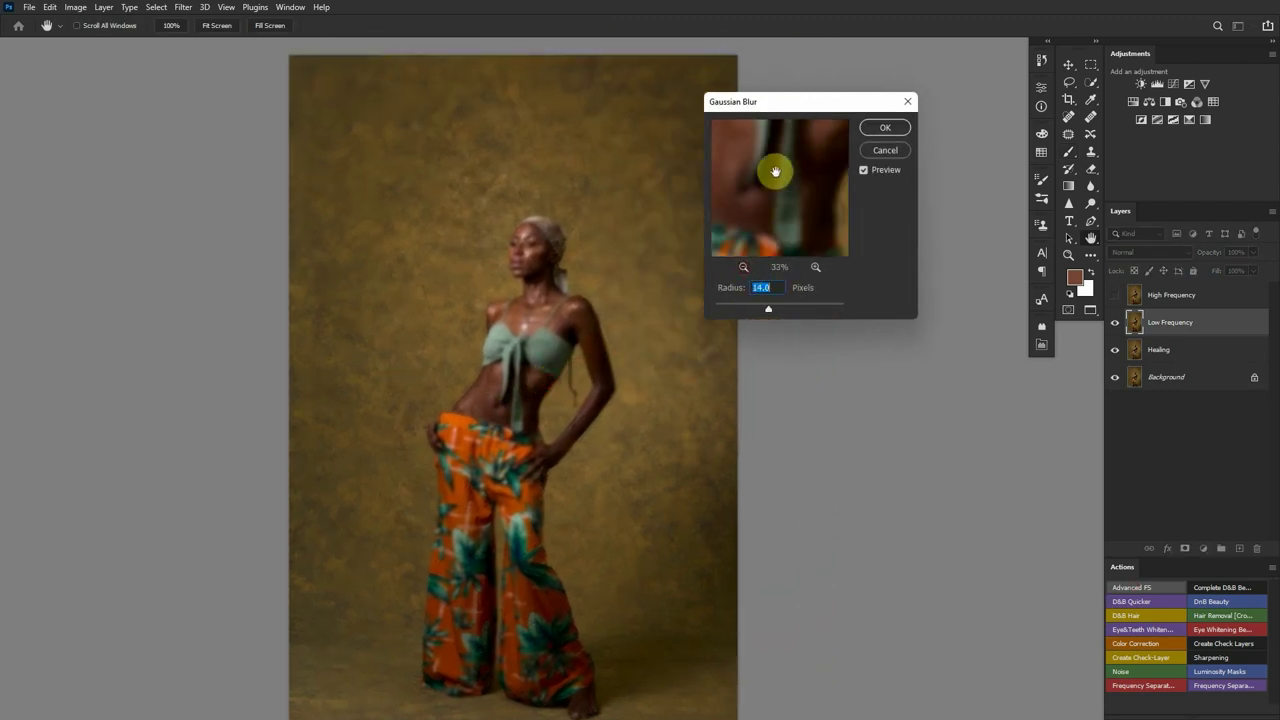
left_click_drag(771, 171, 777, 229)
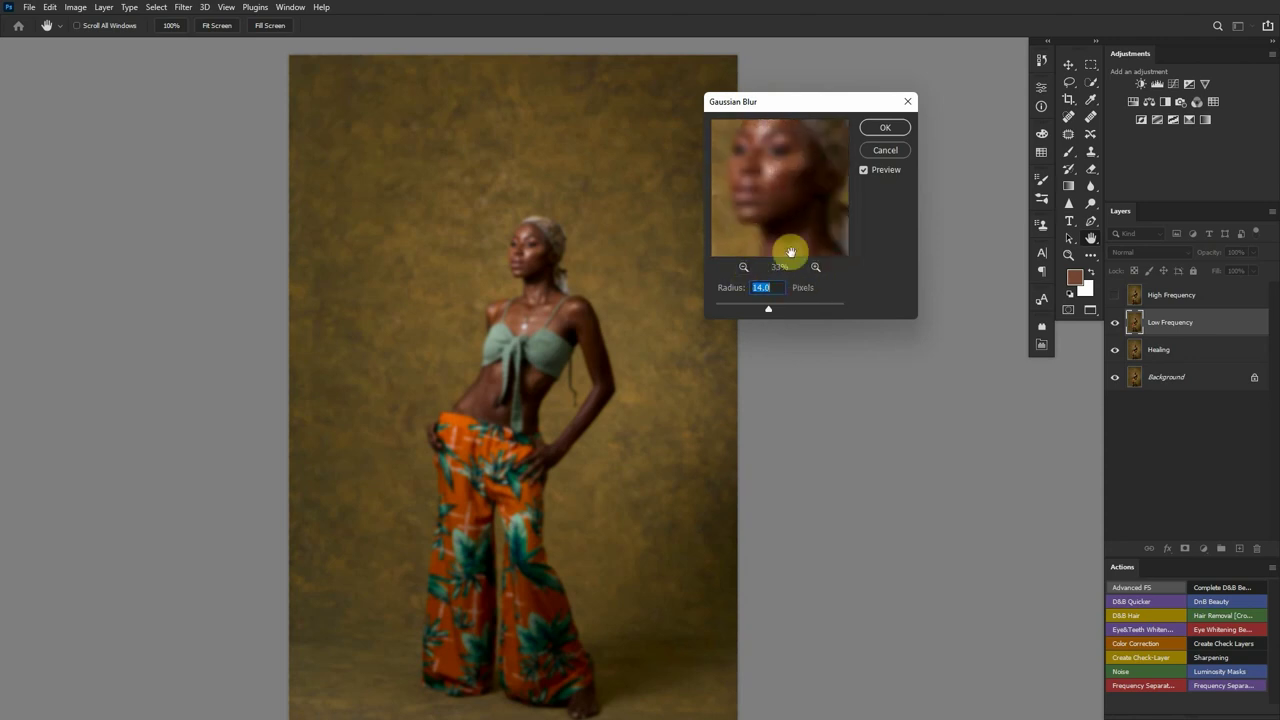
Set the Low Frequency Gaussian Blur radius to 5.0 pixels, previewing the face at 100%
left_click(785, 186)
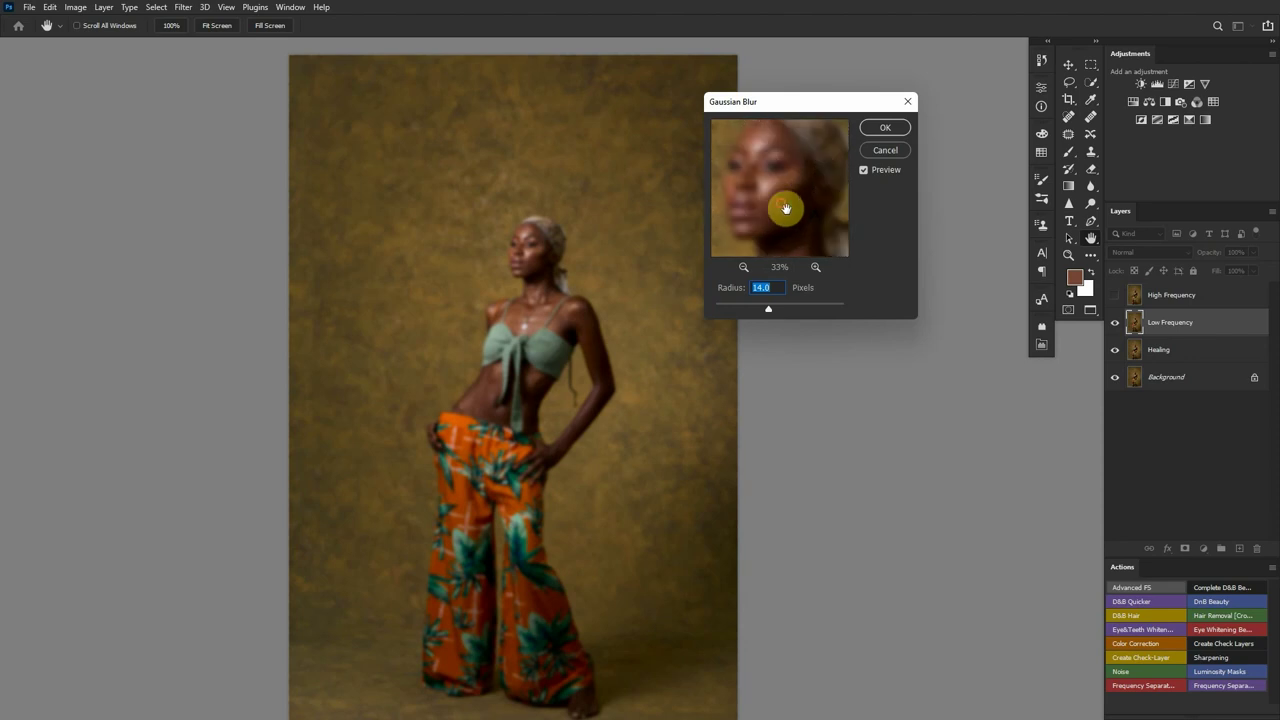
left_click(816, 268)
left_click(816, 268)
left_click_drag(794, 234, 815, 207)
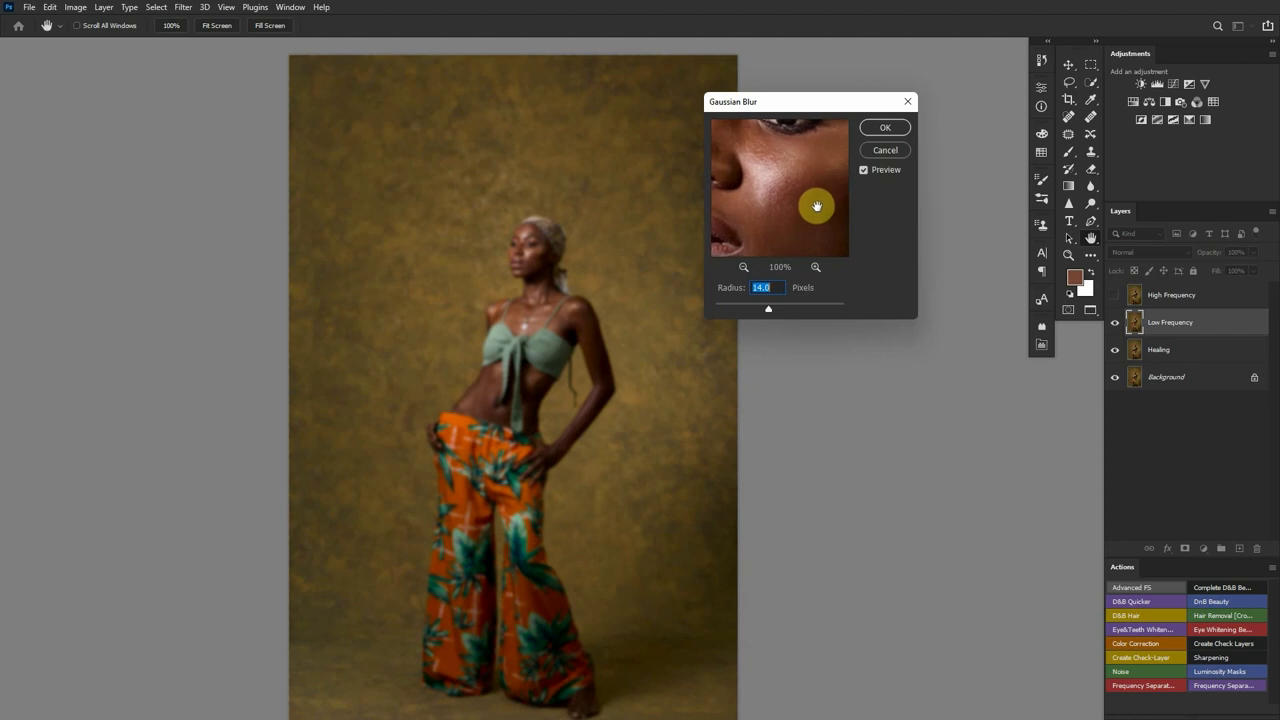
left_click_drag(816, 207, 815, 210)
left_click_drag(769, 313, 750, 310)
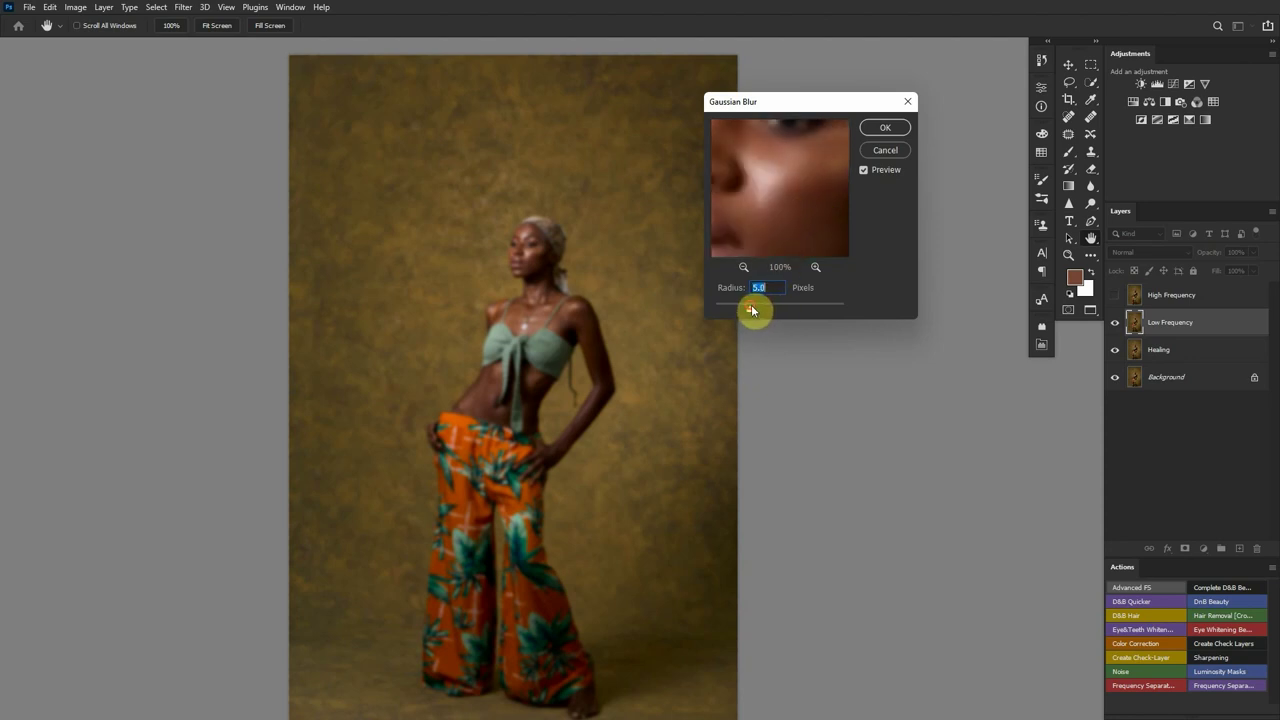
left_click_drag(787, 206, 786, 206)
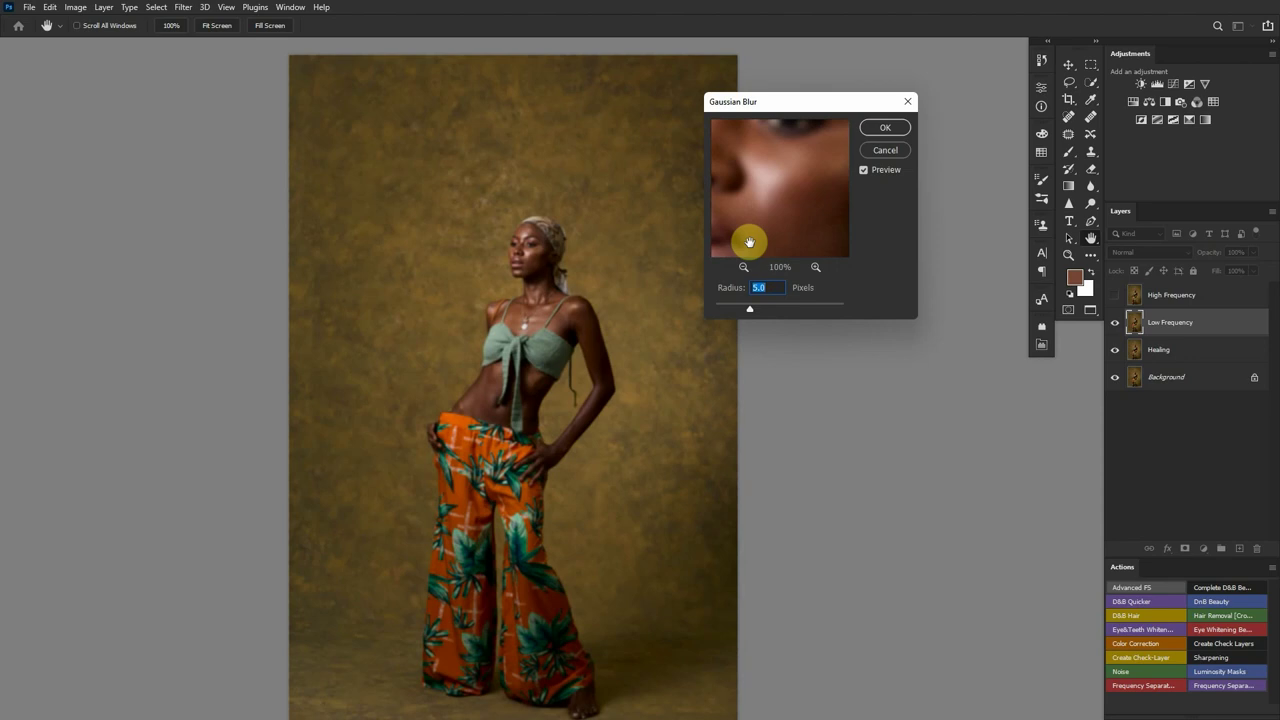
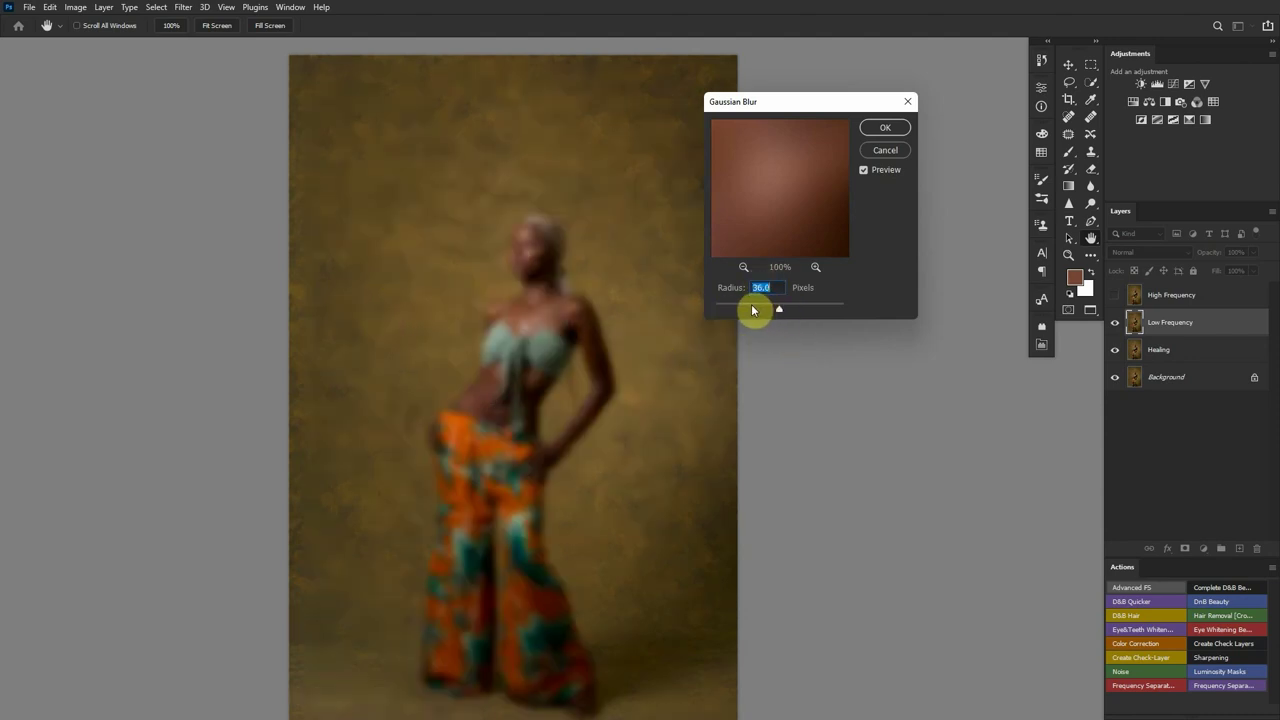
Lower the Gaussian Blur radius from 36 to 4.5 px on the Low Frequency layer and apply it
left_click(755, 311)
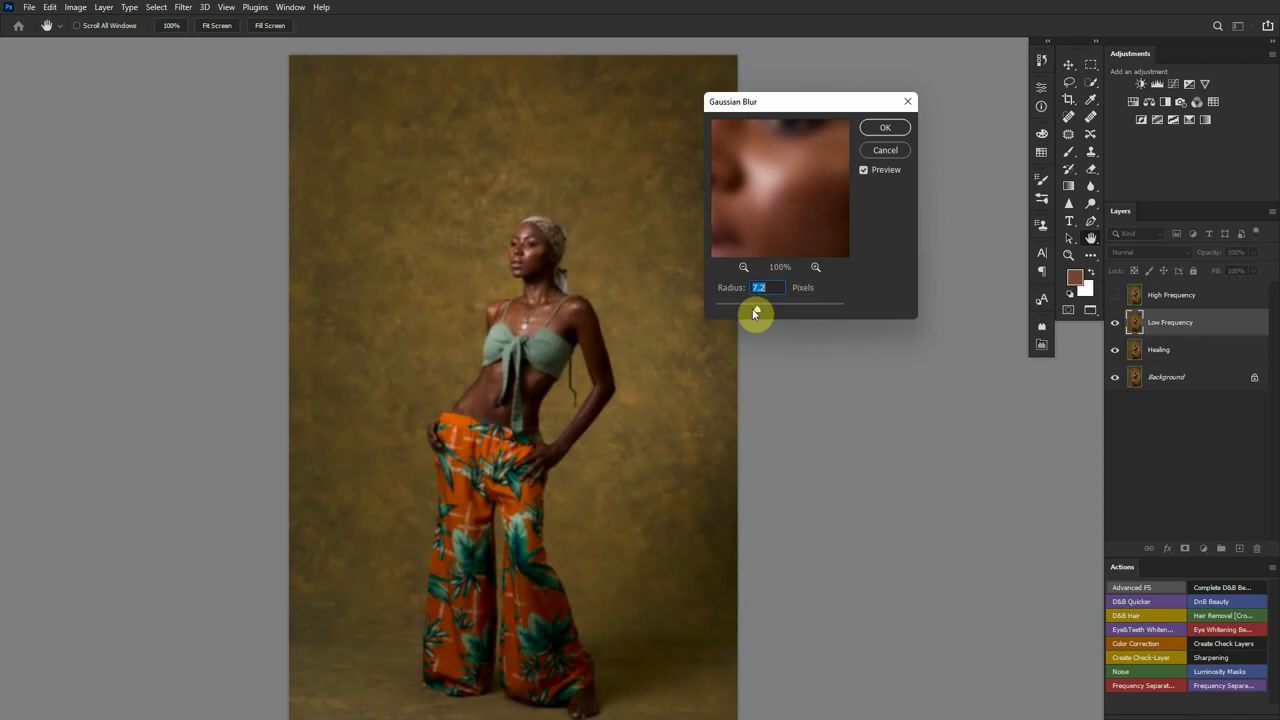
mouse_move(755, 313)
left_mouse_down()
mouse_move(741, 308)
mouse_move(766, 323)
left_mouse_up()
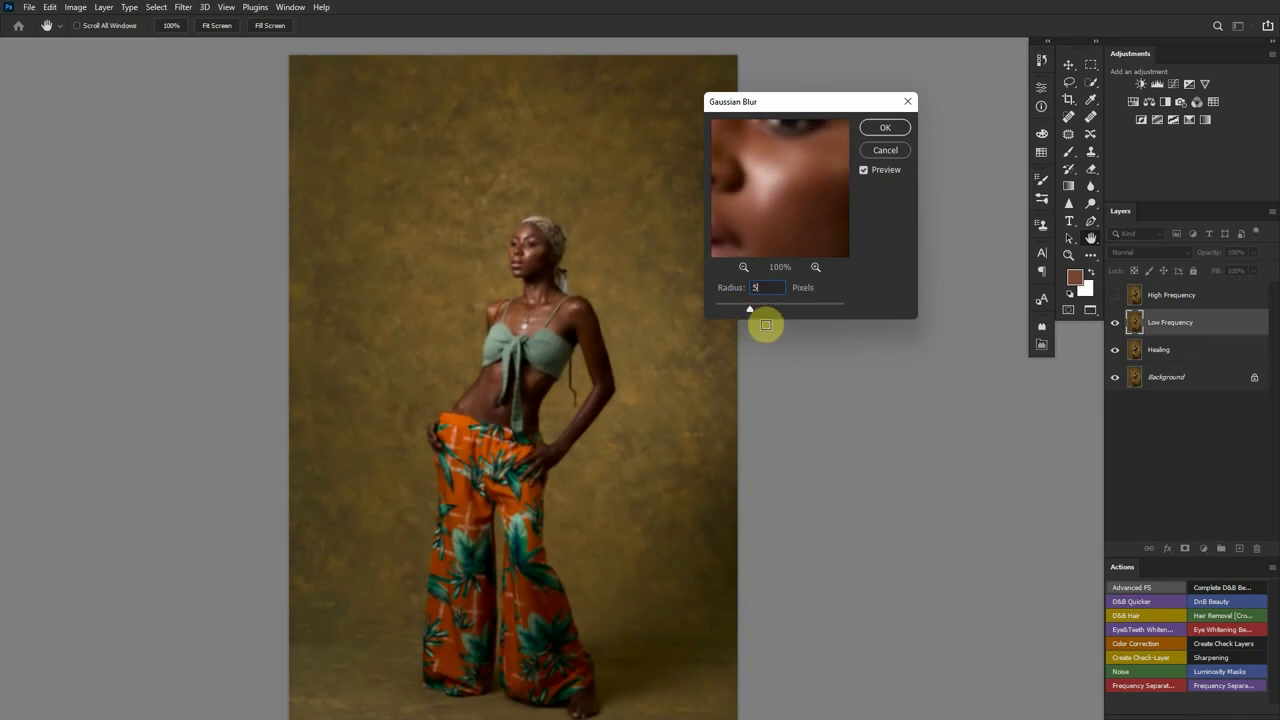
left_click_drag(805, 212, 796, 244)
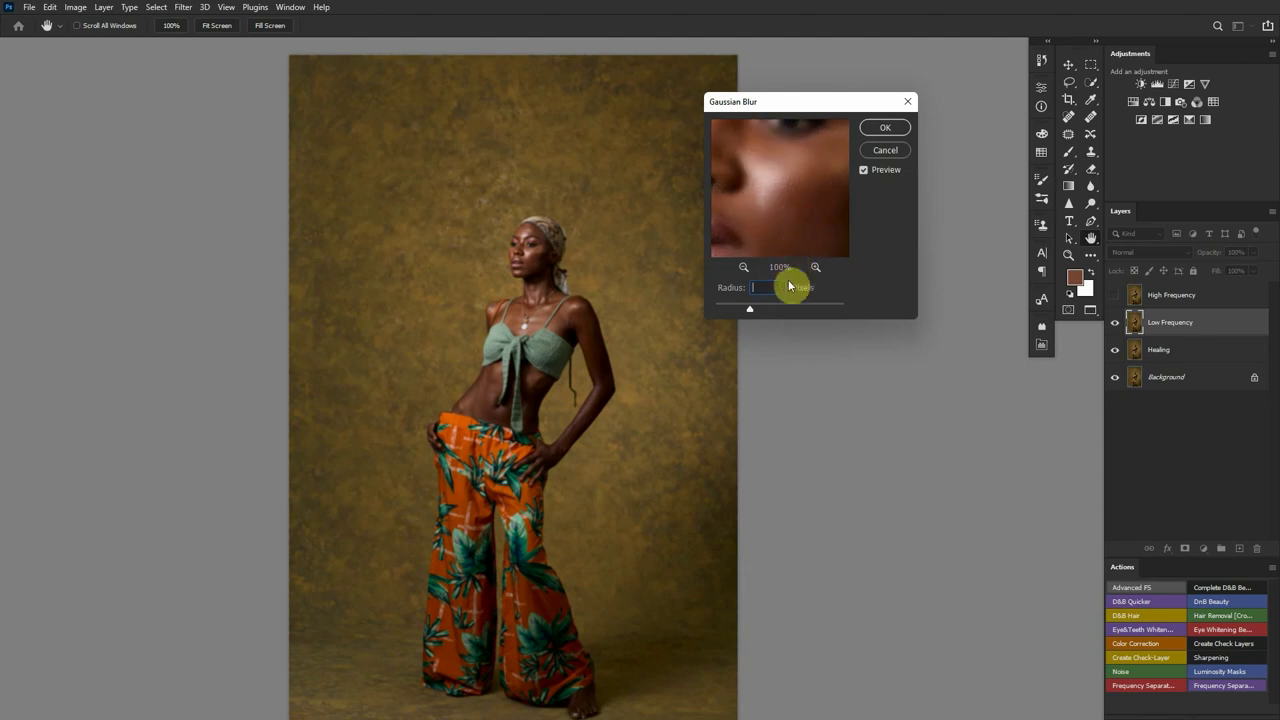
type("4.5")
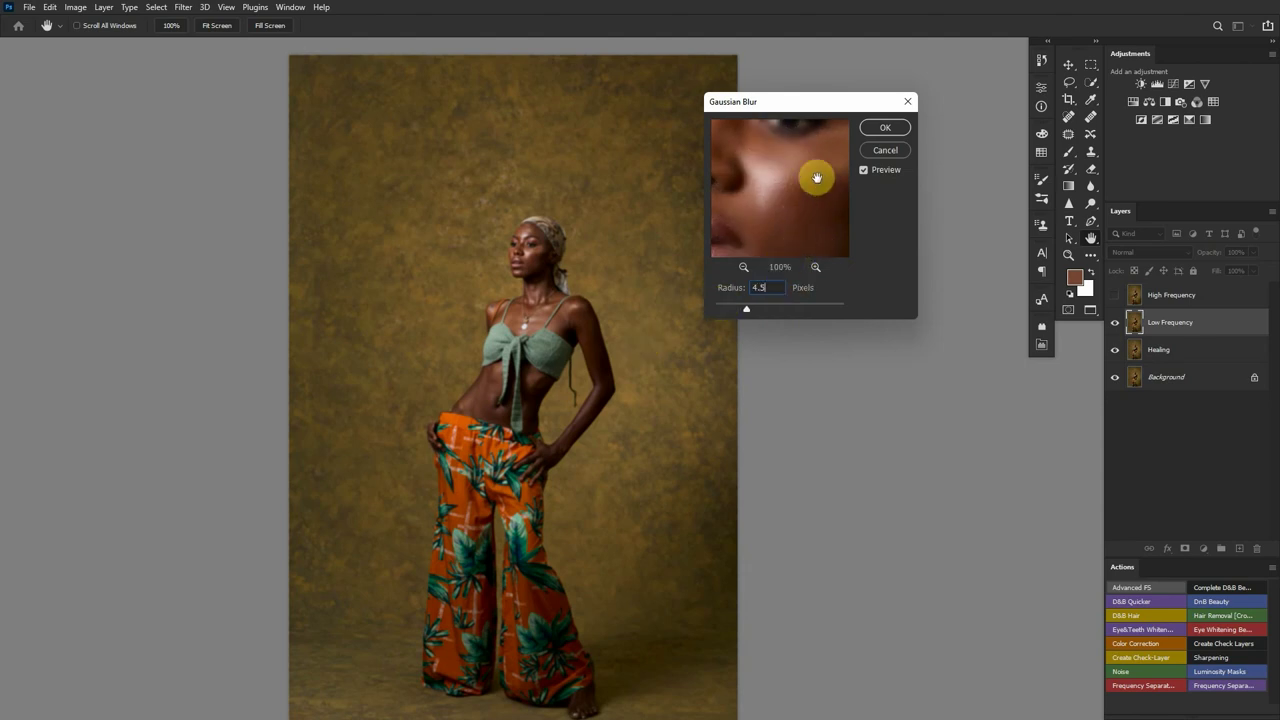
left_click(885, 127)
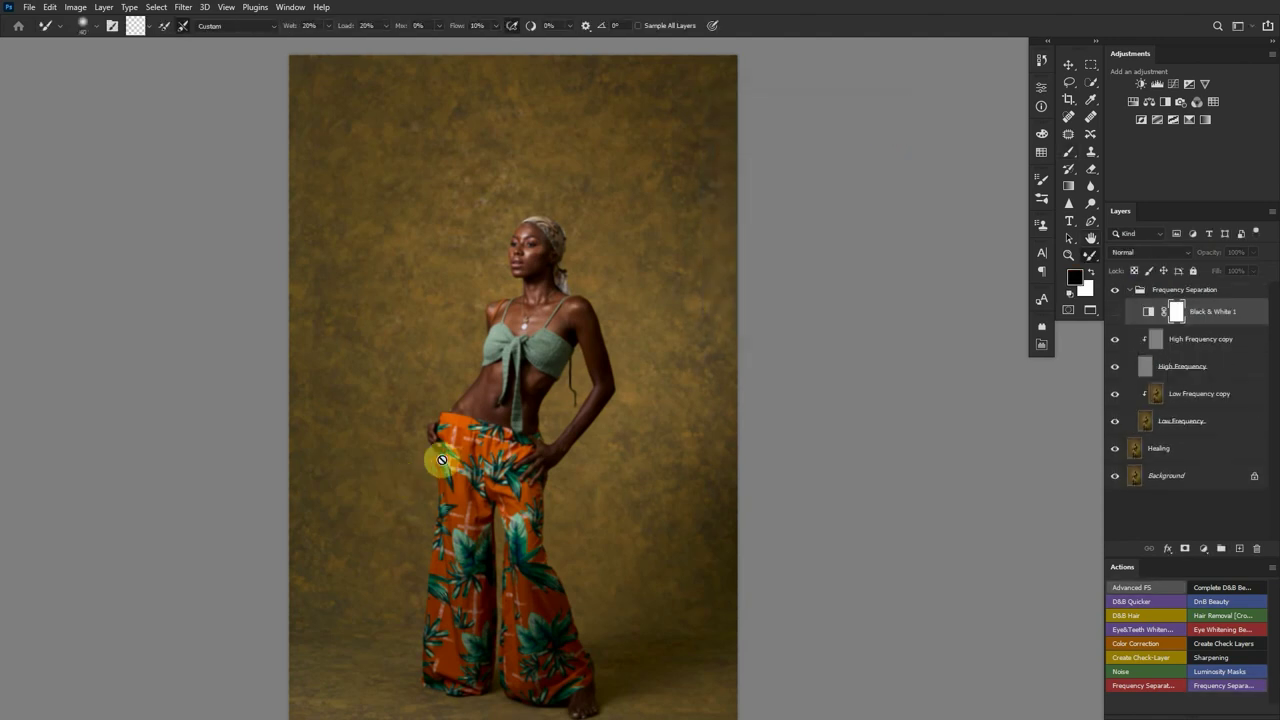
Turn on Black & White 1, reset it to the Default preset and lower Reds to 5
left_click_drag(648, 373, 654, 320)
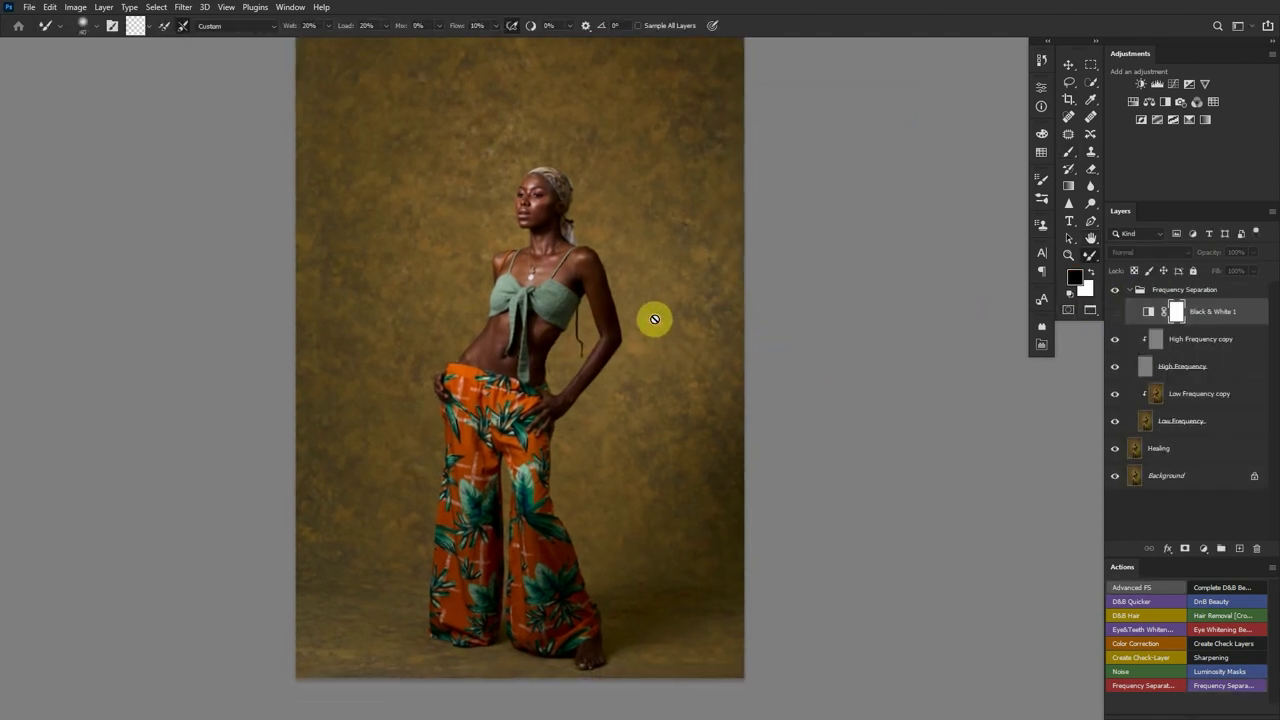
left_click(1116, 312)
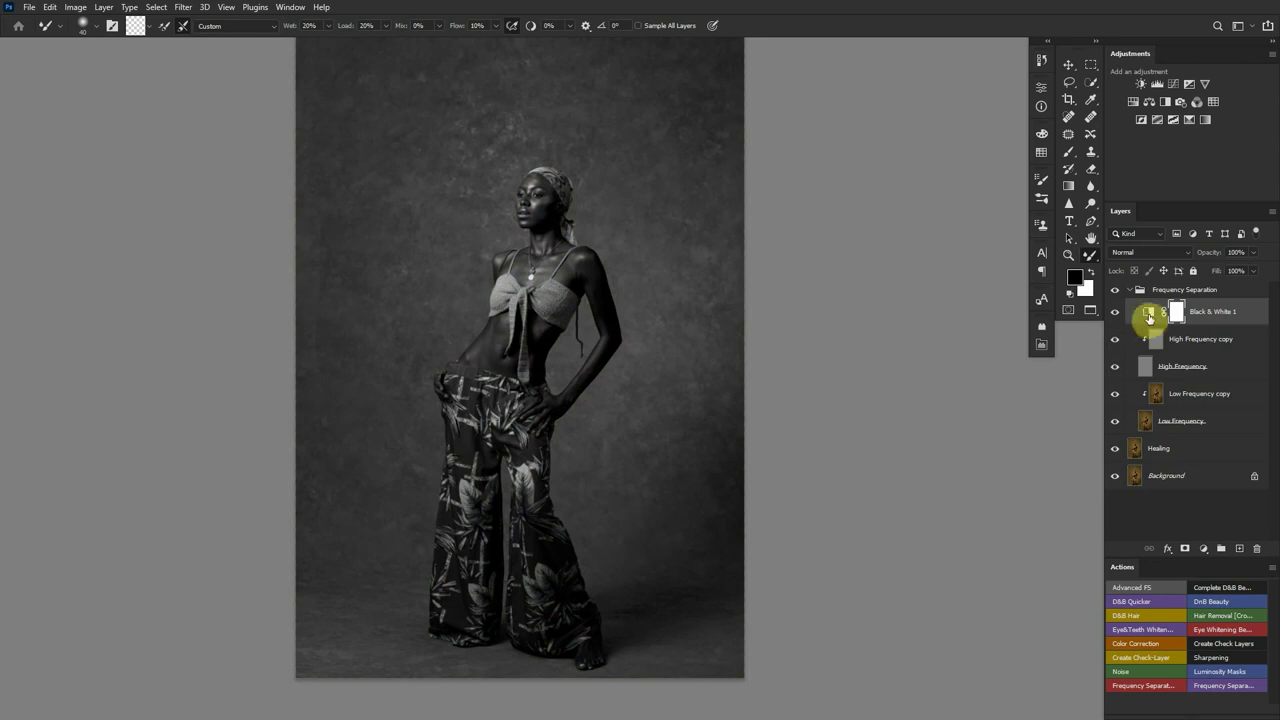
double_click(1148, 311)
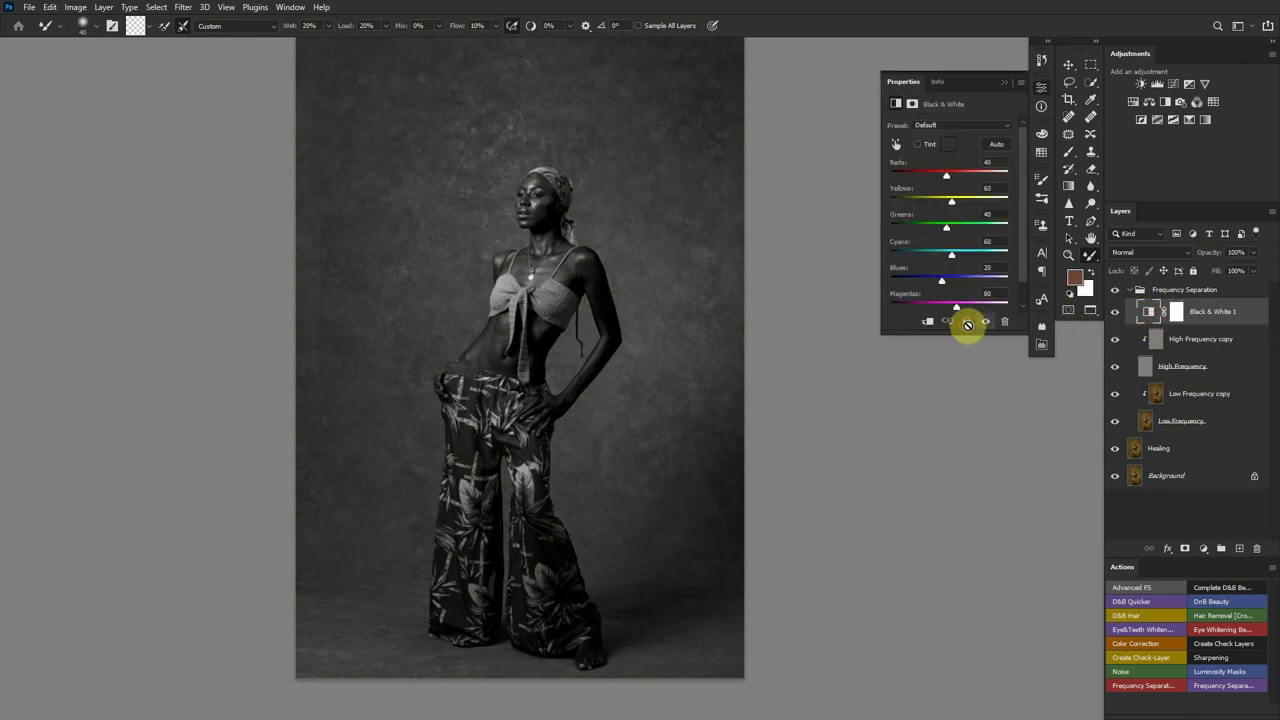
left_click(967, 321)
scroll(546, 211, "up", 6)
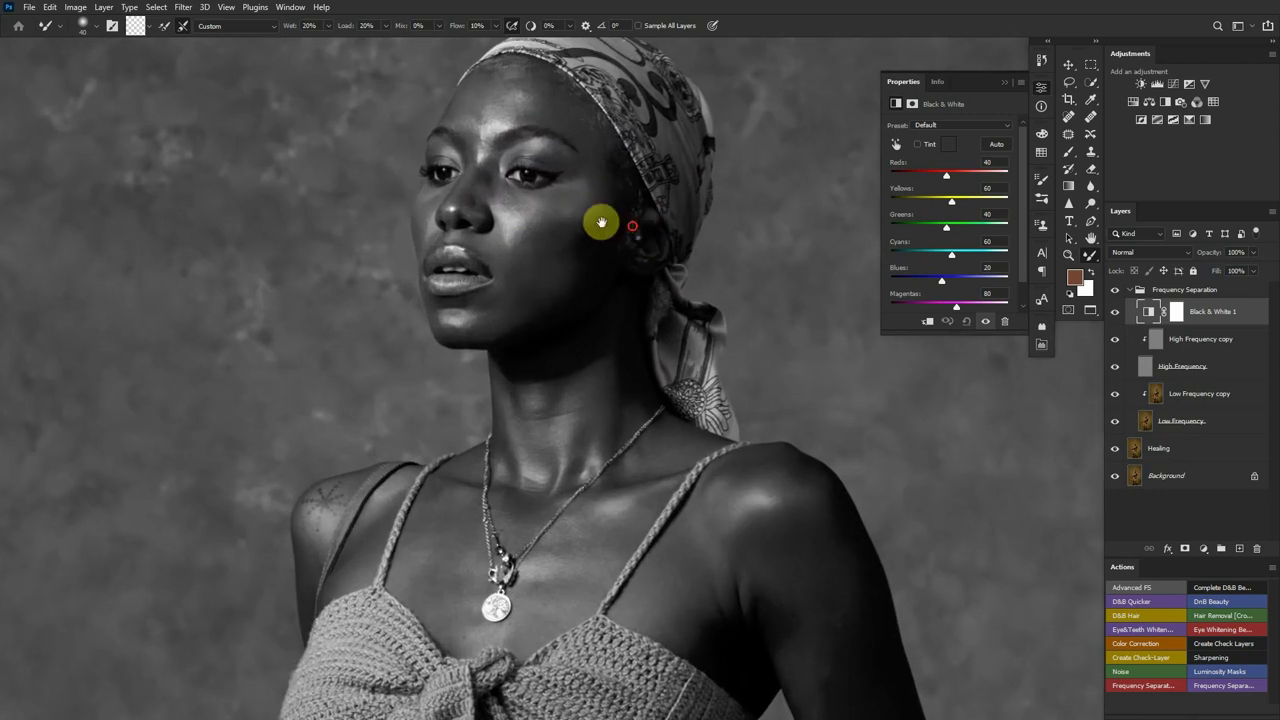
left_click_drag(603, 220, 602, 340)
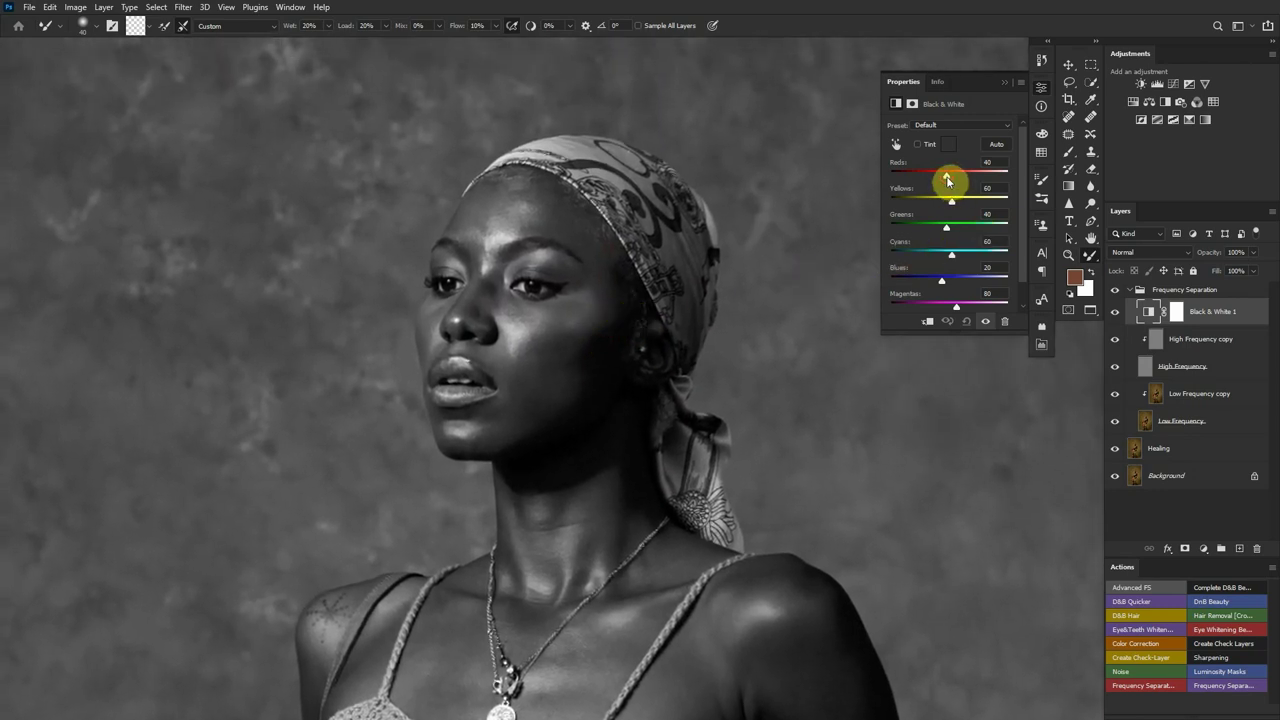
mouse_move(947, 180)
left_mouse_down()
mouse_move(931, 178)
mouse_move(942, 179)
left_mouse_up()
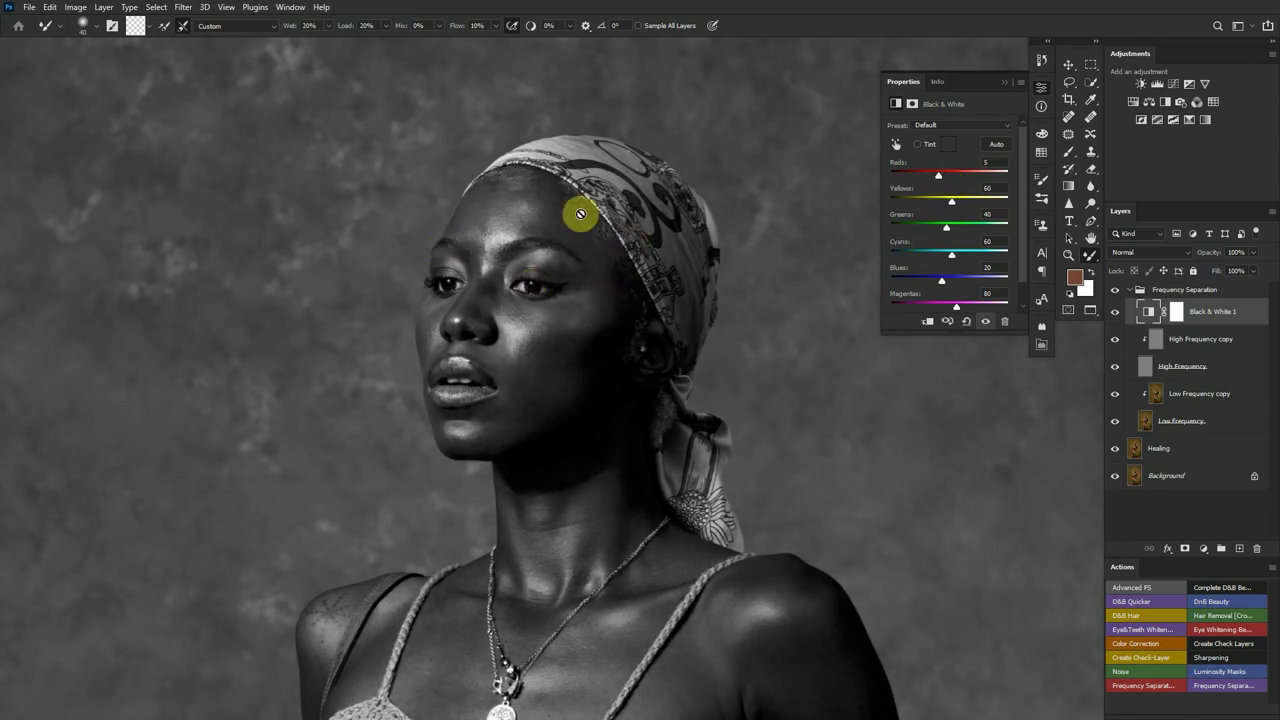
Toggle the Black & White 1 layer off and on to compare the greyscale portrait
scroll(651, 466, "down", 4)
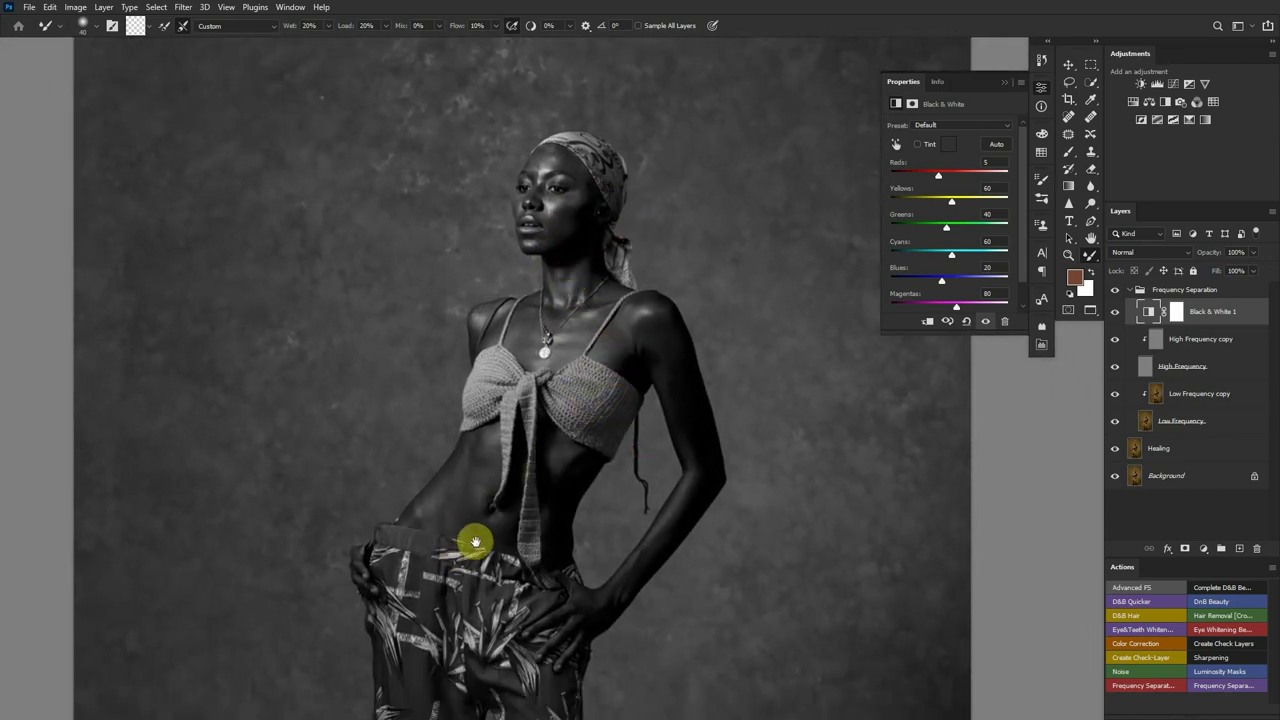
left_click_drag(526, 523, 629, 377)
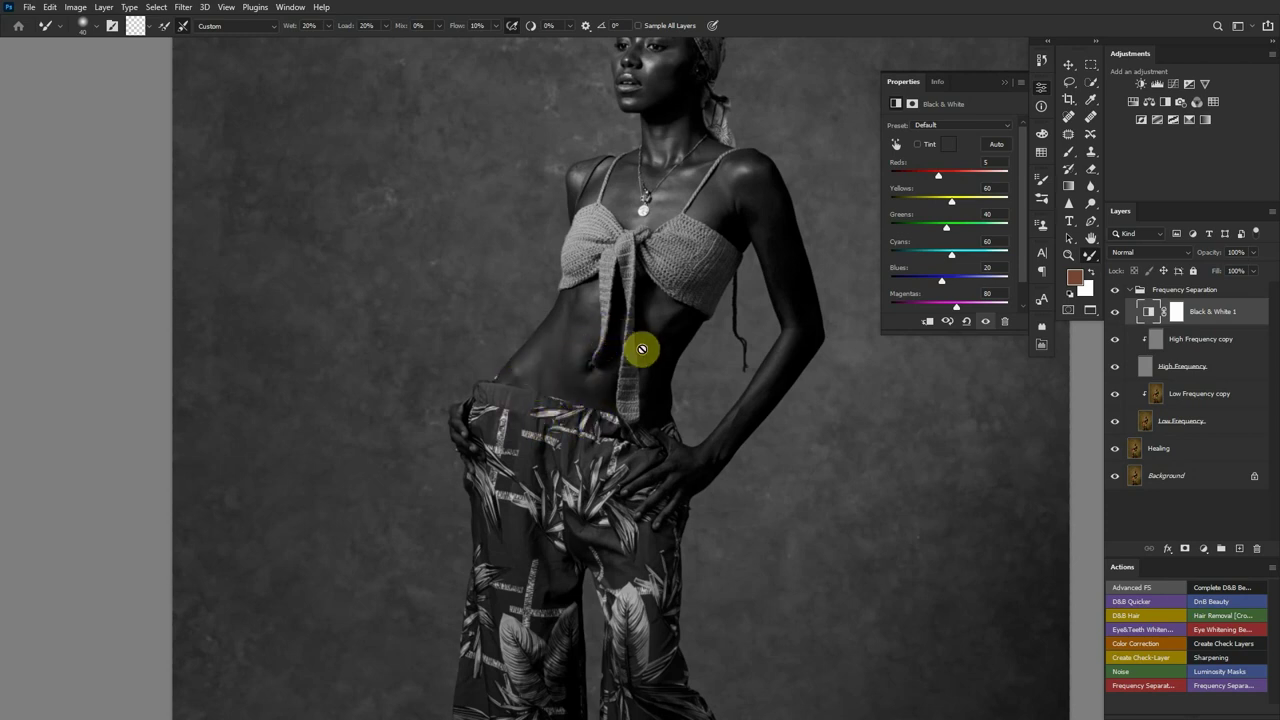
scroll(614, 371, "up", 2)
scroll(617, 206, "up", 3)
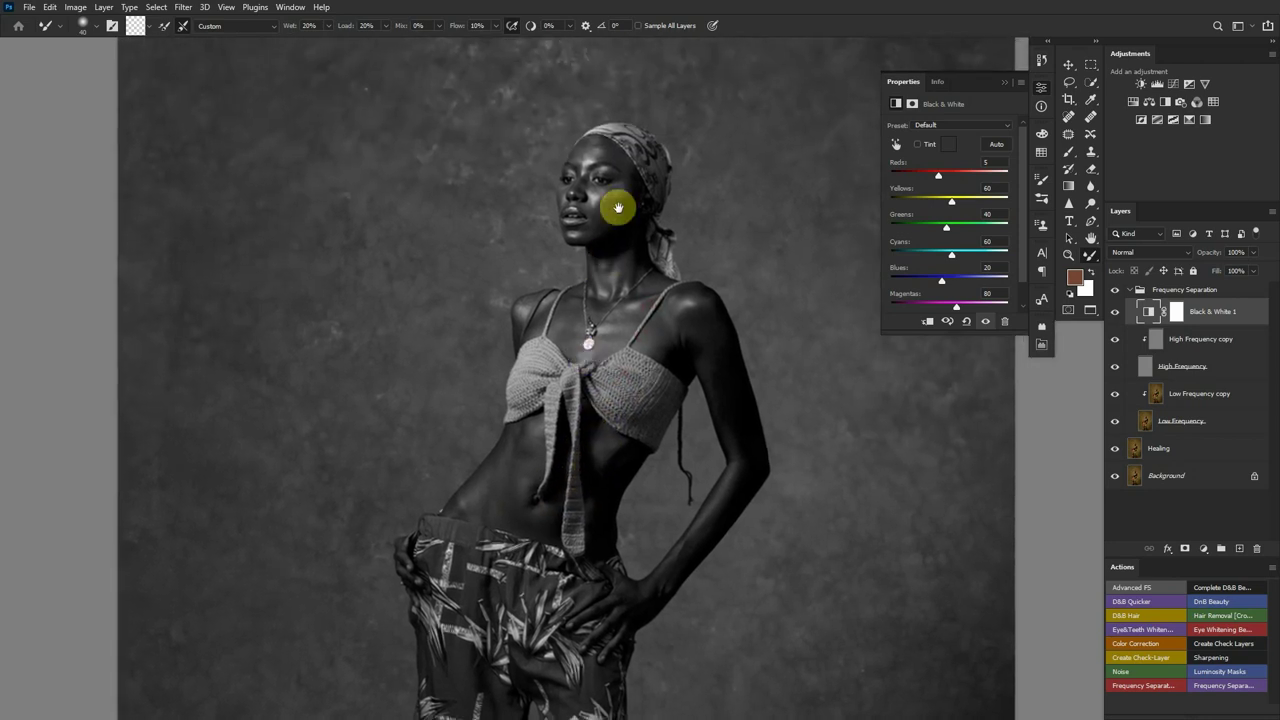
scroll(645, 185, "up", 2)
scroll(645, 185, "up", 3)
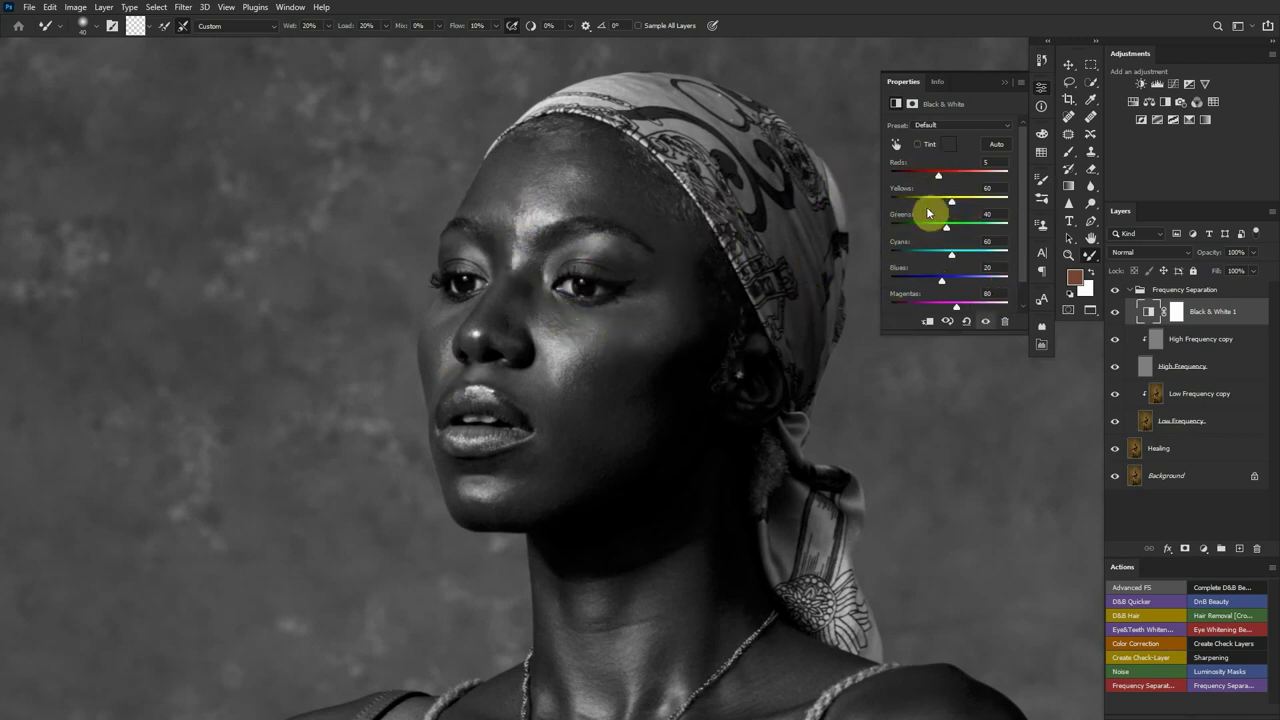
left_click_drag(1123, 323, 1119, 318)
left_click(1116, 312)
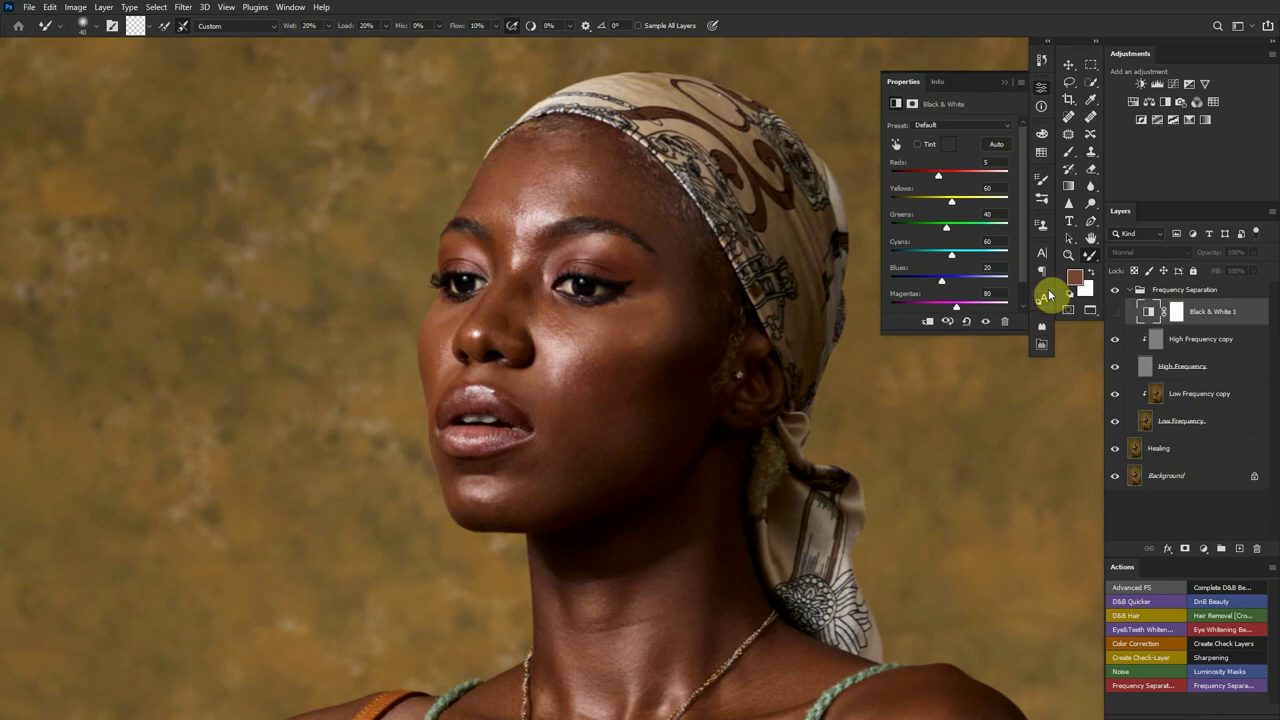
left_click(1115, 312)
left_click_drag(712, 423, 737, 323)
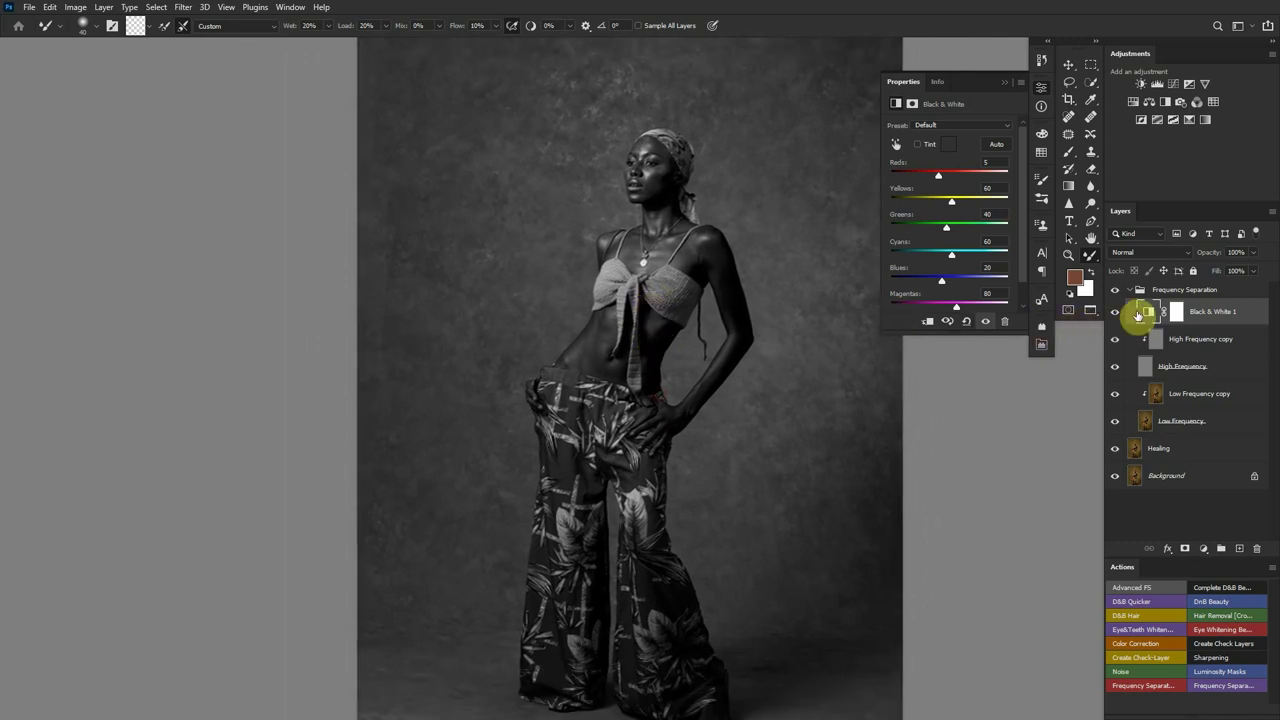
Hide the Black & White check layer and set the Mixer Brush to clean after each stroke
left_click(1115, 312)
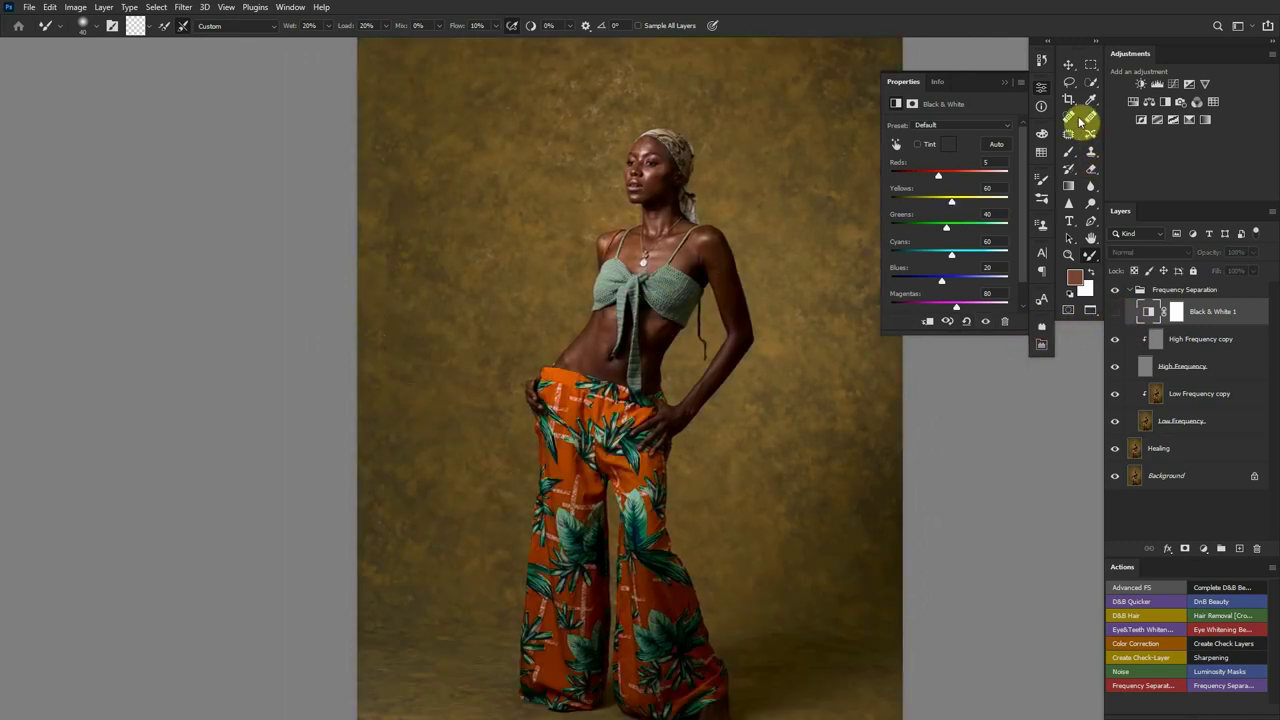
left_click(1004, 81)
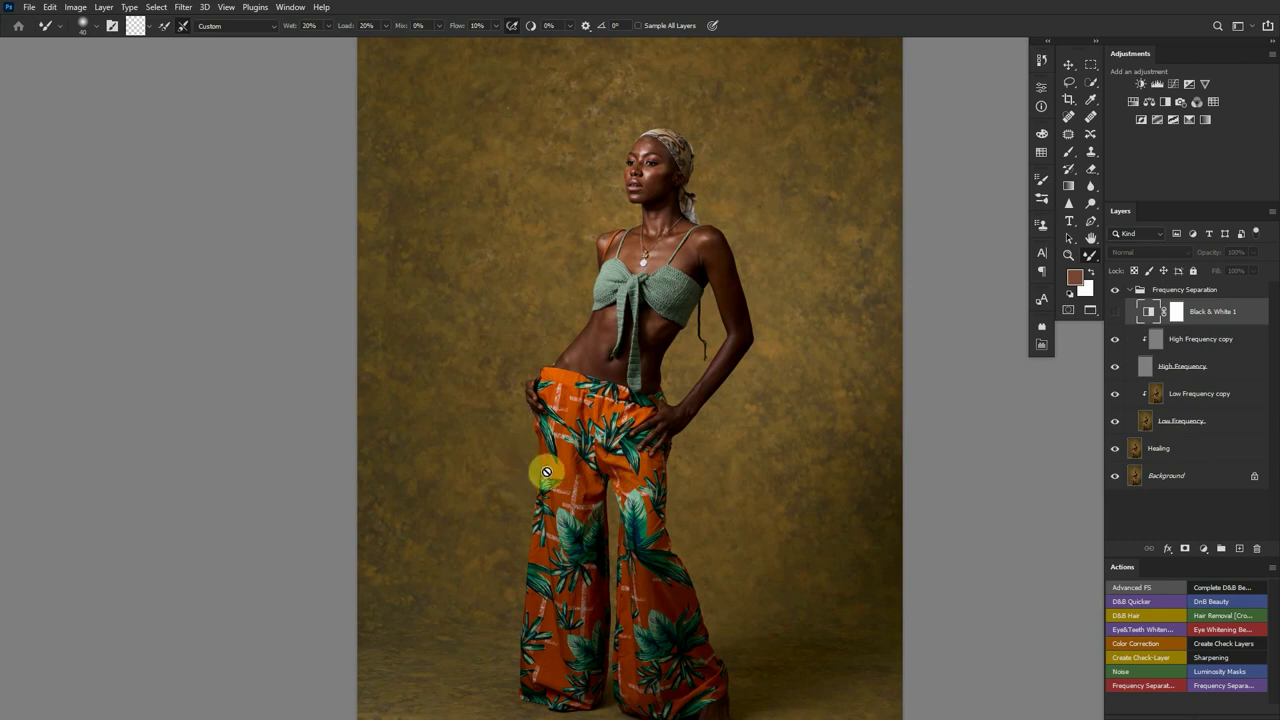
left_click_drag(663, 314, 621, 390)
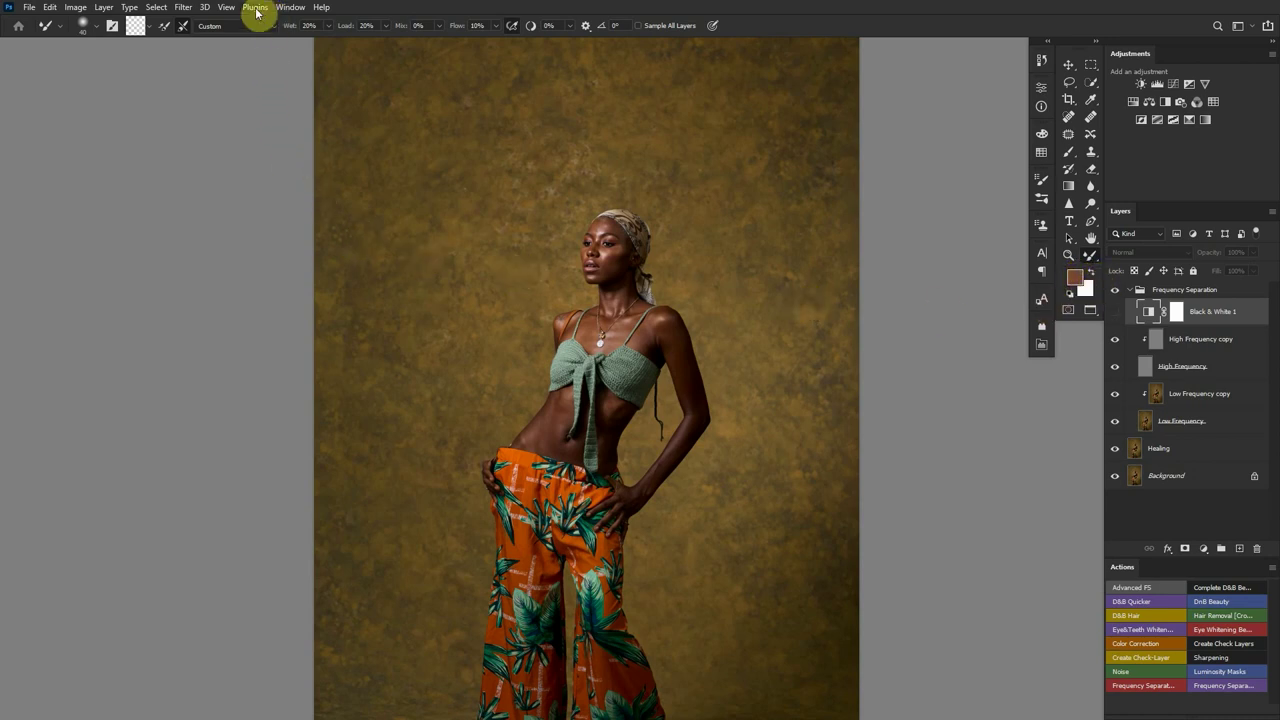
left_click(186, 29)
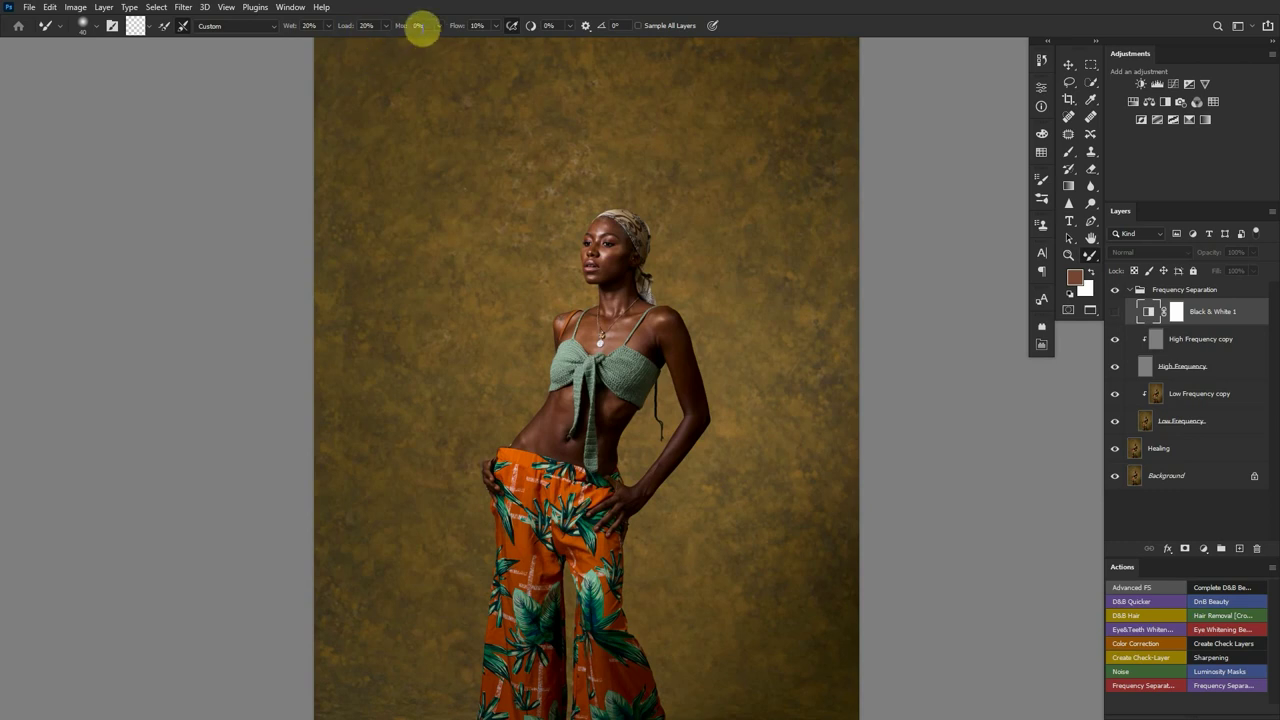
left_click(163, 27)
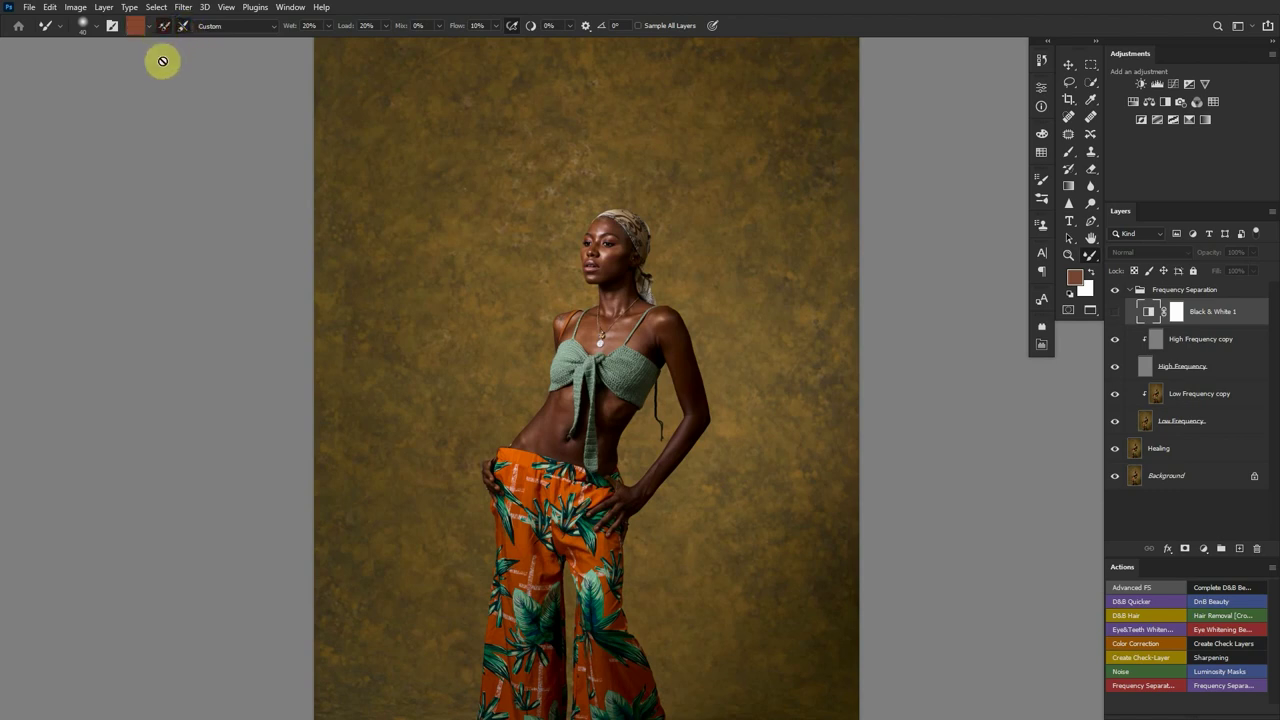
left_click(182, 26)
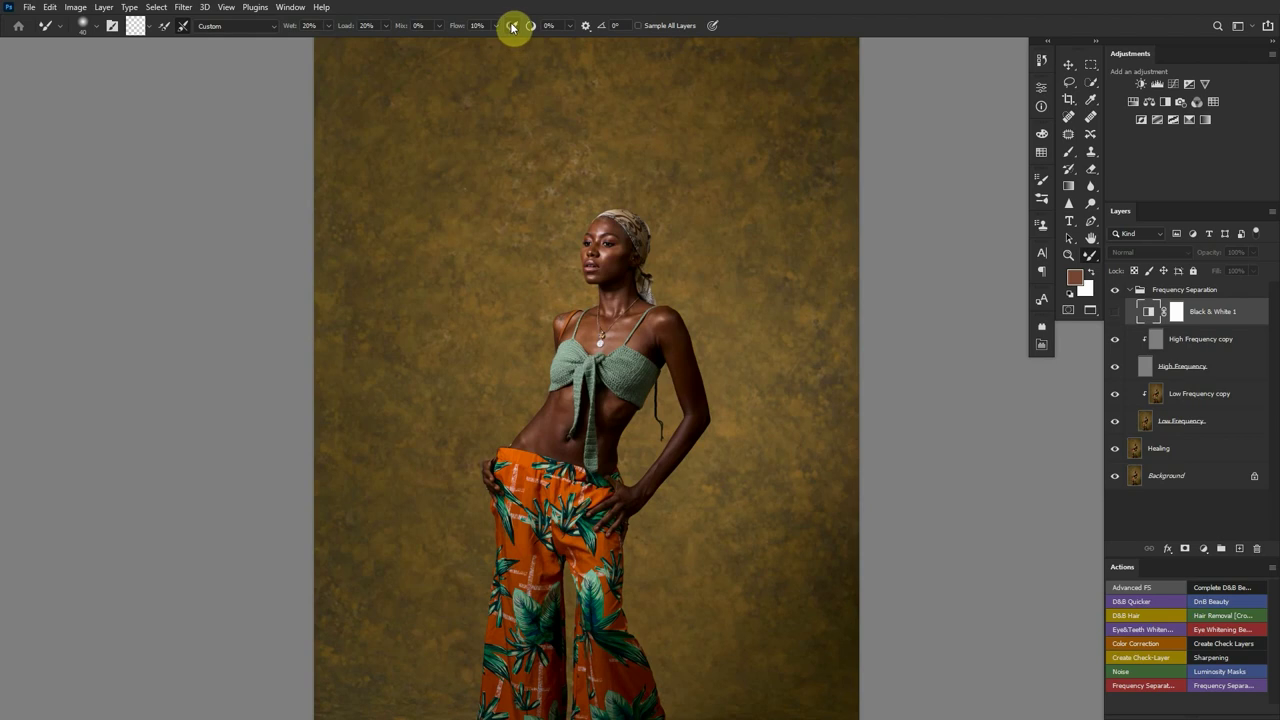
Dismiss the brush presets and error message, then select the Low Frequency copy layer
right_click(498, 199)
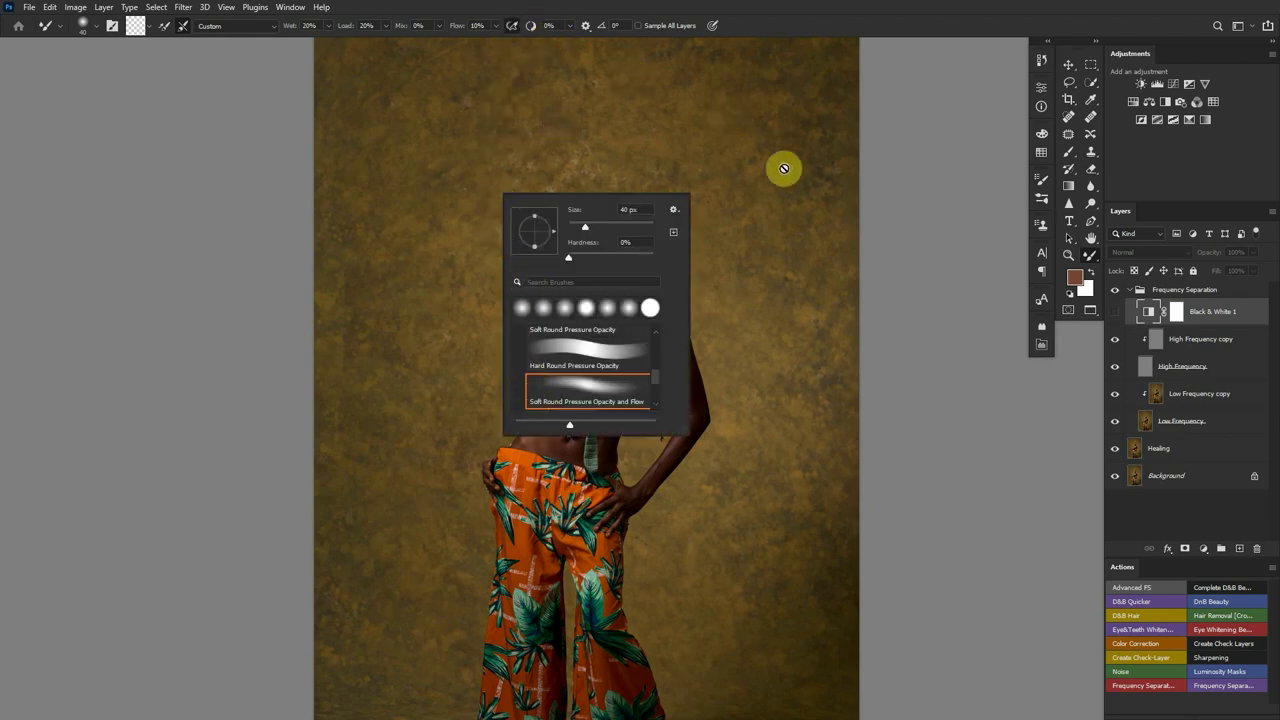
left_click(784, 168)
left_click(646, 276)
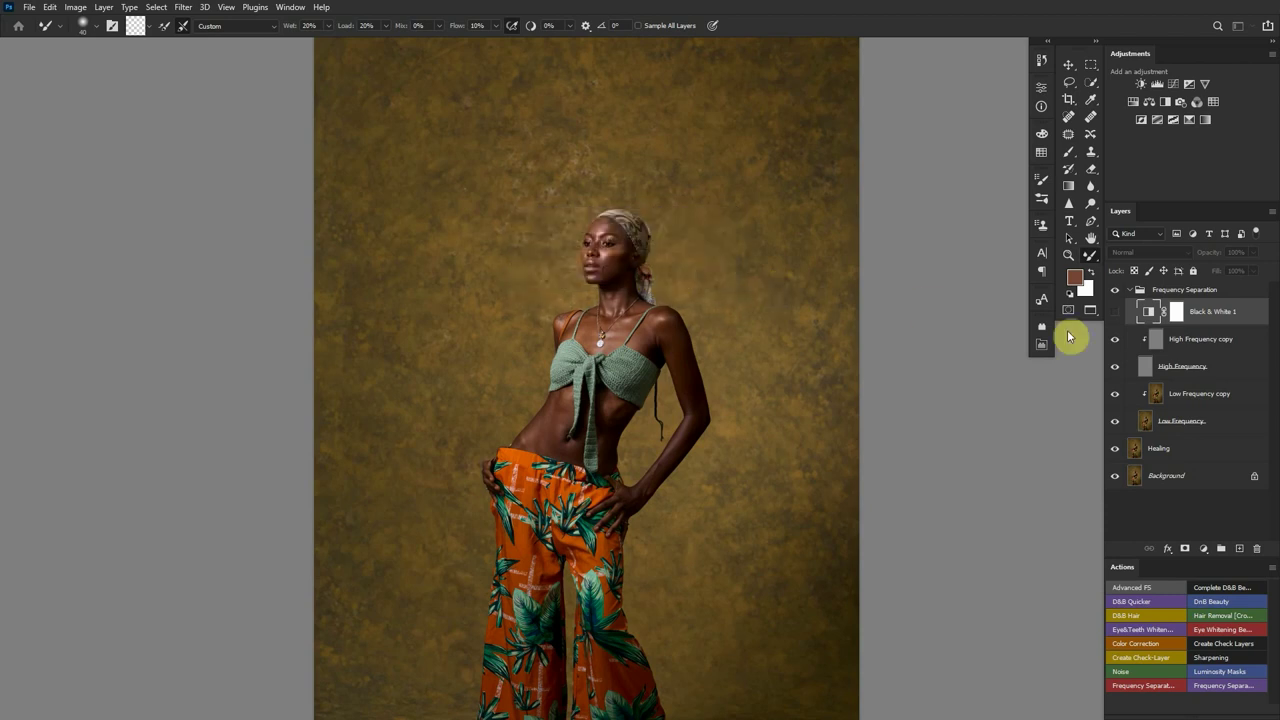
left_click(1156, 400)
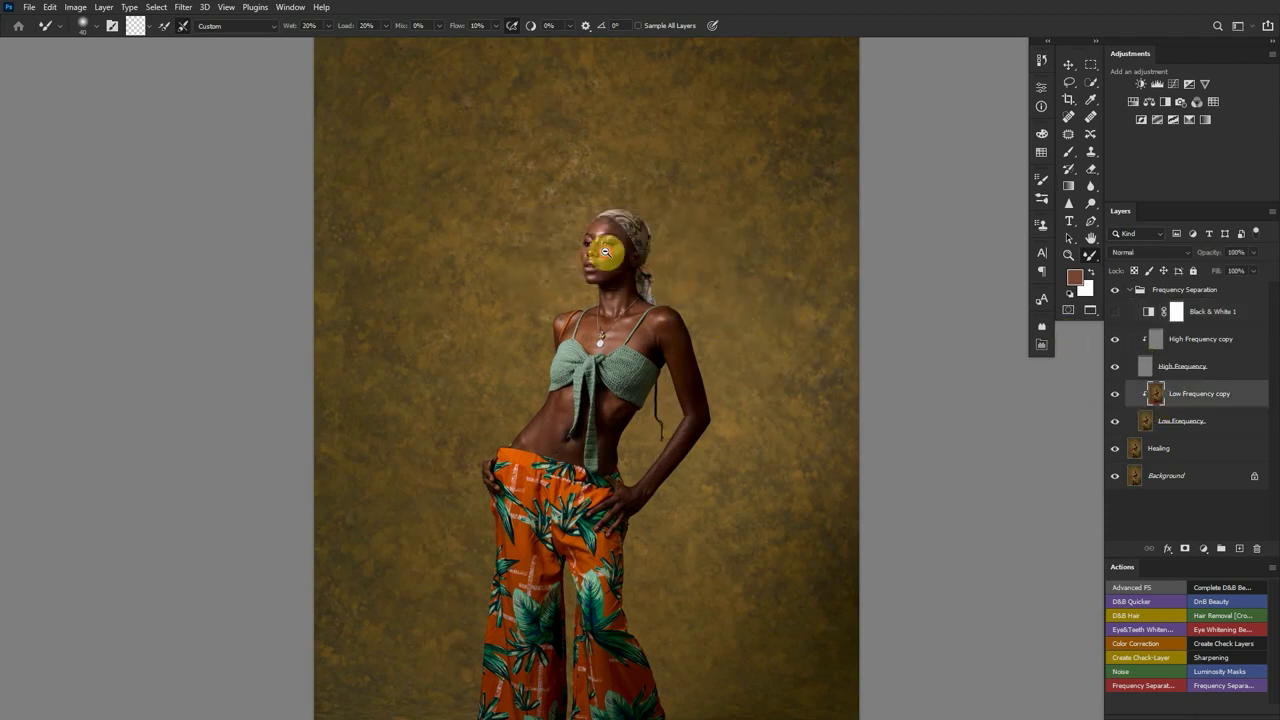
Zoom in close on the model's face
scroll(655, 277, "up", 5)
left_click_drag(633, 286, 623, 294)
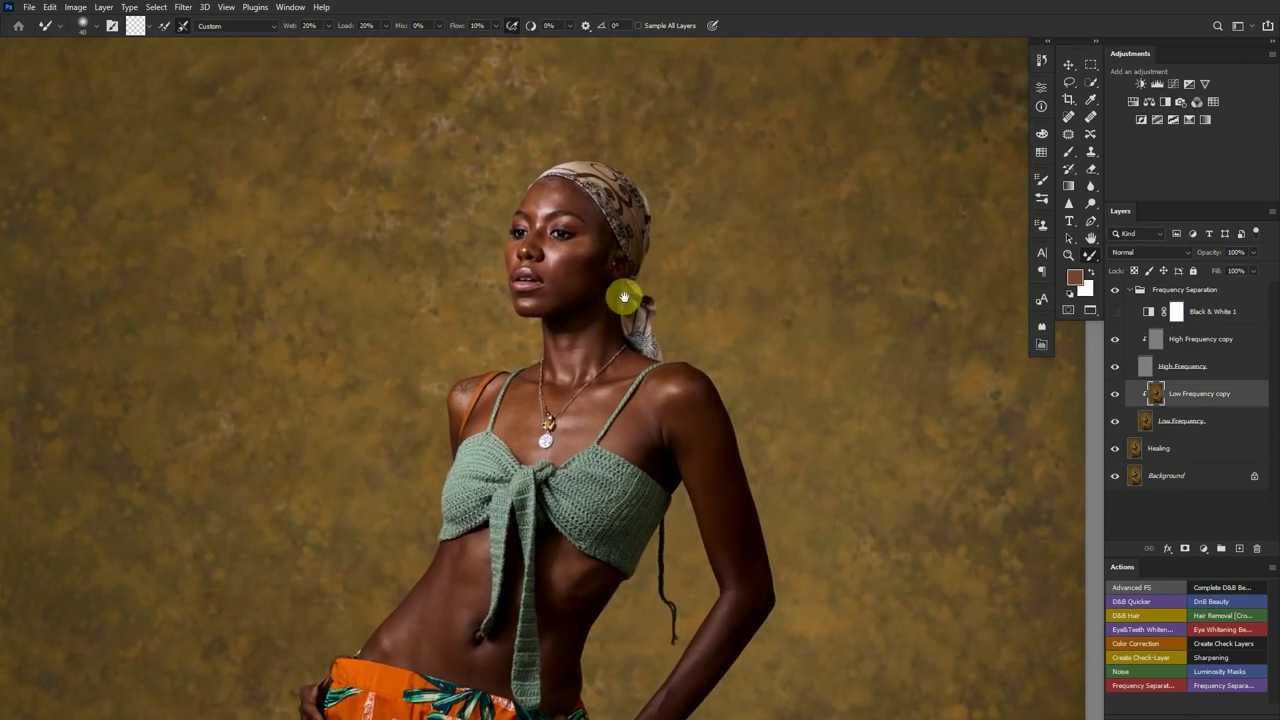
scroll(598, 282, "up", 2)
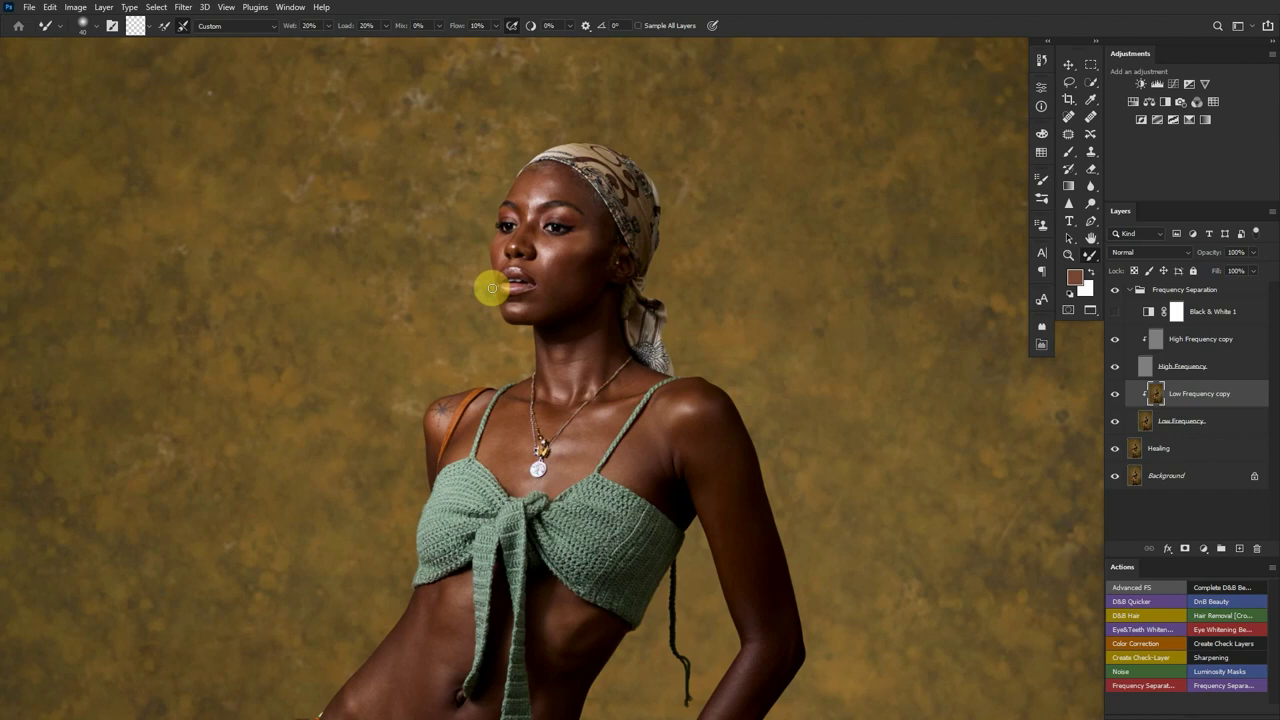
left_click_drag(623, 274, 648, 287)
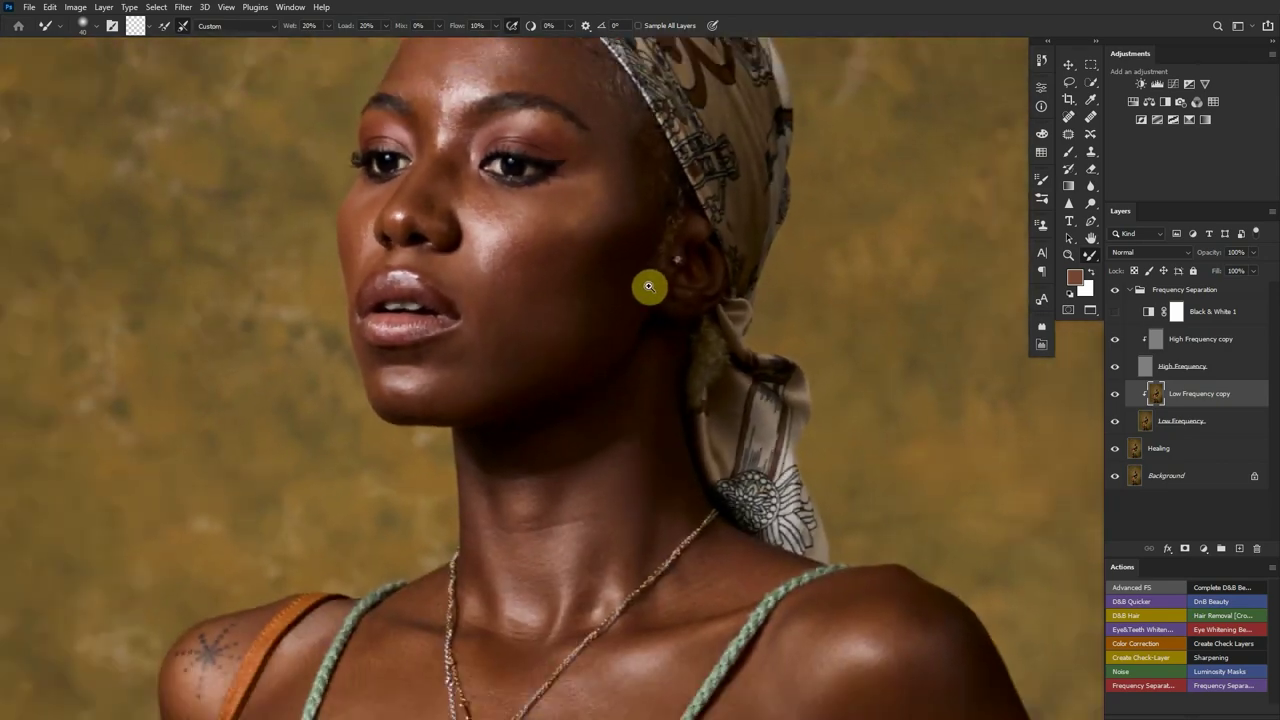
left_click(648, 287, "alt")
Create Layer 1 and set up the Brush tool with white as the foreground colour
key("ctrl+shift+n")
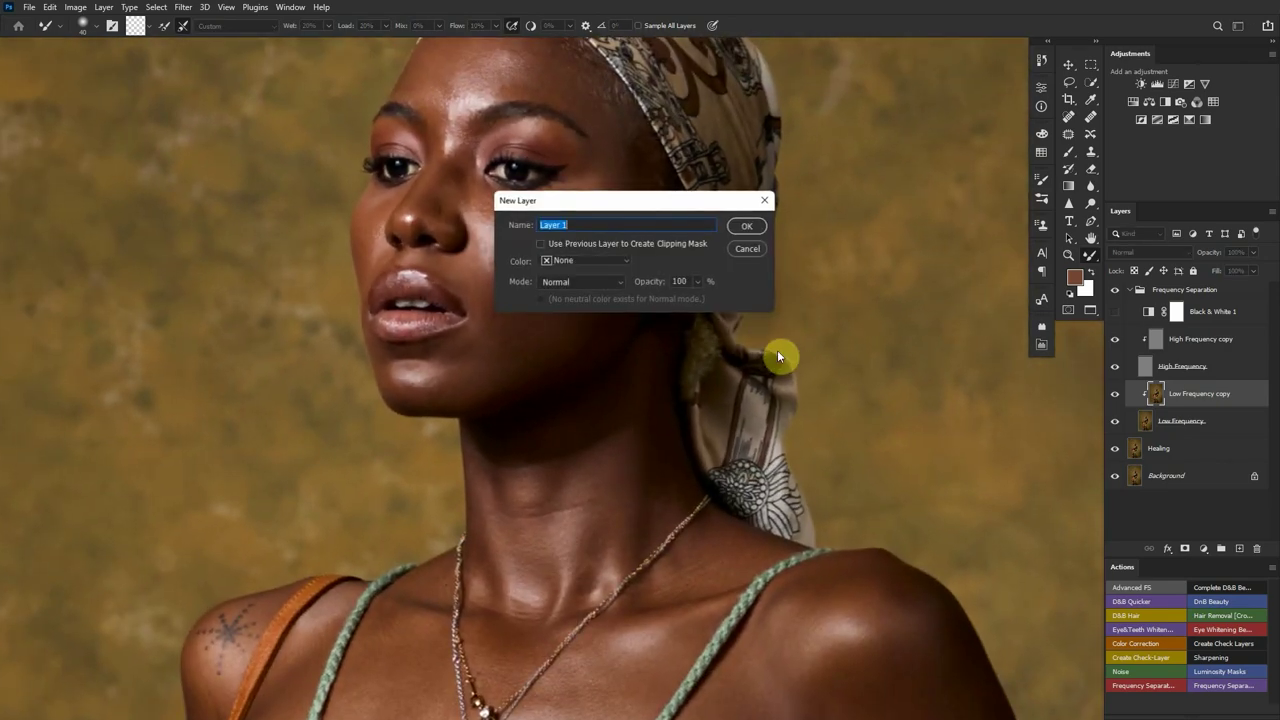
key("Return")
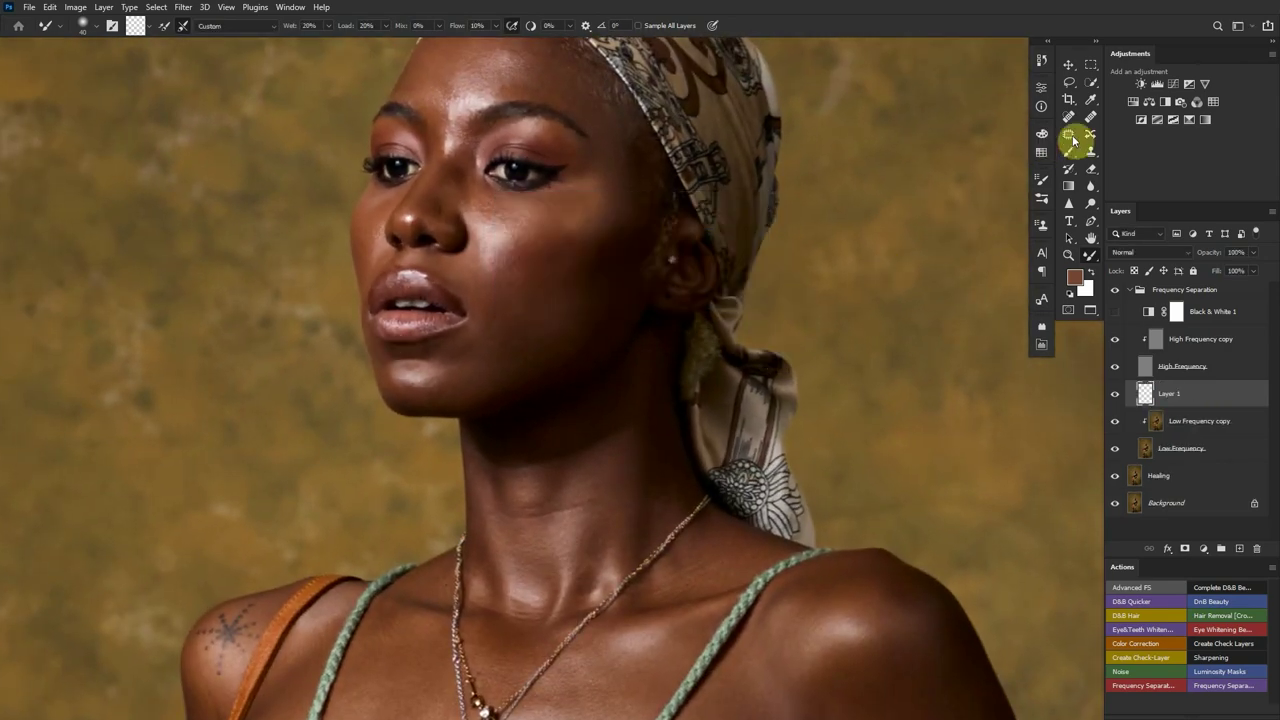
left_click(1068, 151)
right_click(449, 293)
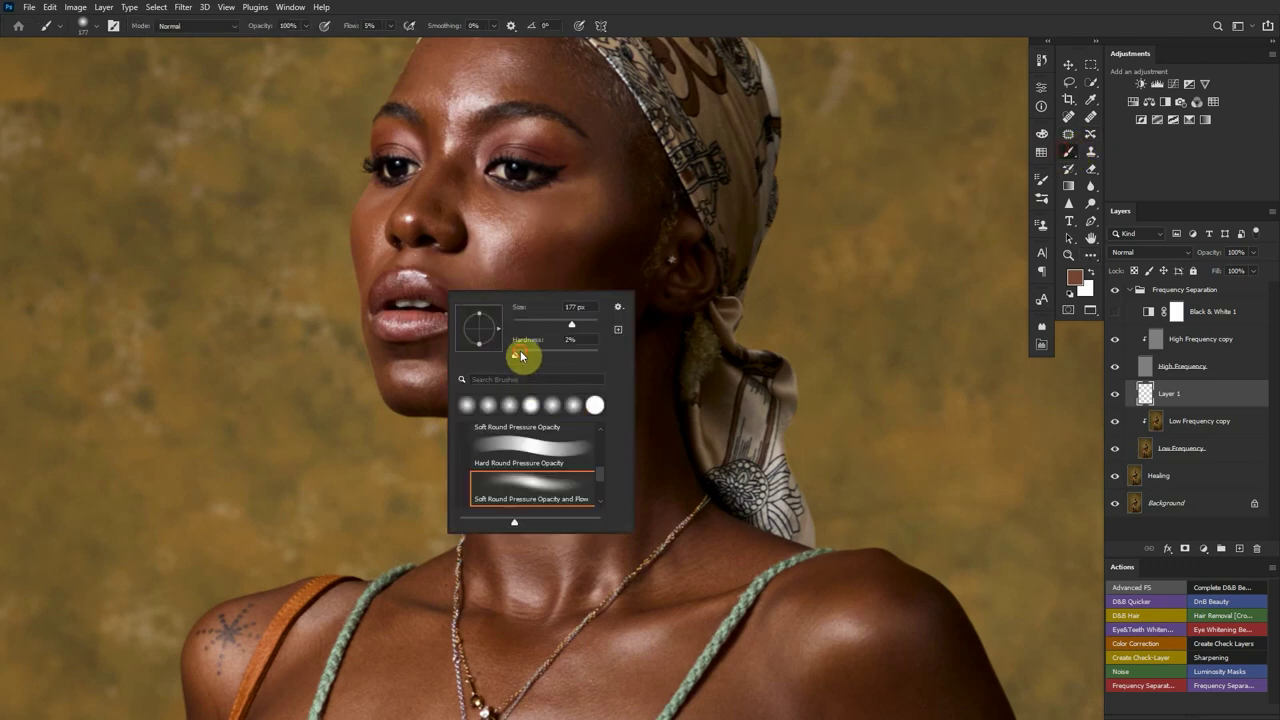
key("Return")
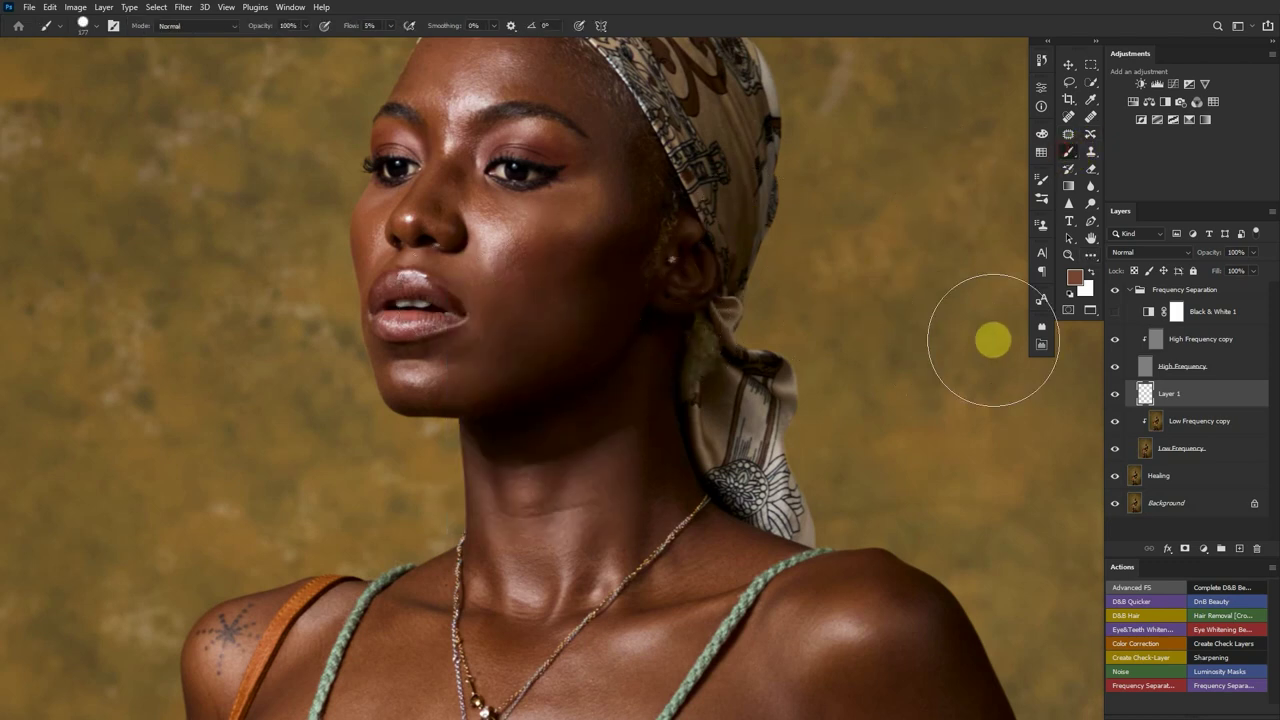
left_click(1091, 272)
key("bracketleft")
key("bracketleft")
key("bracketleft")
key("bracketleft")
key("bracketleft")
key("bracketleft")
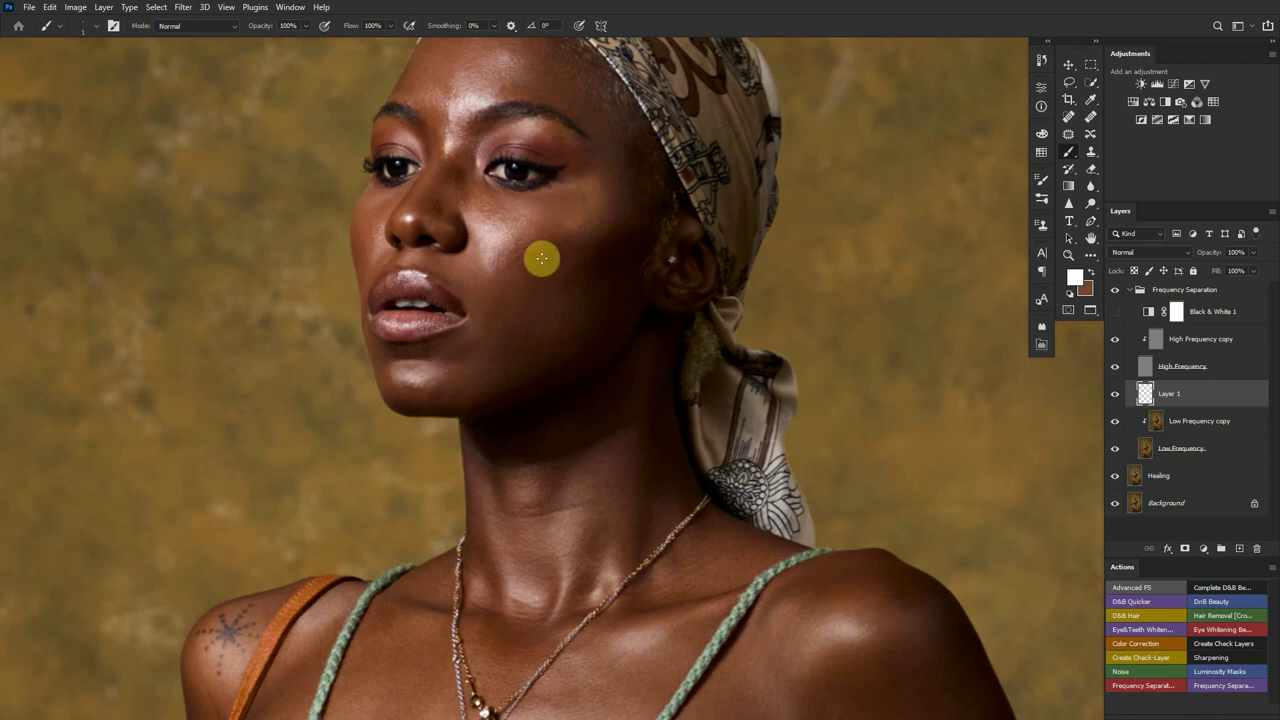
Sketch white cheek zones numbered 1, 2 and 3, plus a small circle near the nose
mouse_move(587, 232)
left_mouse_down()
mouse_move(551, 221)
mouse_move(476, 268)
mouse_move(467, 337)
mouse_move(539, 354)
mouse_move(608, 319)
mouse_move(638, 237)
mouse_move(562, 211)
mouse_move(494, 239)
mouse_move(457, 325)
mouse_move(550, 361)
mouse_move(645, 267)
mouse_move(563, 214)
mouse_move(466, 354)
left_mouse_up()
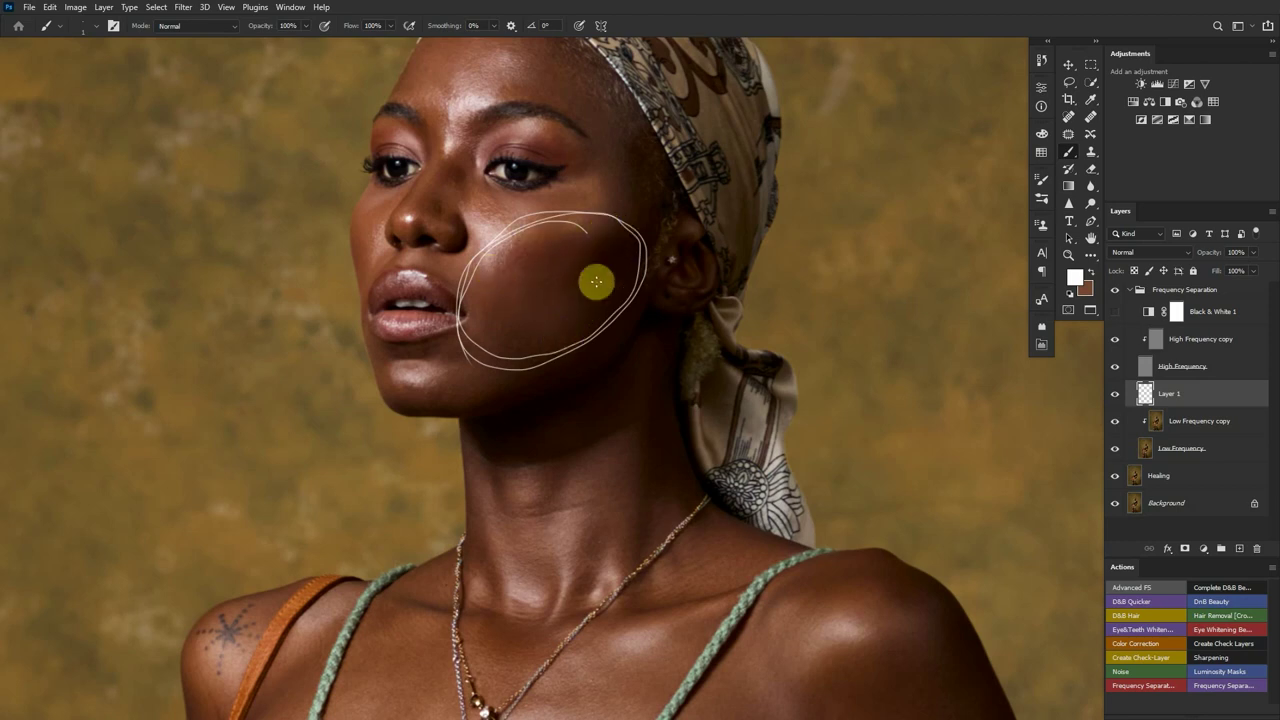
key("ctrl+z")
key("ctrl+z")
key("ctrl+shift+z")
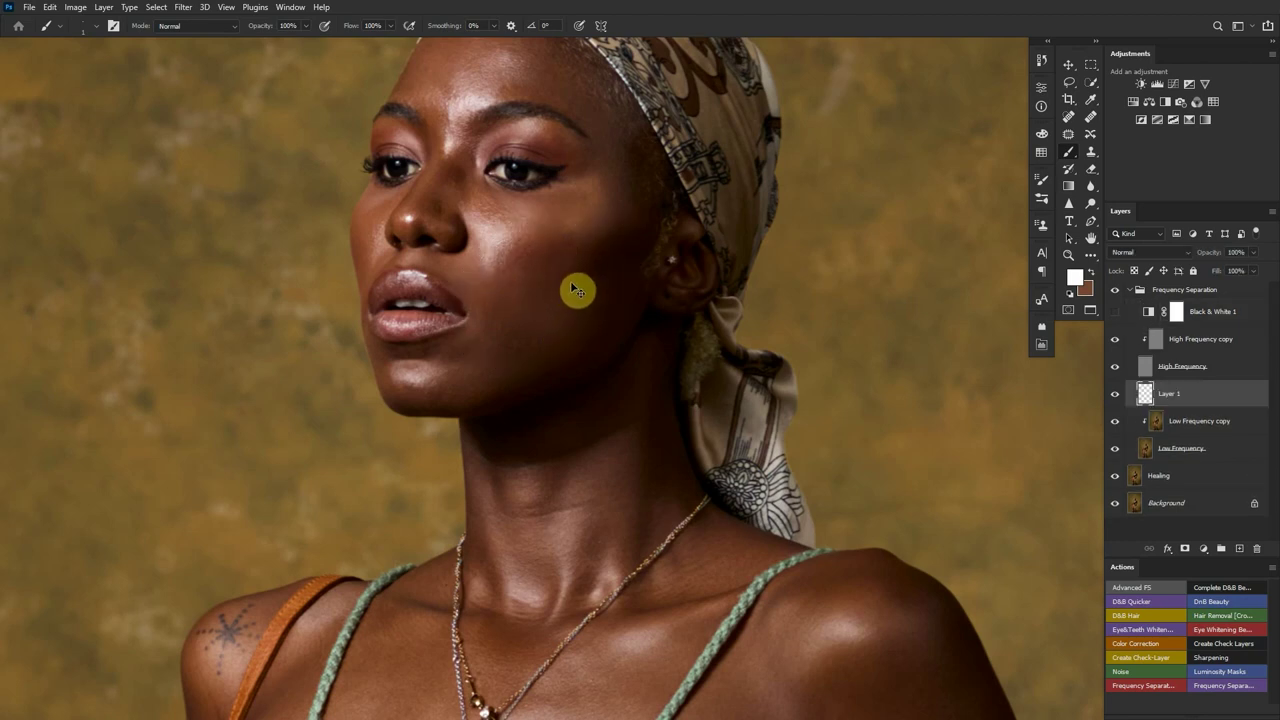
mouse_move(601, 237)
left_mouse_down()
mouse_move(519, 270)
mouse_move(519, 368)
mouse_move(627, 317)
mouse_move(617, 227)
mouse_move(544, 246)
mouse_move(491, 323)
mouse_move(528, 382)
mouse_move(626, 319)
mouse_move(567, 235)
mouse_move(503, 317)
left_mouse_up()
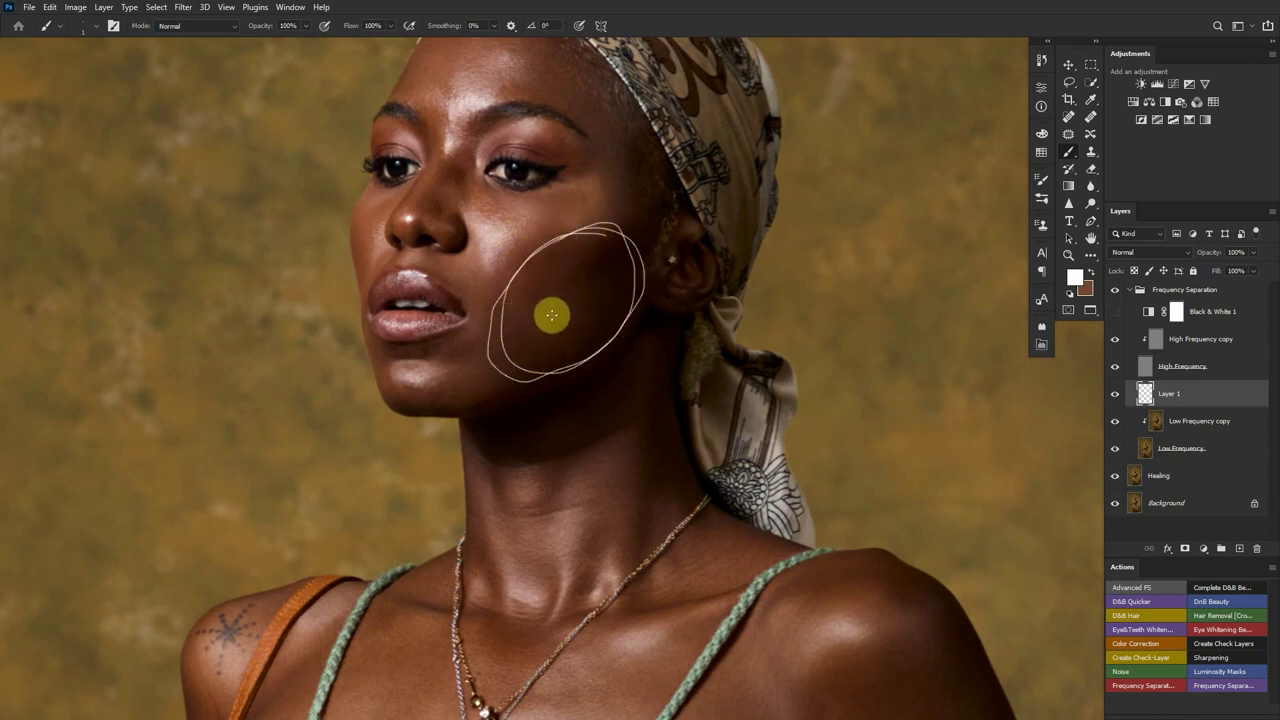
left_click_drag(544, 313, 544, 322)
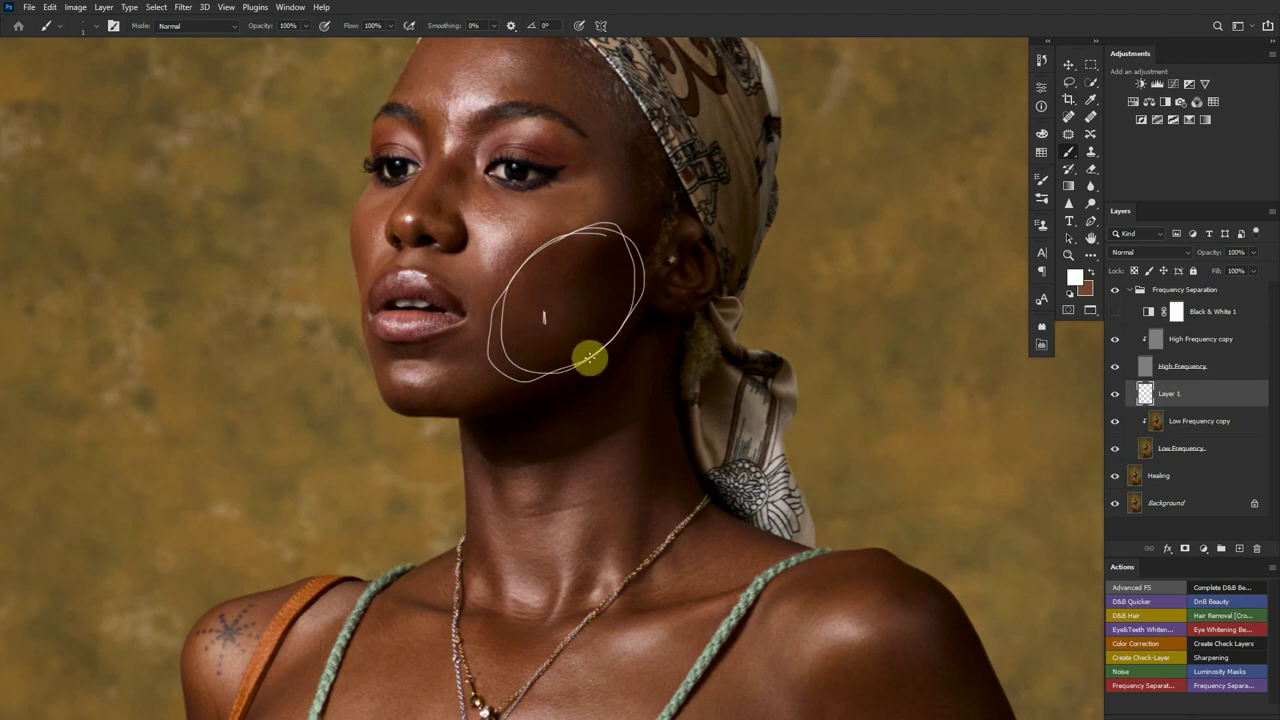
left_click_drag(543, 268, 603, 311)
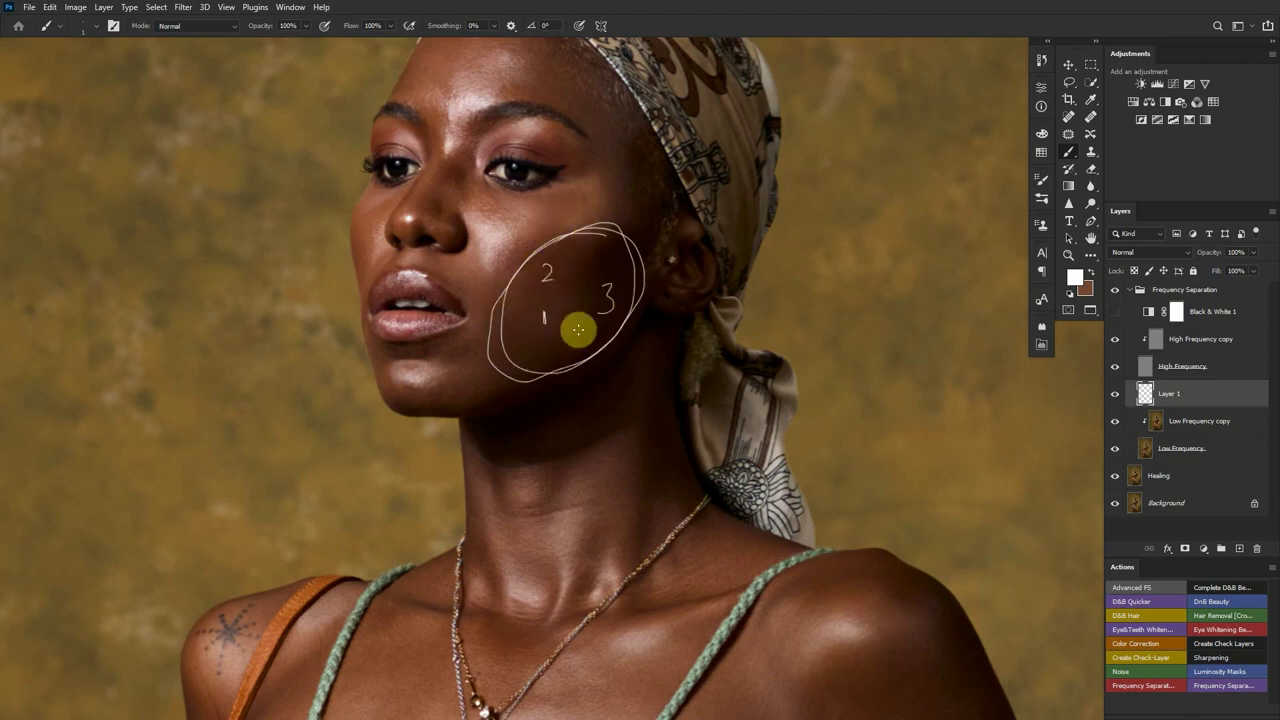
mouse_move(511, 280)
left_mouse_down()
mouse_move(583, 279)
mouse_move(601, 231)
mouse_move(543, 306)
left_mouse_up()
left_click_drag(580, 237, 586, 317)
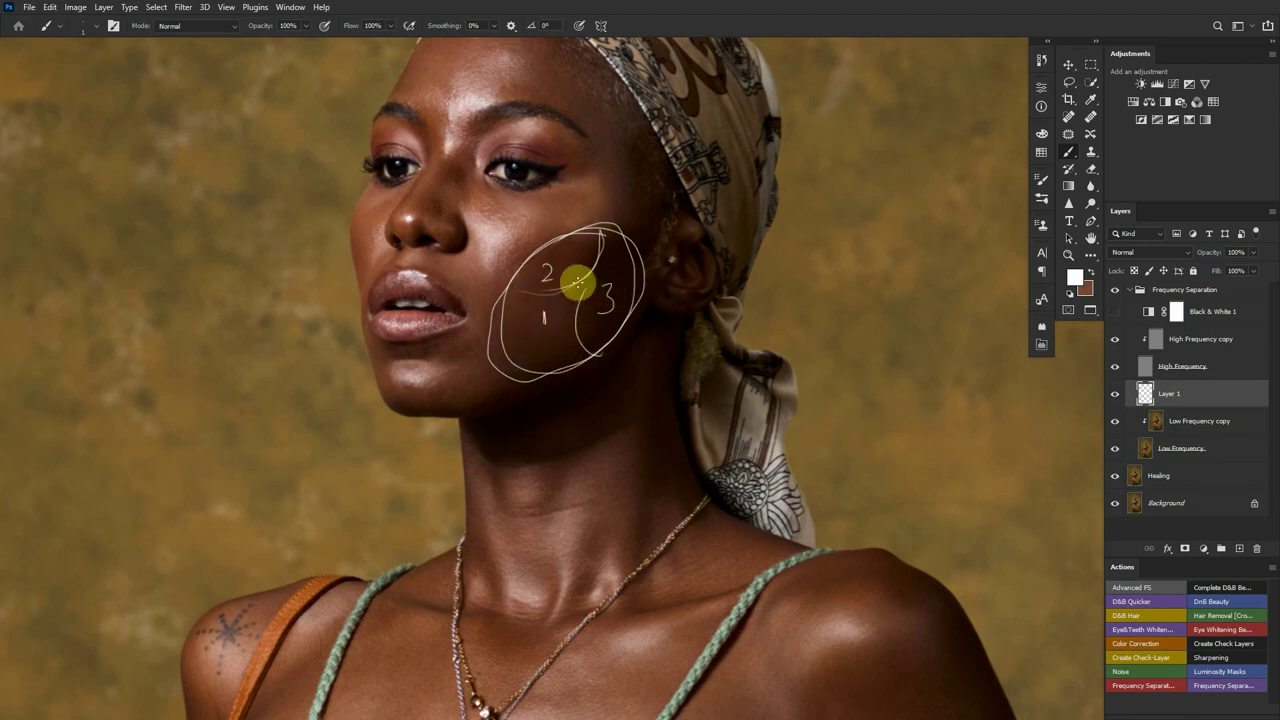
mouse_move(491, 214)
left_mouse_down()
mouse_move(462, 233)
mouse_move(507, 245)
mouse_move(487, 211)
left_mouse_up()
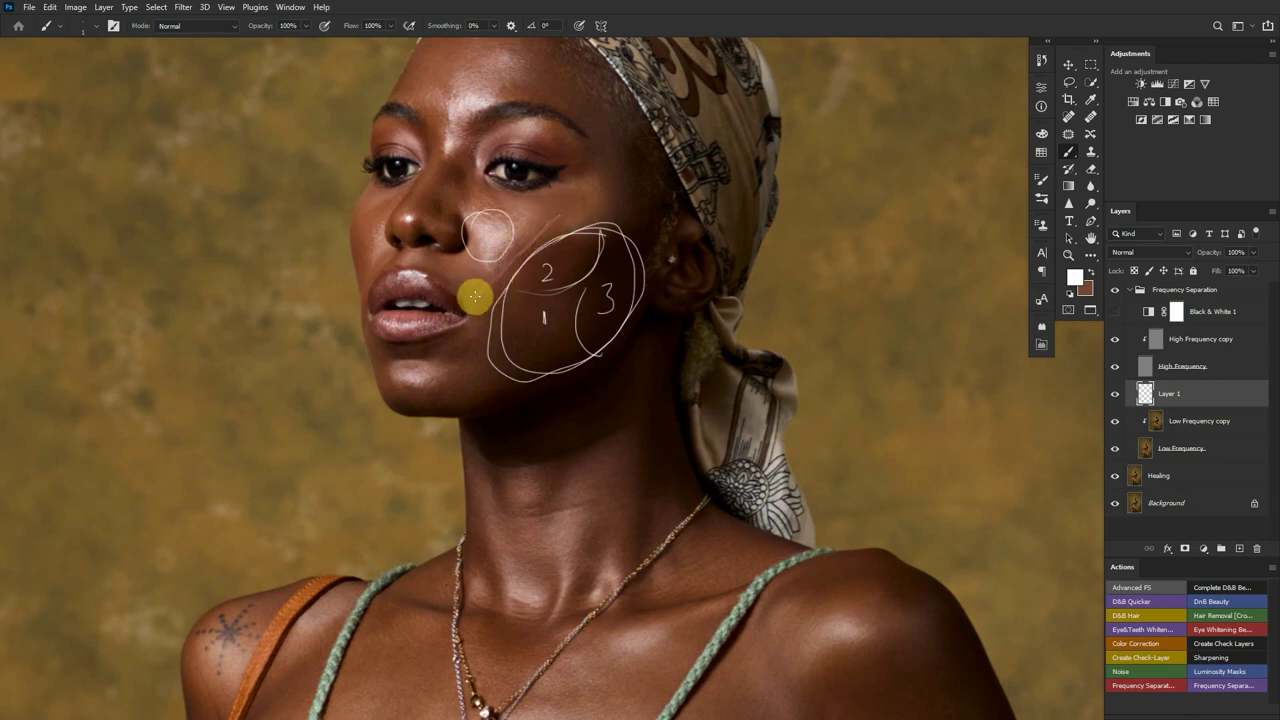
left_click_drag(472, 297, 560, 217)
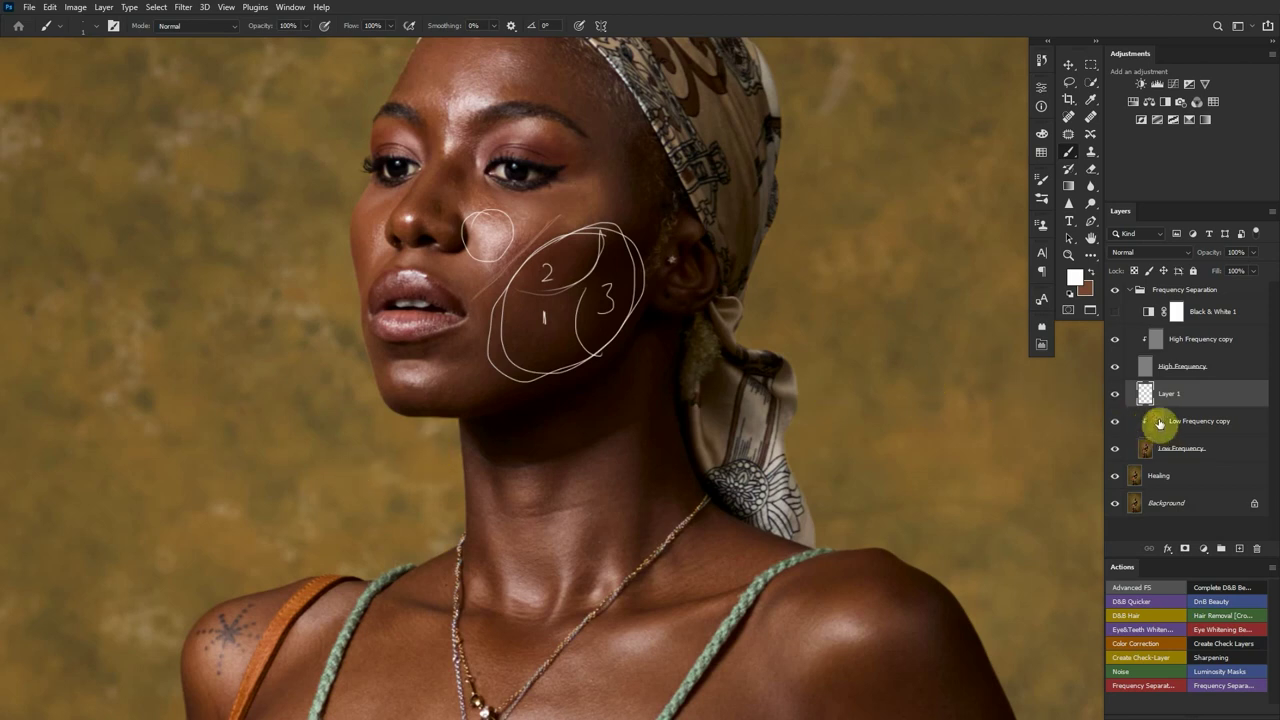
Switch to the Mixer Brush on Low Frequency copy, hide the Layer 1 sketch, and zoom out
left_click(1091, 258)
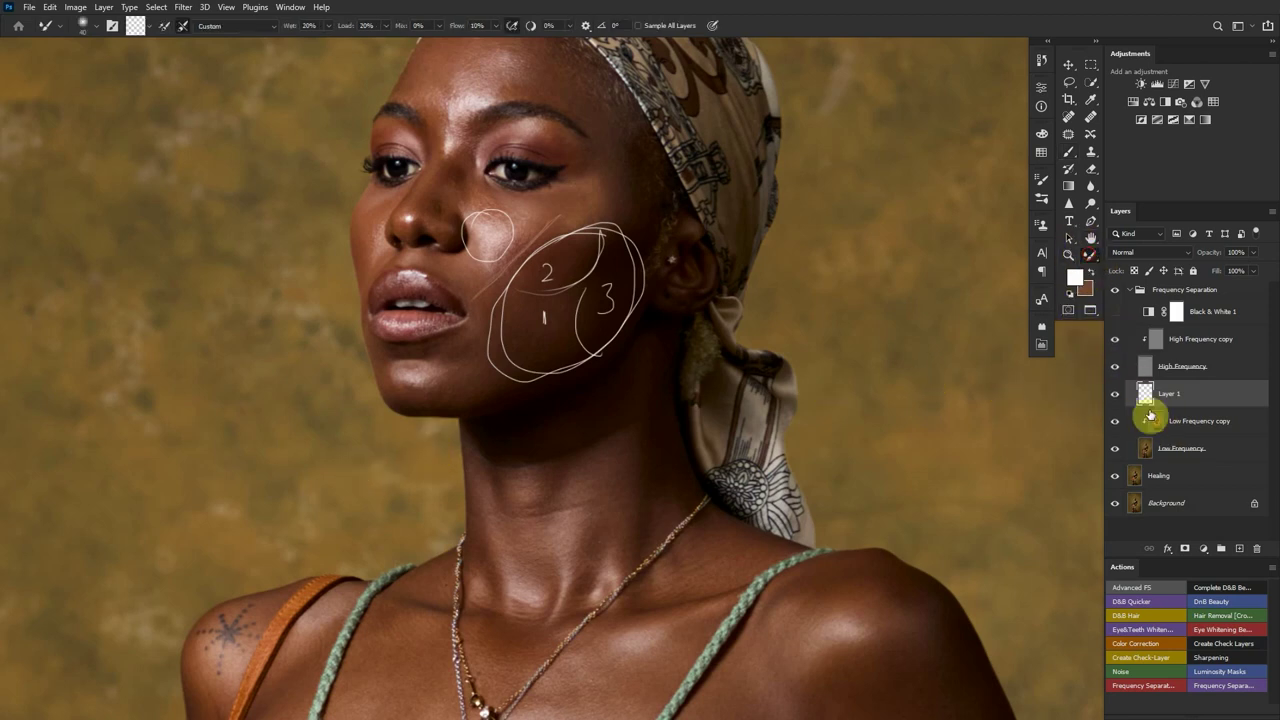
left_click(1159, 421)
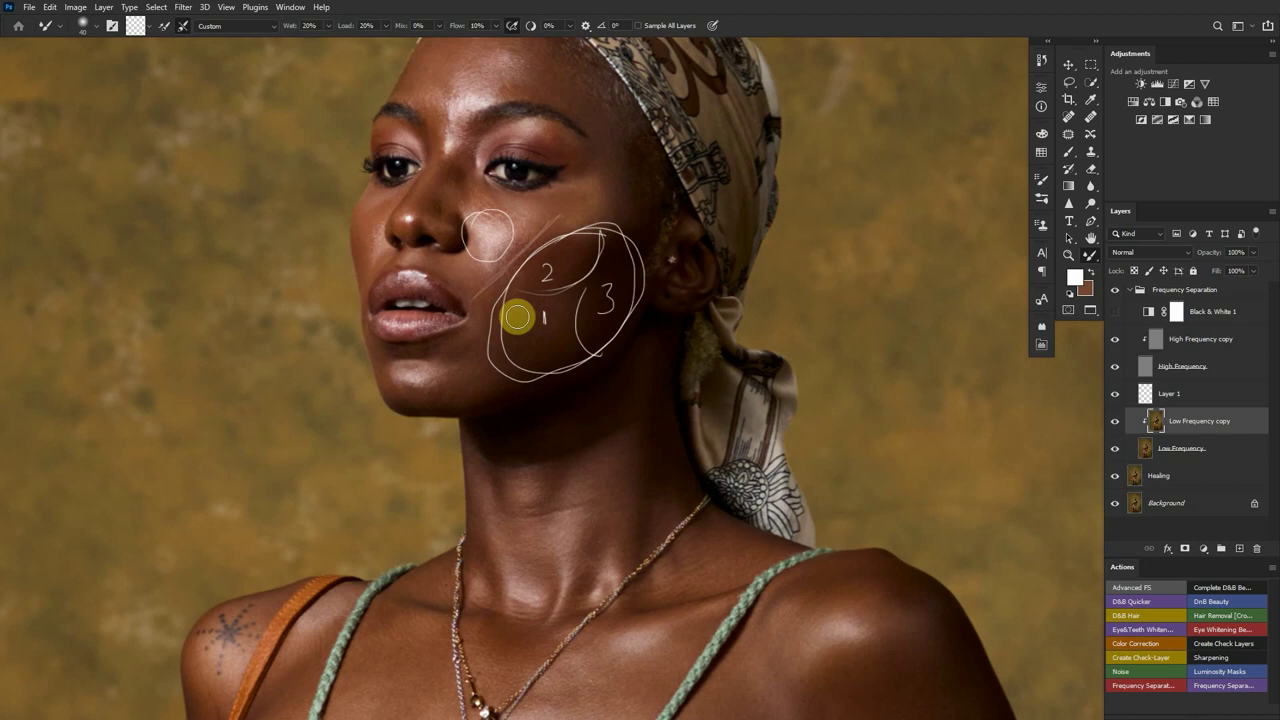
left_click(1114, 396)
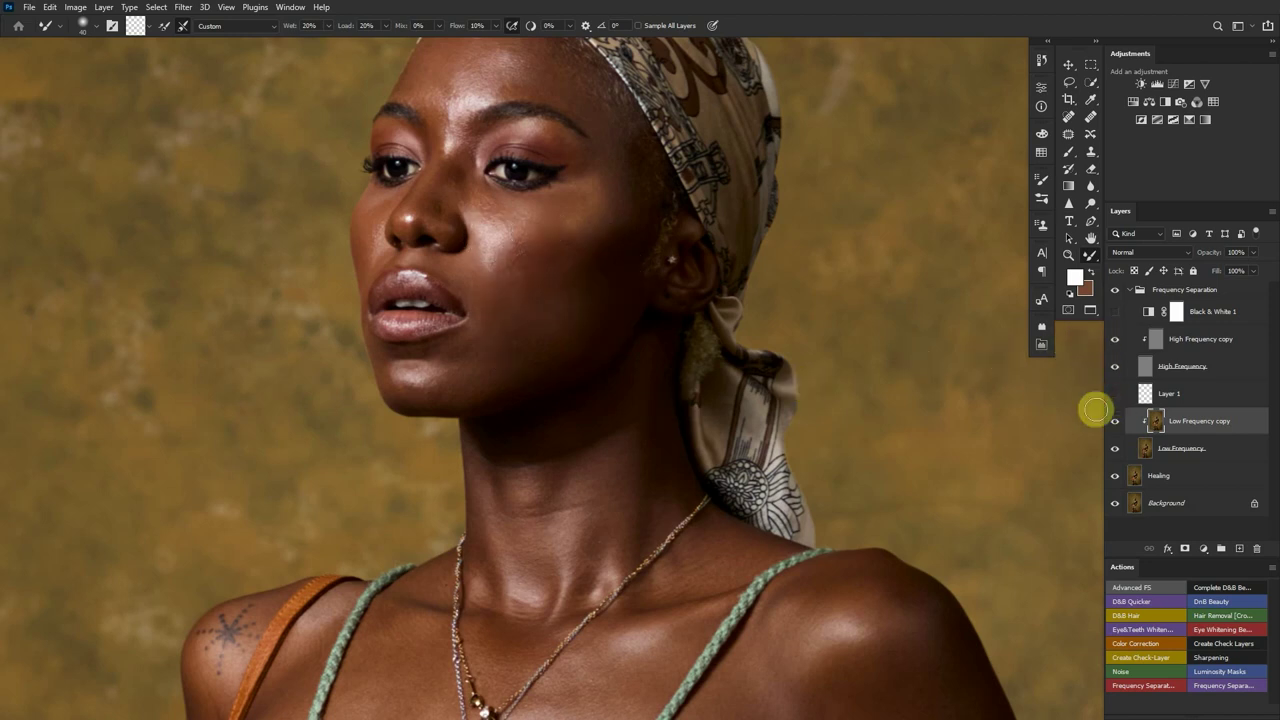
left_click_drag(591, 437, 633, 360)
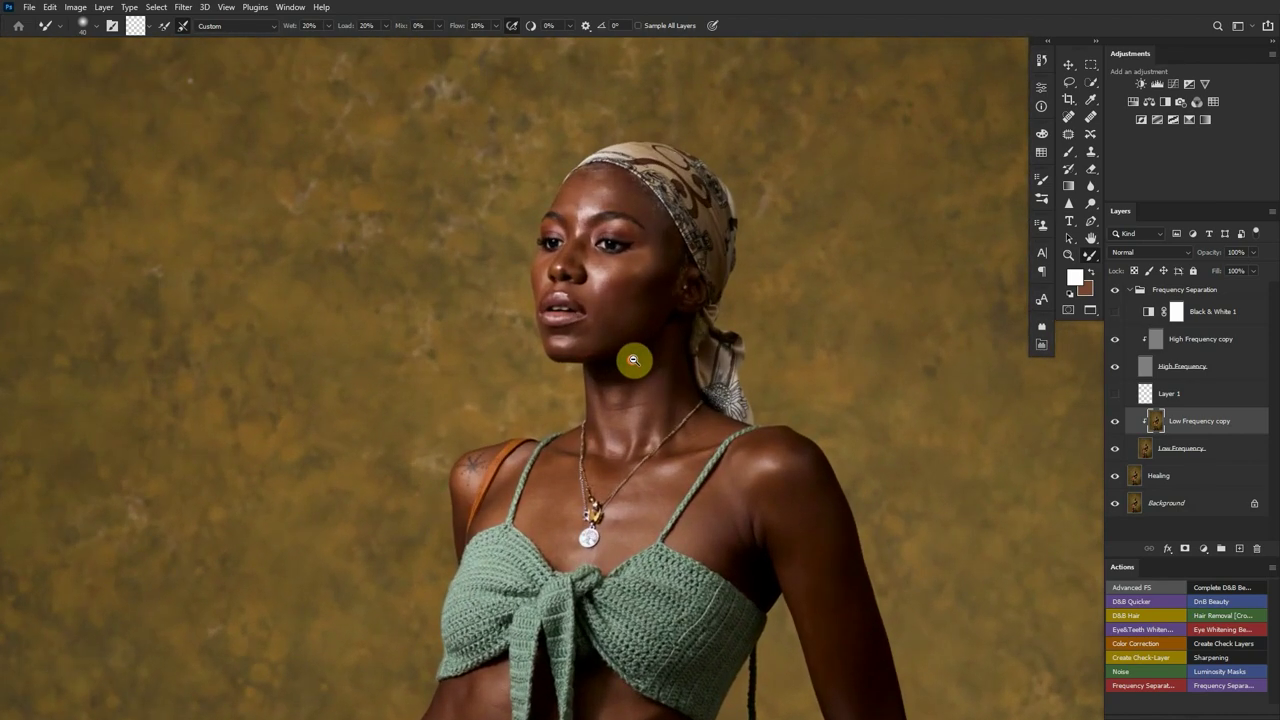
Blend the forehead skin using the Soft Round Pressure Opacity and Flow brush at 50 px
right_click(622, 281)
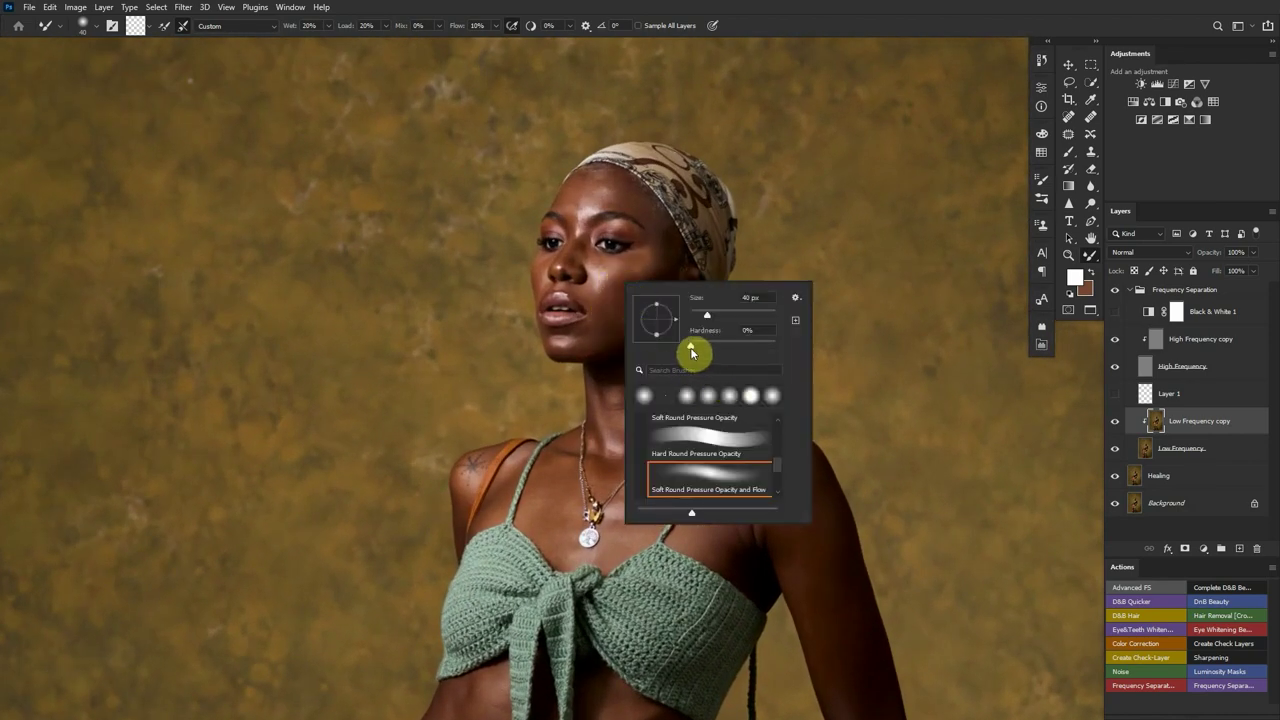
double_click(757, 477)
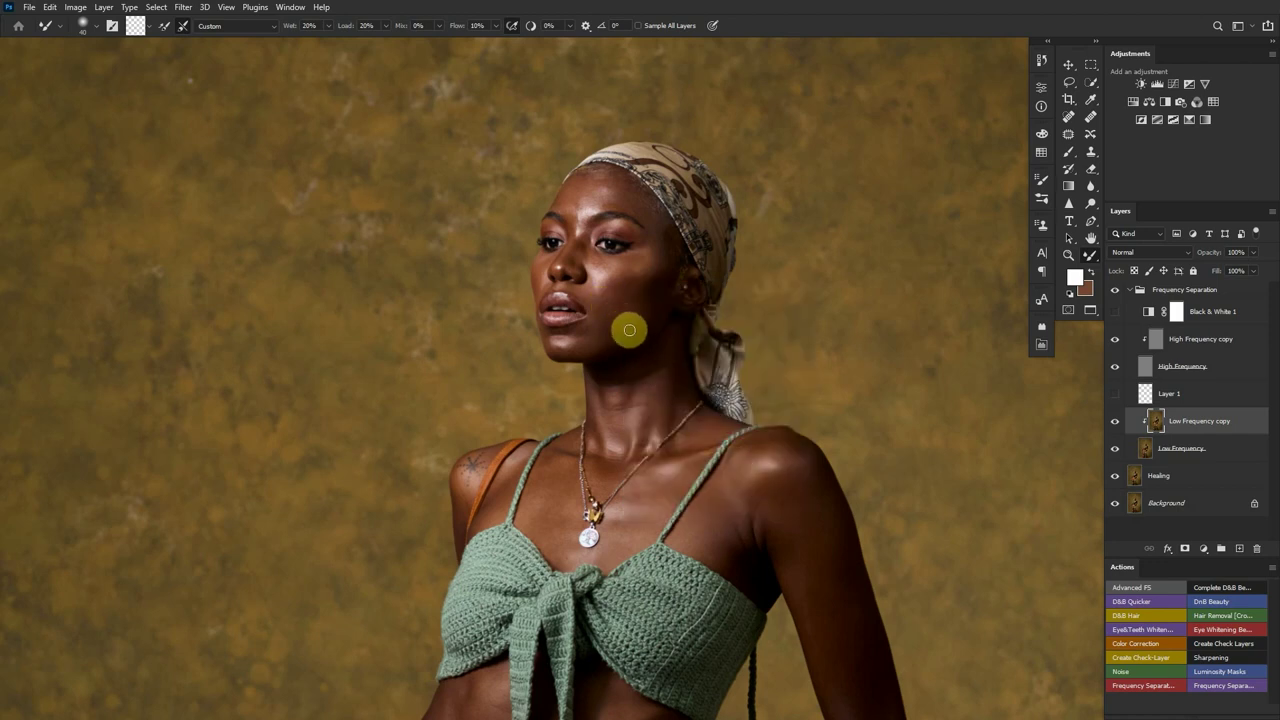
key("bracketright")
mouse_move(608, 340)
left_mouse_down()
mouse_move(652, 297)
mouse_move(663, 241)
mouse_move(578, 193)
left_mouse_up()
mouse_move(580, 201)
left_mouse_down()
mouse_move(608, 191)
mouse_move(623, 207)
mouse_move(609, 180)
left_mouse_up()
Mixer-brush the forehead skin below the headscarf and show the Low Frequency copy layer again
scroll(595, 175, "up", 4)
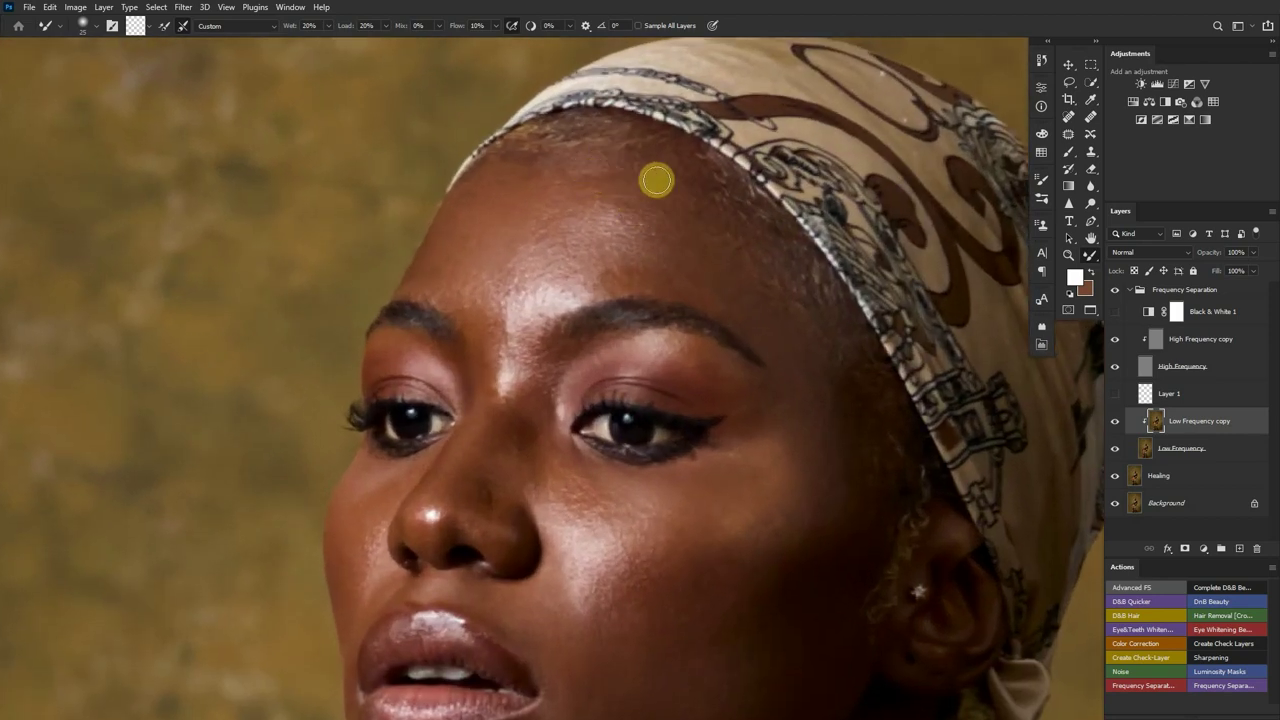
mouse_move(643, 173)
left_mouse_down()
mouse_move(589, 177)
mouse_move(660, 180)
mouse_move(620, 160)
mouse_move(564, 187)
left_mouse_up()
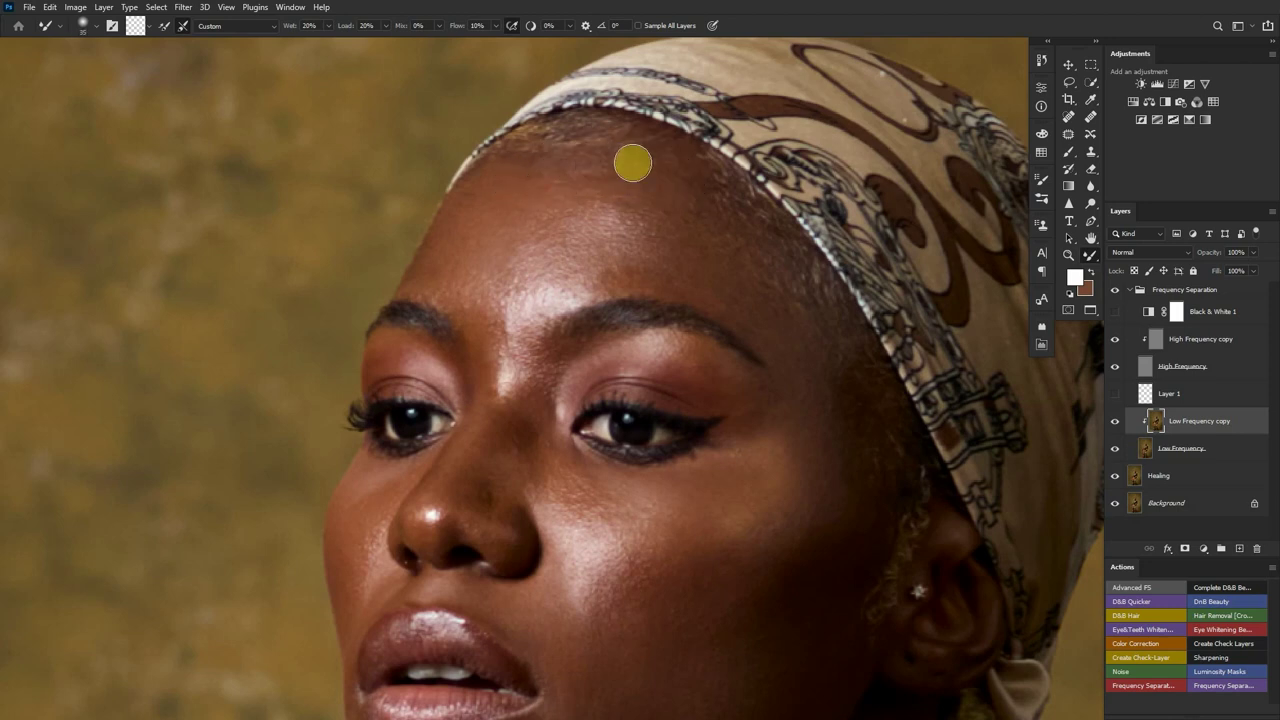
mouse_move(632, 163)
left_mouse_down()
mouse_move(474, 228)
mouse_move(452, 262)
left_mouse_up()
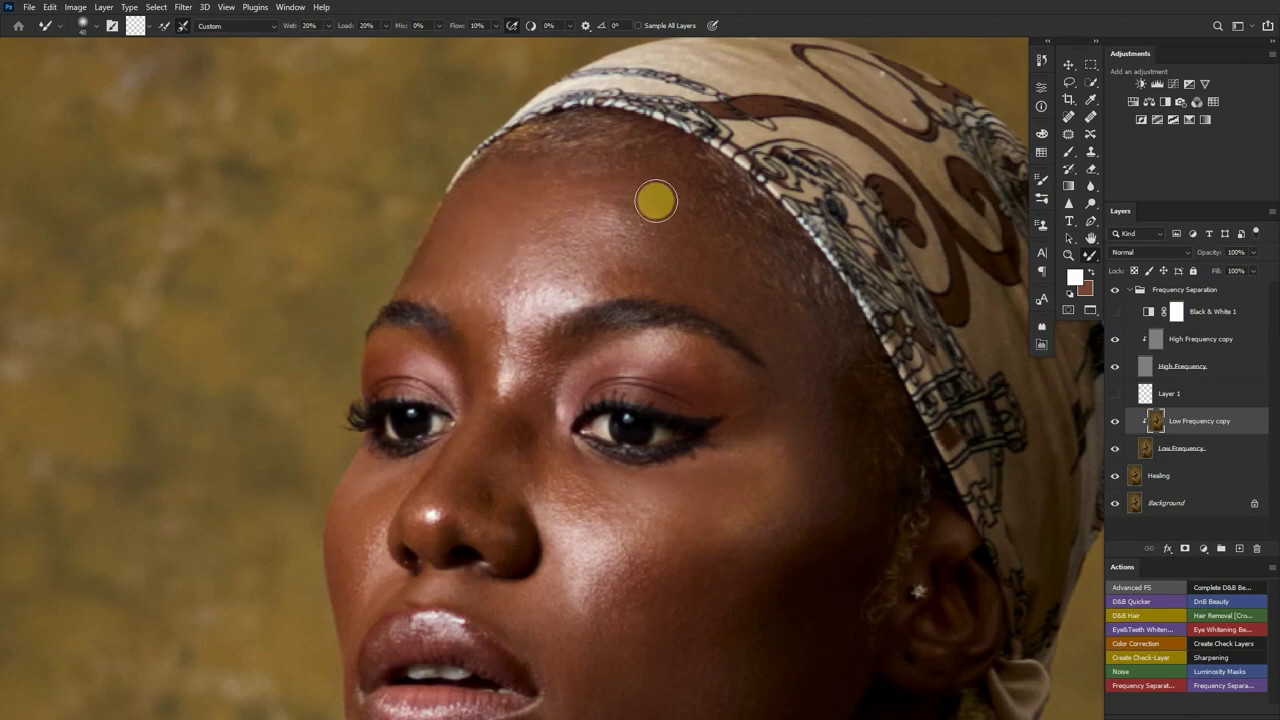
mouse_move(677, 263)
left_mouse_down()
mouse_move(554, 261)
mouse_move(626, 300)
mouse_move(606, 206)
mouse_move(620, 246)
left_mouse_up()
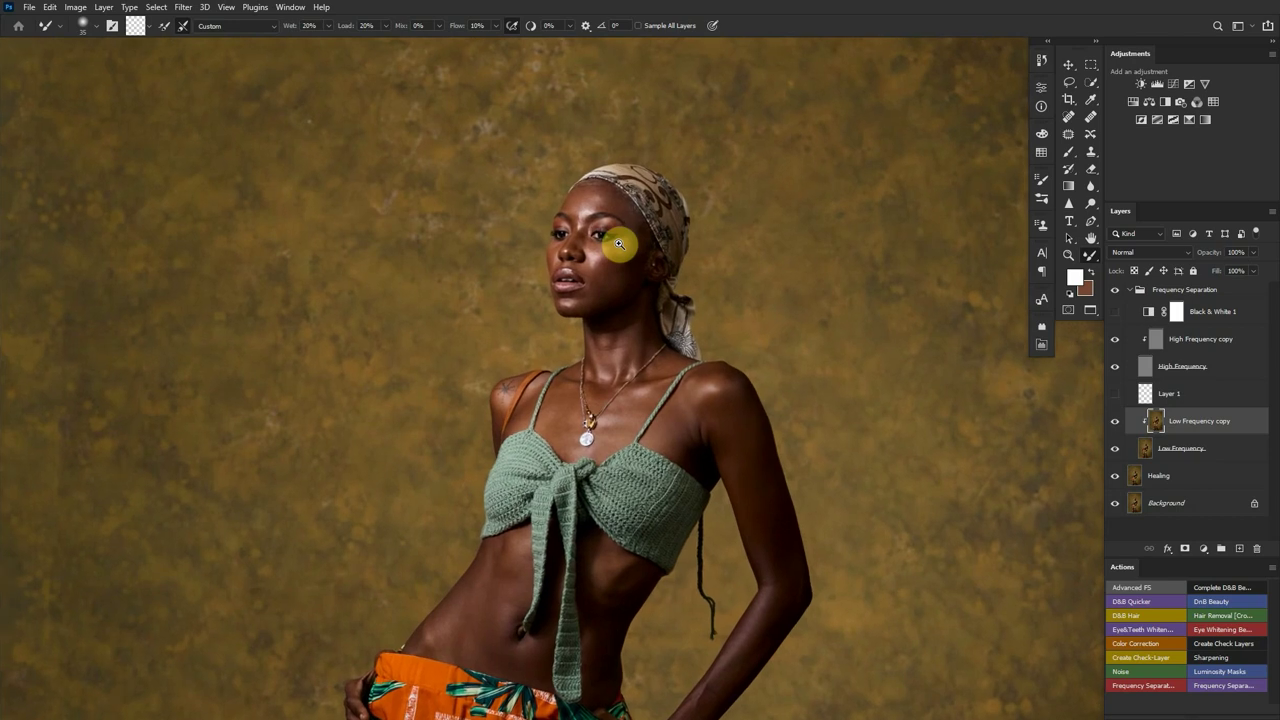
left_click(1115, 421)
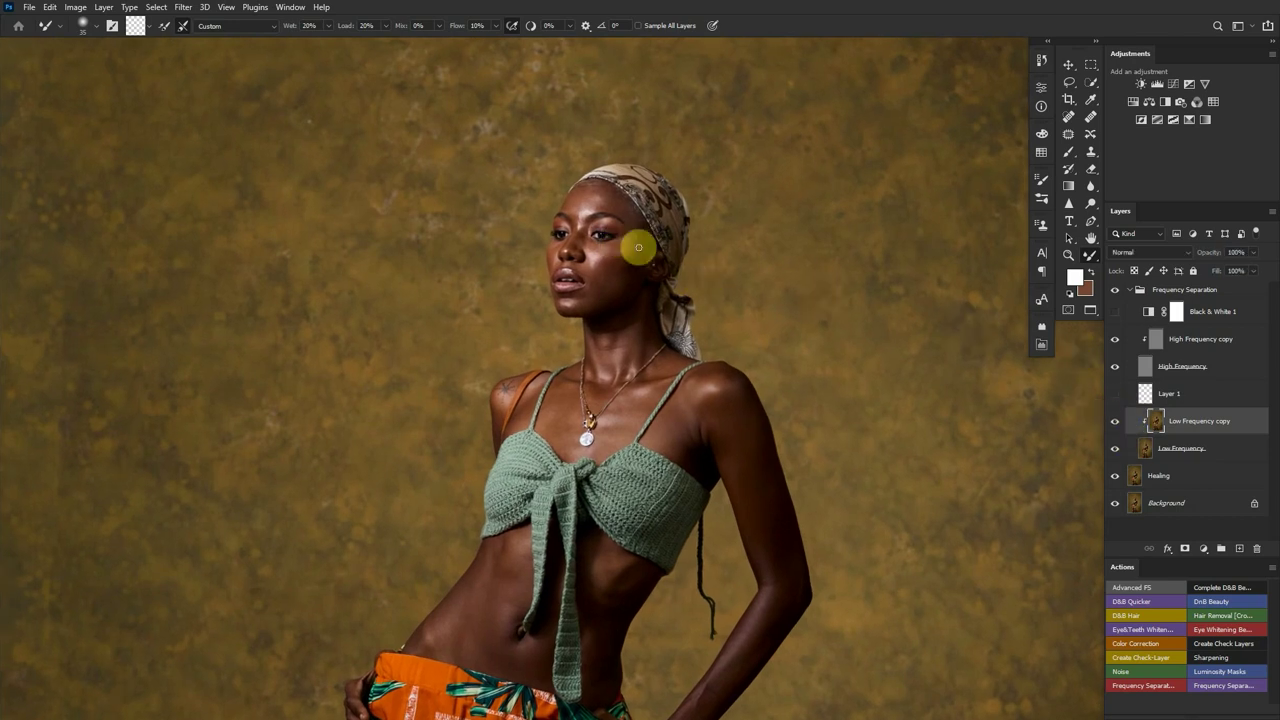
mouse_move(638, 243)
left_mouse_down()
mouse_move(619, 204)
mouse_move(645, 253)
mouse_move(638, 220)
mouse_move(595, 206)
mouse_move(602, 195)
mouse_move(581, 220)
mouse_move(579, 207)
mouse_move(597, 196)
mouse_move(634, 218)
mouse_move(600, 274)
left_mouse_up()
scroll(600, 274, "up", 1)
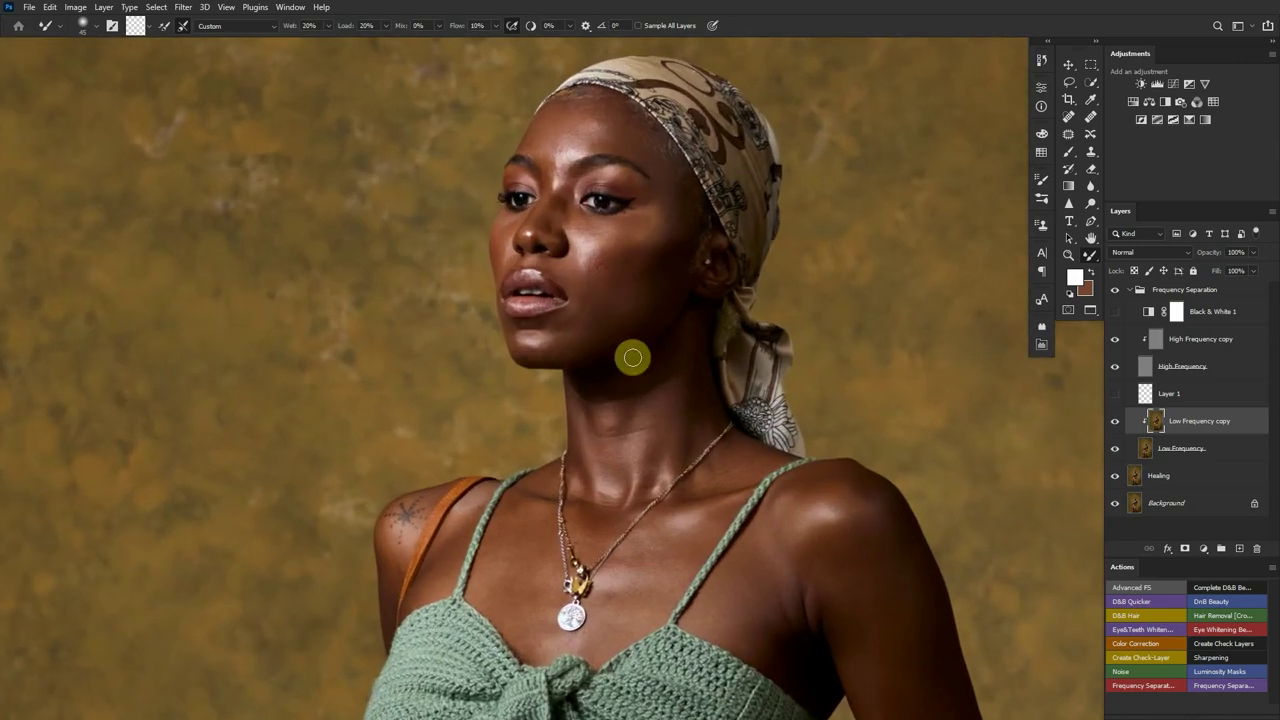
Show the Layer 1 zone sketch, then mixer-brush the jaw, cheek, lips and chin
left_click(1114, 395)
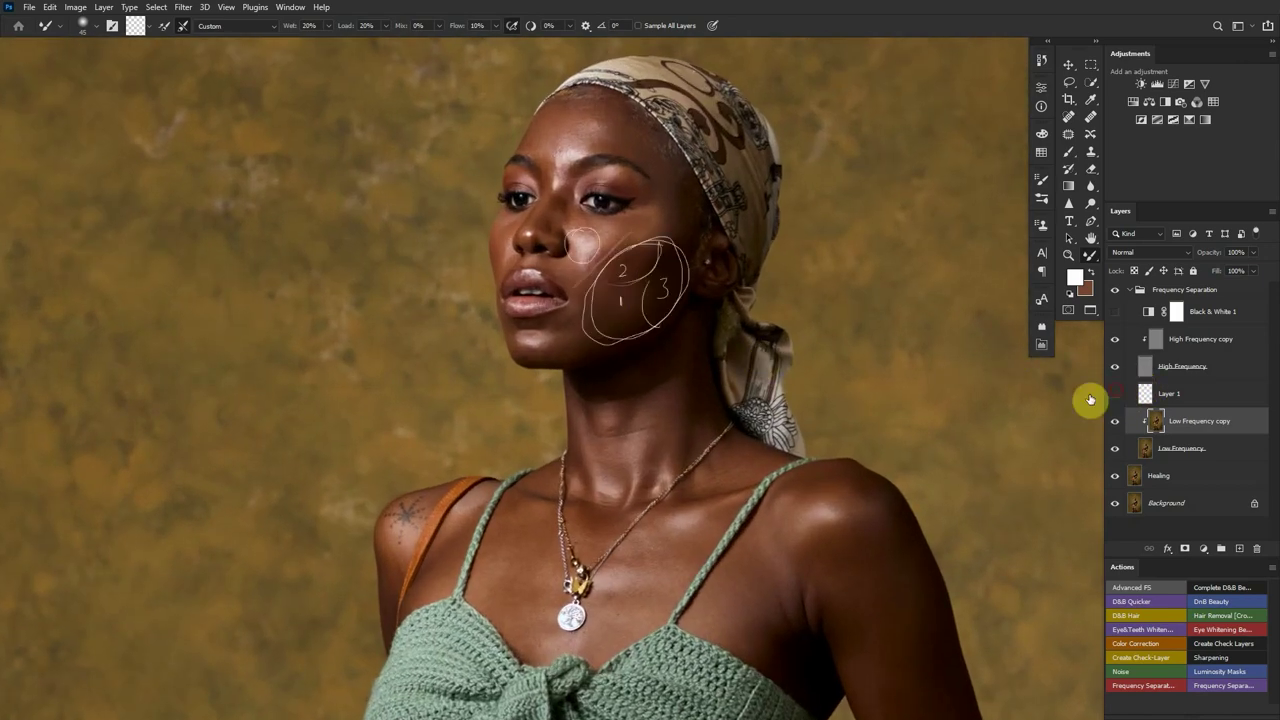
scroll(660, 340, "down", 3)
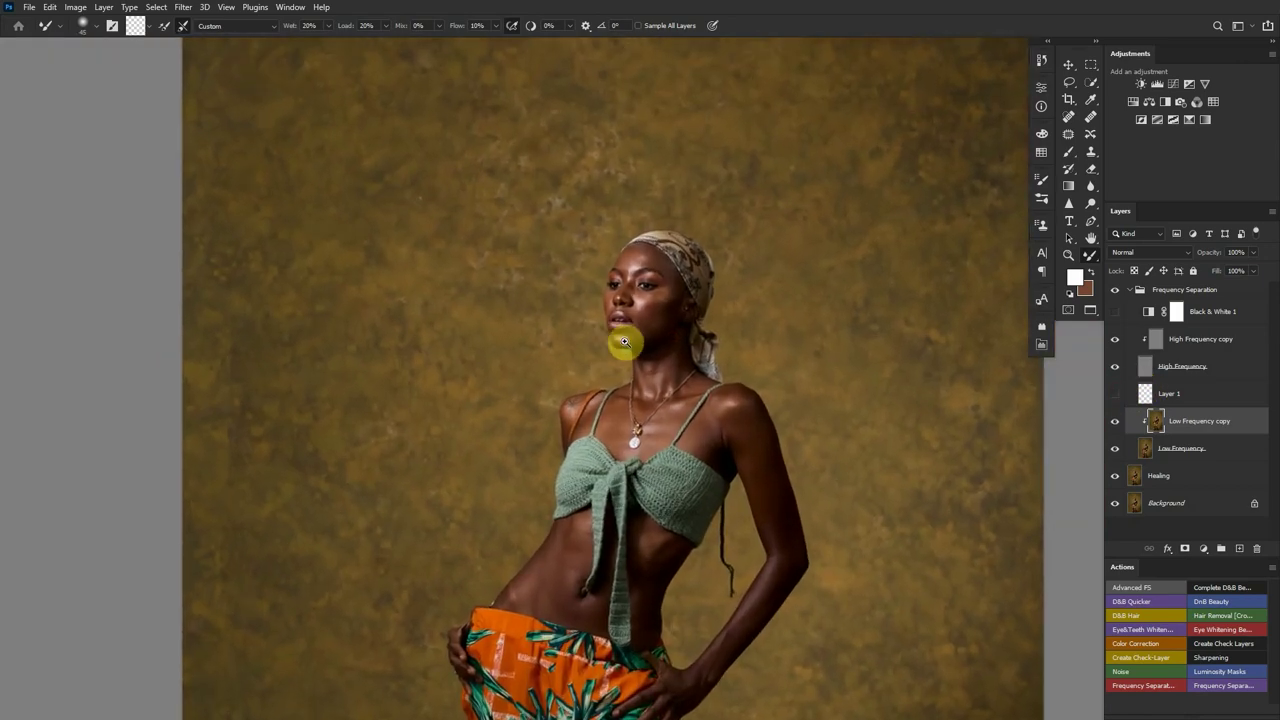
scroll(624, 342, "up", 1)
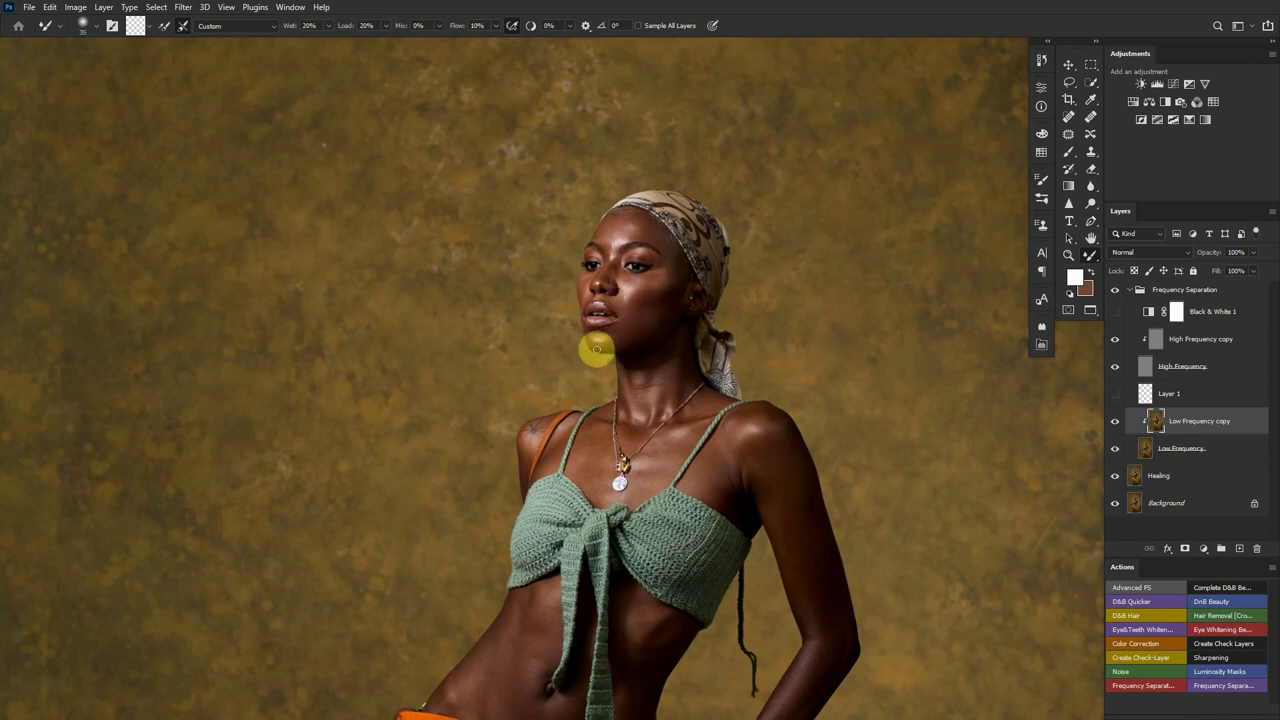
mouse_move(596, 349)
left_mouse_down()
mouse_move(644, 328)
mouse_move(663, 291)
mouse_move(659, 319)
left_mouse_up()
scroll(659, 319, "up", 2)
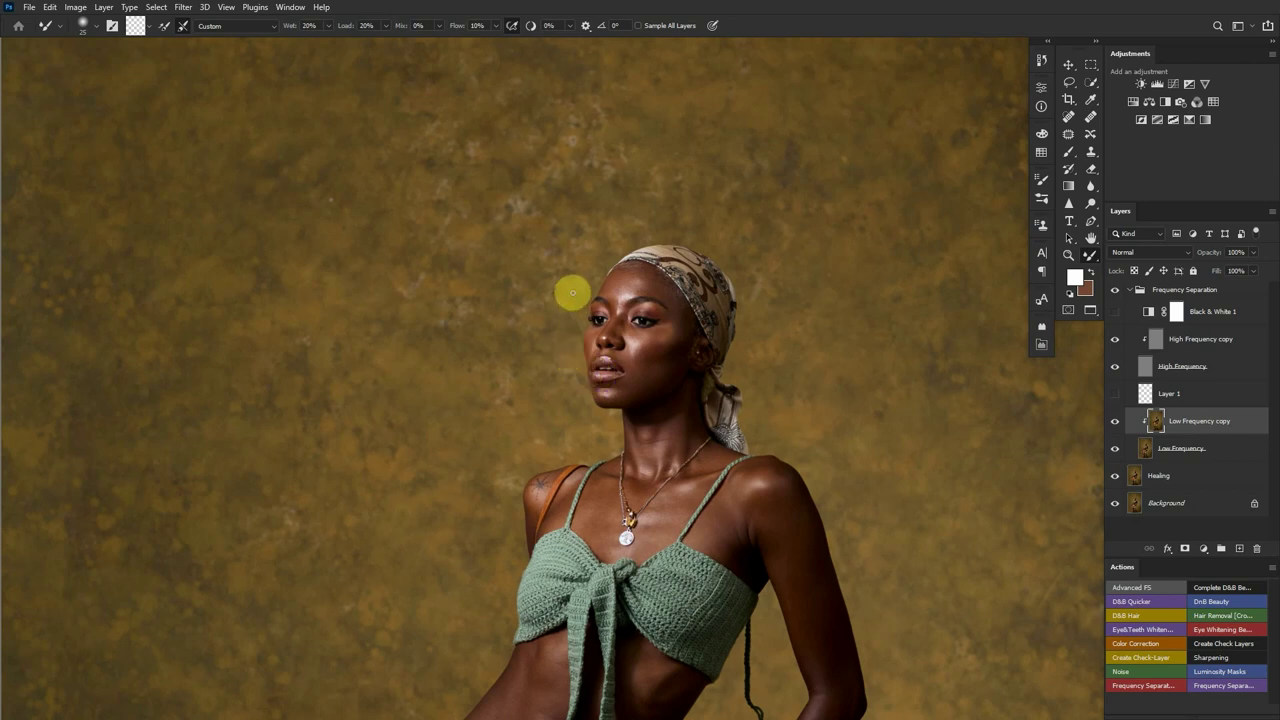
mouse_move(614, 328)
left_mouse_down()
mouse_move(608, 365)
mouse_move(577, 386)
mouse_move(586, 403)
mouse_move(600, 352)
left_mouse_up()
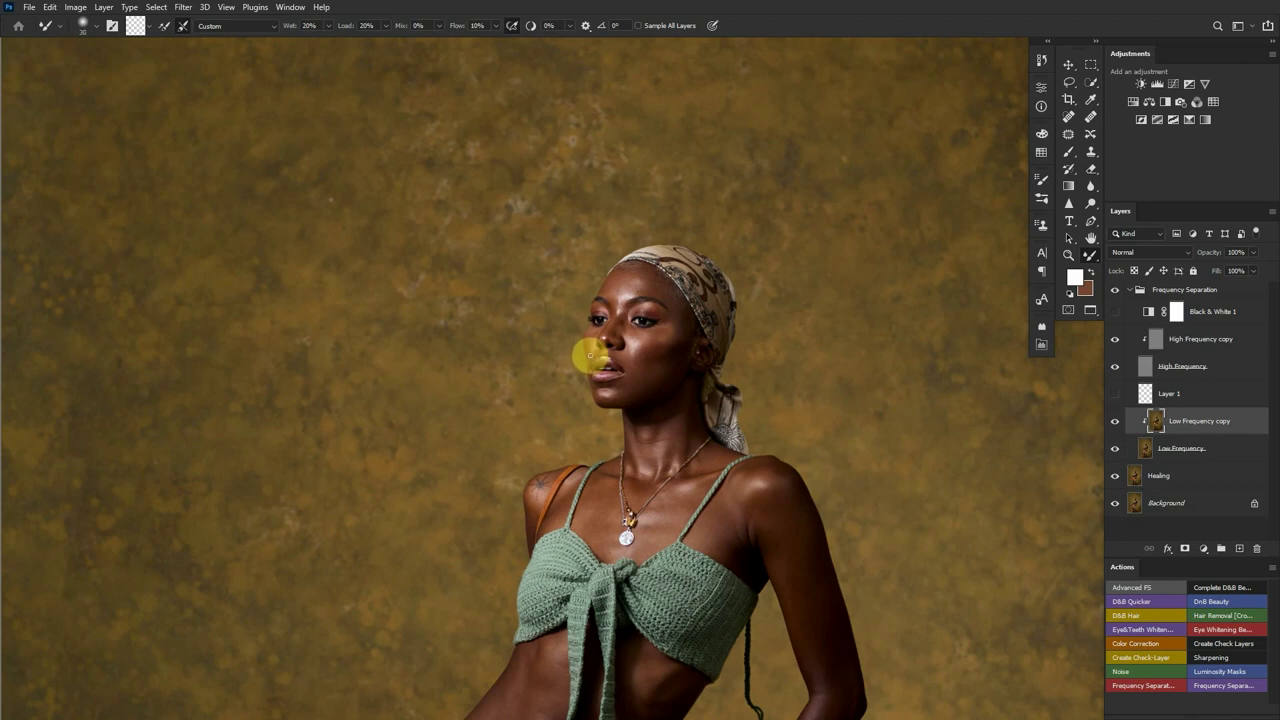
mouse_move(597, 378)
left_mouse_down()
mouse_move(666, 382)
mouse_move(618, 361)
mouse_move(640, 393)
mouse_move(613, 409)
mouse_move(639, 421)
mouse_move(615, 359)
mouse_move(633, 377)
mouse_move(617, 389)
mouse_move(640, 374)
mouse_move(611, 393)
mouse_move(662, 384)
mouse_move(683, 354)
mouse_move(645, 353)
mouse_move(664, 350)
mouse_move(655, 334)
mouse_move(678, 321)
mouse_move(629, 327)
mouse_move(678, 340)
left_mouse_up()
Compare Low Frequency copy on and off, then smooth the cheek skin tones
left_click(1115, 421)
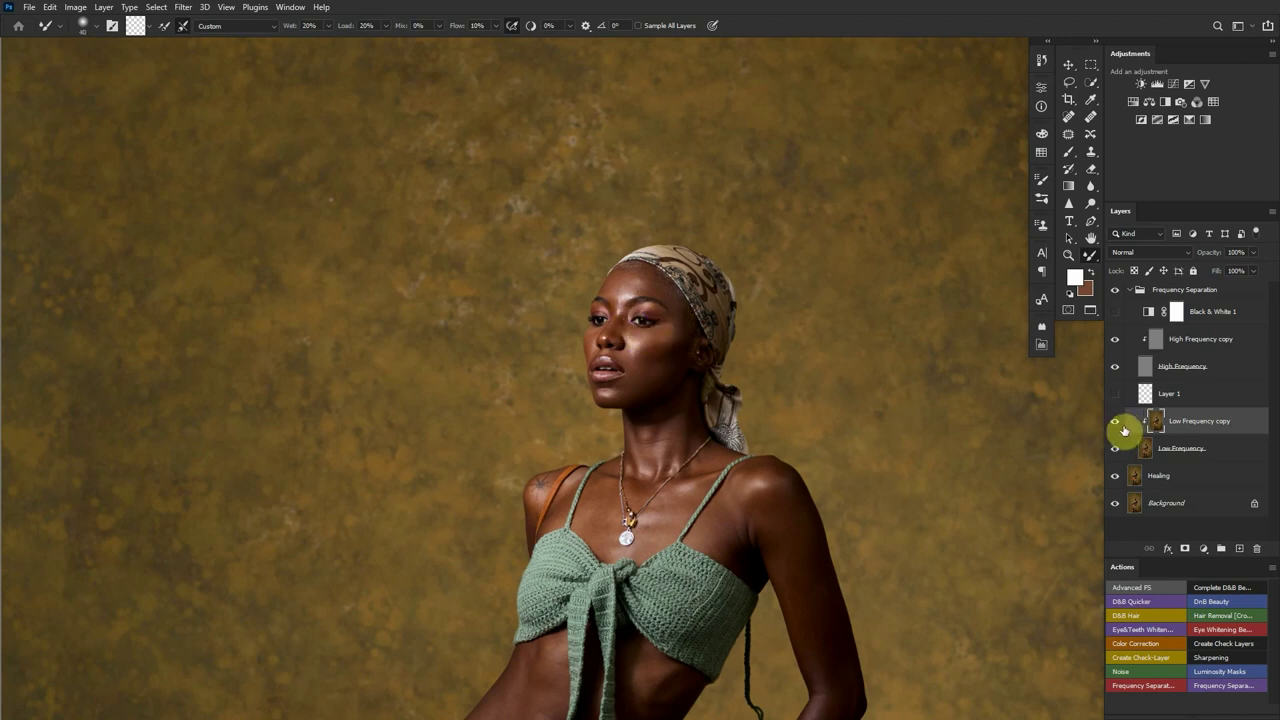
left_click(1116, 424)
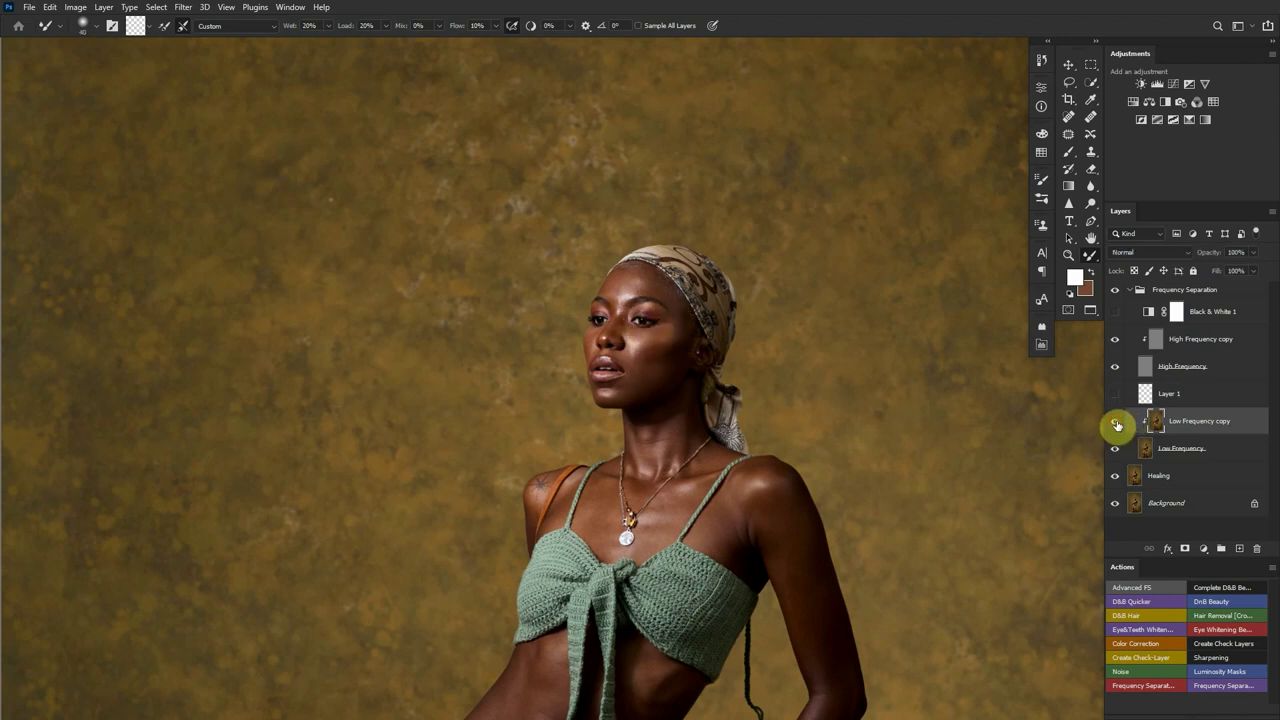
left_click(1117, 424)
left_click(1118, 424)
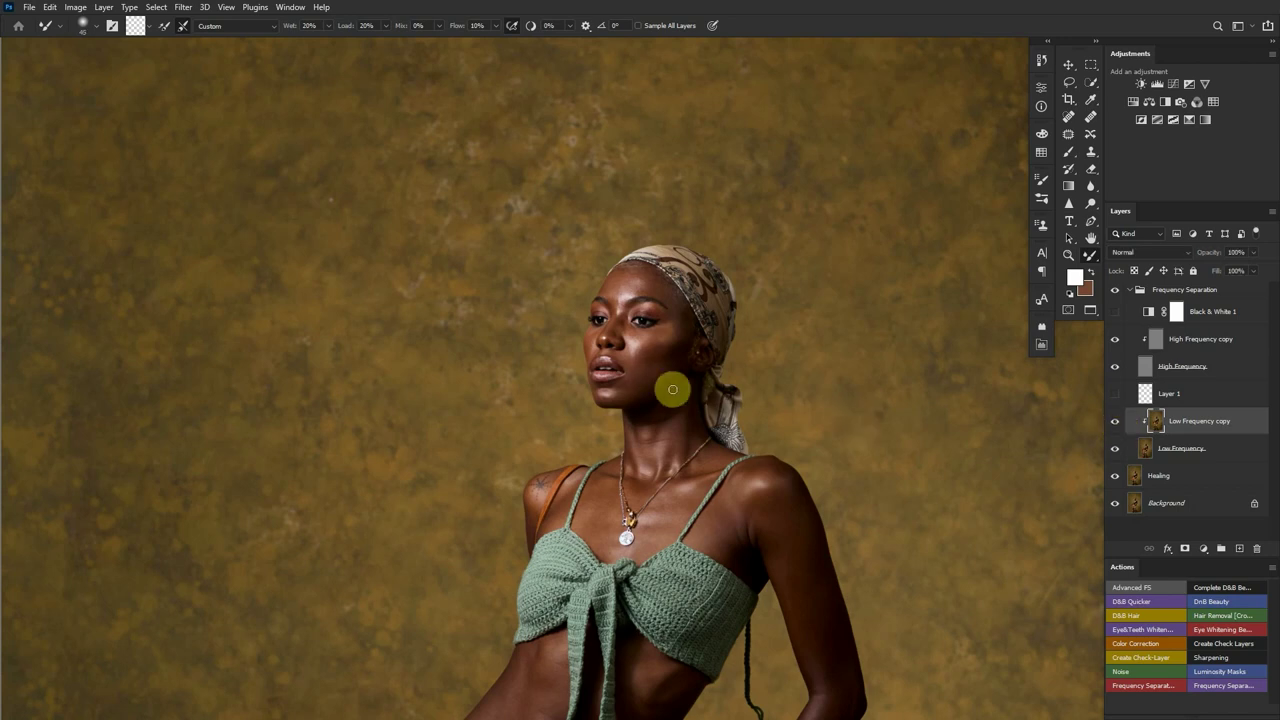
mouse_move(673, 389)
left_mouse_down()
mouse_move(641, 374)
mouse_move(667, 372)
left_mouse_up()
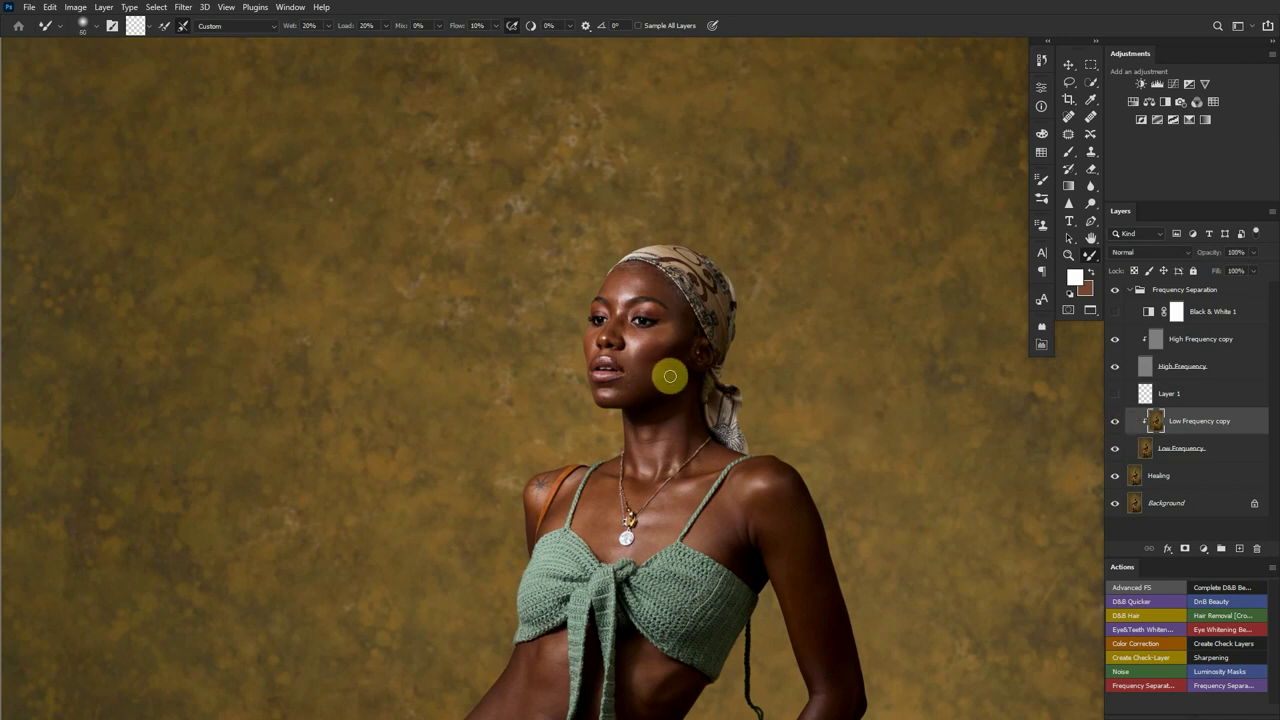
Zoom out to the whole figure and toggle Low Frequency copy again to compare
scroll(640, 395, "down", 3)
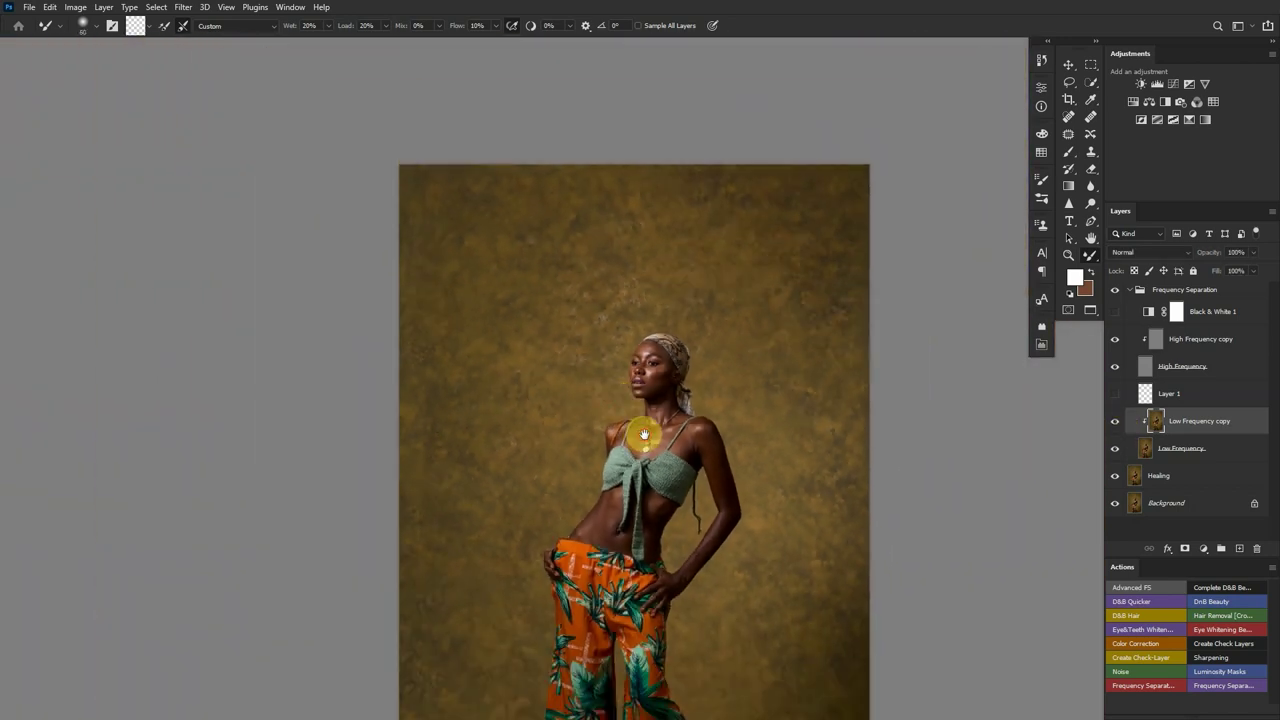
left_click_drag(644, 434, 609, 357)
scroll(586, 391, "up", 3)
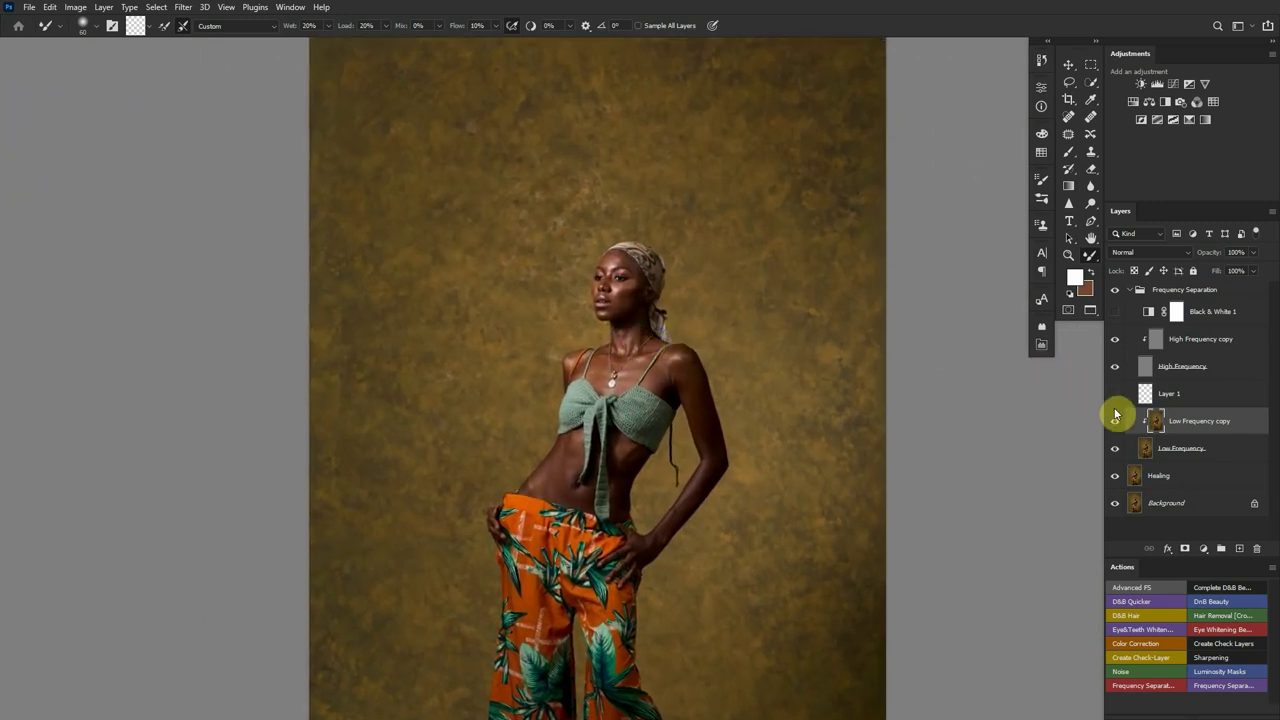
left_click(1115, 421)
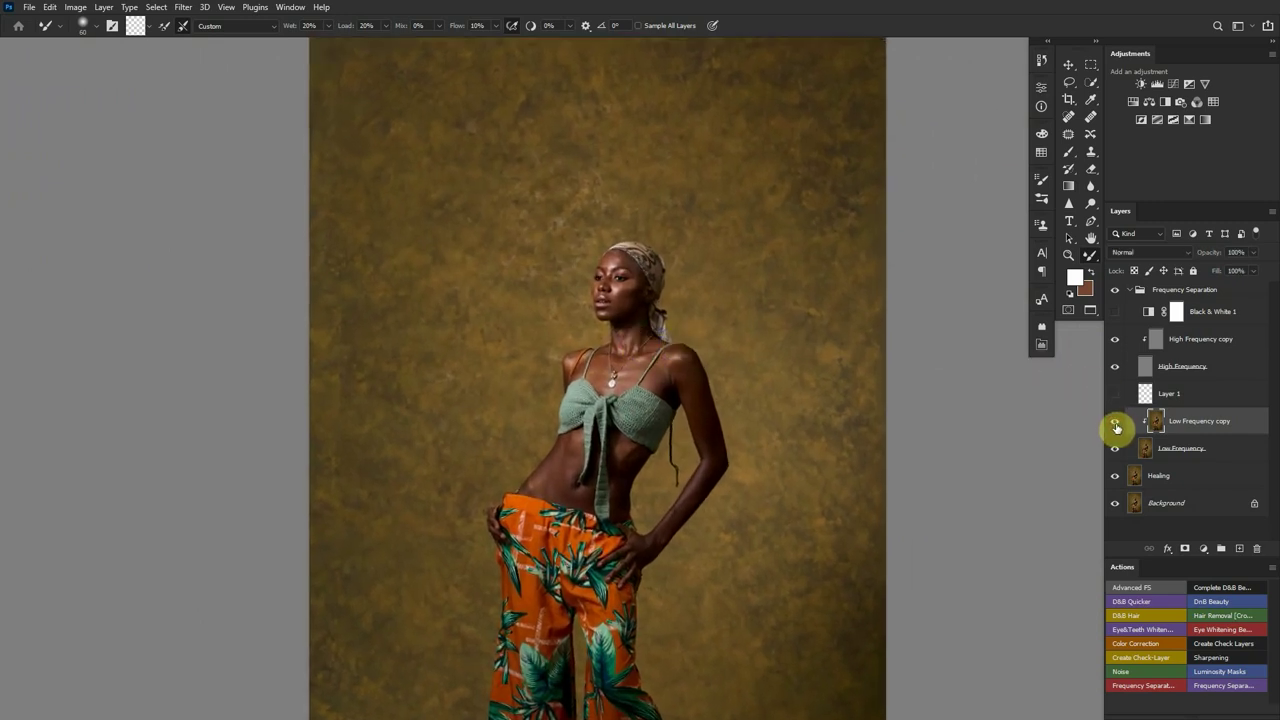
left_click(1116, 424)
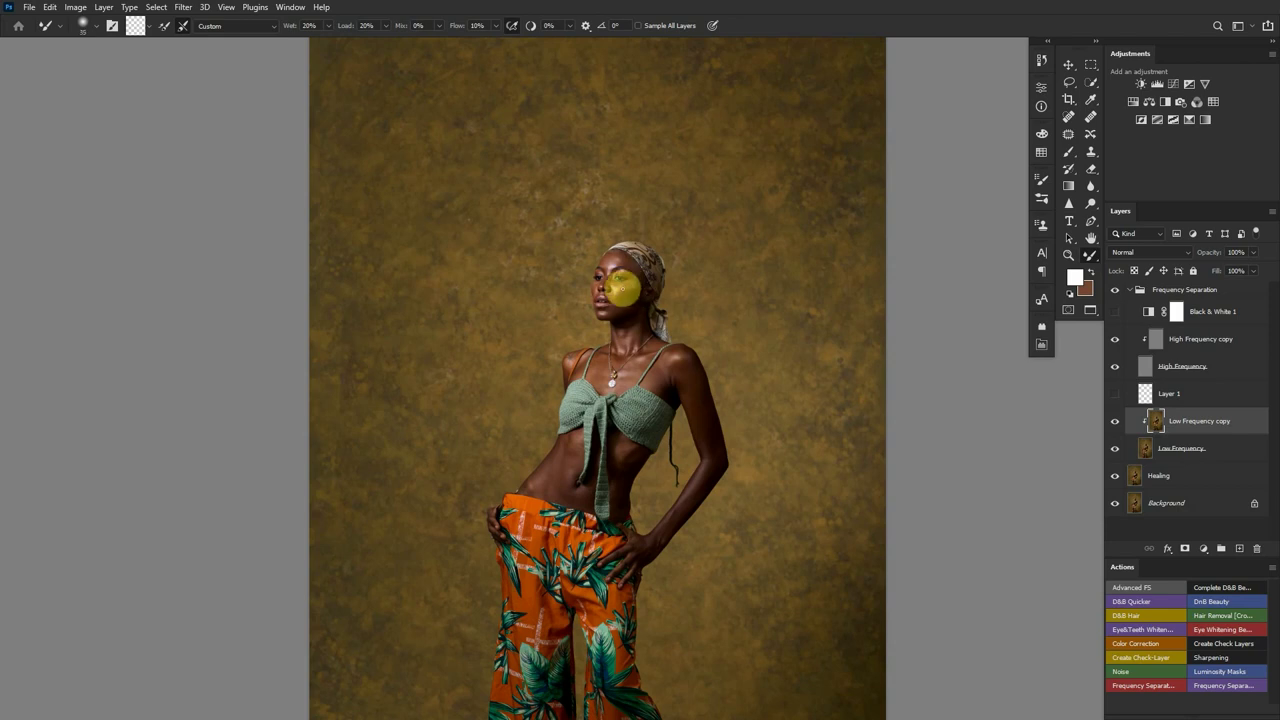
scroll(645, 400, "down", 3)
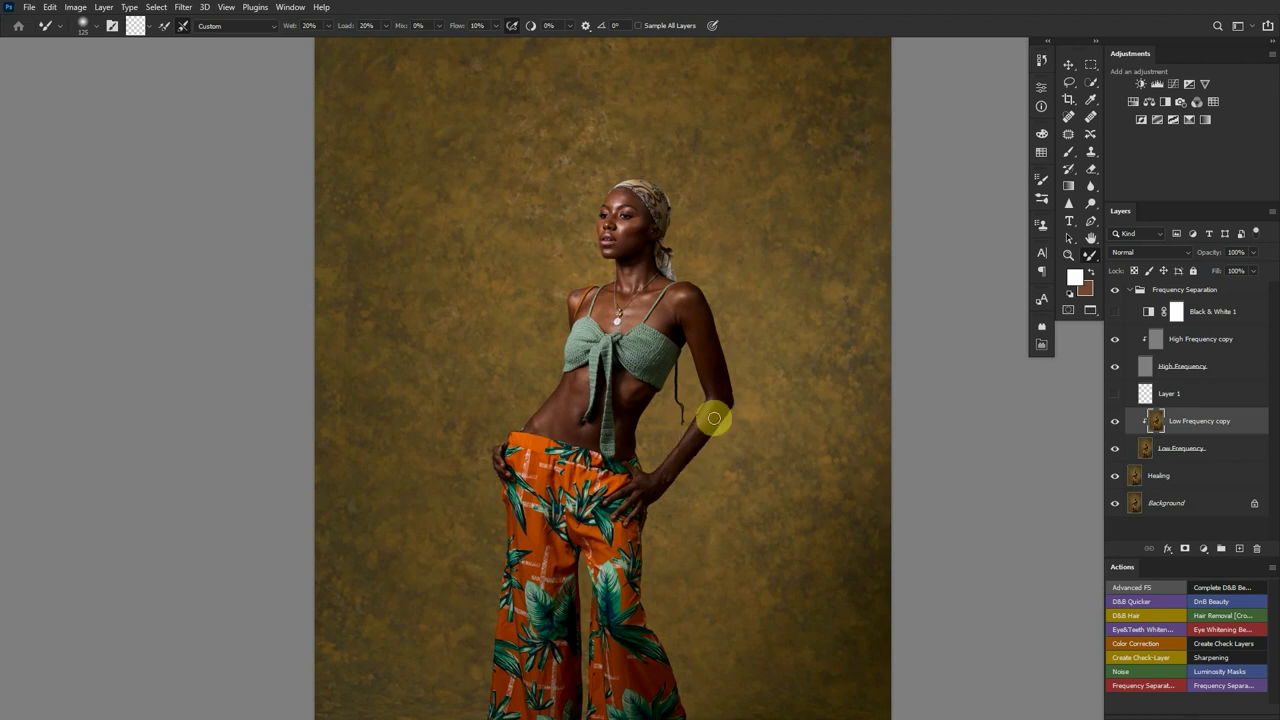
Blend the shoulder skin with a 50 px Mixer Brush, then resize the brush down to 70 px
key("bracketright")
key("bracketleft")
key("bracketleft")
key("bracketleft")
key("bracketleft")
key("bracketleft")
key("bracketleft")
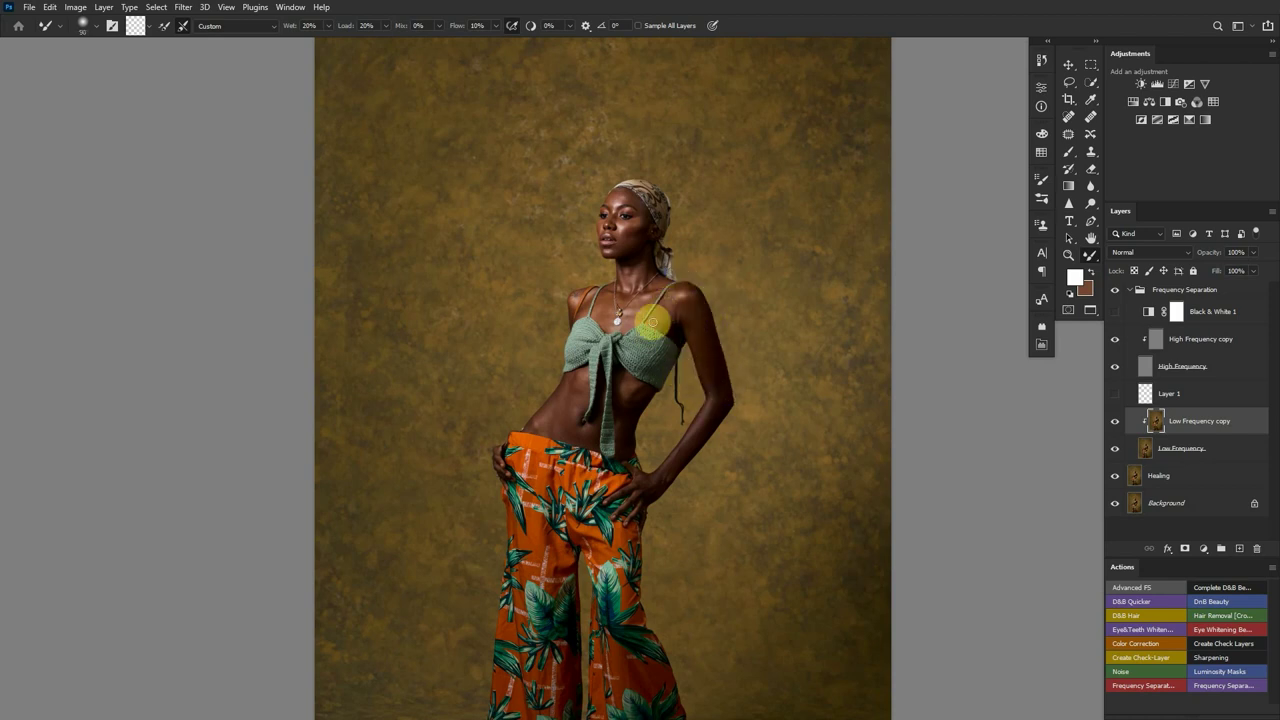
mouse_move(651, 316)
left_mouse_down()
mouse_move(697, 320)
mouse_move(691, 334)
mouse_move(679, 312)
mouse_move(713, 385)
left_mouse_up()
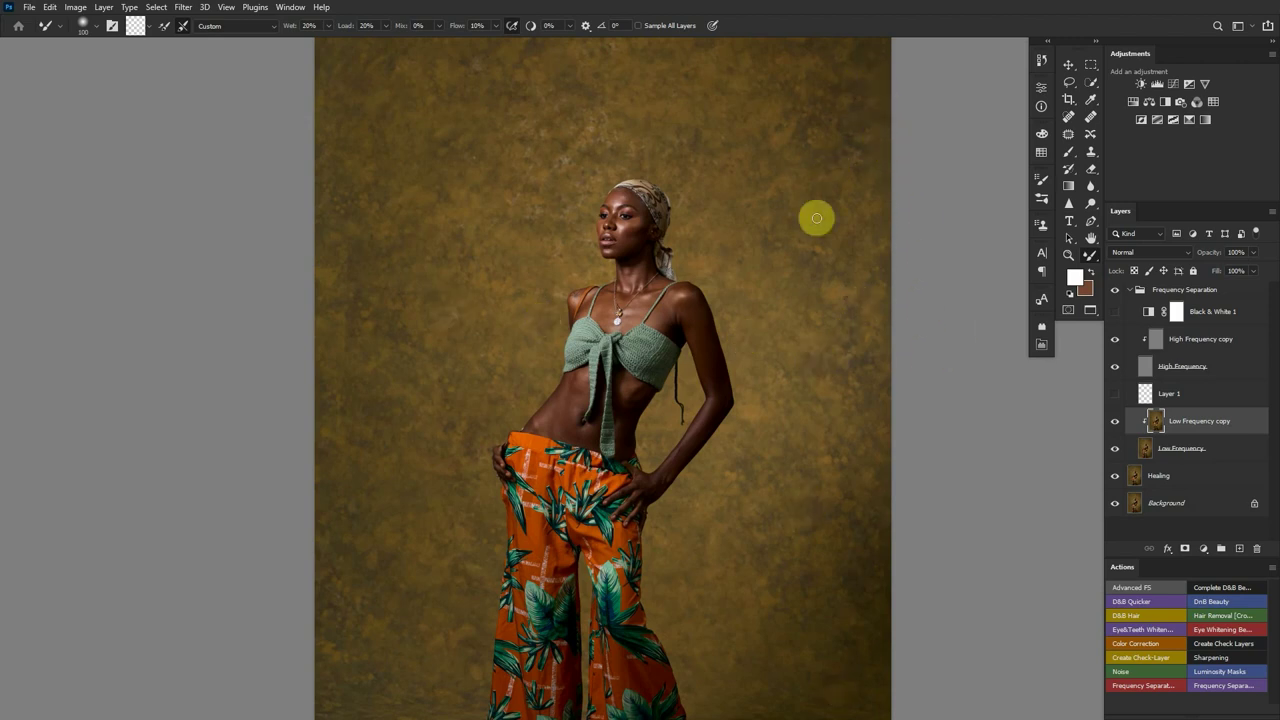
key("bracketleft")
key("bracketleft")
key("bracketleft")
key("bracketleft")
key("bracketleft")
key("bracketright")
key("bracketright")
key("bracketright")
key("bracketright")
key("bracketright")
key("bracketleft")
key("bracketleft")
key("bracketleft")
key("bracketright")
key("bracketright")
key("bracketleft")
key("bracketleft")
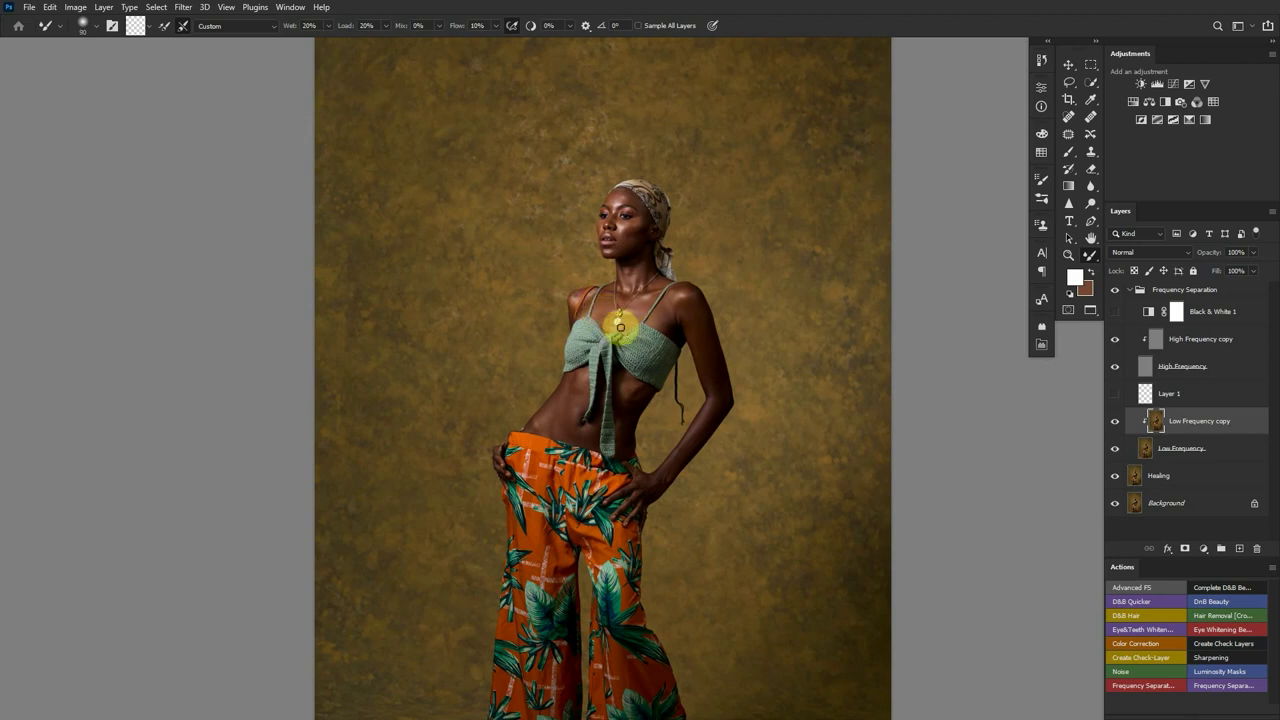
key("bracketleft")
key("bracketleft")
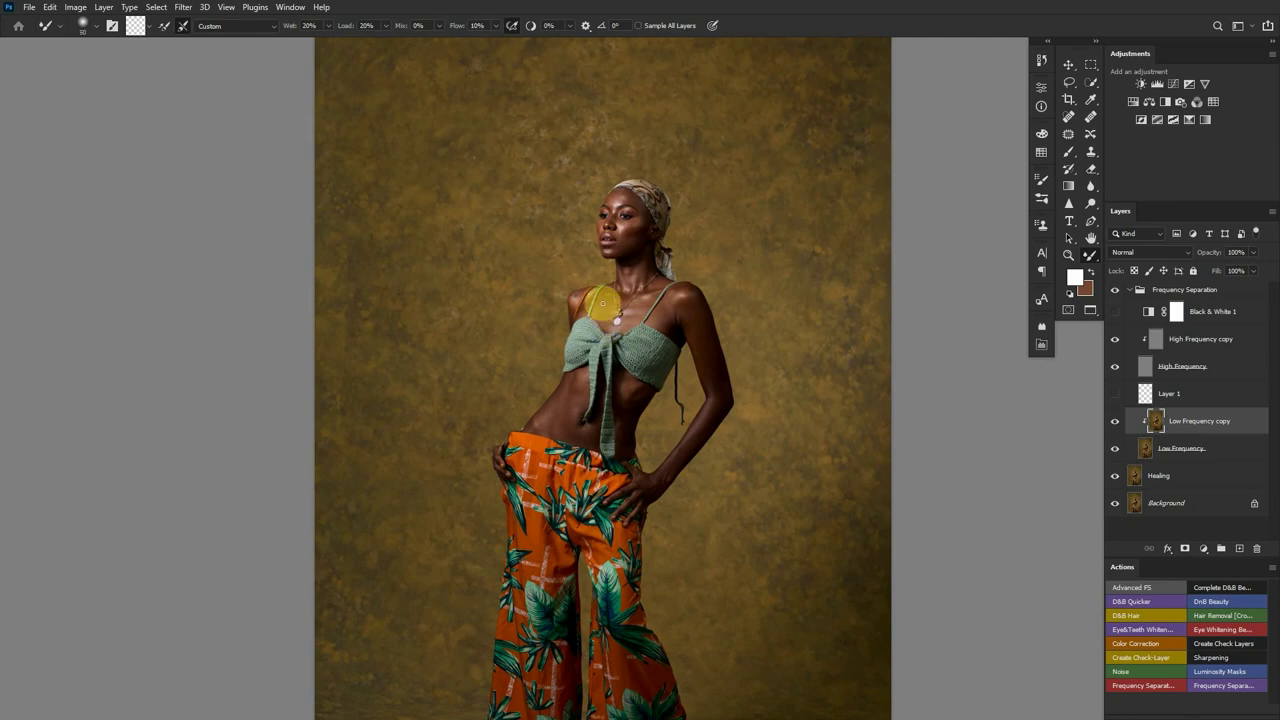
scroll(592, 308, "up", 3)
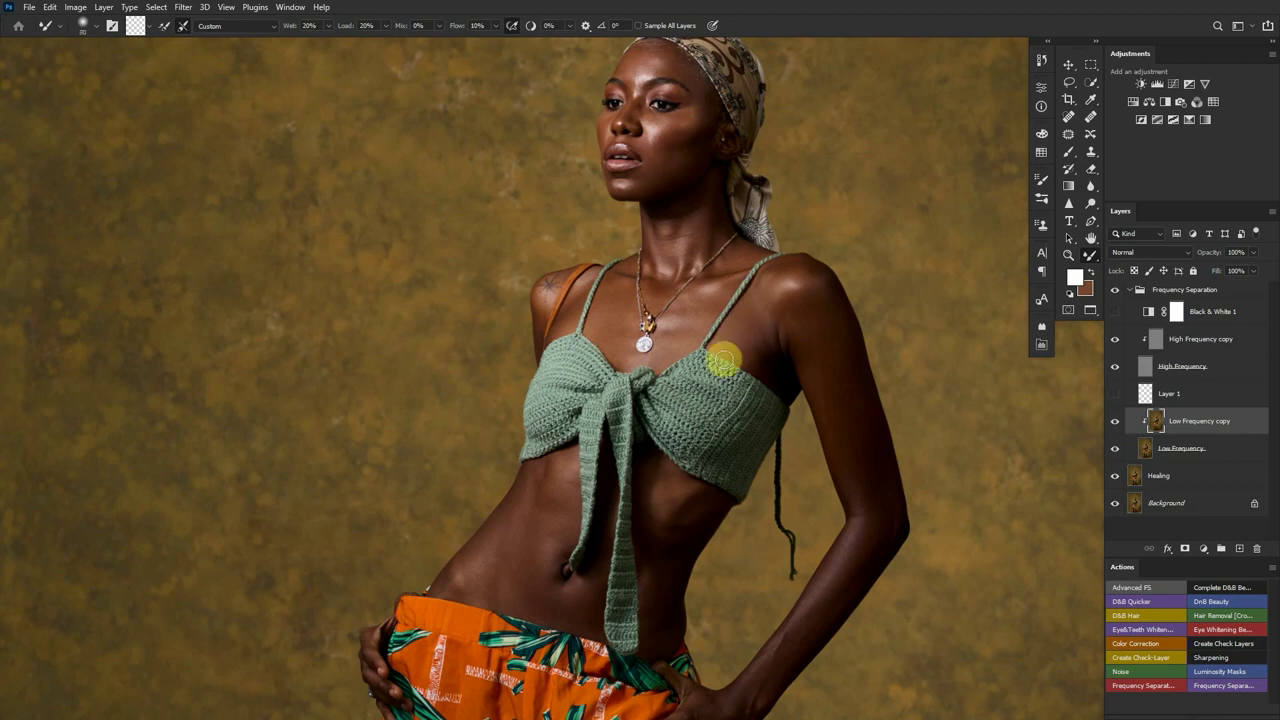
Blend the upper chest skin beside the necklace with Mixer Brush strokes, then zoom in there
mouse_move(601, 331)
left_mouse_down()
mouse_move(608, 346)
mouse_move(613, 316)
mouse_move(624, 322)
left_mouse_up()
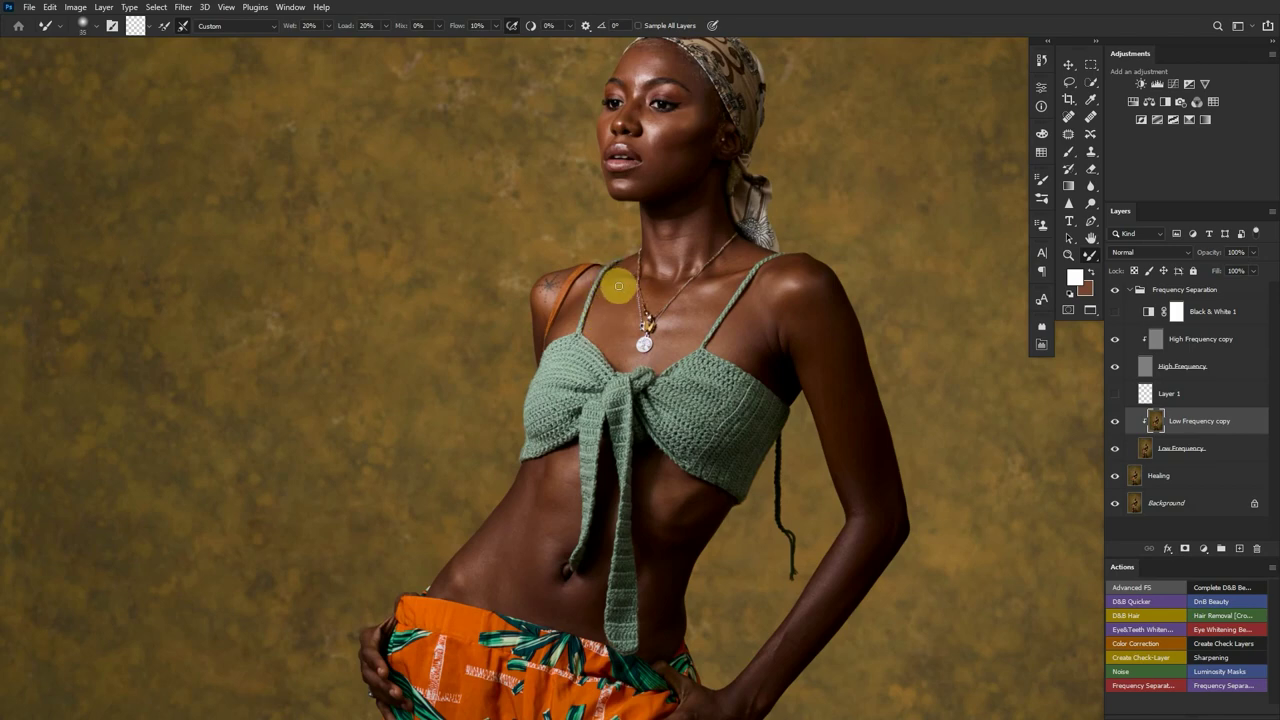
mouse_move(607, 282)
left_mouse_down()
mouse_move(586, 366)
mouse_move(634, 309)
mouse_move(686, 323)
mouse_move(646, 300)
mouse_move(666, 294)
mouse_move(537, 369)
mouse_move(544, 411)
left_mouse_up()
left_click(634, 309, "ctrl")
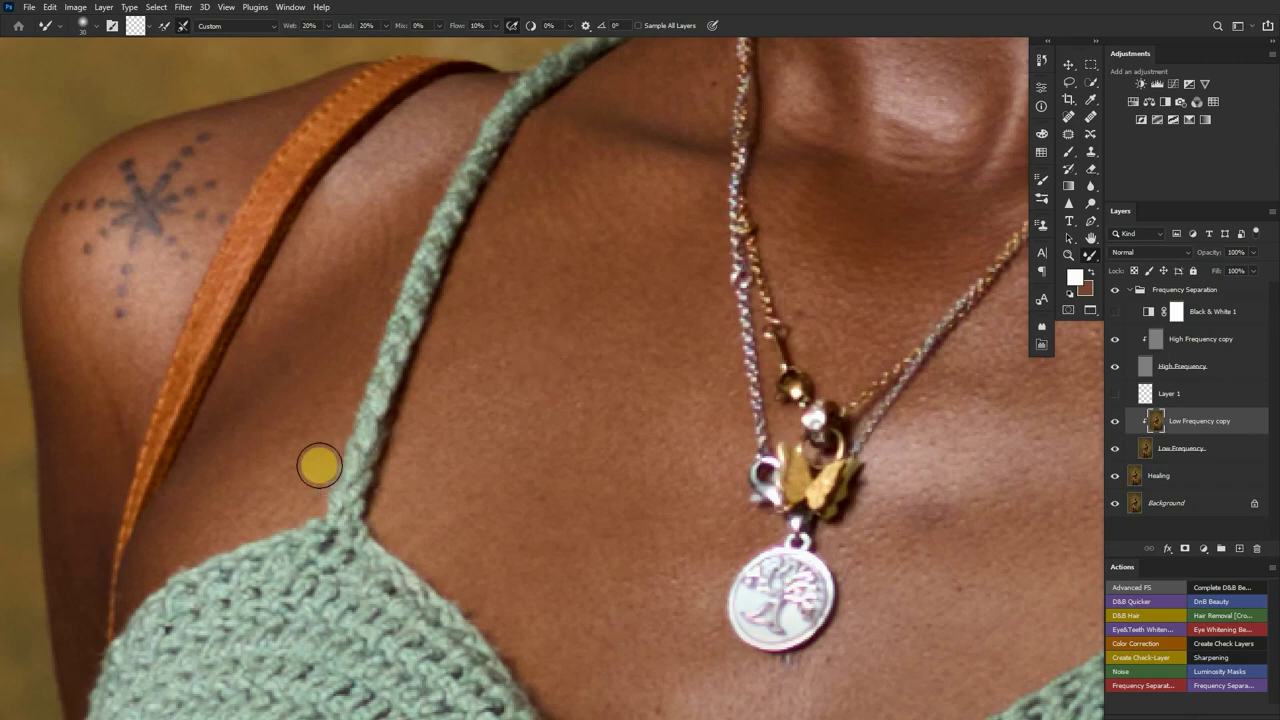
Blend the discoloured fringe along the green crochet strap into the brown skin using an enlarged Mixer Brush
left_click_drag(360, 386, 563, 347)
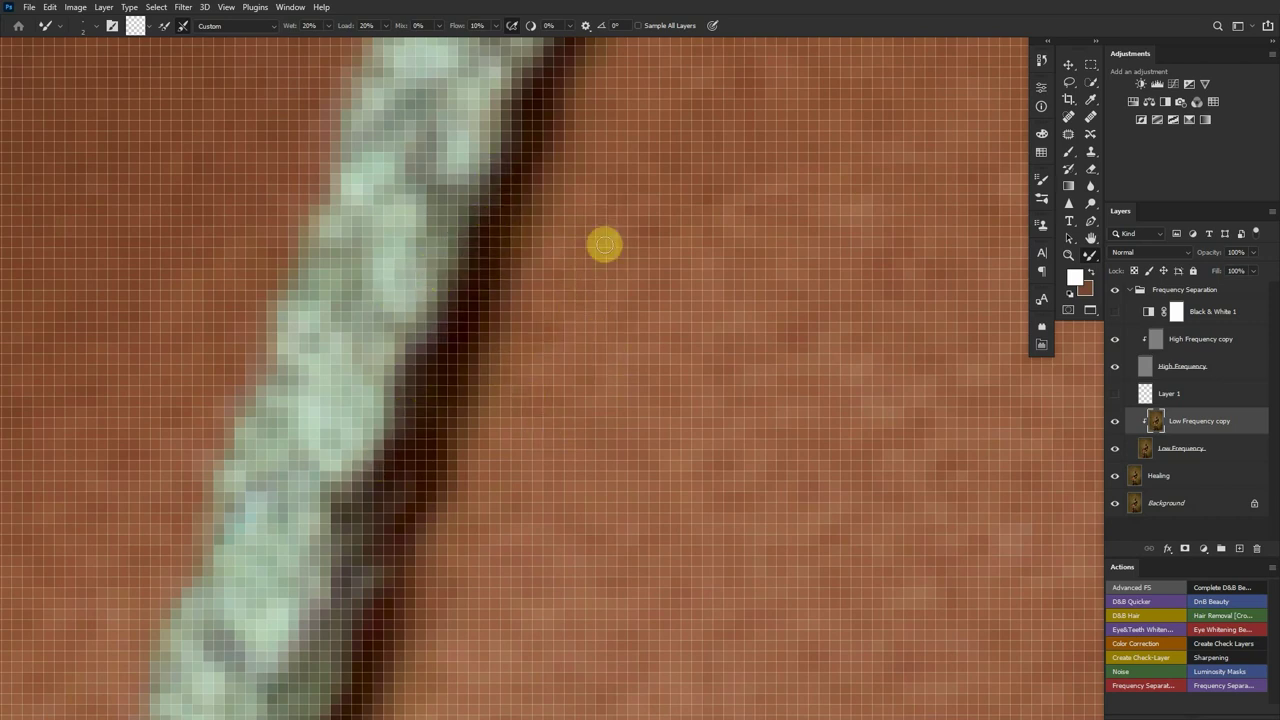
key("bracketright")
key("bracketright")
key("bracketright")
key("bracketright")
key("bracketright")
key("bracketright")
key("bracketright")
key("bracketright")
key("bracketright")
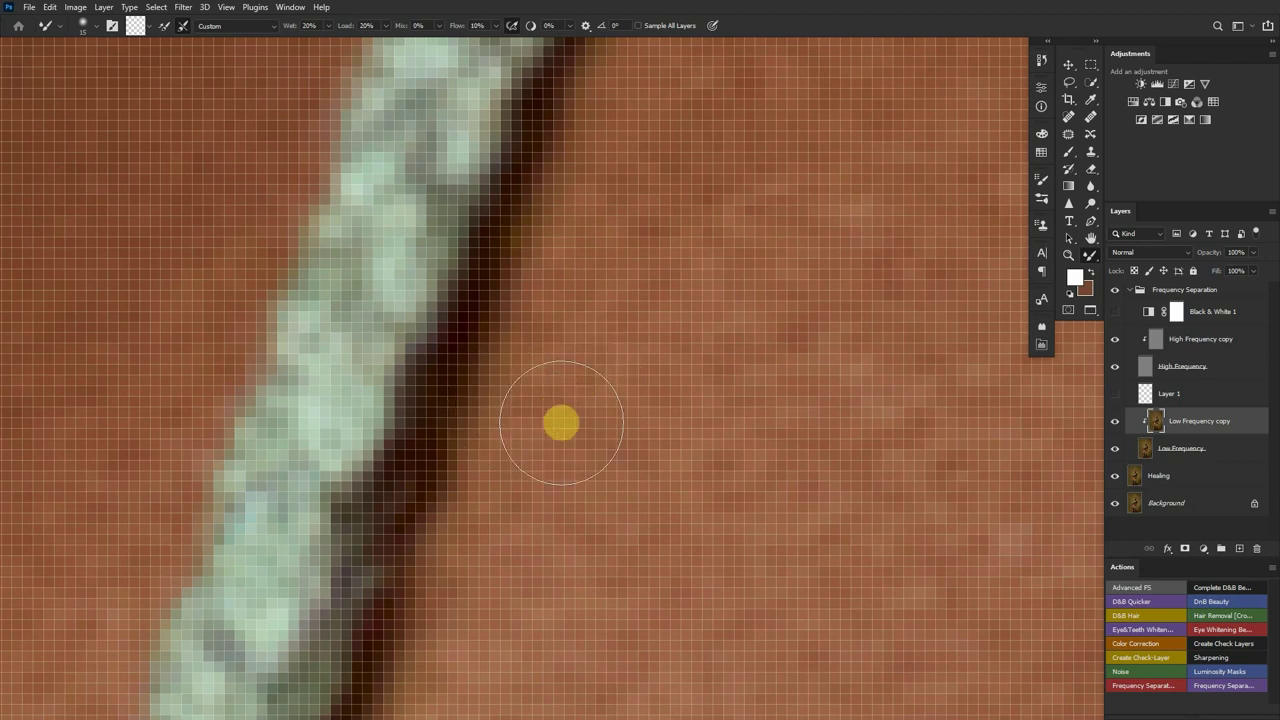
key("bracketright")
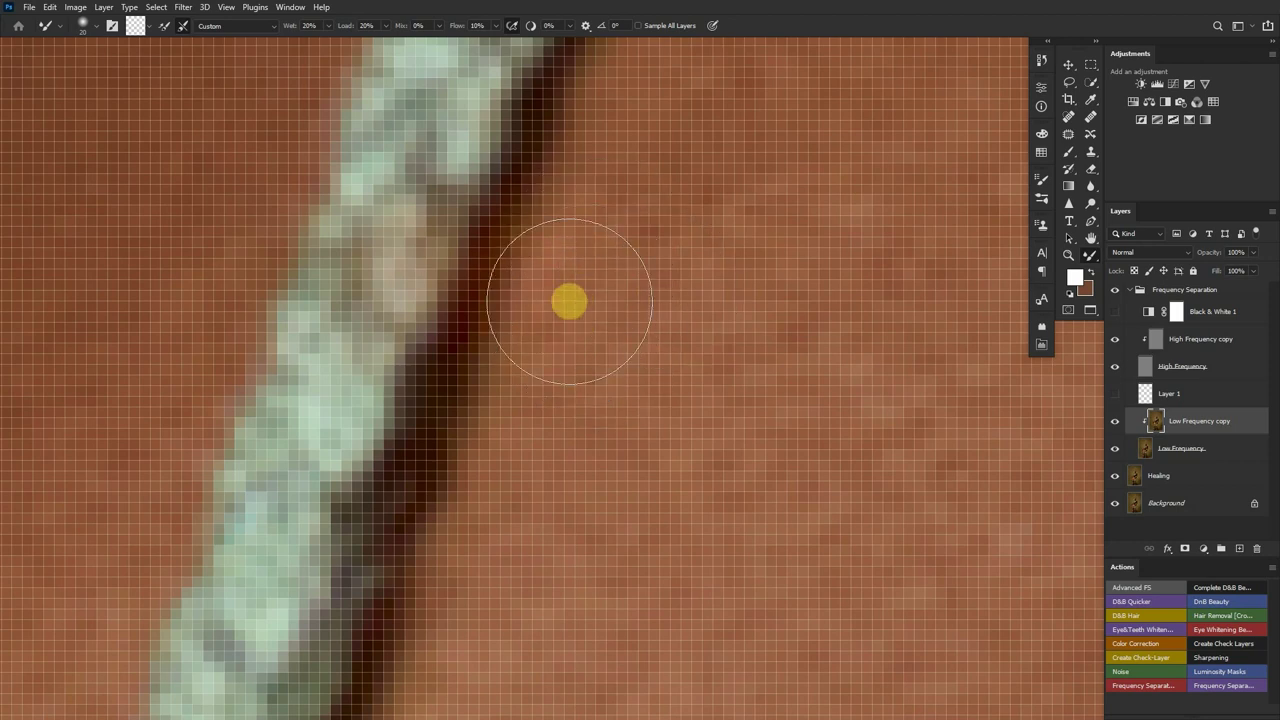
mouse_move(341, 243)
left_mouse_down()
mouse_move(371, 249)
mouse_move(403, 282)
left_mouse_up()
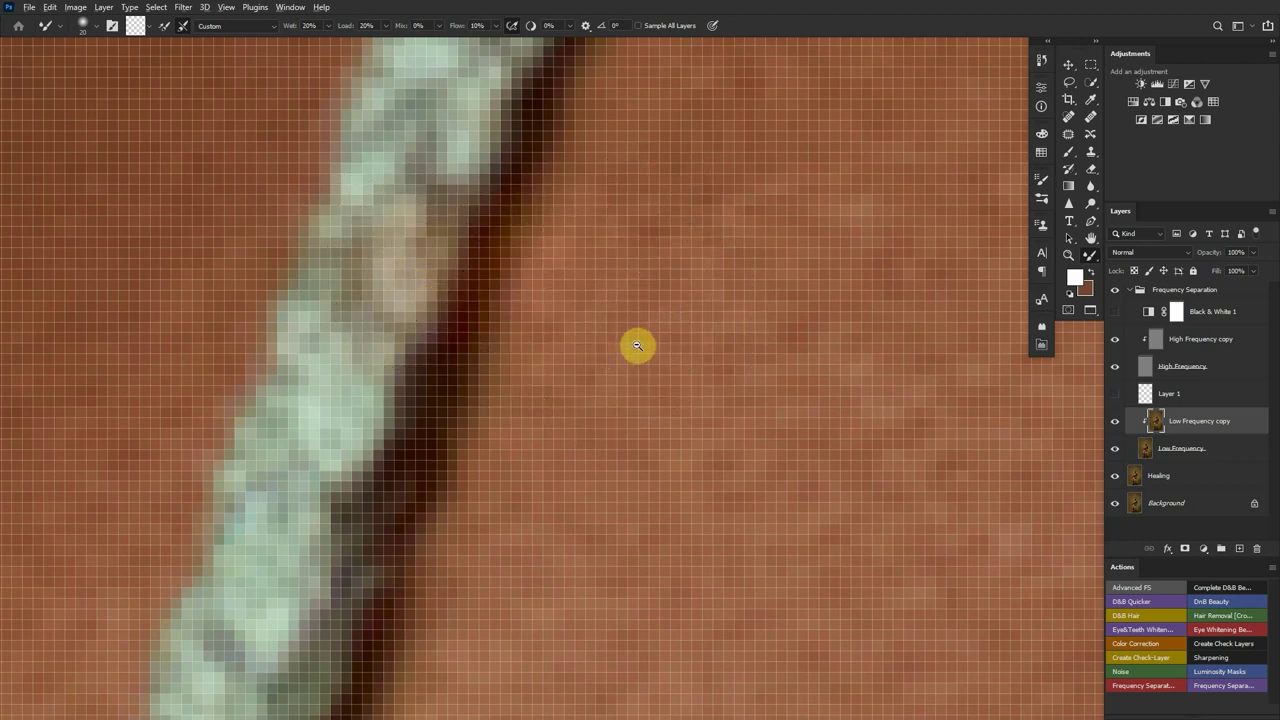
mouse_move(634, 346)
left_mouse_down()
mouse_move(491, 340)
mouse_move(629, 369)
left_mouse_up()
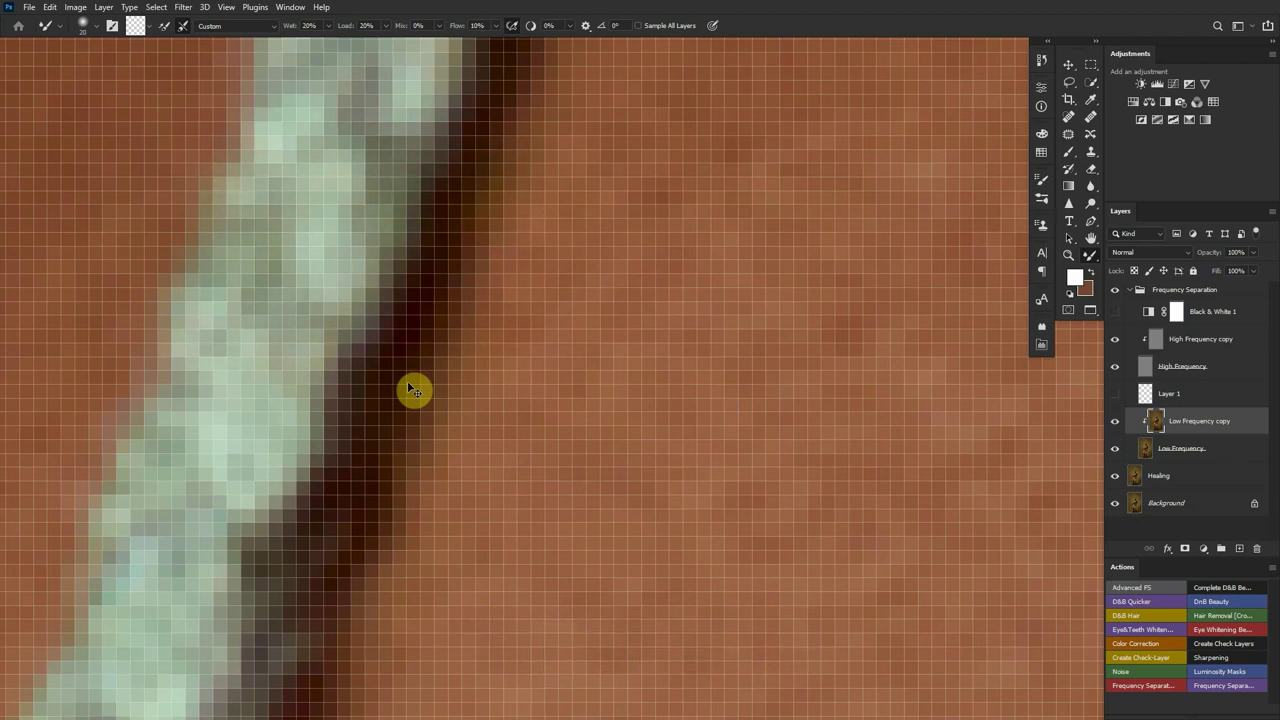
scroll(410, 385, "down", 2)
scroll(423, 311, "down", 2)
scroll(330, 310, "down", 8)
scroll(340, 325, "up", 7)
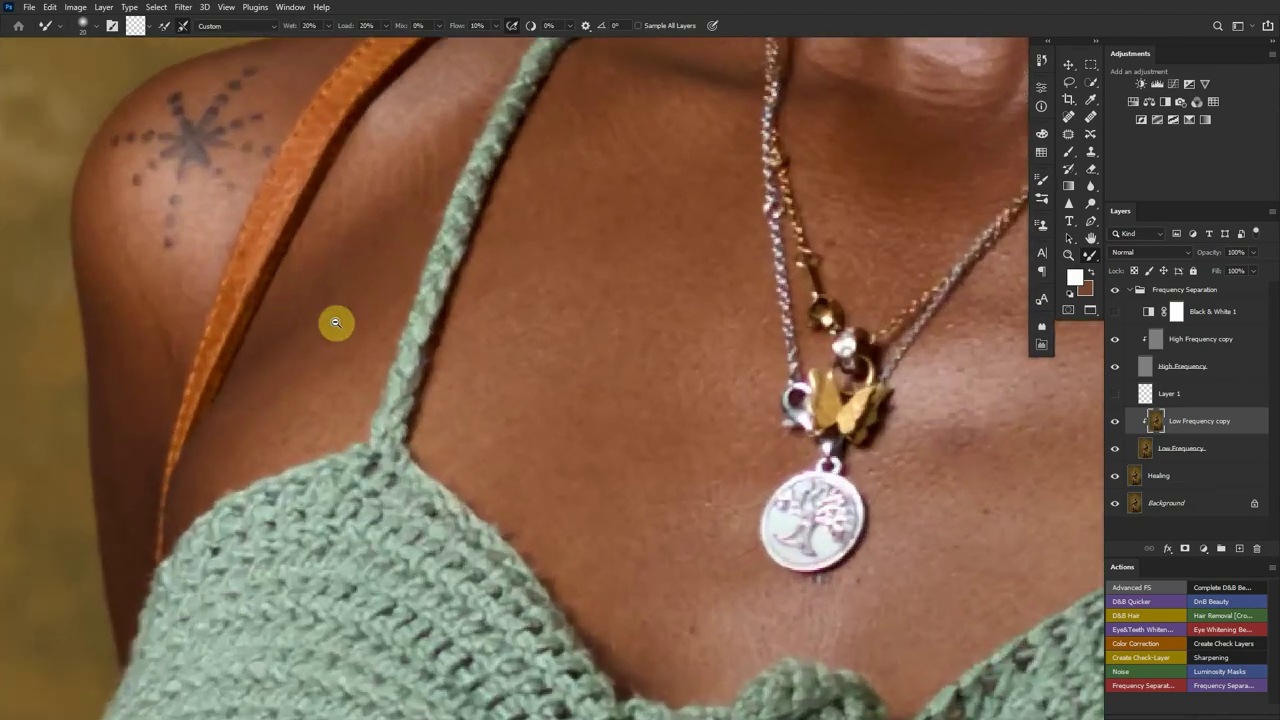
scroll(428, 390, "down", 8)
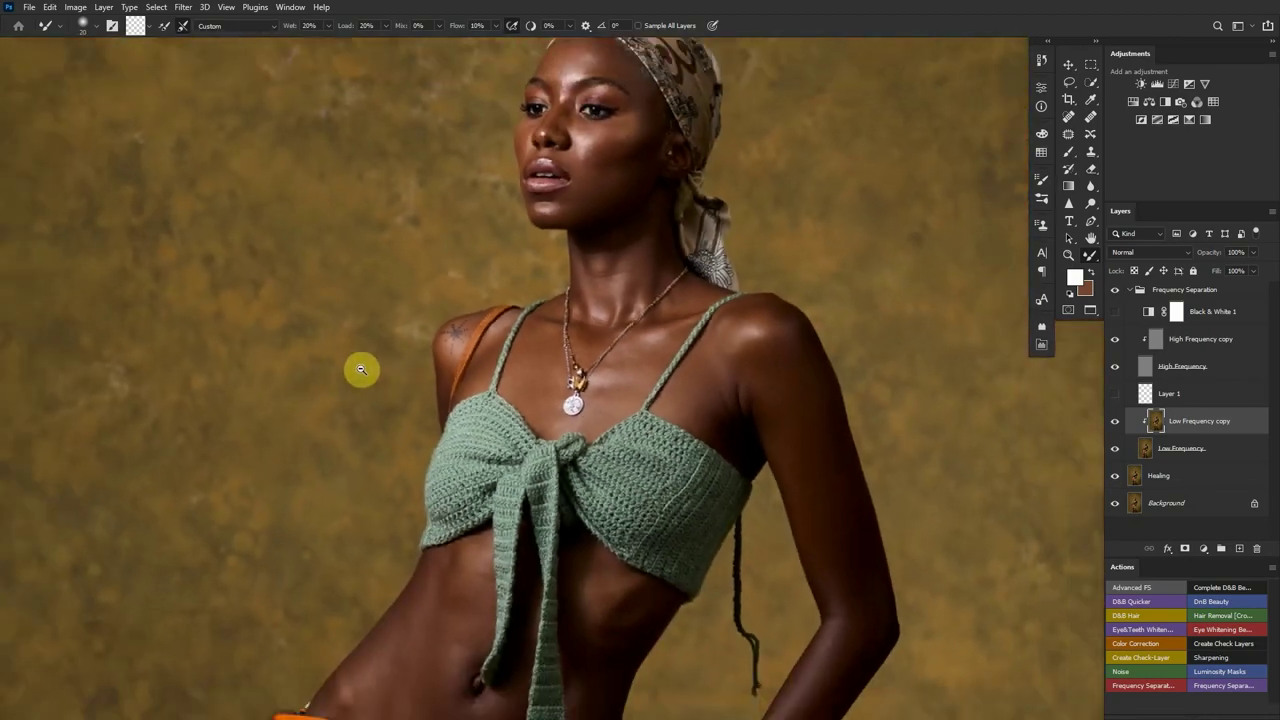
Smooth the skin along and just below the rope strap with short small-brush mixer strokes
scroll(527, 329, "down", 3)
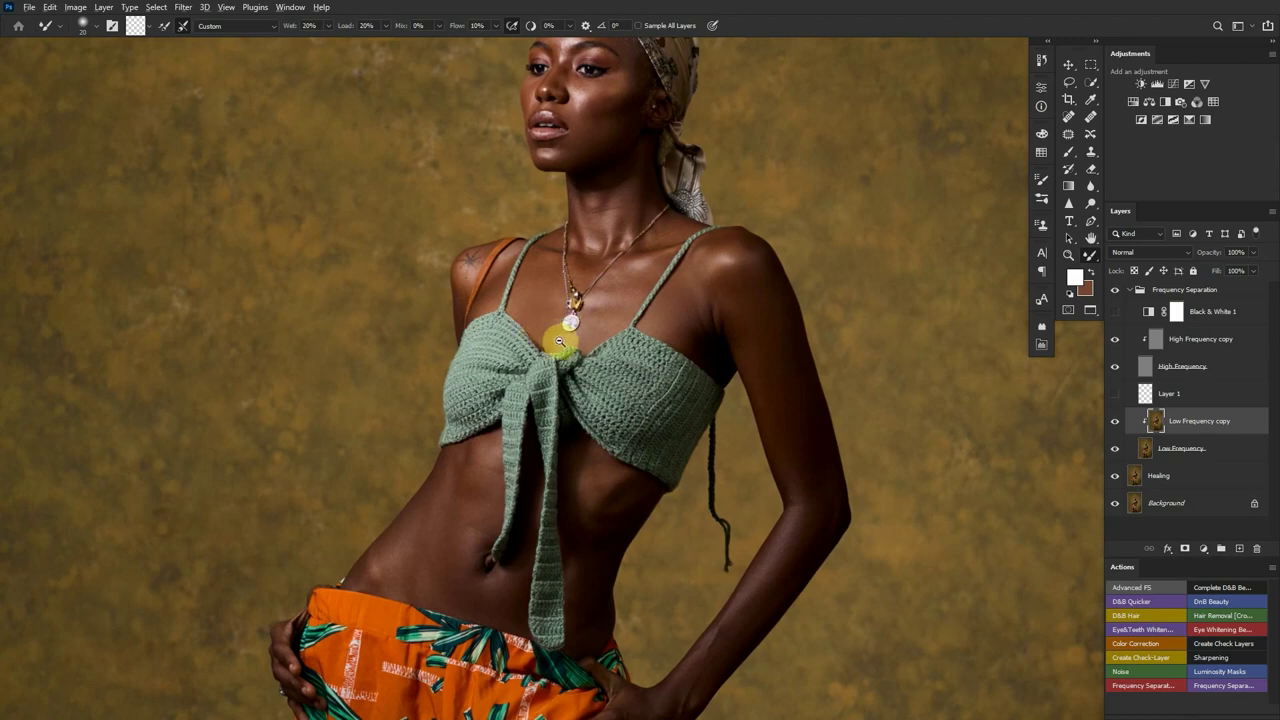
scroll(520, 340, "down", 4)
scroll(516, 353, "up", 4)
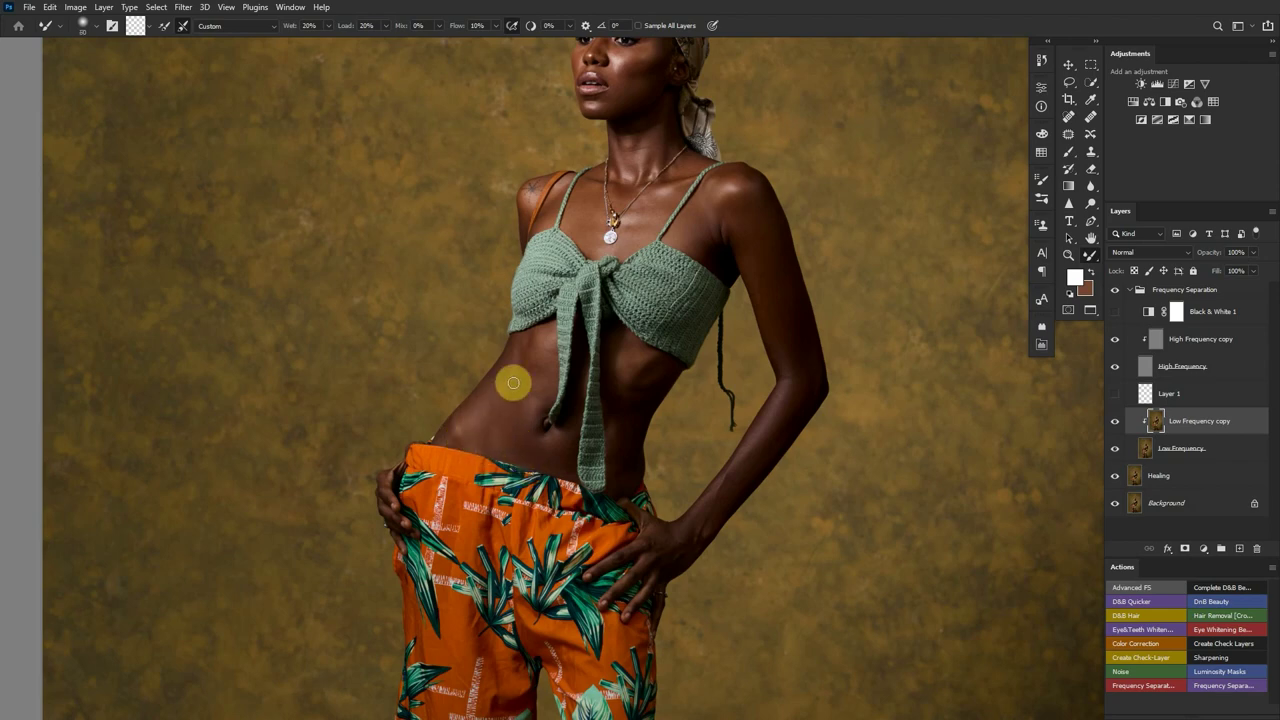
scroll(540, 340, "down", 2)
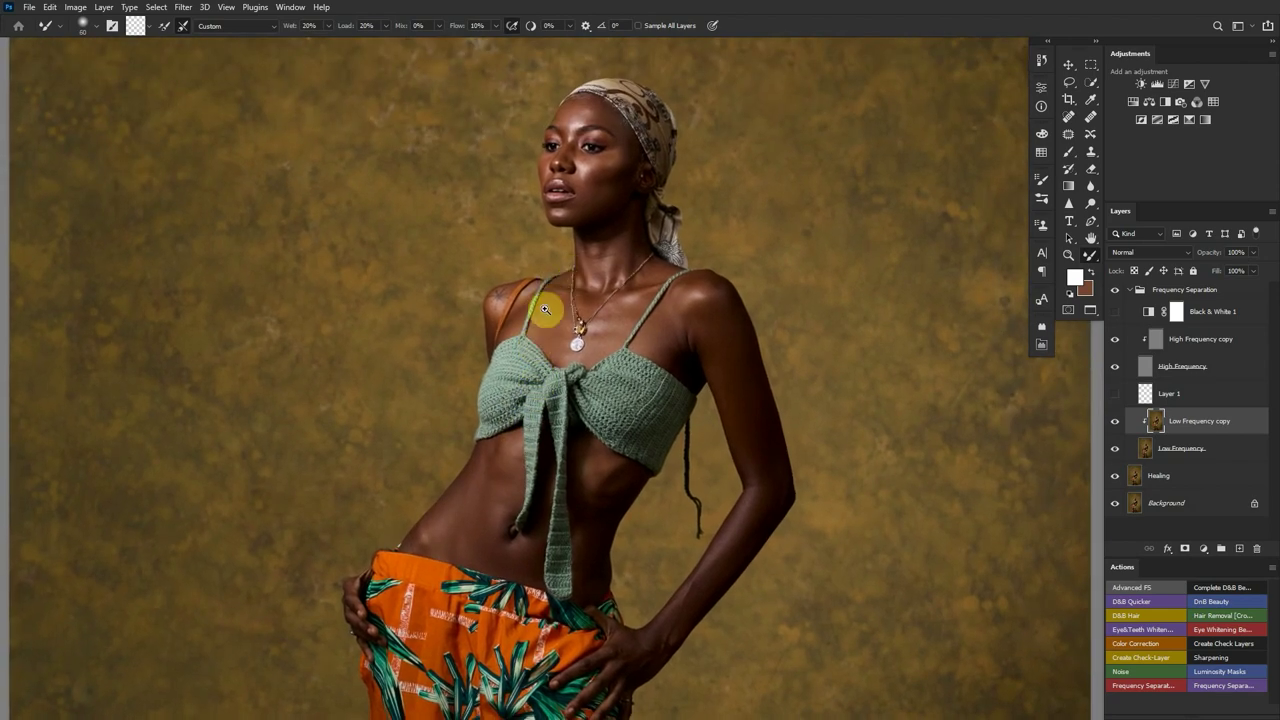
scroll(560, 308, "up", 5)
scroll(575, 314, "up", 1)
scroll(606, 320, "down", 1)
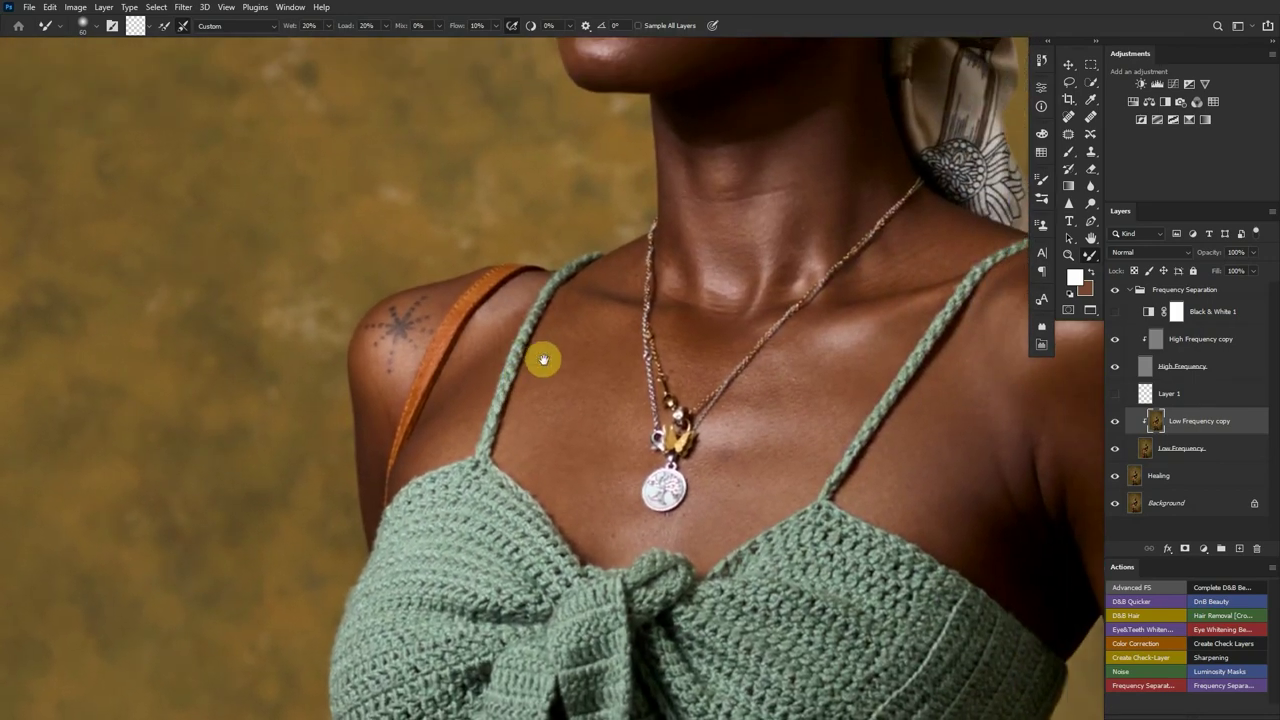
scroll(540, 363, "up", 4)
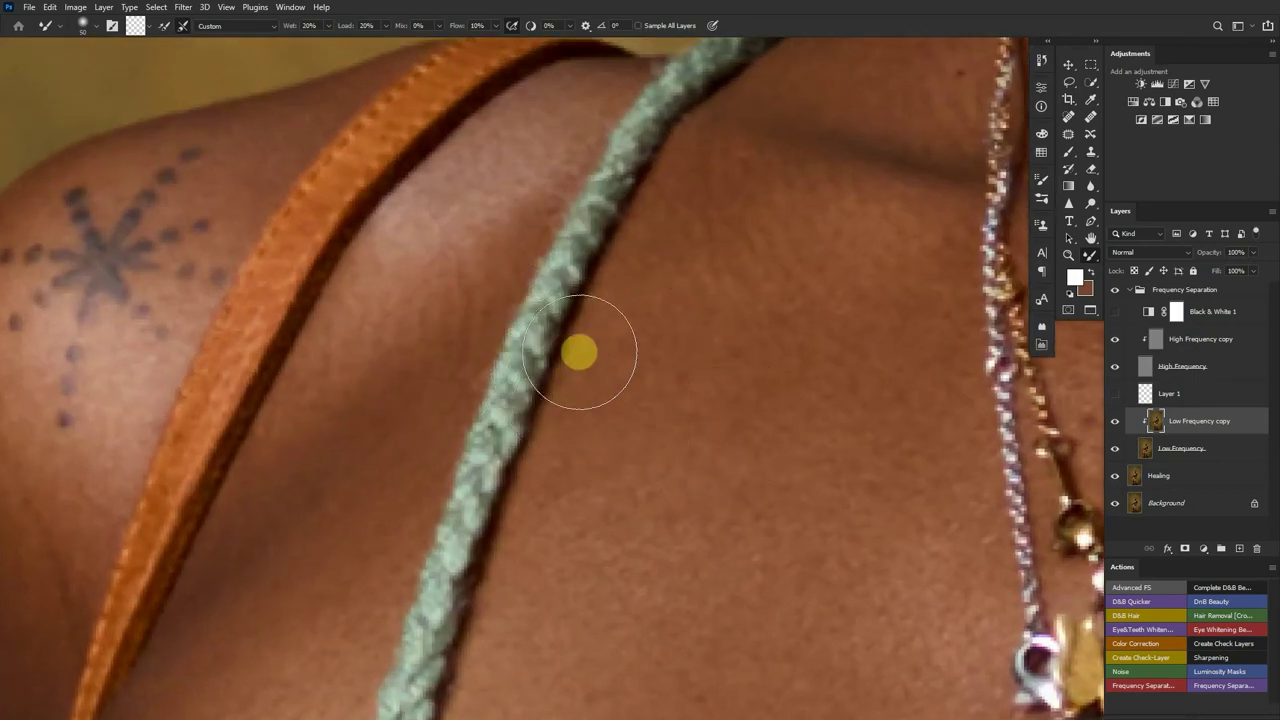
key("bracketleft")
key("bracketleft")
key("bracketleft")
key("bracketleft")
key("bracketleft")
left_click_drag(566, 340, 560, 309)
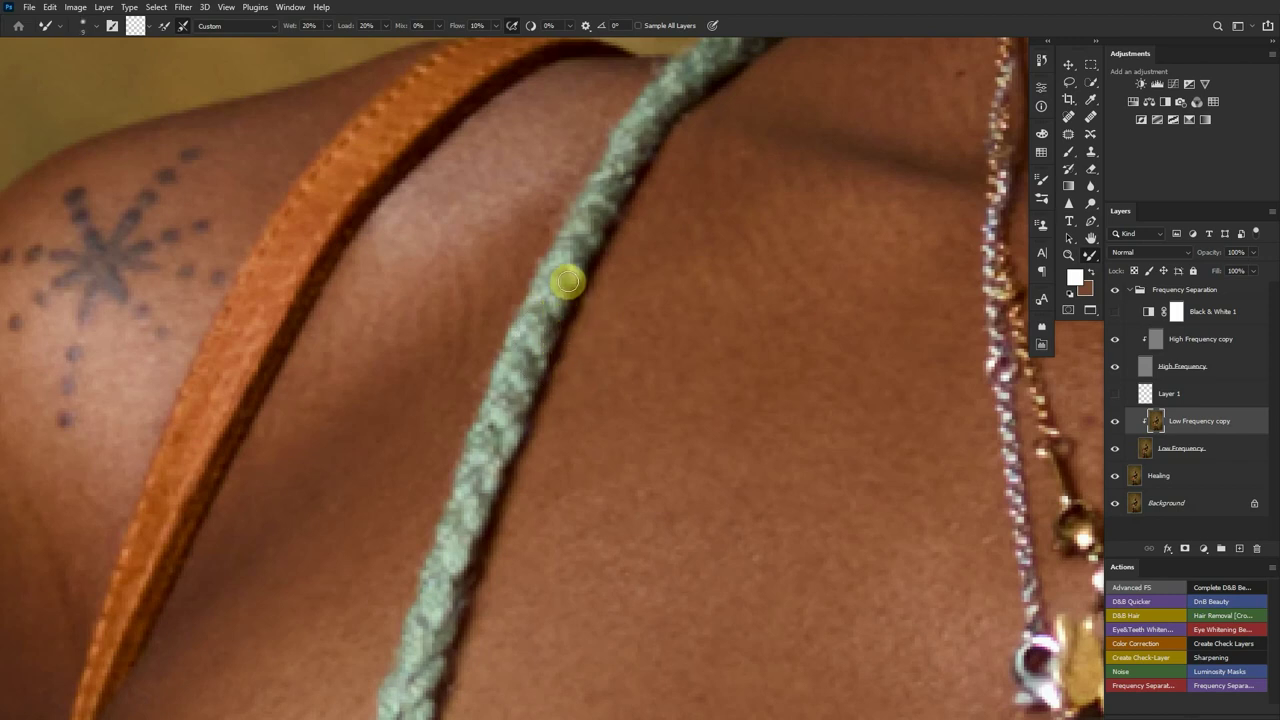
mouse_move(573, 261)
left_mouse_down()
mouse_move(551, 394)
mouse_move(529, 417)
mouse_move(523, 406)
mouse_move(593, 428)
mouse_move(571, 357)
mouse_move(440, 206)
mouse_move(960, 354)
mouse_move(889, 255)
left_mouse_up()
left_click(1069, 83)
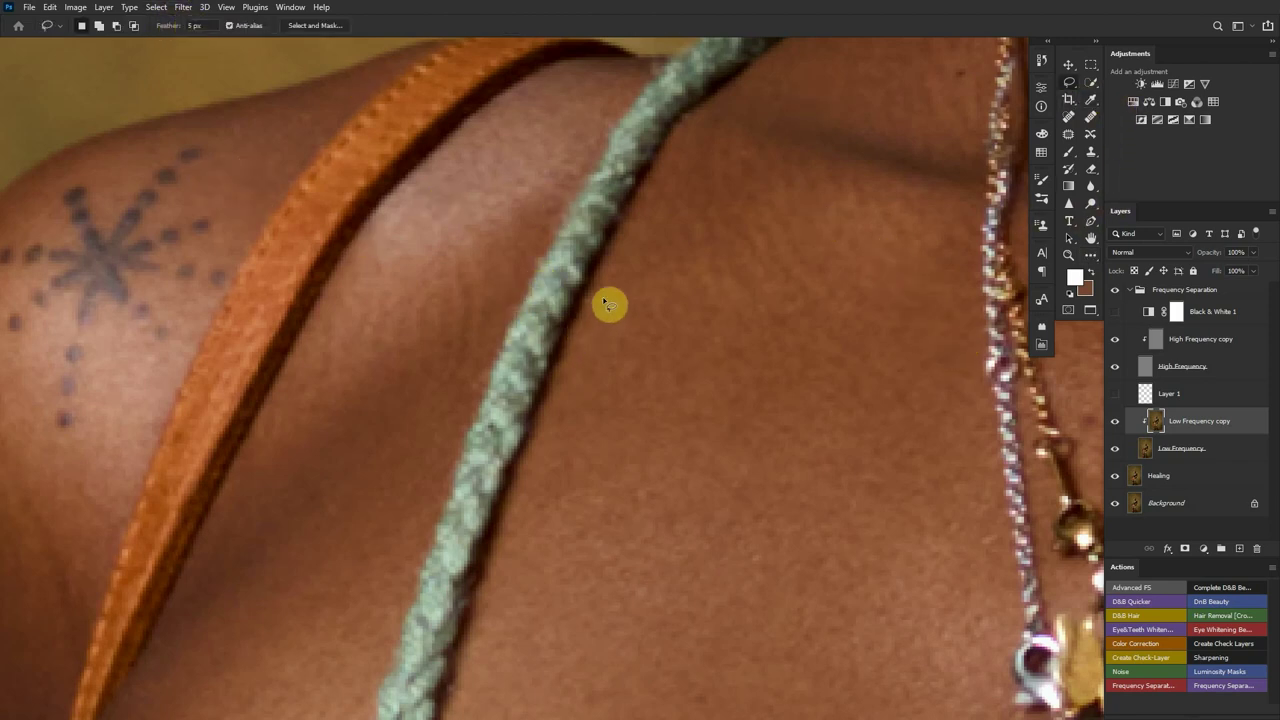
mouse_move(606, 268)
left_mouse_down()
mouse_move(534, 438)
mouse_move(534, 502)
mouse_move(610, 500)
mouse_move(704, 391)
mouse_move(670, 257)
mouse_move(588, 268)
left_mouse_up()
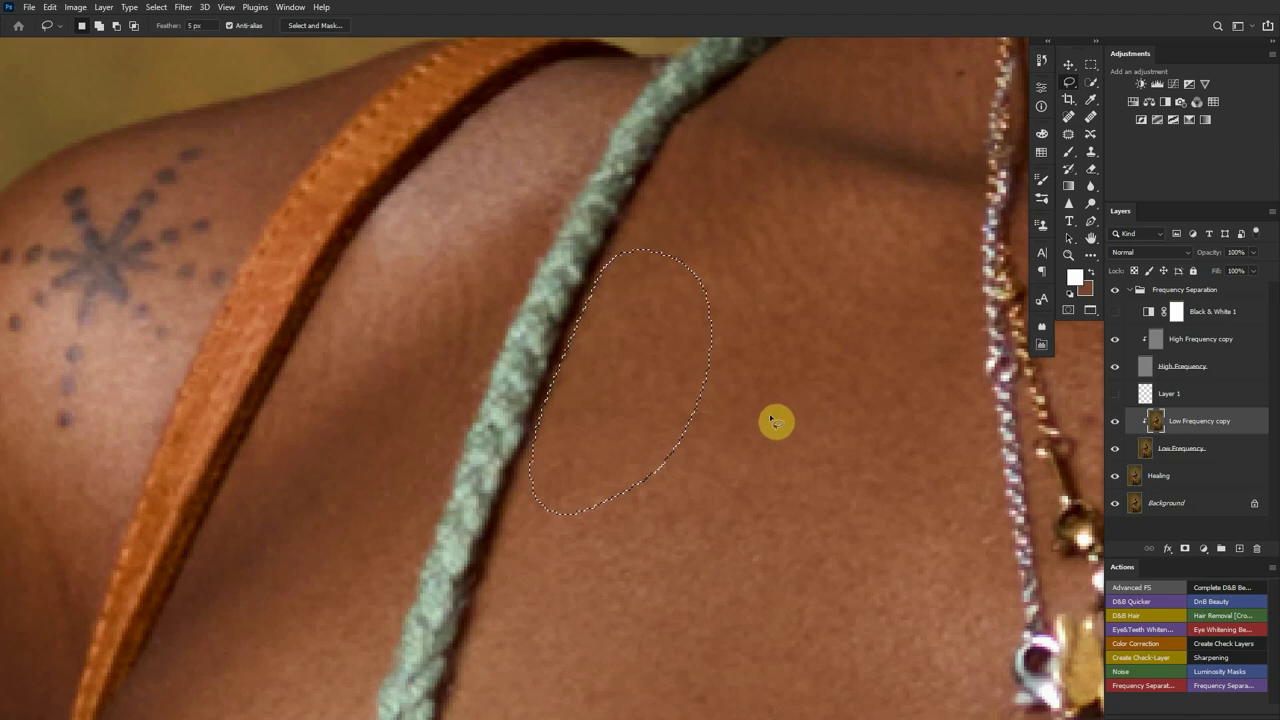
key("b")
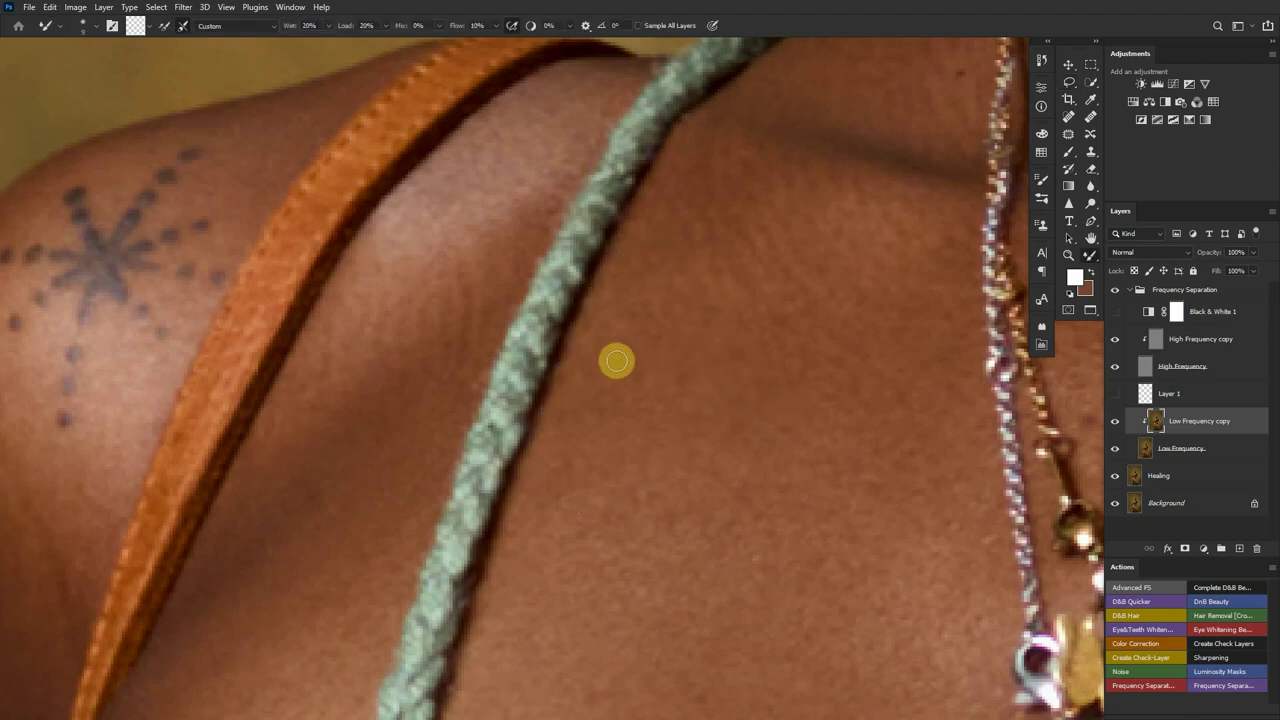
left_click(651, 363, "alt")
left_click_drag(651, 379, 646, 240)
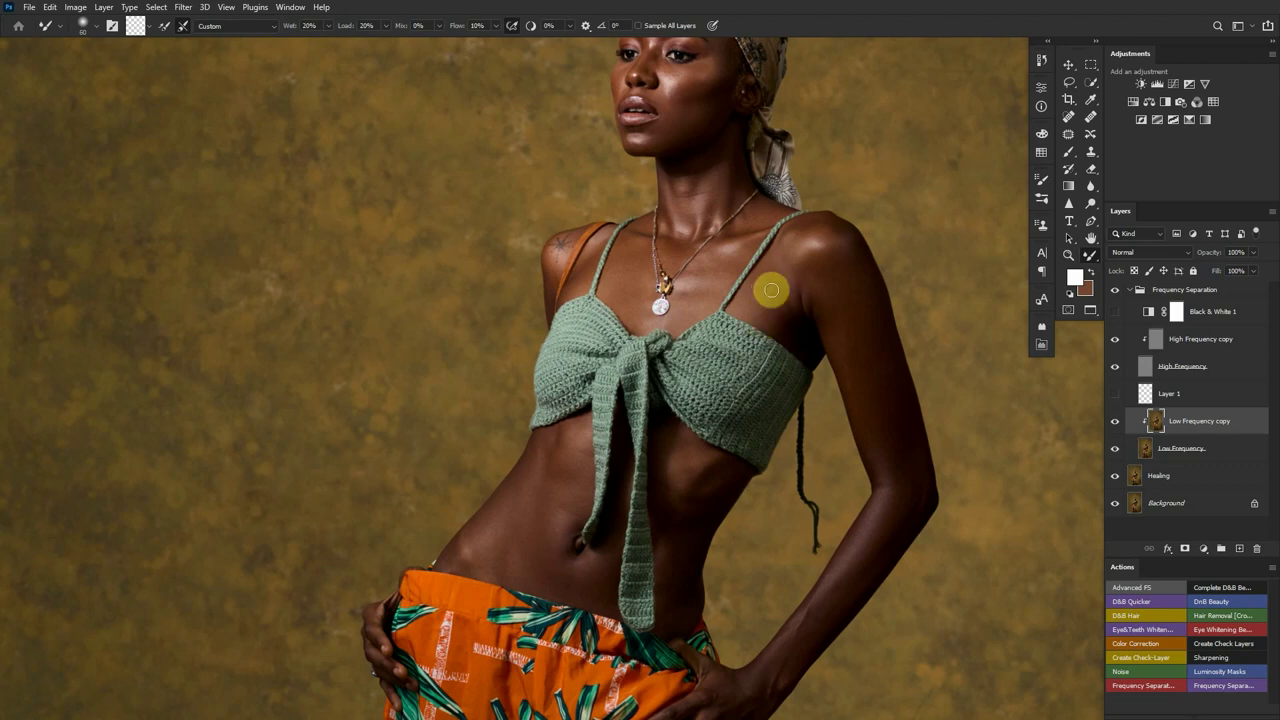
Blend the waist and shoulder skin, resizing the Mixer Brush down to about 70 for the forearm
scroll(720, 380, "down", 5)
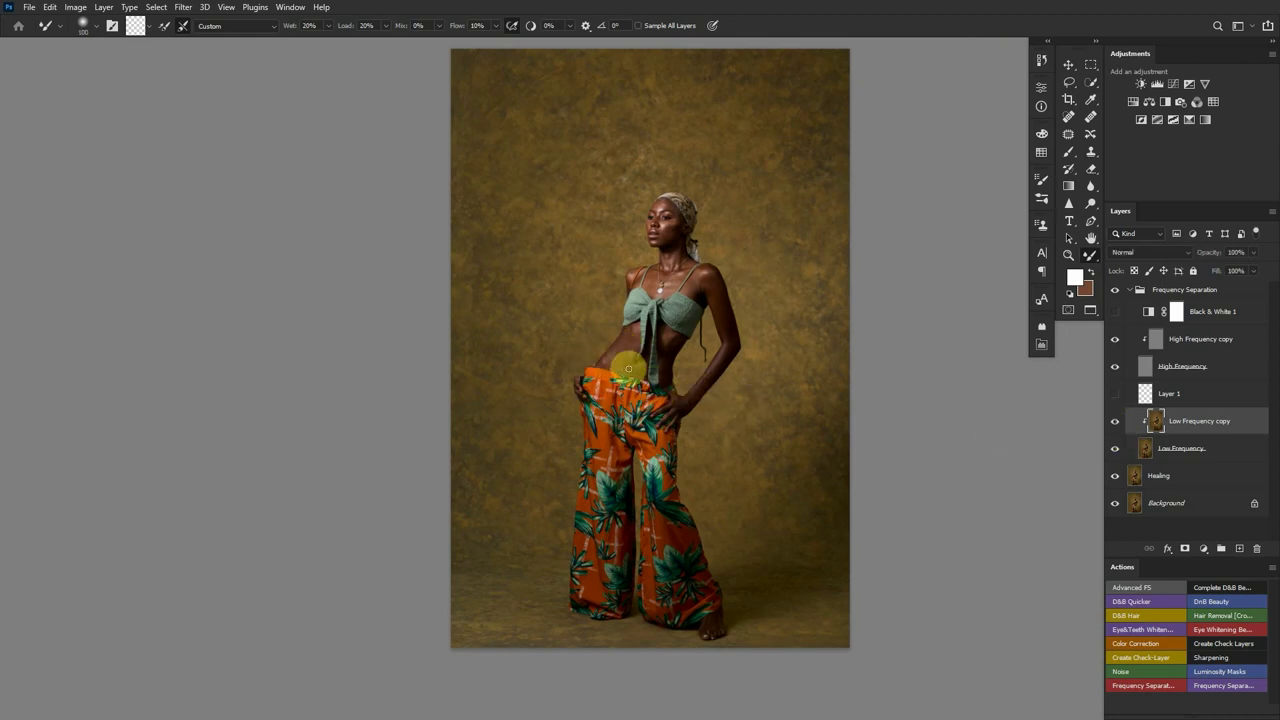
key("bracketright")
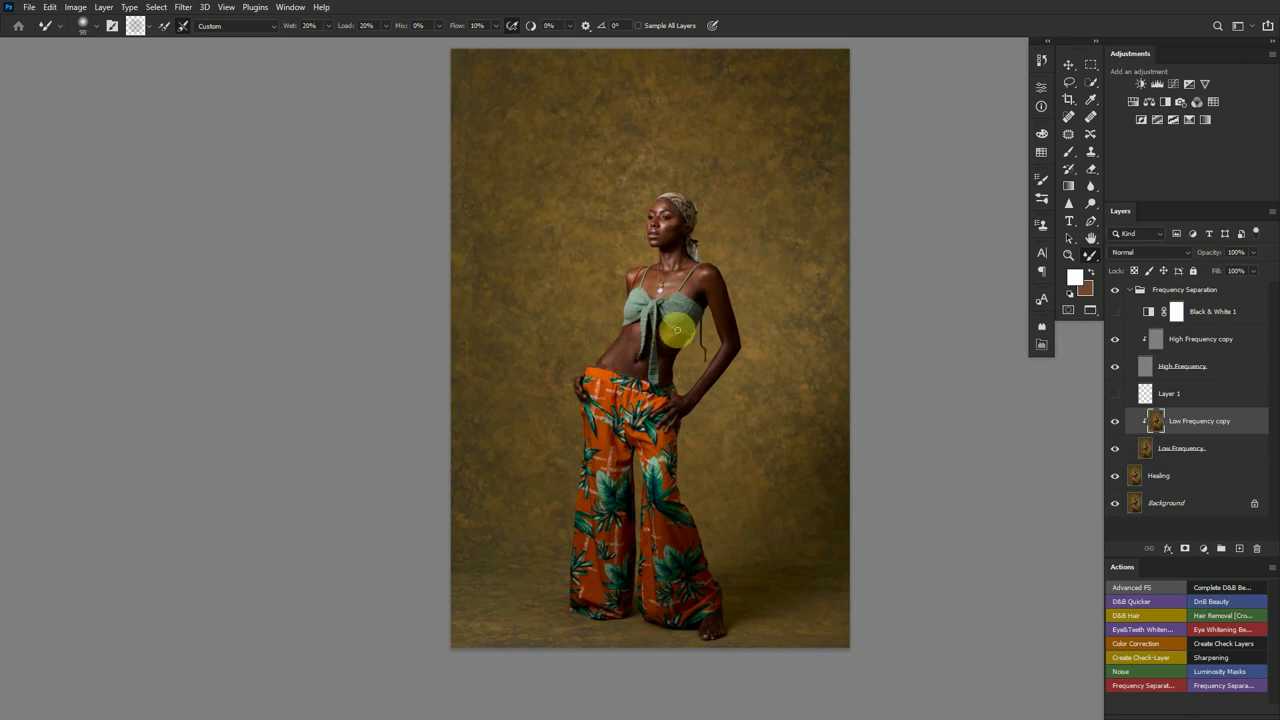
key("bracketright")
key("bracketright")
key("bracketright")
key("bracketright")
key("bracketright")
scroll(627, 361, "up", 3)
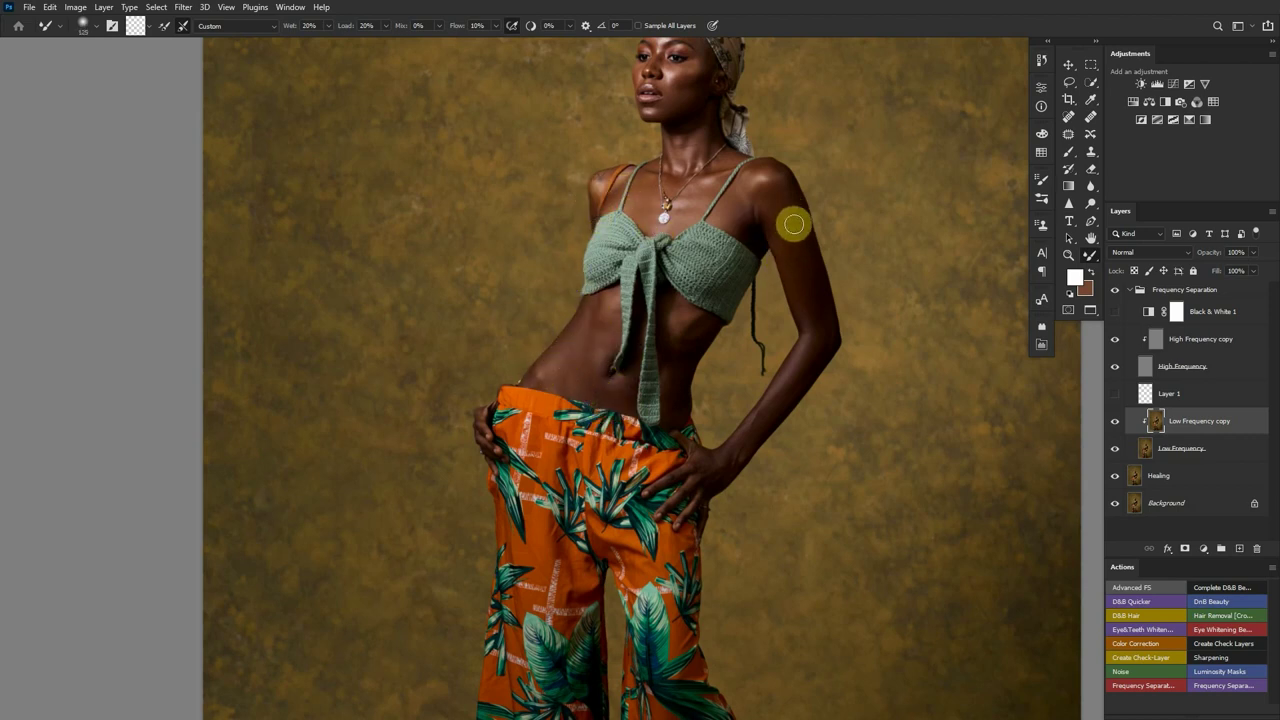
key("bracketleft")
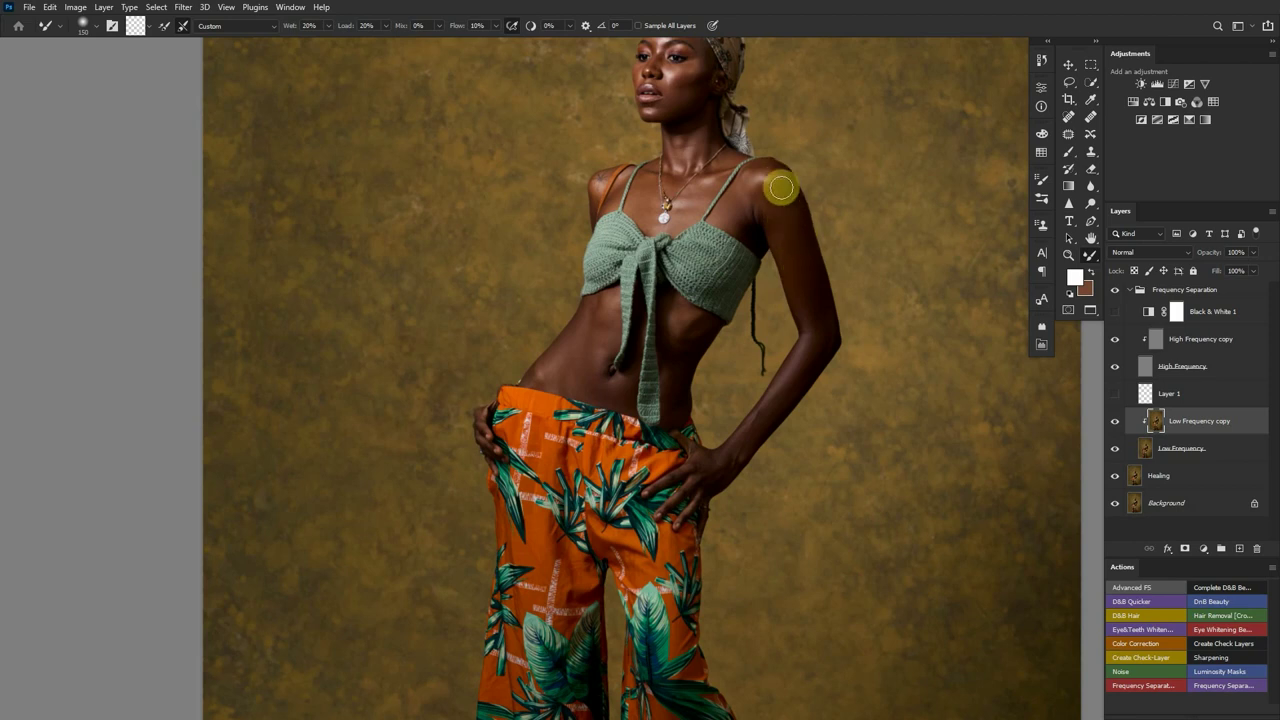
key("bracketleft")
key("bracketleft")
key("bracketleft")
key("bracketleft")
key("bracketleft")
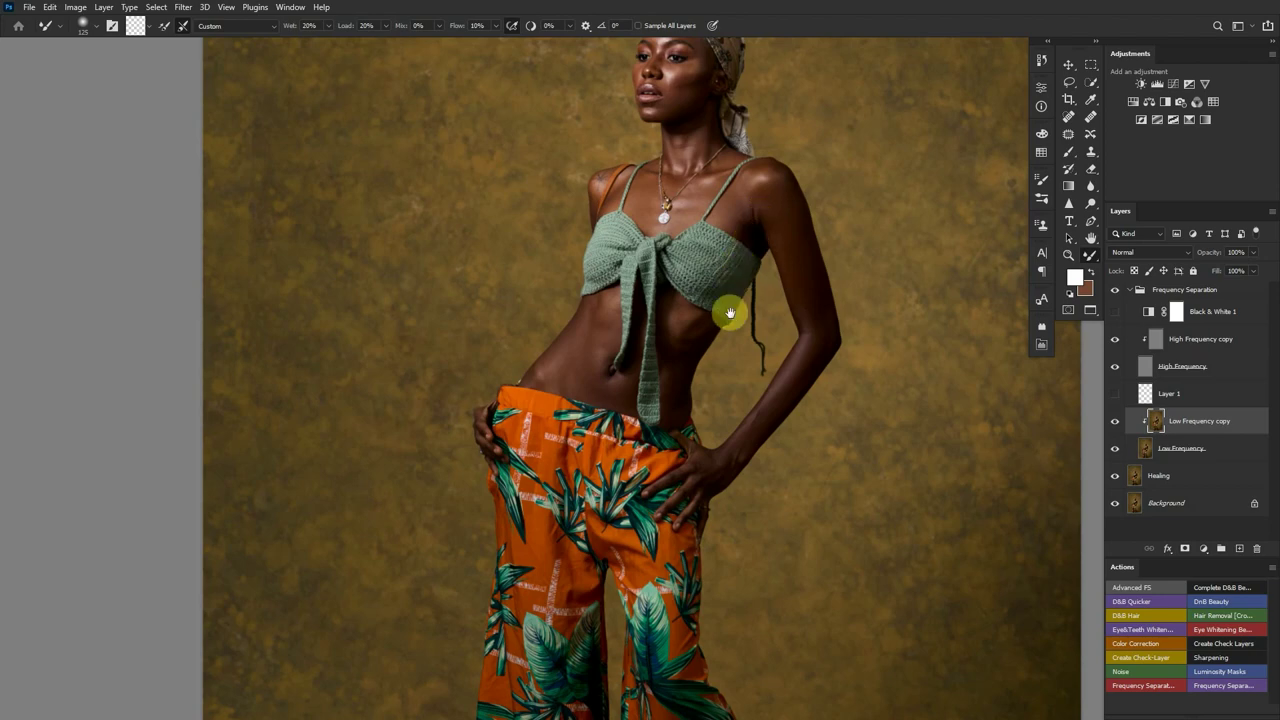
Zoom out to the face and blend the cheek with a slightly smaller brush
key("ctrl+minus")
key("ctrl+minus")
mouse_move(726, 265)
left_mouse_down()
mouse_move(698, 300)
mouse_move(769, 269)
mouse_move(829, 286)
mouse_move(777, 263)
mouse_move(749, 211)
left_mouse_up()
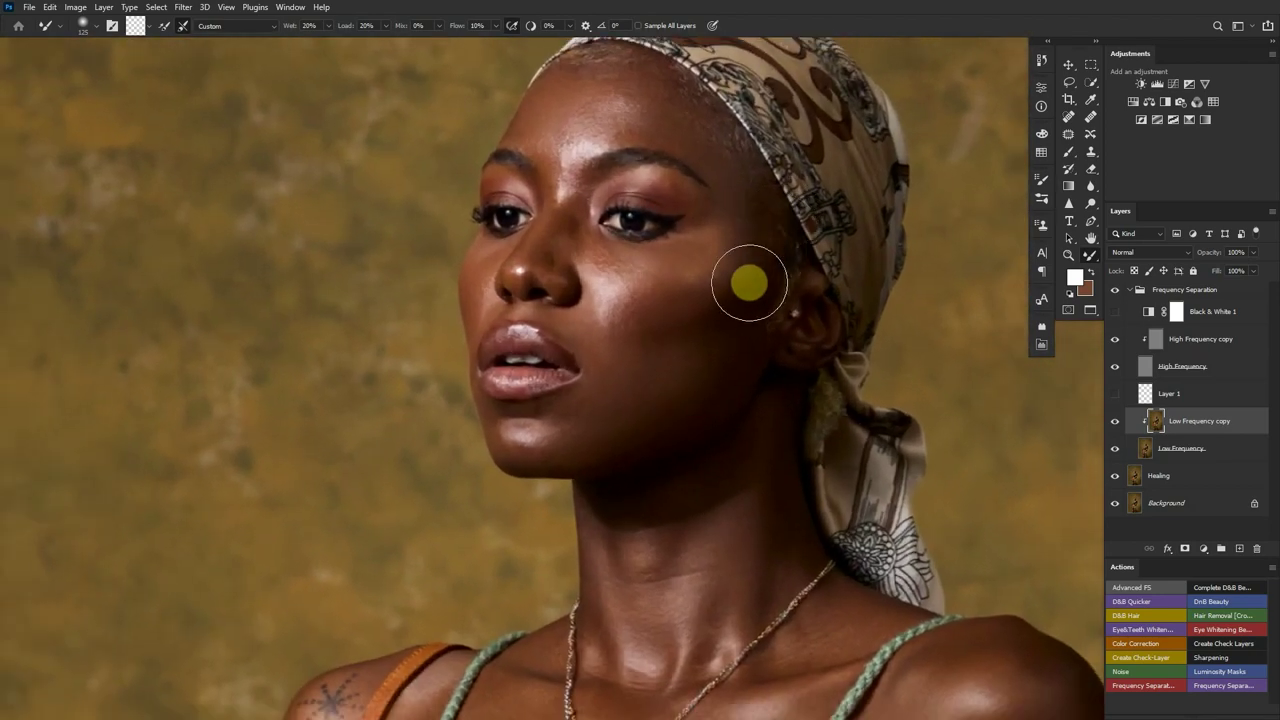
key("bracketleft")
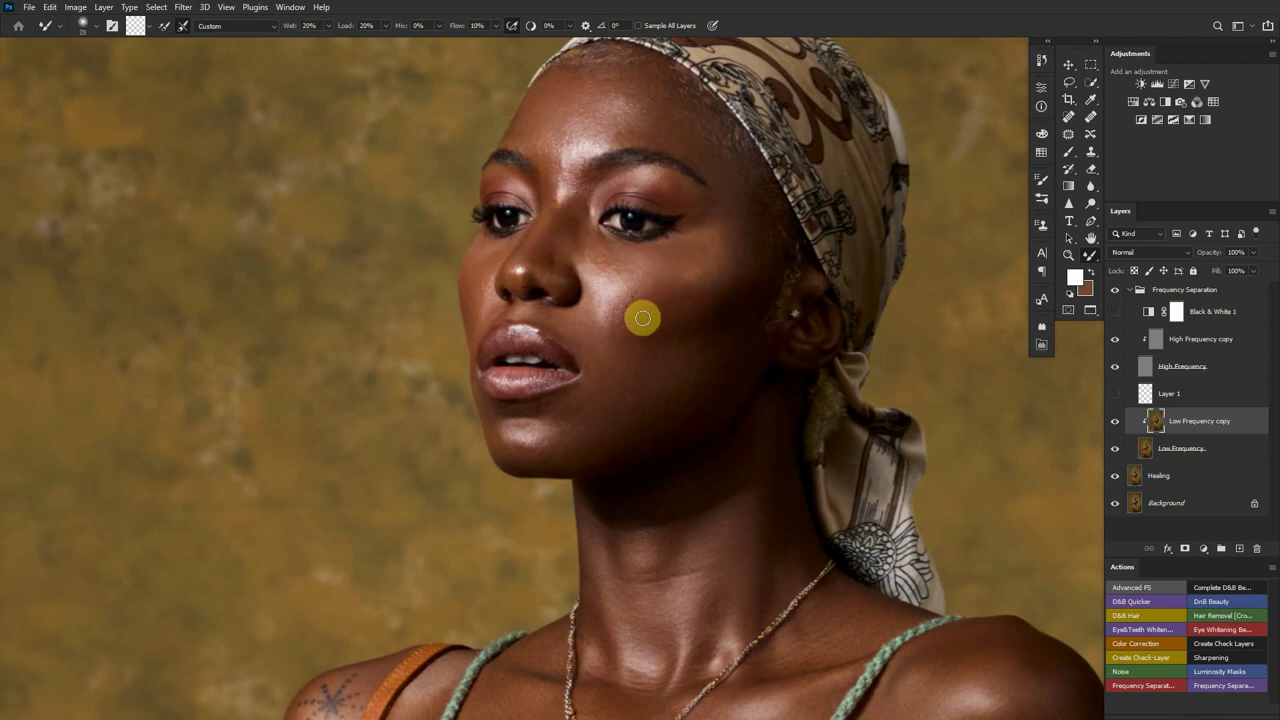
key("l")
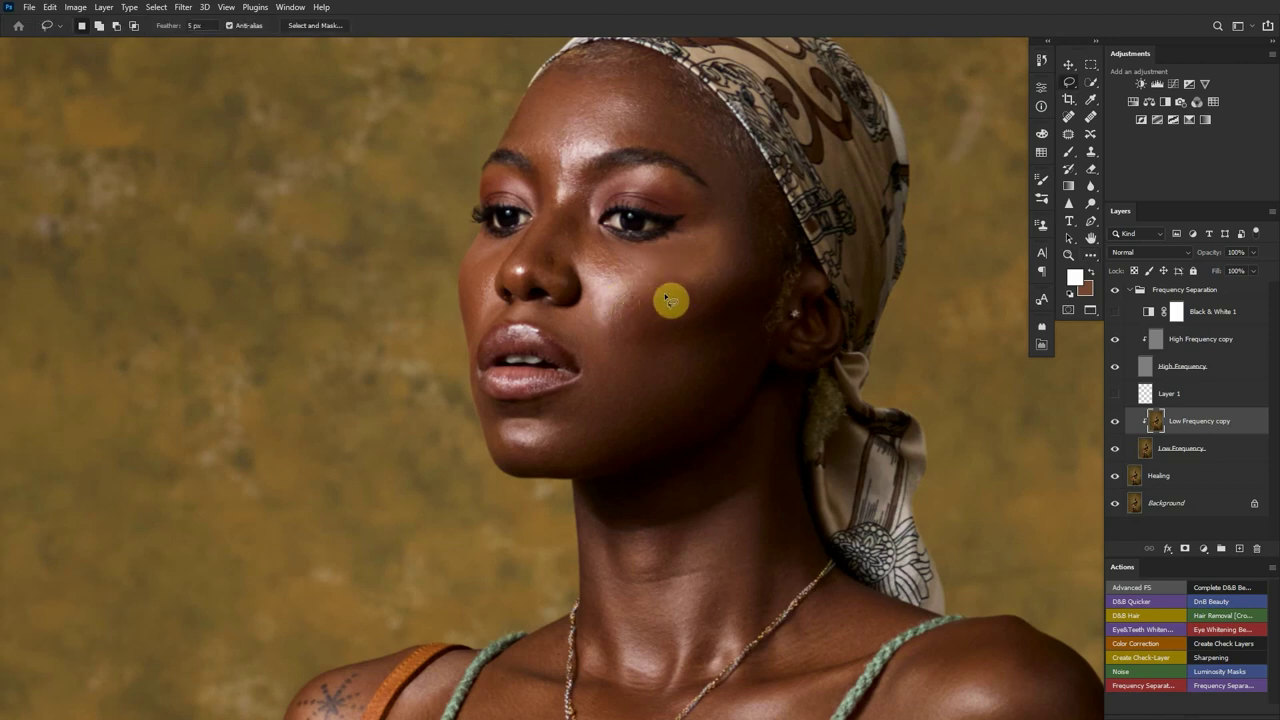
Lasso a forehead patch and apply a 4.5-pixel Gaussian Blur to it
mouse_move(664, 288)
left_mouse_down()
mouse_move(636, 334)
mouse_move(695, 320)
mouse_move(666, 285)
left_mouse_up()
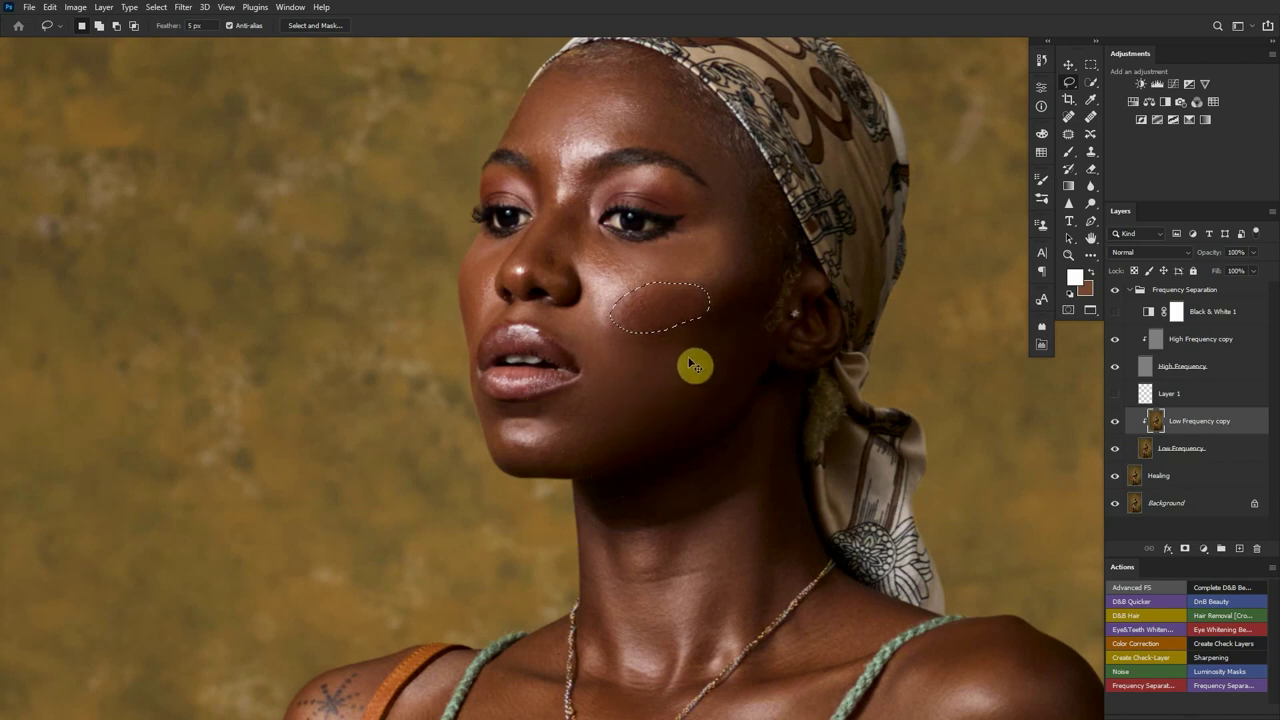
key("ctrl+d")
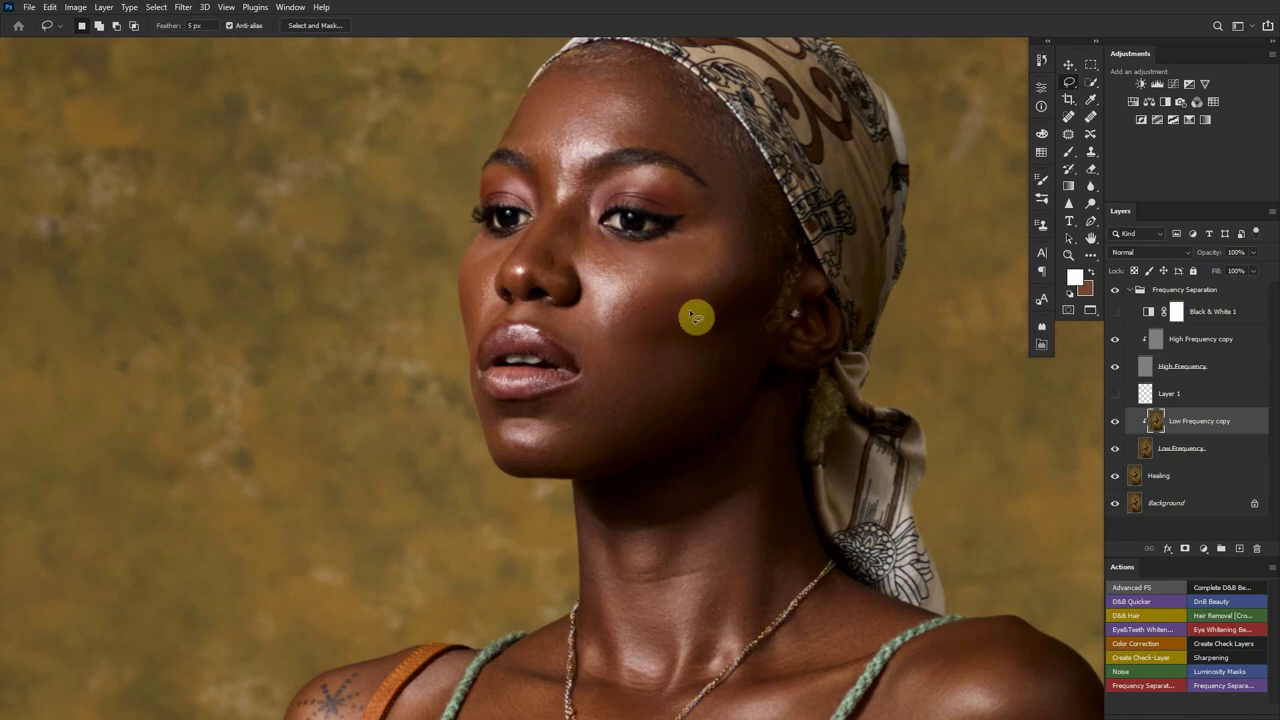
left_click_drag(666, 248, 663, 334)
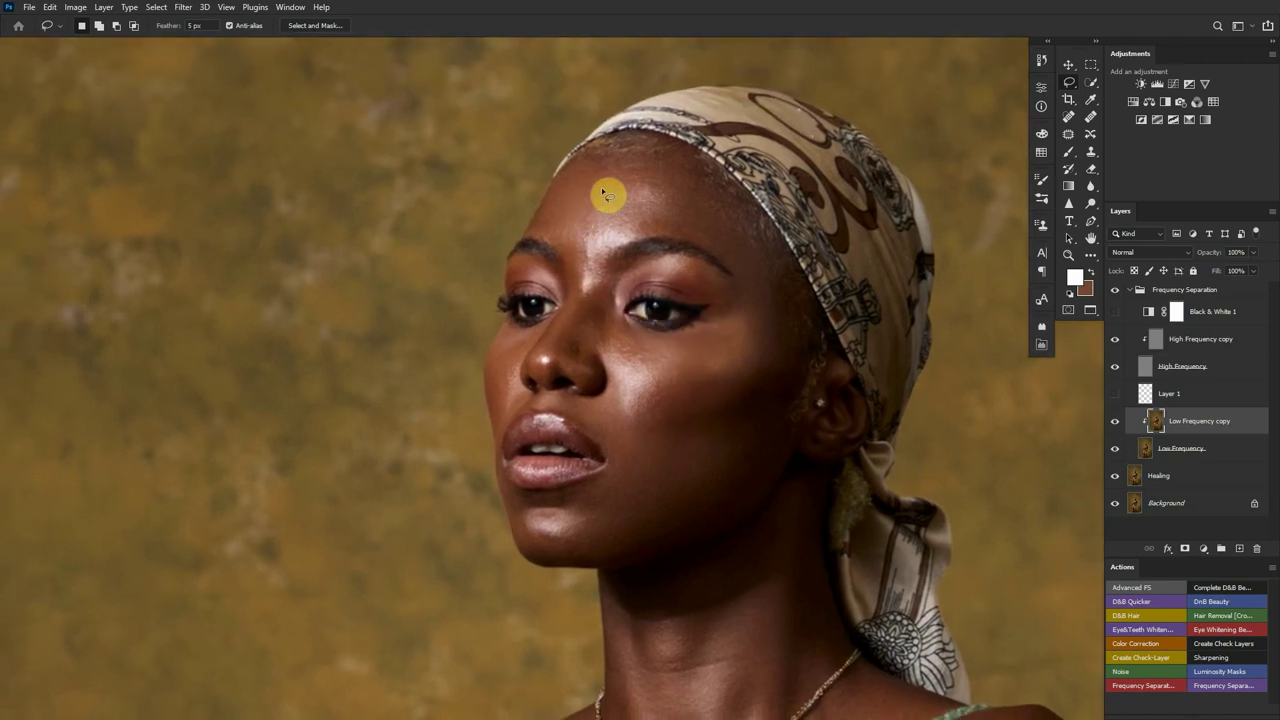
mouse_move(602, 190)
left_mouse_down()
mouse_move(560, 193)
mouse_move(553, 229)
mouse_move(640, 199)
mouse_move(618, 178)
left_mouse_up()
left_click(183, 7)
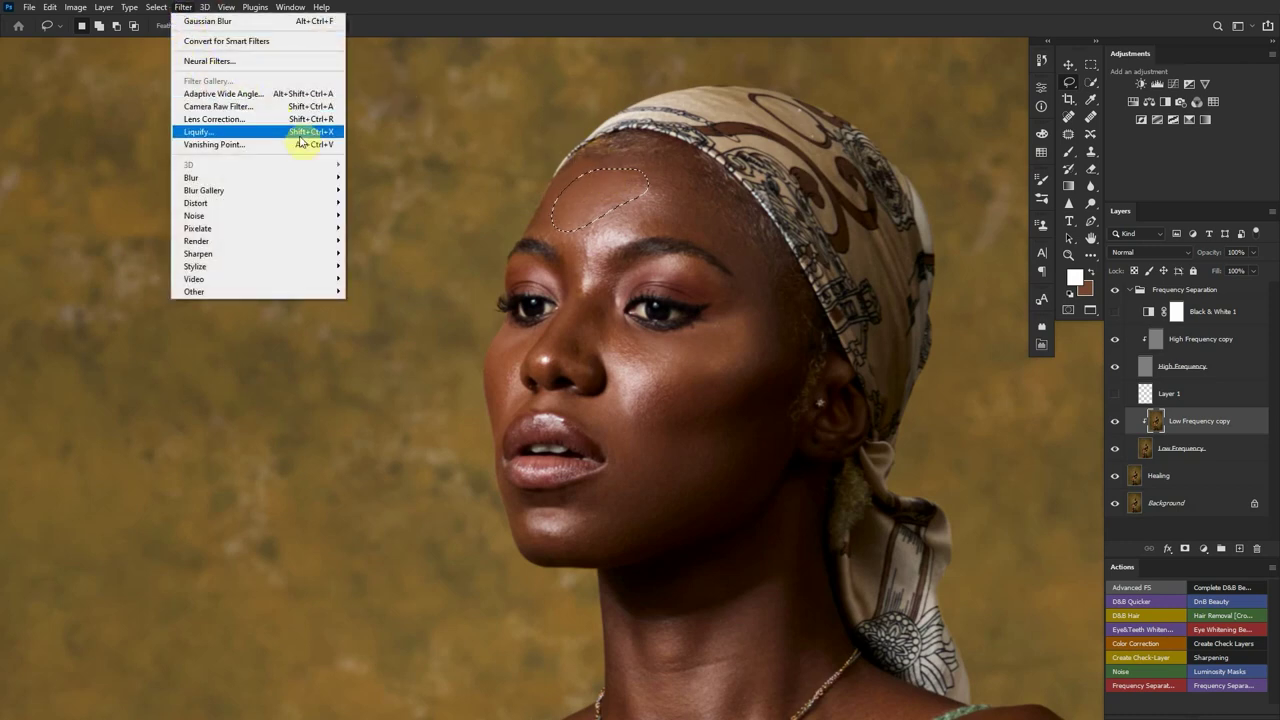
mouse_move(315, 183)
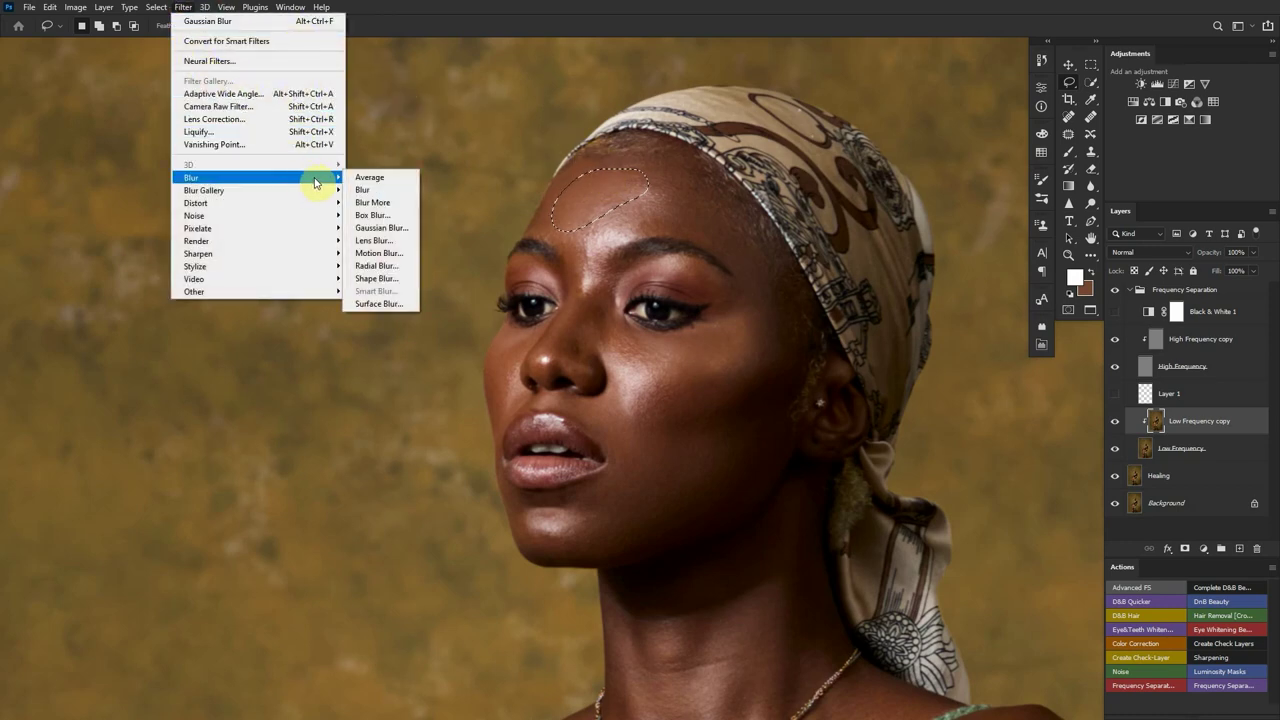
left_click(380, 228)
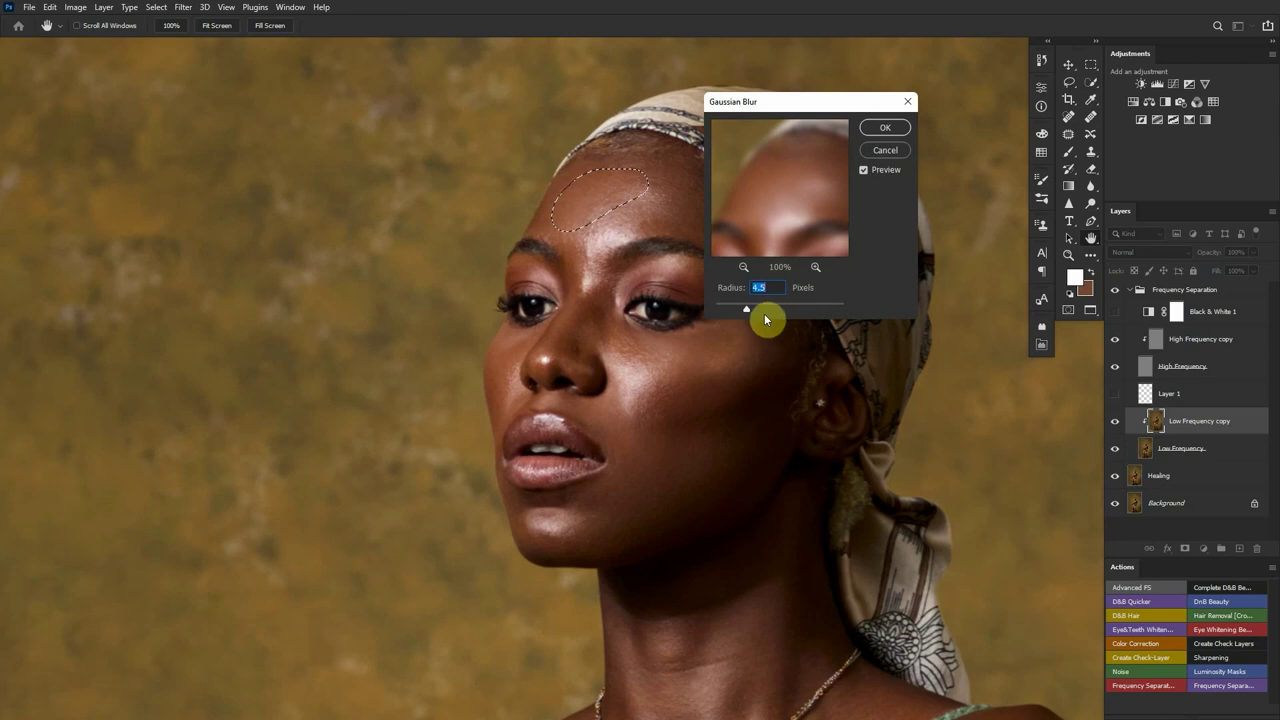
left_click(880, 130)
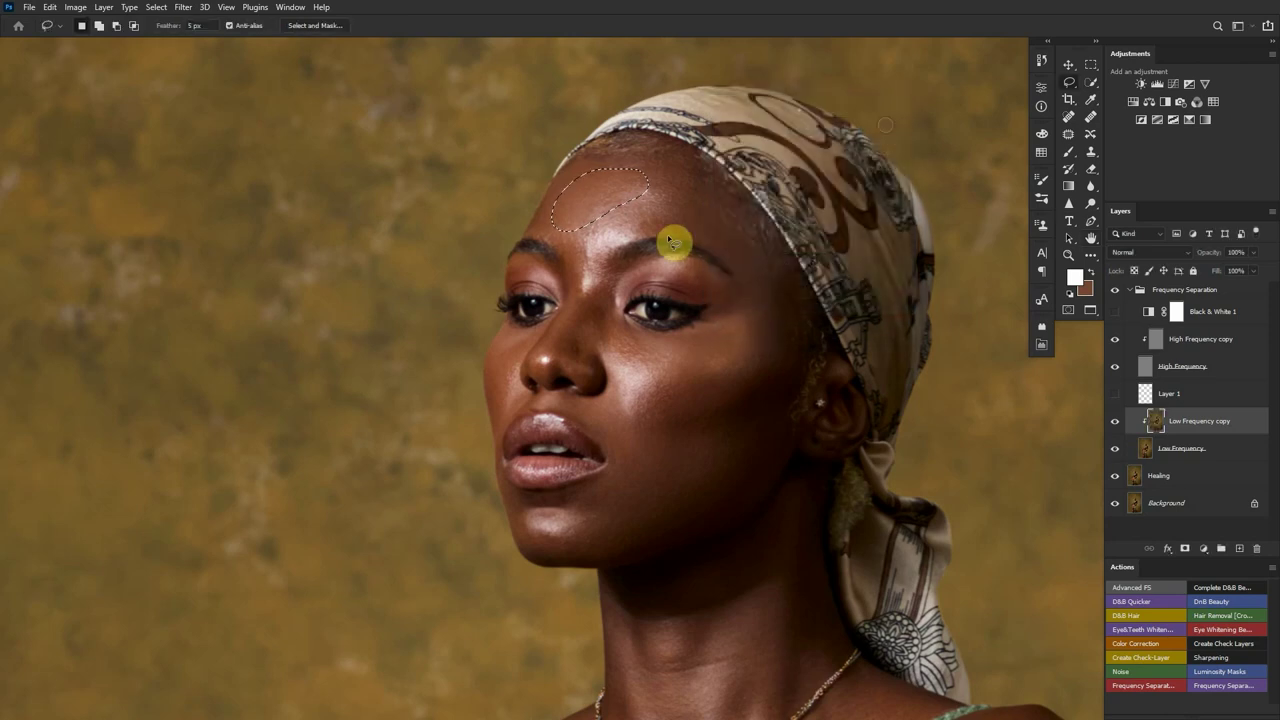
Select the upper forehead patch near the headscarf and reapply the 4.5-pixel blur
mouse_move(685, 227)
left_mouse_down()
mouse_move(683, 170)
mouse_move(624, 134)
mouse_move(571, 175)
mouse_move(600, 190)
mouse_move(671, 173)
mouse_move(658, 155)
mouse_move(629, 180)
mouse_move(771, 260)
left_mouse_up()
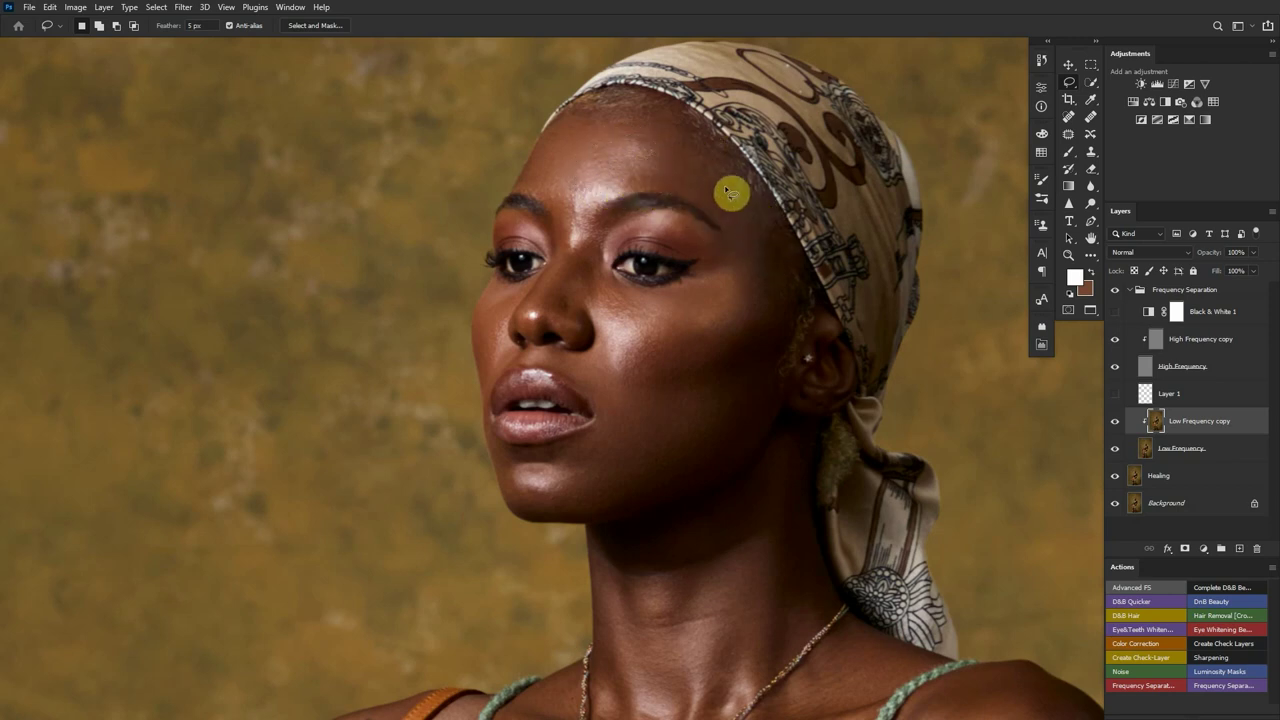
mouse_move(719, 164)
left_mouse_down()
mouse_move(678, 148)
mouse_move(634, 172)
left_mouse_up()
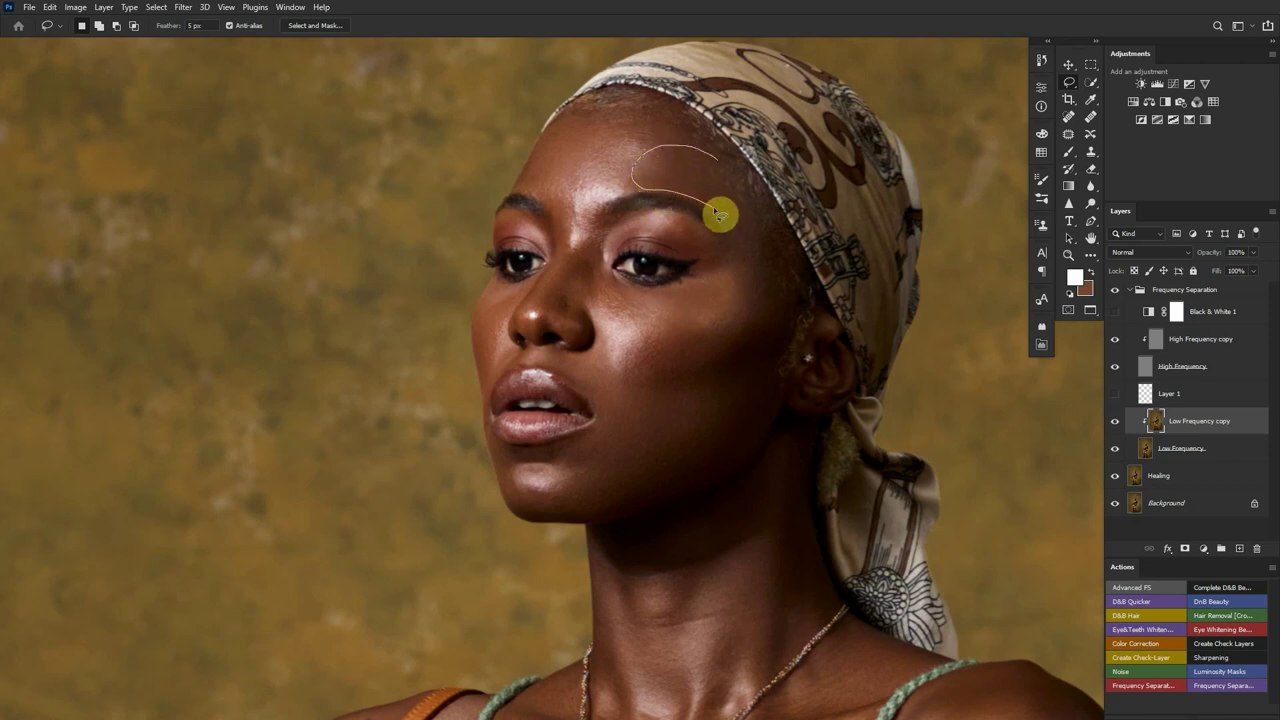
left_click_drag(745, 235, 742, 232)
left_click(634, 271)
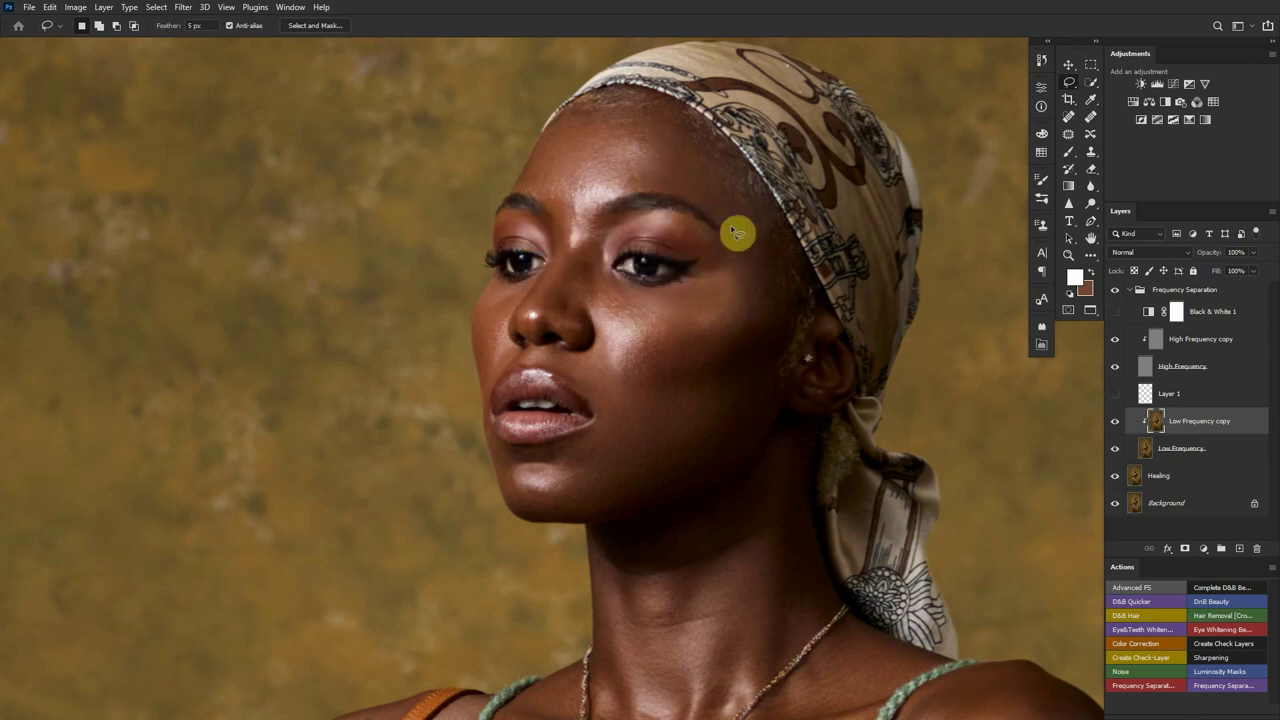
mouse_move(655, 167)
left_mouse_down()
mouse_move(699, 162)
mouse_move(738, 185)
mouse_move(752, 232)
left_mouse_up()
left_click(1043, 64)
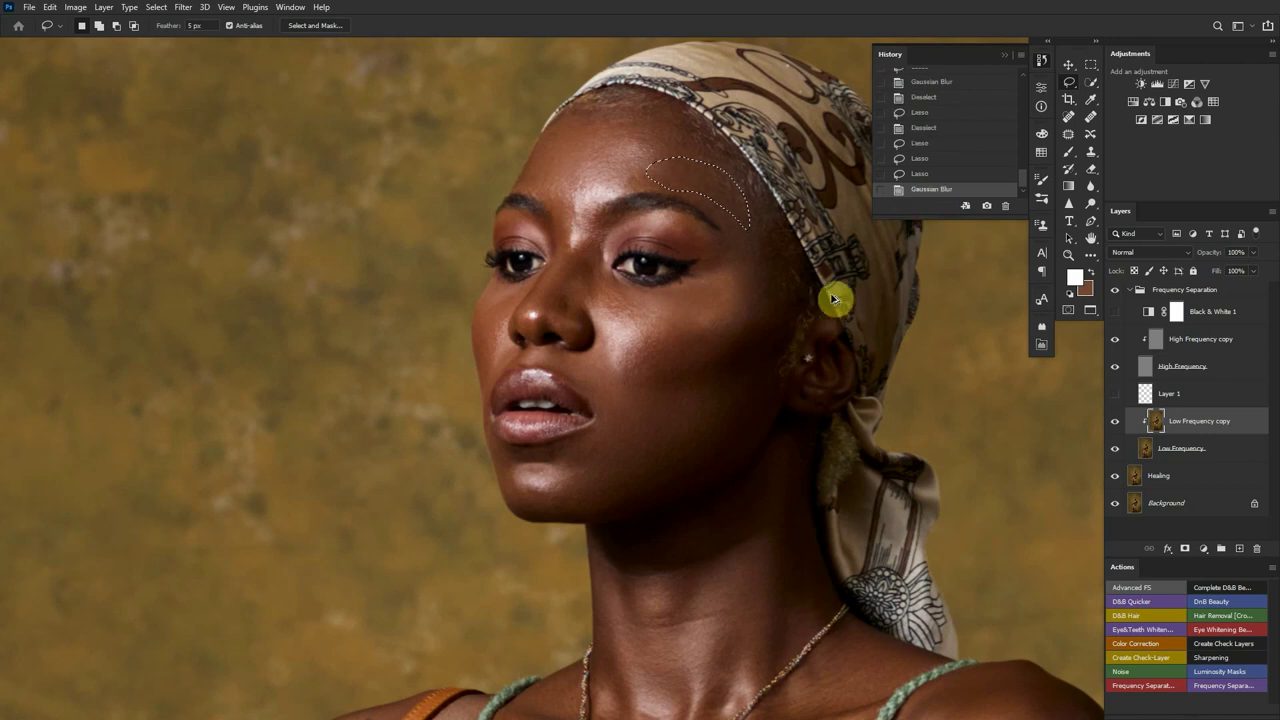
key("ctrl+f")
key("ctrl+f")
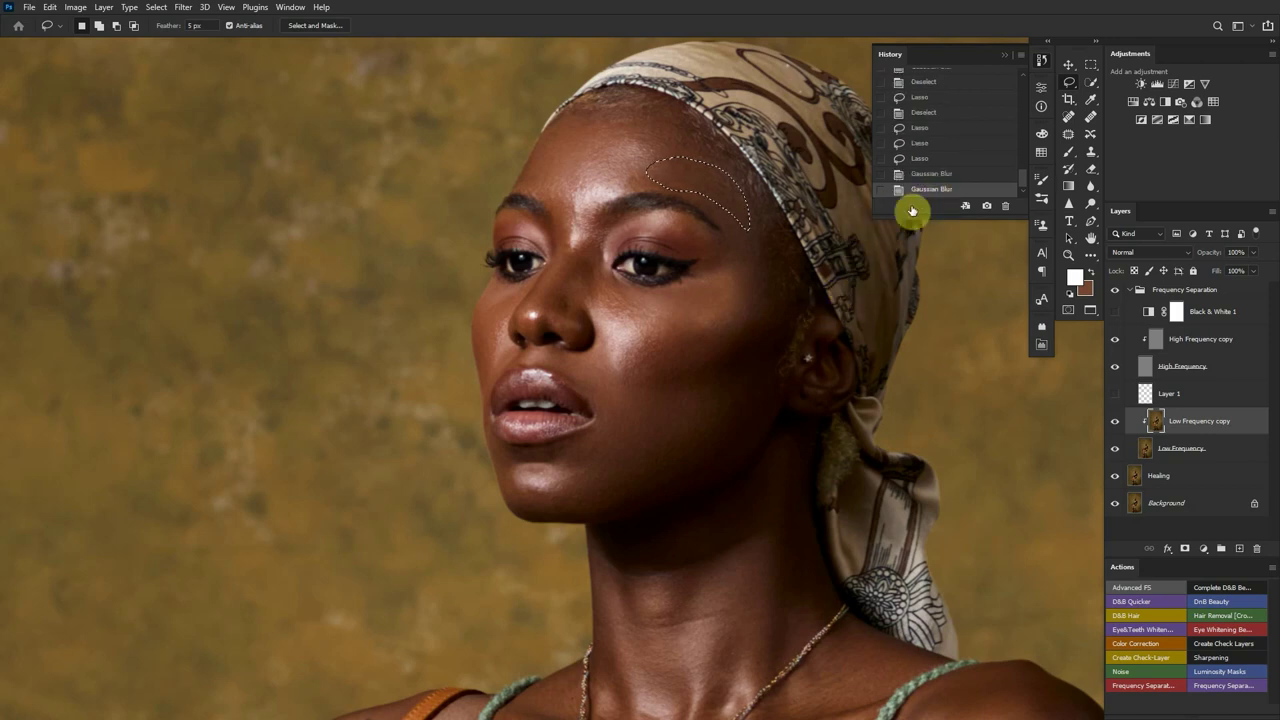
Blur lassoed cheek, jaw and mouth-corner patches with repeated Ctrl+F, clearing each selection
mouse_move(710, 276)
left_mouse_down()
mouse_move(631, 303)
mouse_move(647, 325)
mouse_move(720, 304)
mouse_move(685, 286)
mouse_move(644, 304)
mouse_move(665, 324)
mouse_move(733, 319)
mouse_move(756, 289)
mouse_move(626, 357)
mouse_move(639, 383)
mouse_move(732, 350)
mouse_move(615, 402)
mouse_move(585, 454)
mouse_move(608, 493)
mouse_move(706, 434)
left_mouse_up()
left_click(714, 280)
key("ctrl+f")
left_click(690, 332)
key("ctrl+f")
left_click(698, 386)
key("ctrl+f")
left_click(600, 360)
mouse_move(600, 360)
left_mouse_down()
mouse_move(569, 376)
mouse_move(611, 380)
left_mouse_up()
key("ctrl+f")
left_click(580, 276)
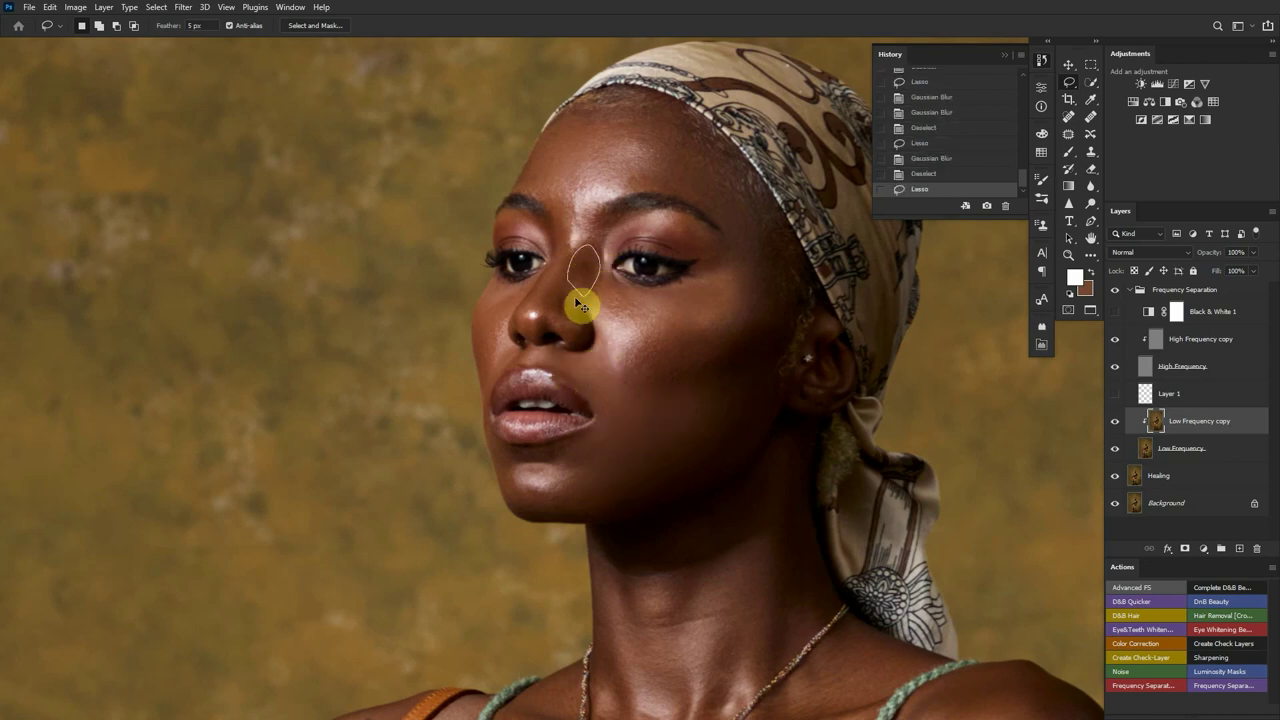
scroll(628, 317, "down", 3)
scroll(628, 317, "down", 5)
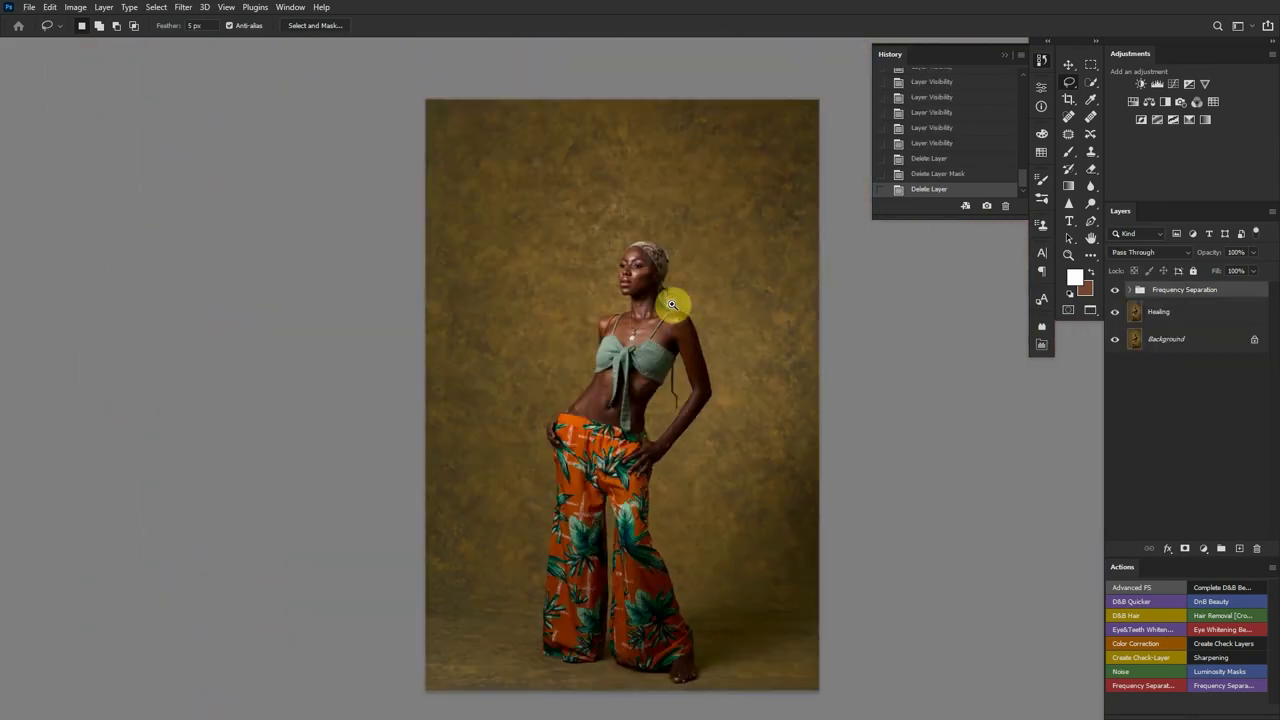
Lower the Frequency Separation group to 64% opacity, comparing before and after by toggling its visibility
scroll(671, 304, "up", 1)
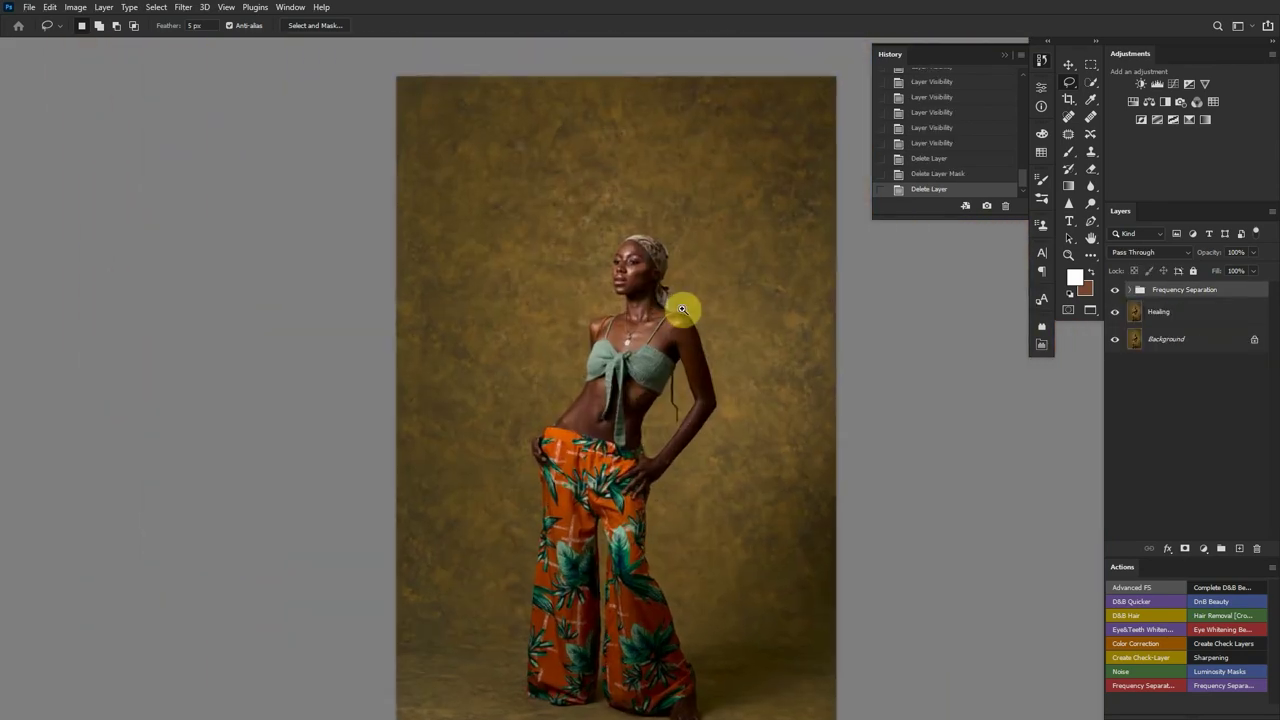
left_click(1114, 290)
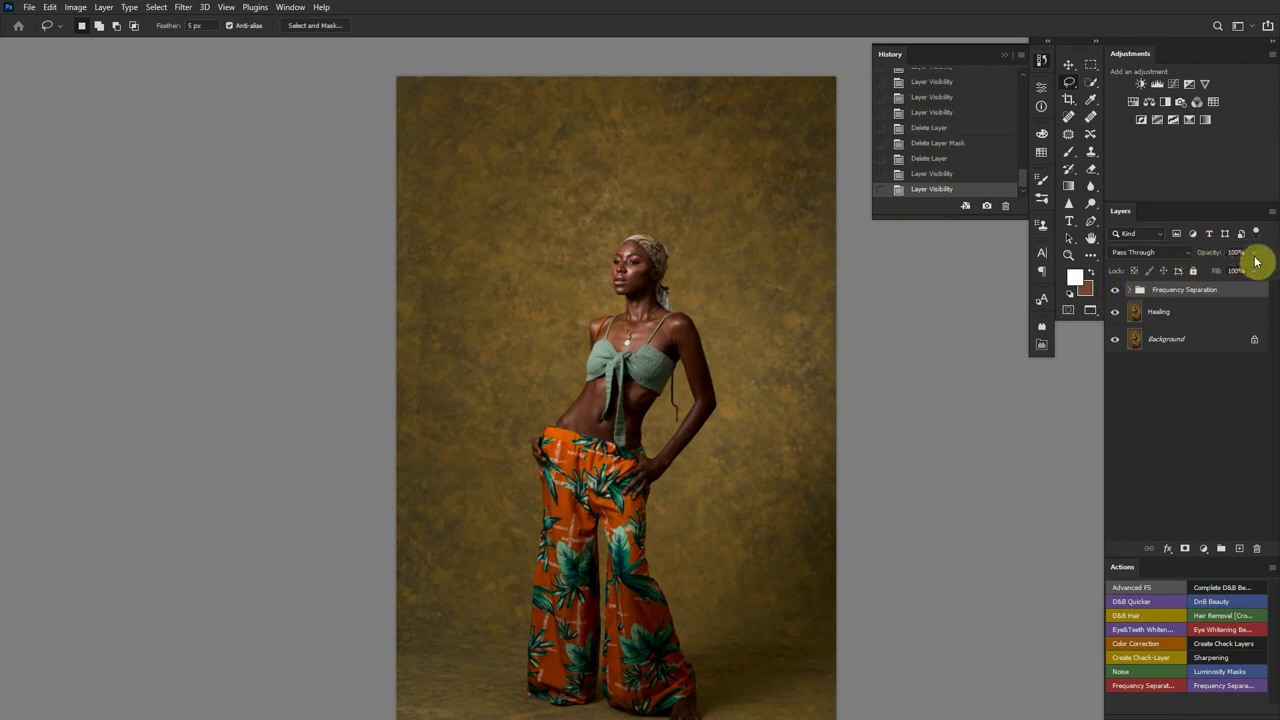
left_click_drag(1250, 270, 1231, 273)
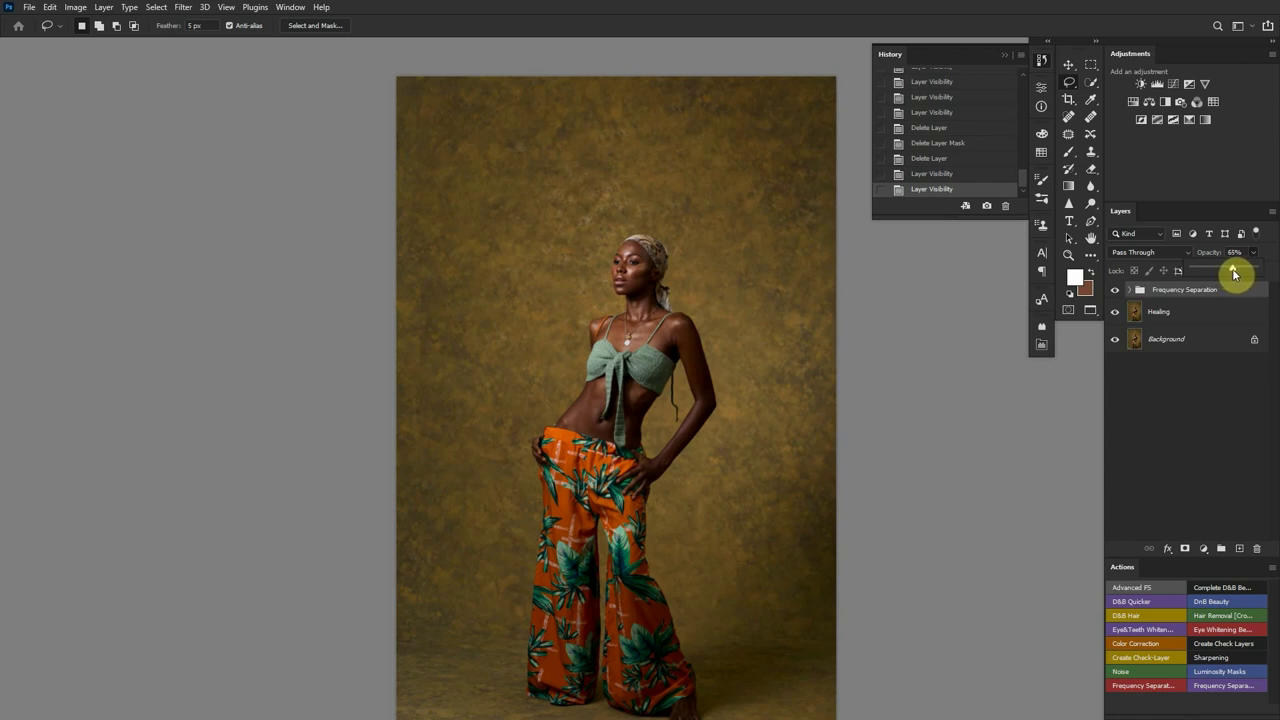
left_click_drag(1234, 272, 1233, 273)
left_click(1116, 290)
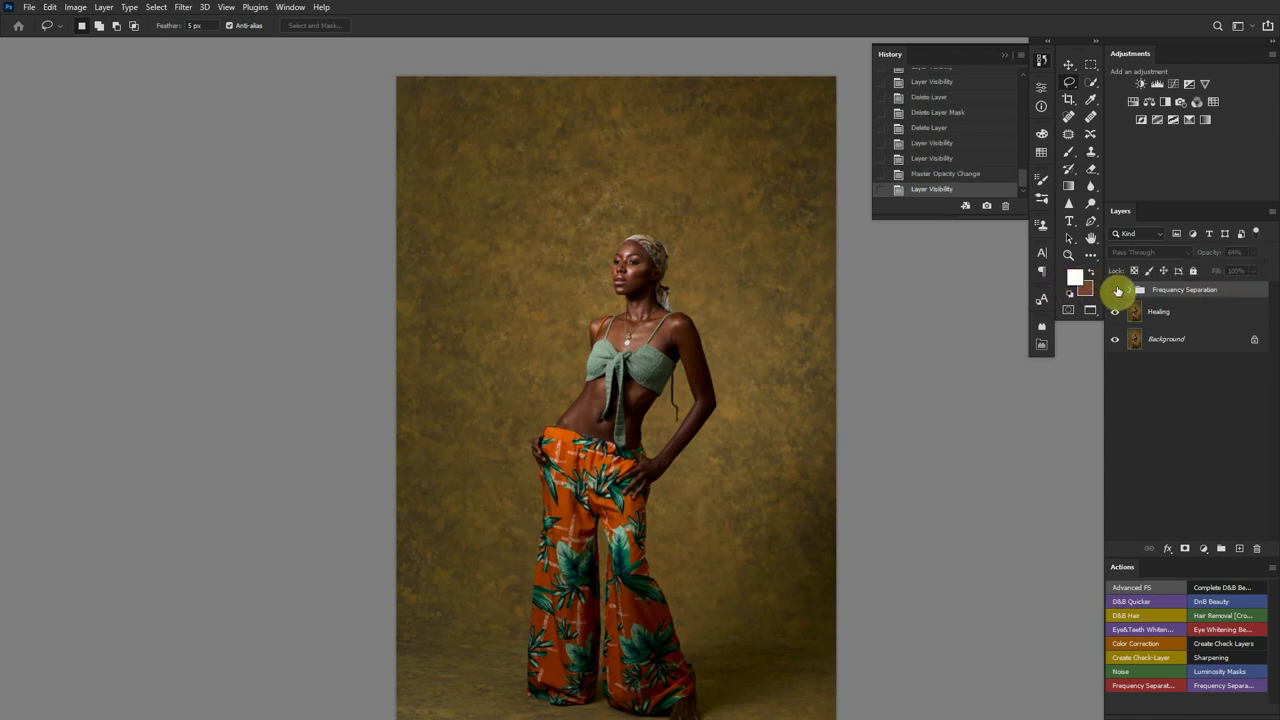
left_click(1116, 290)
scroll(611, 336, "down", 1)
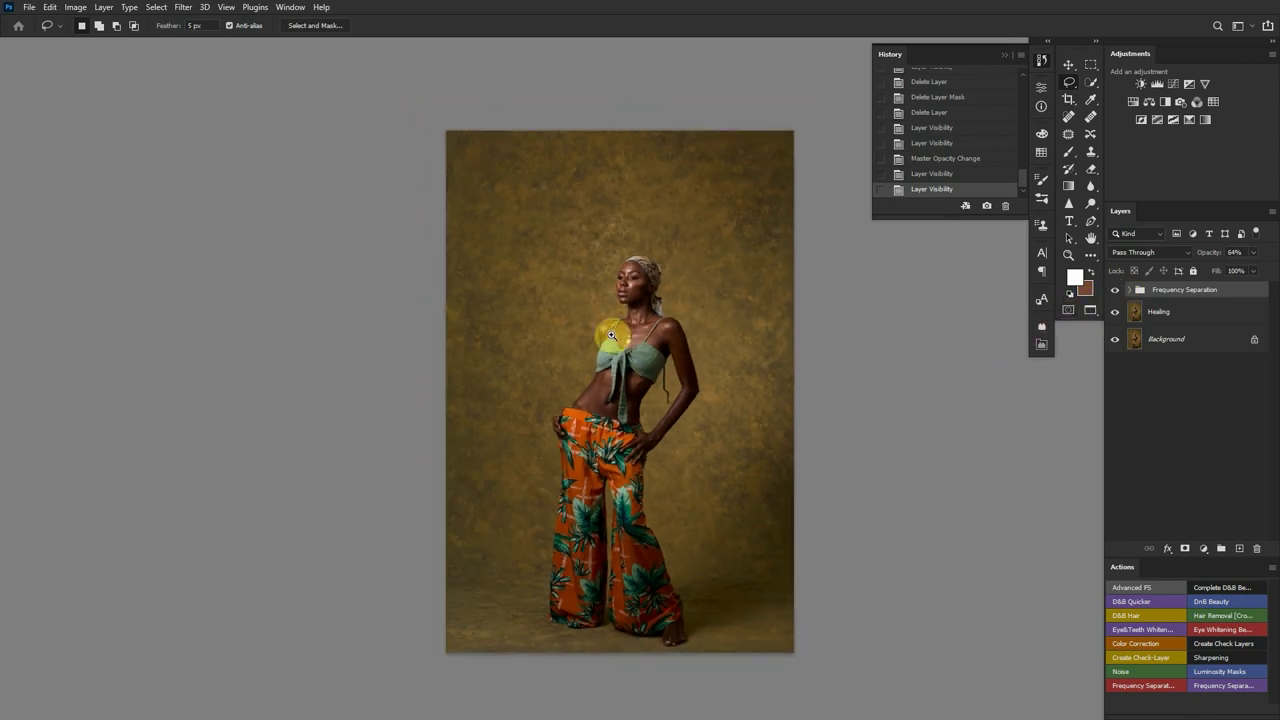
scroll(611, 336, "down", 1)
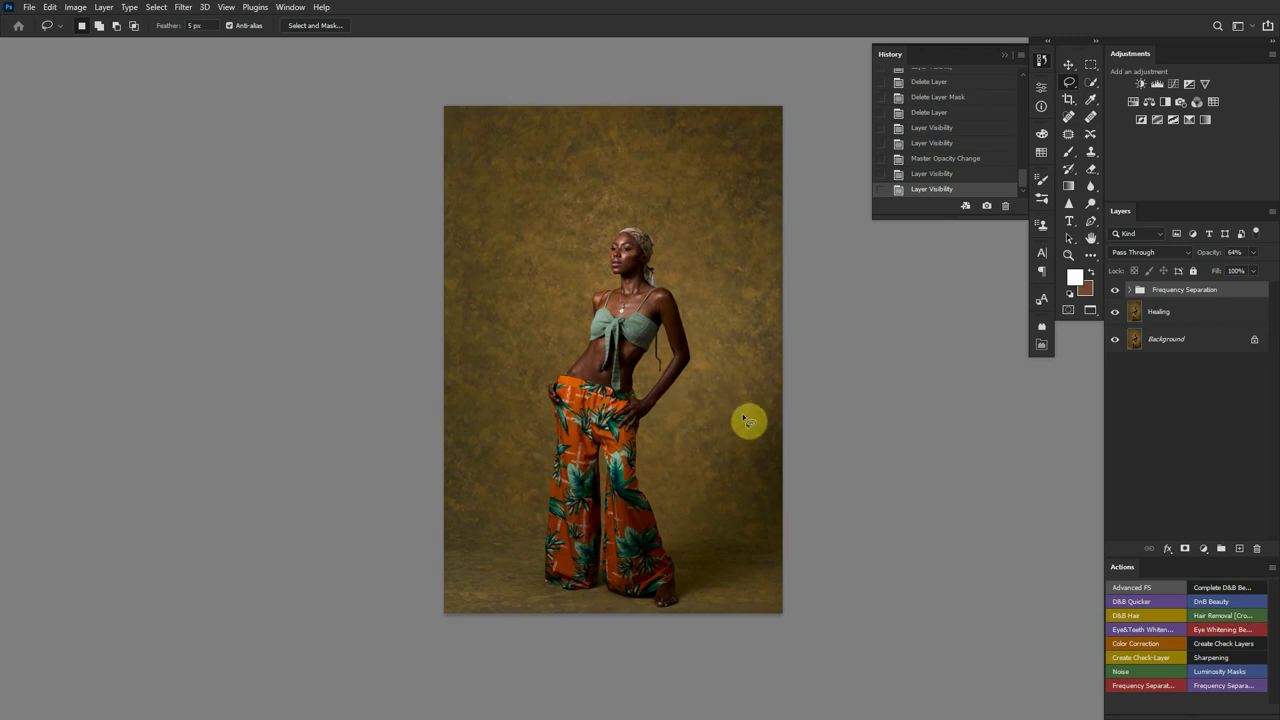
Create the D&B Quick group with Burn, Dodge and Checker layers, targeting the Dodge mask
left_click(1133, 602)
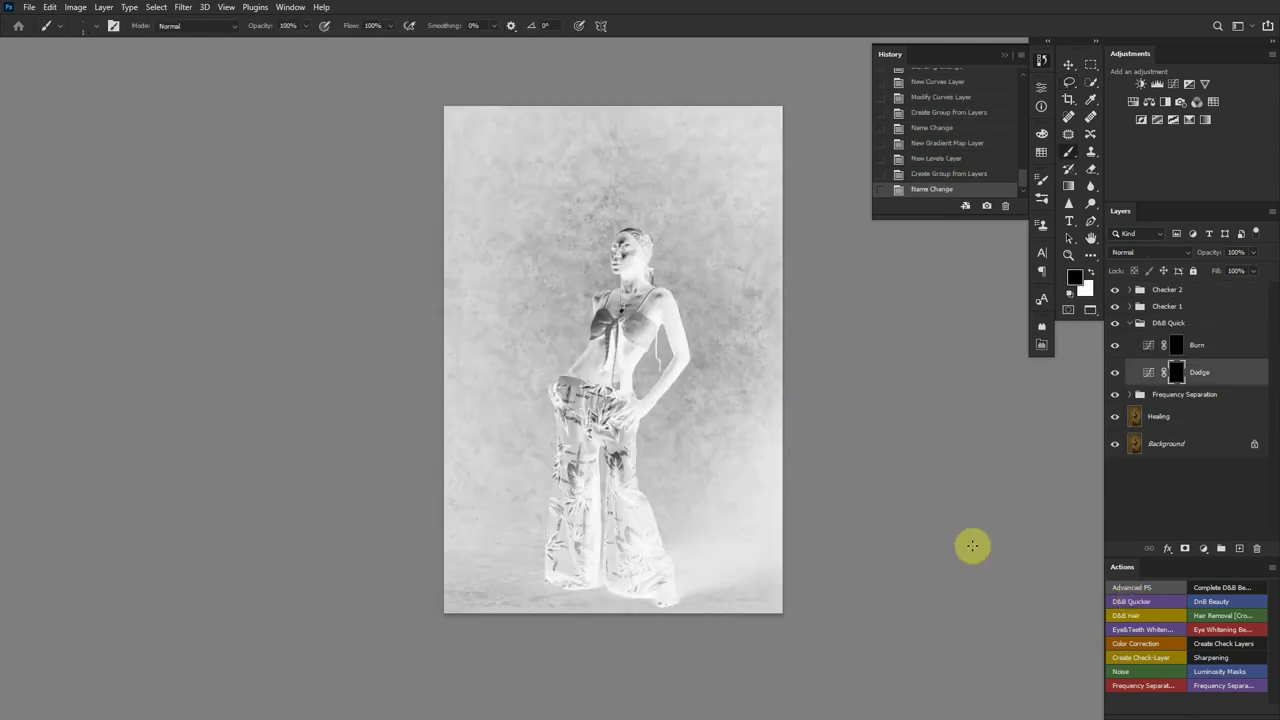
left_click(1115, 289)
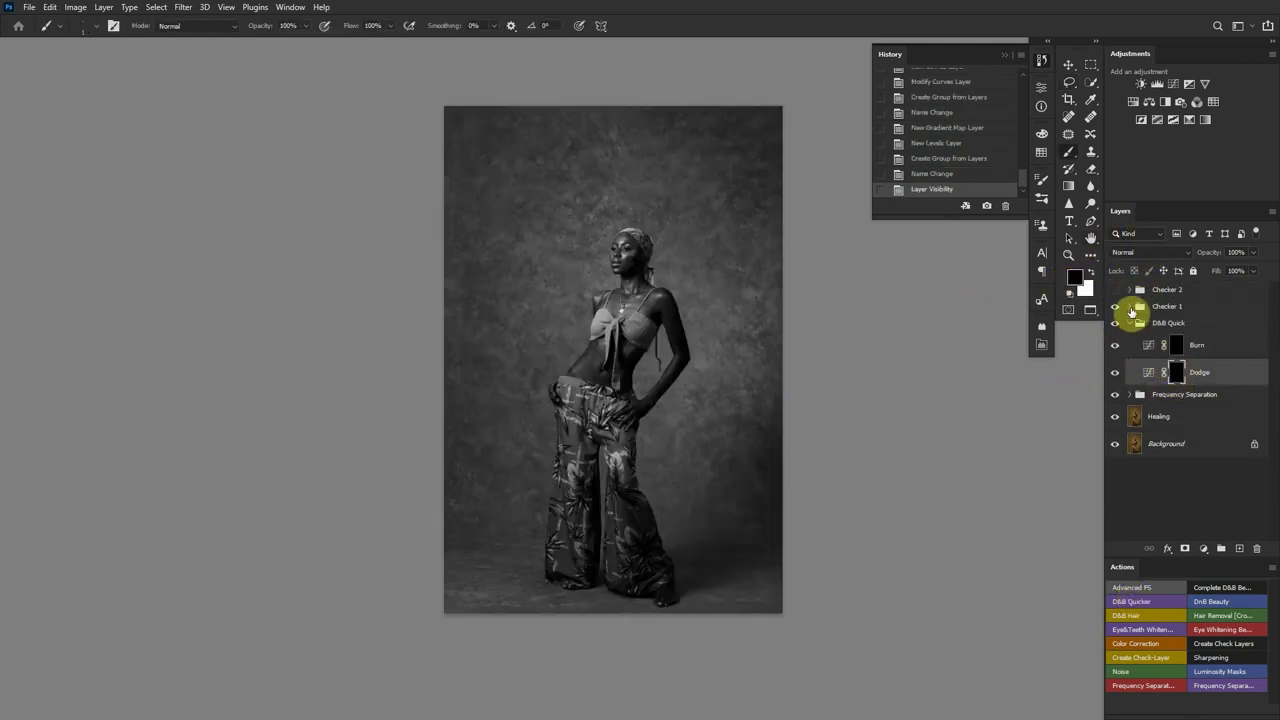
left_click(1115, 306)
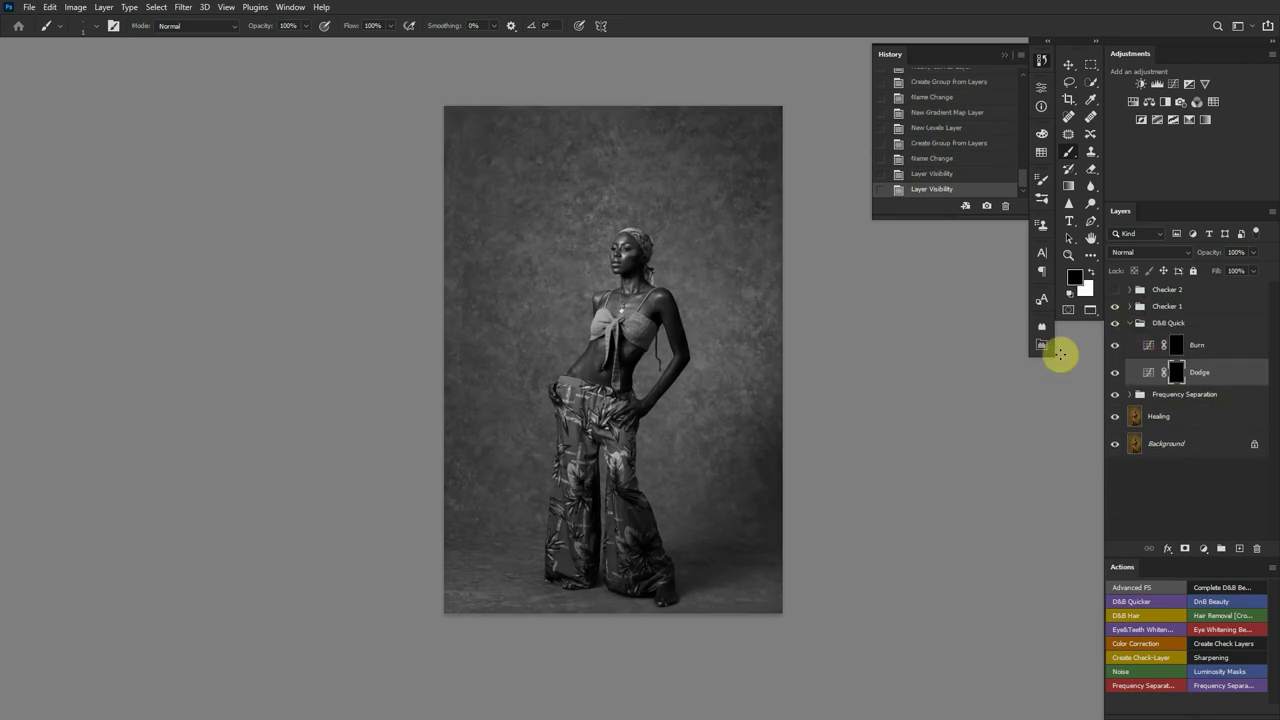
left_click(1170, 372)
Compare the Checker 1 and Checker 2 views, leaving the Checker 1 black-and-white view on
left_click(1115, 306)
left_click(1115, 290)
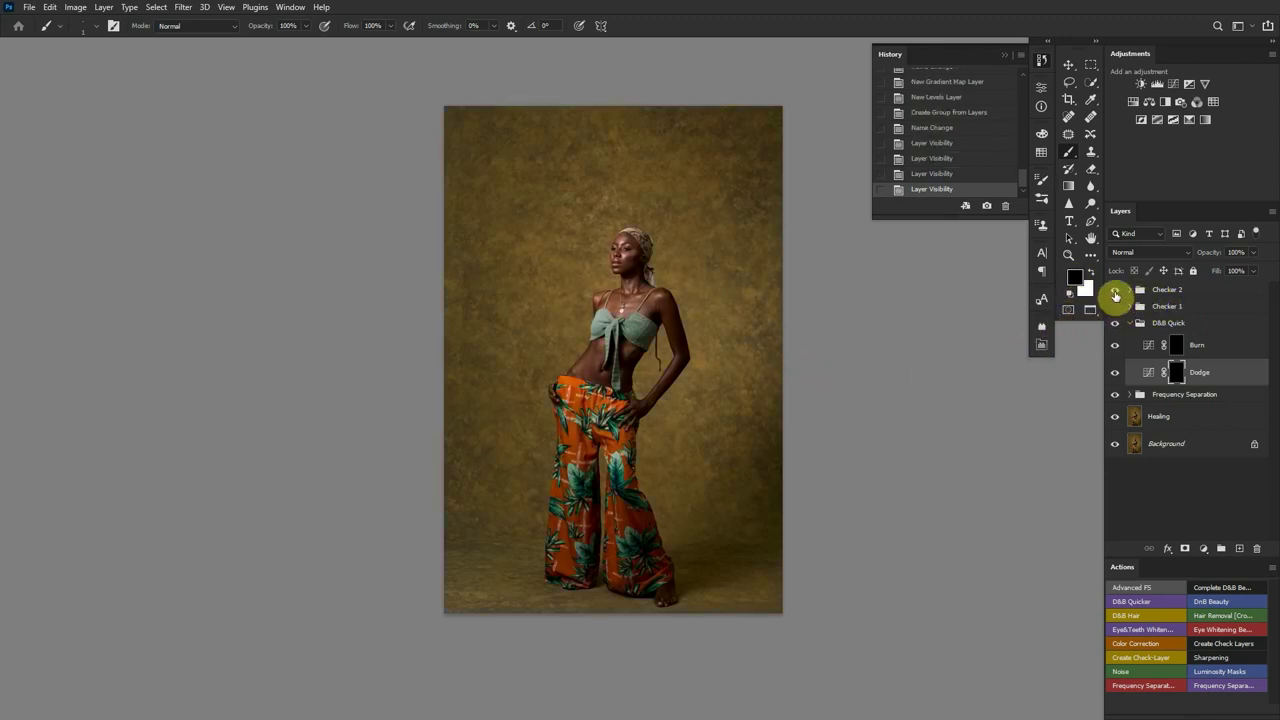
left_click(1115, 305)
left_click(1115, 290)
left_click(1116, 306)
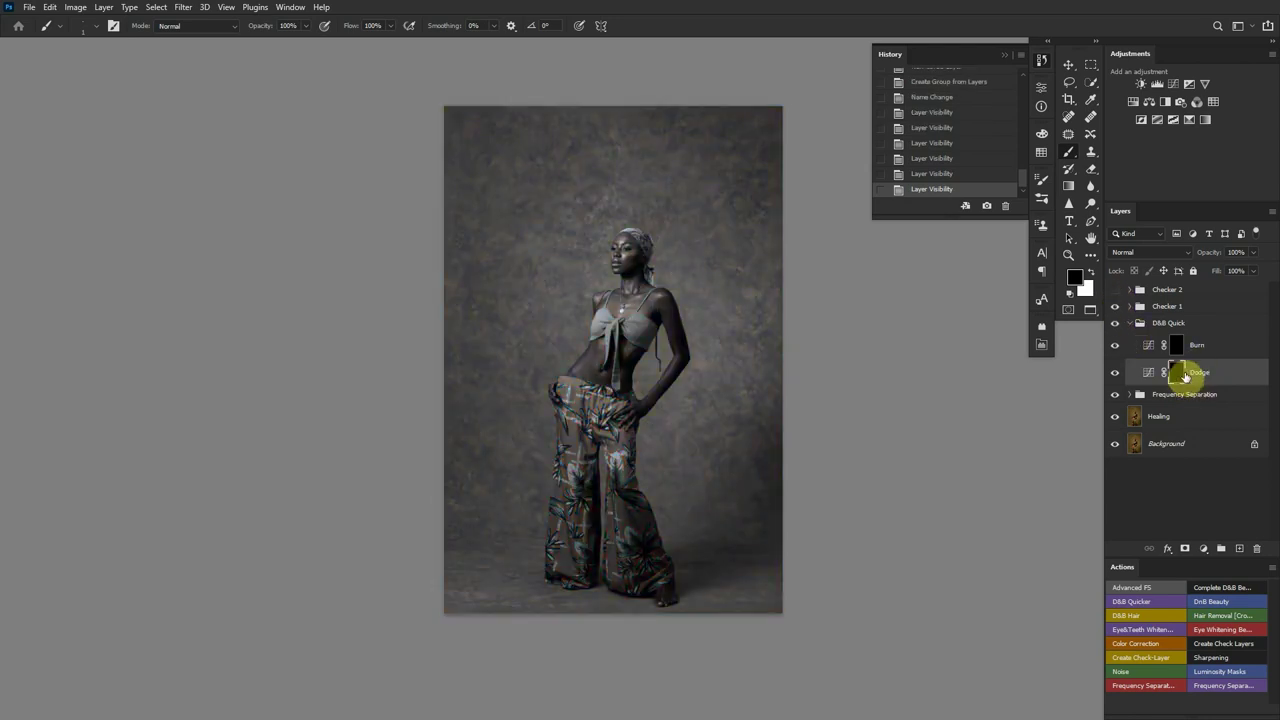
right_click(576, 328)
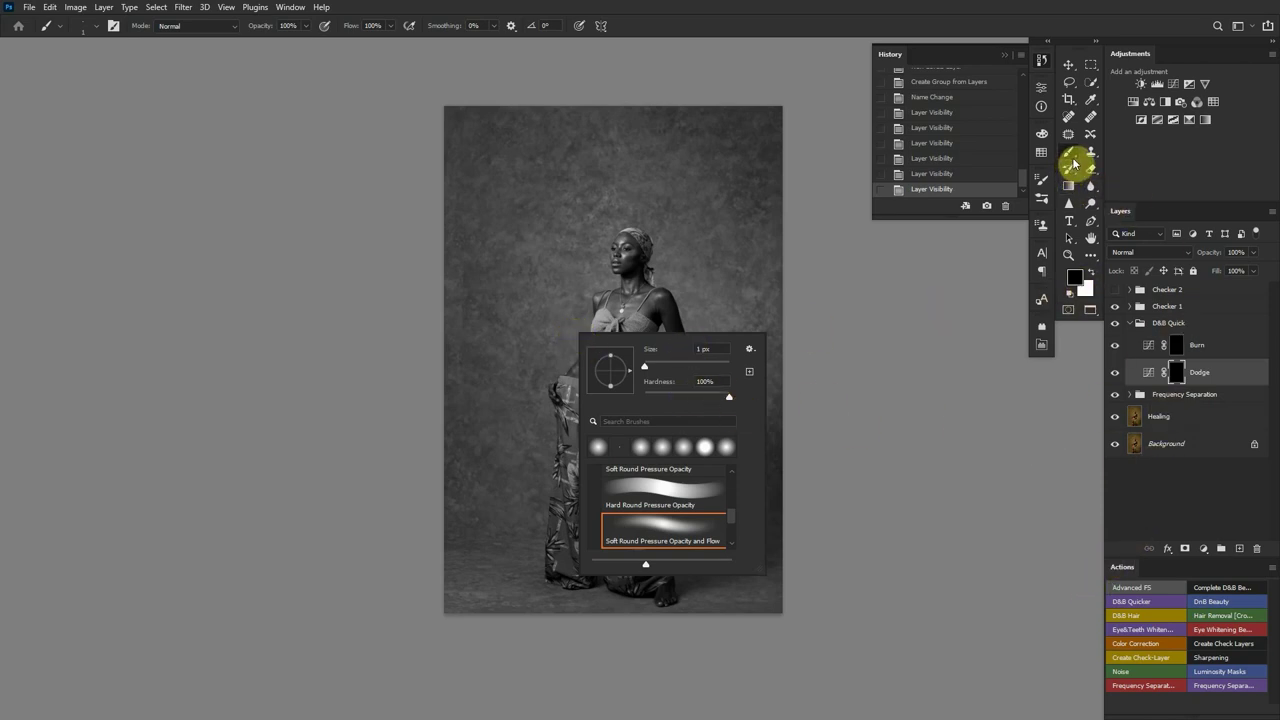
Set up a fully soft 0%-hardness brush at 2% flow with white as the paint colour
mouse_move(643, 383)
left_mouse_down()
mouse_move(666, 397)
mouse_move(505, 400)
left_mouse_up()
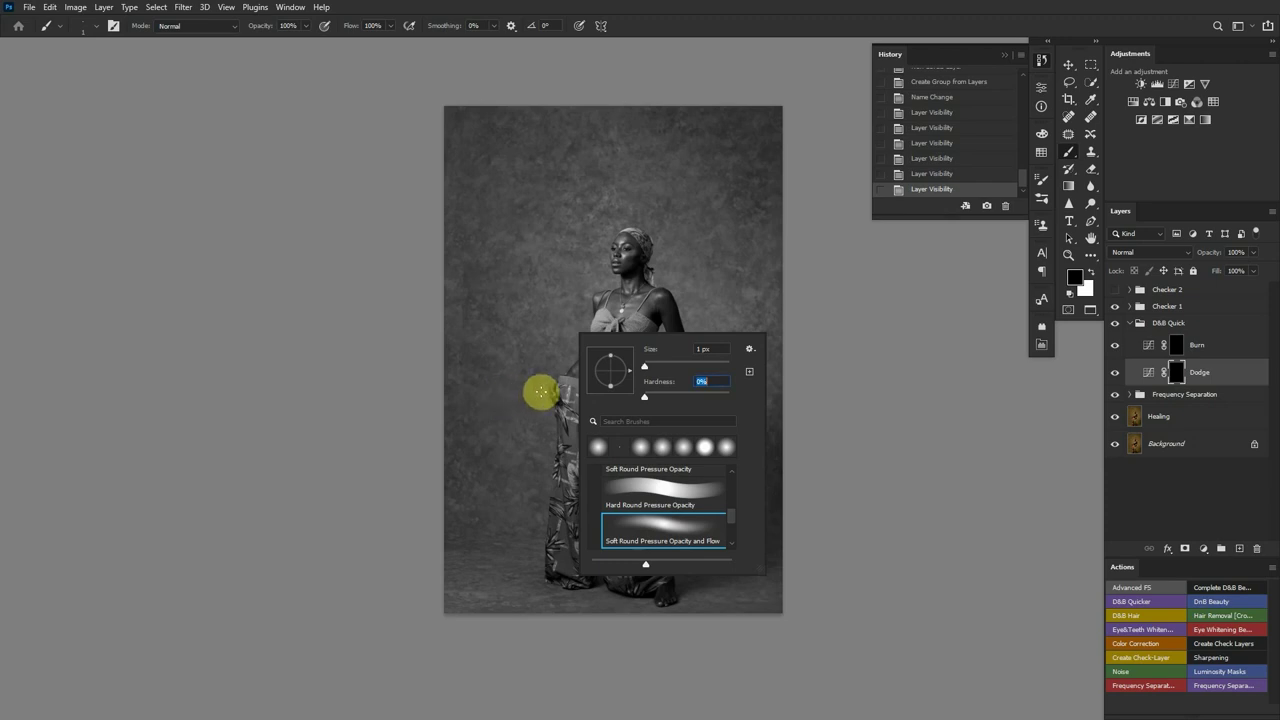
key("Return")
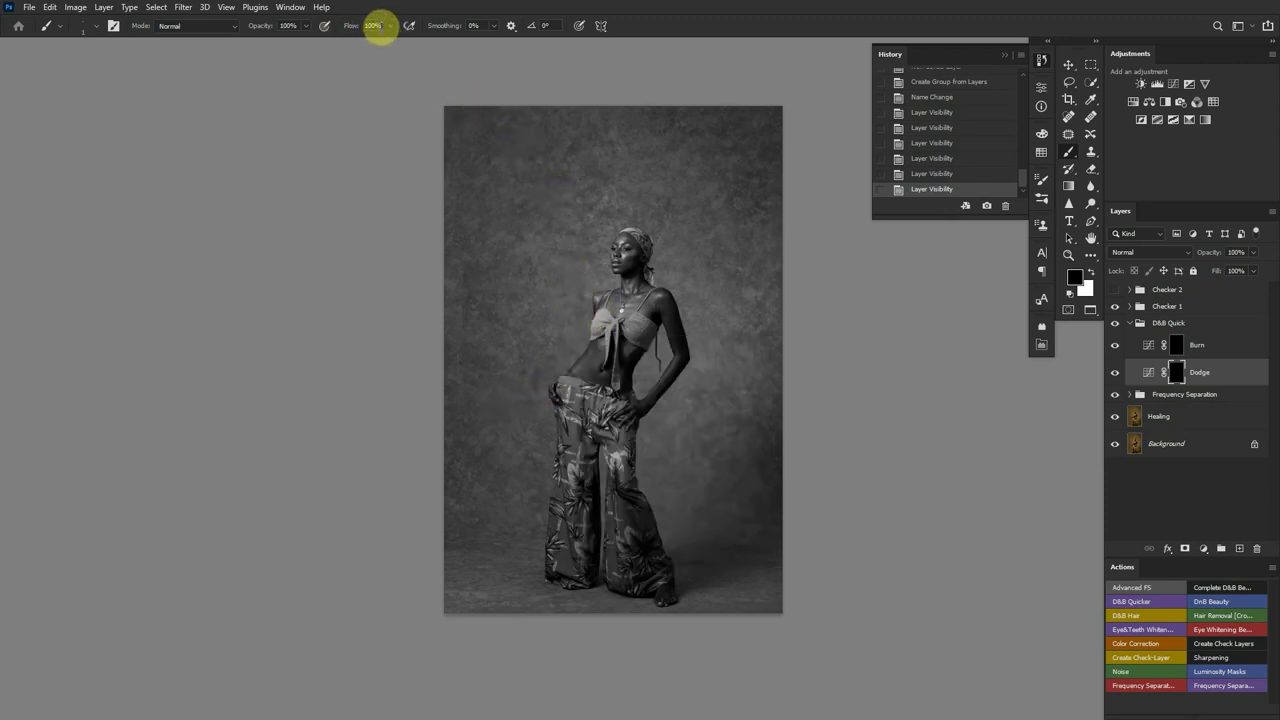
left_click(376, 25)
type("2")
key("Return")
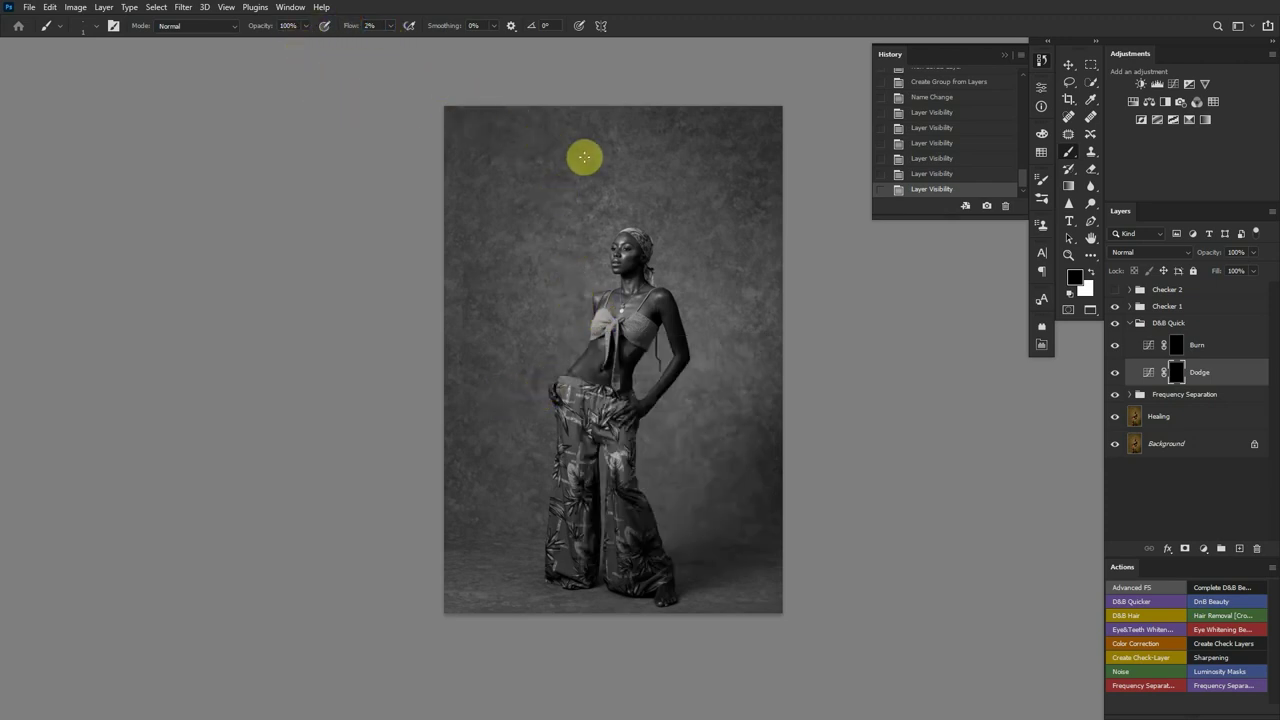
scroll(677, 300, "up", 2)
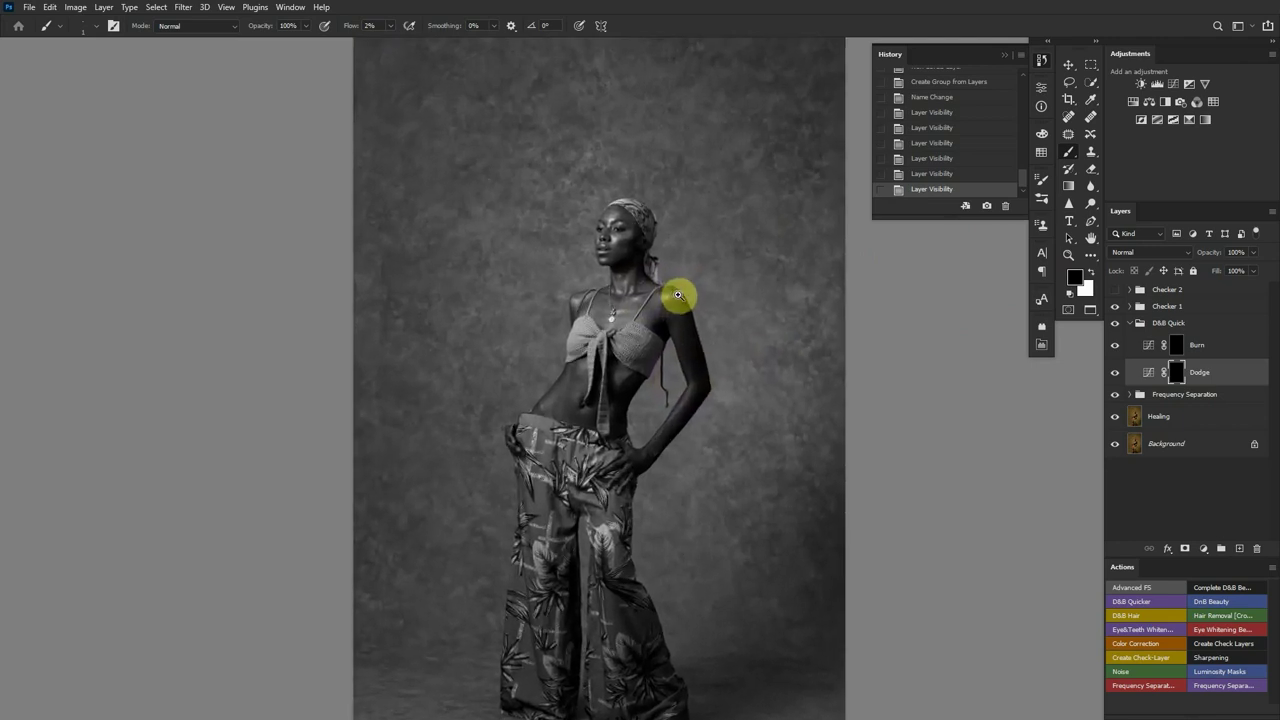
left_click(1090, 270)
Lighten the forehead toward the temple with soft strokes on the Dodge layer
left_click(1005, 55)
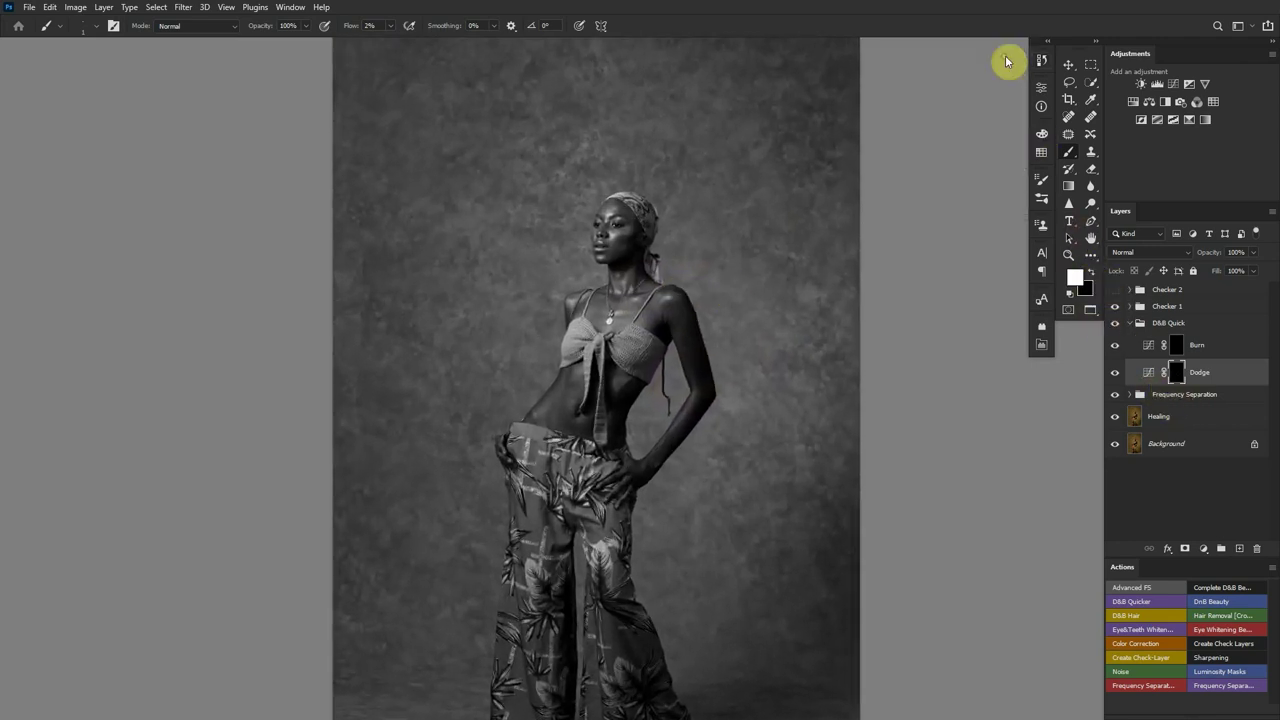
scroll(640, 238, "up", 2)
scroll(657, 245, "up", 3)
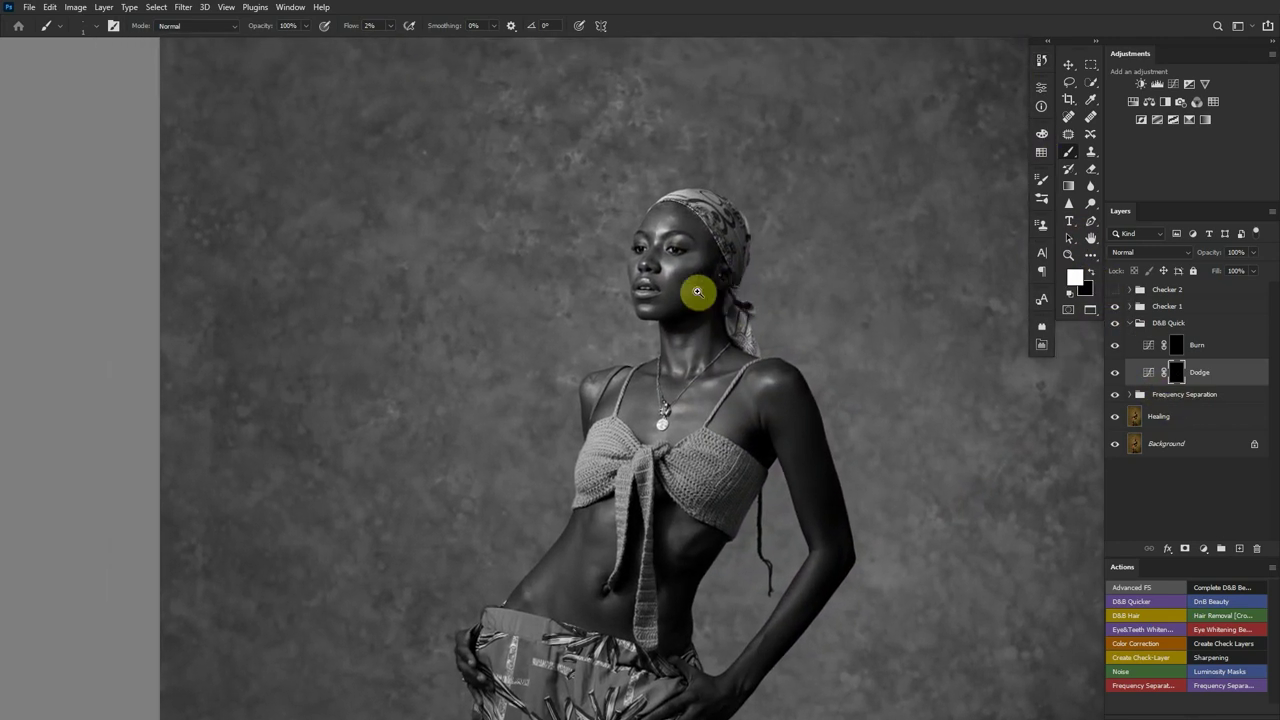
left_click_drag(709, 294, 737, 363)
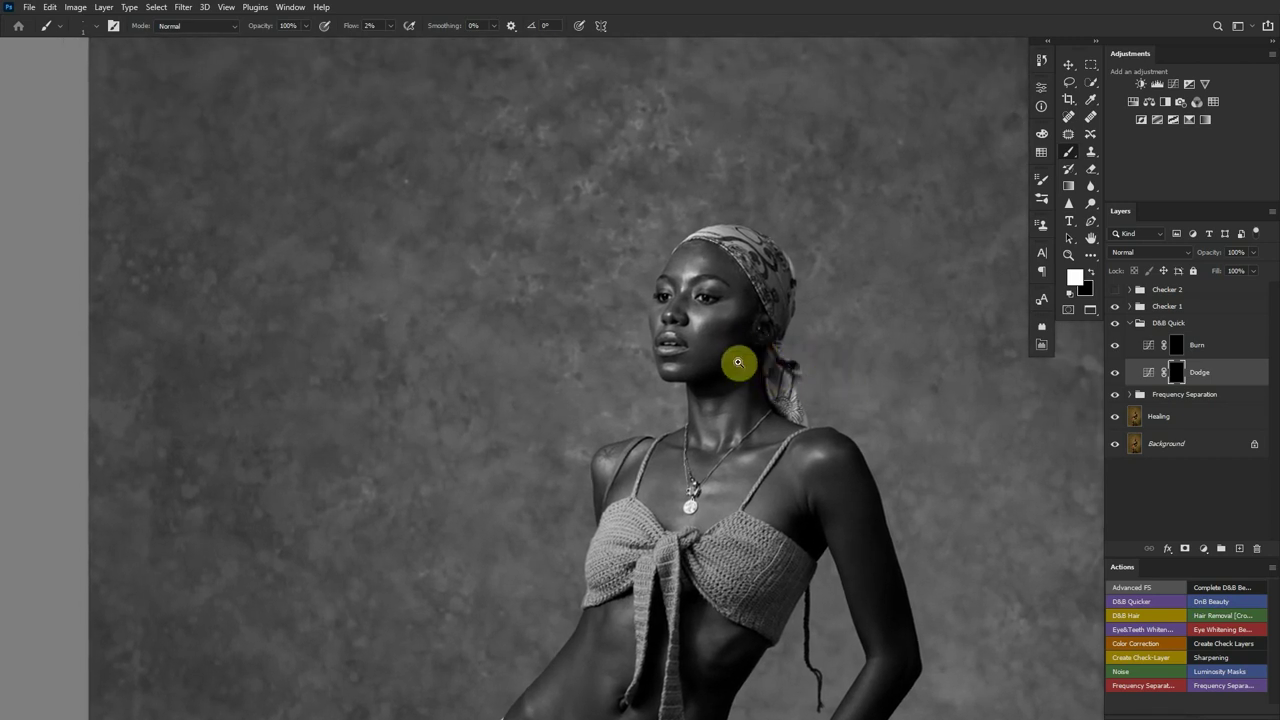
scroll(741, 345, "up", 2)
scroll(738, 341, "up", 3)
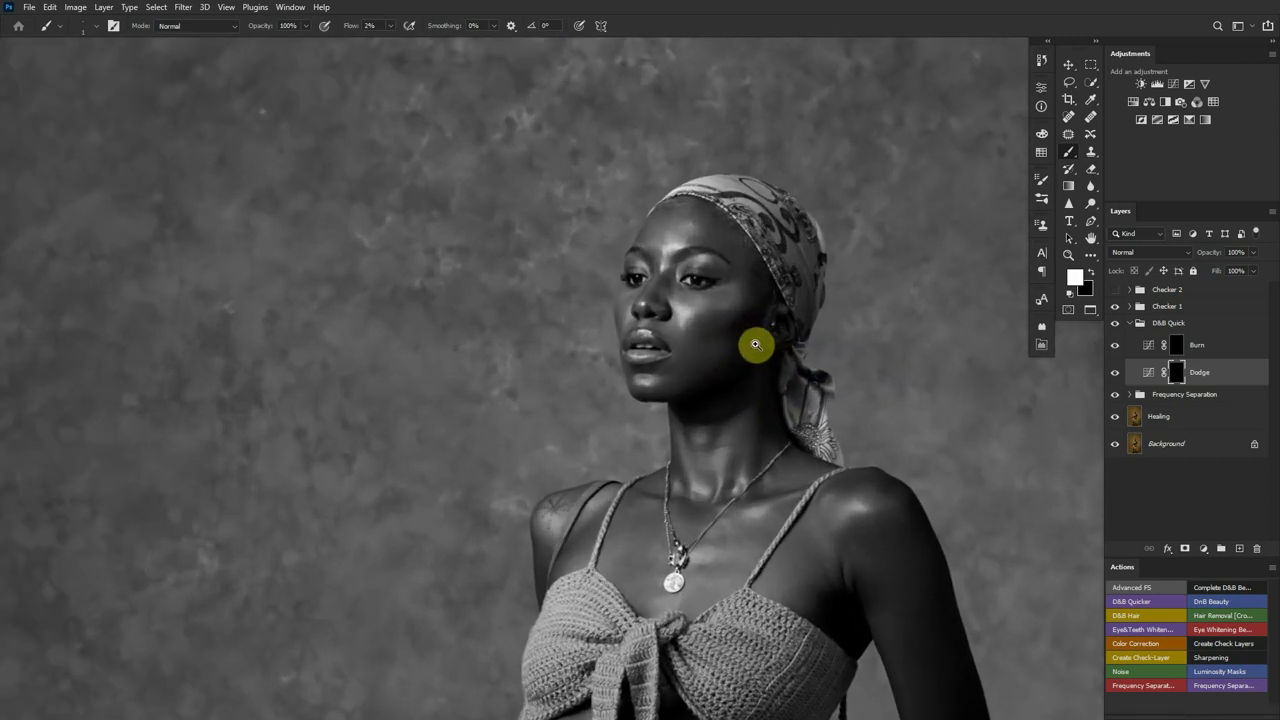
scroll(748, 344, "down", 1)
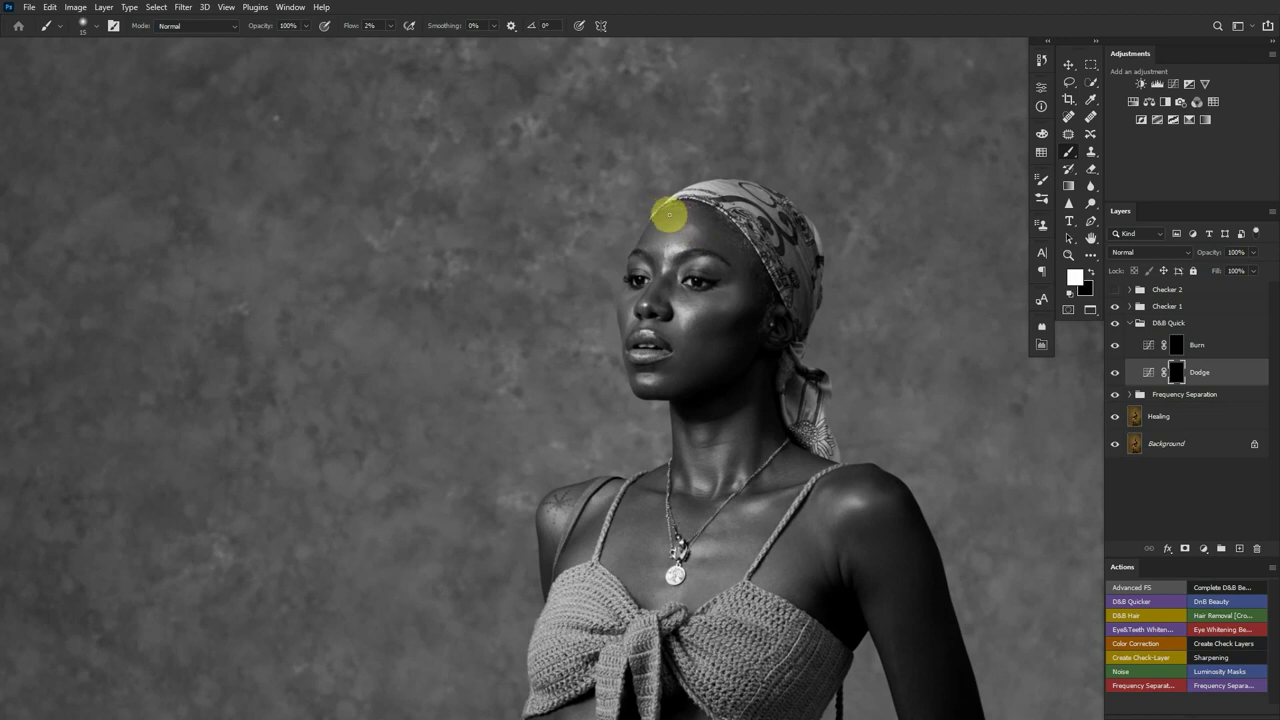
left_click_drag(676, 213, 705, 213)
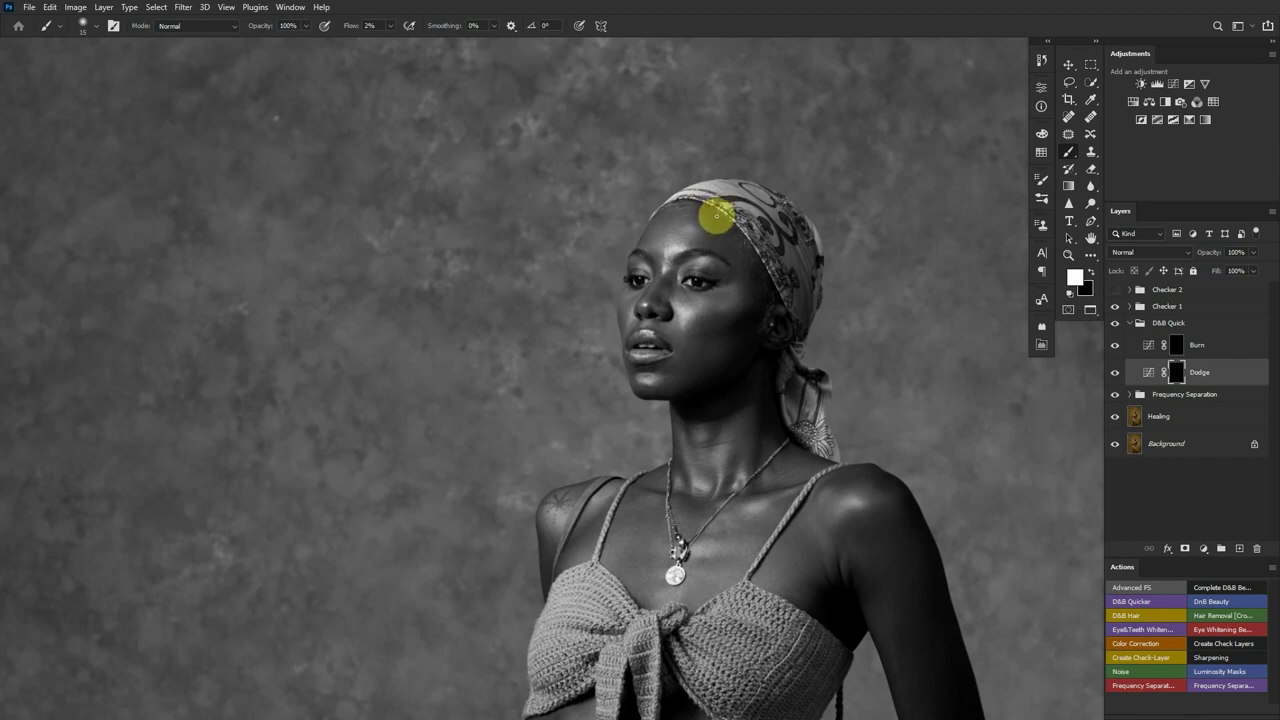
left_click_drag(695, 207, 627, 246)
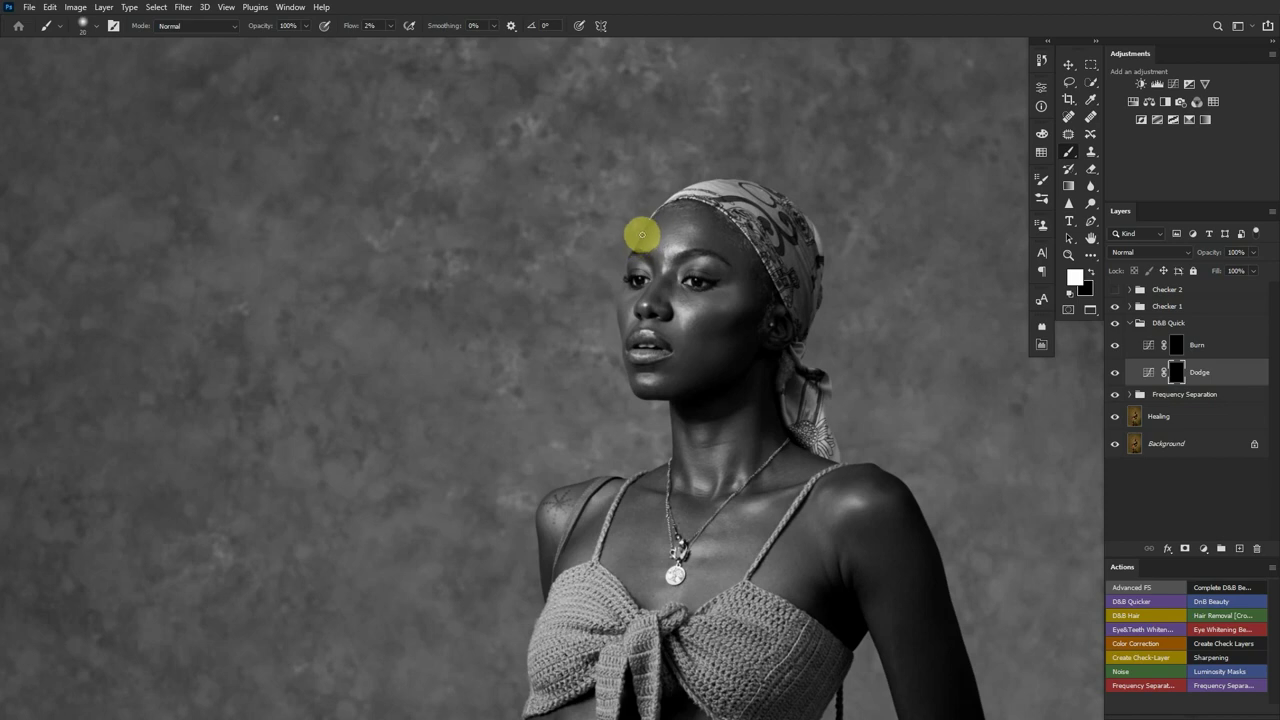
mouse_move(639, 244)
left_mouse_down()
mouse_move(671, 212)
mouse_move(707, 225)
left_mouse_up()
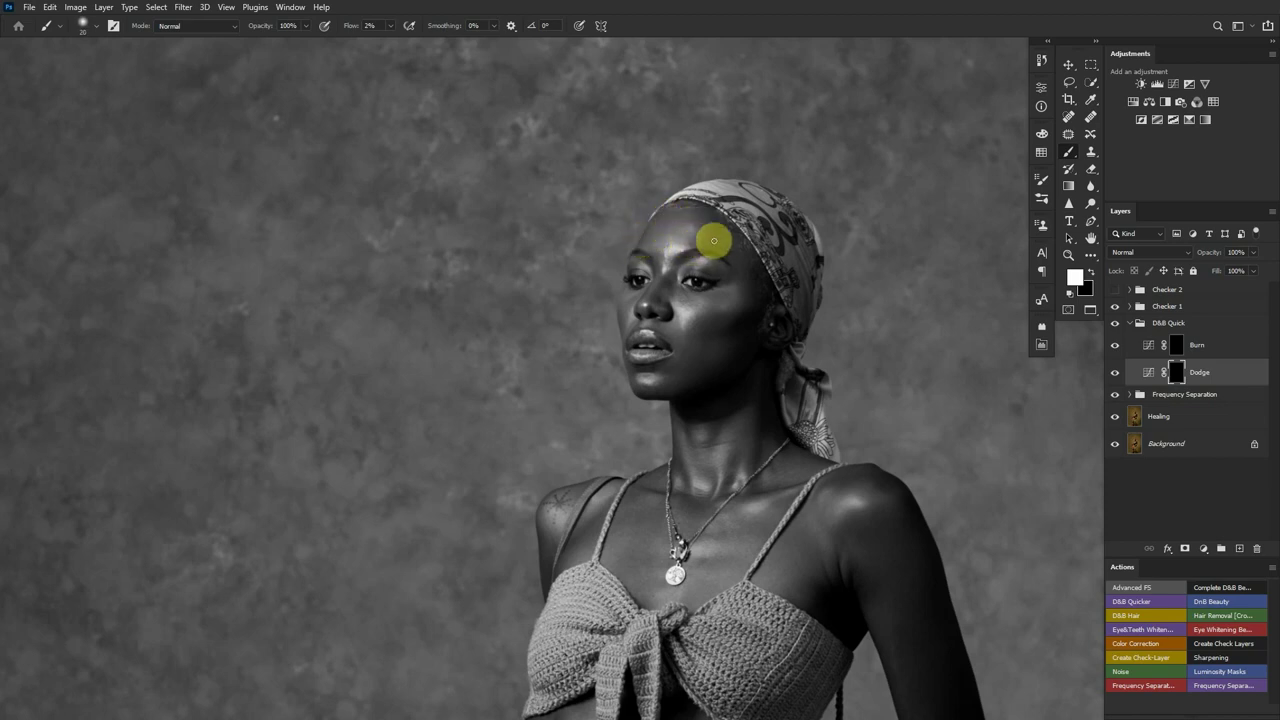
Check the dodging in colour by toggling Checker 1, then target the Burn layer
left_click(1115, 310)
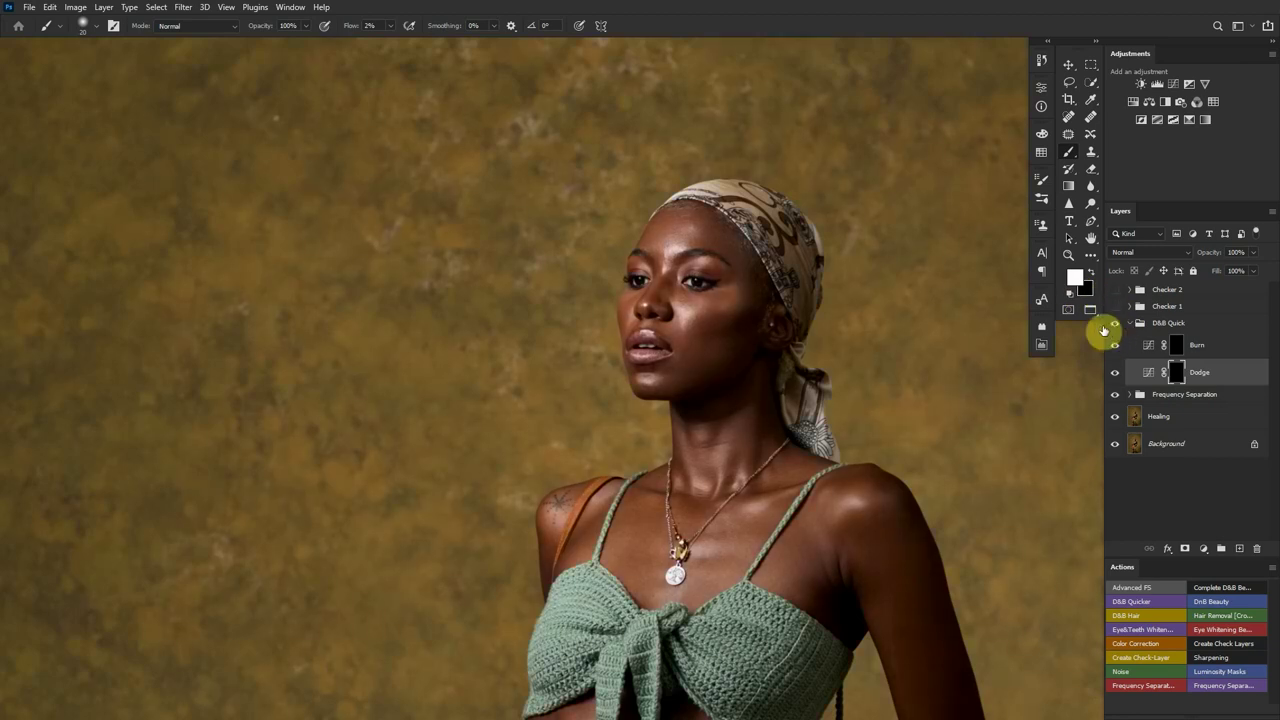
left_click(1115, 307)
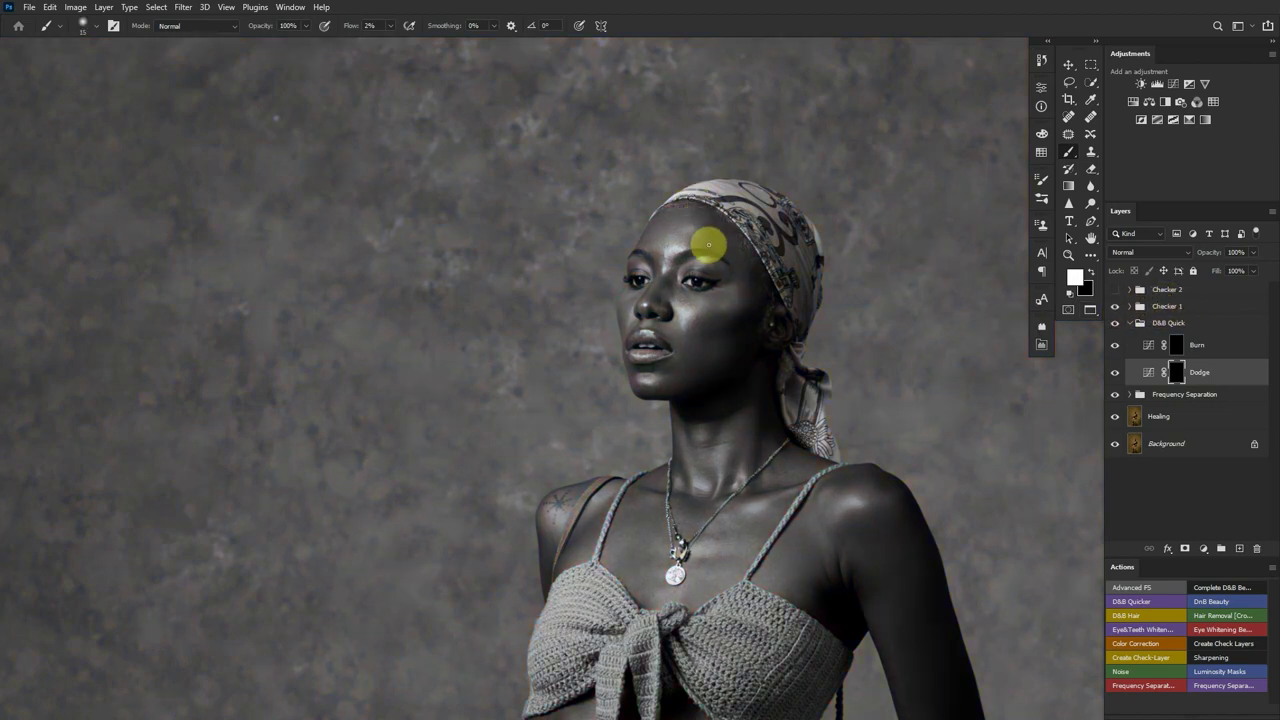
left_click(1190, 345)
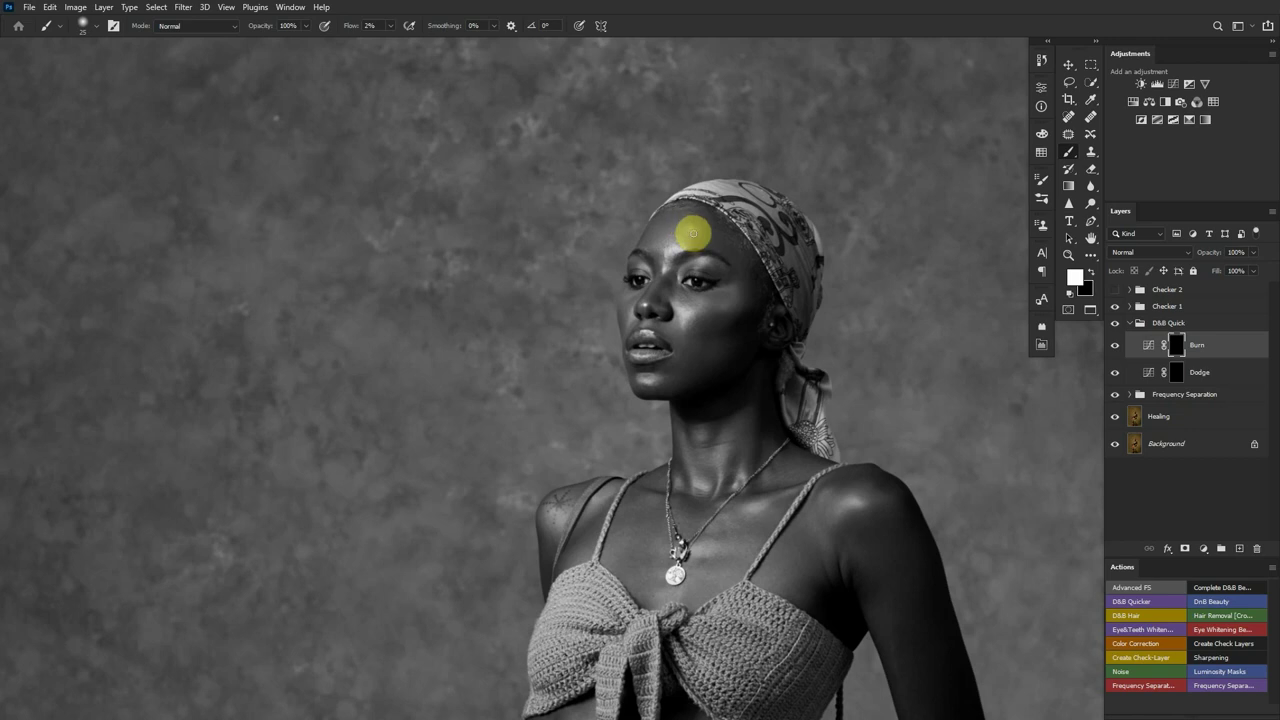
scroll(692, 233, "up", 2)
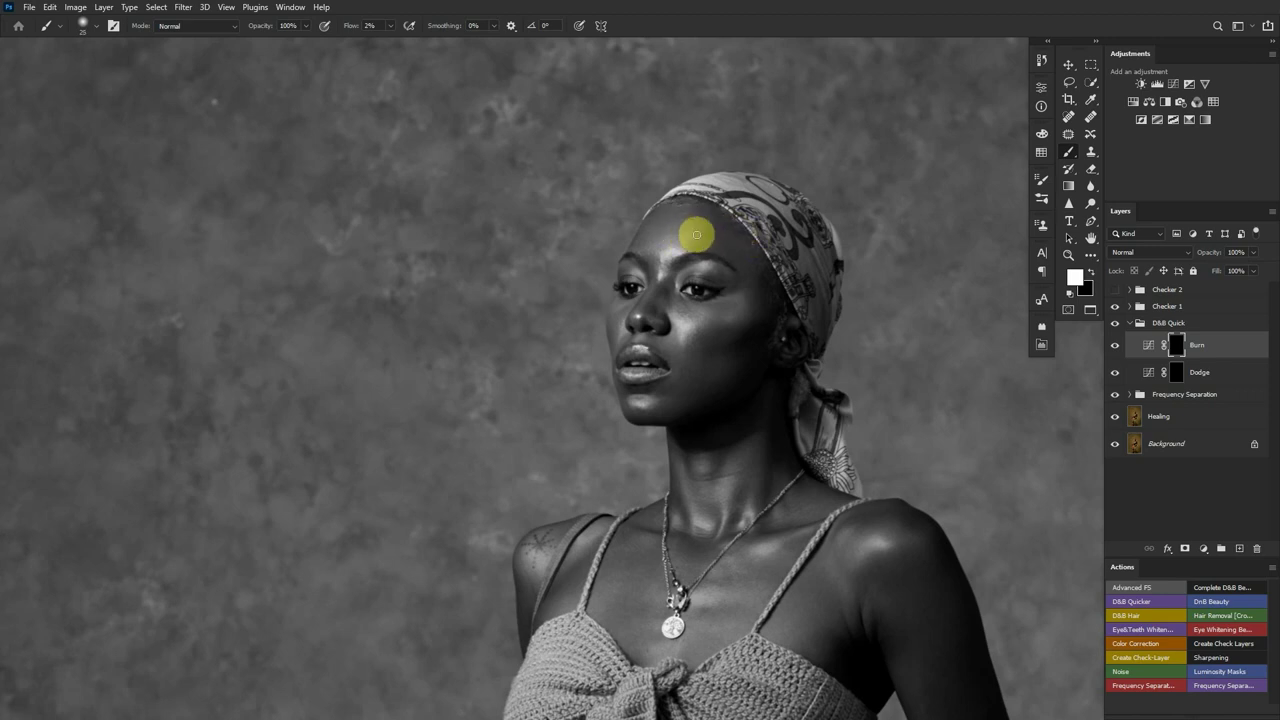
scroll(792, 297, "down", 3)
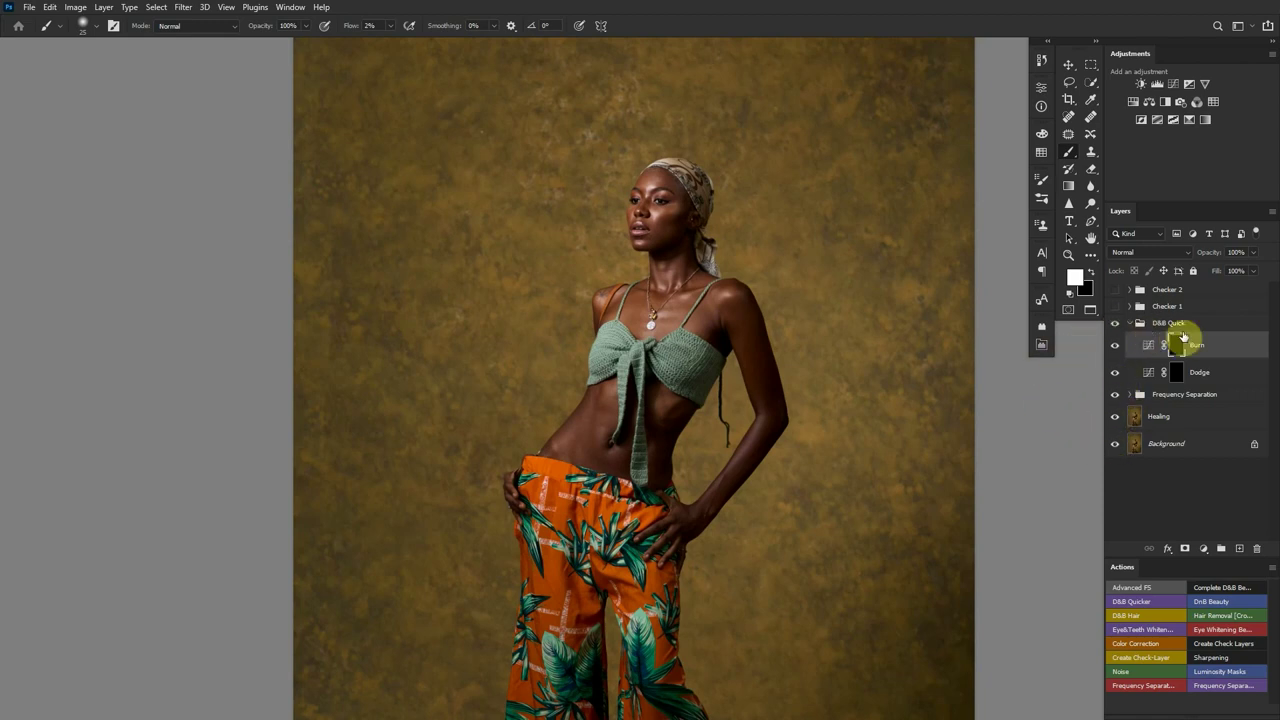
Lighten the forehead, brow, cheek, lips and nose with soft strokes on the Dodge layer
left_click(1180, 372)
scroll(715, 220, "up", 2)
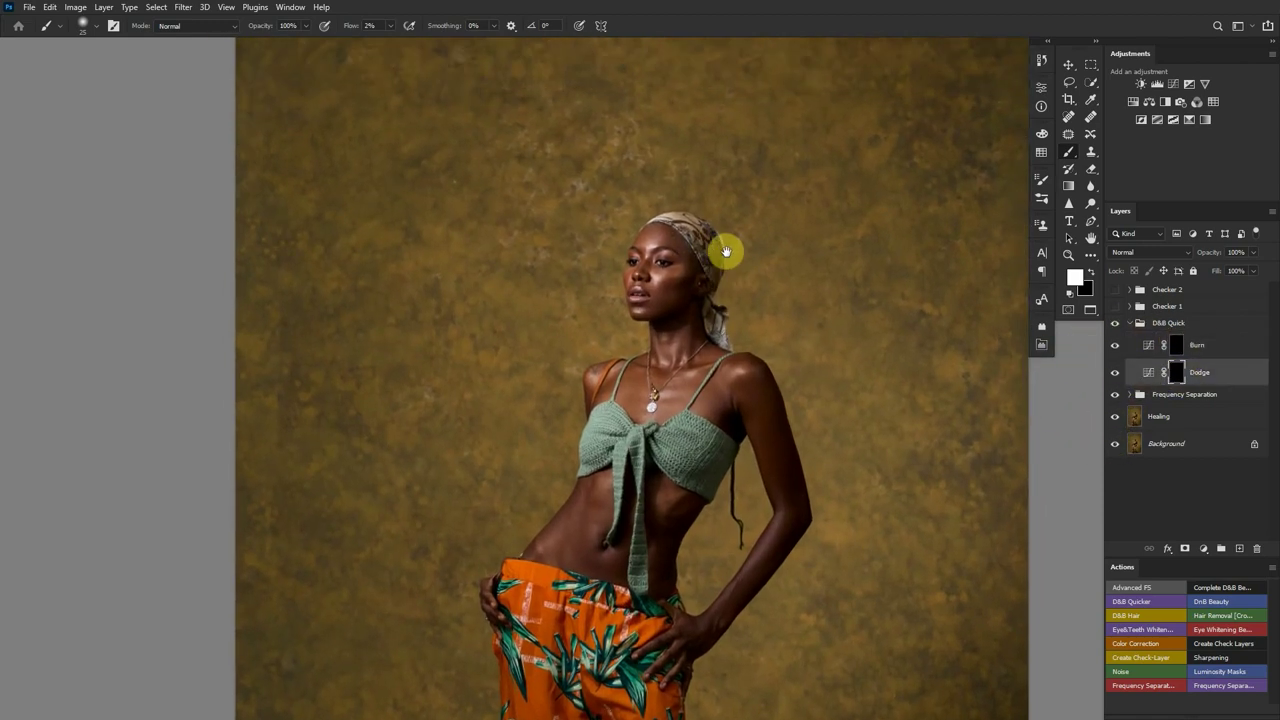
scroll(726, 250, "up", 3)
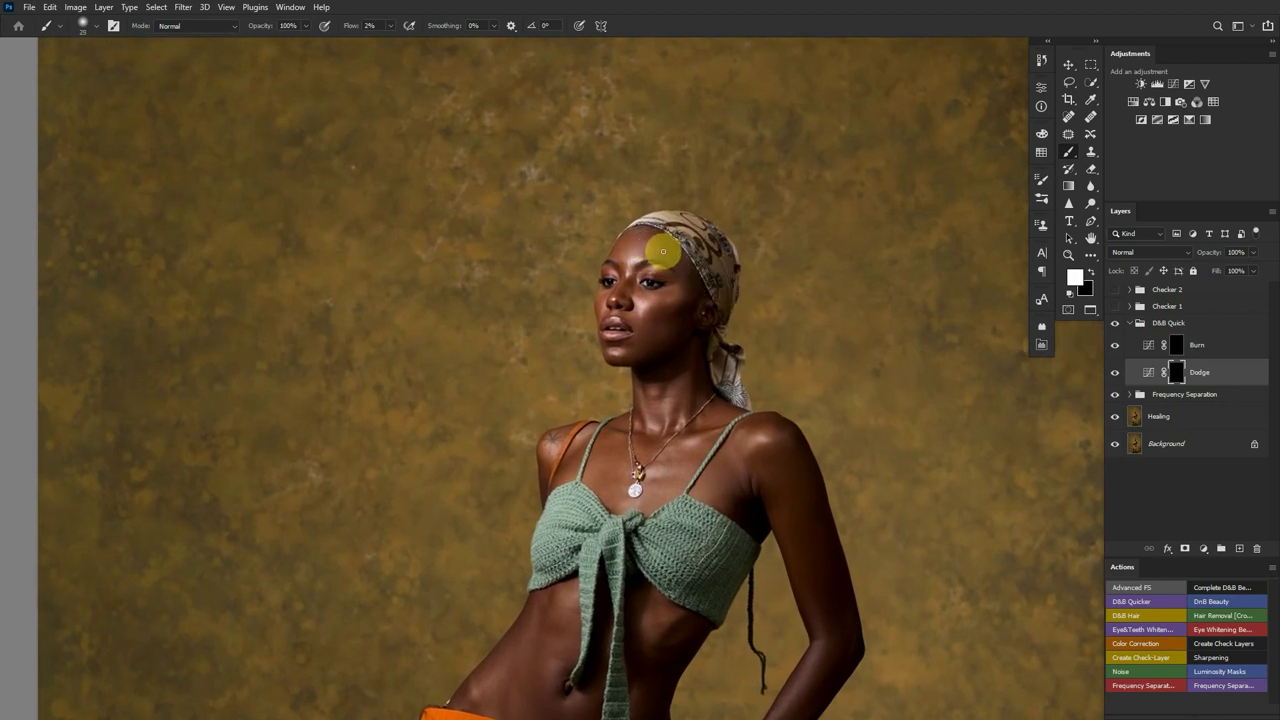
mouse_move(660, 240)
left_mouse_down()
mouse_move(663, 251)
mouse_move(635, 244)
mouse_move(703, 317)
mouse_move(649, 306)
left_mouse_up()
scroll(649, 306, "up", 2)
scroll(751, 315, "up", 2)
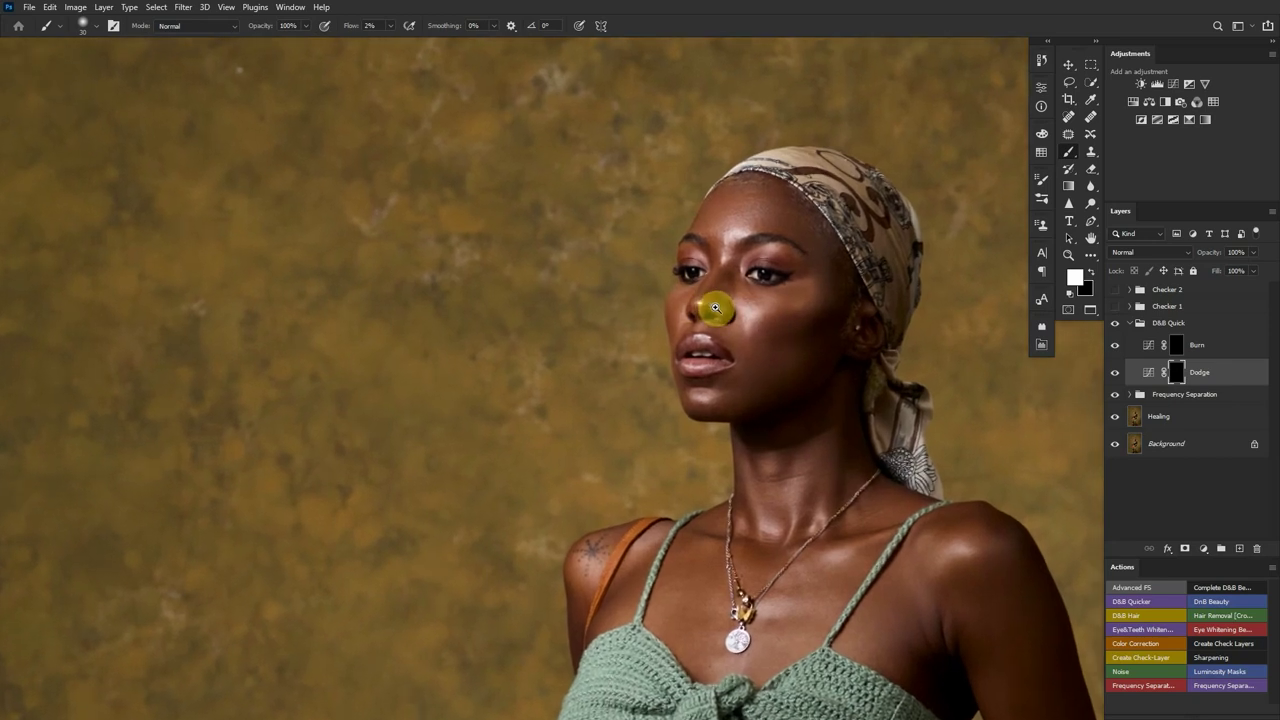
mouse_move(731, 345)
left_mouse_down()
mouse_move(729, 320)
mouse_move(763, 337)
mouse_move(757, 371)
left_mouse_up()
mouse_move(787, 232)
left_mouse_down()
mouse_move(820, 337)
mouse_move(666, 314)
mouse_move(694, 298)
mouse_move(666, 323)
mouse_move(696, 300)
left_mouse_up()
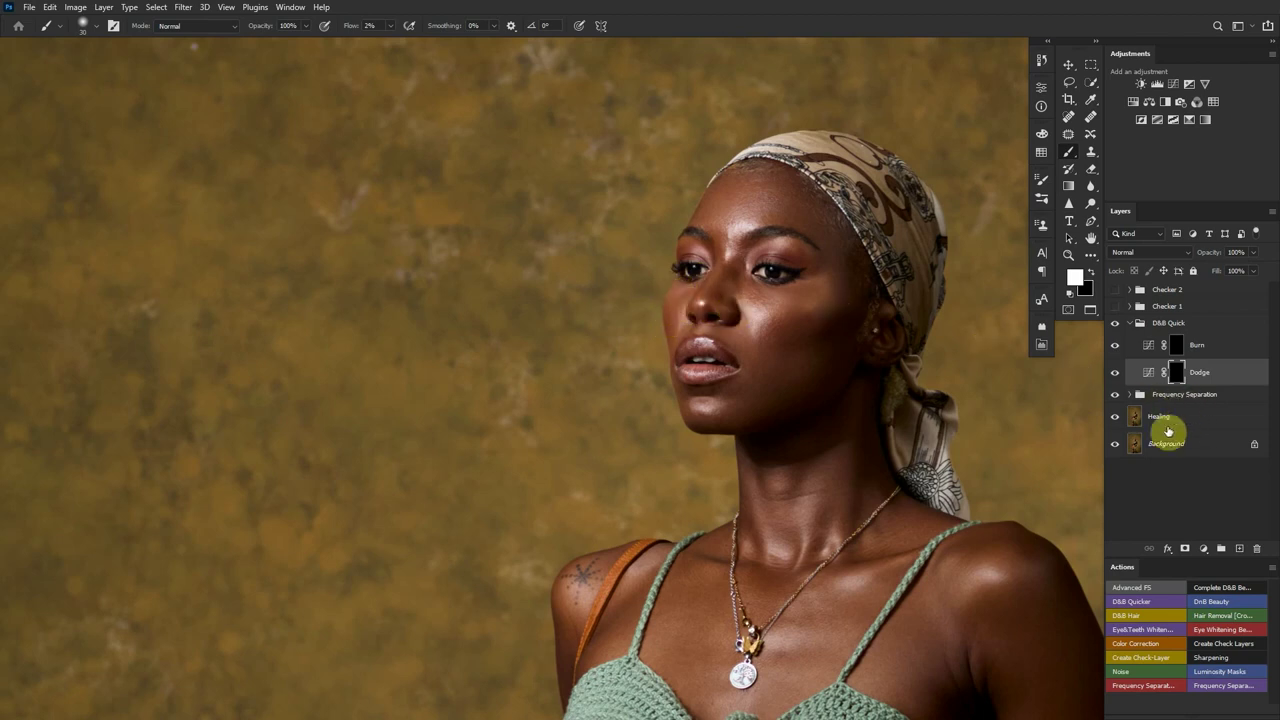
Toggle D&B Quick to compare before and after, then turn the Checker 1 view back on
left_click(1174, 347)
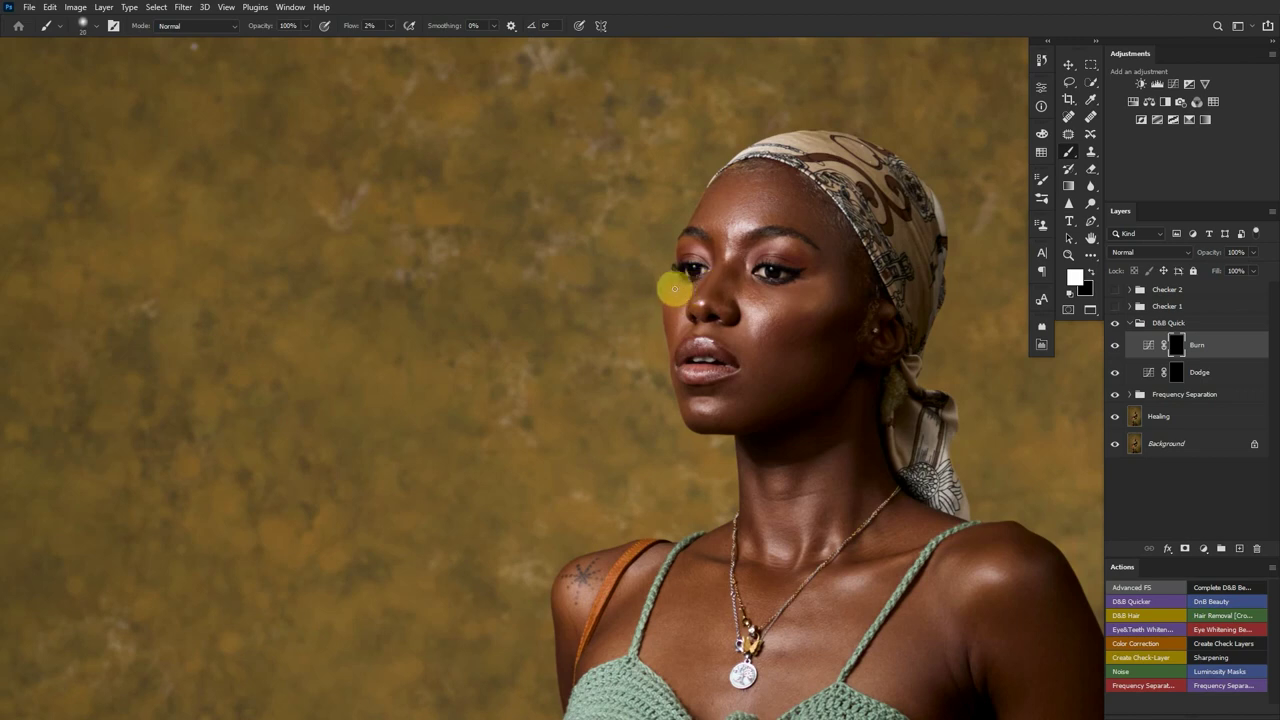
left_click(1177, 373)
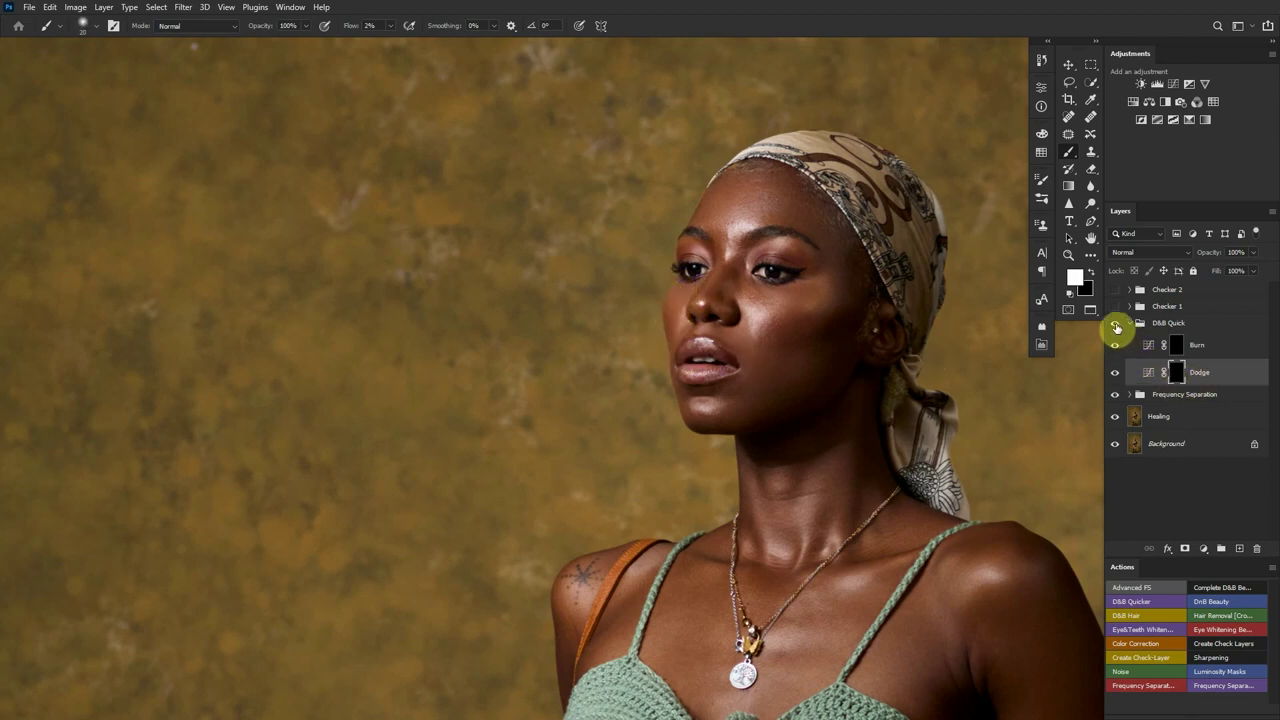
left_click(1116, 330)
scroll(790, 365, "down", 3)
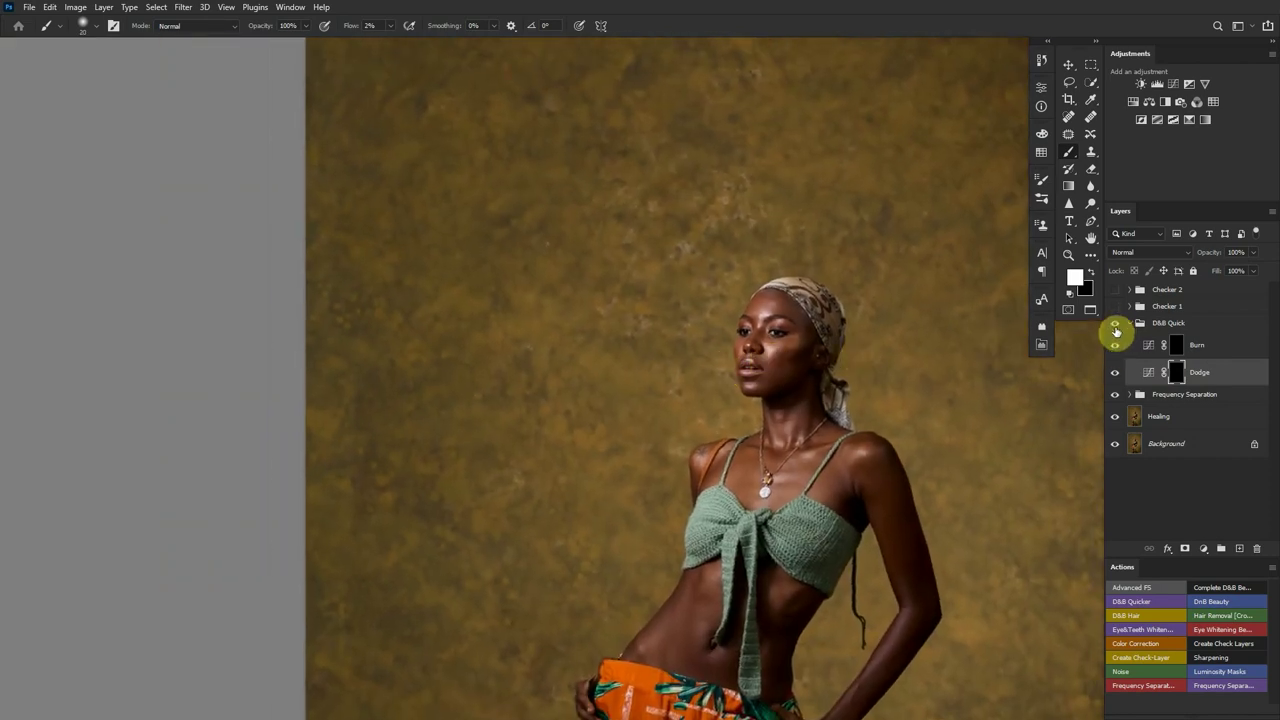
scroll(774, 386, "up", 5)
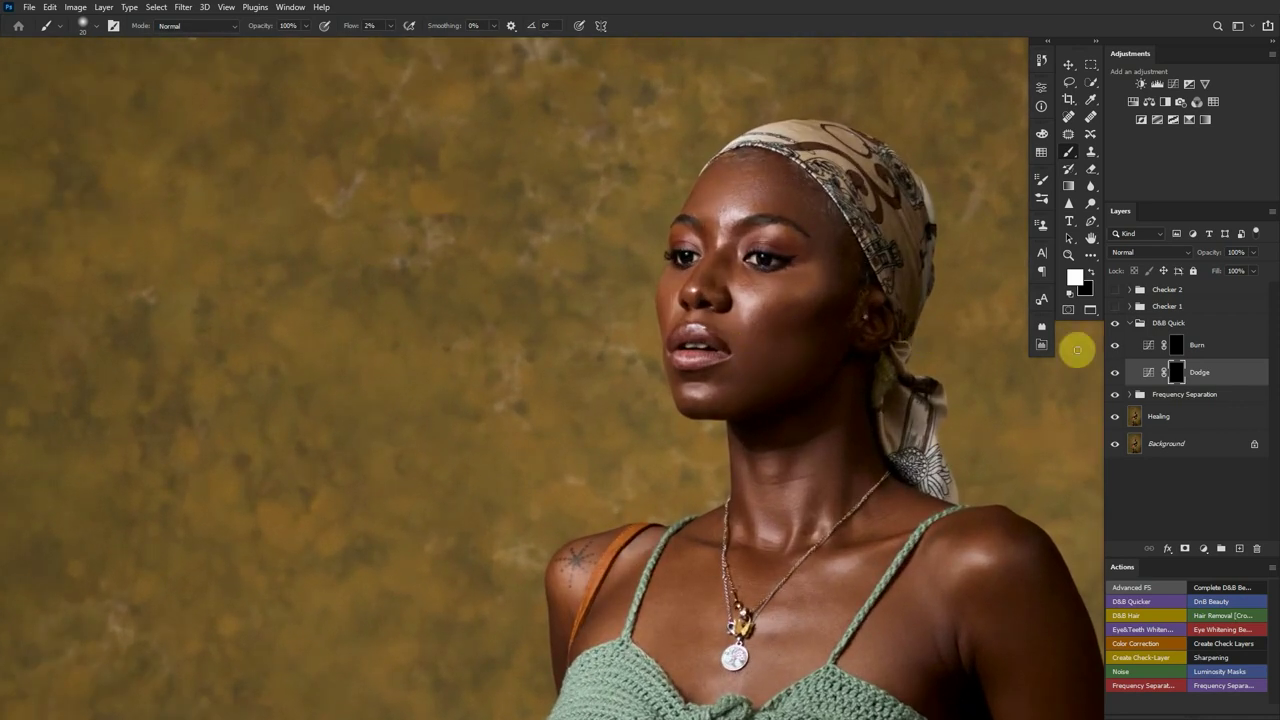
left_click(1177, 348)
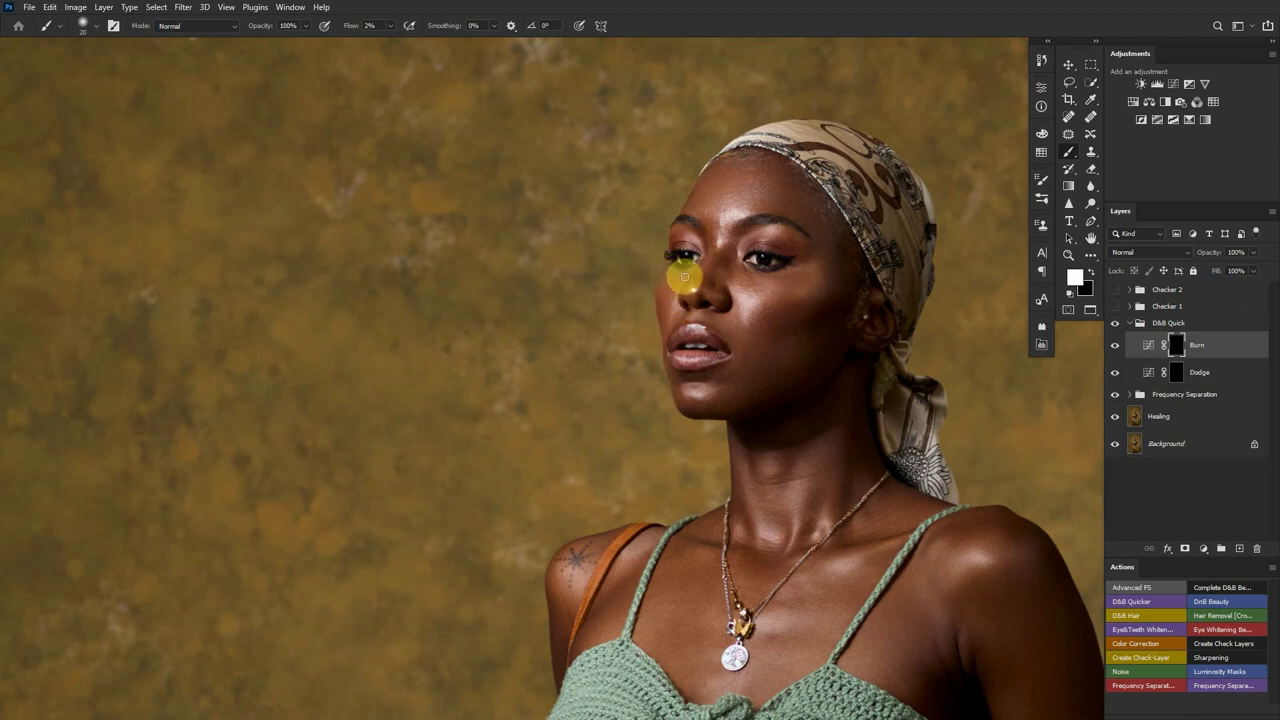
left_click(1176, 373)
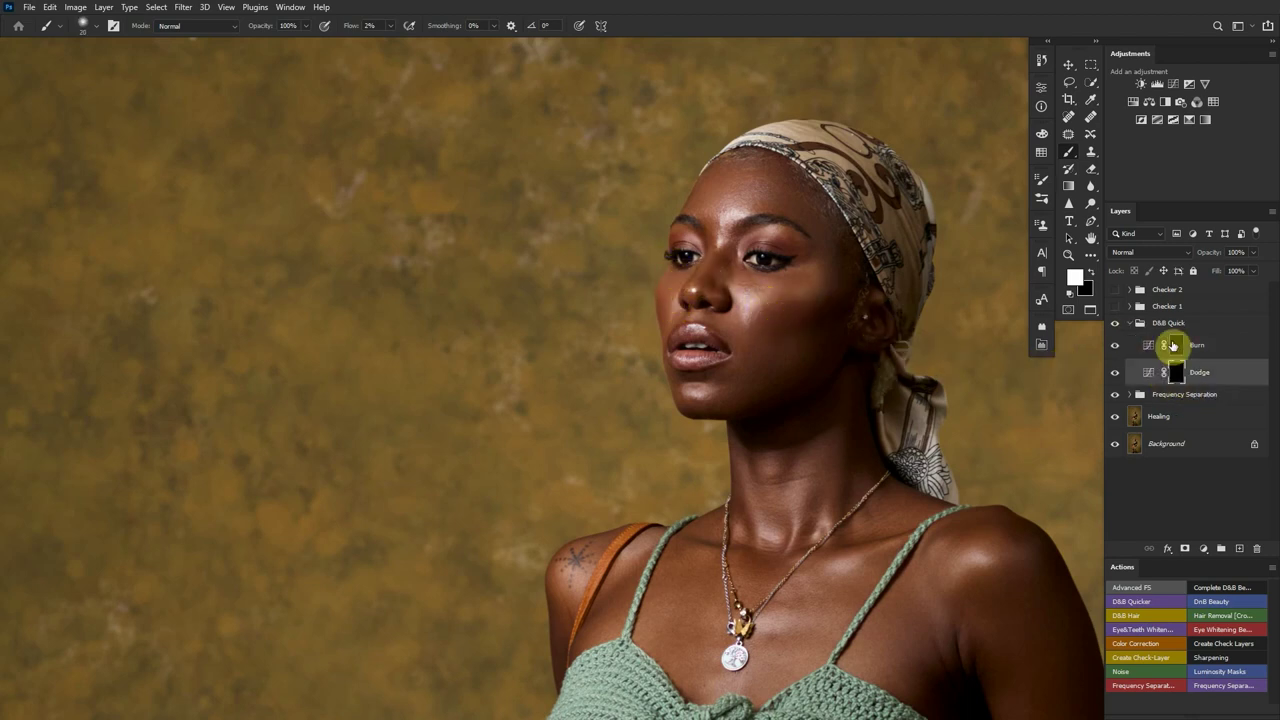
left_click(1115, 306)
scroll(654, 314, "down", 5)
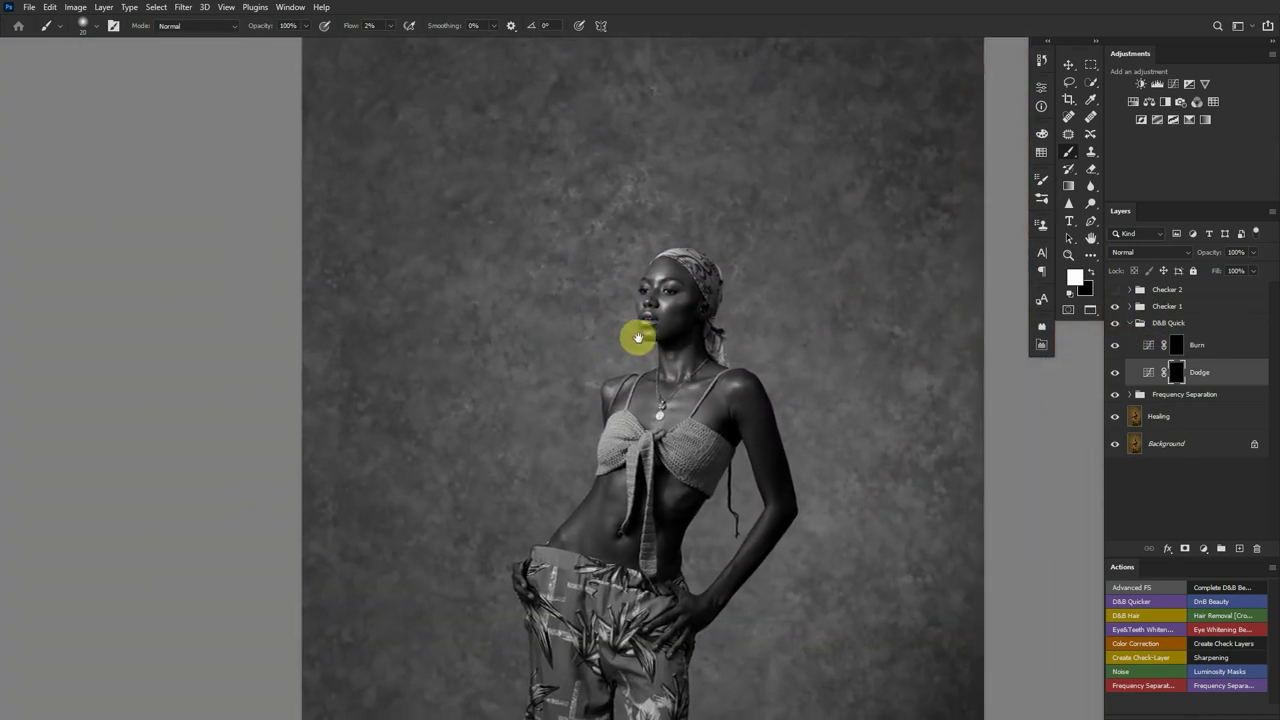
Add soft 2%-flow burn and dodge touches to the cheek, alternating the Burn and Dodge layers
scroll(638, 338, "up", 5)
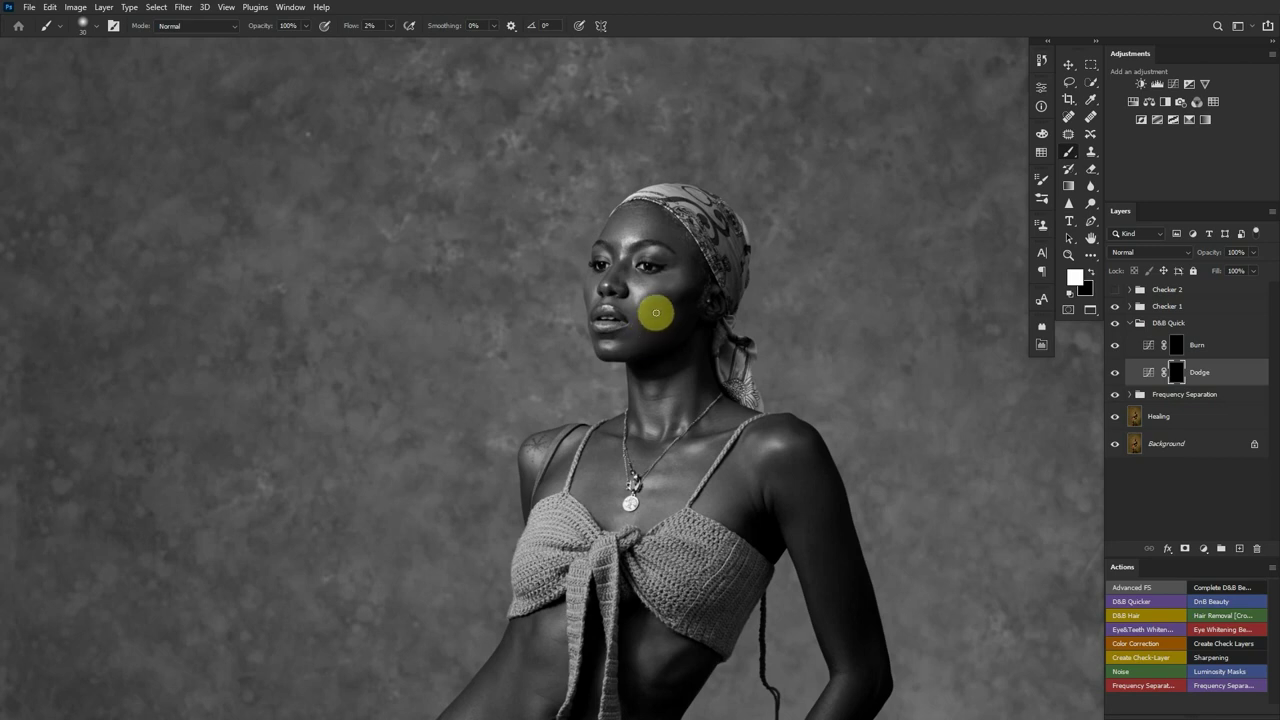
left_click(1181, 350)
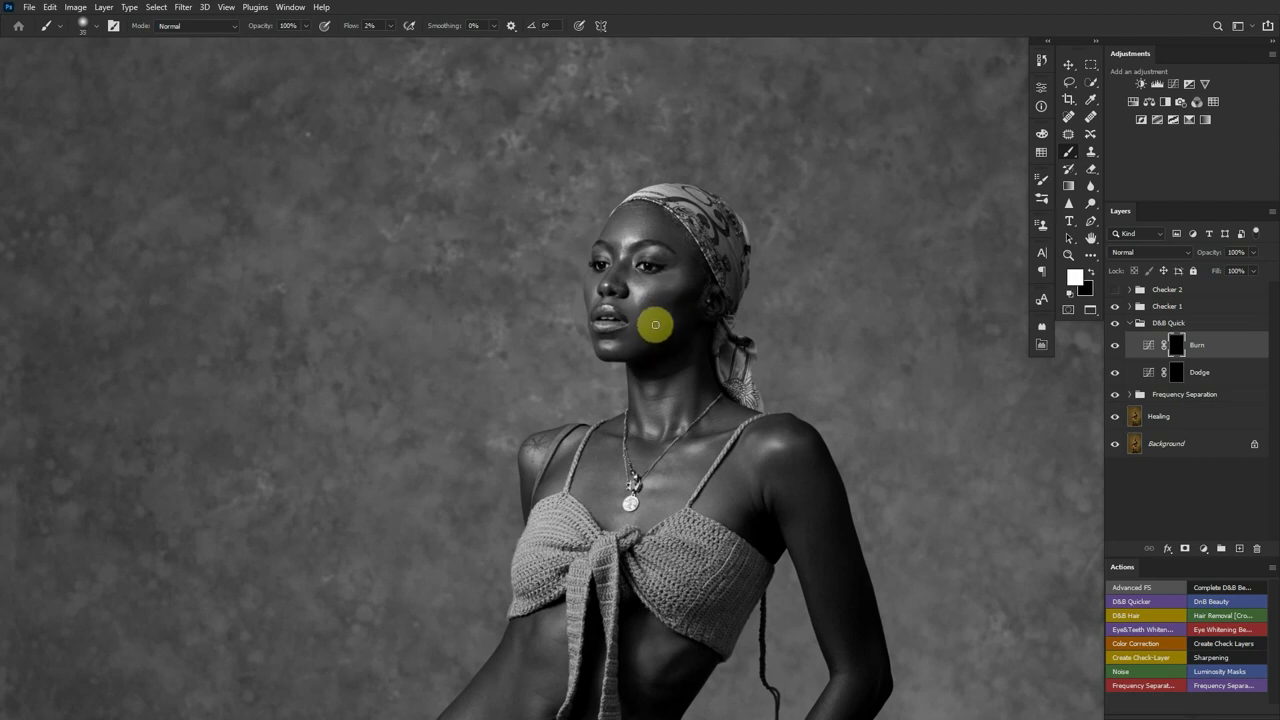
left_click(1178, 372)
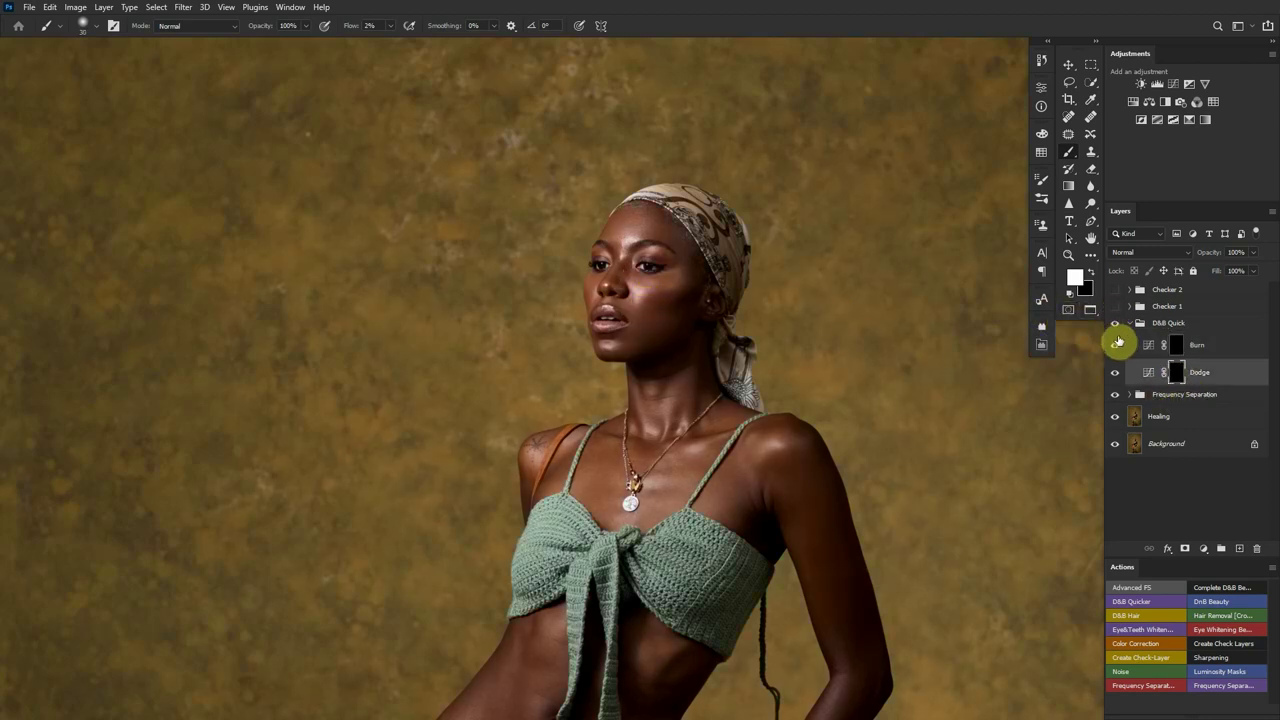
Toggle the D&B Quick group off and on to compare the retouching
left_click(1115, 325)
left_click(1115, 325)
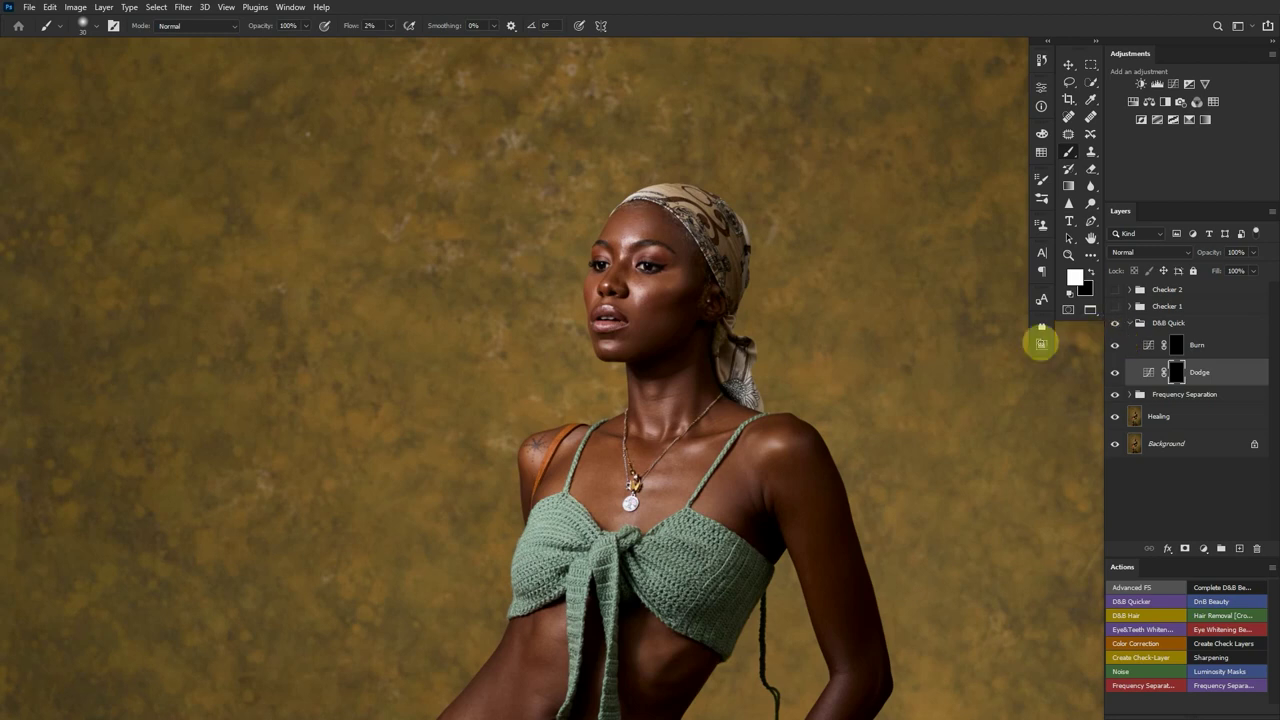
scroll(683, 366, "down", 3)
scroll(679, 362, "up", 3)
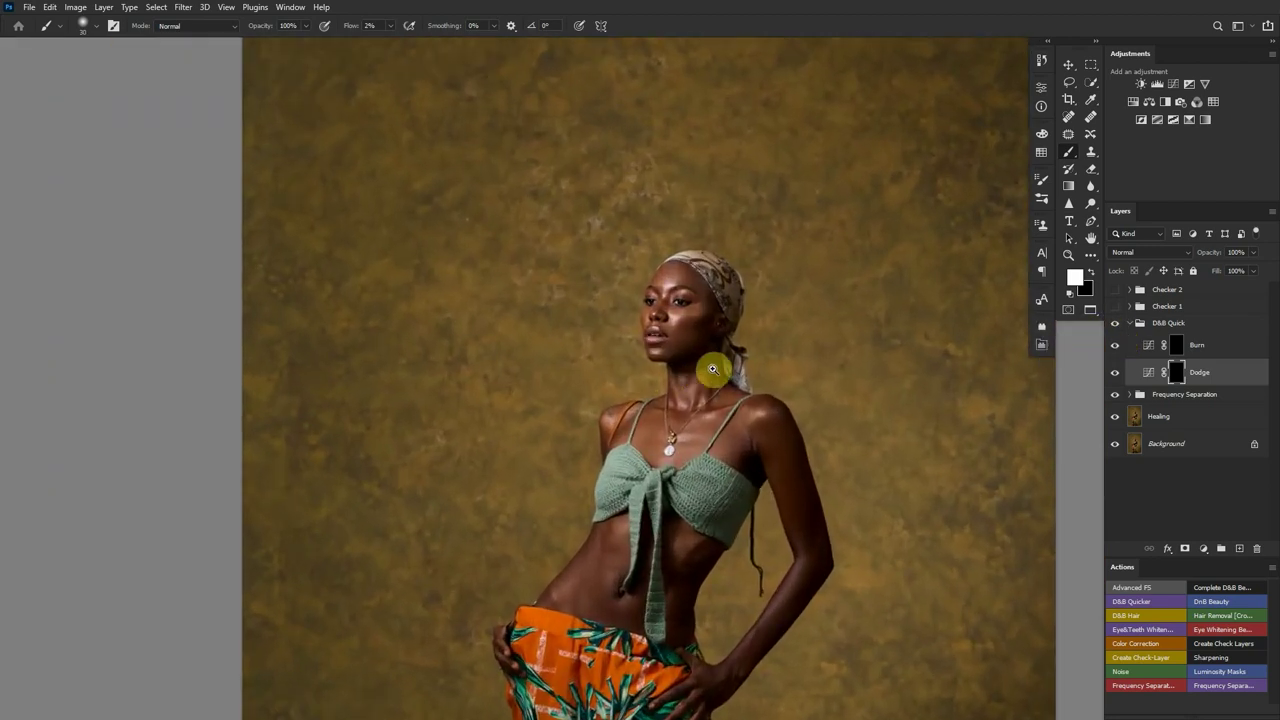
Brighten the cheek with soft strokes on the Dodge layer, then enlarge the brush to 20
left_click(1166, 347)
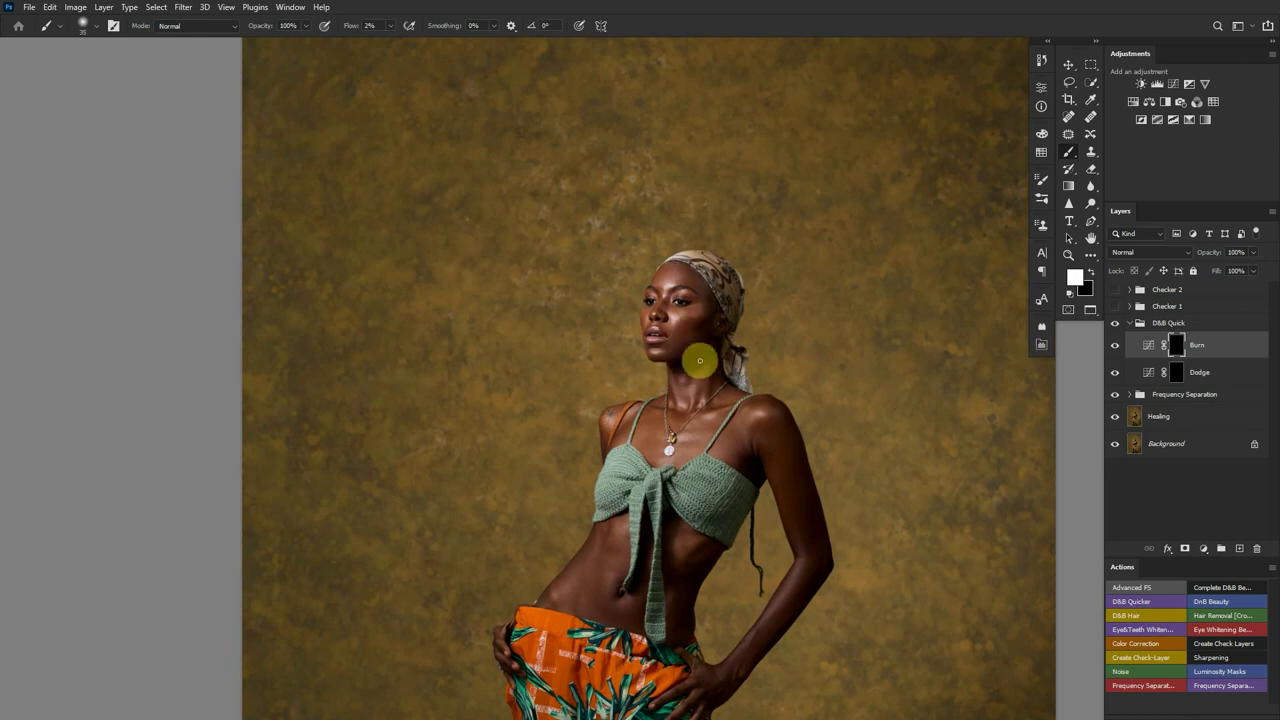
scroll(735, 340, "up", 3)
left_click(1190, 372)
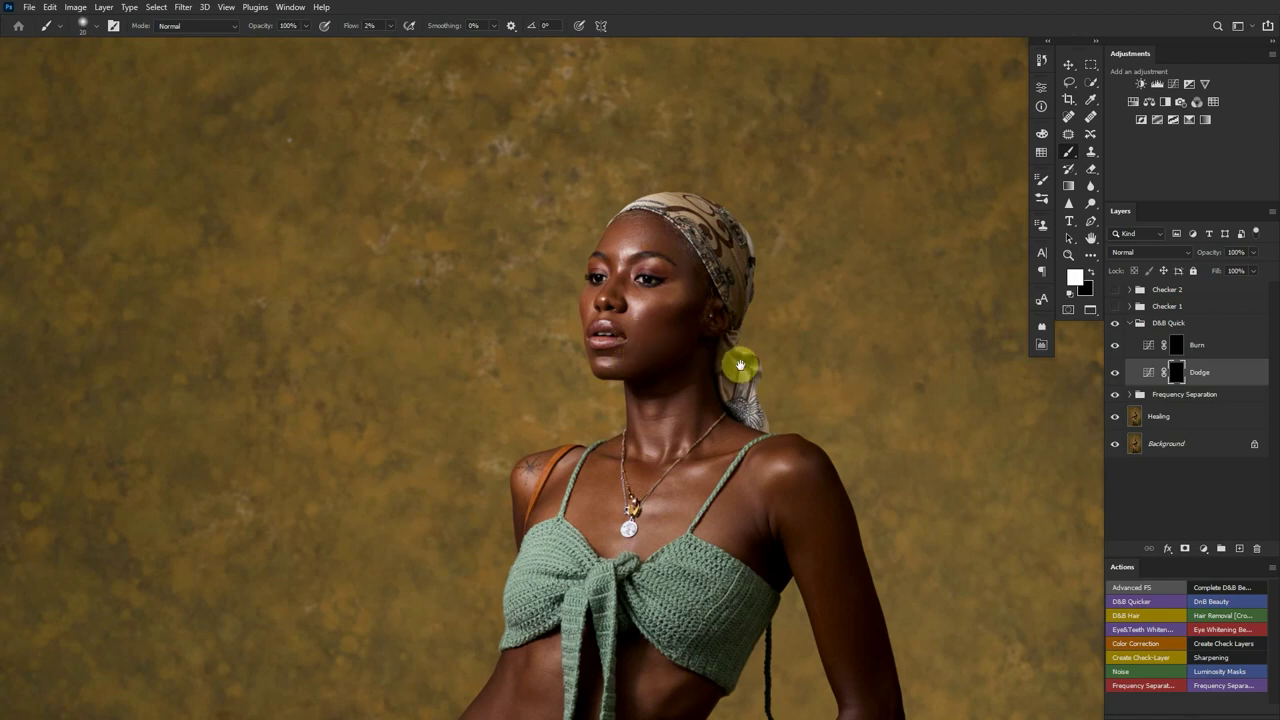
scroll(740, 365, "down", 5)
scroll(706, 371, "up", 3)
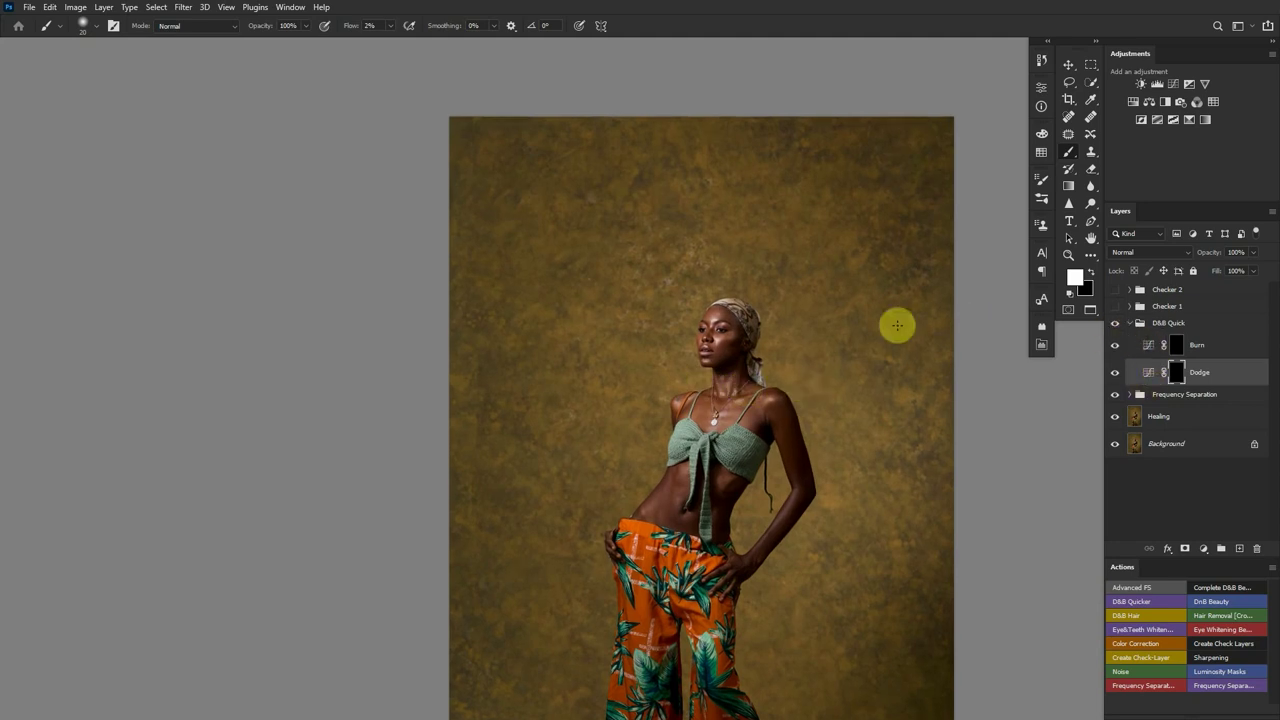
scroll(740, 346, "up", 5)
scroll(767, 346, "up", 3)
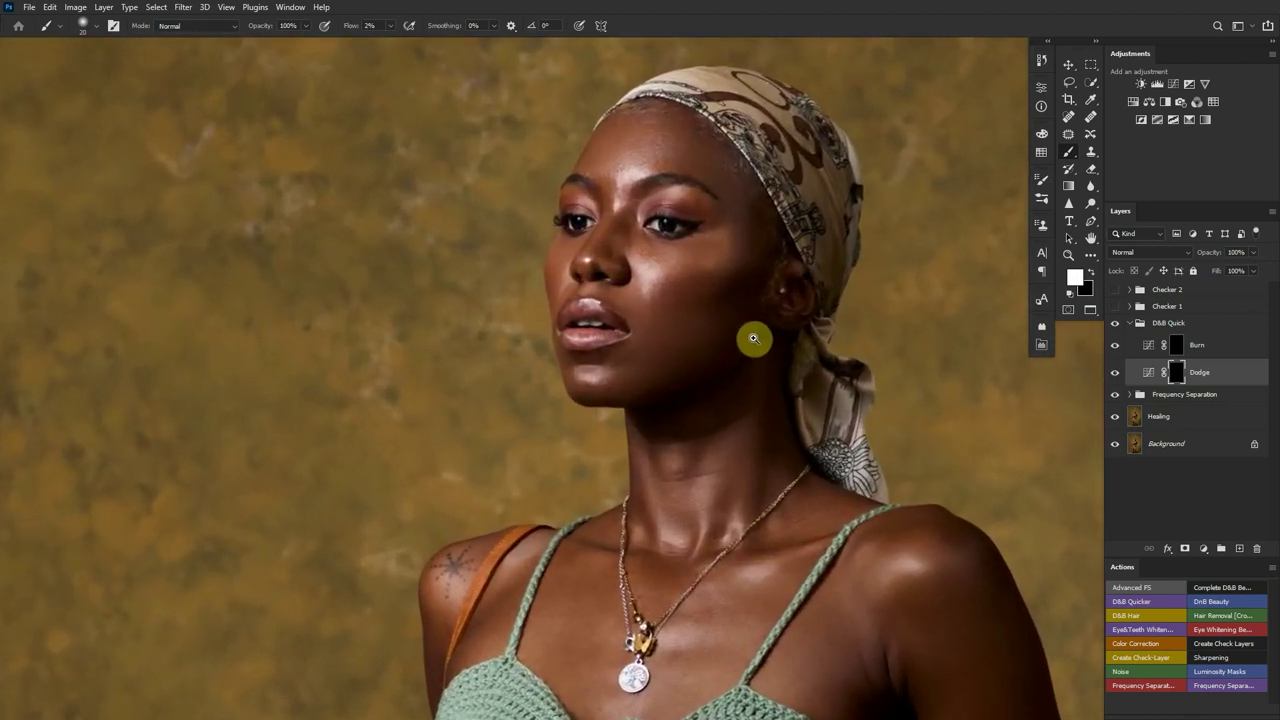
scroll(705, 315, "up", 3)
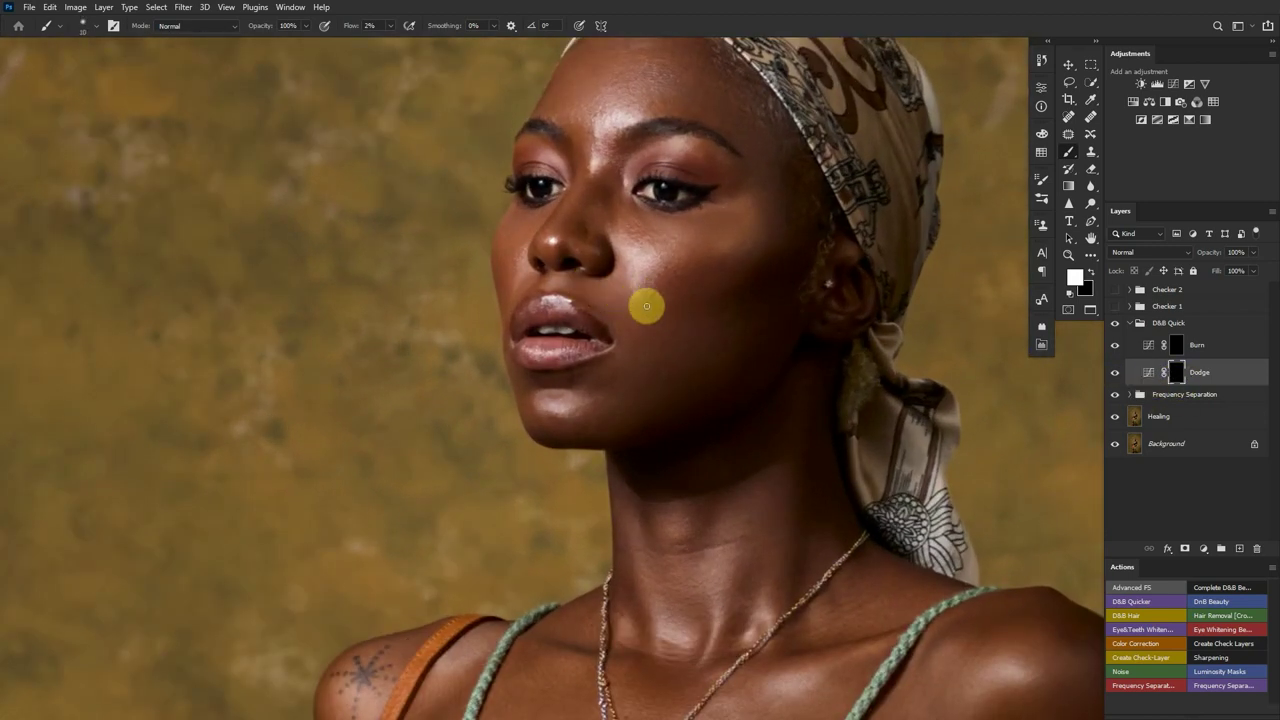
mouse_move(646, 312)
left_mouse_down()
mouse_move(654, 296)
mouse_move(673, 271)
mouse_move(650, 241)
mouse_move(664, 239)
mouse_move(636, 312)
mouse_move(626, 286)
mouse_move(614, 290)
mouse_move(603, 312)
mouse_move(618, 320)
mouse_move(573, 279)
mouse_move(626, 296)
mouse_move(622, 344)
mouse_move(602, 317)
mouse_move(613, 315)
mouse_move(612, 334)
mouse_move(611, 300)
mouse_move(619, 375)
mouse_move(536, 383)
mouse_move(611, 377)
mouse_move(580, 391)
mouse_move(677, 348)
mouse_move(591, 377)
mouse_move(617, 383)
mouse_move(623, 223)
mouse_move(604, 225)
mouse_move(614, 286)
mouse_move(629, 286)
mouse_move(620, 269)
mouse_move(633, 293)
mouse_move(611, 280)
mouse_move(614, 294)
mouse_move(786, 314)
mouse_move(729, 289)
mouse_move(766, 260)
mouse_move(760, 271)
mouse_move(731, 243)
mouse_move(782, 368)
left_mouse_up()
key("bracketright")
Turn on the black-and-white check view and darken under the right eye with a size-15 brush
left_click(1115, 306)
key("bracketright")
key("bracketright")
key("alt+bracketright")
left_click(1177, 374)
key("bracketright")
left_click(782, 368, "alt")
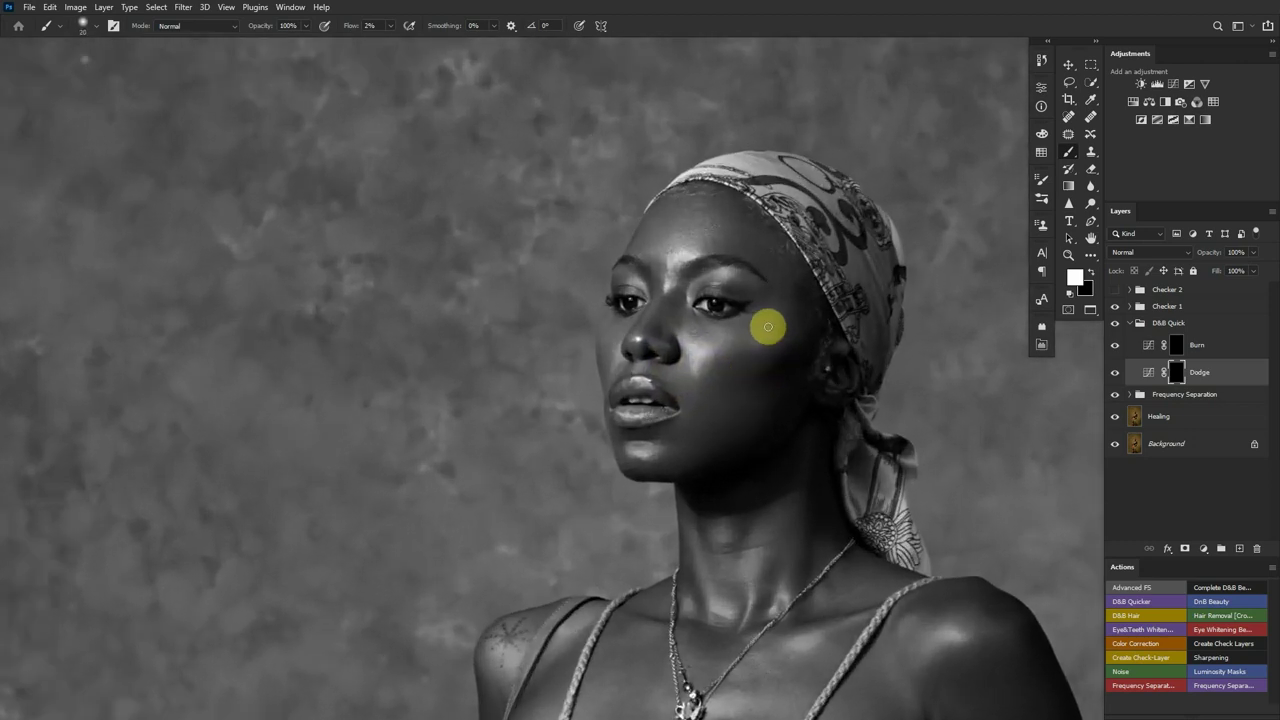
Darken the eyelid with a soft burn stroke using a size-15 brush
left_click(1172, 348)
key("bracketleft")
mouse_move(770, 312)
left_mouse_down()
mouse_move(749, 277)
mouse_move(734, 283)
mouse_move(766, 291)
left_mouse_up()
left_click(1115, 289)
Hide the Checker 2 and Checker 1 views, fit the photo, and toggle D&B Quick to compare
left_click(1115, 306)
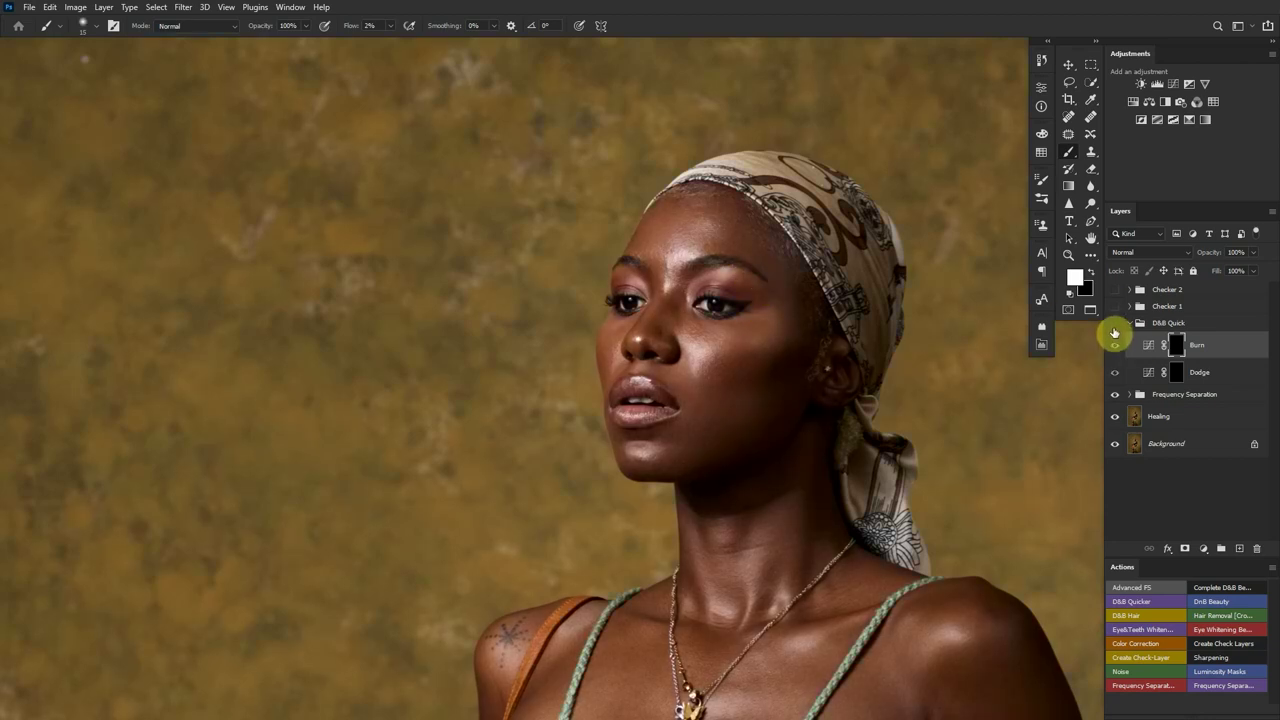
left_click(637, 405)
key("ctrl+0")
left_click(1114, 326)
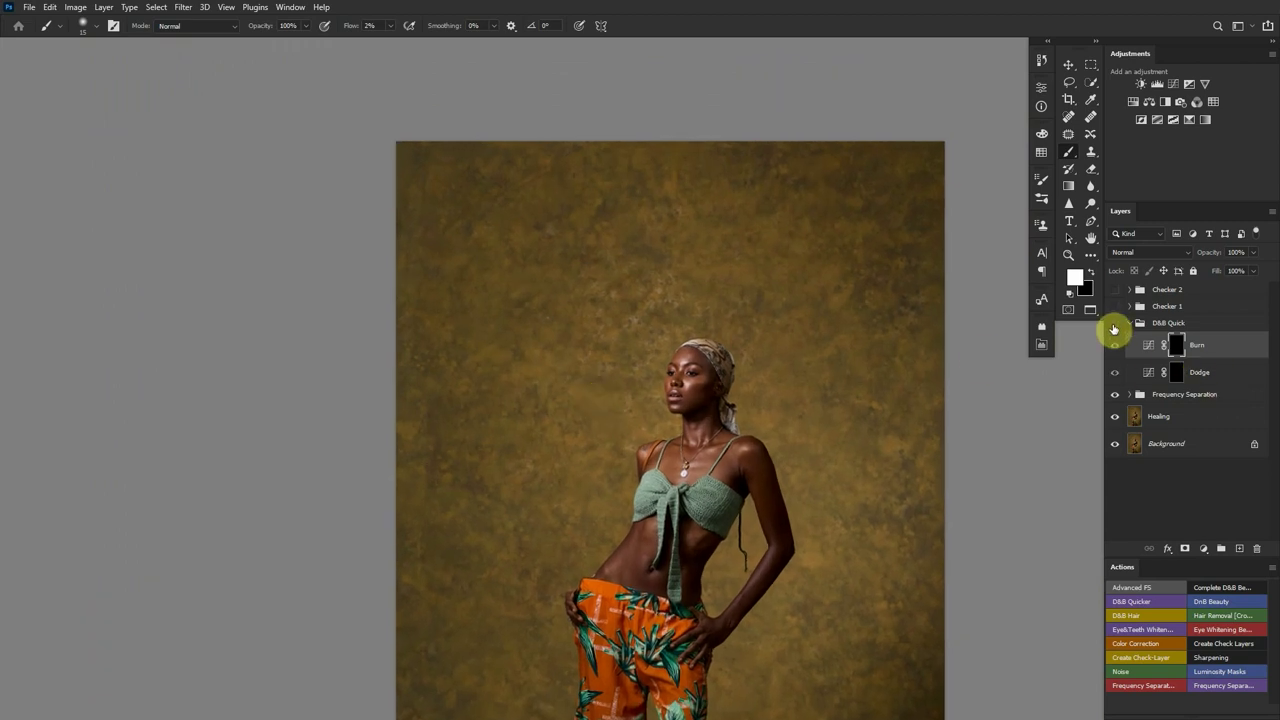
scroll(742, 348, "up", 5)
Dodge the cheek below the eye and burn the temple and upper cheek
left_click(1178, 374)
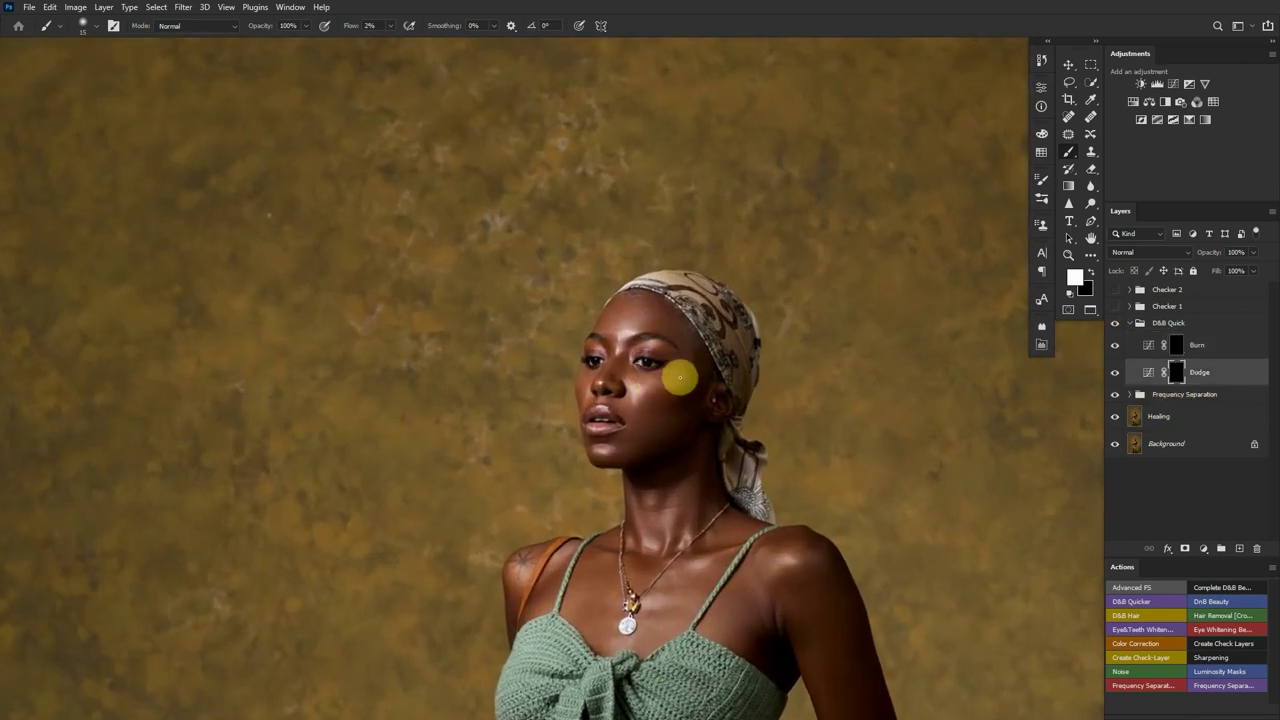
mouse_move(679, 377)
left_mouse_down()
mouse_move(671, 360)
mouse_move(688, 359)
mouse_move(657, 374)
mouse_move(651, 406)
left_mouse_up()
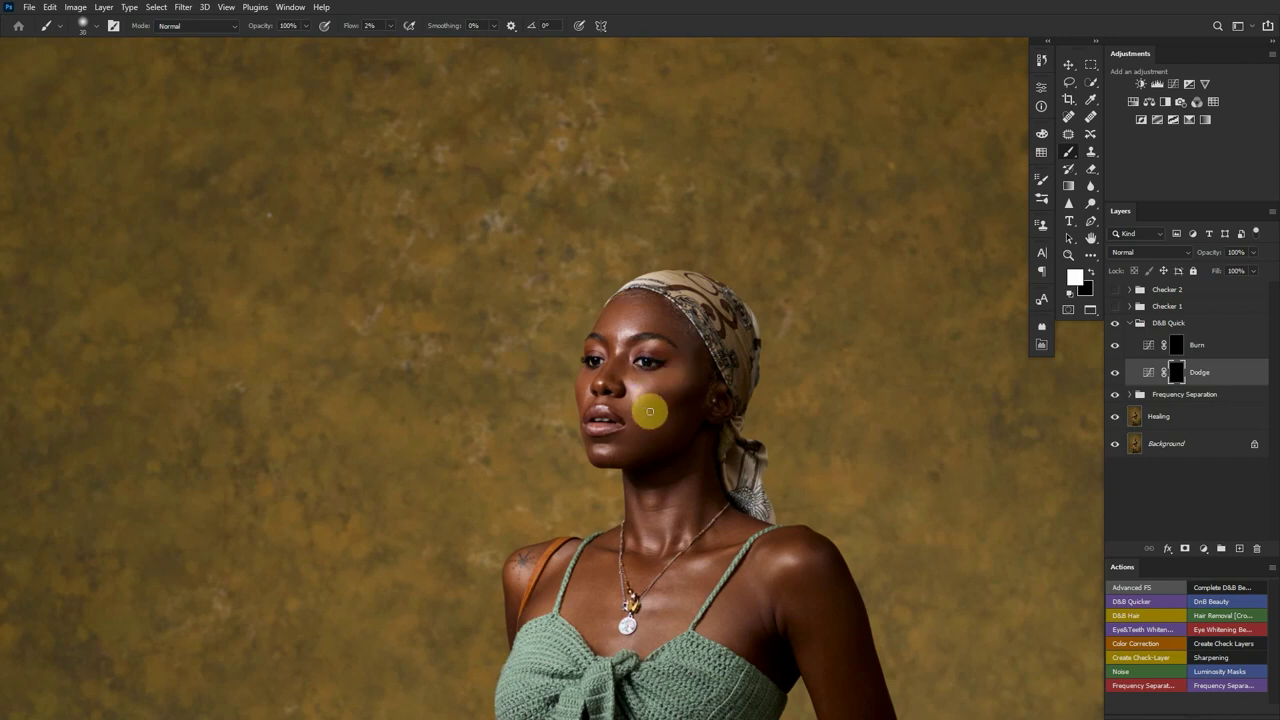
scroll(660, 420, "down", 5)
scroll(690, 430, "up", 4)
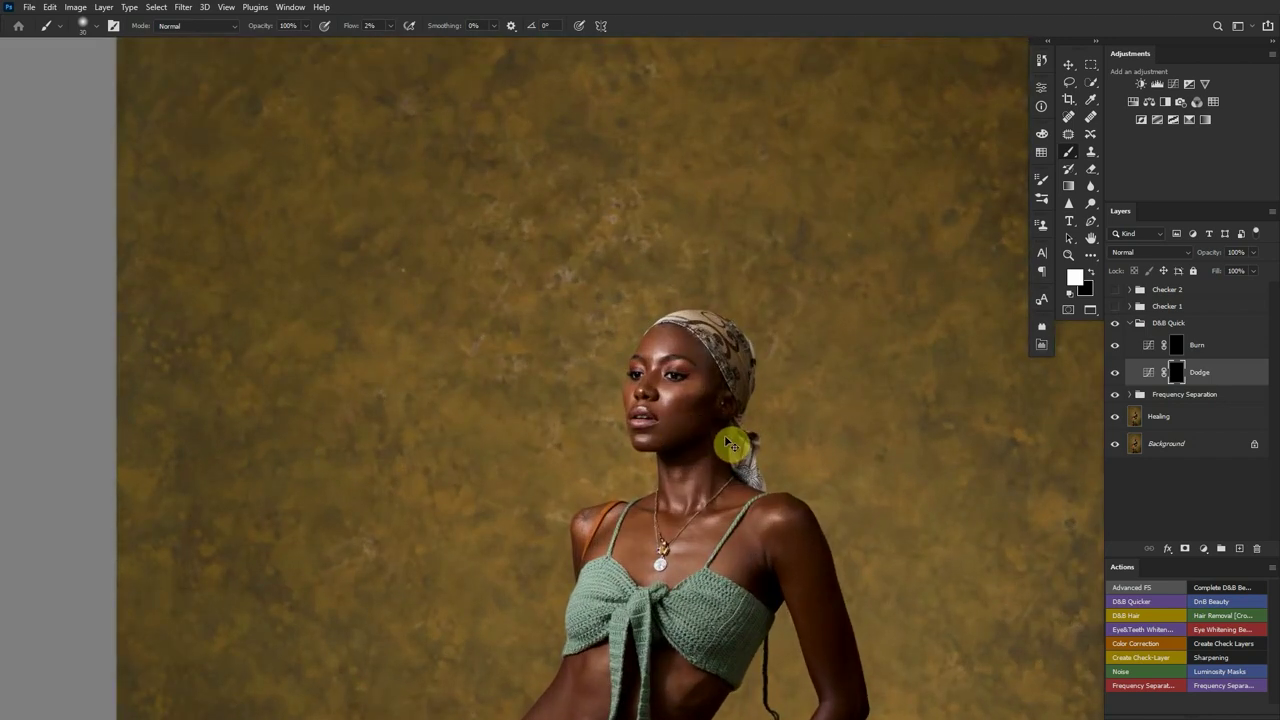
left_click(1180, 348)
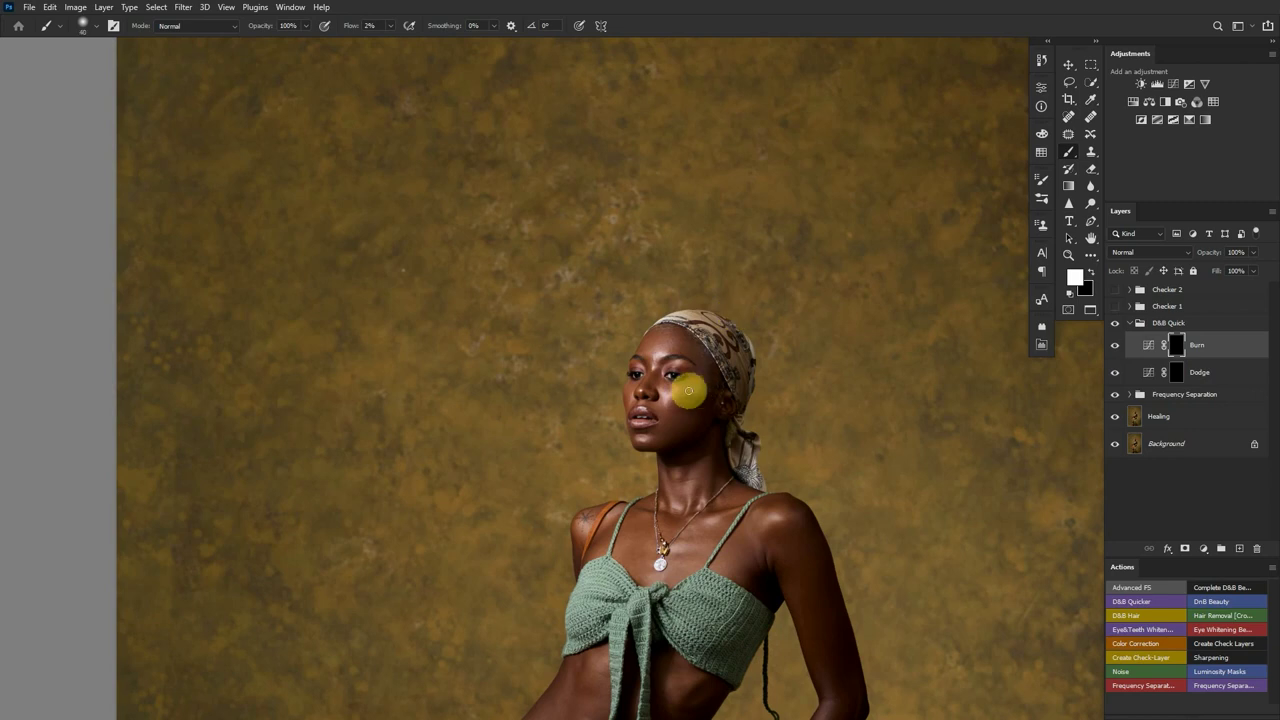
mouse_move(712, 380)
left_mouse_down()
mouse_move(689, 386)
mouse_move(703, 371)
mouse_move(680, 414)
mouse_move(722, 322)
left_mouse_up()
Check the result with Checker 1, return to full colour, and enlarge the brush to 35
left_click(1115, 306)
scroll(702, 423, "up", 2)
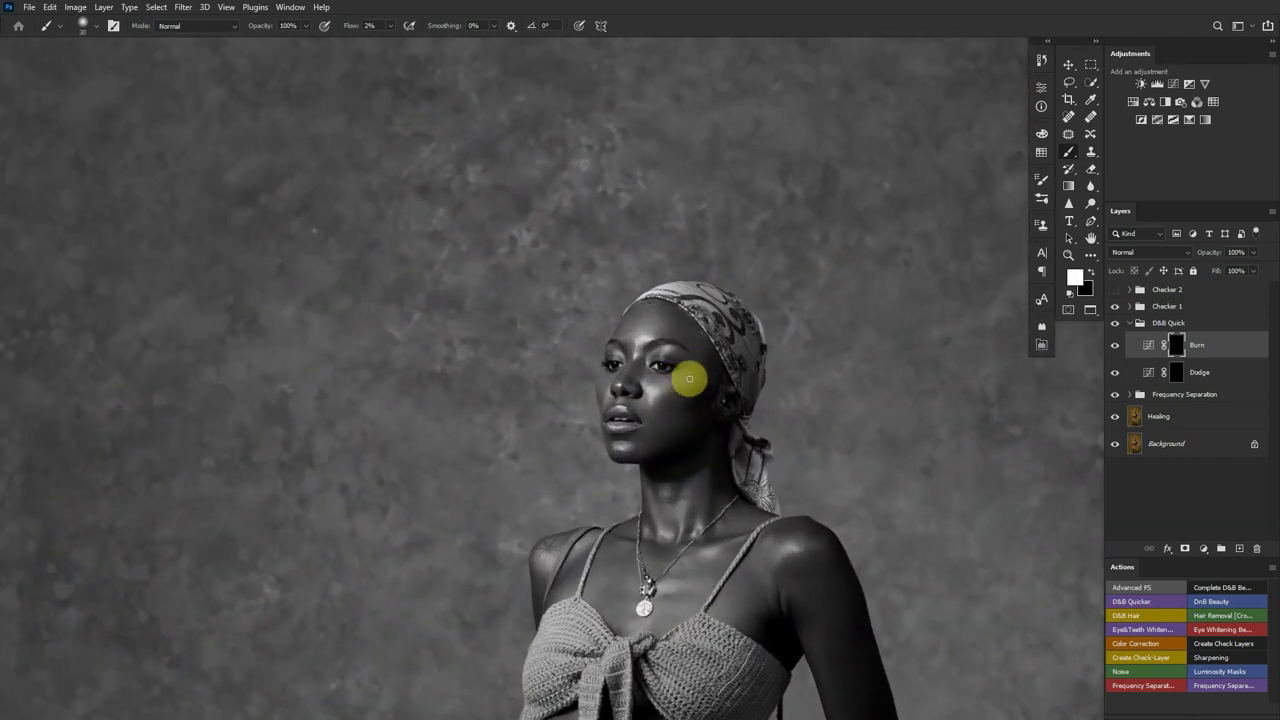
left_click(1182, 375)
scroll(711, 406, "up", 2)
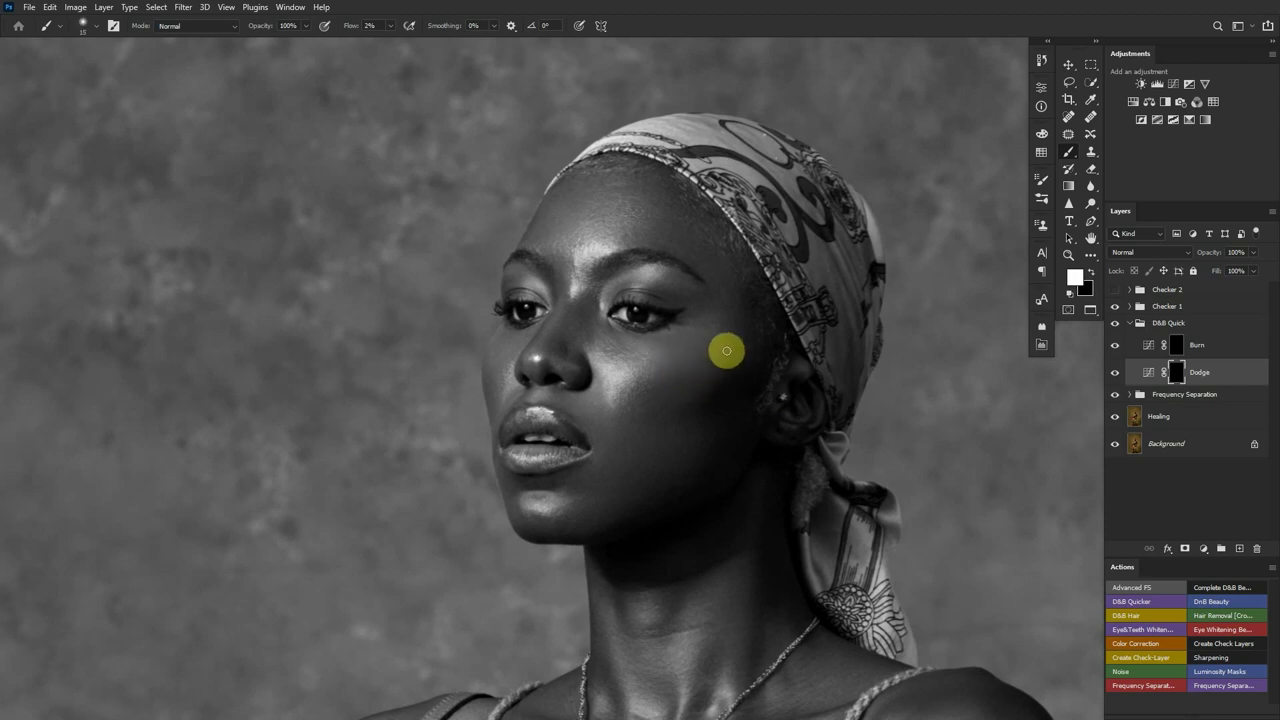
left_click(1116, 307)
scroll(686, 349, "down", 5)
scroll(766, 326, "up", 3)
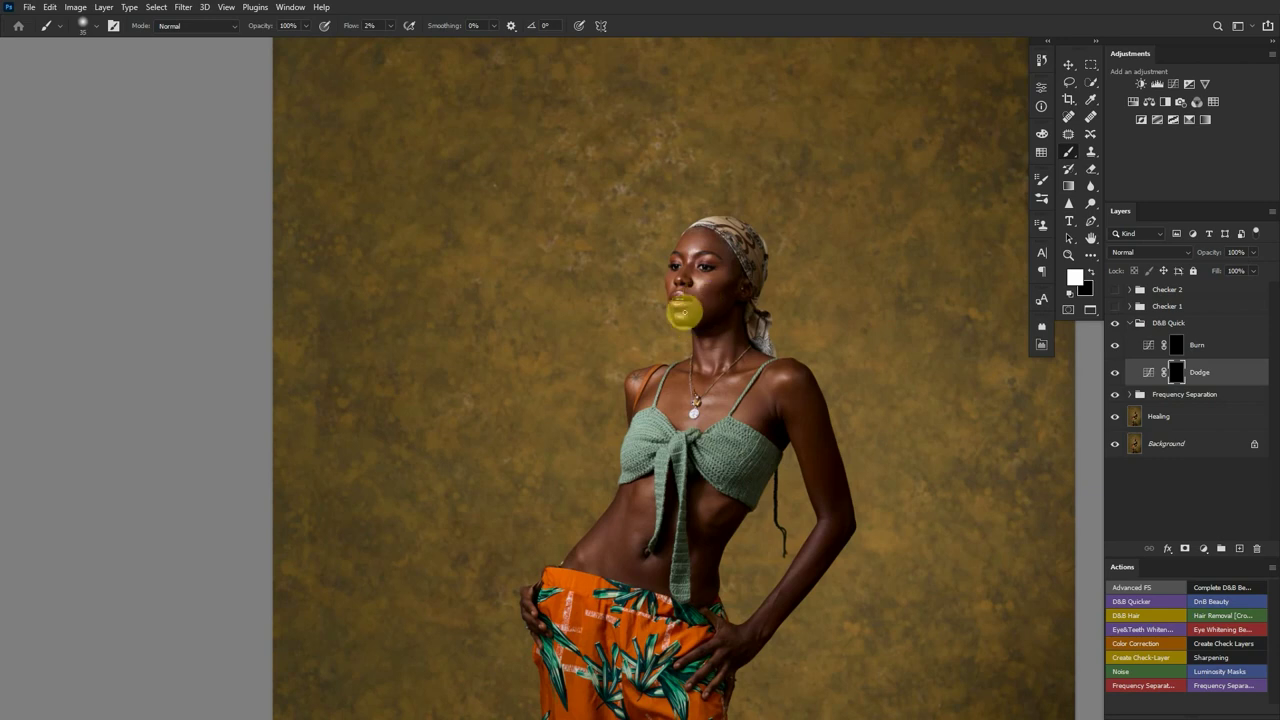
key("bracketright")
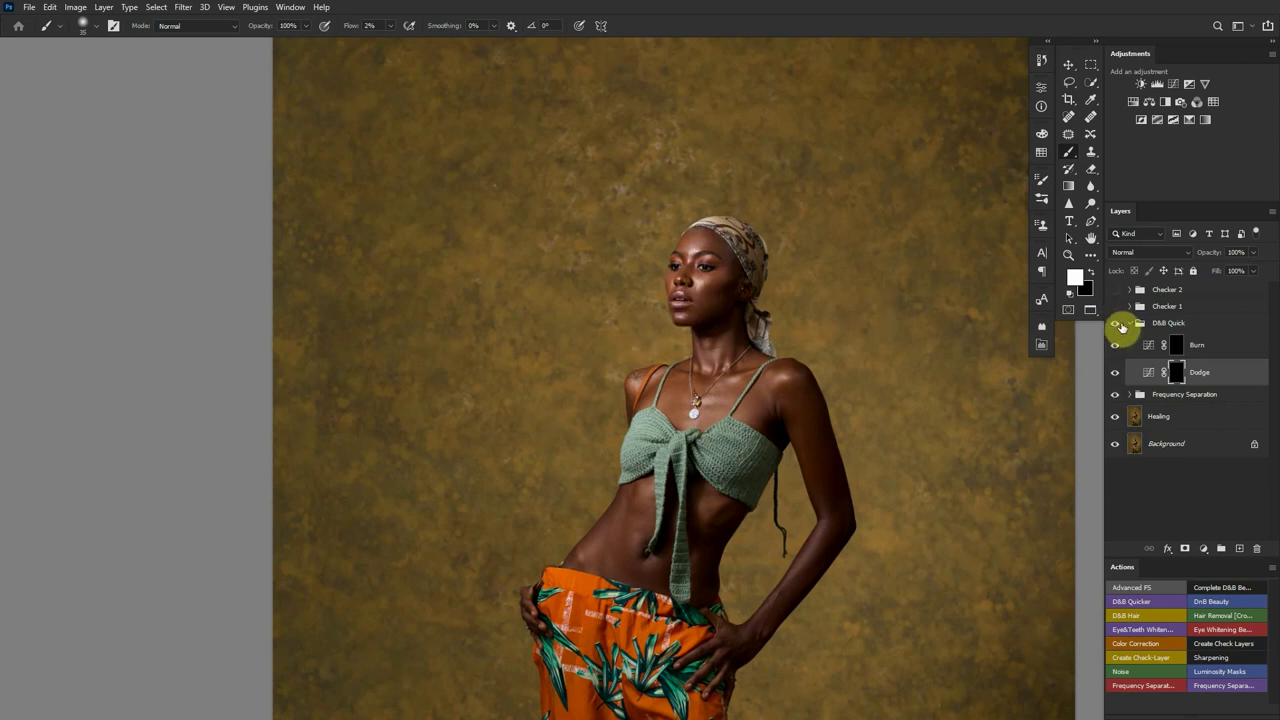
scroll(706, 272, "down", 5)
Check in black-and-white, then brighten the upper chest with a dodge stroke in colour
scroll(715, 309, "up", 3)
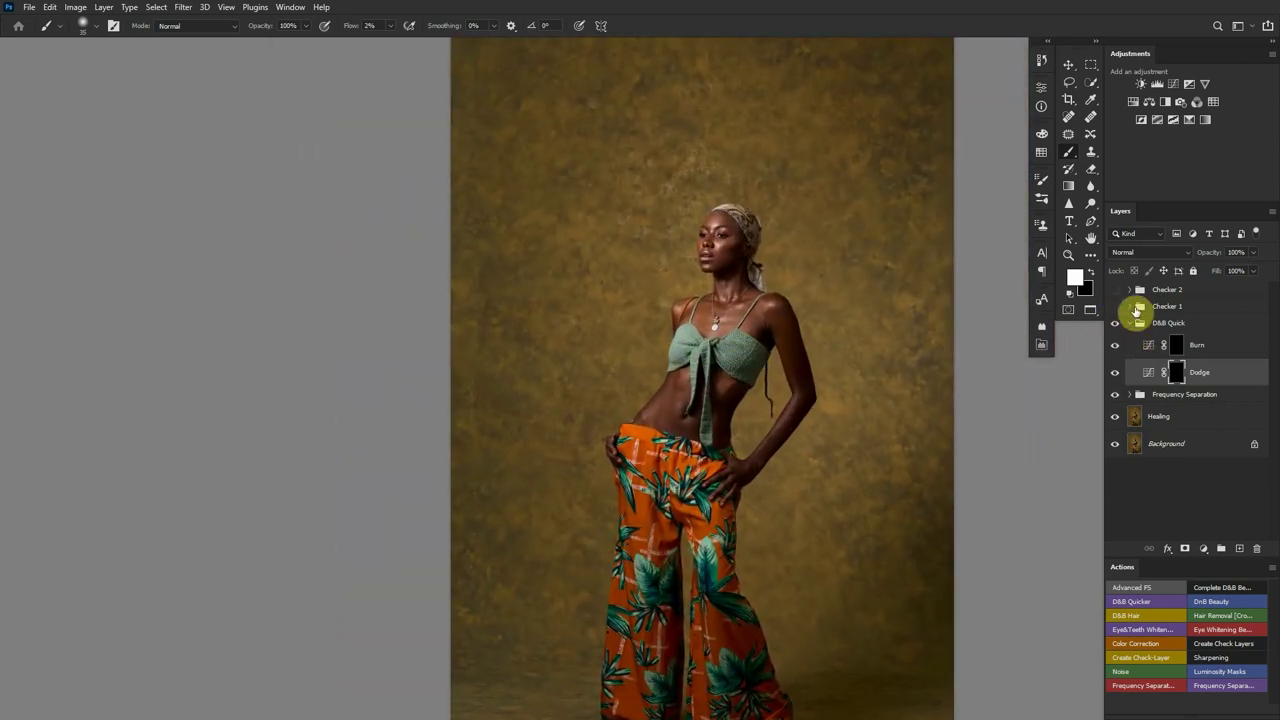
left_click(1115, 306)
scroll(697, 322, "up", 3)
left_click(1190, 345)
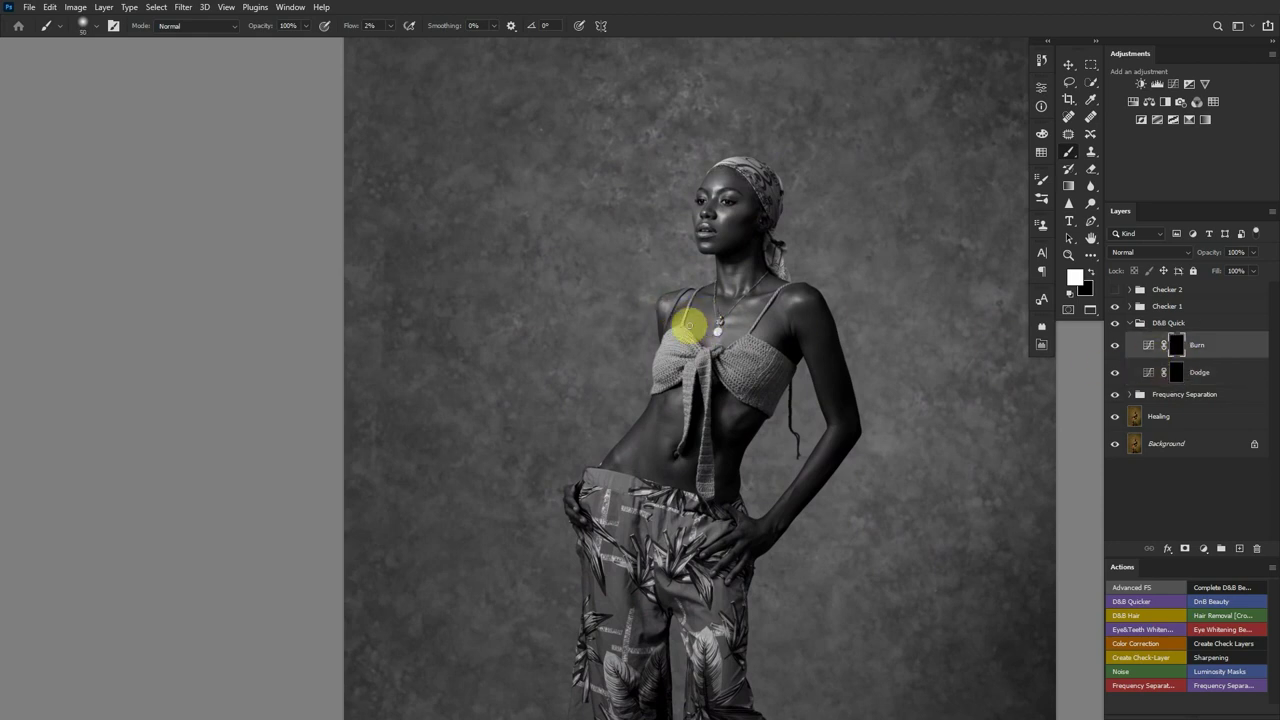
left_click(1143, 372)
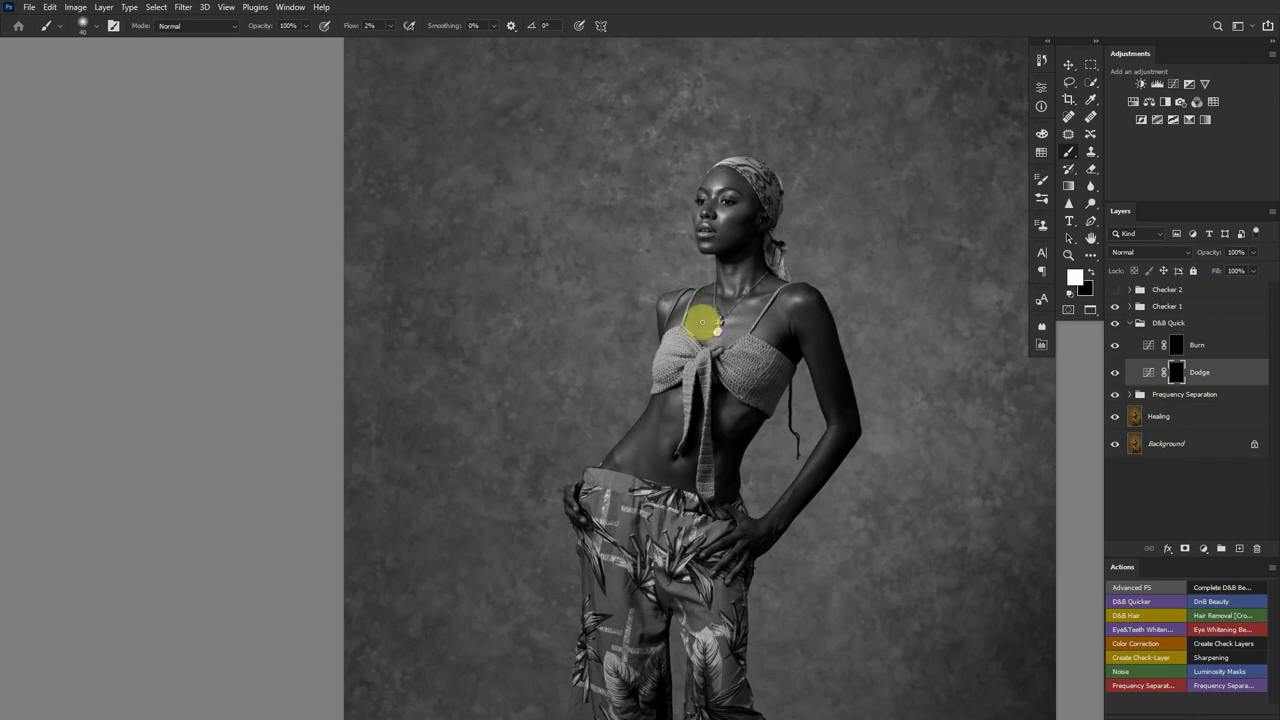
left_click(1115, 306)
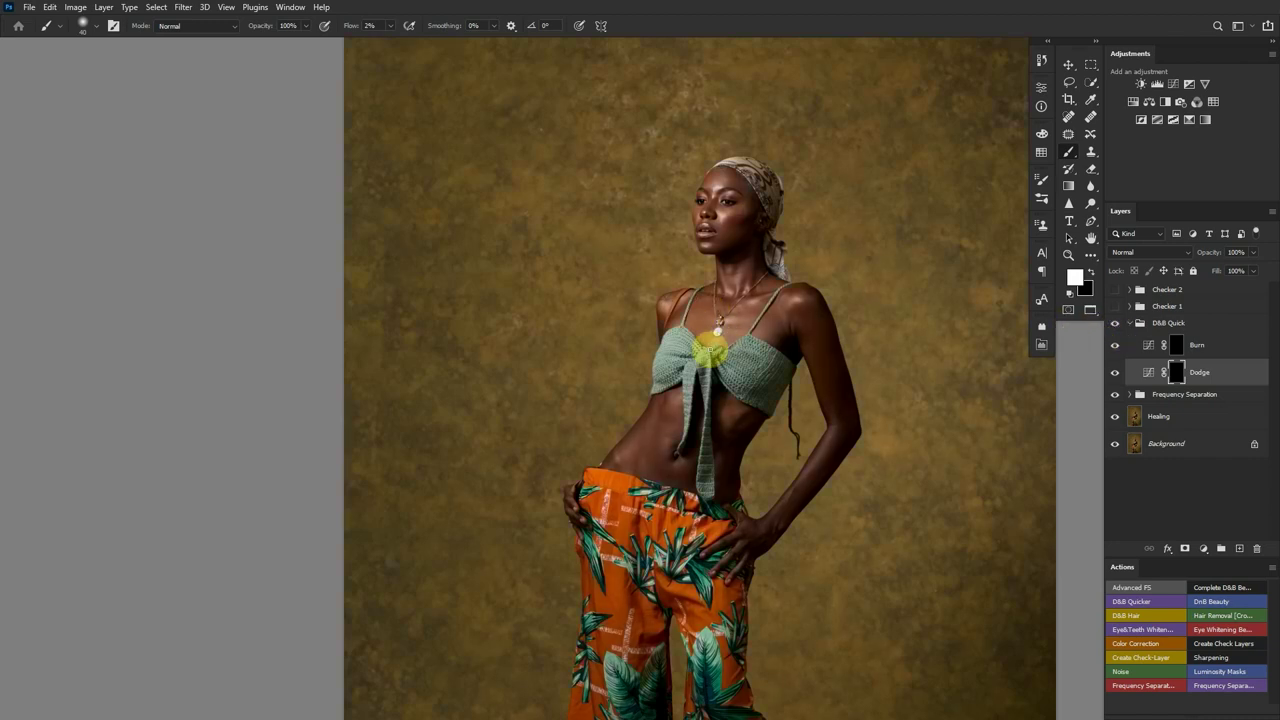
left_click_drag(696, 298, 710, 303)
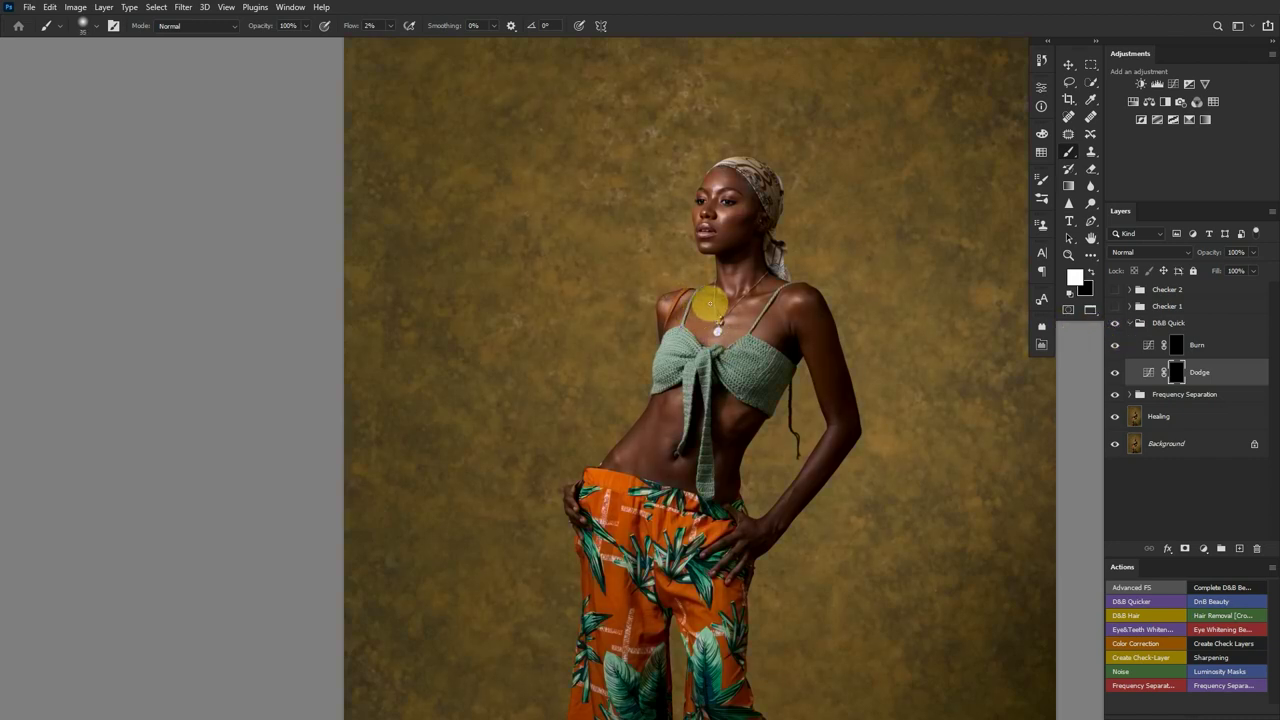
Lighten the shoulder down toward the armpit on the Dodge layer
left_click(1155, 348)
scroll(737, 294, "up", 3)
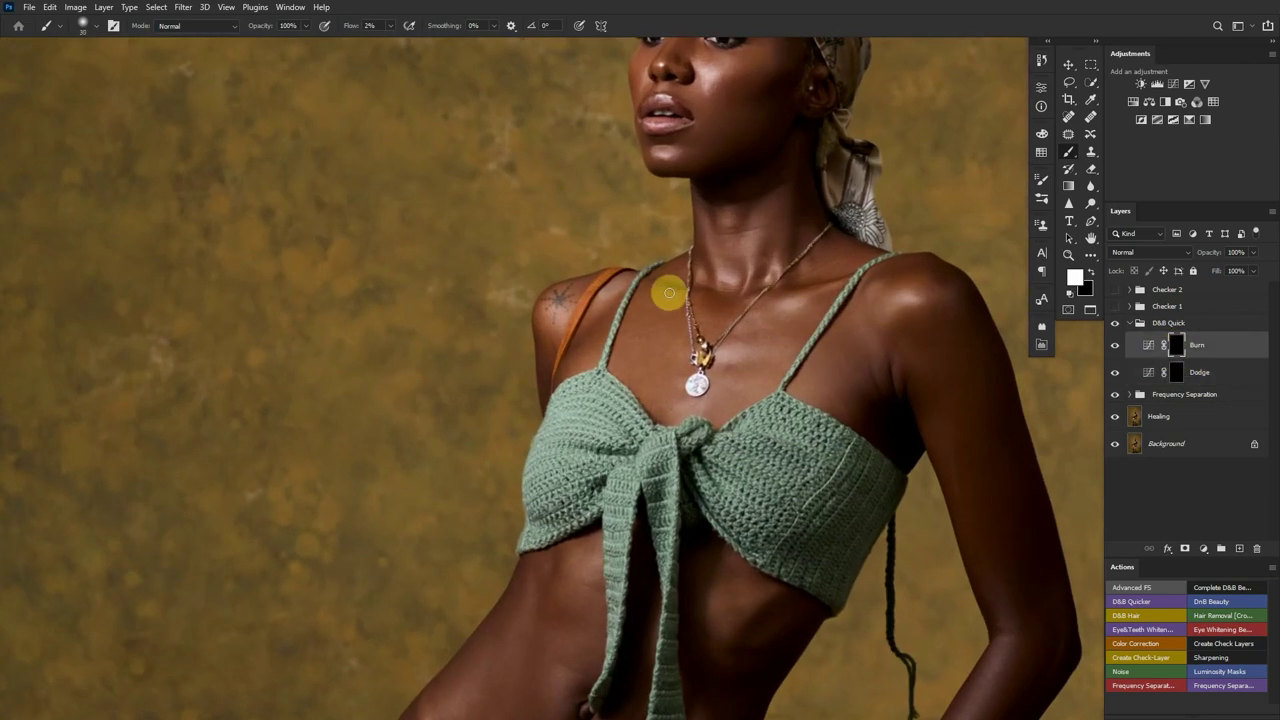
left_click(1180, 374)
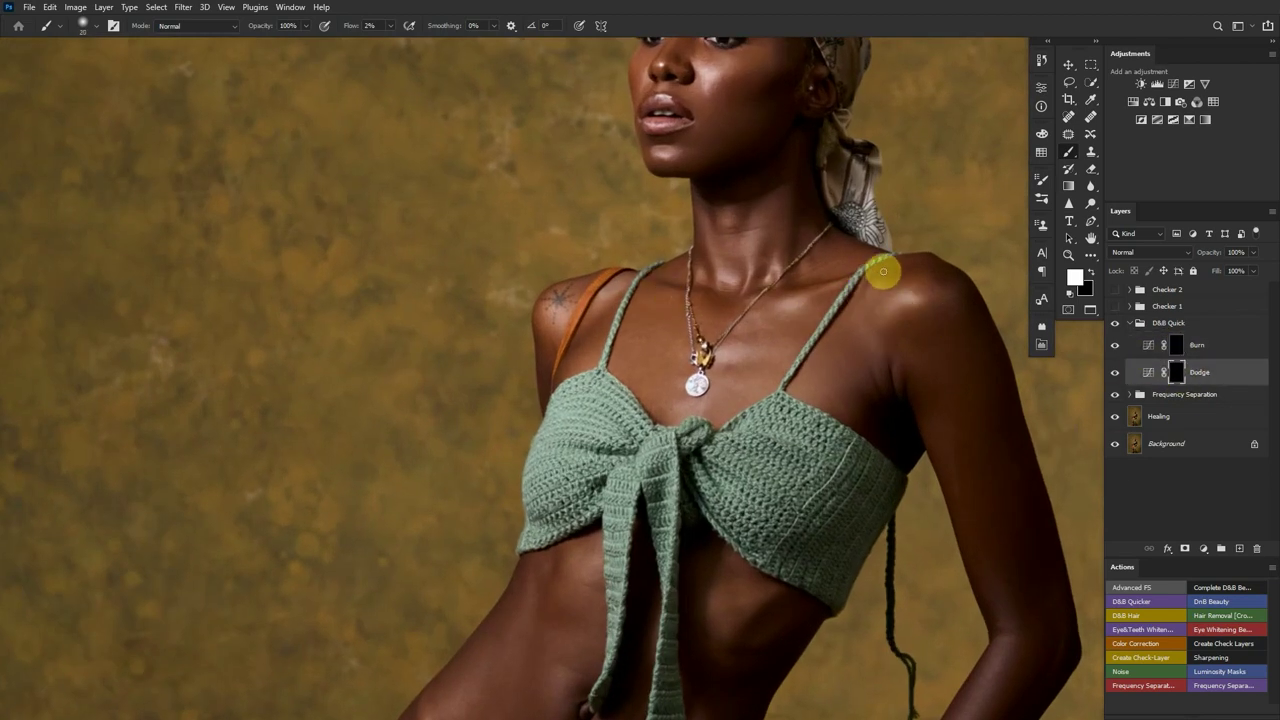
mouse_move(916, 263)
left_mouse_down()
mouse_move(890, 355)
mouse_move(901, 330)
mouse_move(871, 382)
mouse_move(832, 409)
mouse_move(848, 430)
mouse_move(842, 371)
left_mouse_up()
scroll(836, 378, "down", 5)
scroll(751, 340, "up", 2)
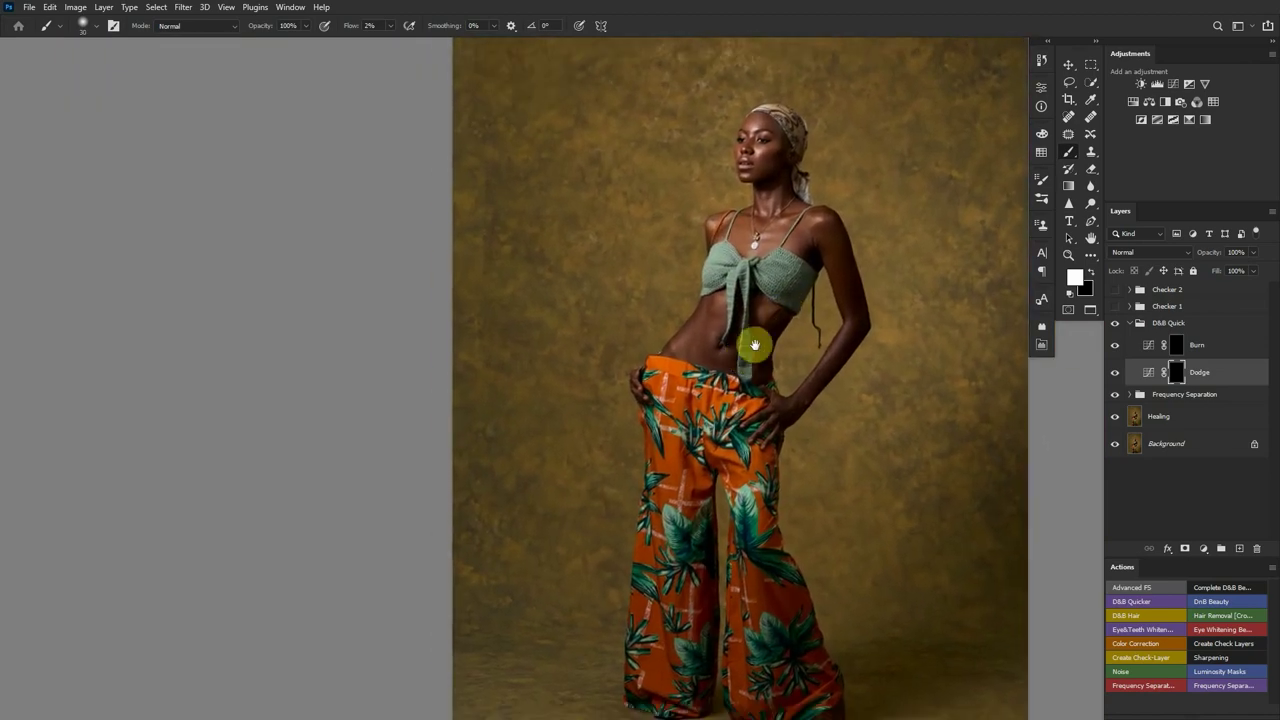
scroll(740, 340, "up", 1)
scroll(757, 343, "up", 1)
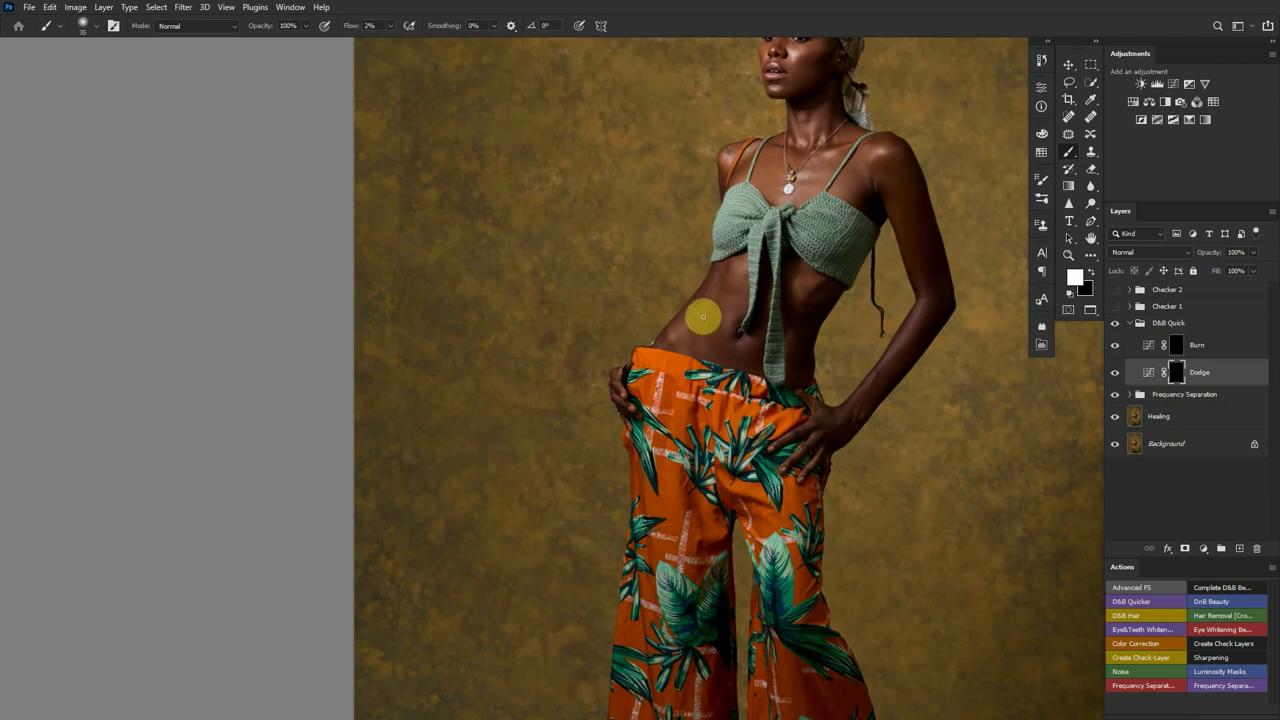
Fit the whole figure in view while alternating between the Burn and Dodge layers
left_click(1146, 346)
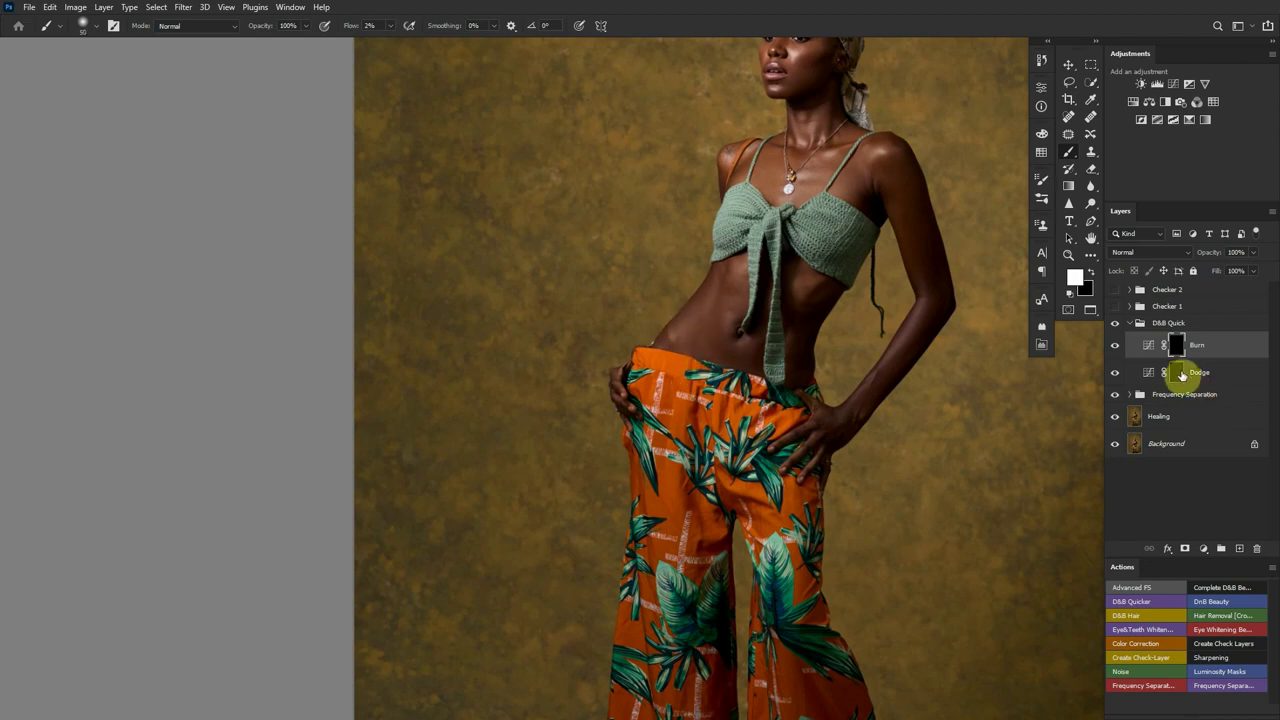
left_click(1182, 374)
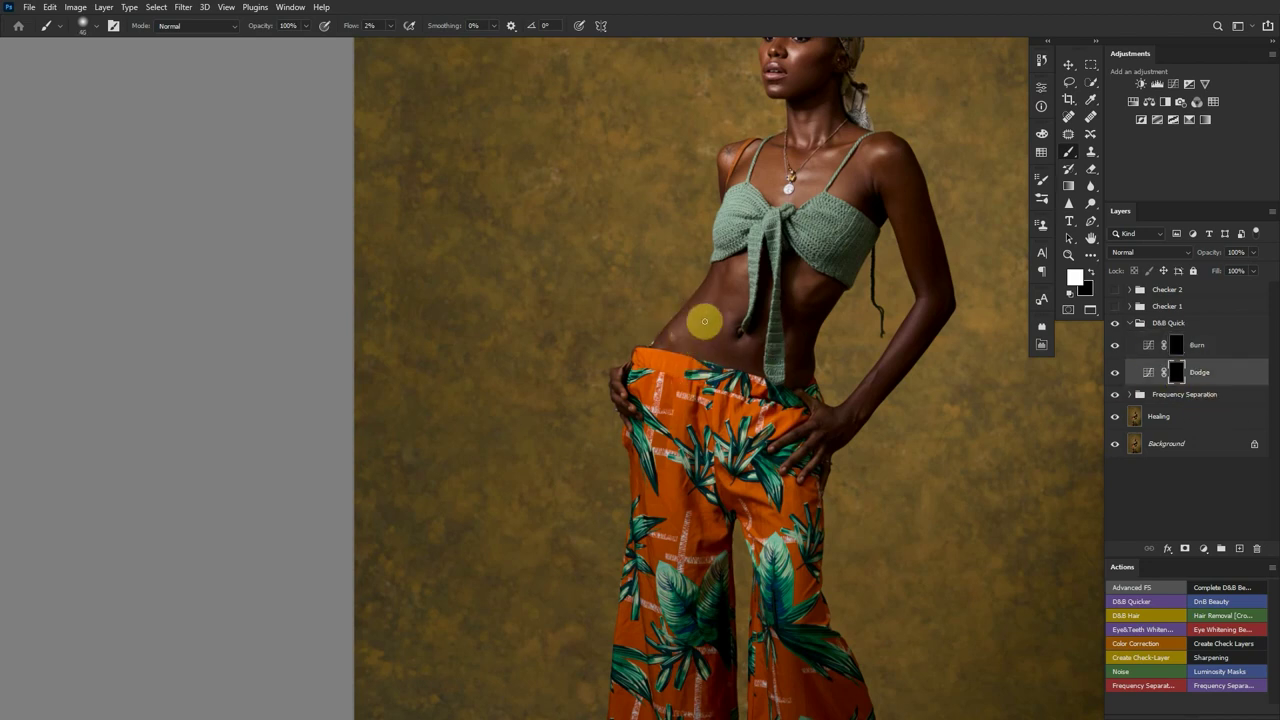
scroll(760, 280, "up", 3)
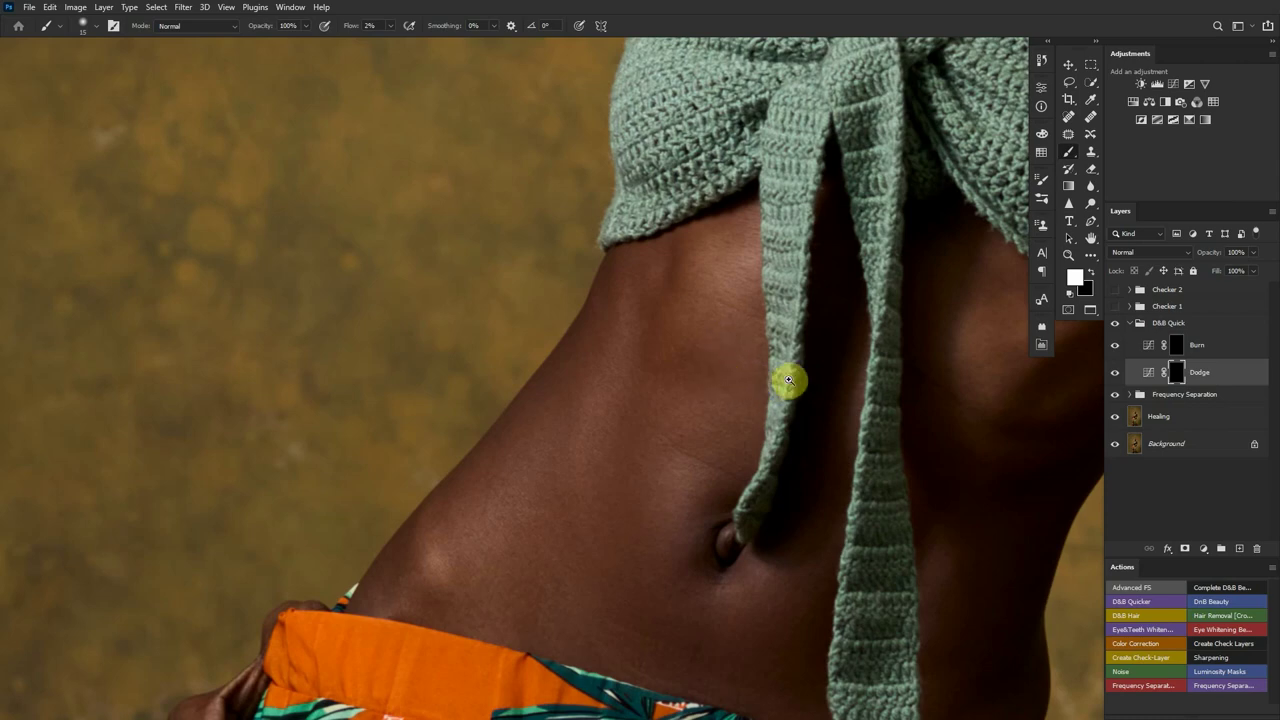
key("ctrl+0")
scroll(703, 381, "up", 2)
left_click(1160, 346)
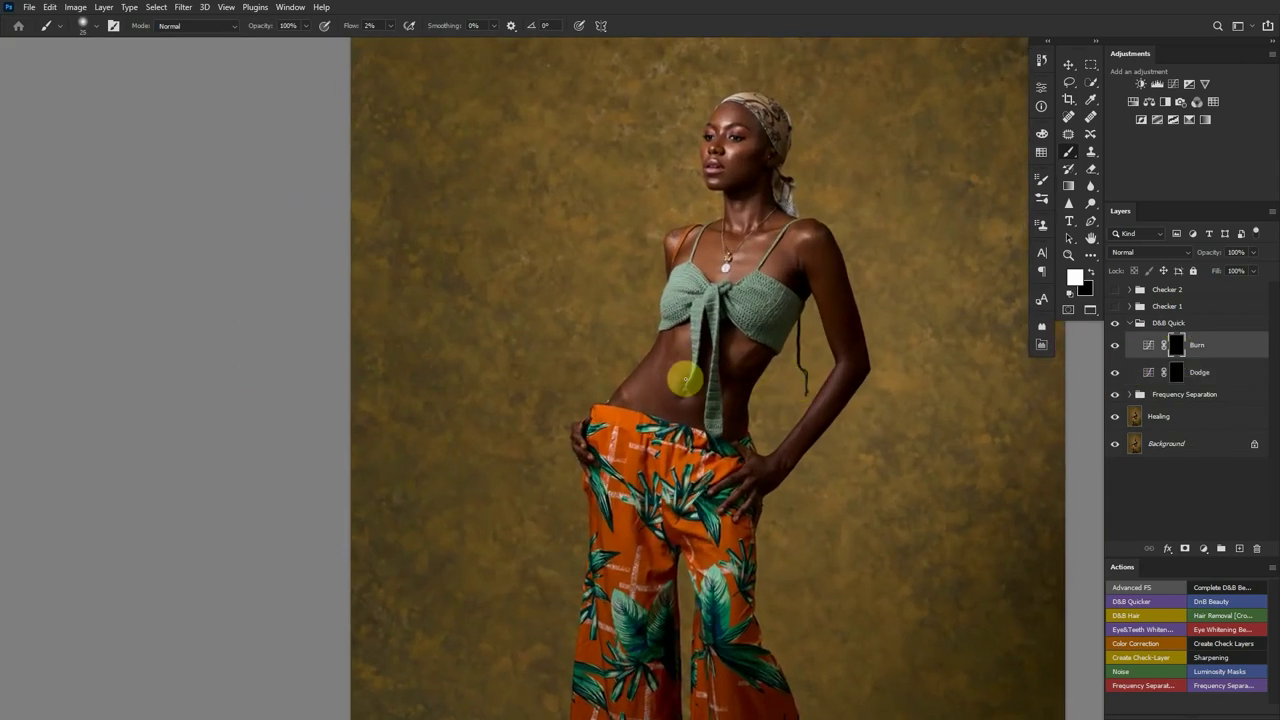
left_click(1158, 372)
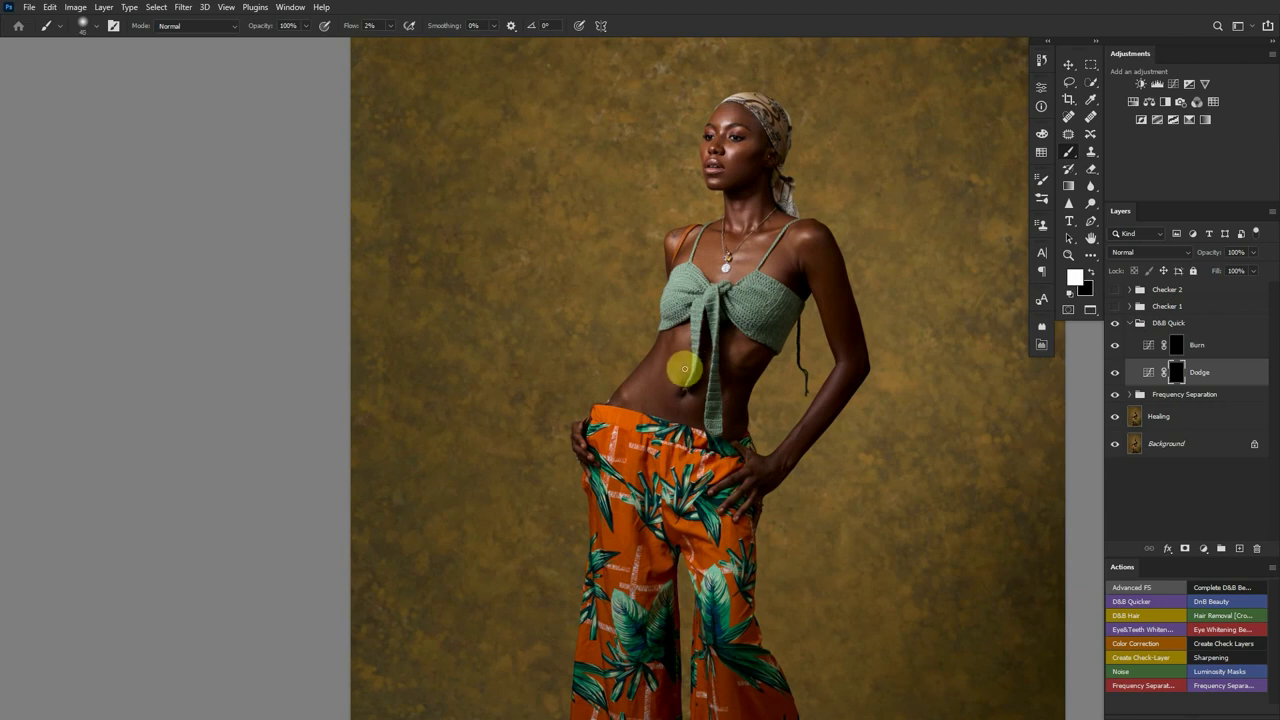
left_click(1162, 345)
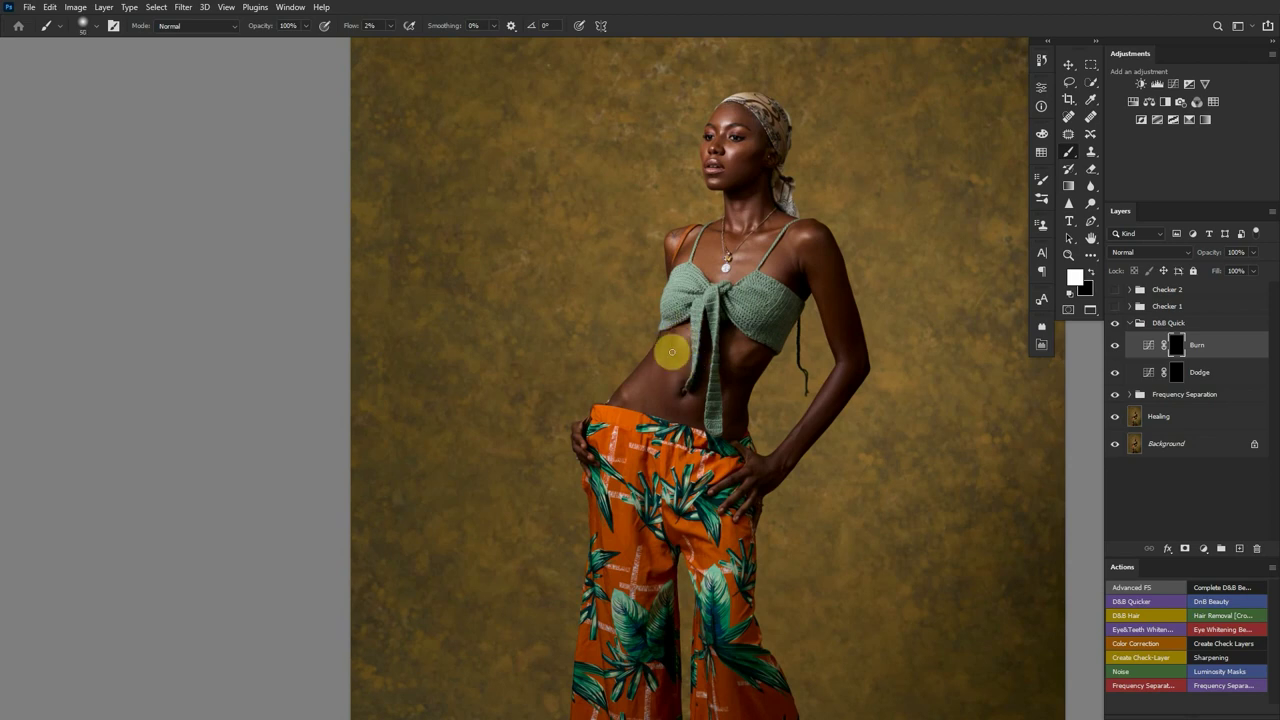
left_click(1177, 371)
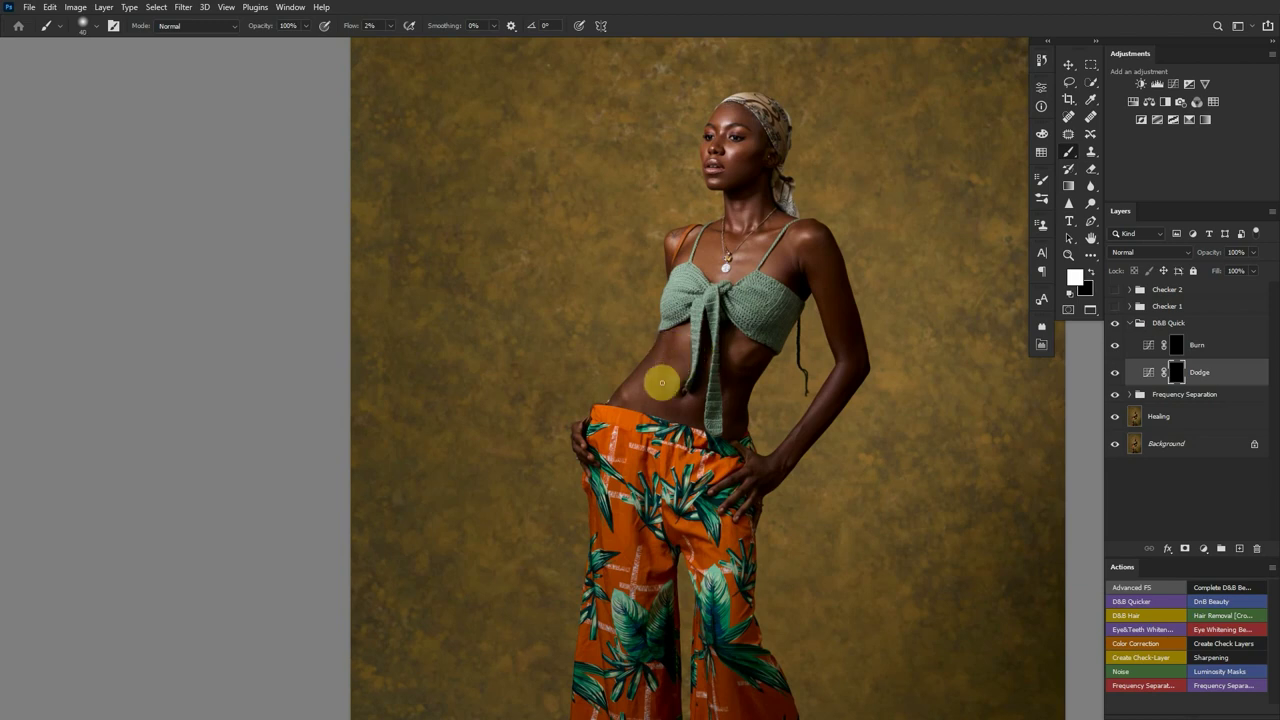
Lighten the waist on the Dodge mask and darken it on the Burn mask
mouse_move(661, 382)
left_mouse_down()
mouse_move(637, 397)
mouse_move(651, 406)
mouse_move(651, 386)
mouse_move(645, 409)
mouse_move(643, 387)
left_mouse_up()
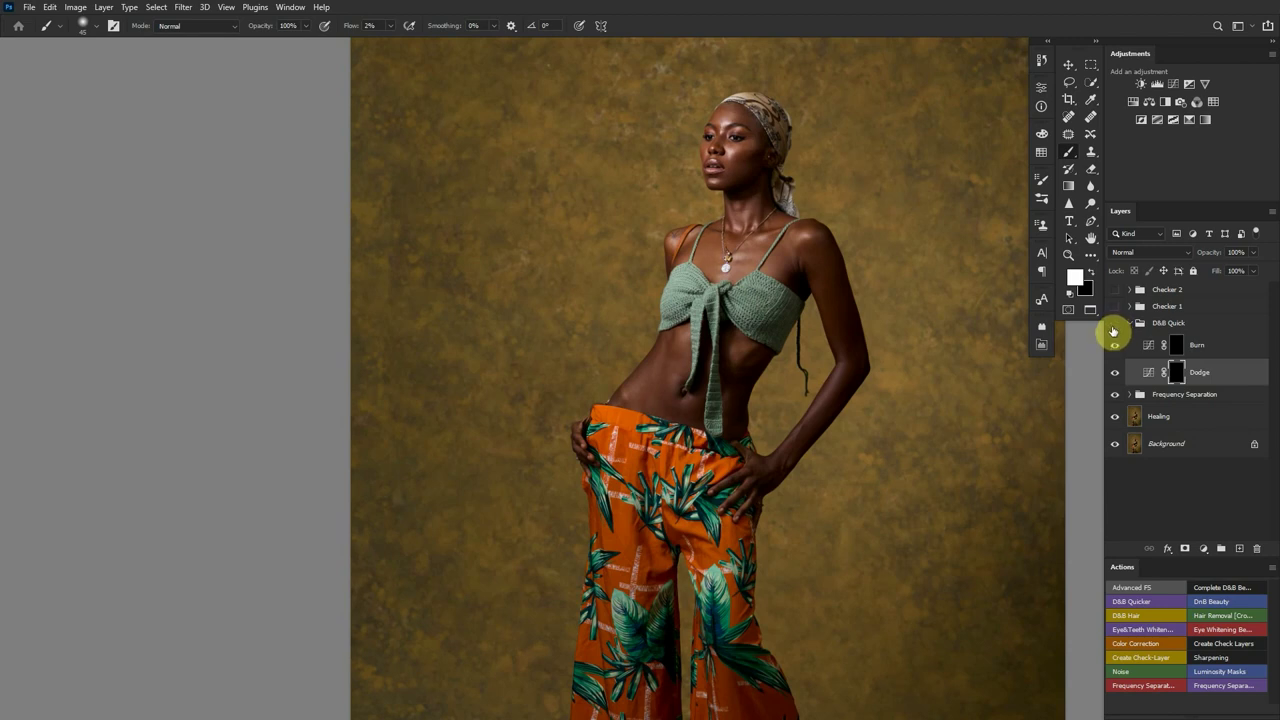
left_click(1177, 347)
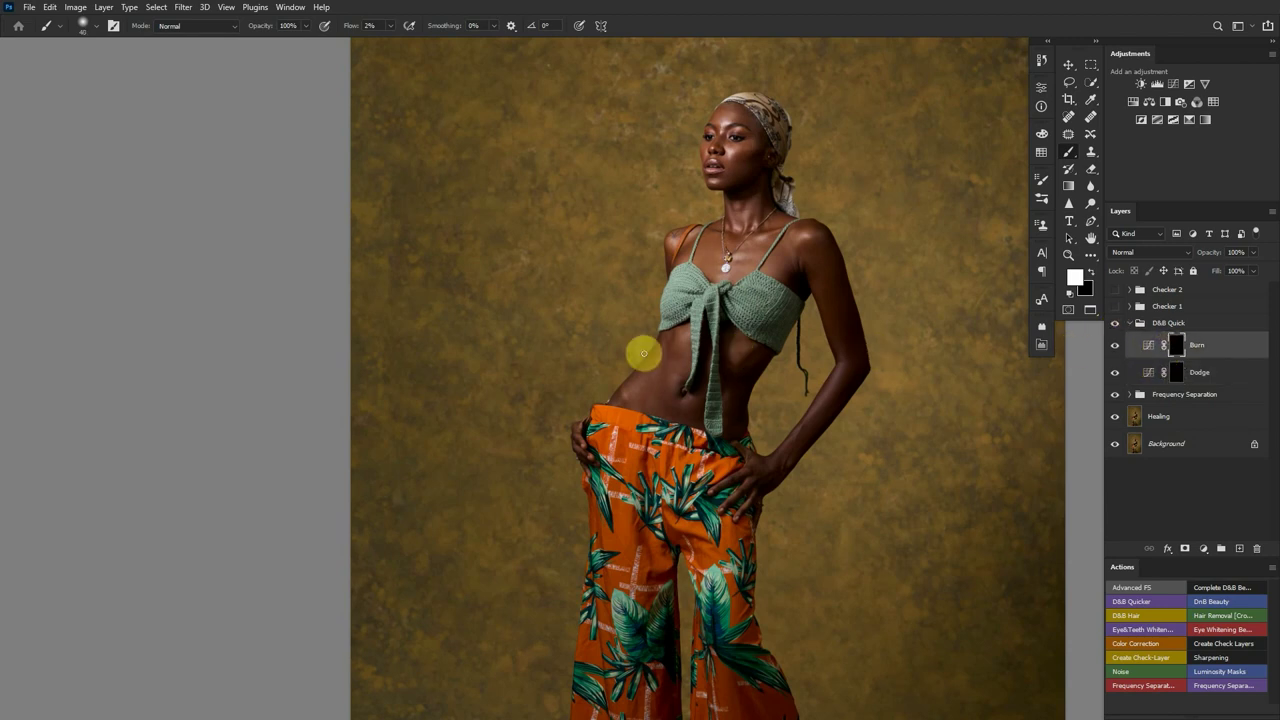
mouse_move(657, 361)
left_mouse_down()
mouse_move(666, 340)
mouse_move(657, 371)
left_mouse_up()
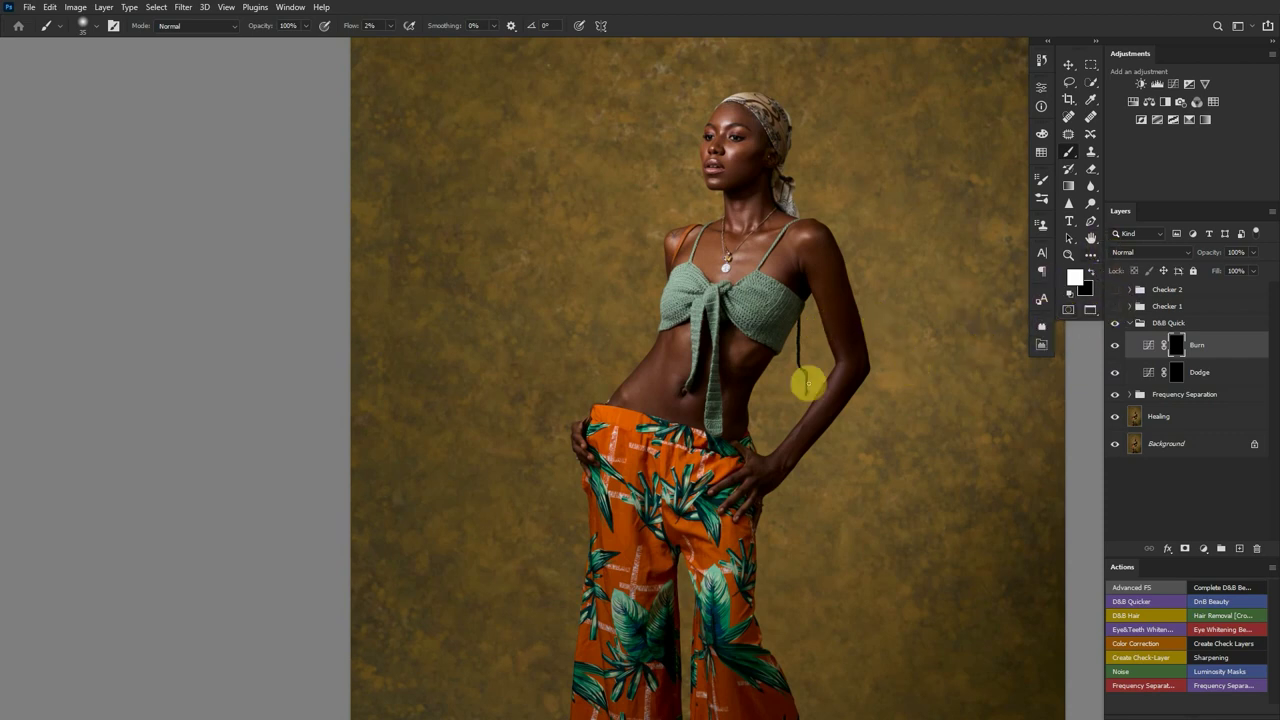
left_click_drag(723, 383, 730, 340)
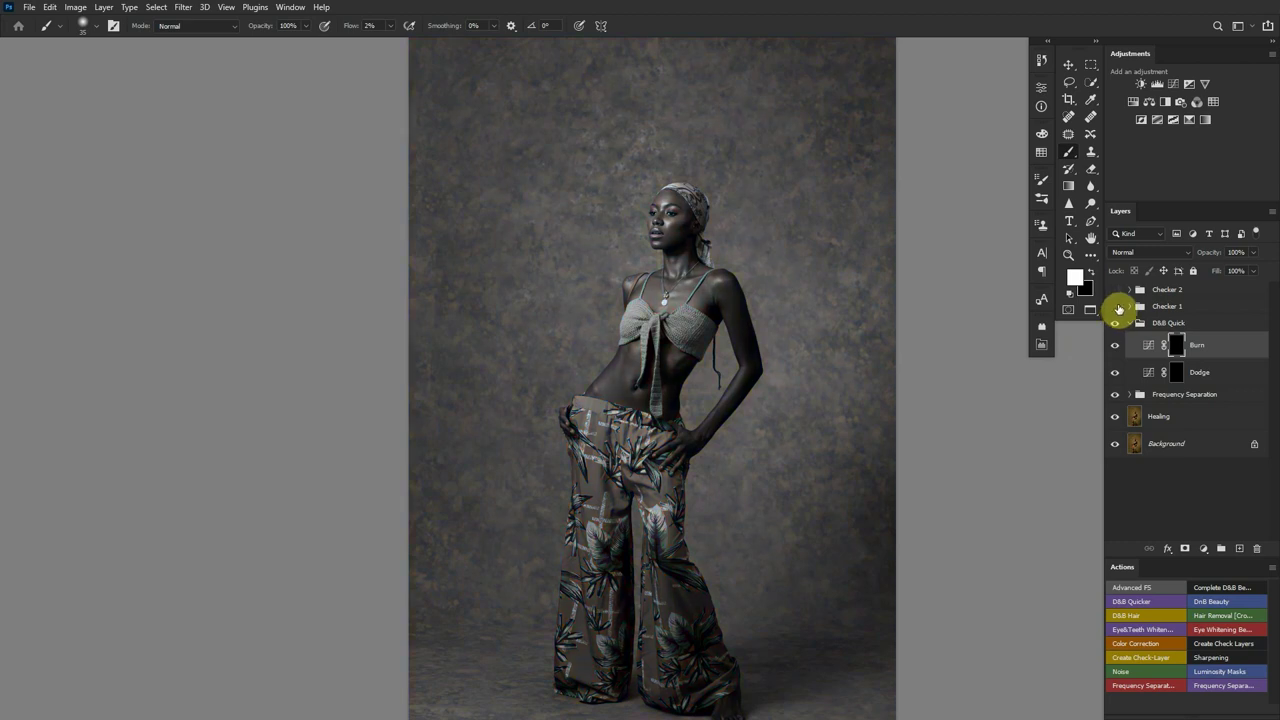
Swap Checker 1 for Checker 2 and set its Levels 1 midtone to 0.20
left_click(1115, 306)
left_click(1115, 289)
left_click(686, 337)
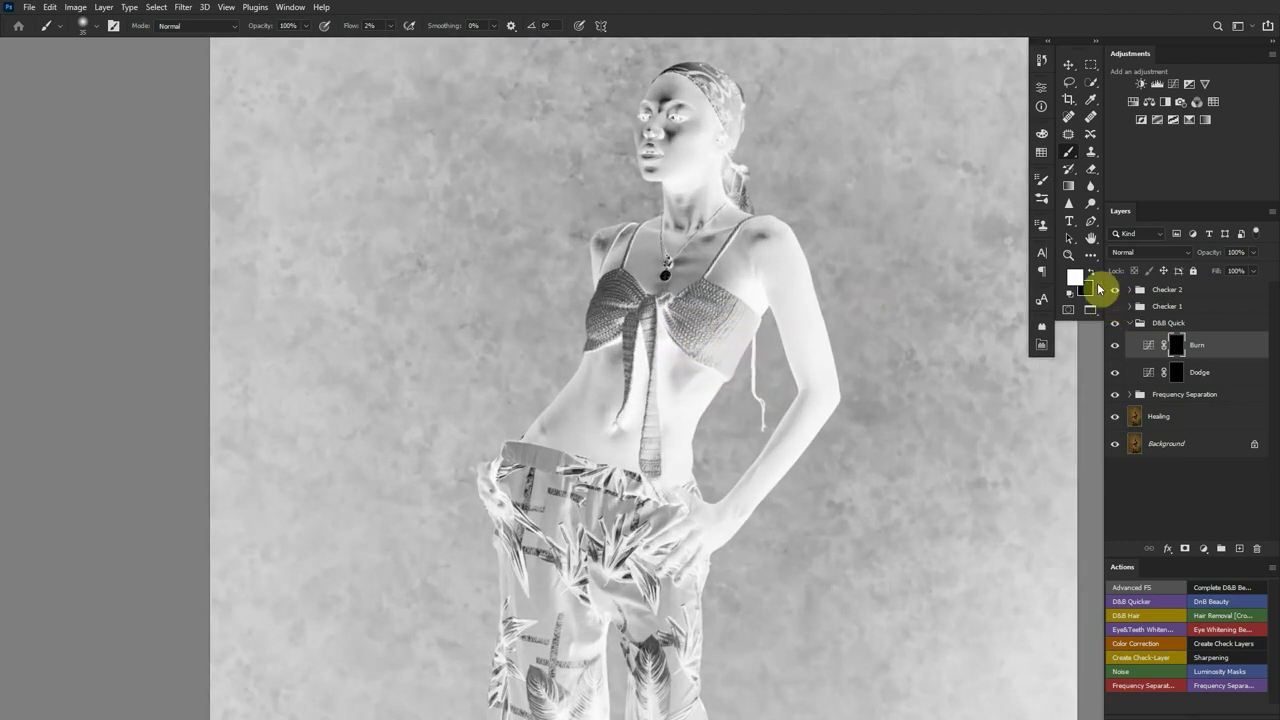
left_click(1129, 289)
left_click(1148, 313)
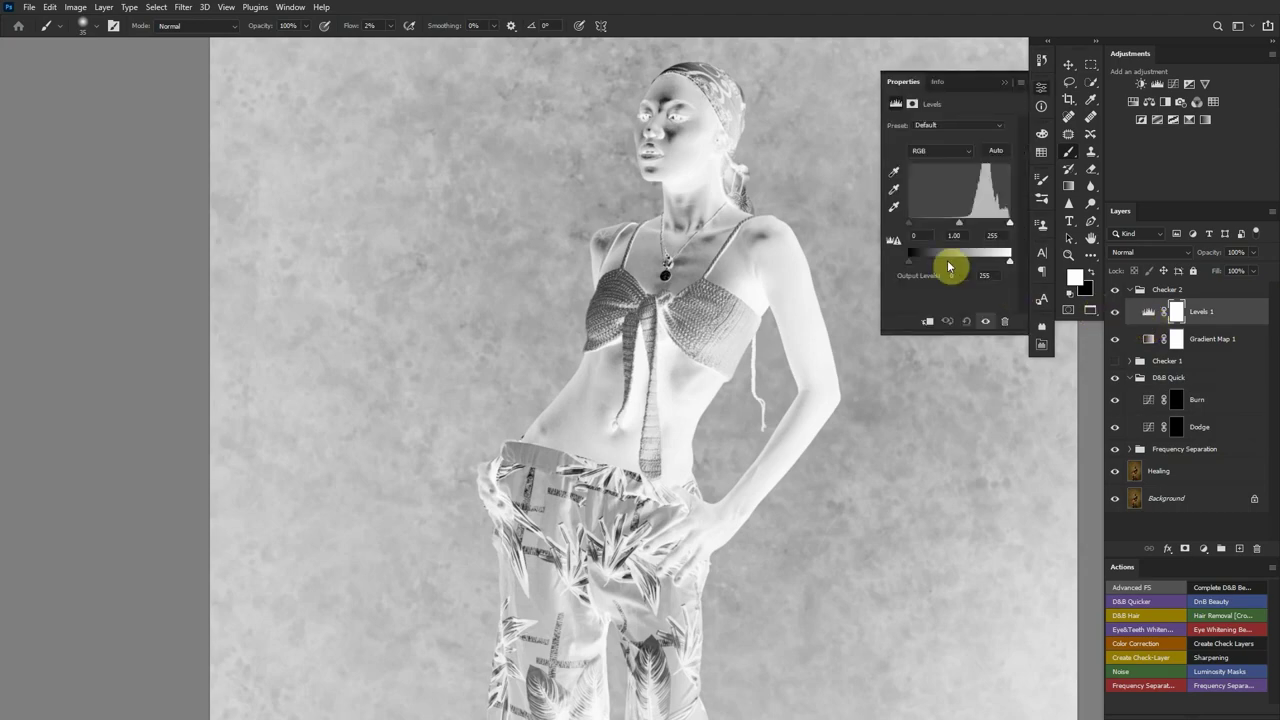
left_click_drag(959, 222, 988, 254)
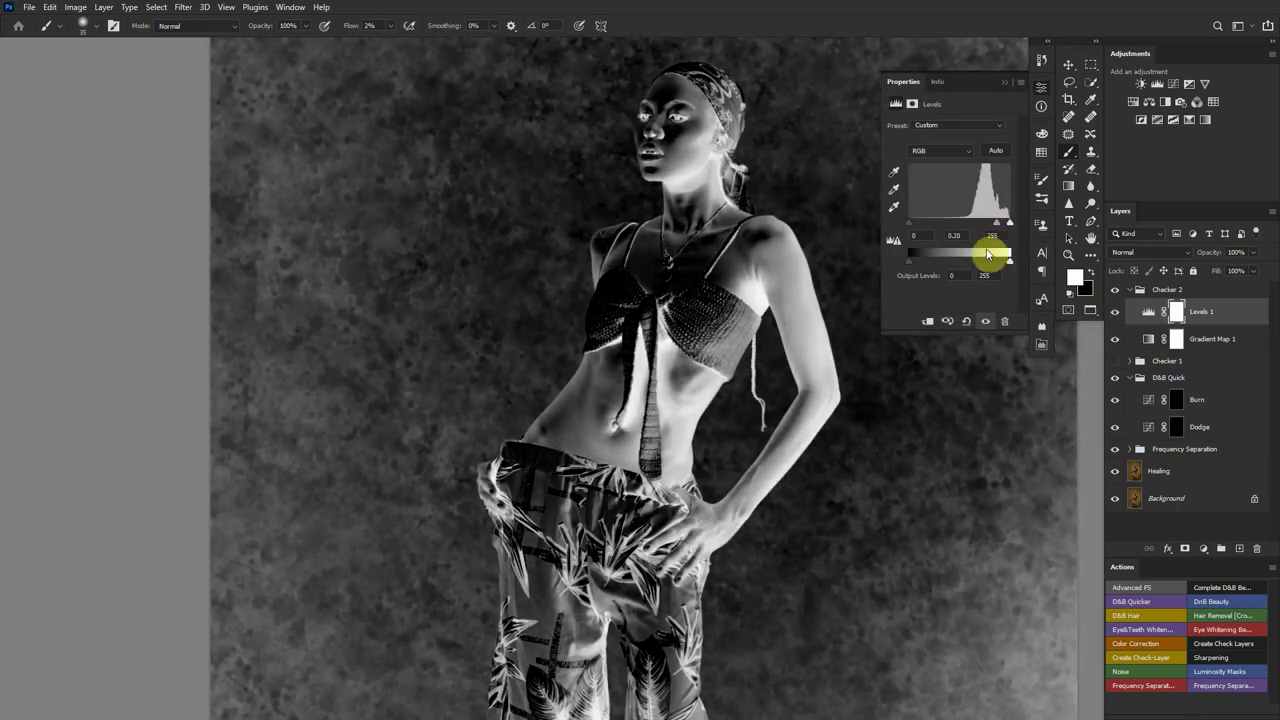
Brighten the torso below the top with soft strokes on the Dodge mask
scroll(600, 420, "up", 5)
scroll(594, 423, "down", 6)
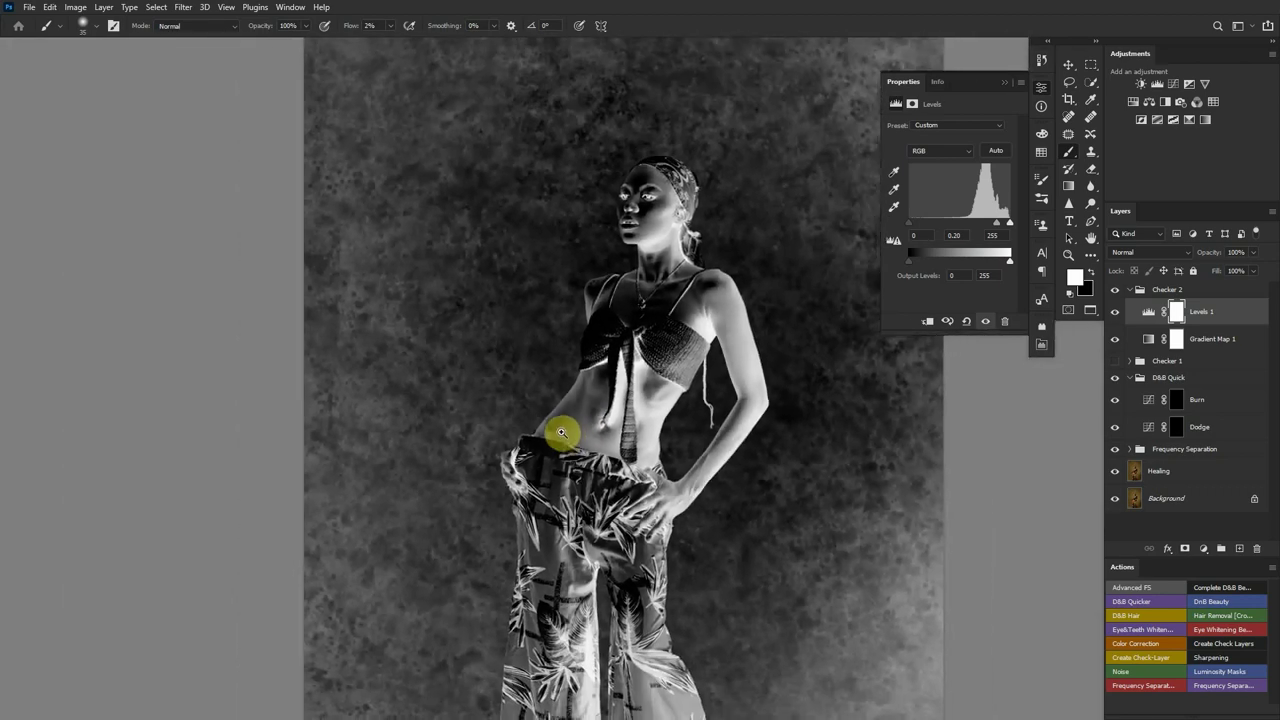
scroll(560, 434, "up", 2)
scroll(580, 437, "up", 2)
left_click(1177, 402)
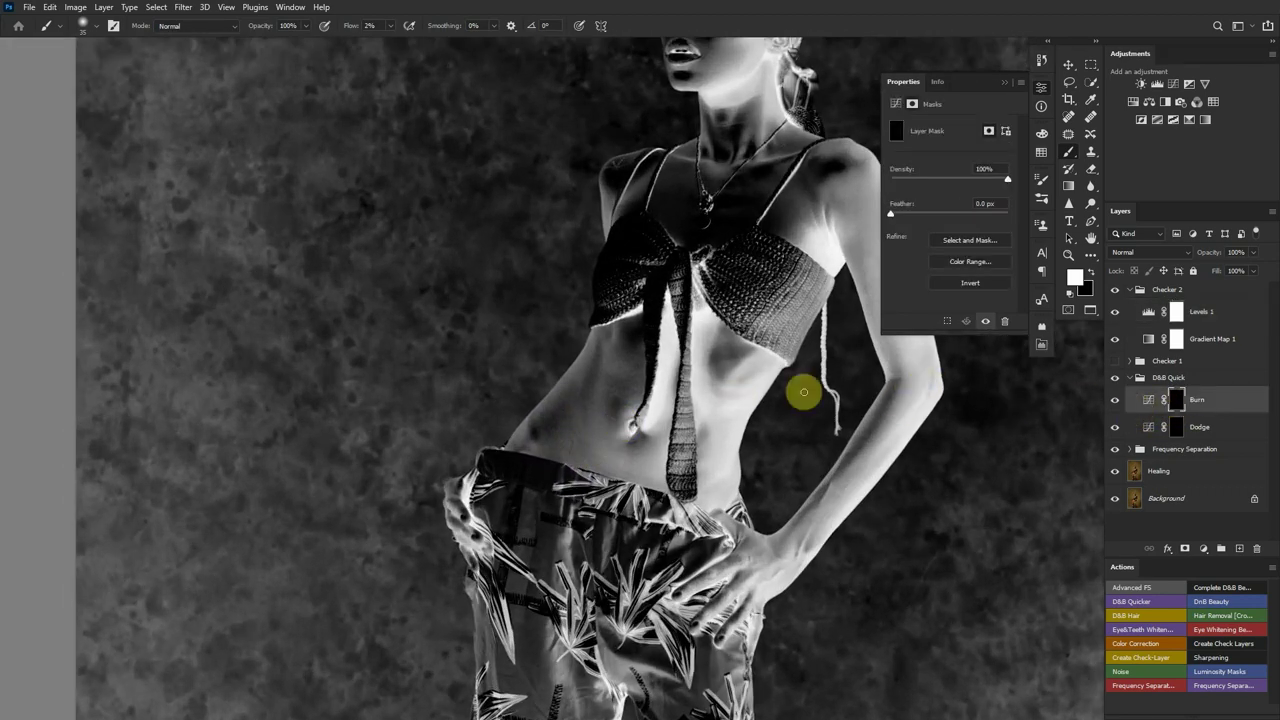
left_click(1177, 427)
mouse_move(591, 319)
left_mouse_down()
mouse_move(629, 364)
mouse_move(614, 372)
mouse_move(612, 353)
mouse_move(616, 373)
mouse_move(611, 383)
left_mouse_up()
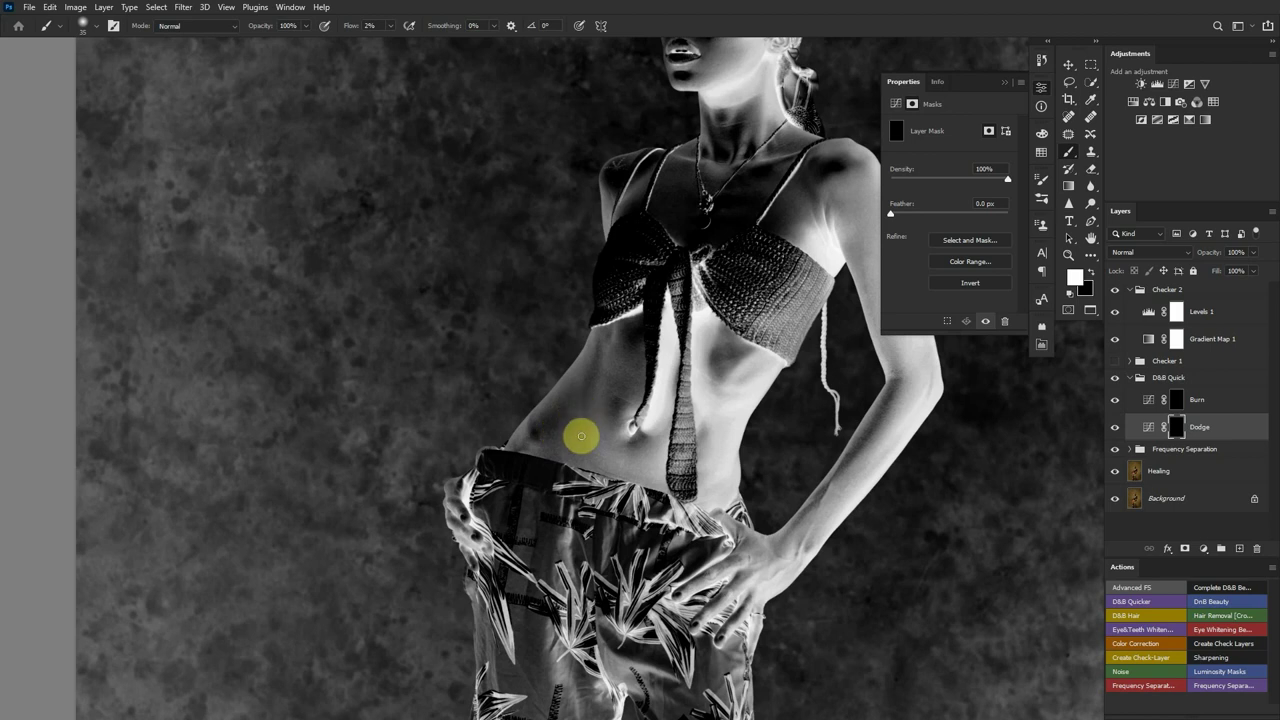
mouse_move(582, 431)
left_mouse_down()
mouse_move(580, 377)
mouse_move(580, 400)
mouse_move(580, 380)
mouse_move(609, 425)
mouse_move(546, 429)
mouse_move(549, 417)
mouse_move(538, 431)
mouse_move(566, 417)
mouse_move(553, 413)
mouse_move(551, 429)
mouse_move(599, 341)
mouse_move(582, 389)
left_mouse_up()
Reframe on the torso, brighten the waist on the Dodge mask, and hide Checker 2
left_click(1197, 400)
key("ctrl+space")
mouse_move(700, 423)
left_mouse_down()
mouse_move(663, 423)
mouse_move(705, 434)
left_mouse_up()
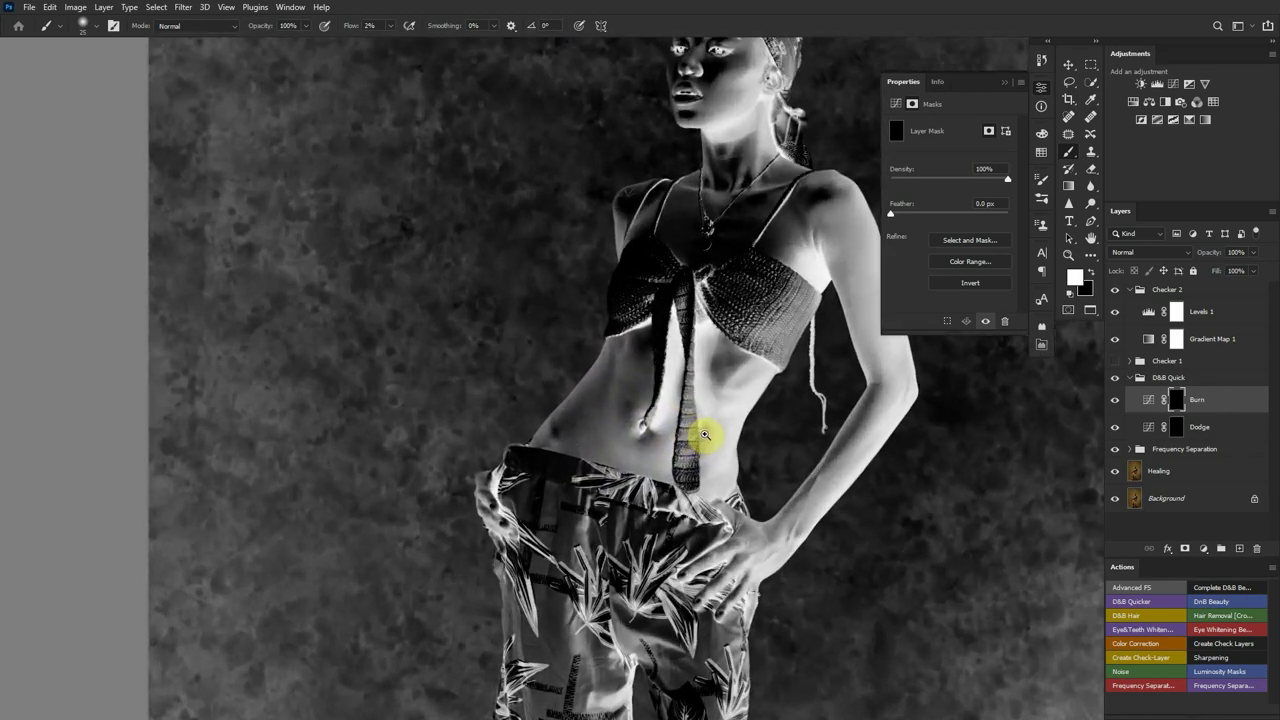
left_click(1177, 427)
mouse_move(623, 365)
left_mouse_down()
mouse_move(622, 378)
mouse_move(634, 371)
mouse_move(611, 357)
mouse_move(634, 371)
mouse_move(613, 459)
mouse_move(609, 449)
mouse_move(637, 451)
mouse_move(612, 460)
mouse_move(612, 432)
left_mouse_up()
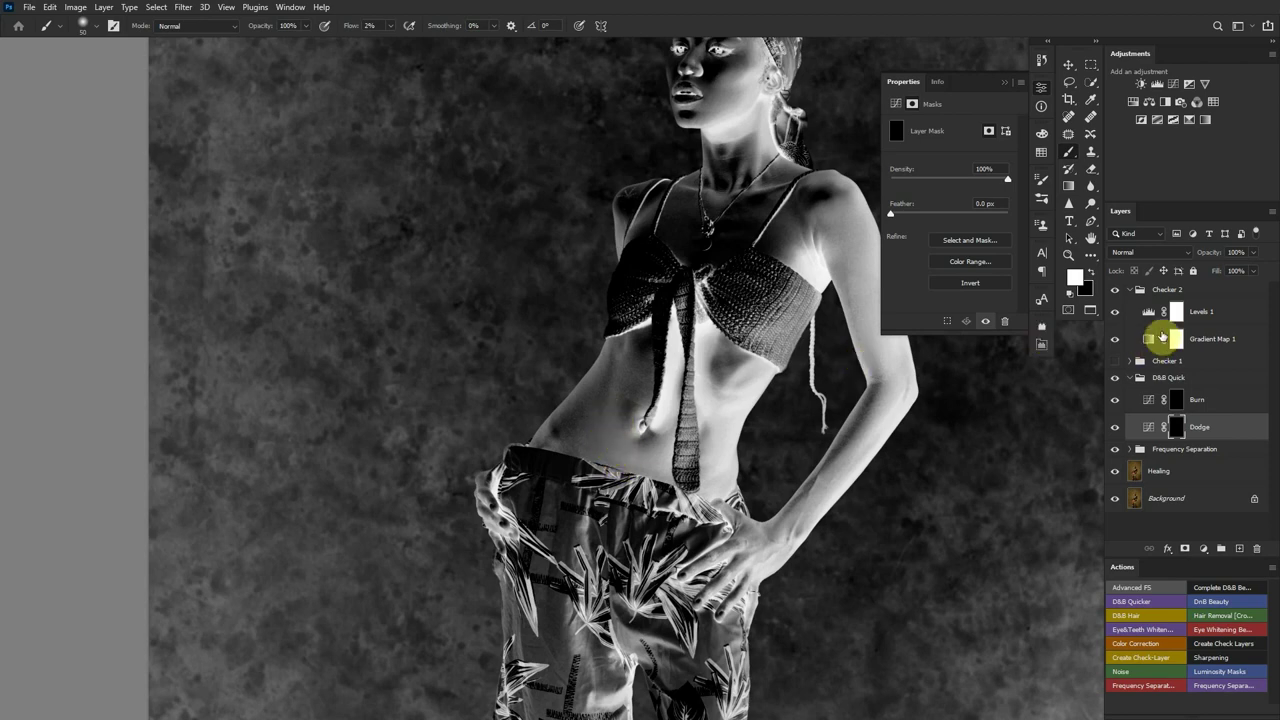
left_click(1115, 289)
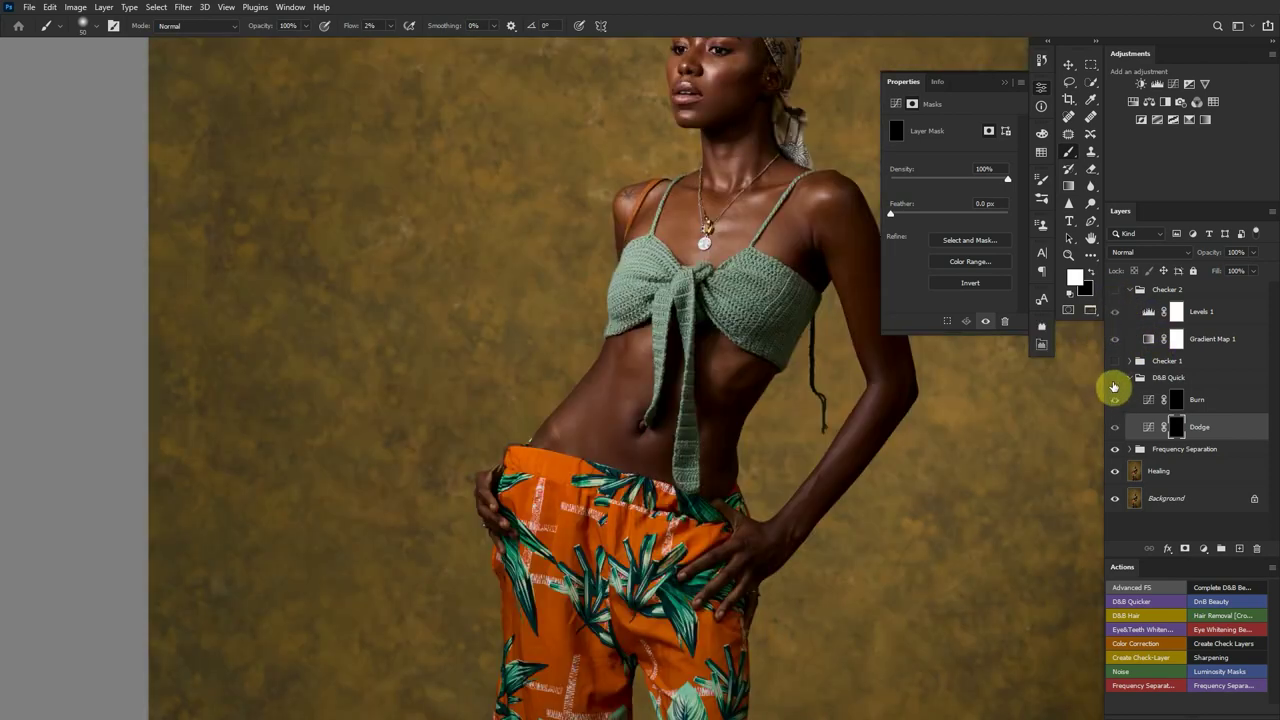
With D&B Quick and Checker 2 visible, burn the torso from chest to waist, then hide Checker 2
scroll(786, 414, "down", 5)
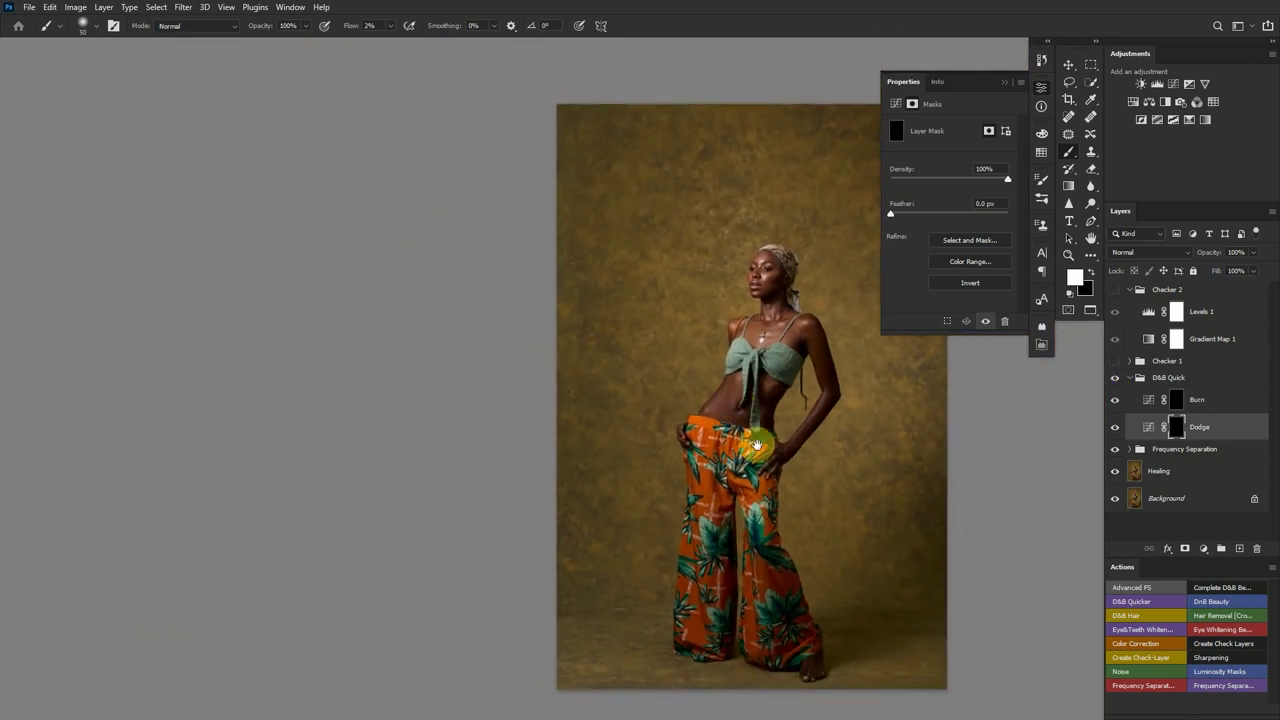
scroll(707, 411, "up", 1)
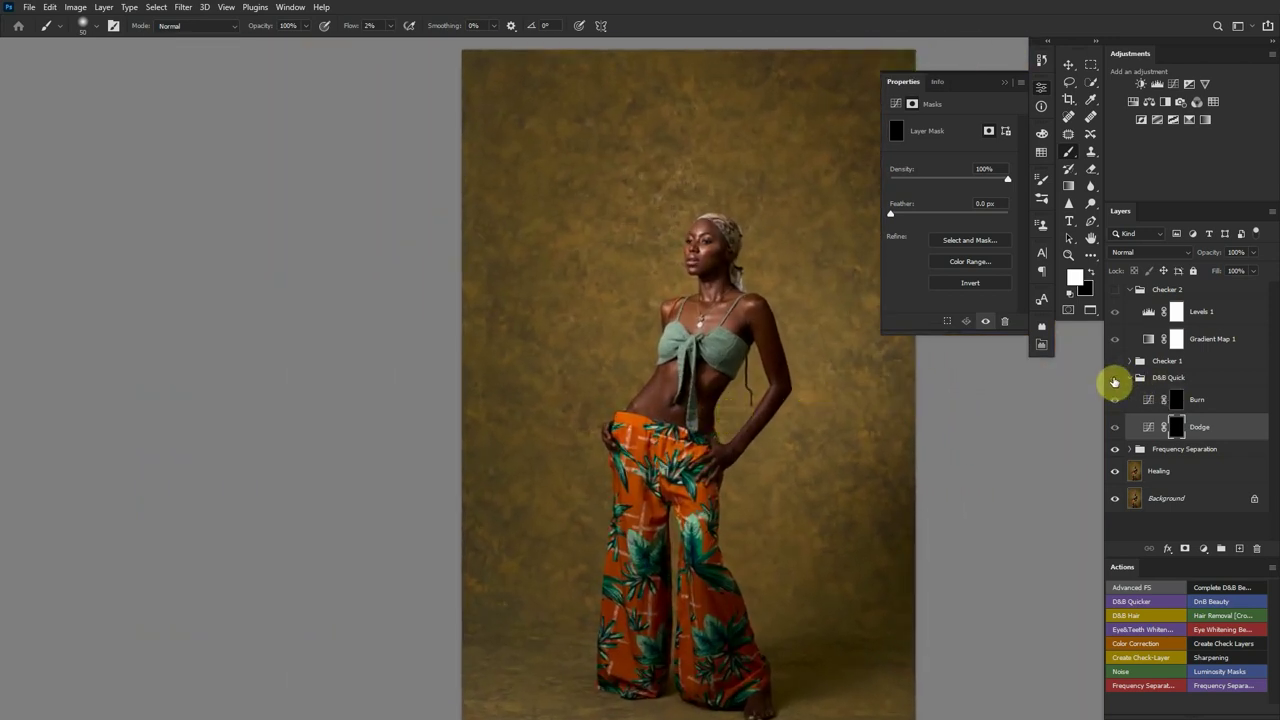
left_click(1114, 379)
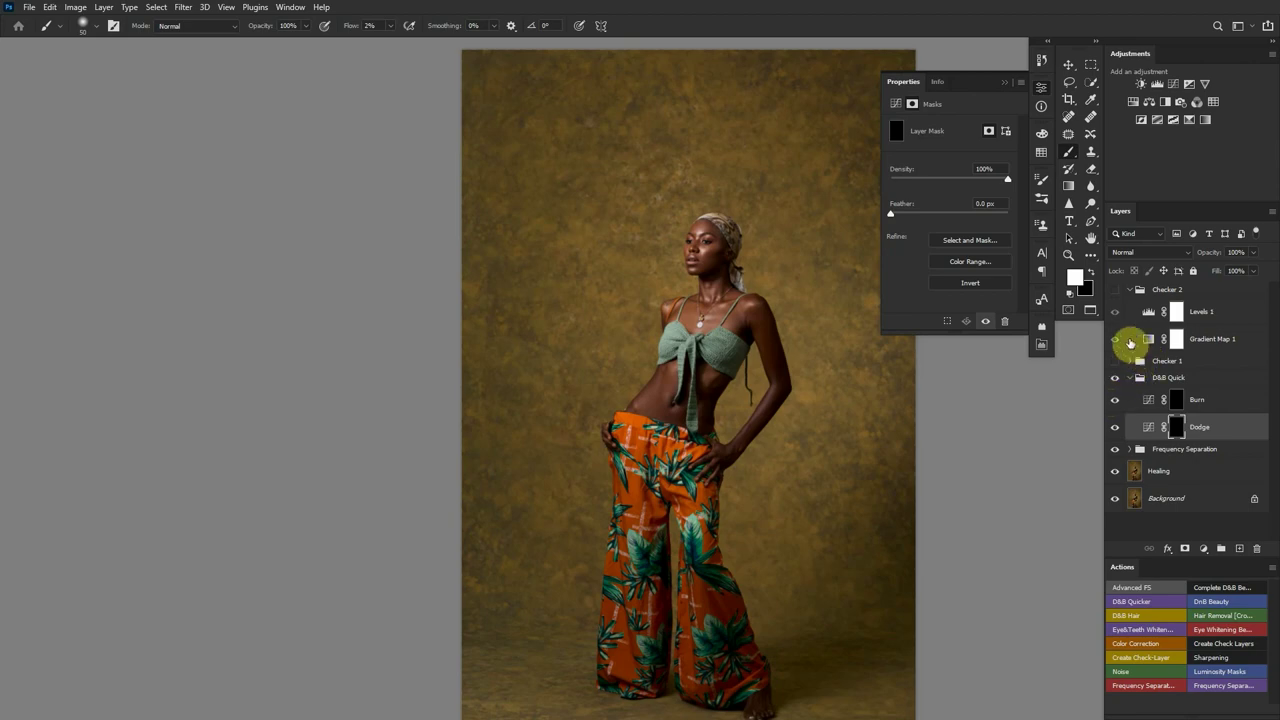
left_click(1114, 289)
scroll(737, 420, "up", 3)
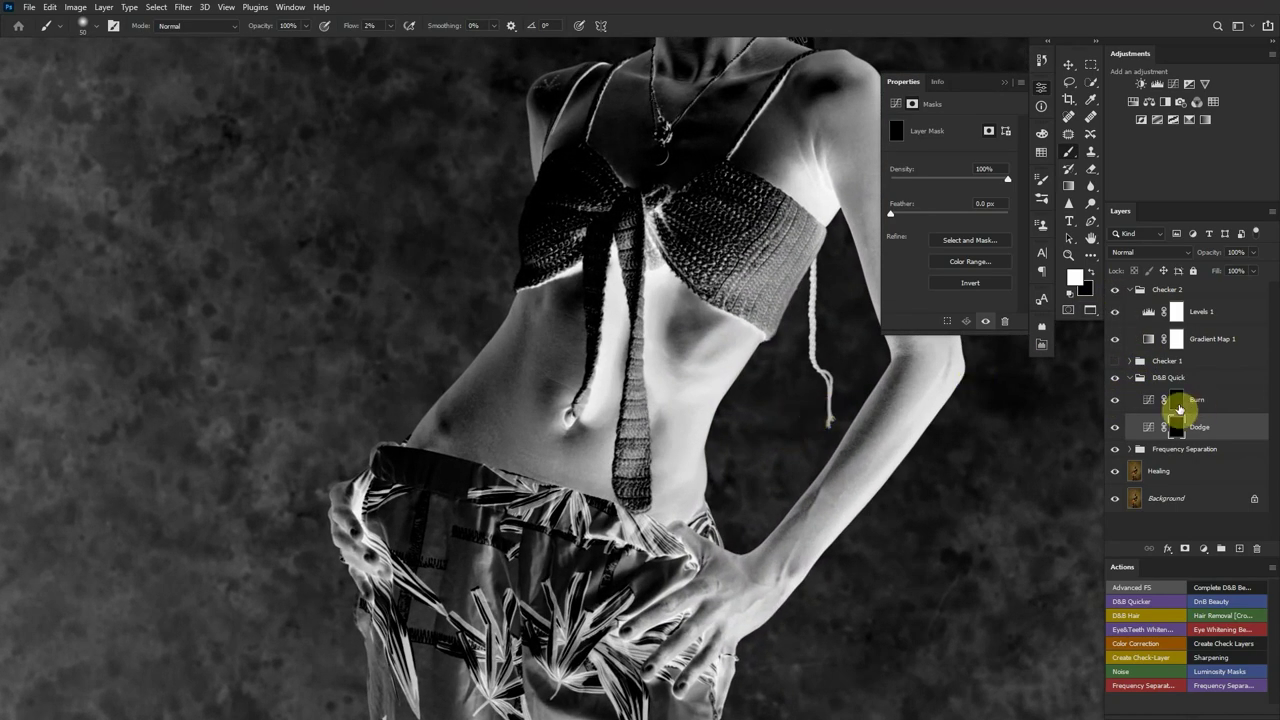
left_click(1178, 403)
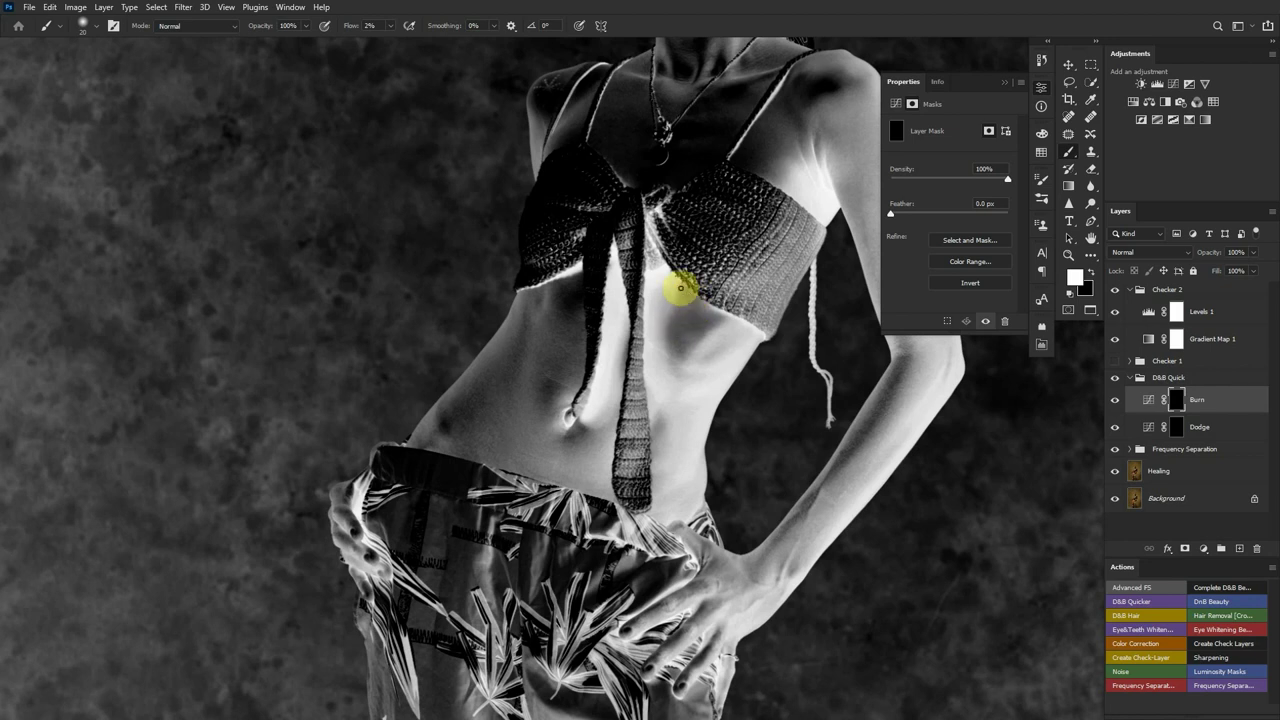
mouse_move(680, 288)
left_mouse_down()
mouse_move(573, 268)
mouse_move(605, 375)
mouse_move(578, 413)
mouse_move(717, 353)
mouse_move(704, 317)
mouse_move(678, 356)
left_mouse_up()
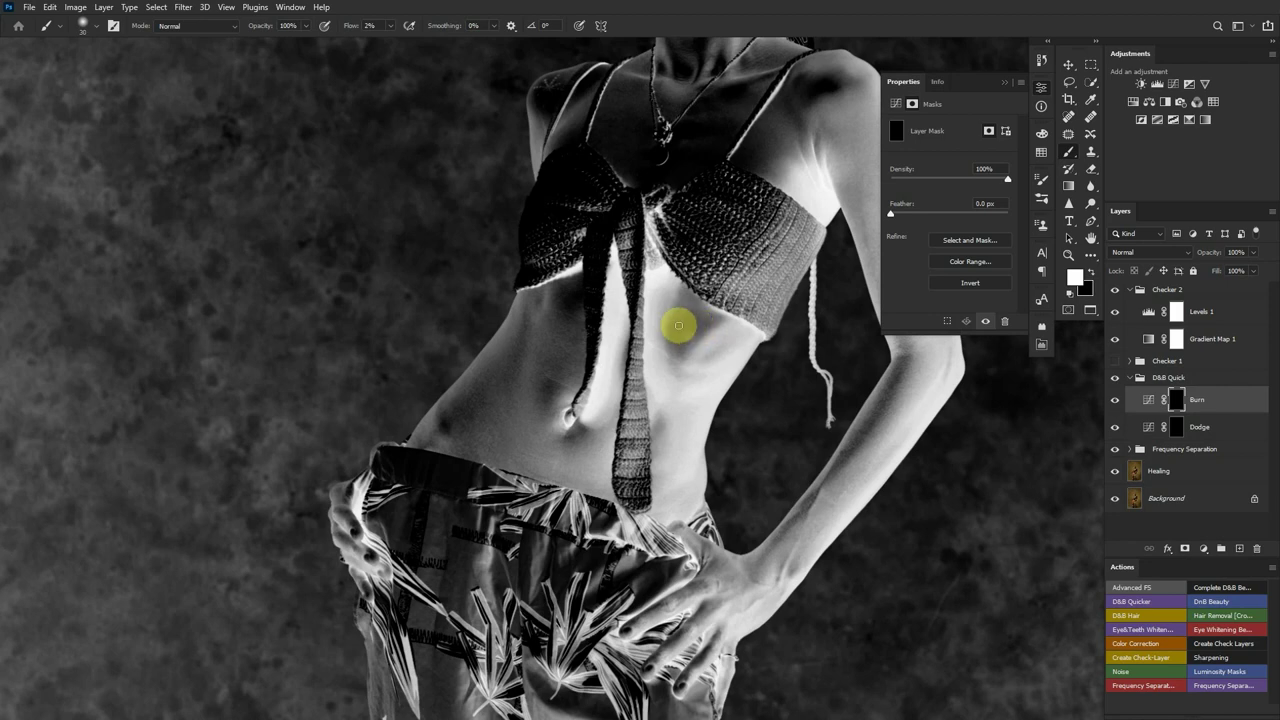
key("bracketleft")
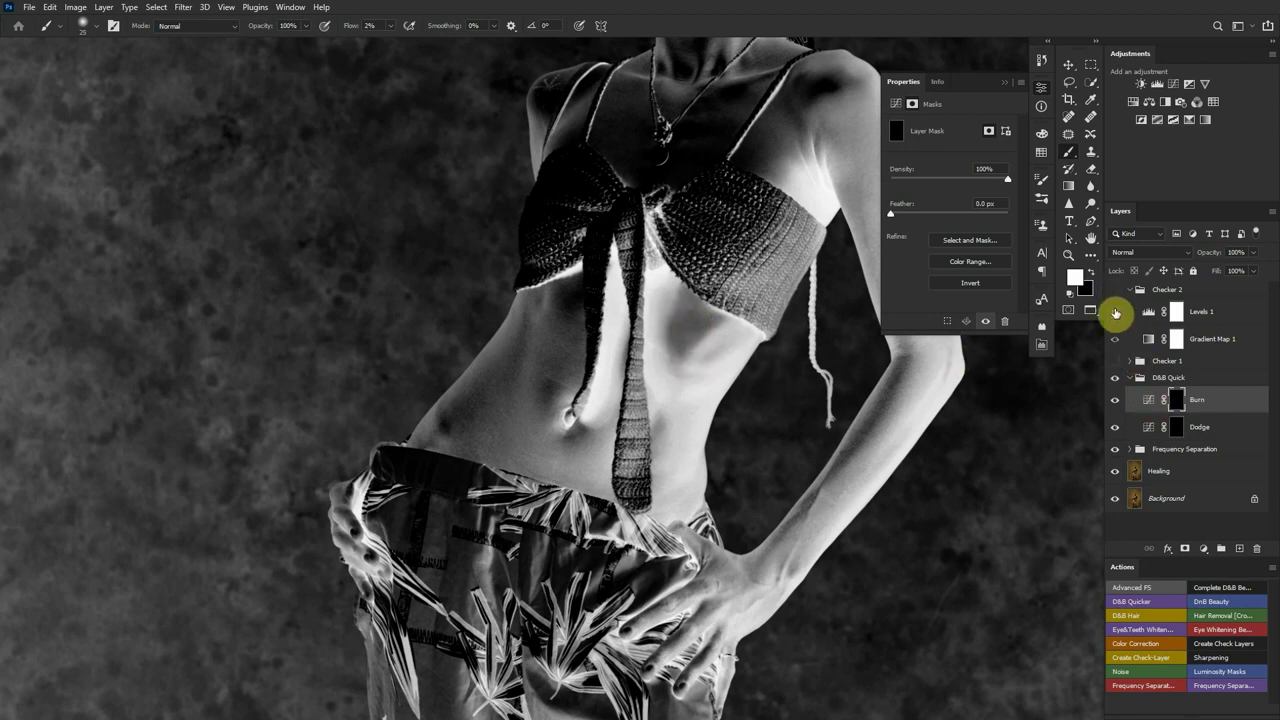
left_click(1115, 289)
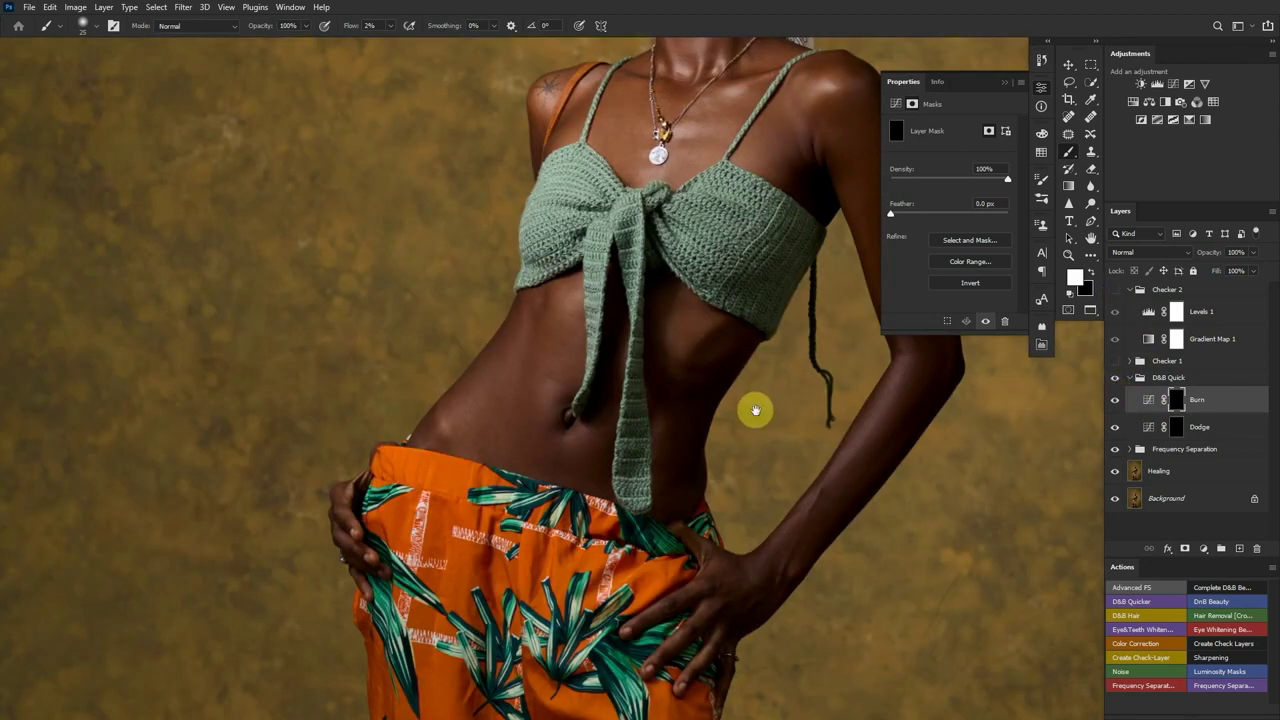
Turn Checker 2 back on and reduce the brush size to 10
scroll(730, 392, "down", 5)
scroll(724, 388, "up", 3)
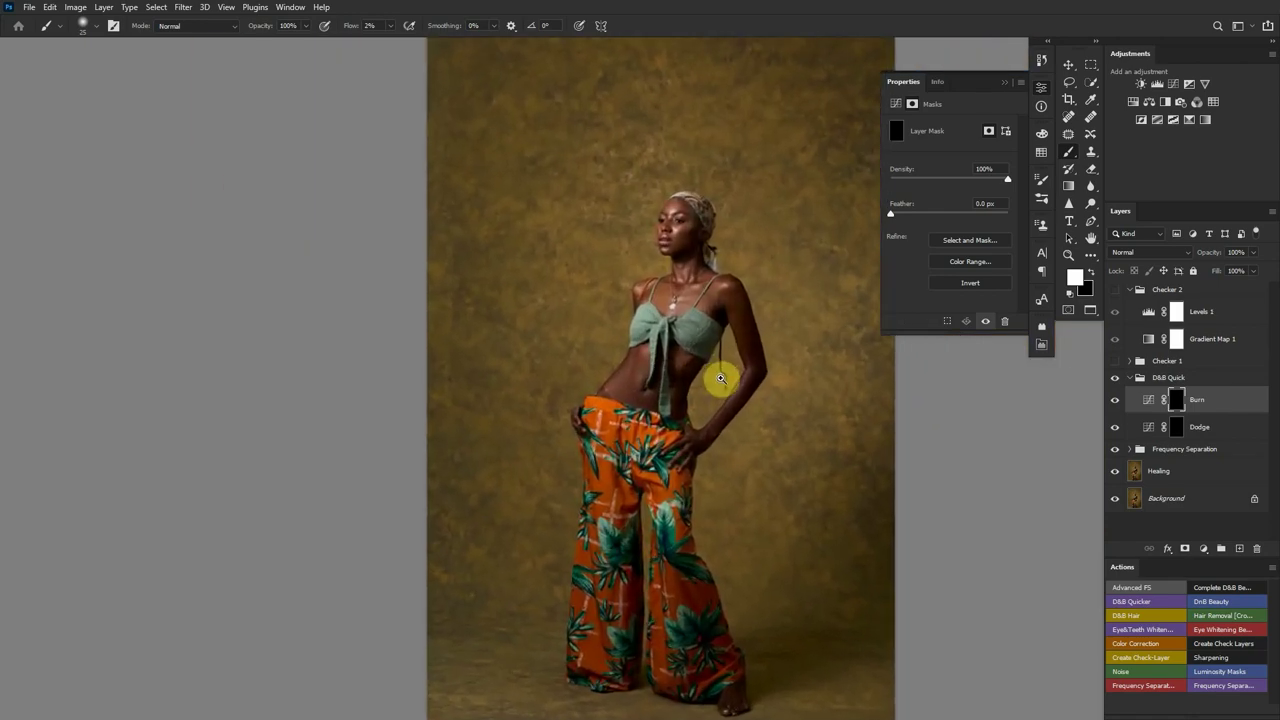
left_click(1115, 289)
scroll(700, 320, "up", 3)
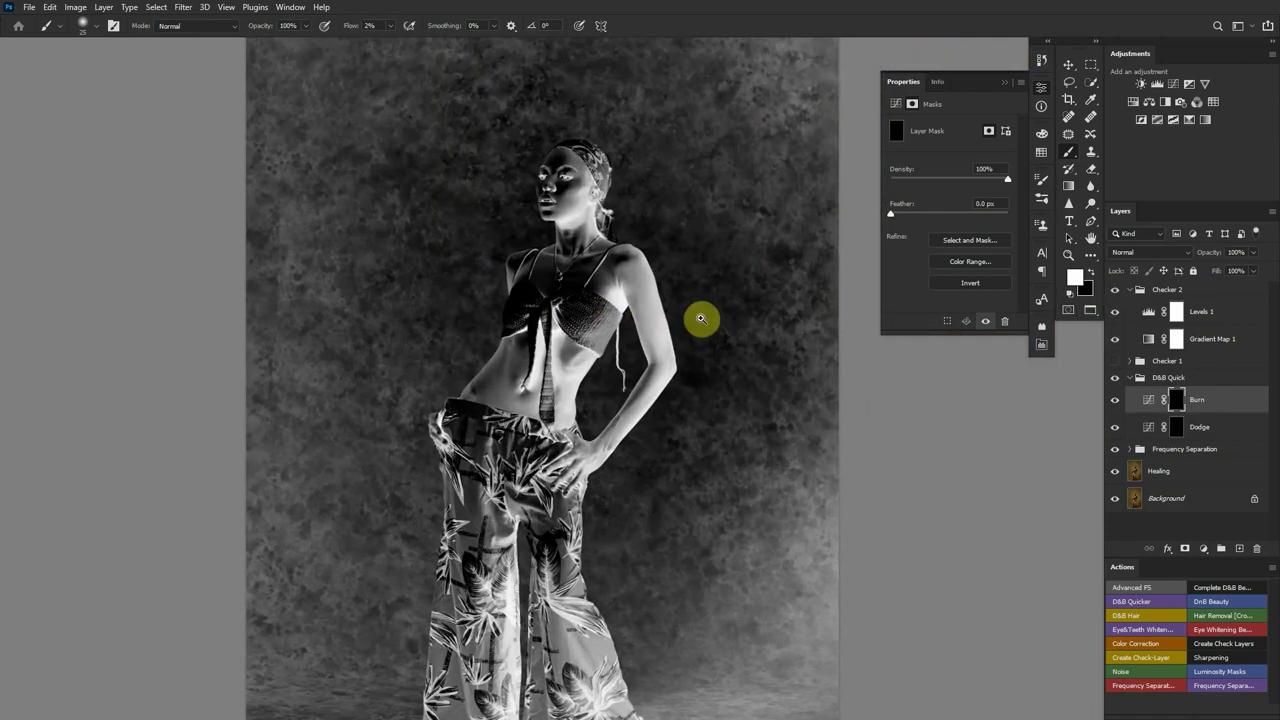
scroll(743, 341, "up", 4)
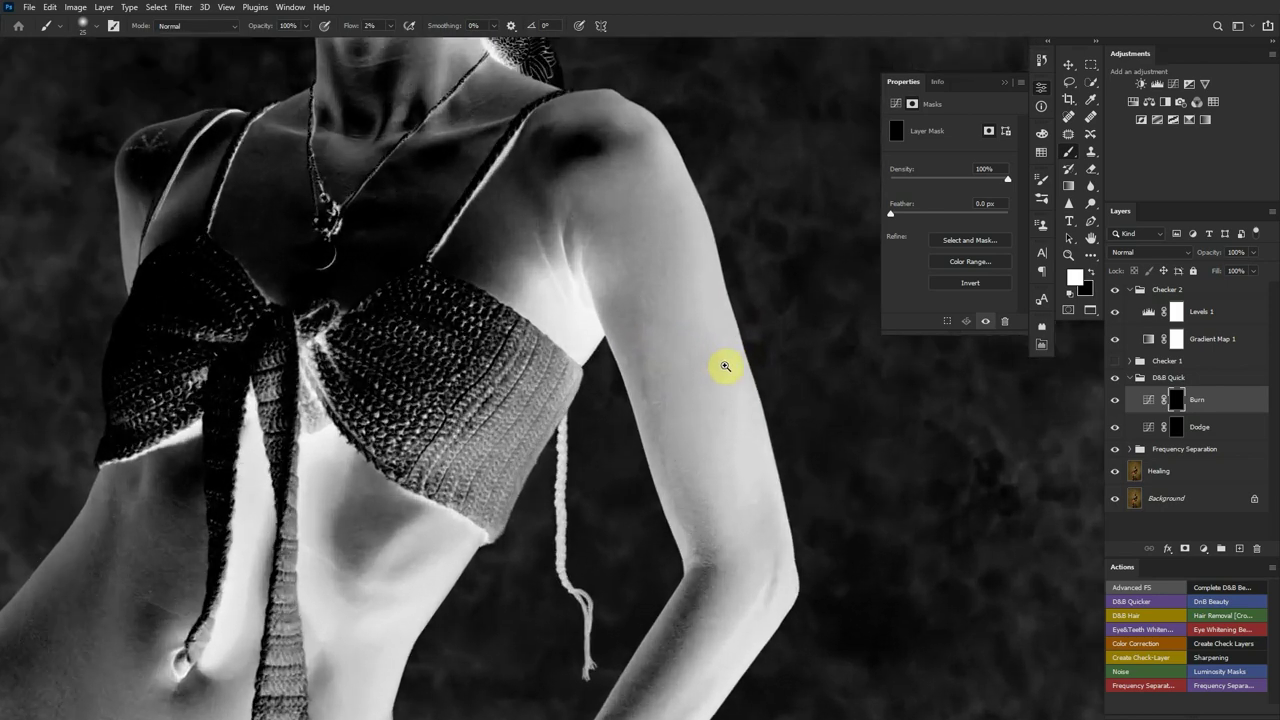
key("bracketleft")
key("bracketleft")
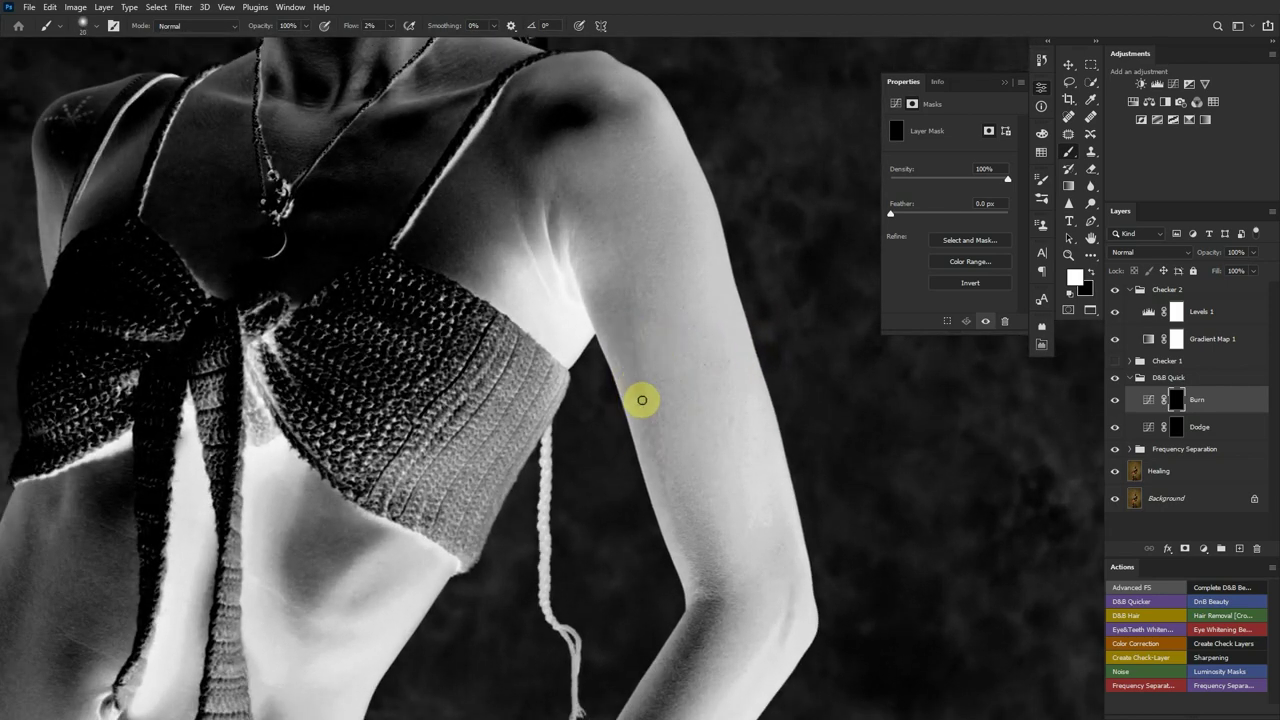
key("bracketleft")
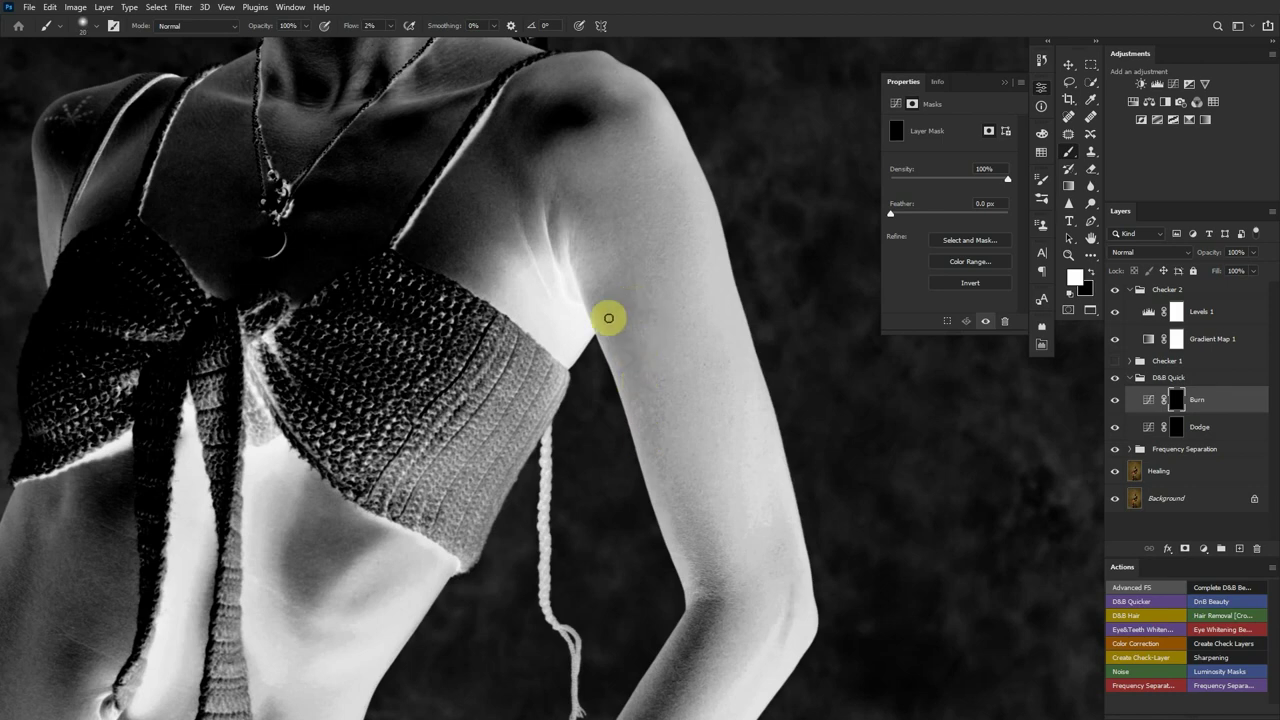
Hide the check view, zoom out to the whole figure, and collapse the D&B Quick group
left_click(1116, 291)
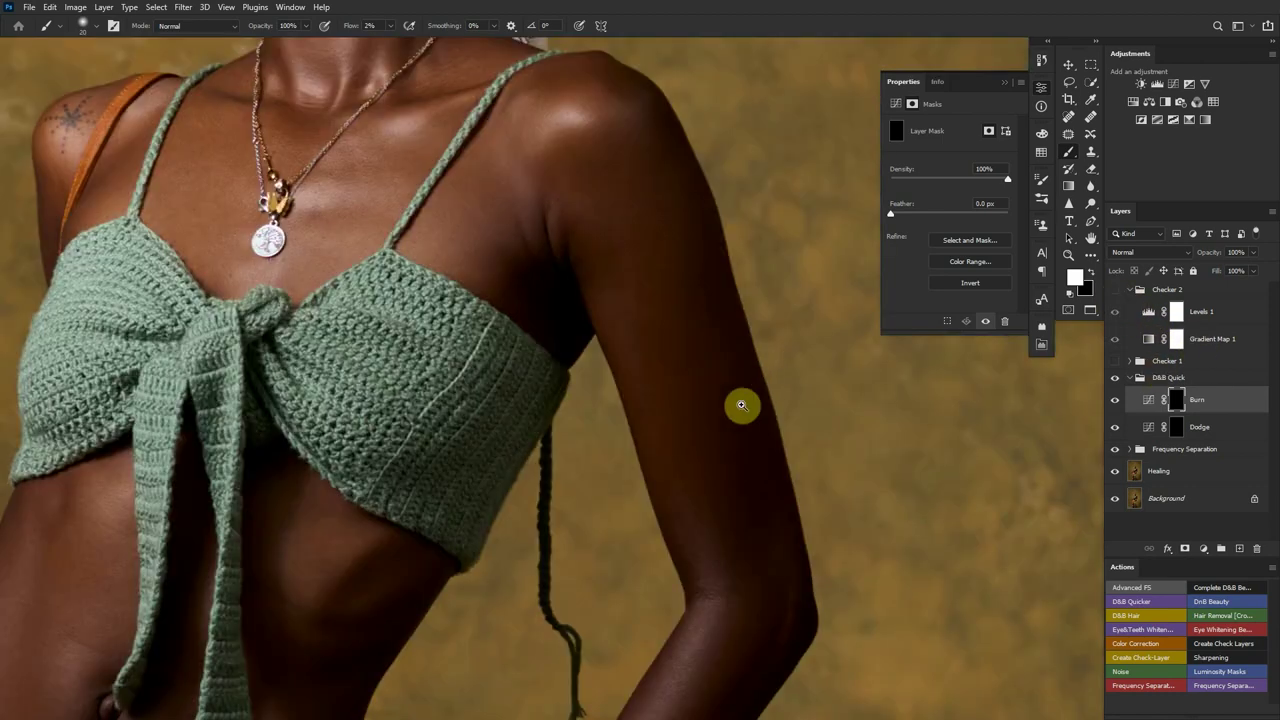
mouse_move(740, 406)
left_mouse_down()
mouse_move(642, 427)
mouse_move(677, 363)
mouse_move(749, 366)
mouse_move(695, 372)
mouse_move(725, 369)
left_mouse_up()
left_click(1134, 378)
left_click(1129, 378)
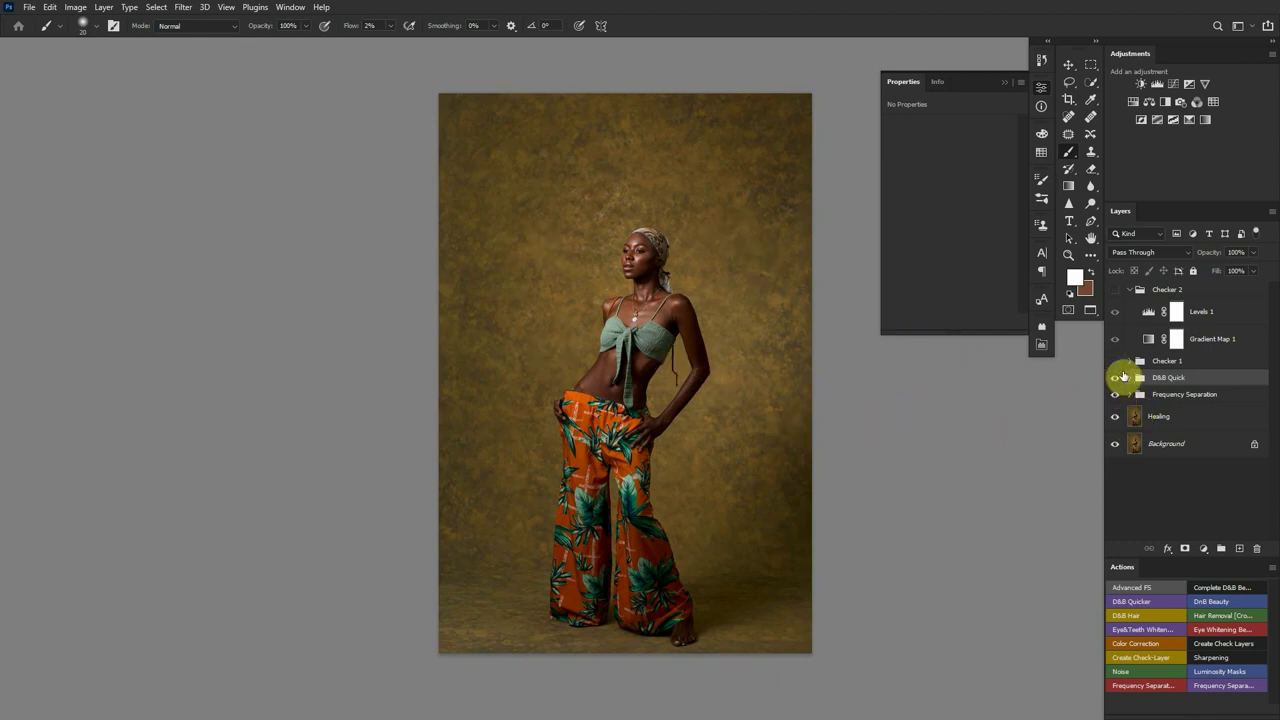
Expand D&B Quick, select the Burn layer mask, and turn Checker 2 back on
scroll(708, 269, "up", 2)
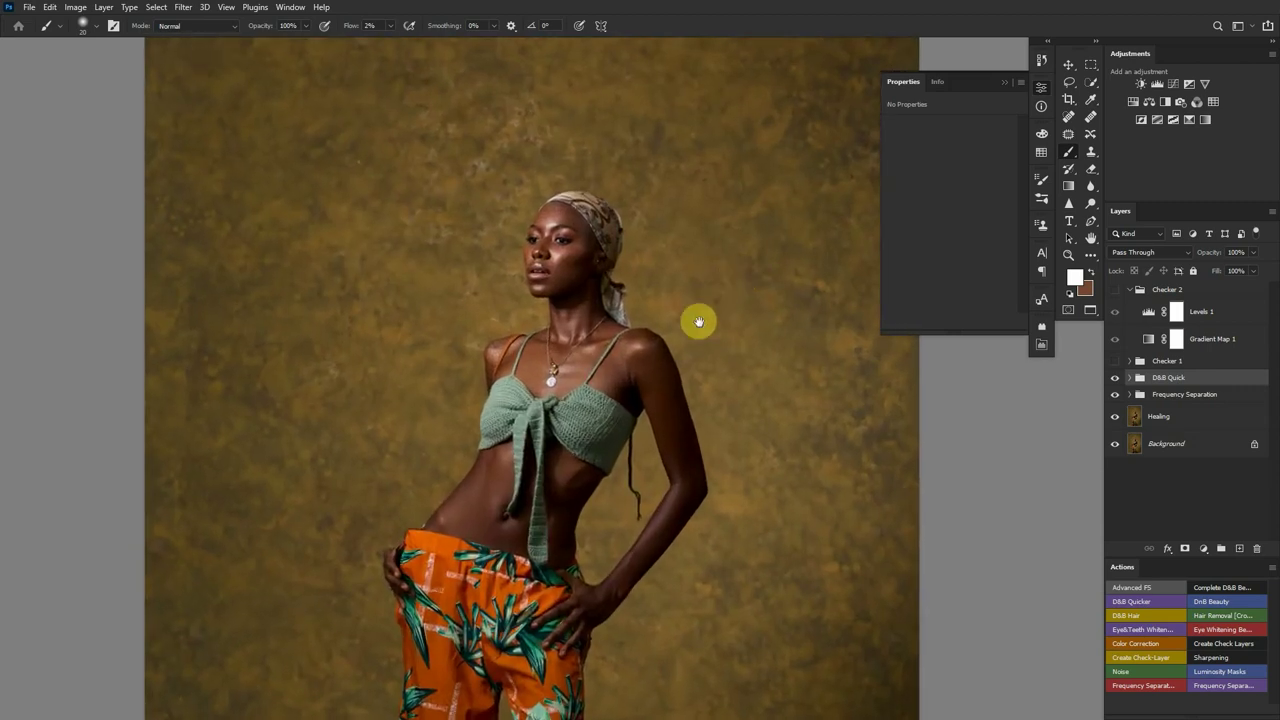
scroll(698, 321, "down", 4)
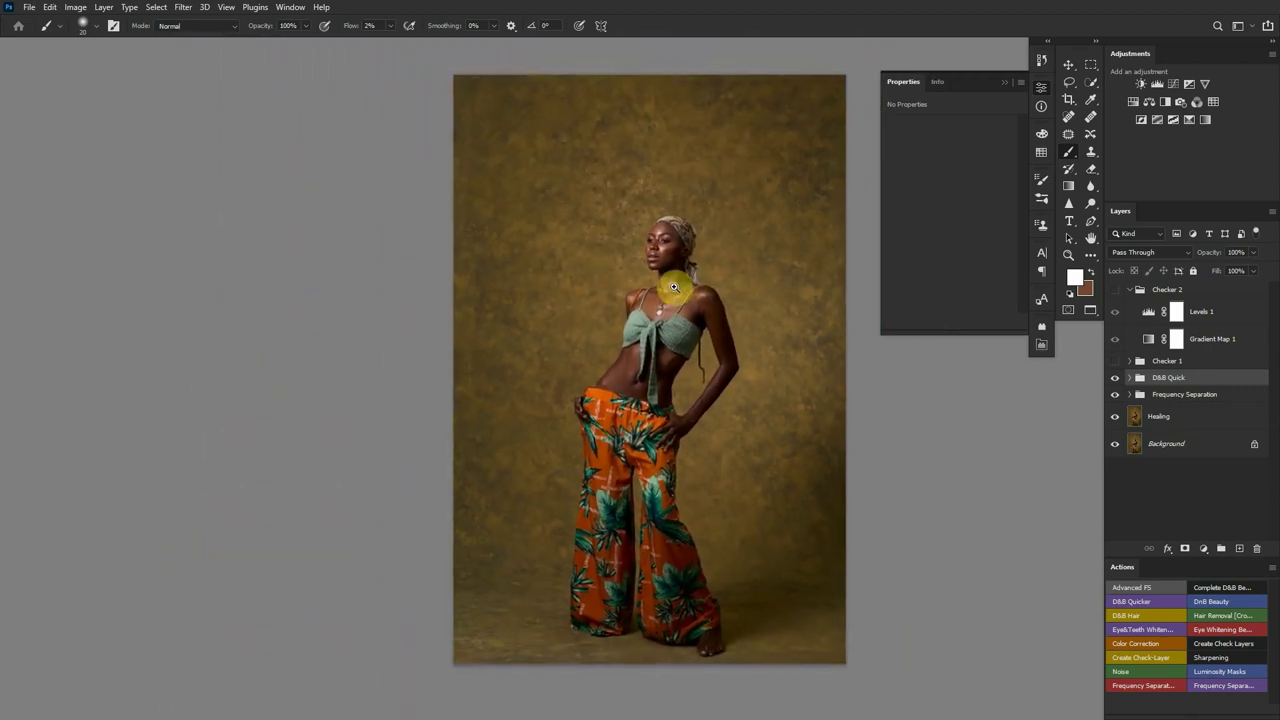
left_click(1131, 379)
left_click(1148, 403)
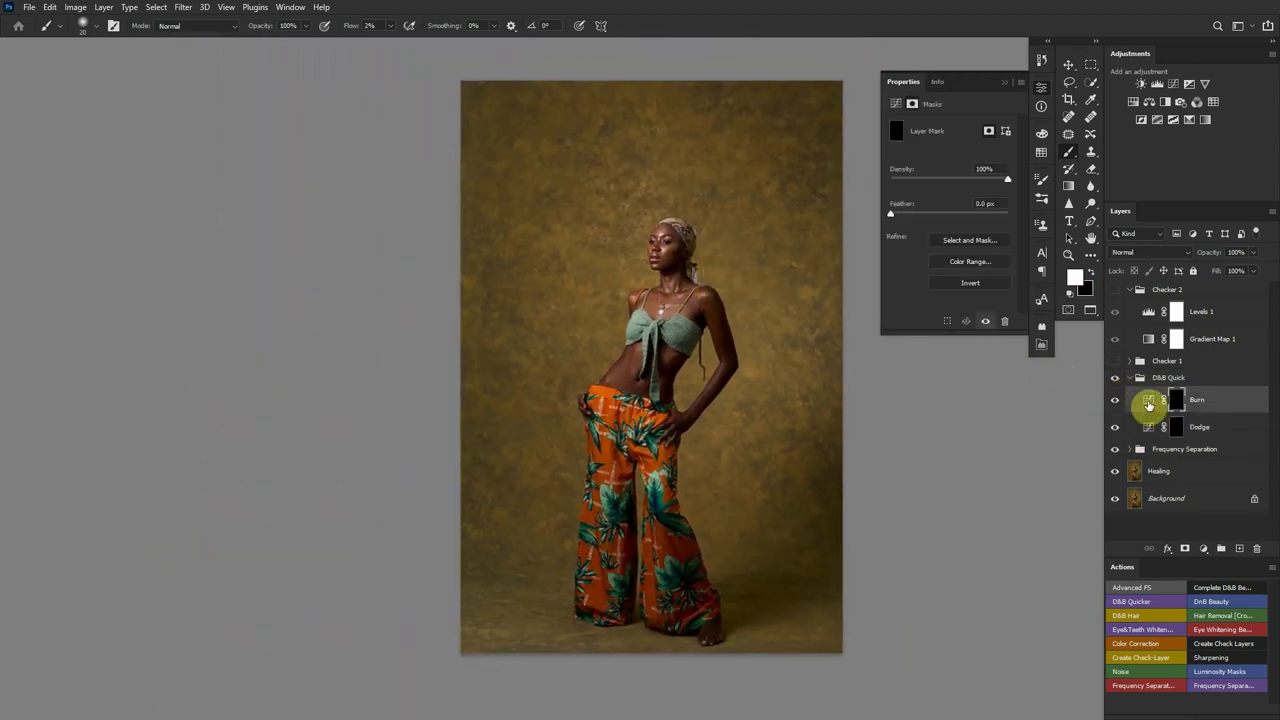
scroll(700, 240, "up", 4)
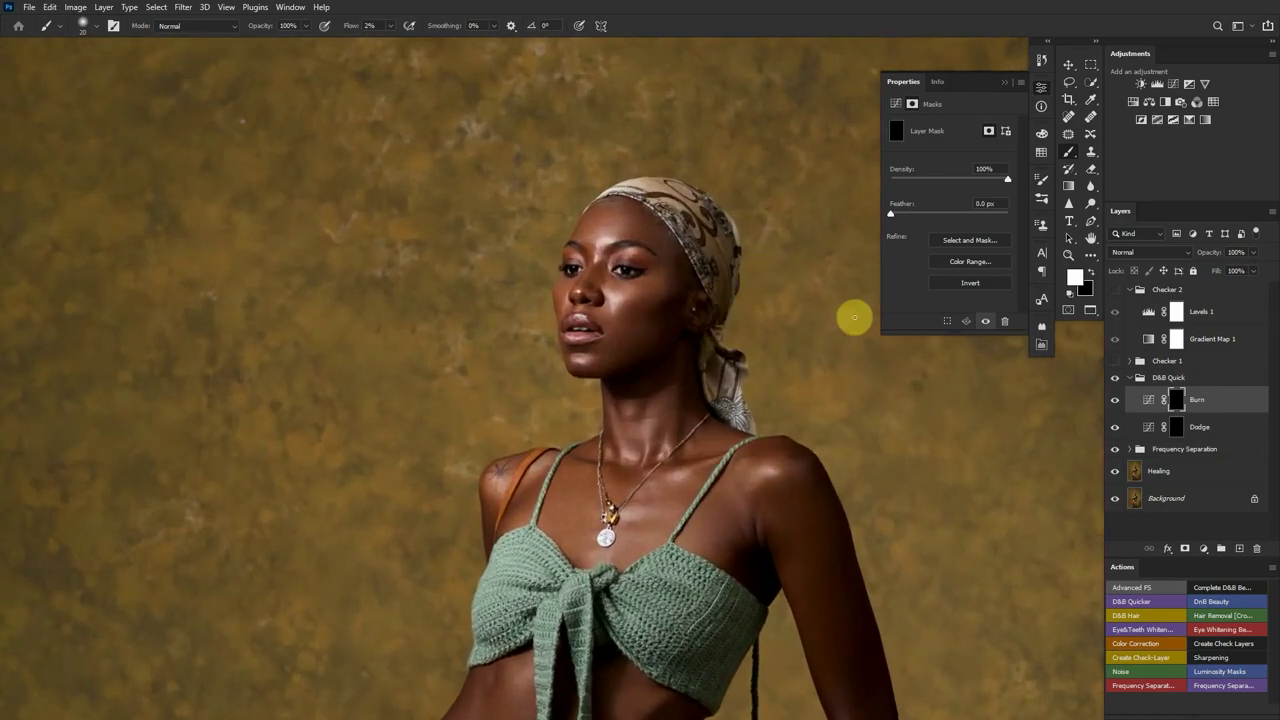
left_click(1115, 289)
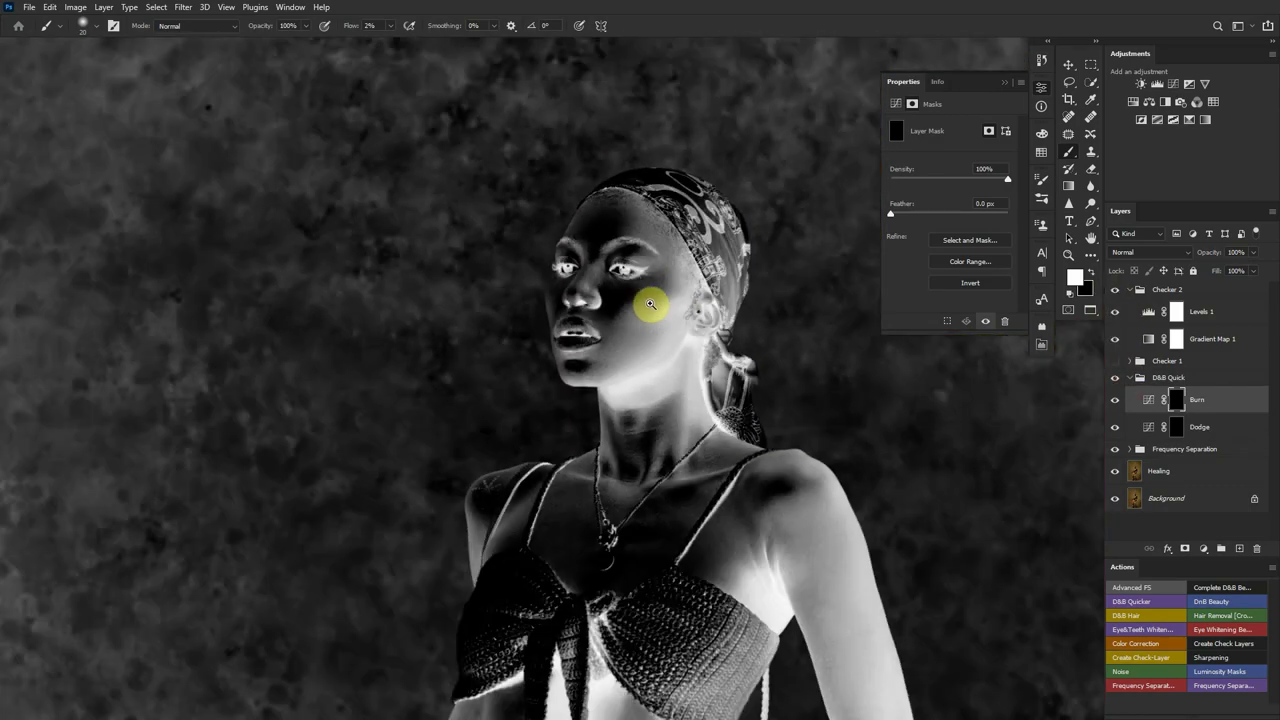
scroll(620, 288, "down", 5)
scroll(657, 320, "up", 6)
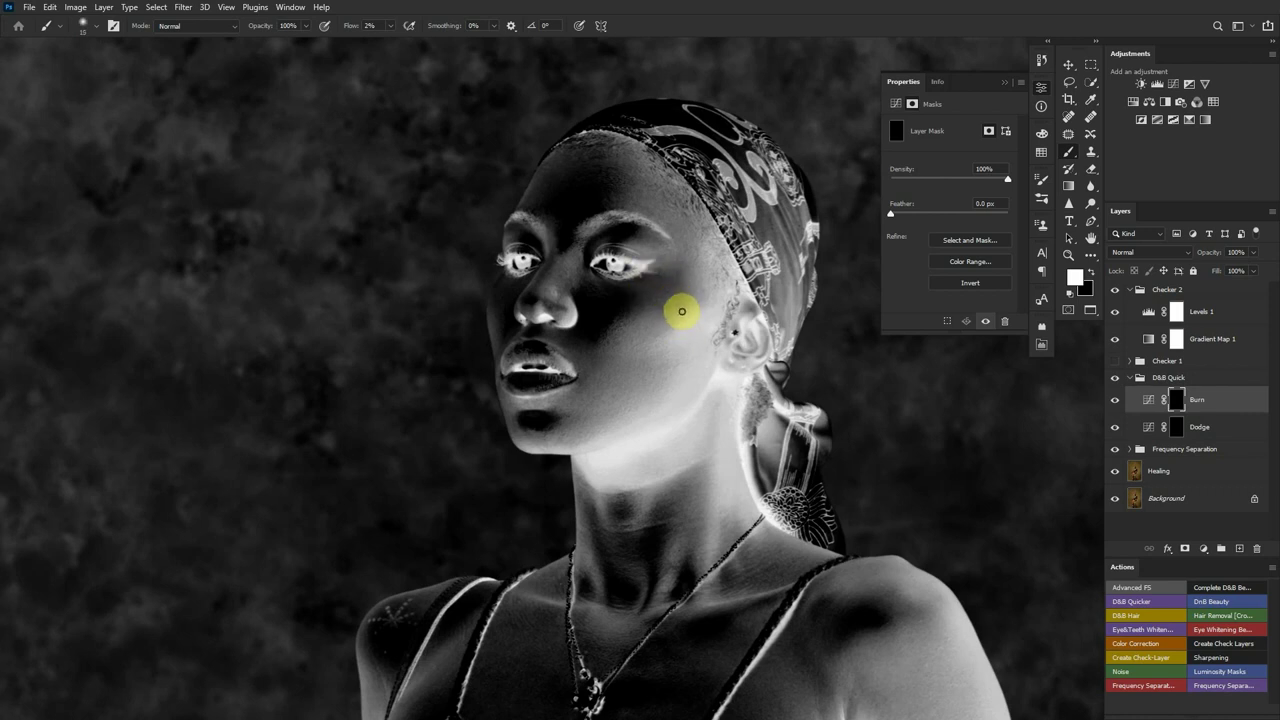
Dodge along the temple, hide the check view, and raise the brush flow to 4%
left_click(1140, 427)
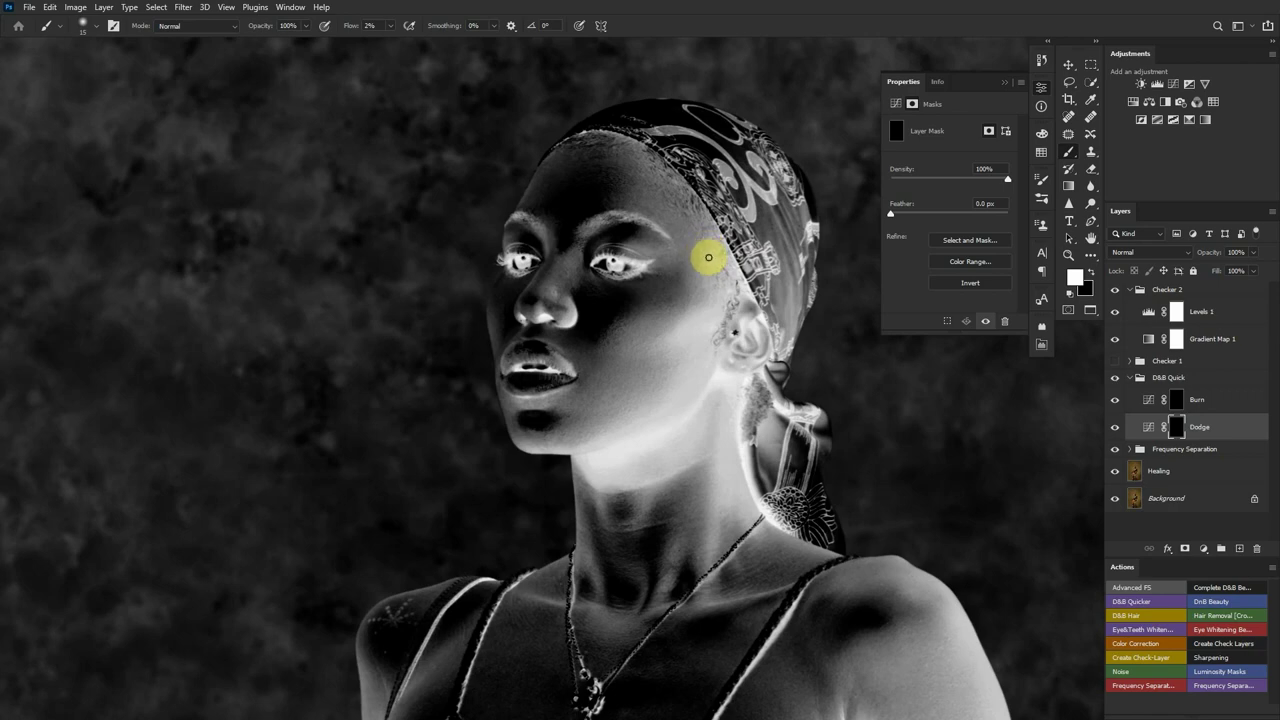
left_click(1115, 290)
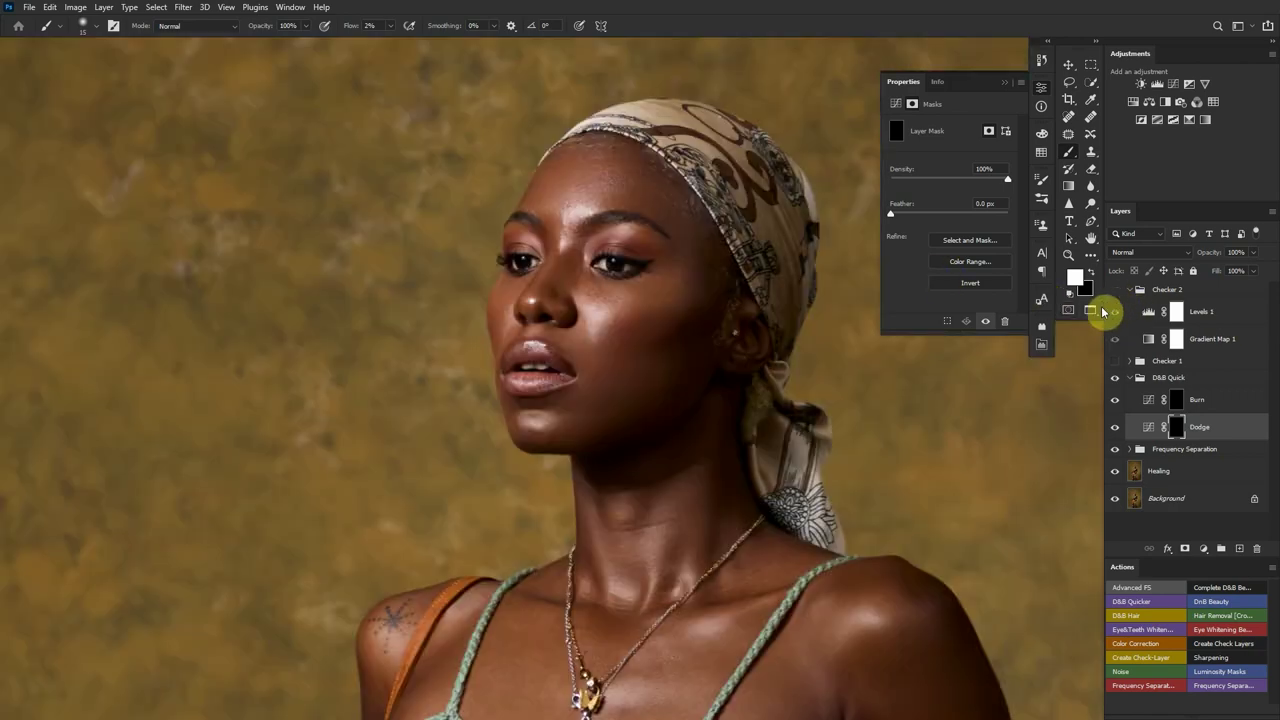
left_click_drag(728, 366, 637, 340)
scroll(709, 351, "up", 2)
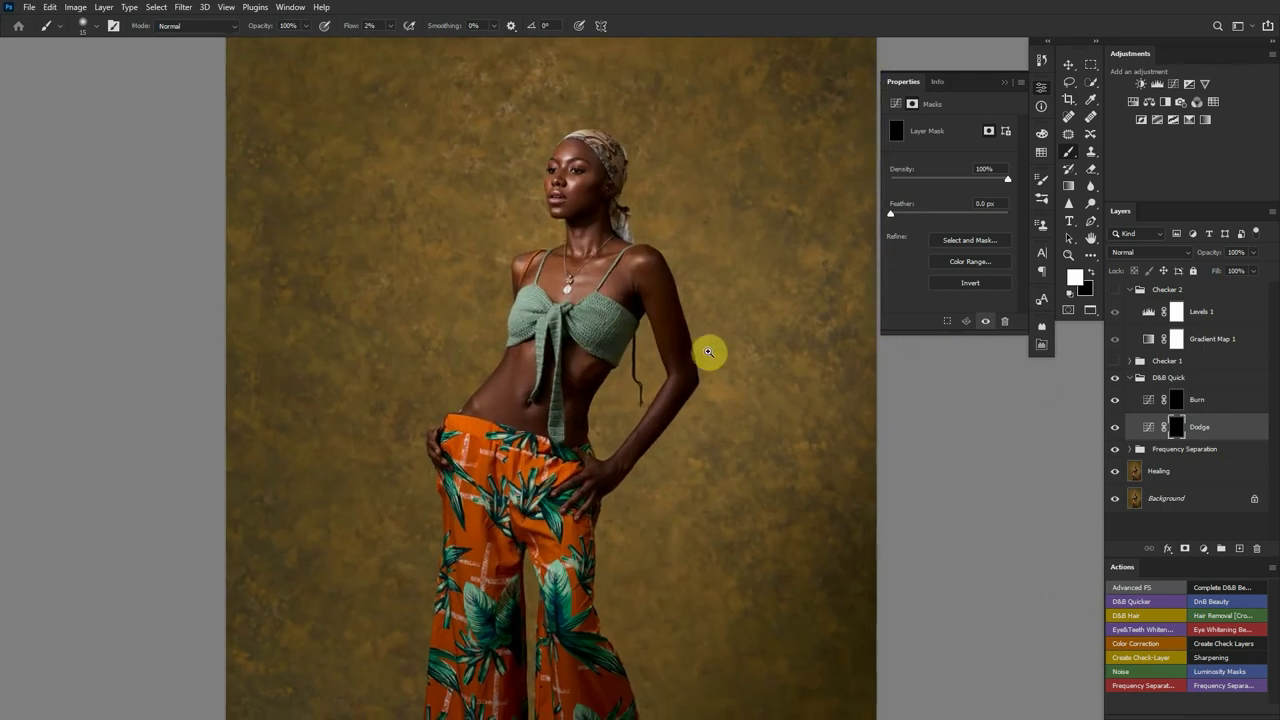
key("alt+bracketright")
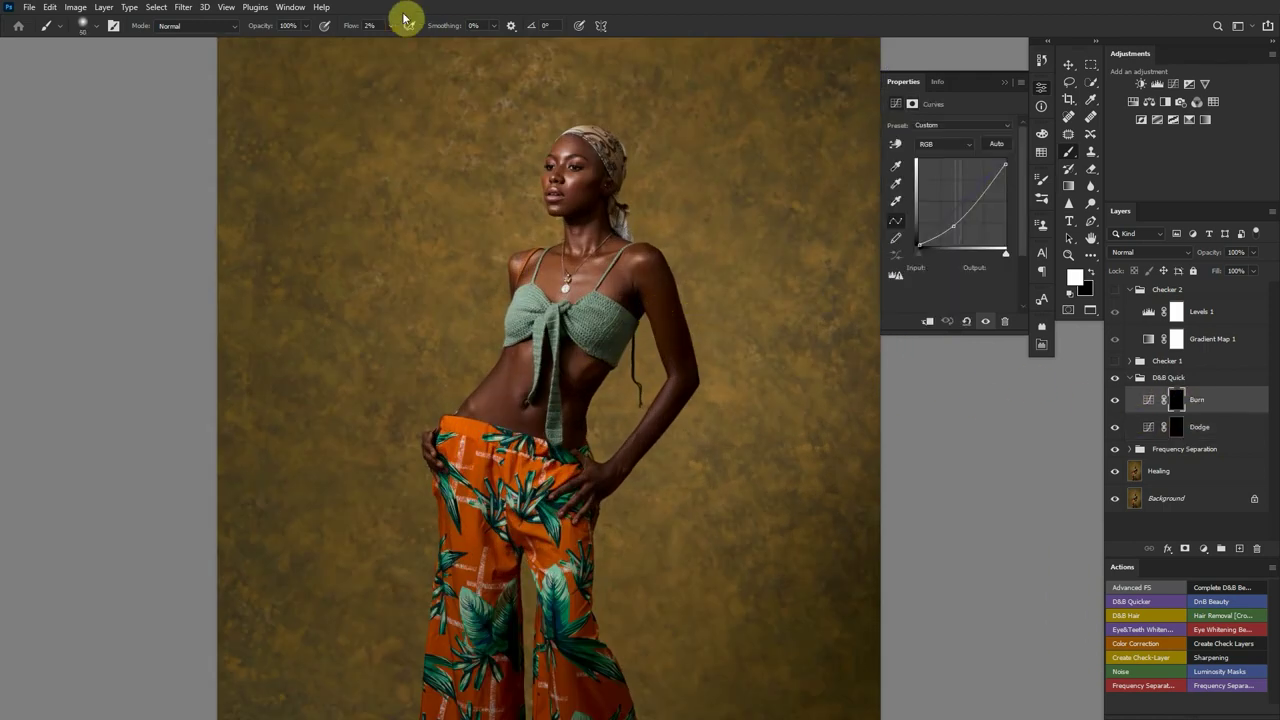
key("ctrl+0")
Dodge the highlights across the crochet top and torso with a soft white brush
scroll(640, 365, "up", 1)
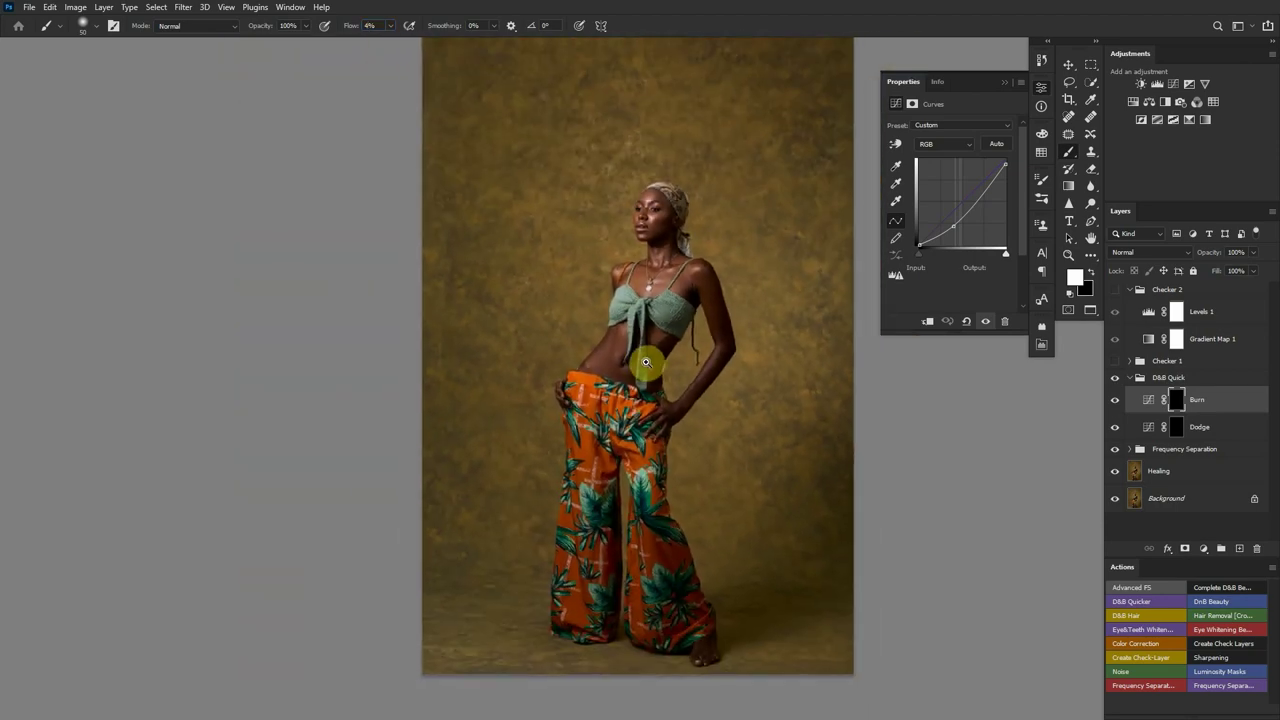
scroll(620, 310, "up", 2)
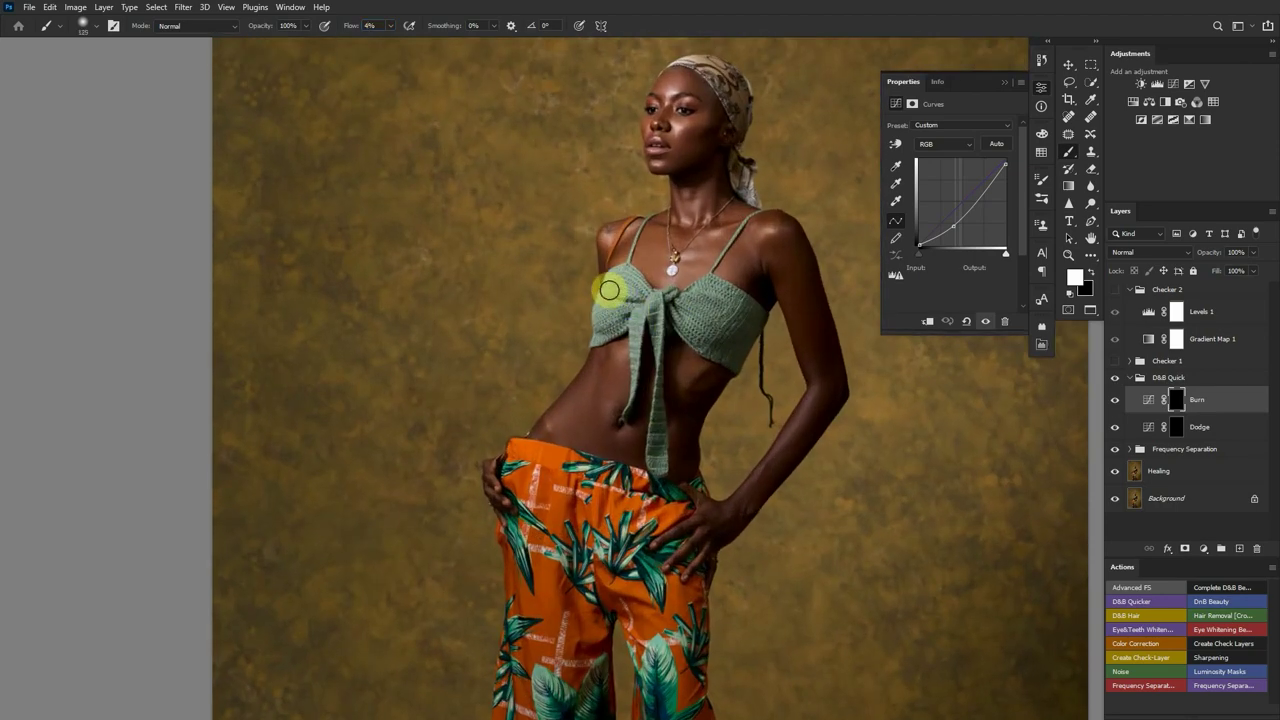
left_click(1150, 422)
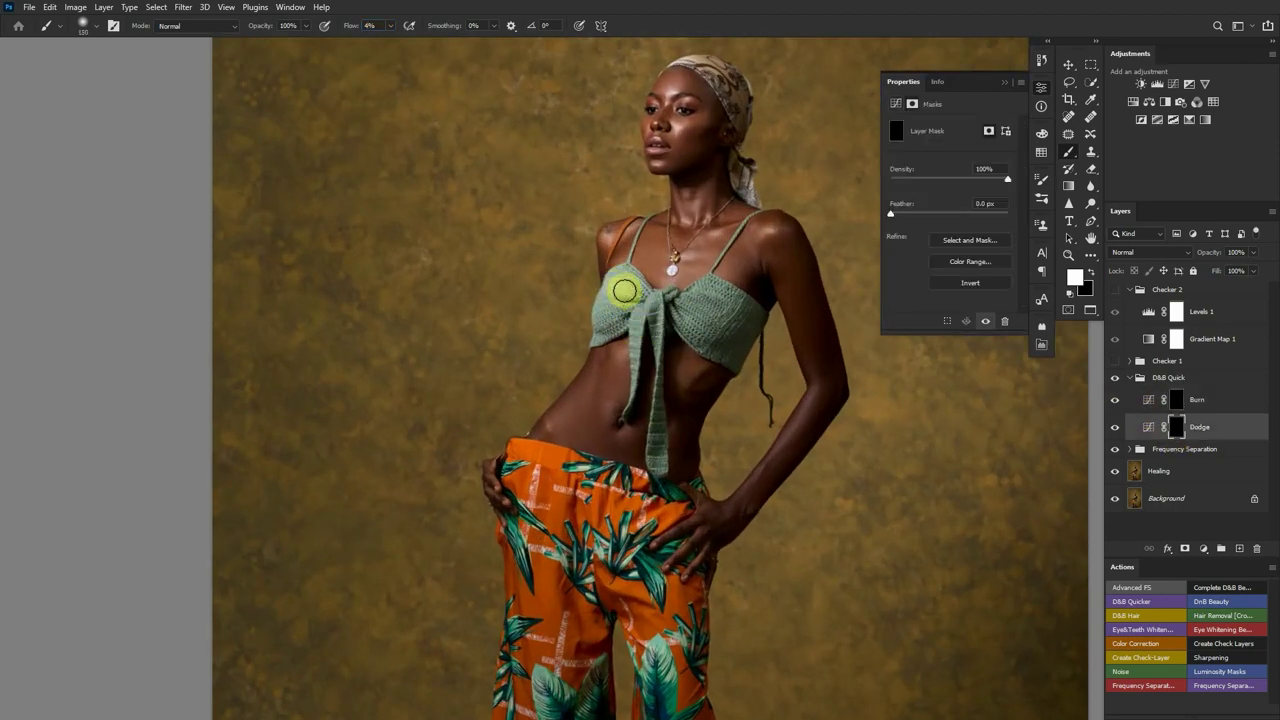
mouse_move(624, 291)
left_mouse_down()
mouse_move(988, 375)
mouse_move(602, 319)
mouse_move(620, 324)
mouse_move(642, 294)
mouse_move(704, 313)
mouse_move(699, 340)
mouse_move(751, 341)
mouse_move(654, 354)
mouse_move(657, 314)
mouse_move(654, 402)
mouse_move(658, 381)
mouse_move(629, 481)
mouse_move(604, 496)
mouse_move(646, 444)
mouse_move(609, 472)
mouse_move(624, 476)
mouse_move(624, 458)
mouse_move(622, 491)
mouse_move(652, 425)
left_mouse_up()
left_click(1190, 403)
Lighten the trousers' highlights on the Dodge layer and burn a shadow on the crochet top
key("ctrl+minus")
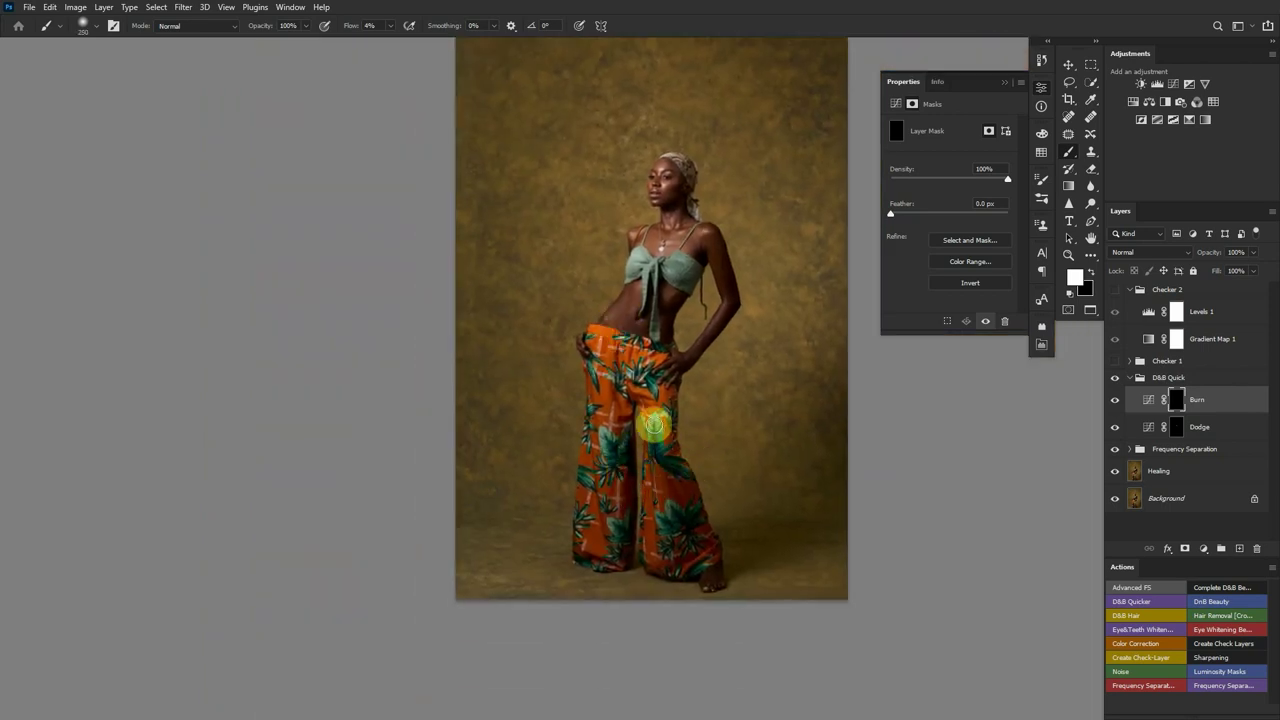
left_click(1150, 430)
mouse_move(677, 493)
left_mouse_down()
mouse_move(650, 566)
mouse_move(584, 487)
mouse_move(600, 380)
left_mouse_up()
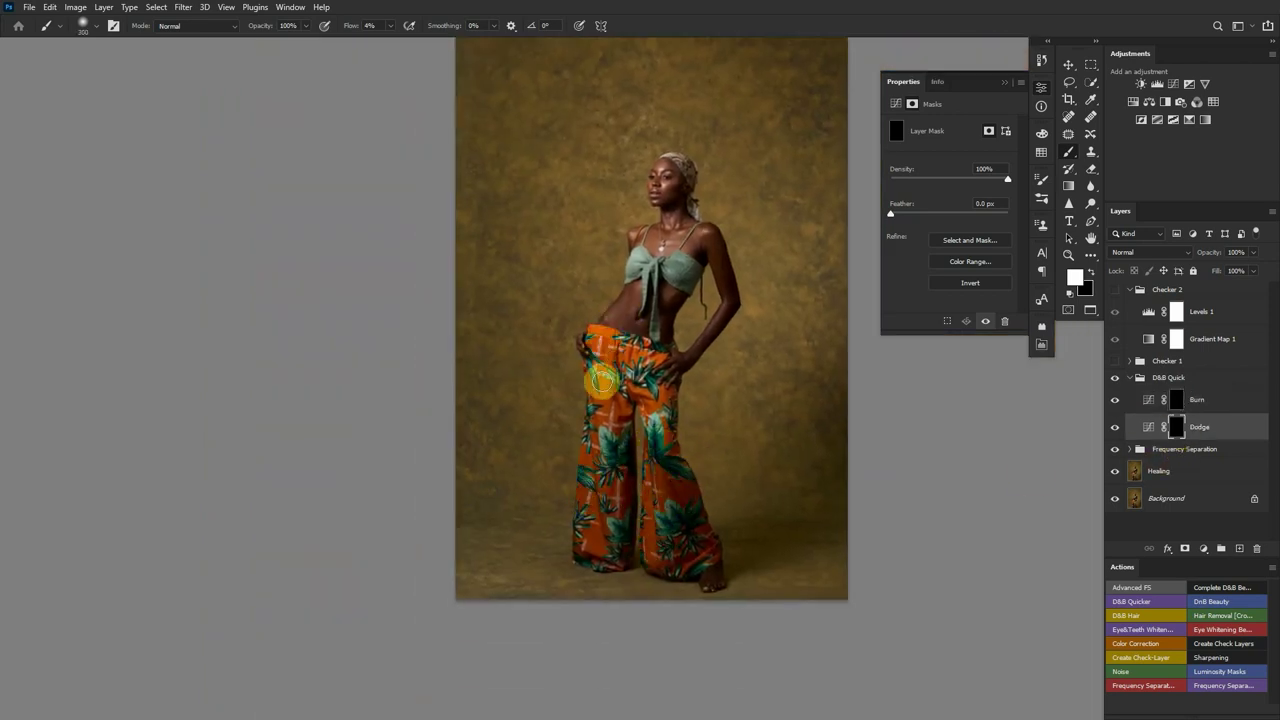
scroll(647, 242, "up", 3)
key("alt+bracketright")
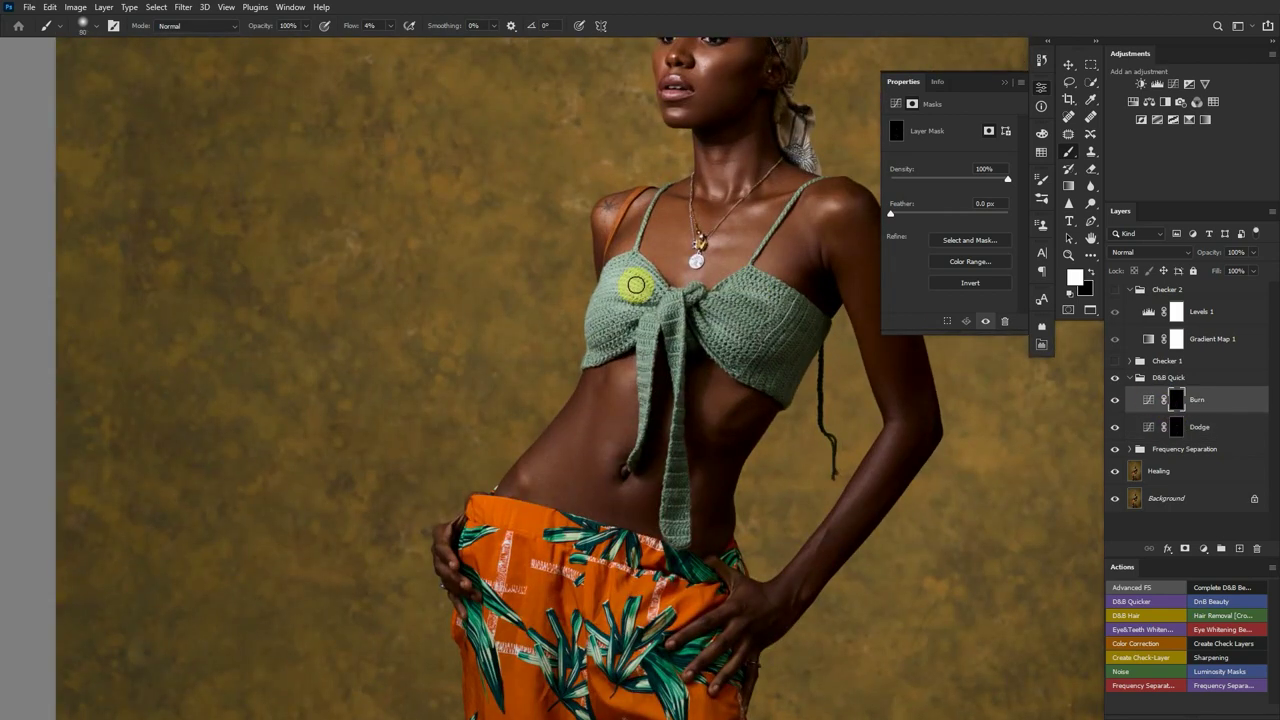
mouse_move(623, 279)
left_mouse_down()
mouse_move(620, 302)
mouse_move(757, 291)
mouse_move(727, 328)
left_mouse_up()
key("alt+bracketleft")
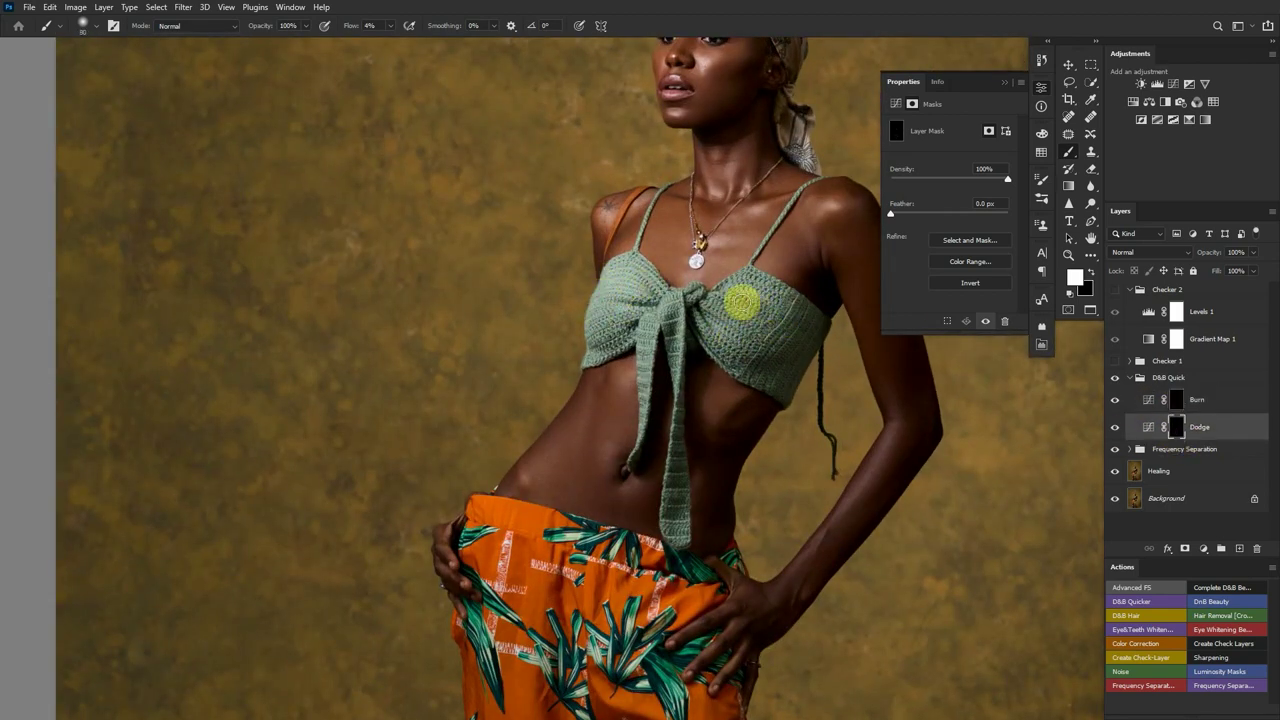
Collapse the D&B Quick group and select the Checker 2 group
scroll(640, 358, "down", 2)
scroll(639, 358, "up", 3)
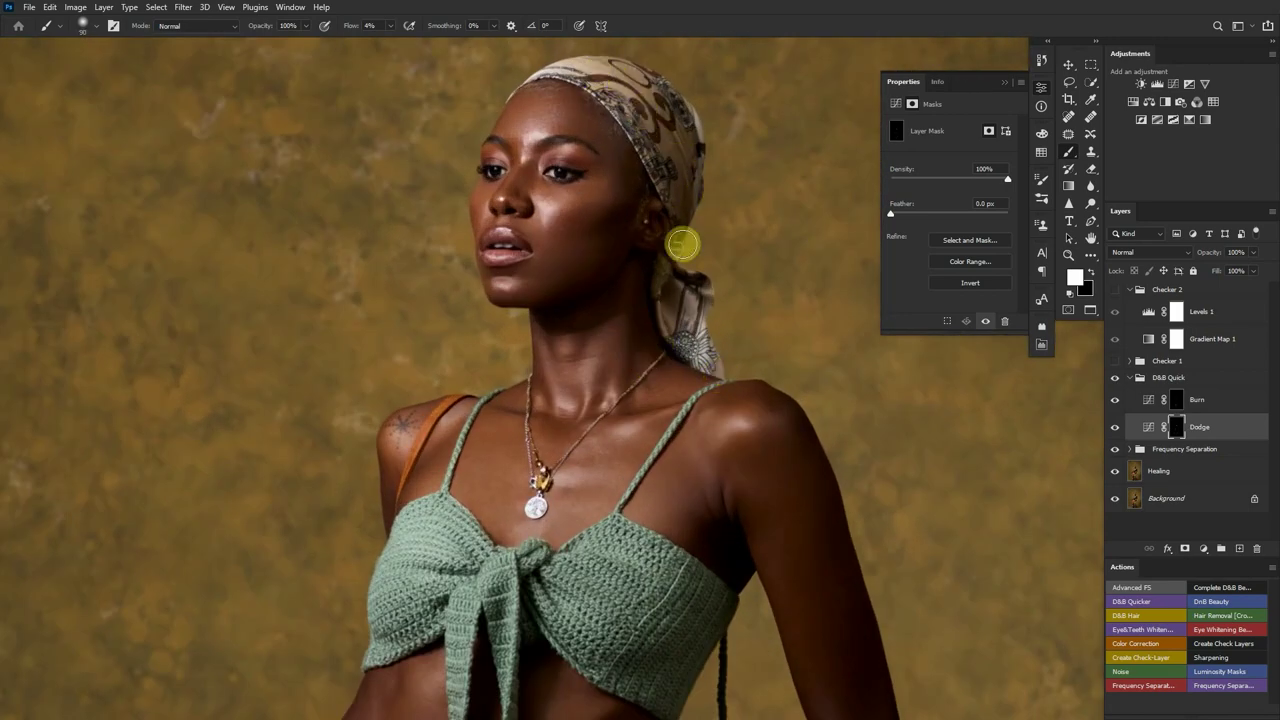
left_click(1177, 405)
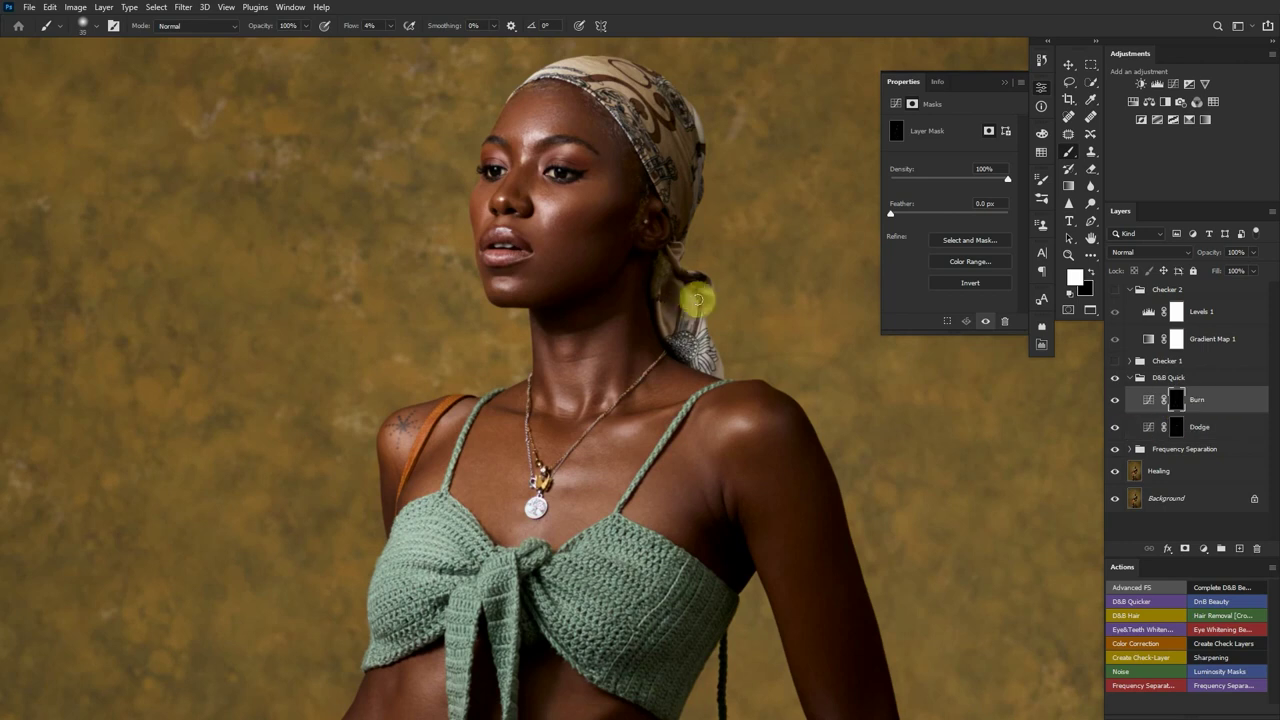
scroll(640, 368, "down", 5)
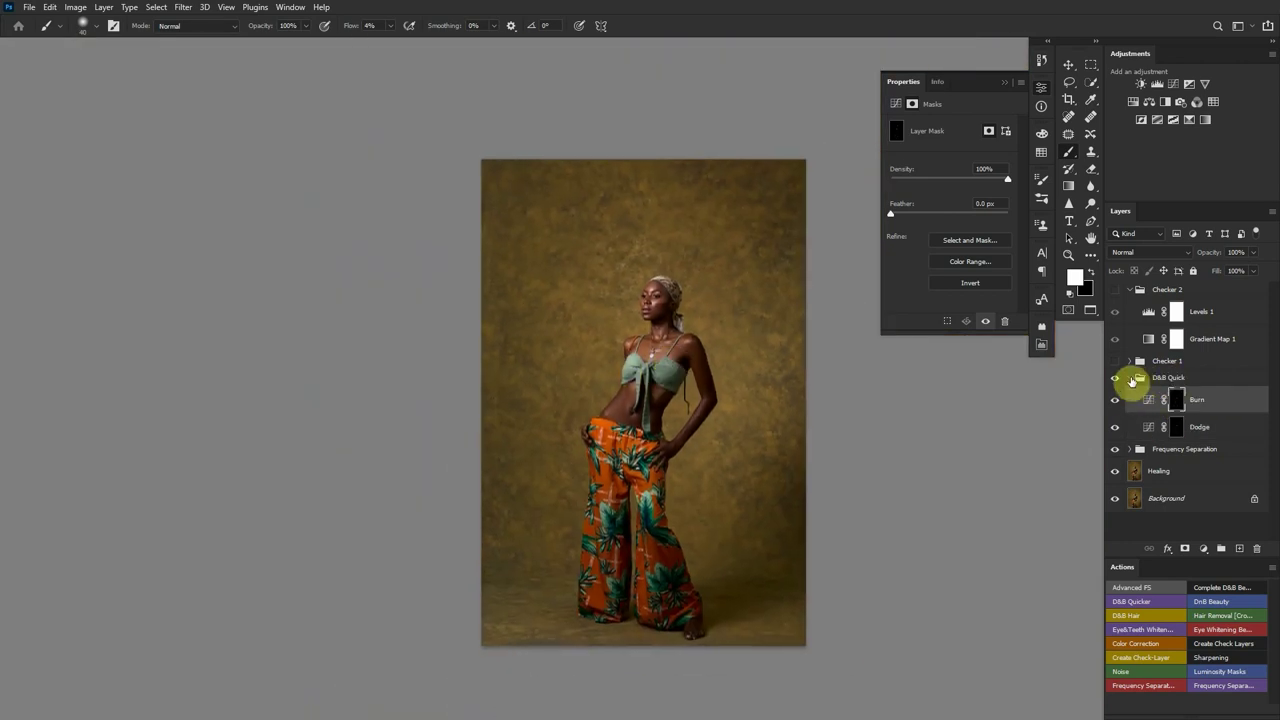
left_click(1130, 377)
left_click(1196, 293)
Delete the Checker 1 and Checker 2 groups and collapse the floating Properties panel
key("Delete")
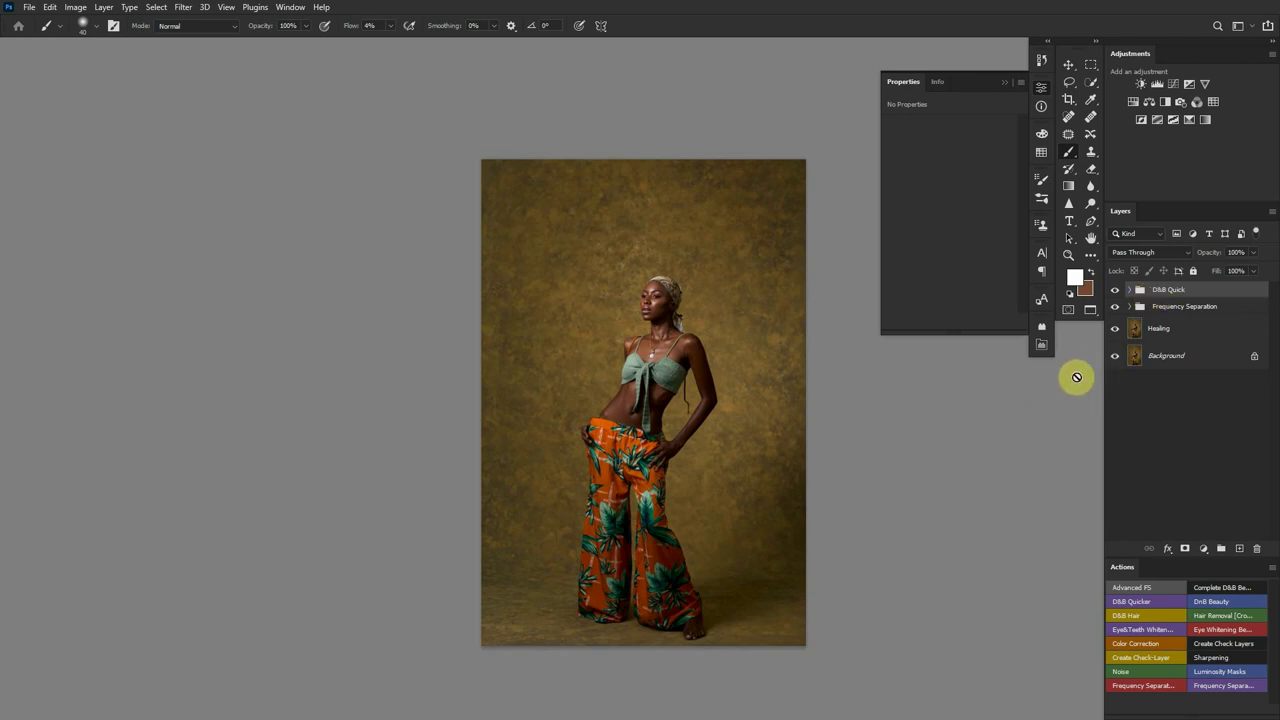
left_click_drag(1196, 201, 1203, 129)
left_click(1005, 82)
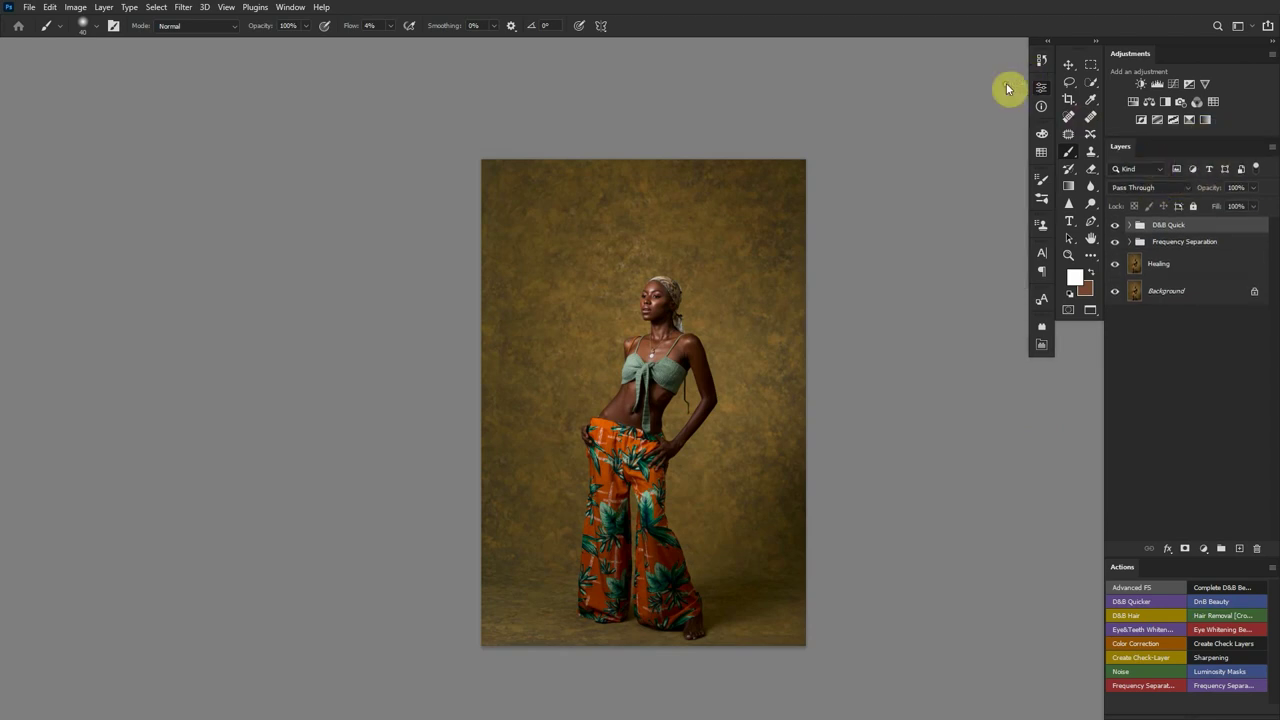
Add a Hue/Saturation layer, desaturating Reds to -62 and Yellows to -67
left_click(1133, 102)
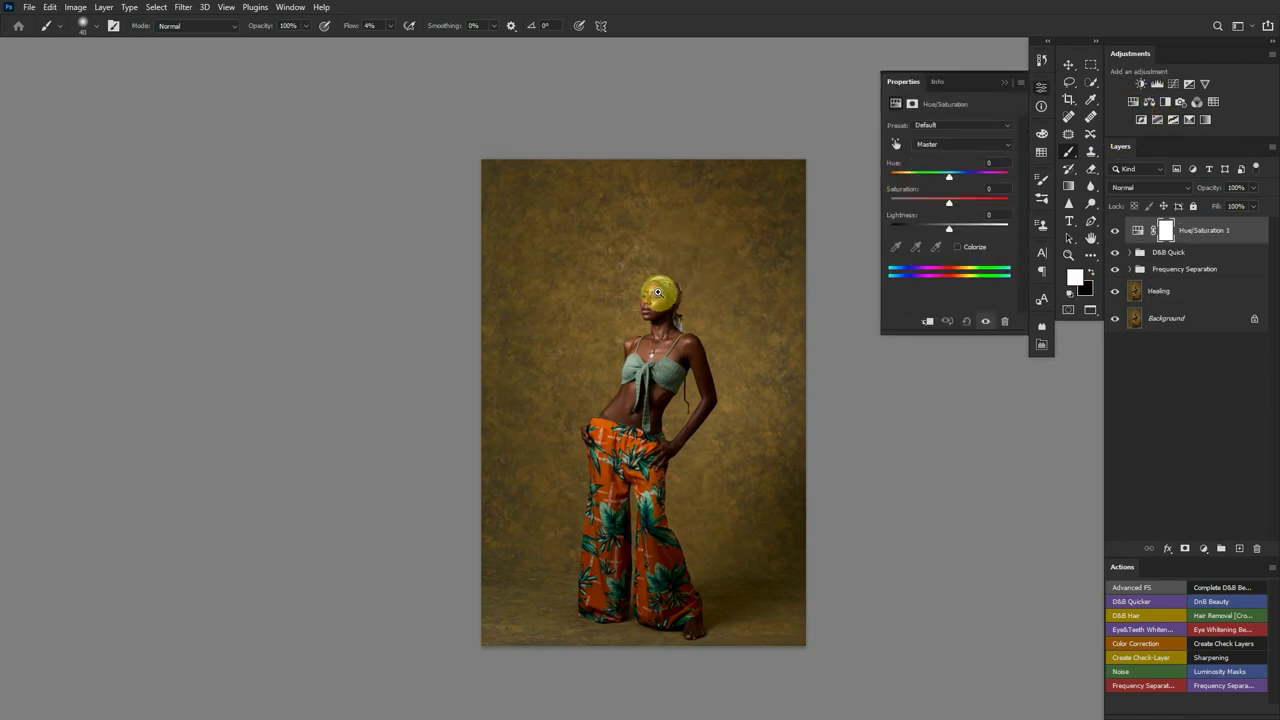
scroll(660, 292, "up", 1)
left_click(946, 148)
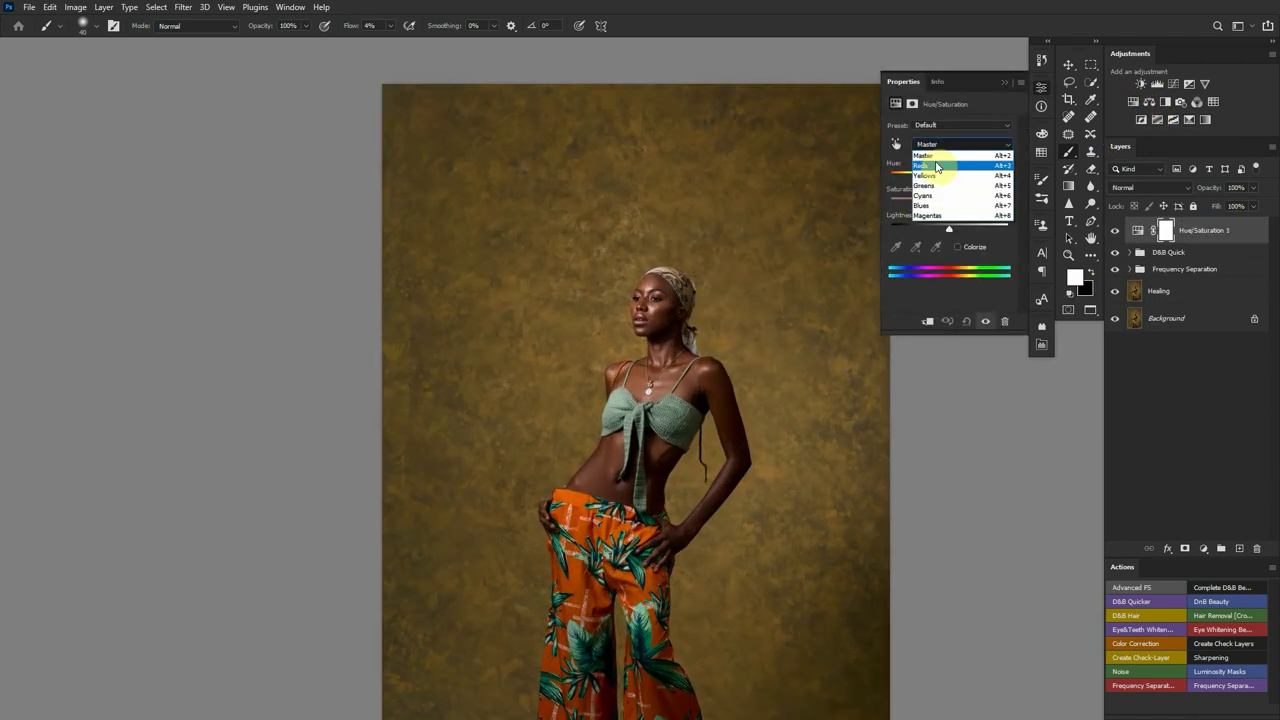
left_click(922, 160)
mouse_move(910, 202)
left_mouse_down()
mouse_move(930, 203)
mouse_move(913, 205)
left_mouse_up()
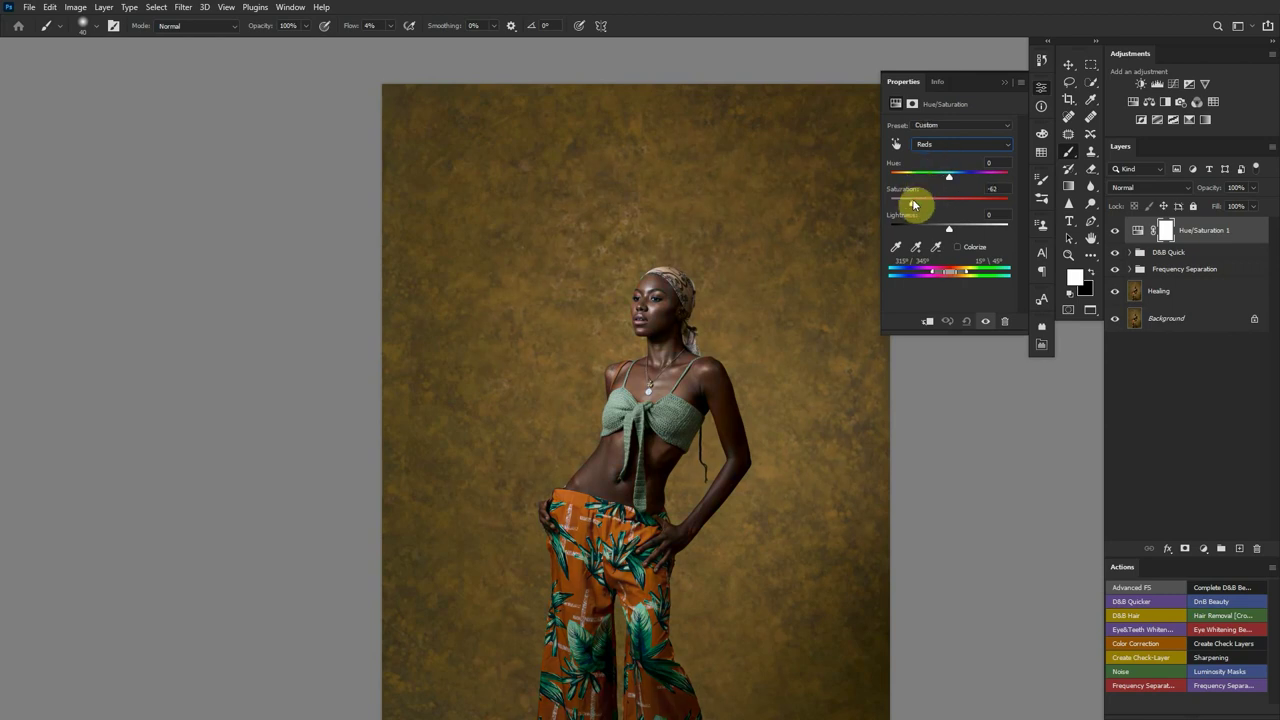
left_click(930, 147)
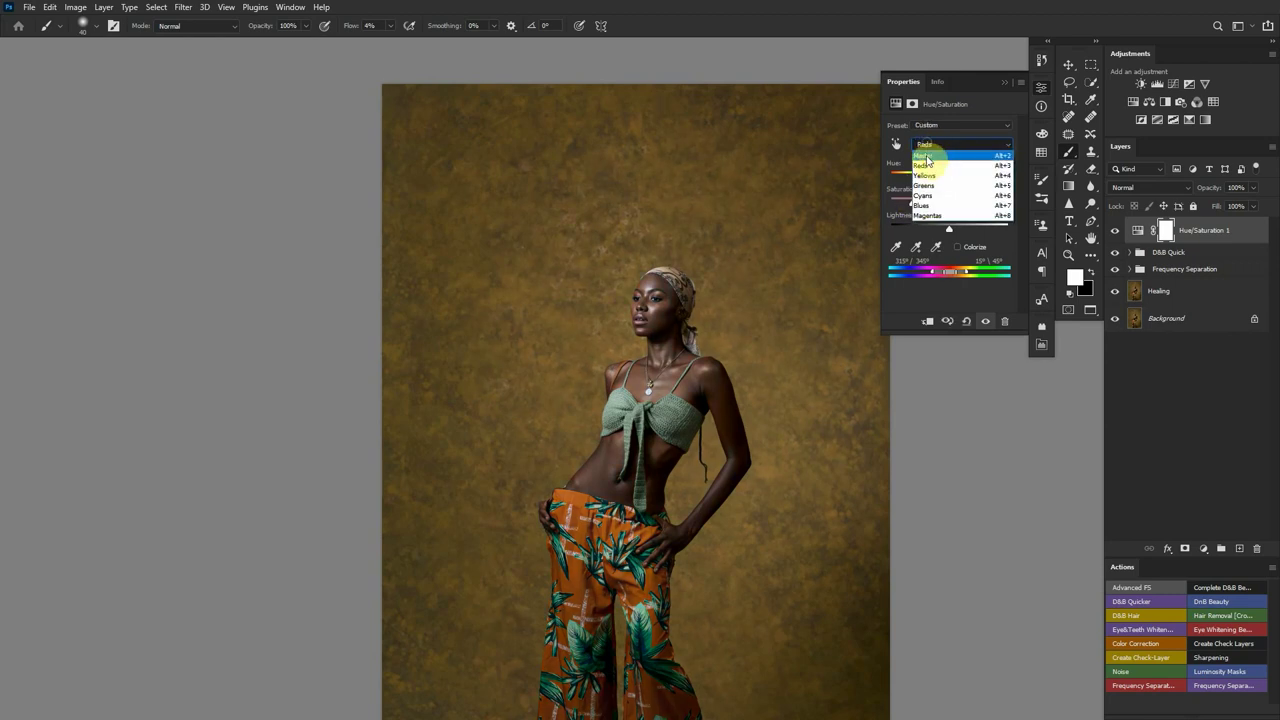
left_click(915, 170)
left_click_drag(912, 202, 910, 202)
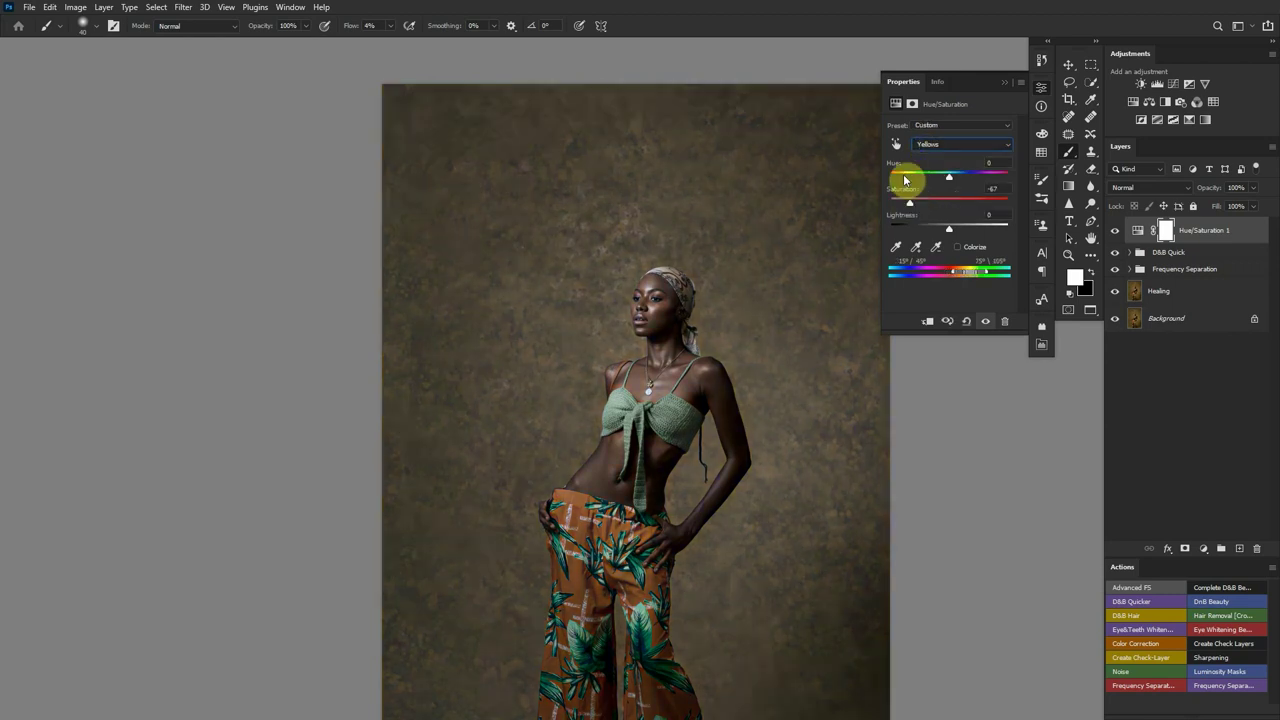
Desaturate the Cyans, Blues and Magentas ranges to -75, then return to Master
left_click(948, 144)
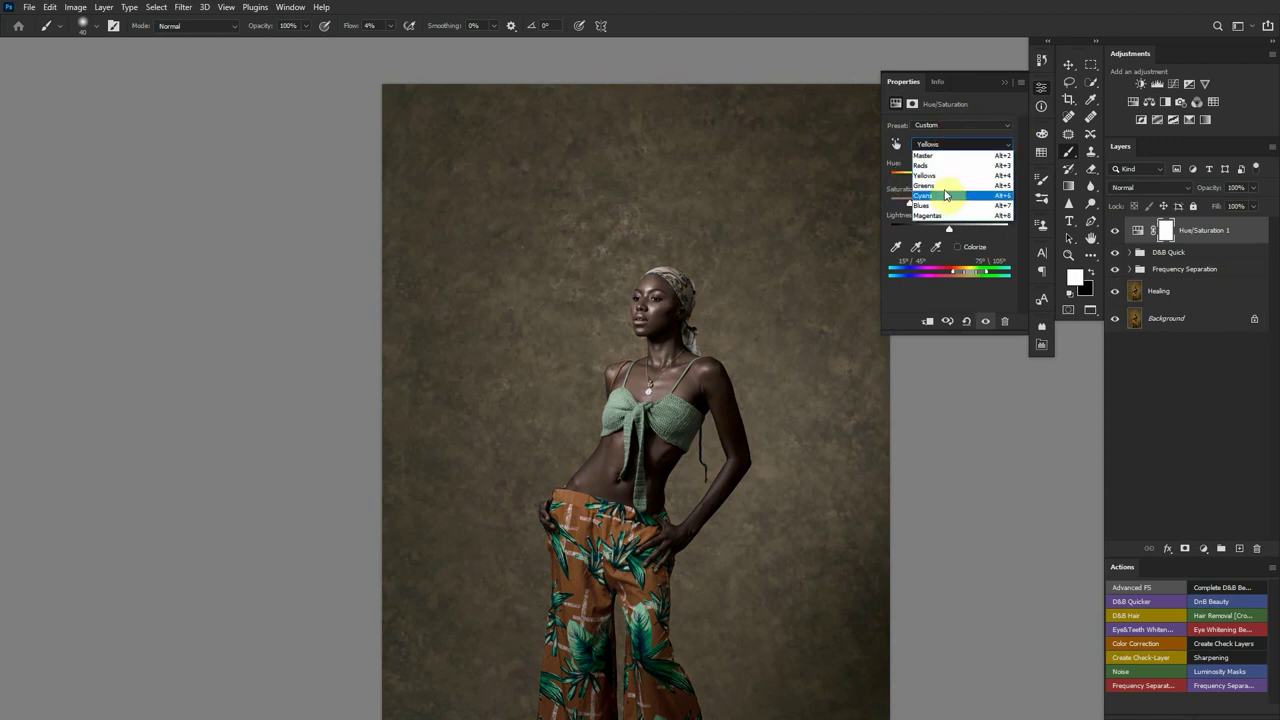
left_click(930, 185)
left_click(933, 150)
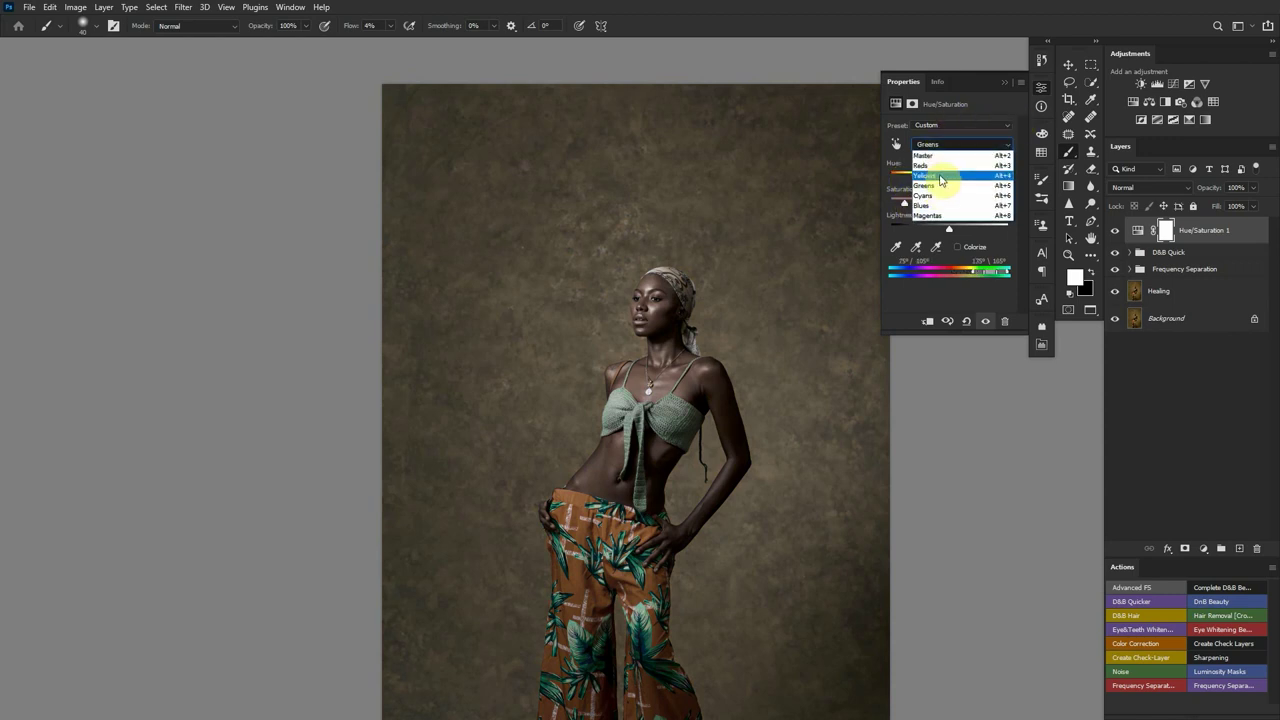
left_click(926, 201)
left_click(931, 147)
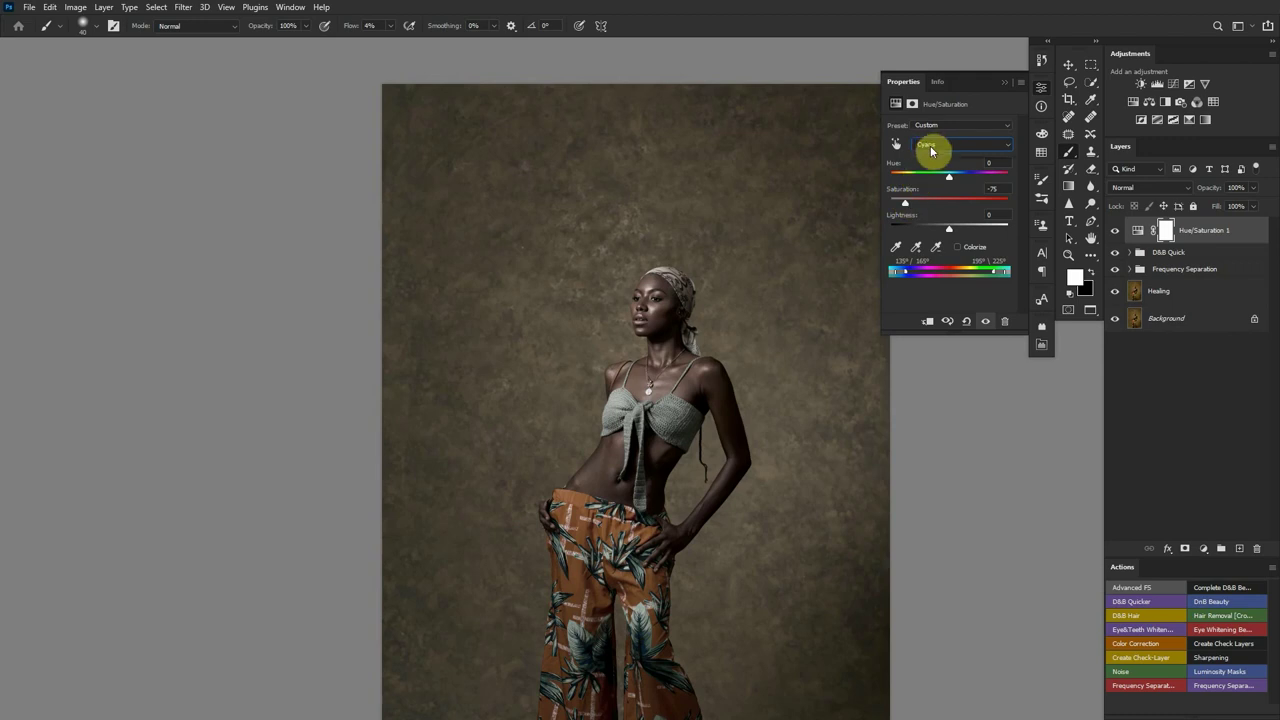
left_click(915, 206)
left_click(934, 148)
left_click(938, 216)
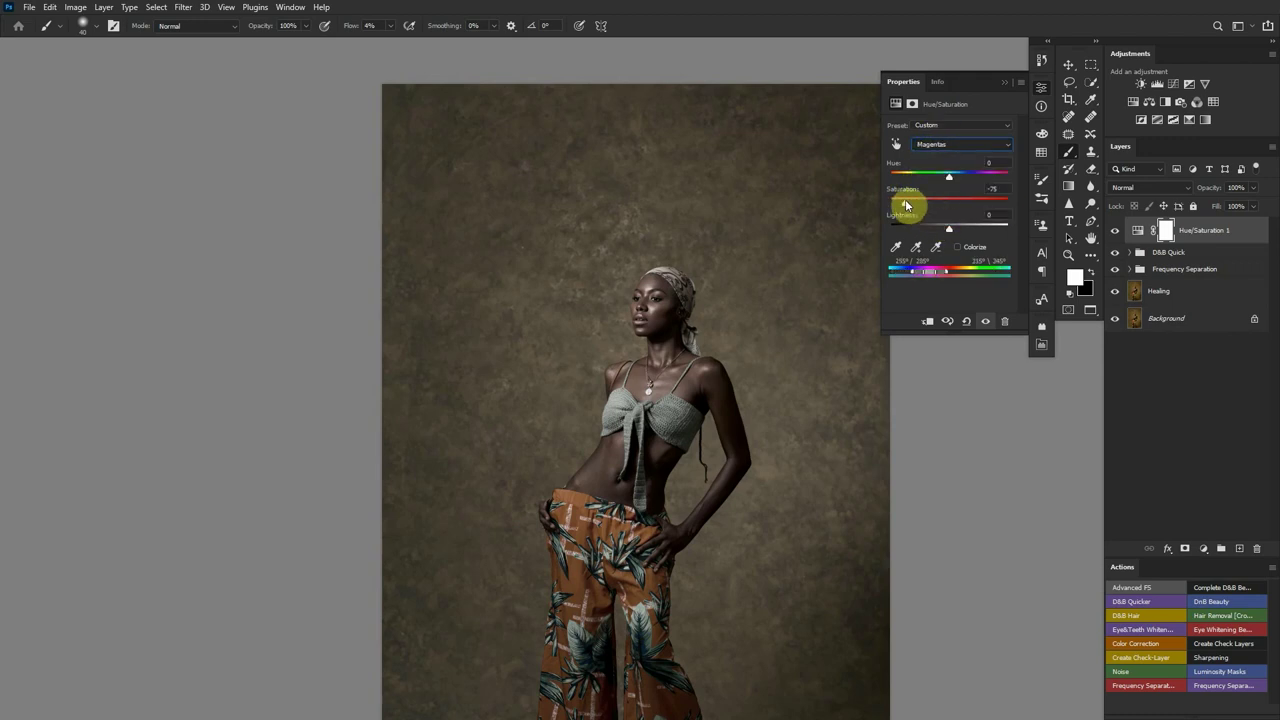
left_click(940, 146)
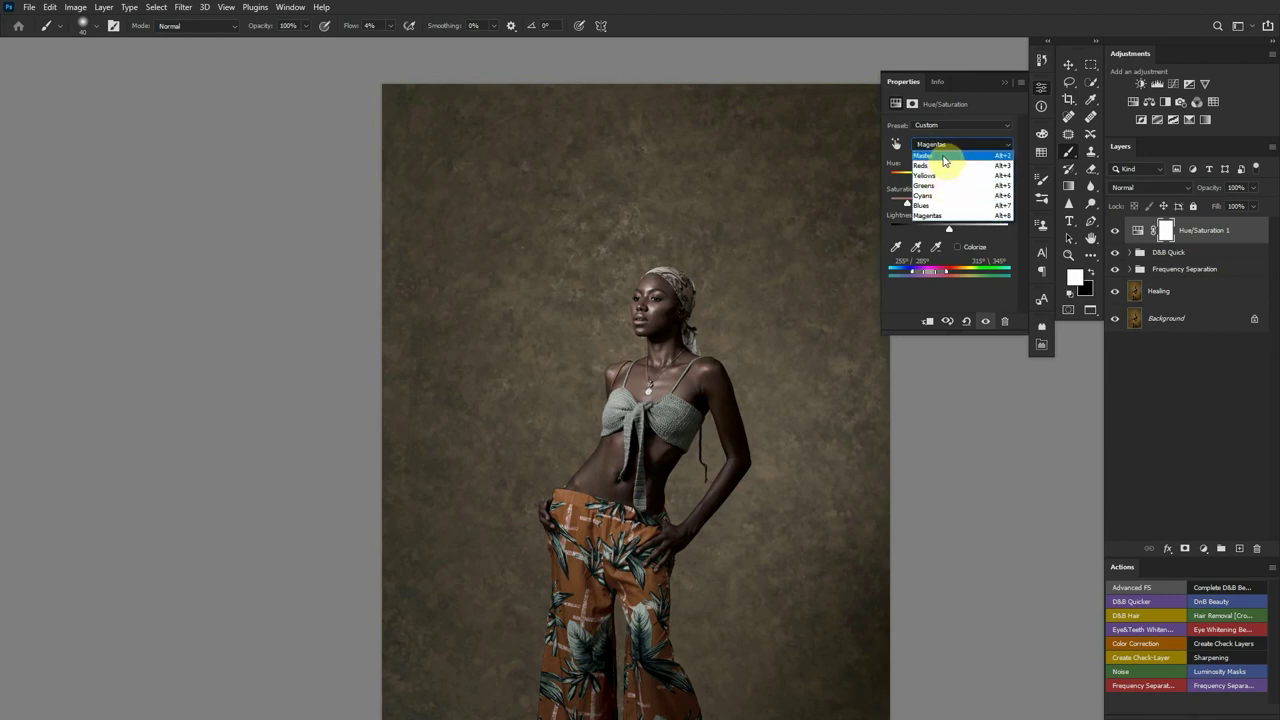
left_click(944, 157)
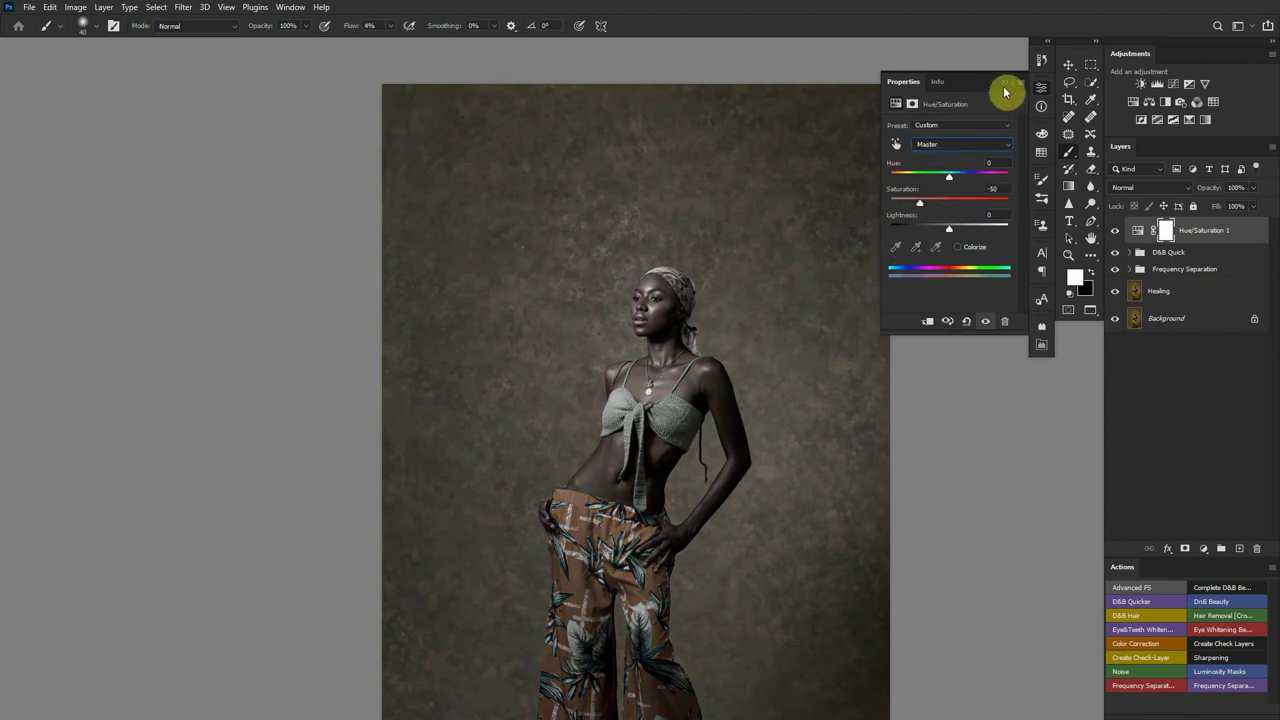
Set Master saturation to -50 and lightness to +3, then select the layer mask
left_click(1005, 82)
double_click(1137, 231)
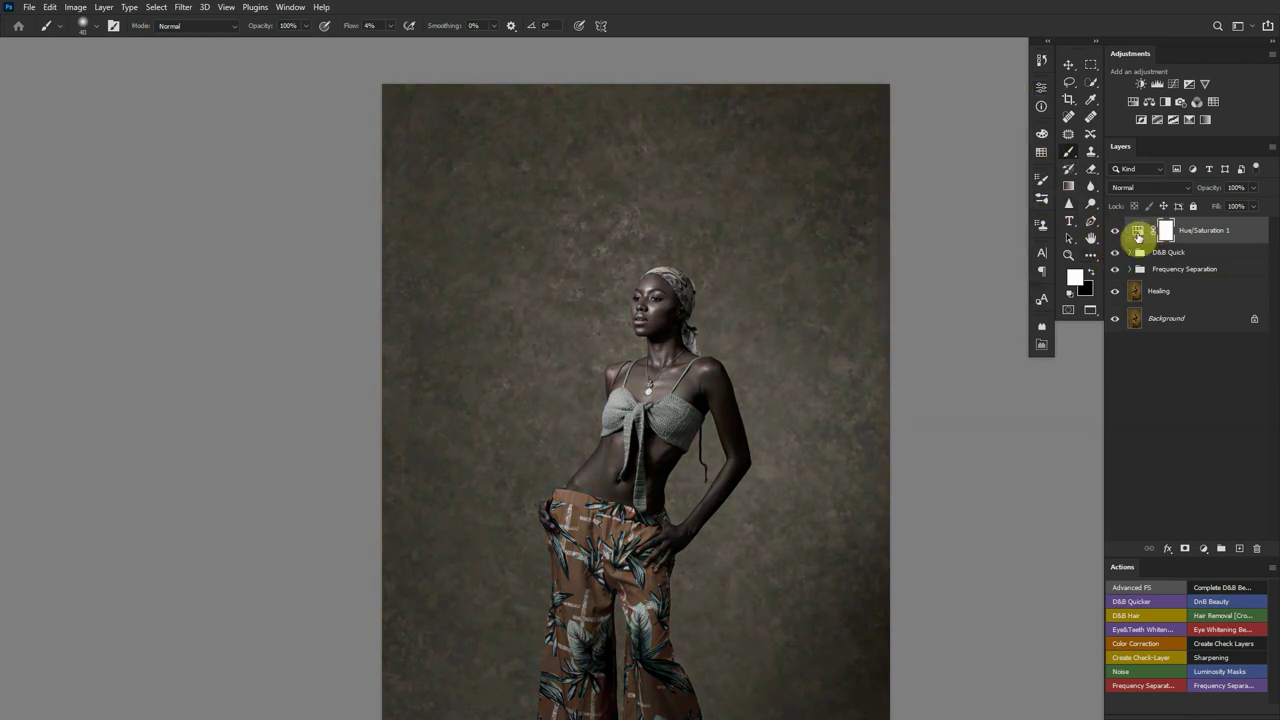
left_click_drag(951, 229, 955, 232)
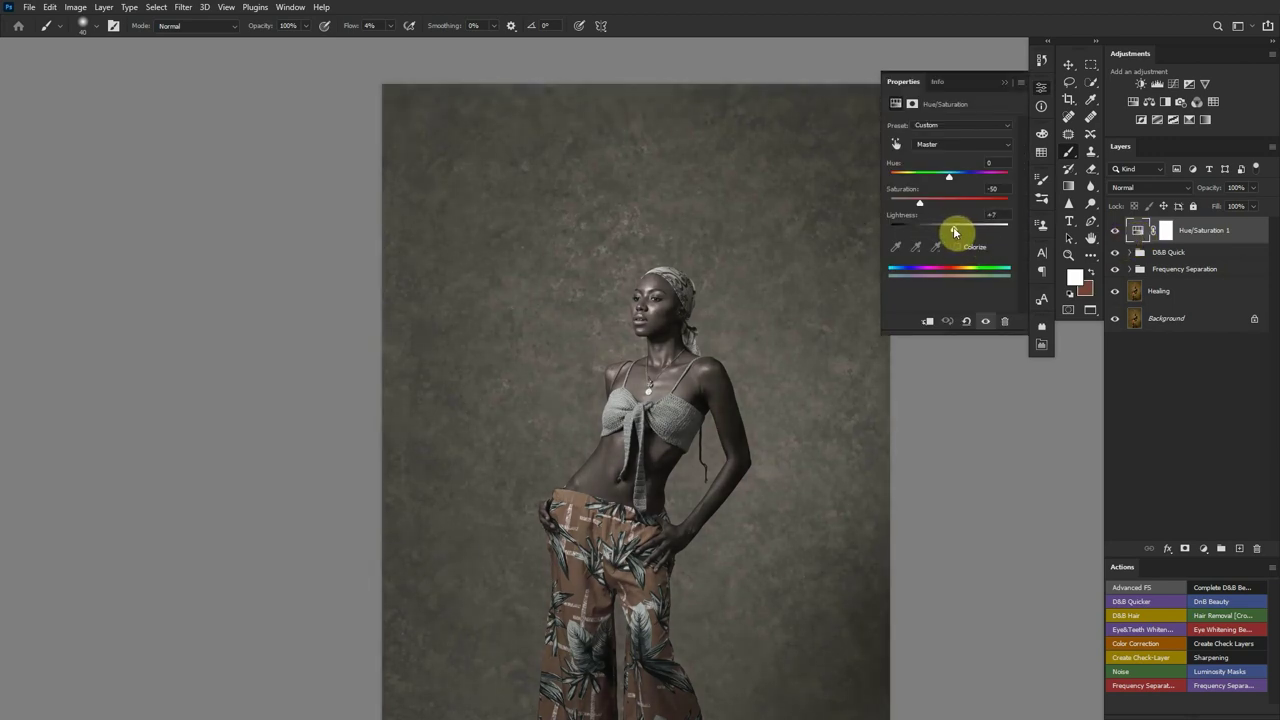
left_click(1160, 232)
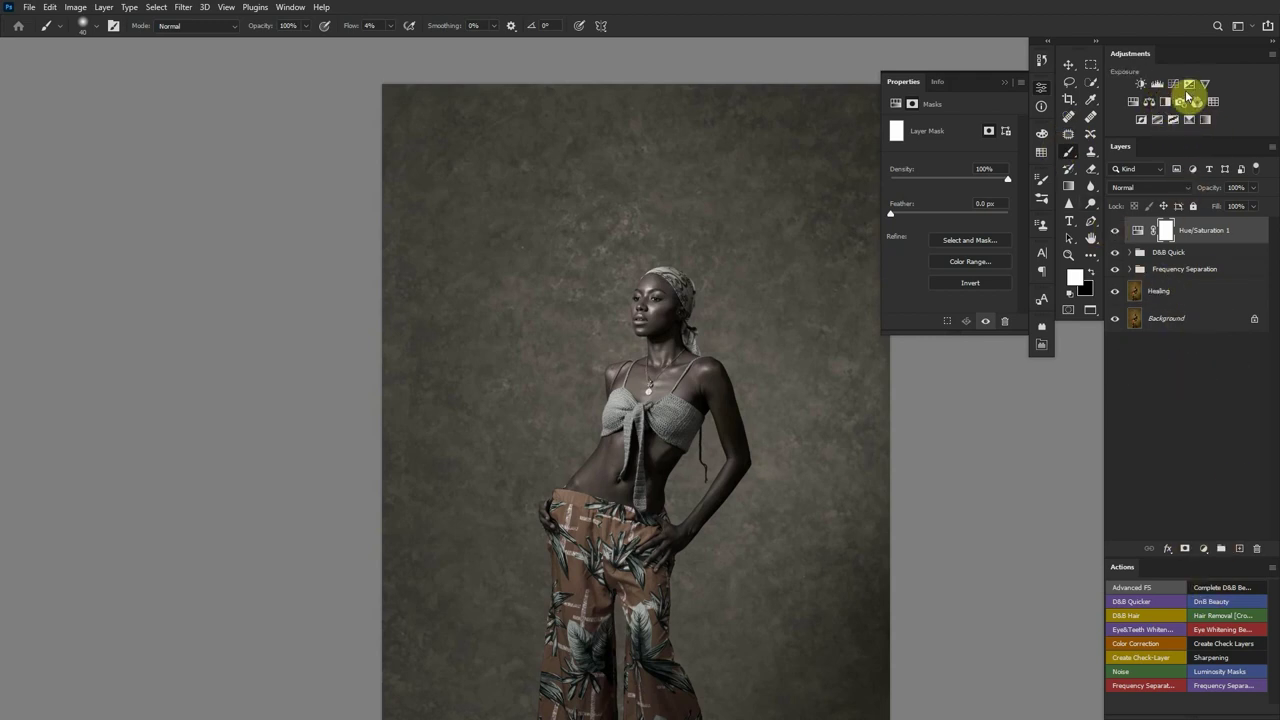
Add a Photo Filter adjustment layer using the Blue preset to cool the image
left_click(1203, 548)
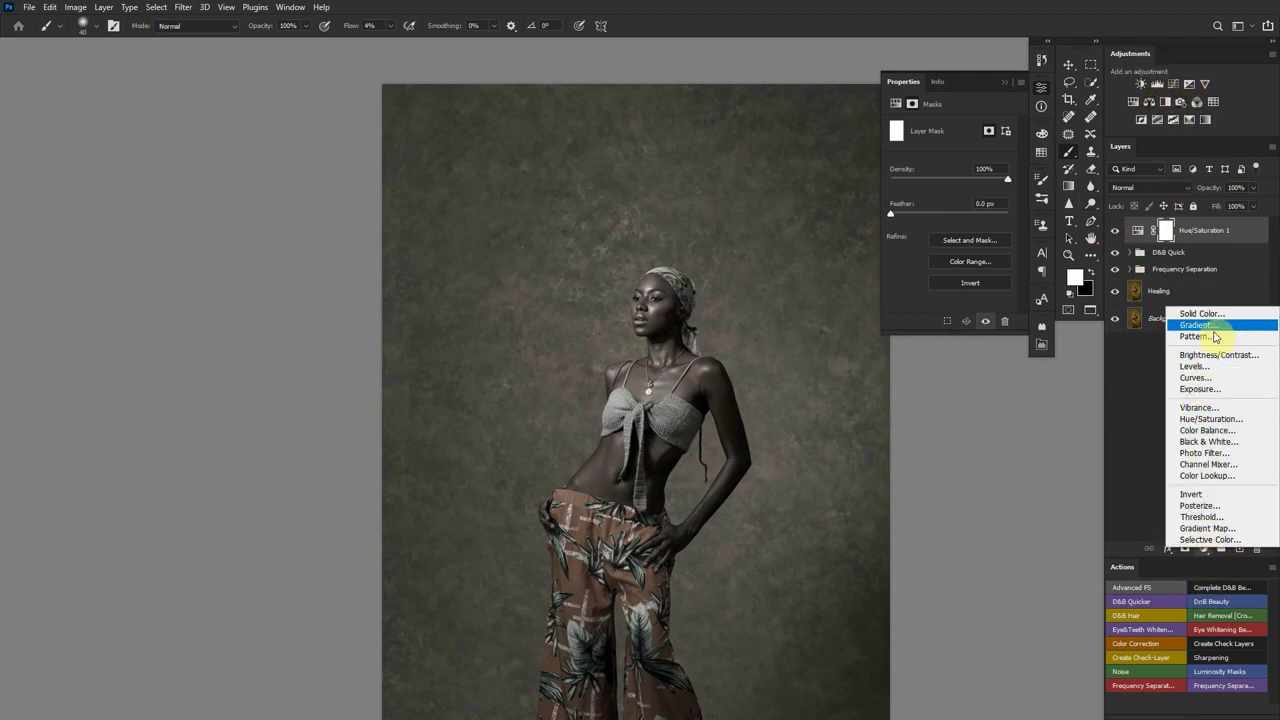
left_click(1217, 316)
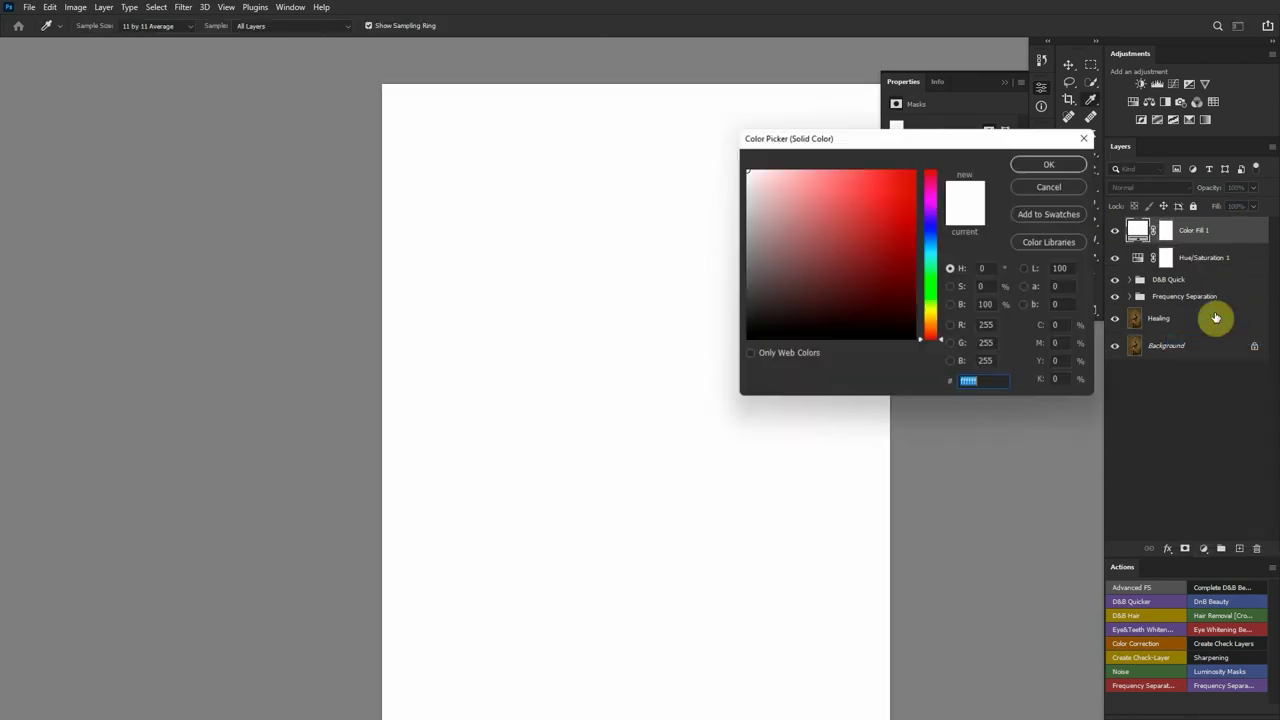
left_click(1035, 191)
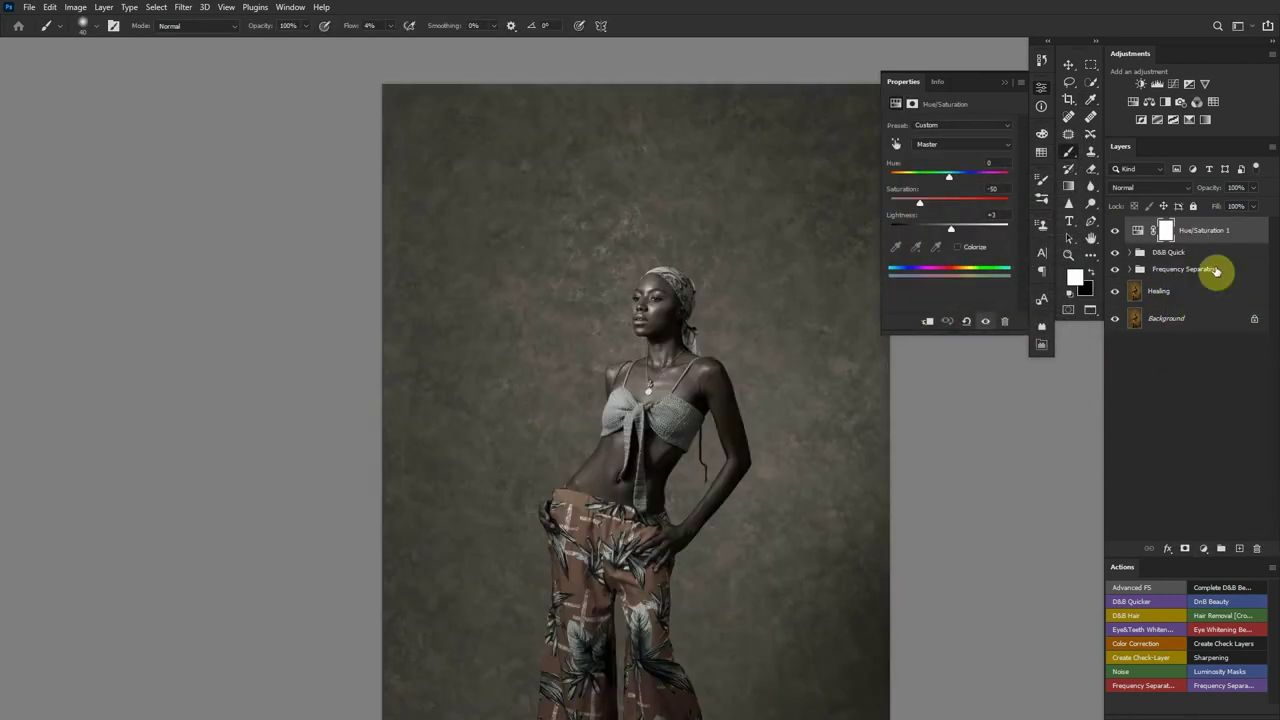
left_click(1203, 548)
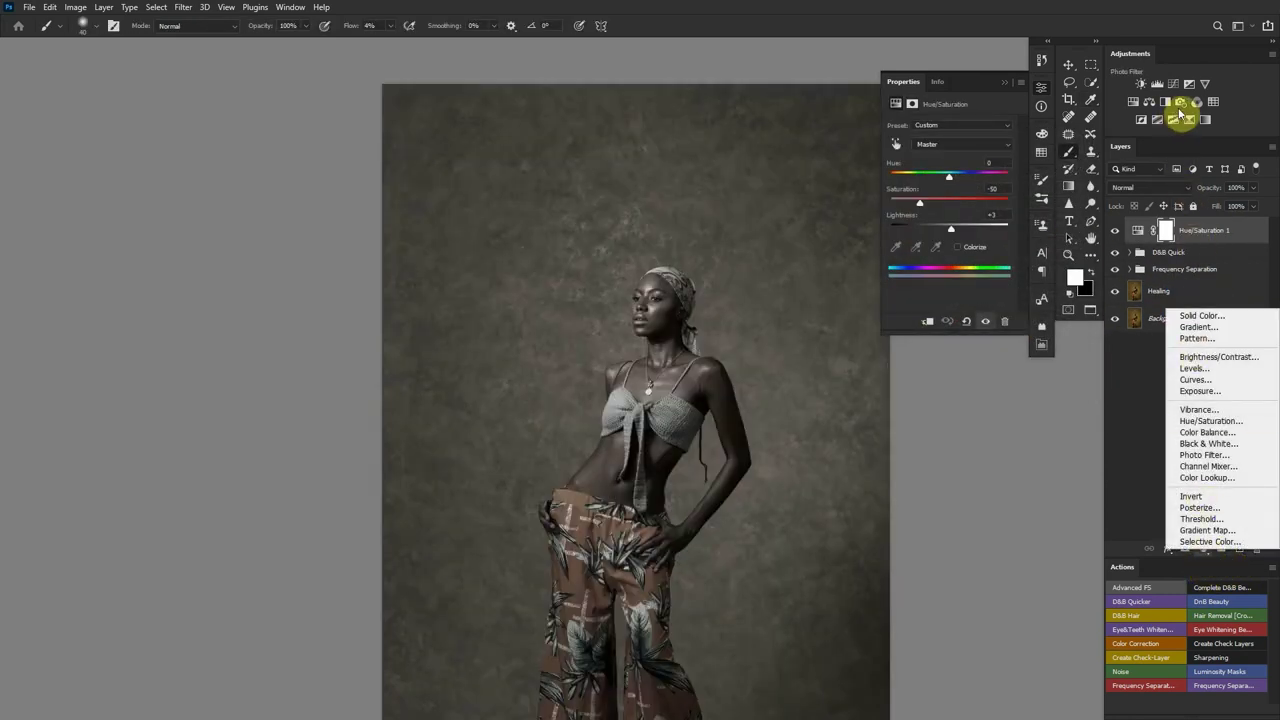
left_click(1180, 104)
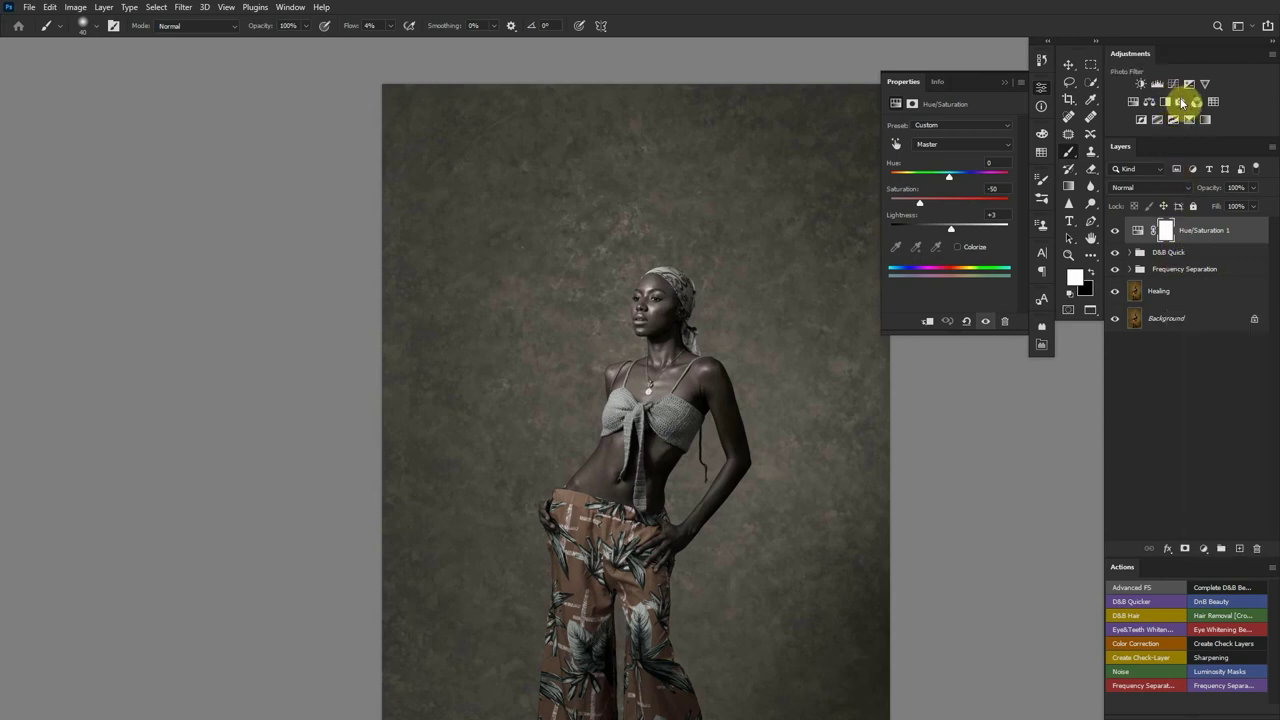
left_click(1181, 103)
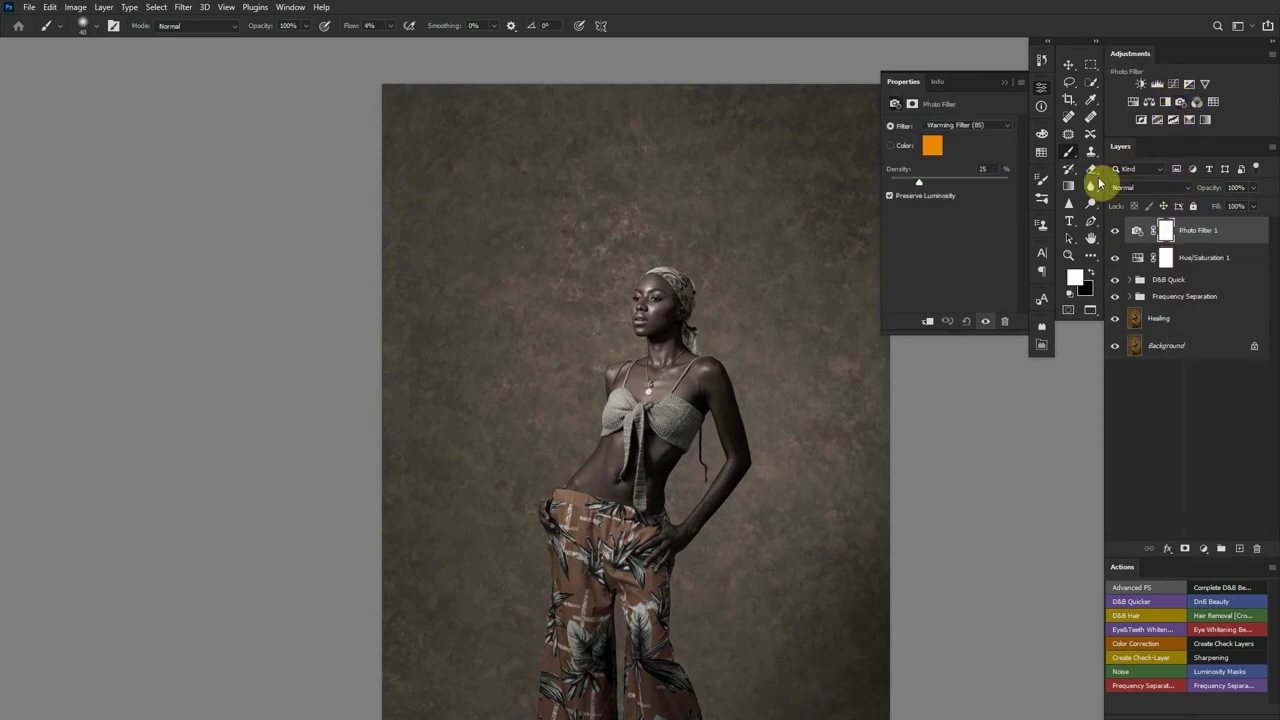
left_click(943, 130)
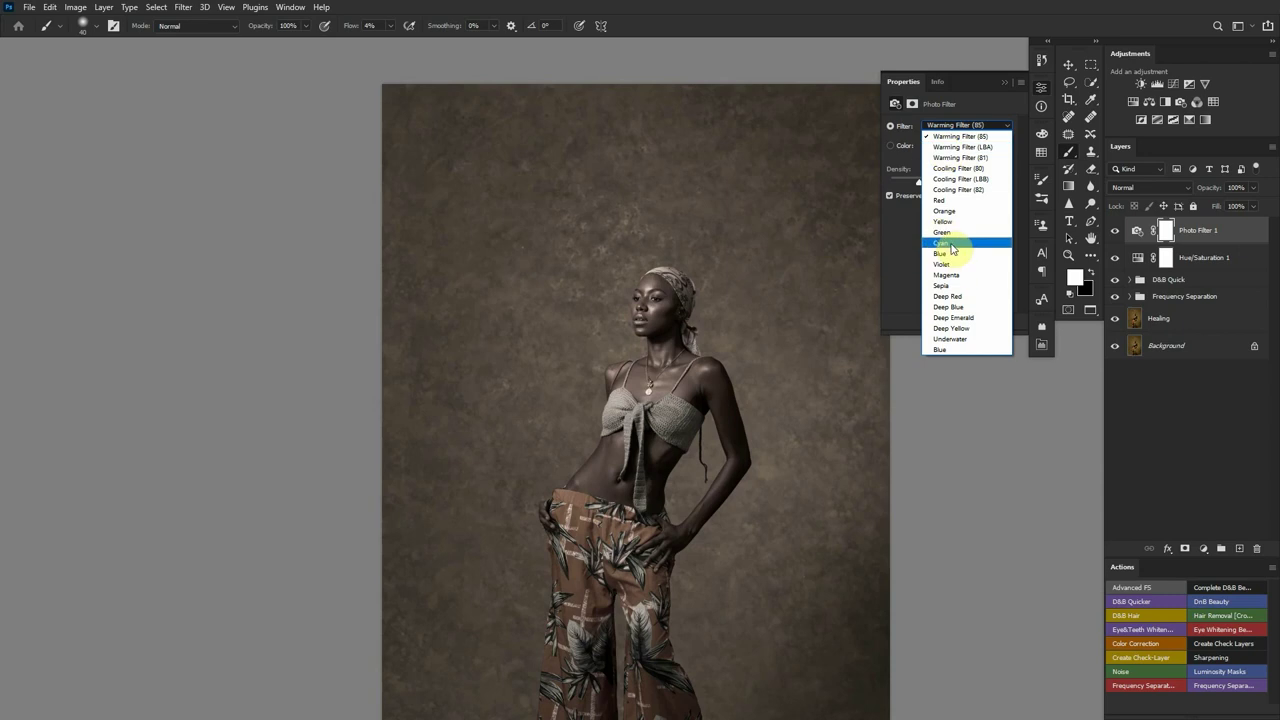
left_click(948, 253)
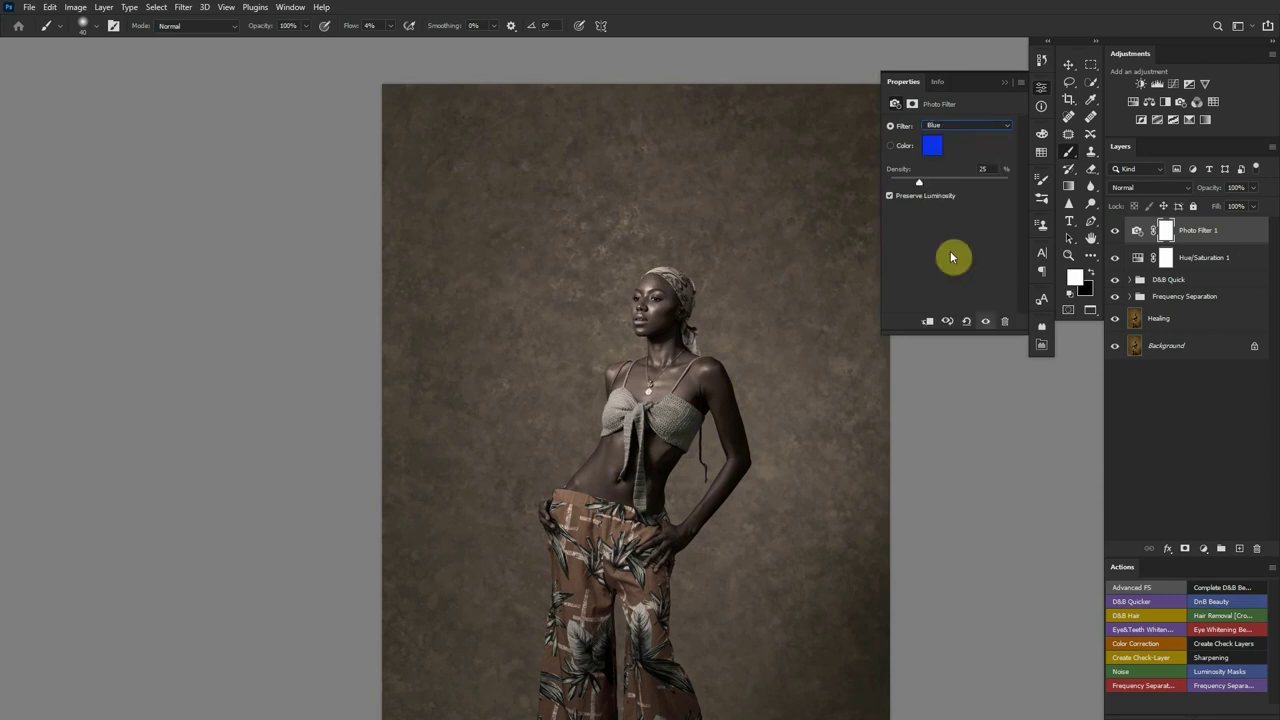
Add a Curves layer with a contrast S-curve and select all three adjustment layers
left_click(1173, 85)
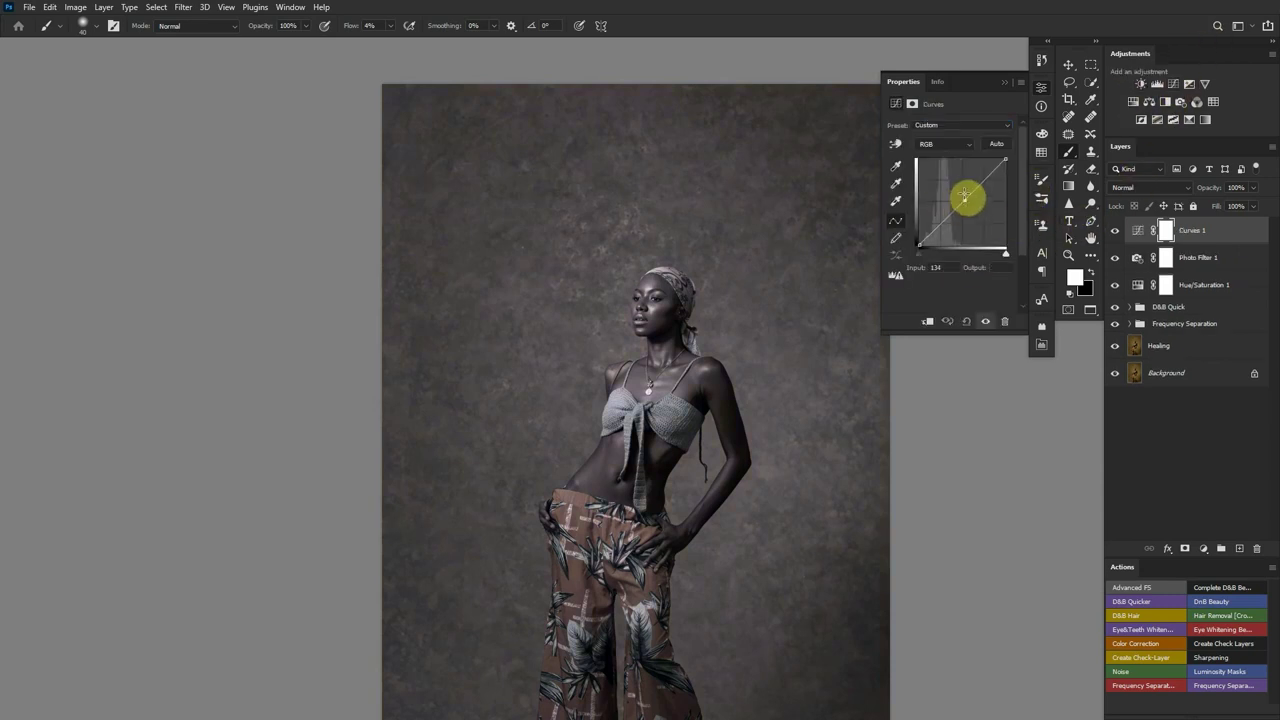
left_click_drag(963, 201, 939, 228)
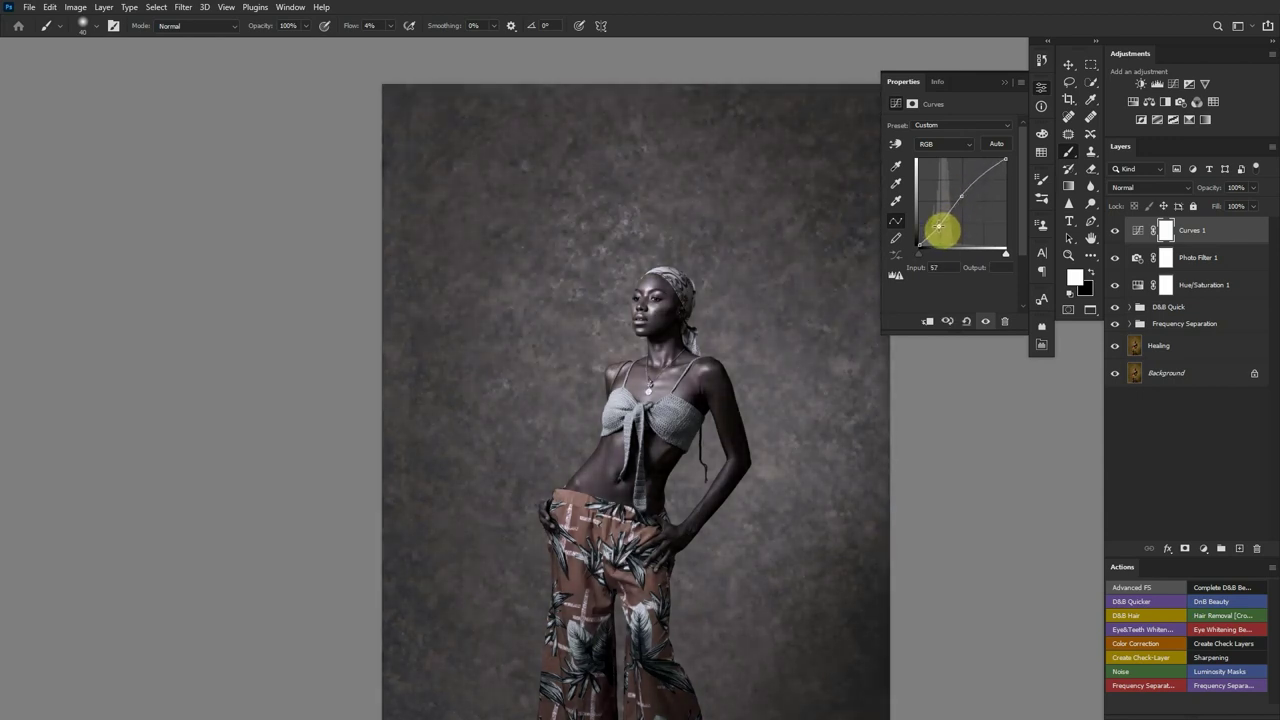
left_click(1005, 83)
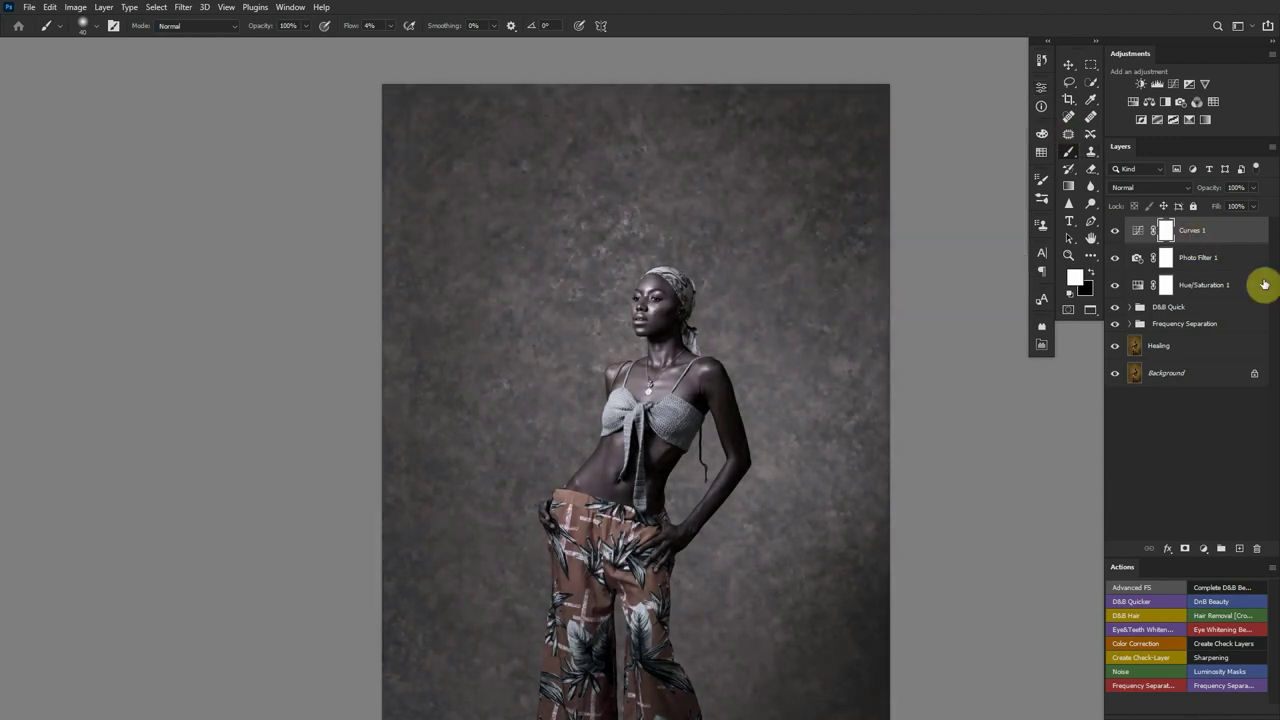
left_click(1208, 288, "shift")
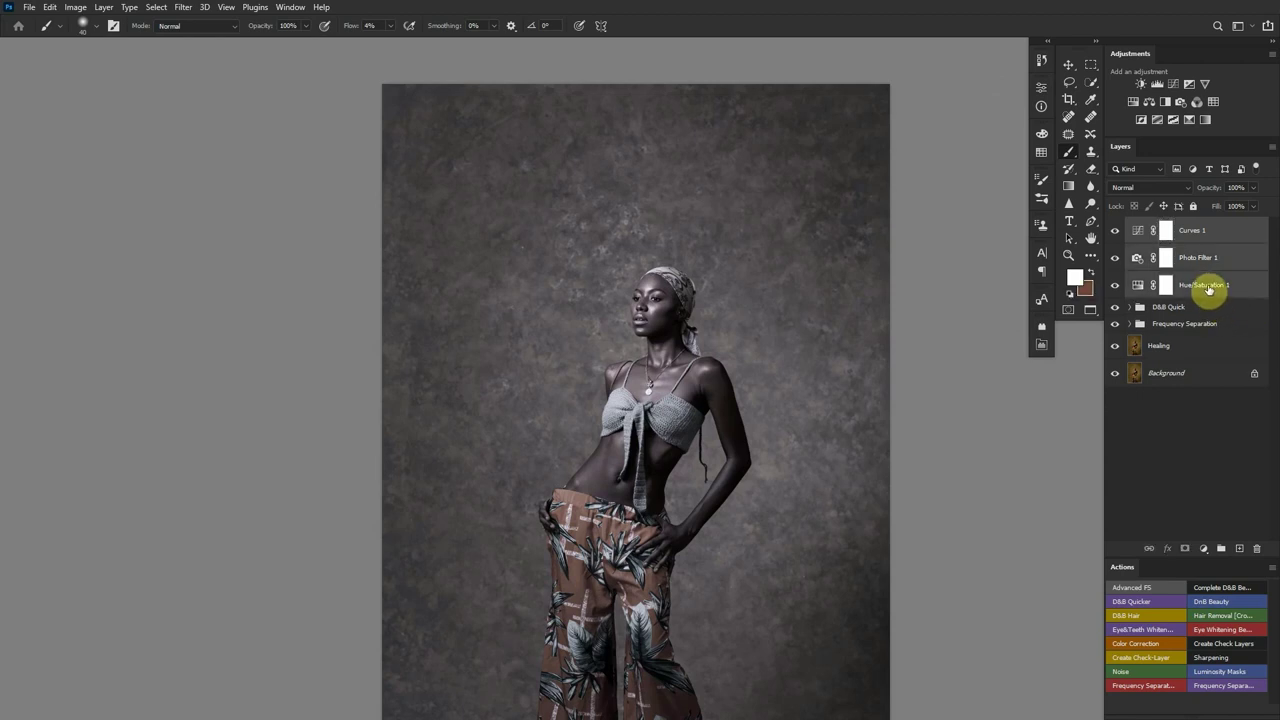
Group the three adjustments as Whitening with a black mask, zooming to the eyes and teeth
key("ctrl+g")
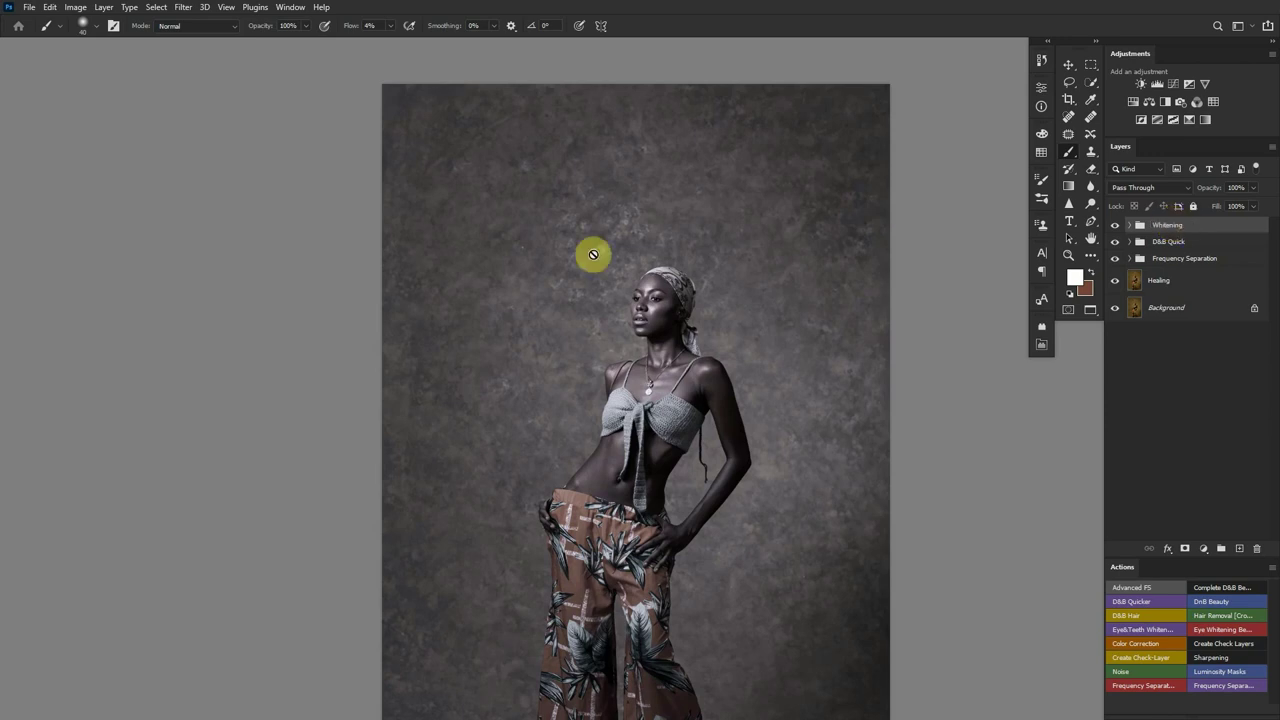
left_click(1185, 549, "alt")
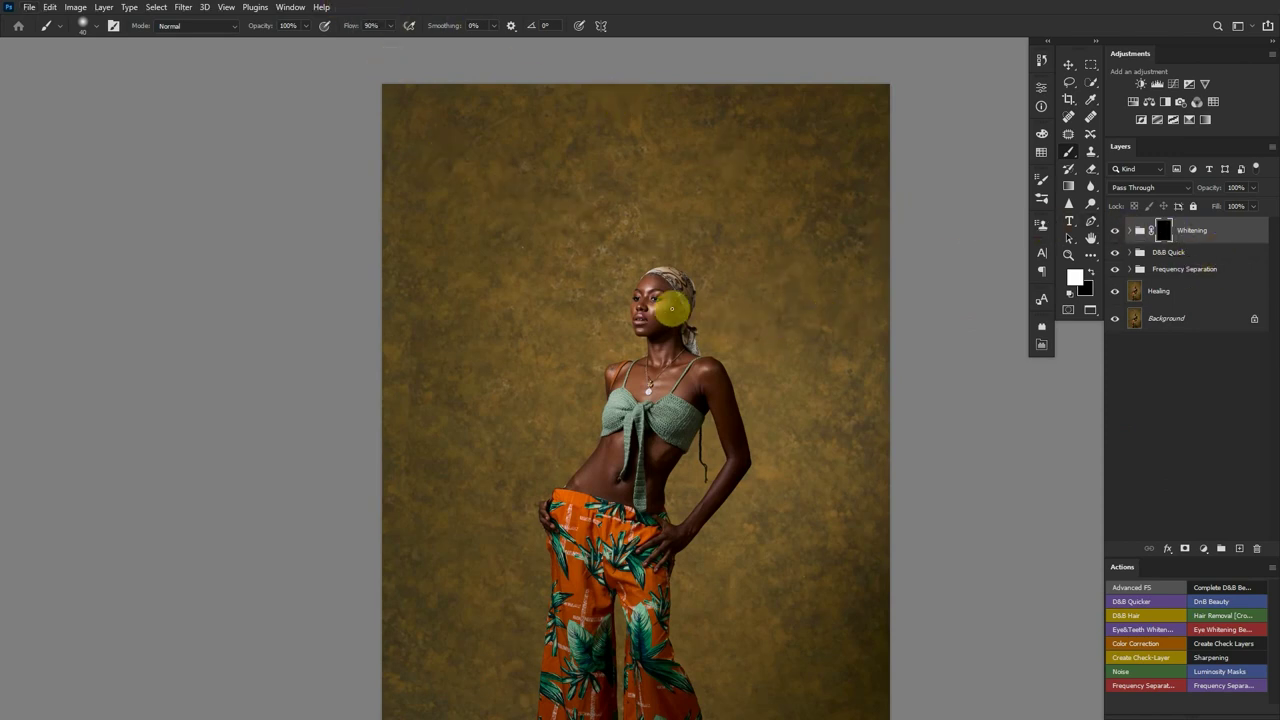
mouse_move(672, 306)
left_mouse_down()
mouse_move(723, 306)
mouse_move(706, 354)
mouse_move(703, 283)
mouse_move(752, 310)
mouse_move(603, 400)
left_mouse_up()
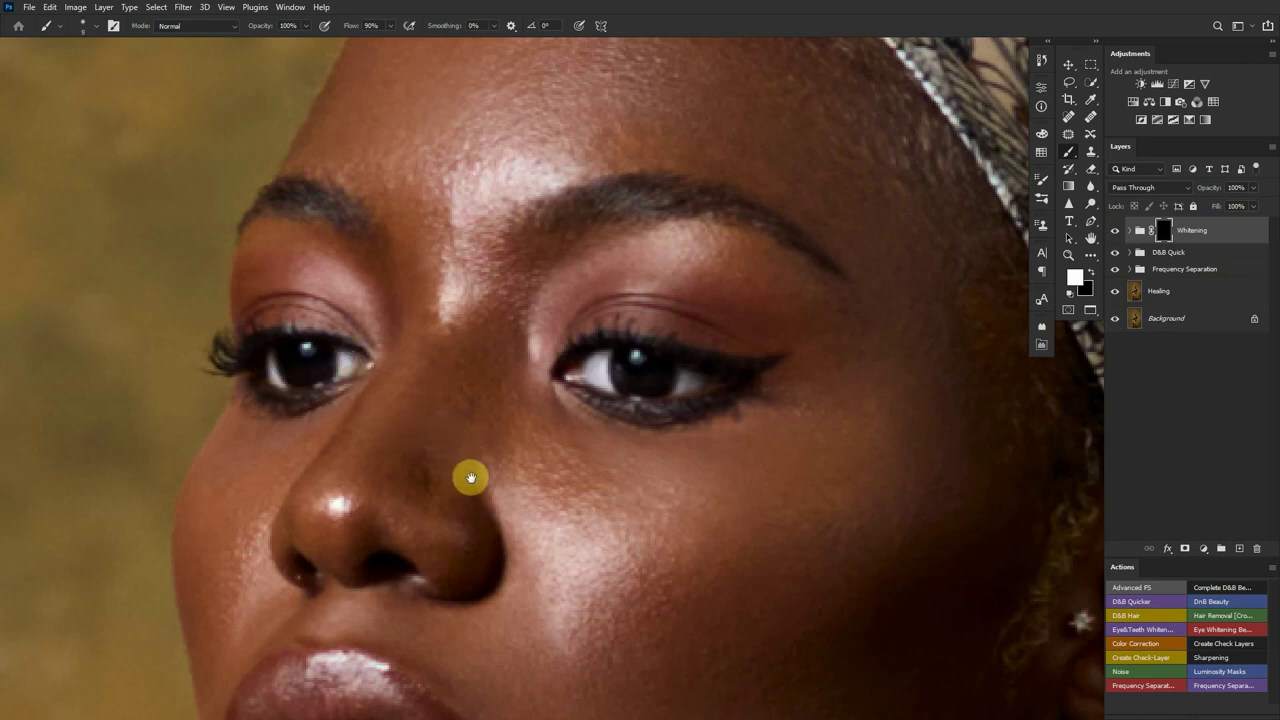
left_click_drag(469, 477, 564, 143)
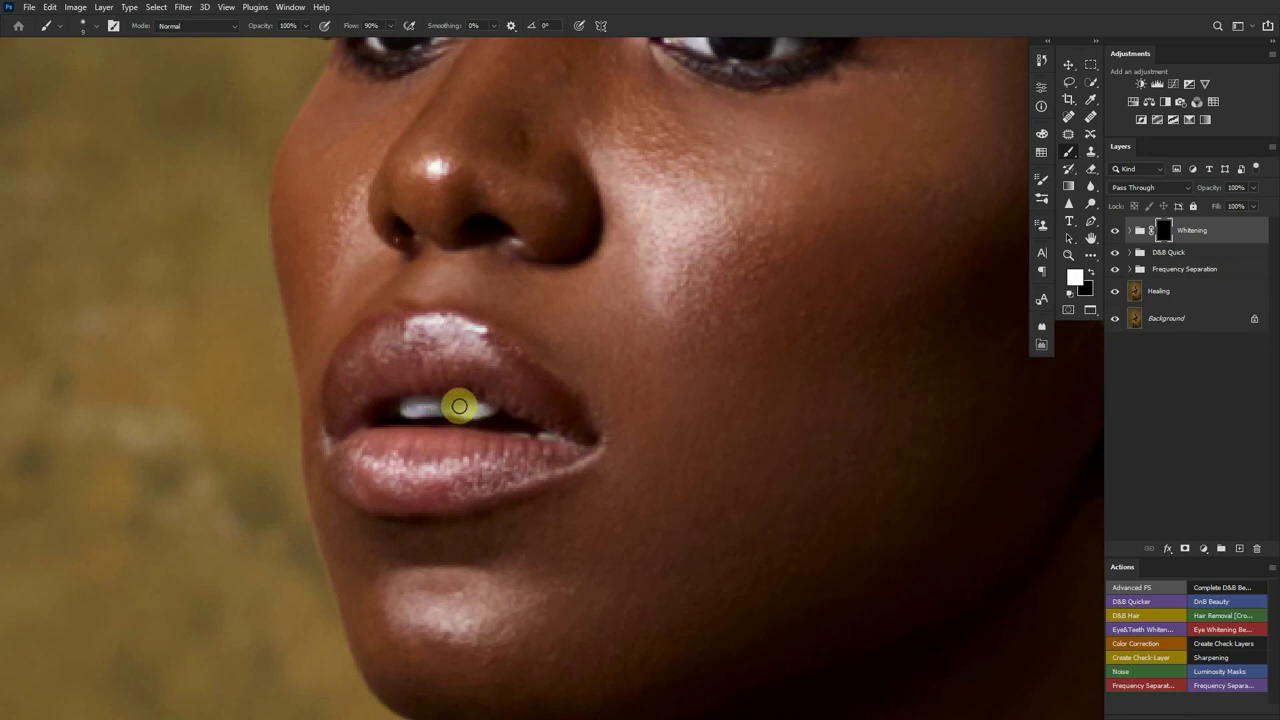
Lower the Whitening group's opacity to 69% and zoom back out to the whole photo
scroll(591, 403, "down", 6)
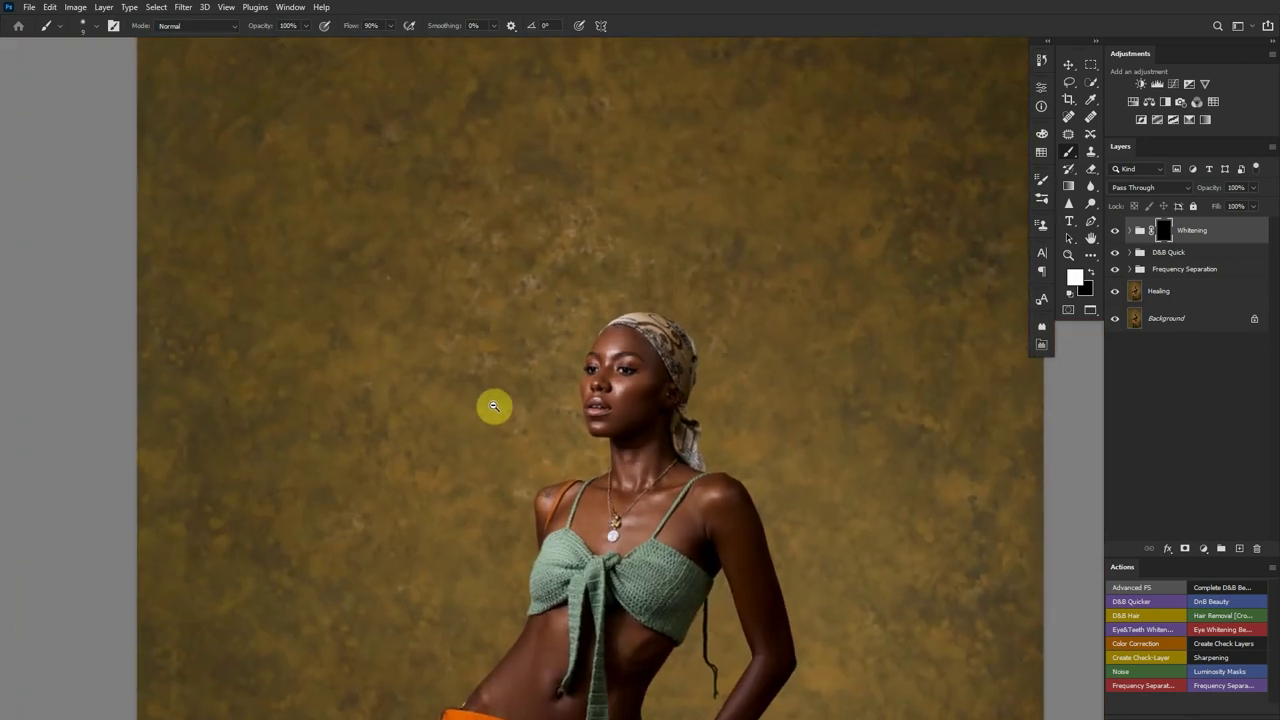
scroll(560, 400, "up", 2)
left_click_drag(1208, 191, 1176, 190)
left_click_drag(630, 369, 686, 277)
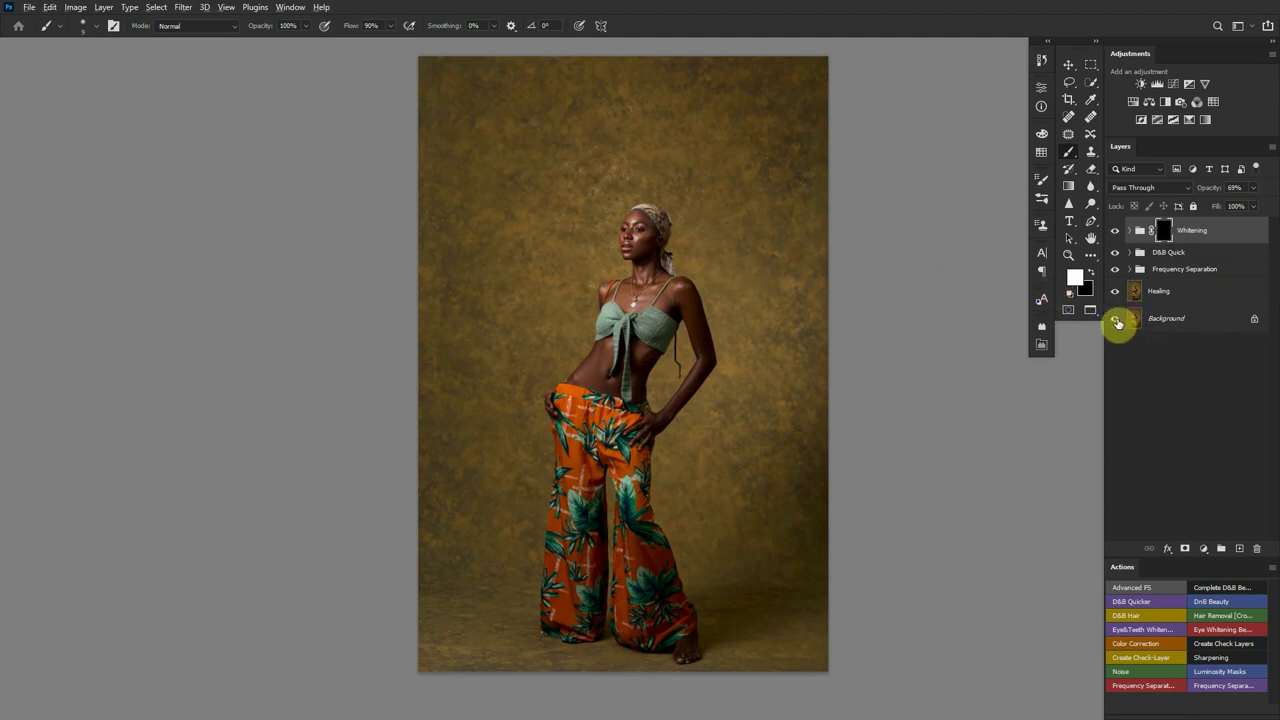
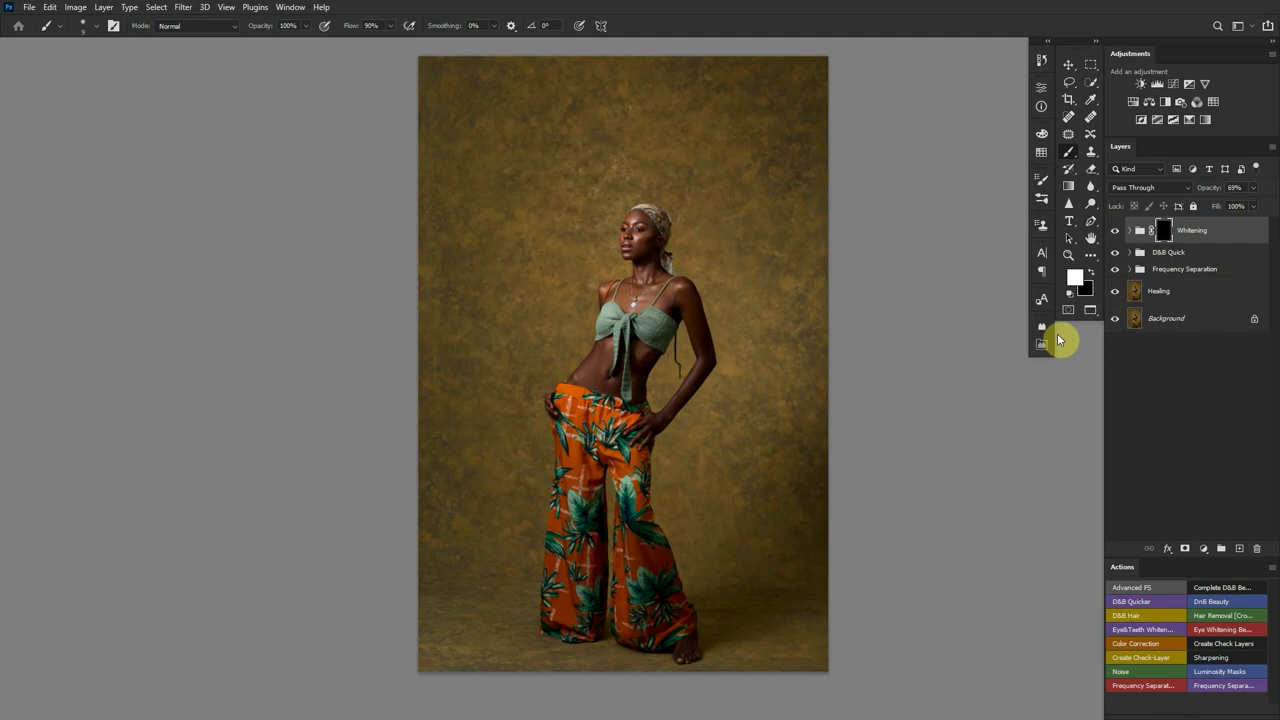
Add a Color Lookup layer using the Choco Toning 2.CUBE LUT and lower its opacity to 25%
left_click(1213, 104)
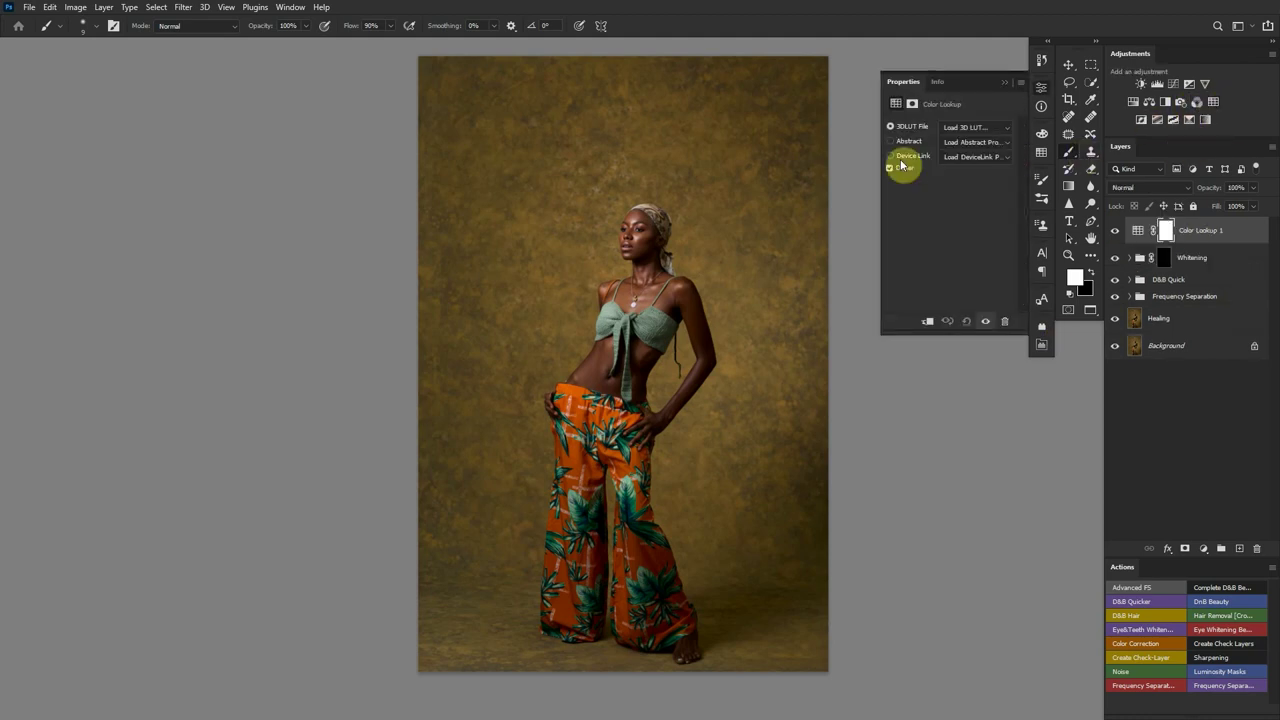
left_click(980, 131)
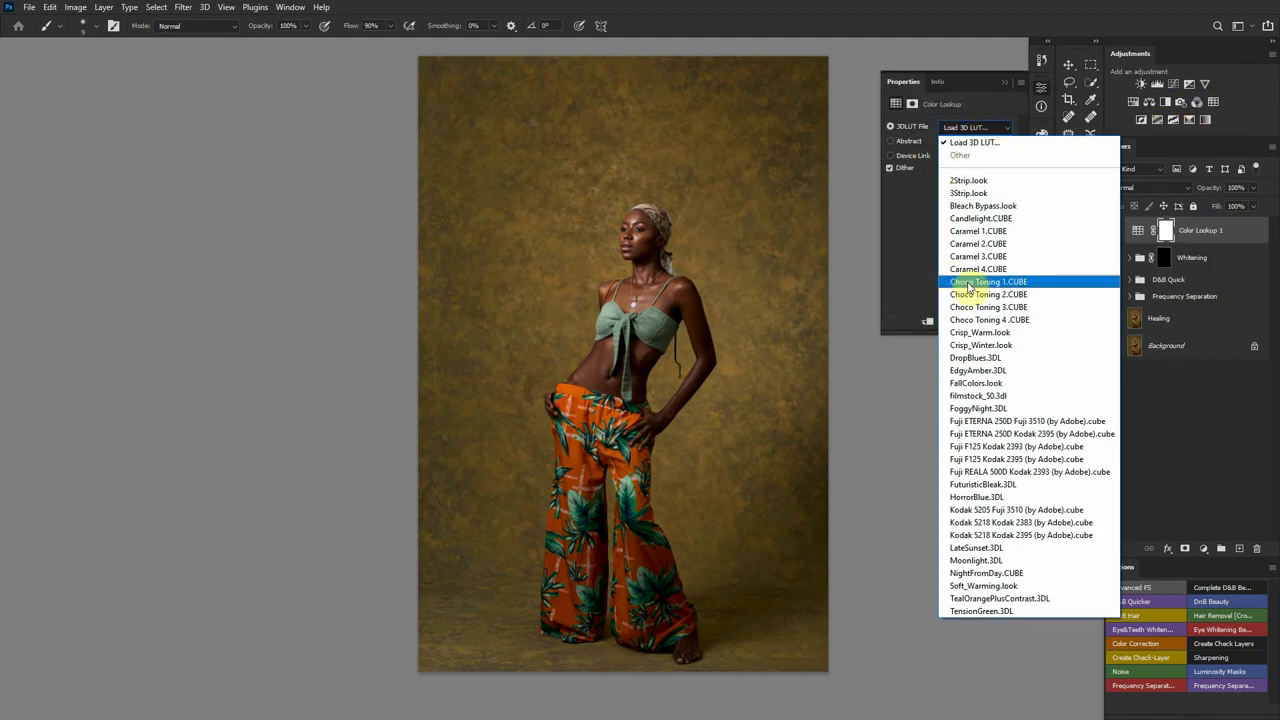
left_click(984, 287)
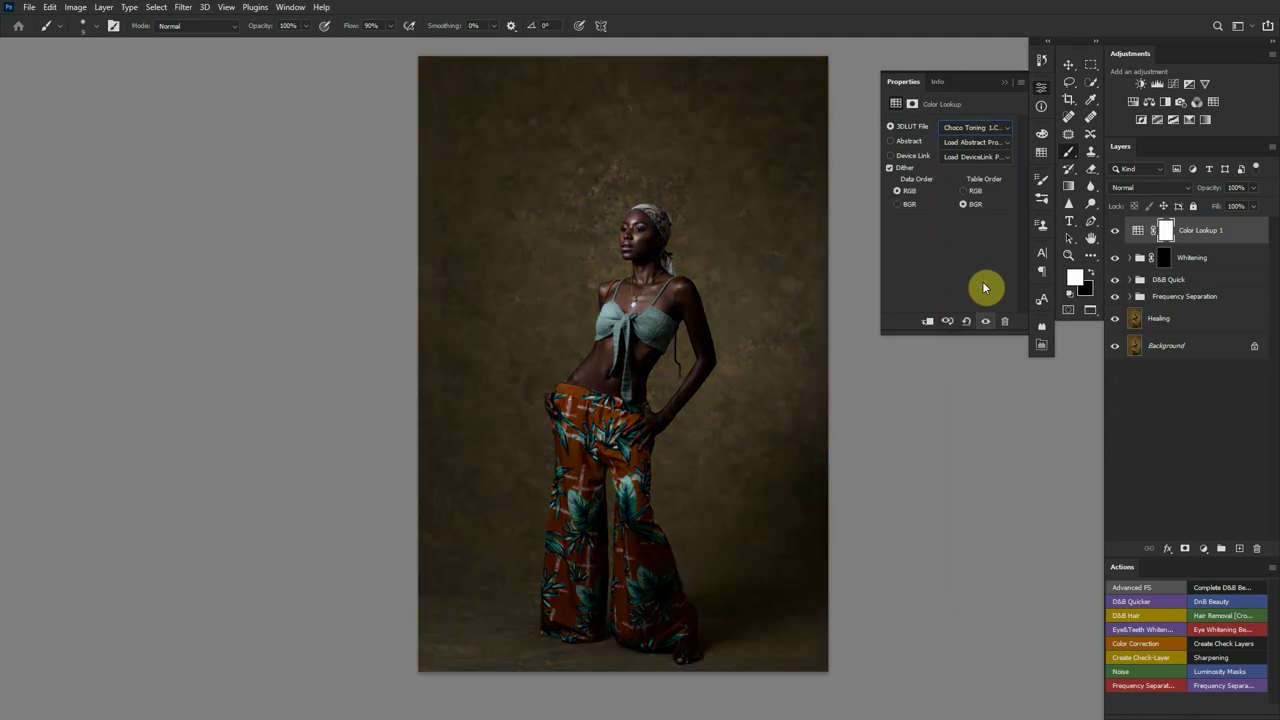
left_click(983, 128)
left_click(965, 294)
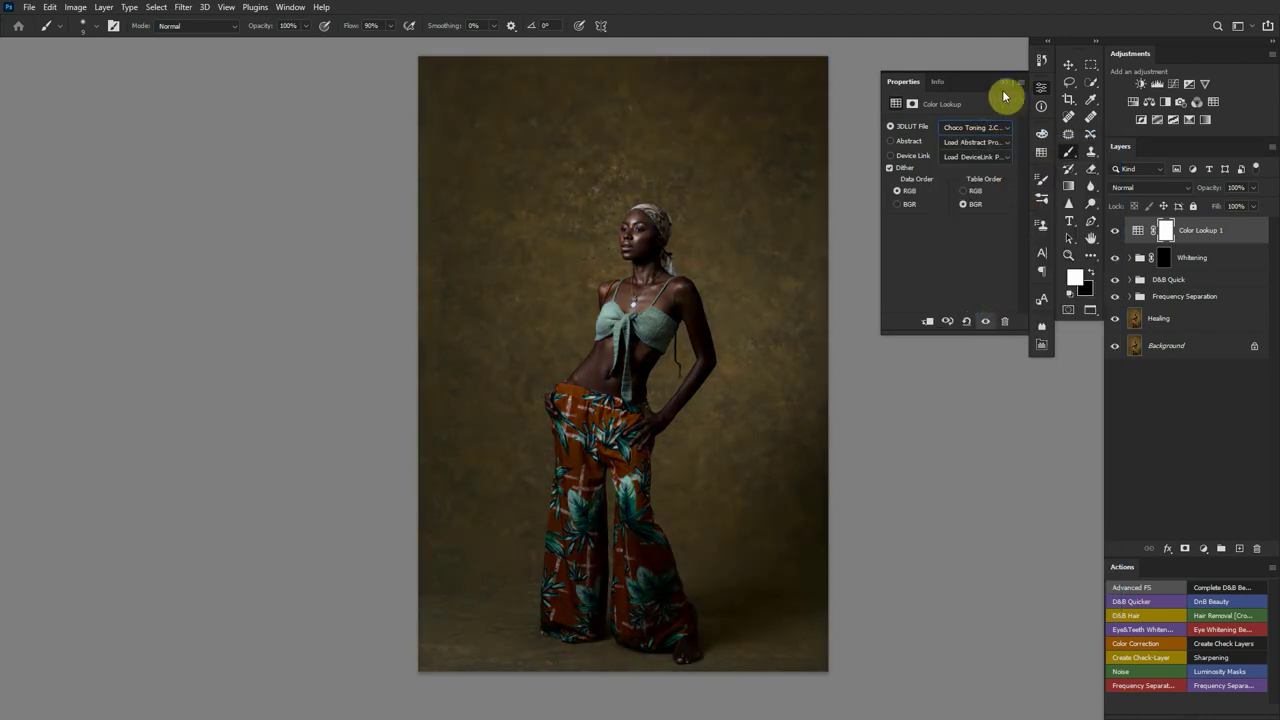
left_click(1004, 82)
mouse_move(1204, 191)
left_mouse_down()
mouse_move(1160, 191)
mouse_move(1211, 190)
left_mouse_up()
Toggle the Color Lookup toning off and on to compare the portrait before and after
left_click(1150, 230)
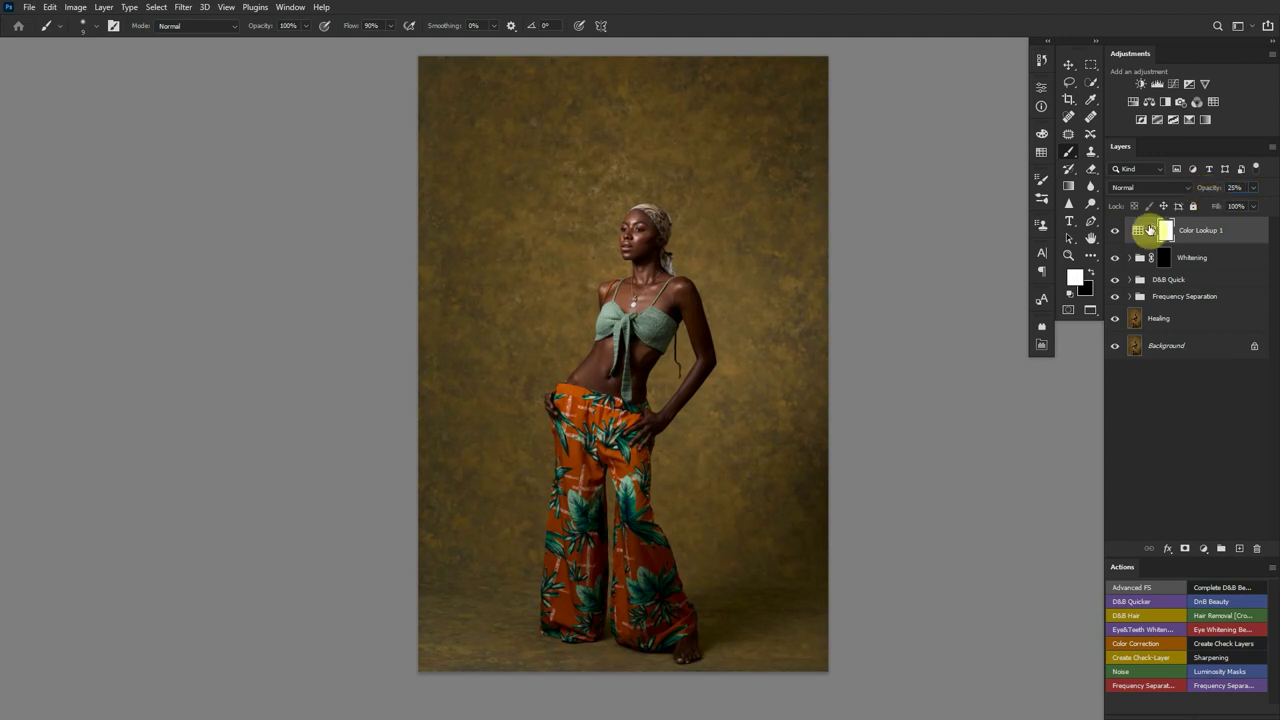
left_click(1115, 232)
left_click(1114, 234)
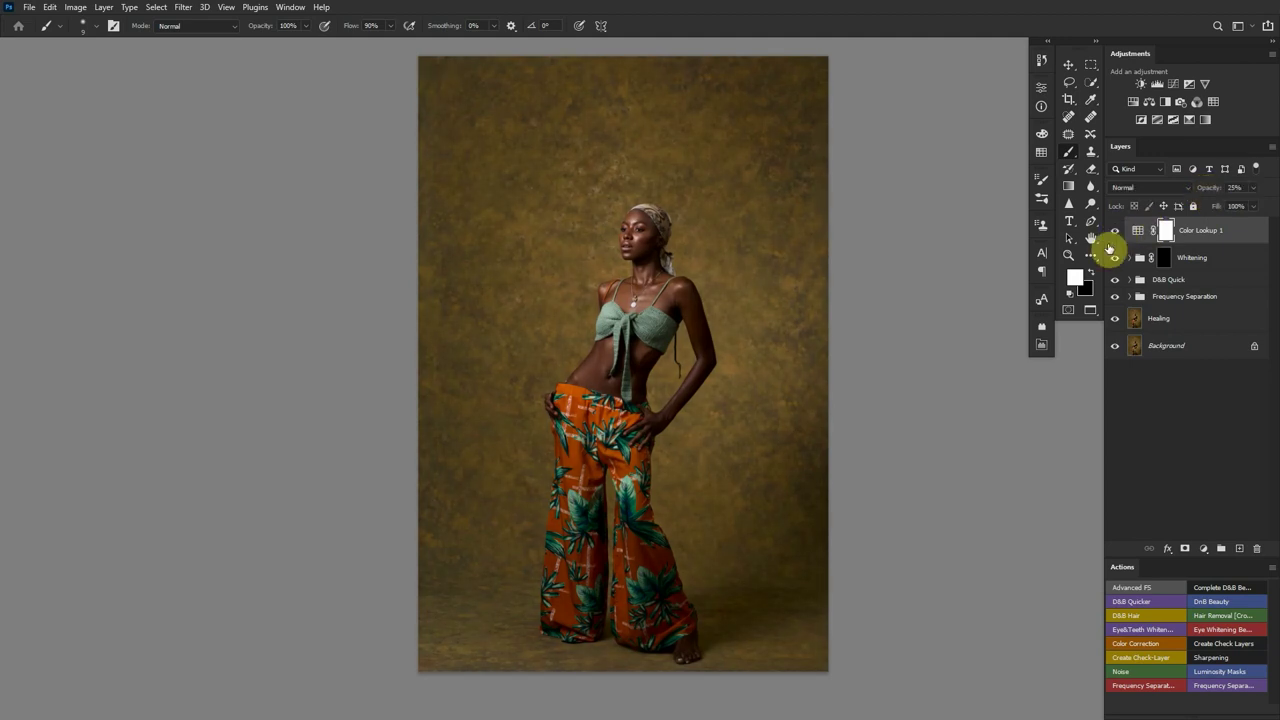
scroll(640, 275, "up", 5)
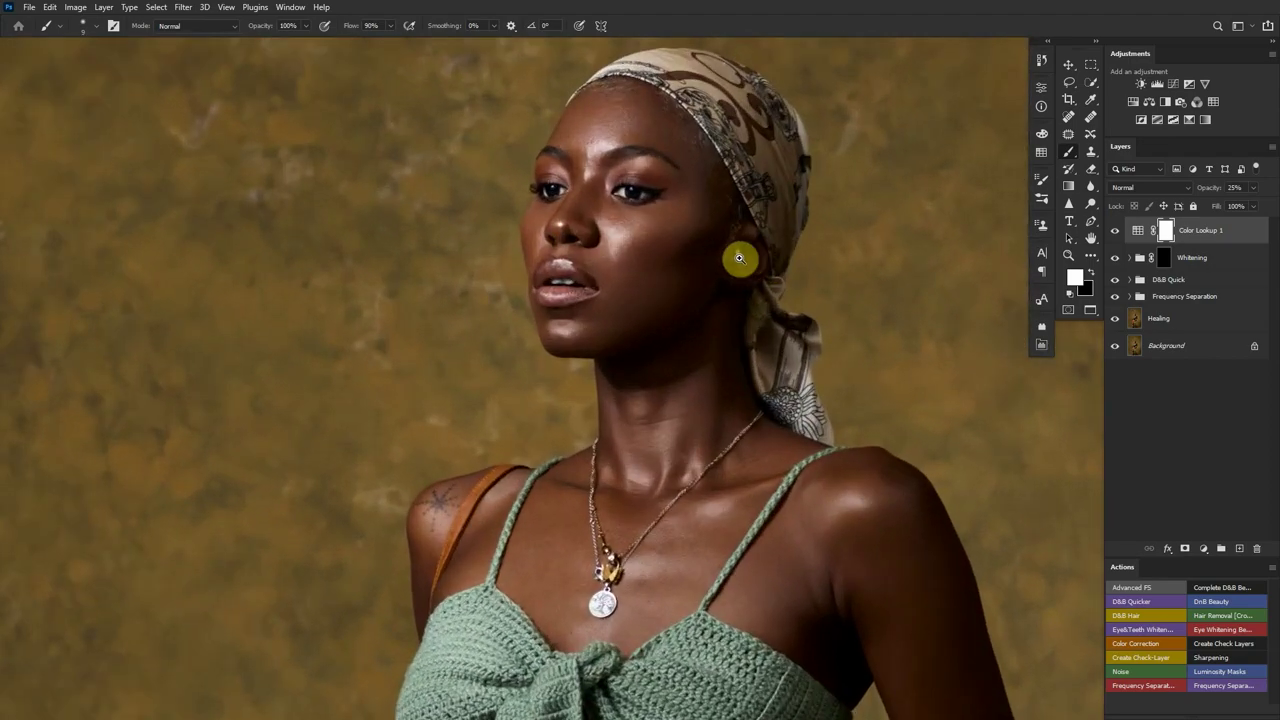
scroll(713, 259, "down", 5)
scroll(713, 259, "up", 6)
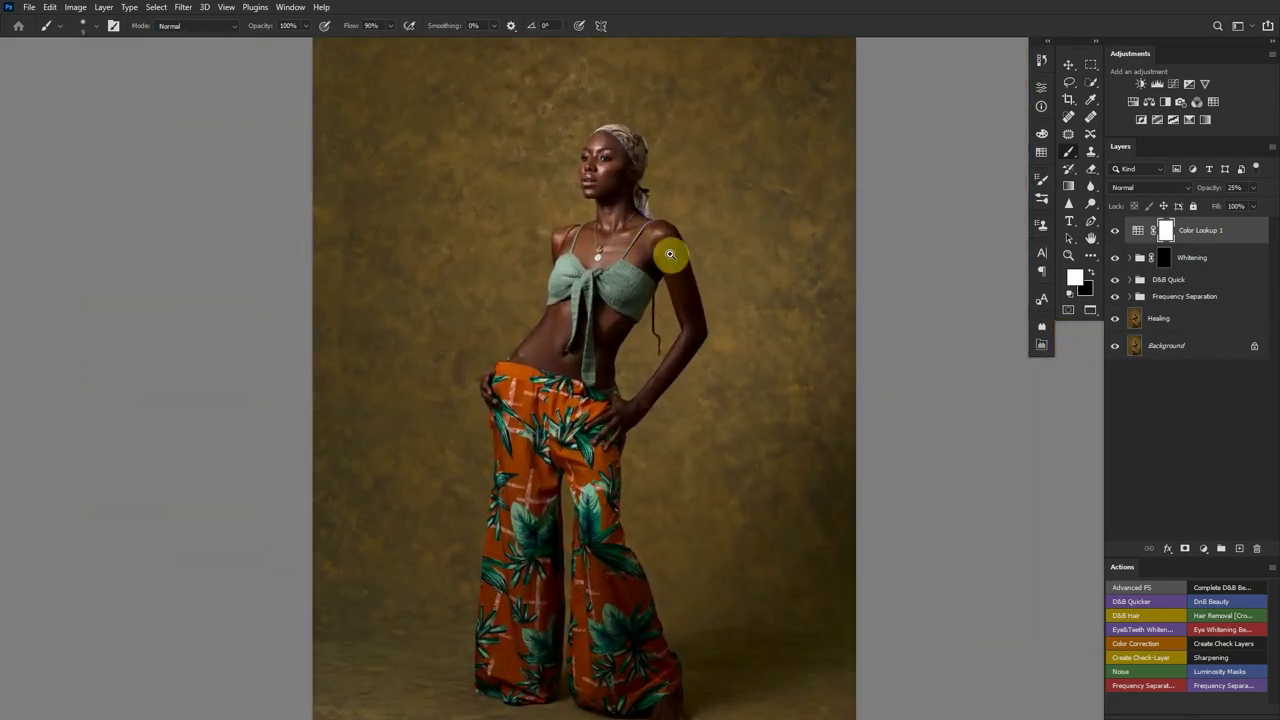
scroll(711, 259, "down", 3)
scroll(631, 174, "up", 3)
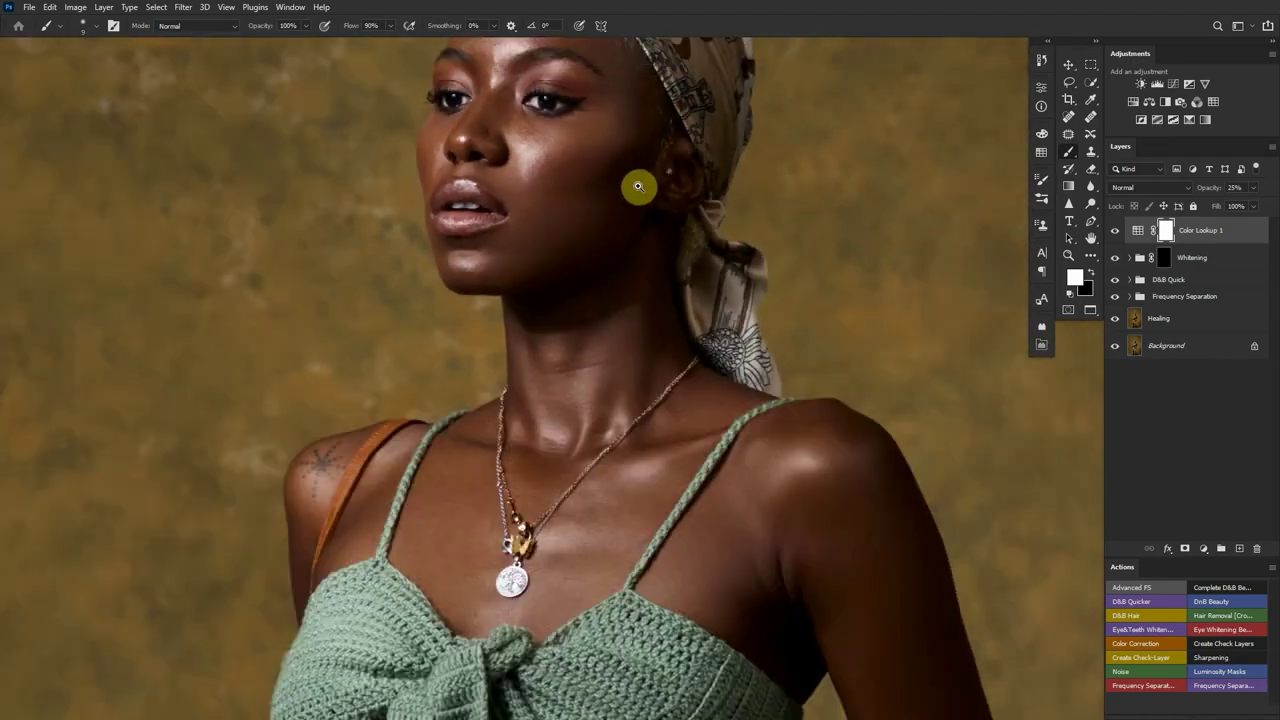
scroll(637, 189, "down", 4)
scroll(580, 199, "down", 2)
scroll(654, 289, "down", 3)
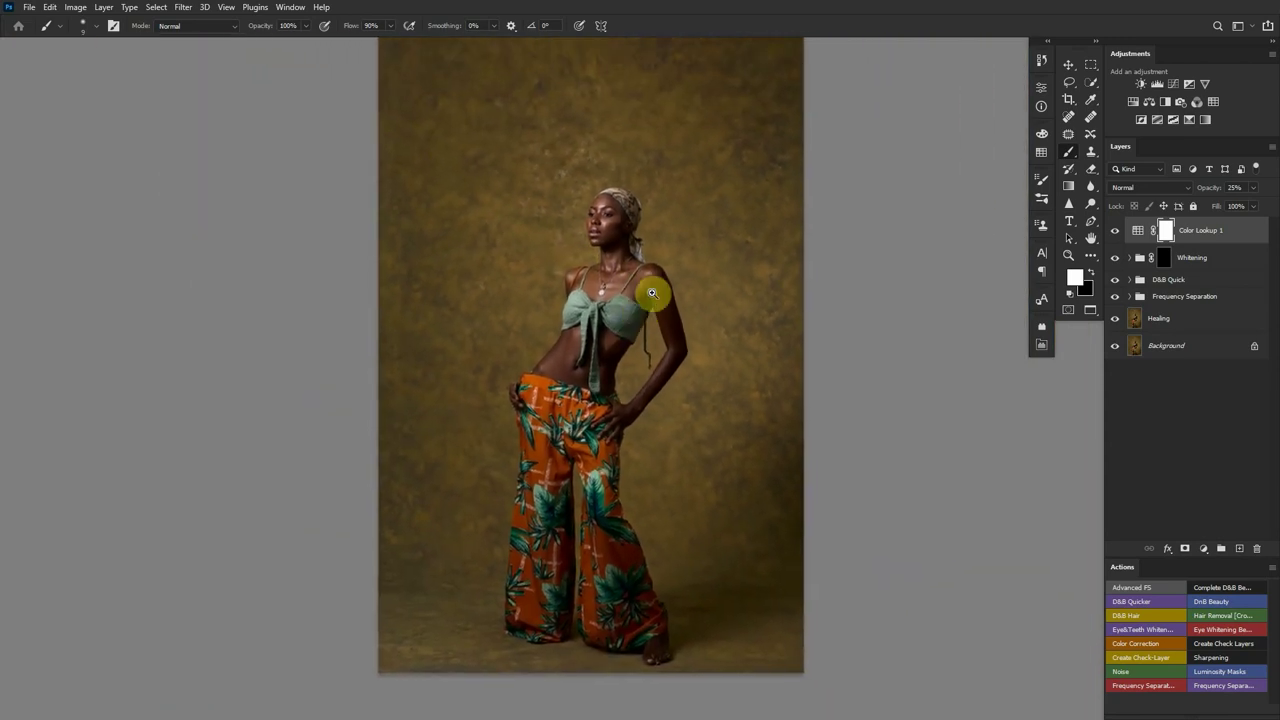
scroll(638, 293, "up", 1)
Invert the Color Lookup 1 mask to black so the toning is hidden, then select the Healing layer
left_click(1115, 230)
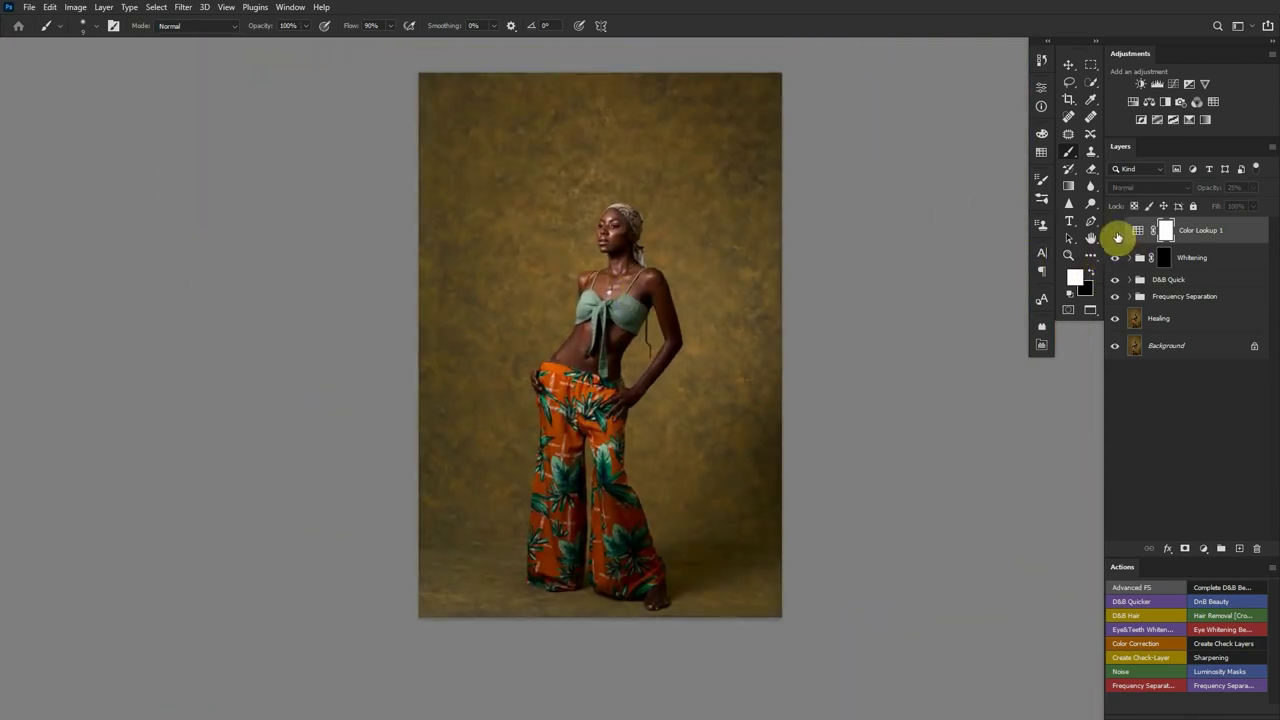
left_click(1116, 233)
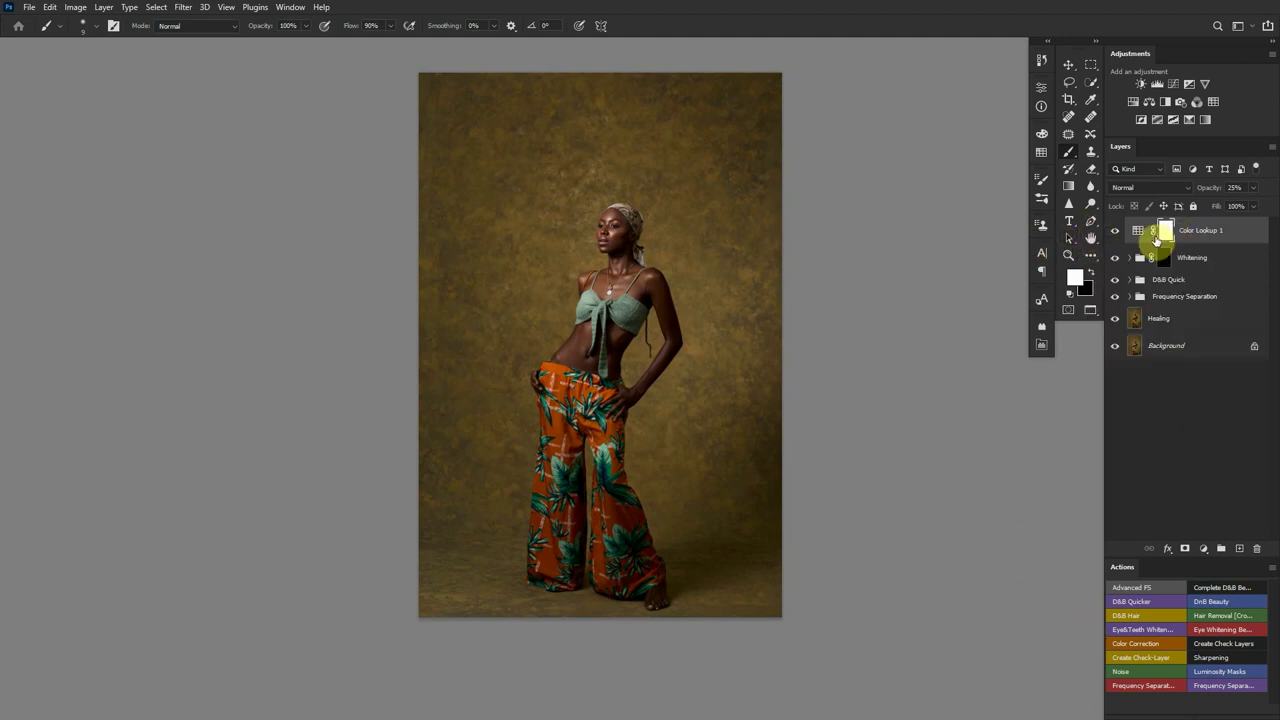
key("ctrl+i")
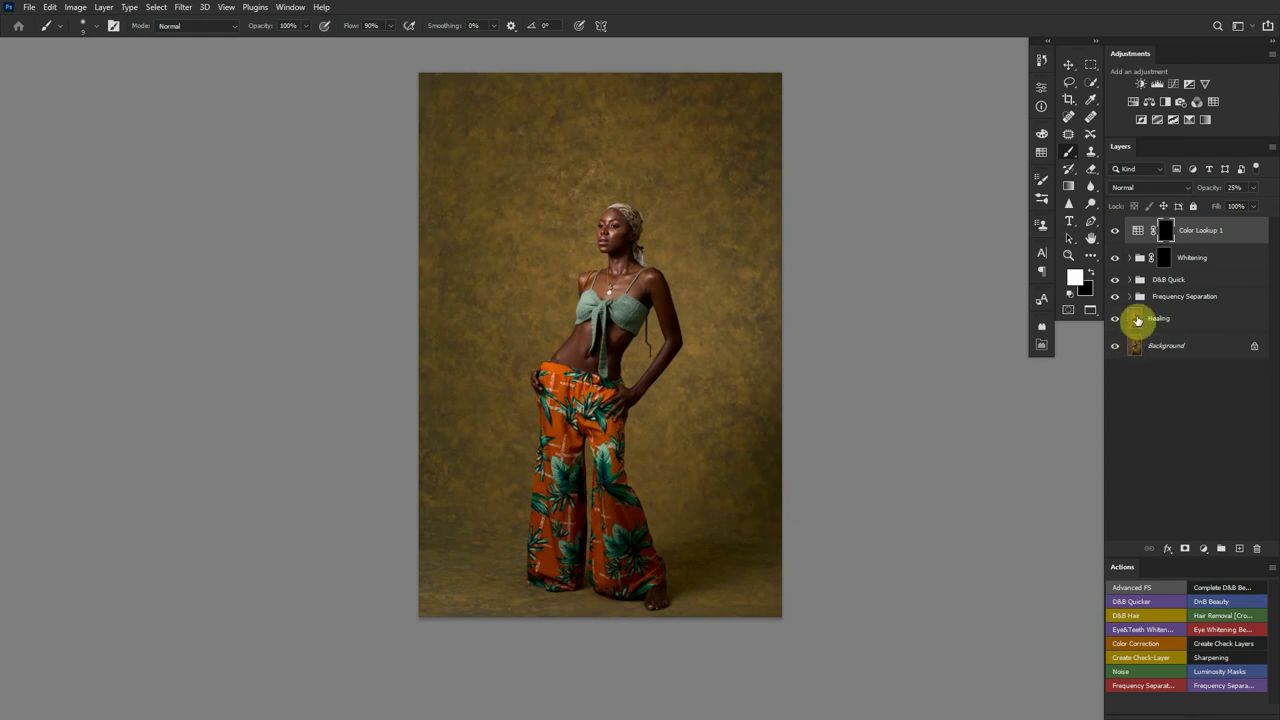
left_click(1137, 322)
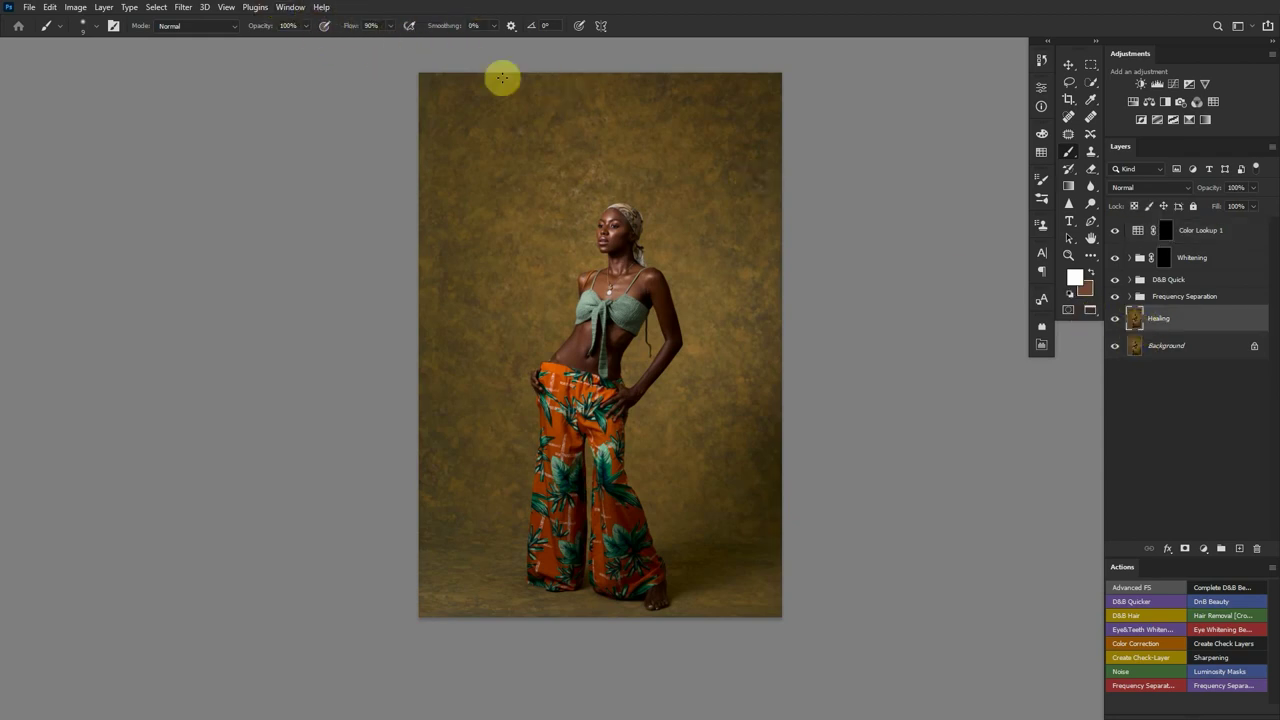
Build a Color Range selection of the skin by sampling the neck and adding the face
left_click(157, 7)
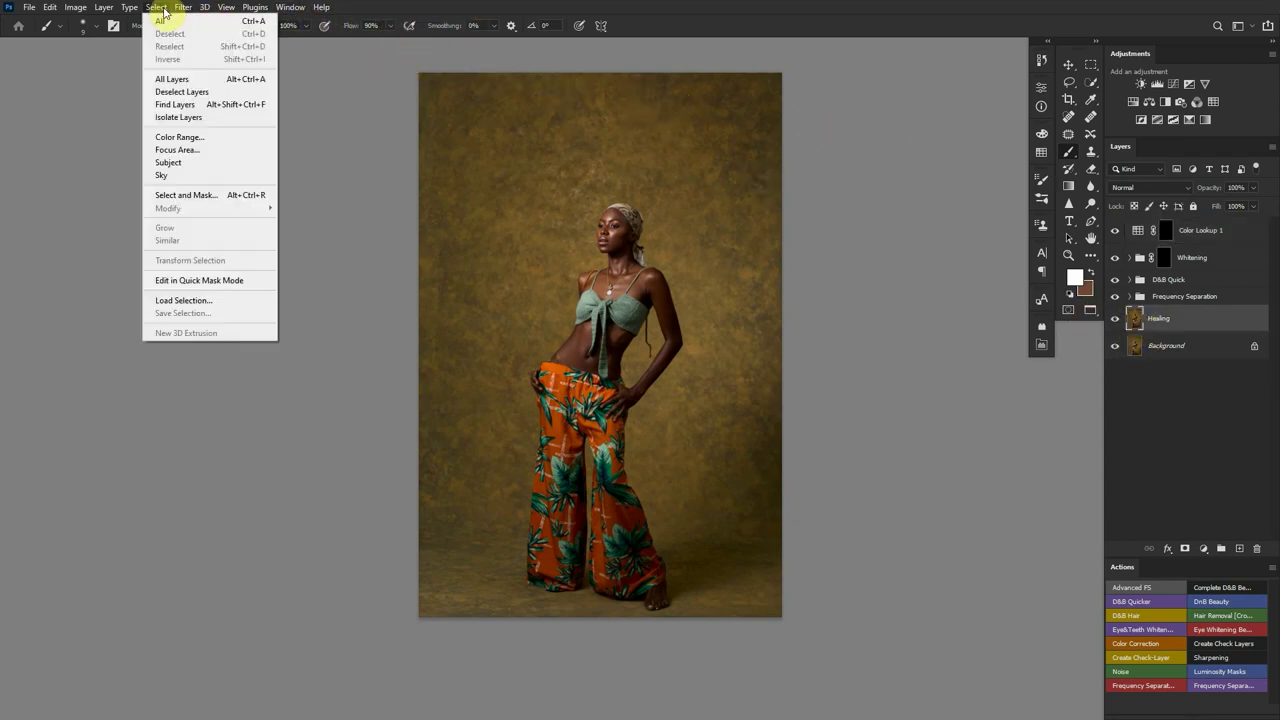
left_click(209, 139)
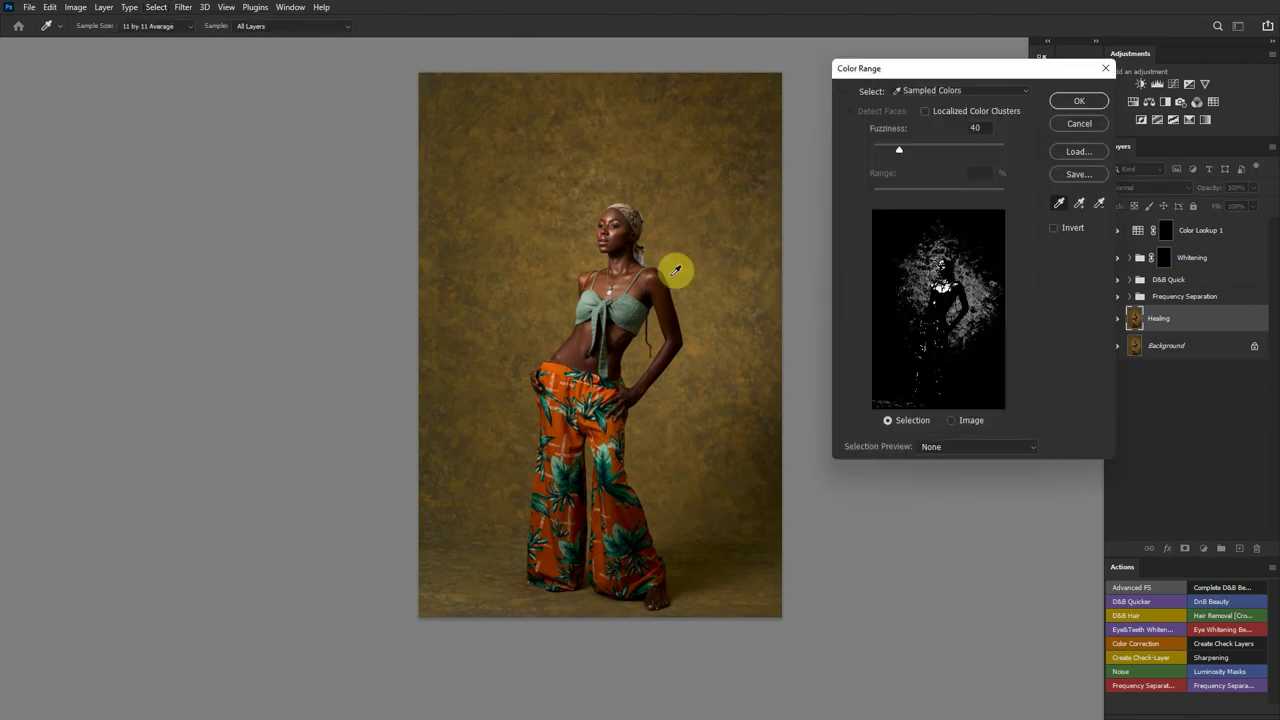
left_click(628, 276)
left_click(1079, 203)
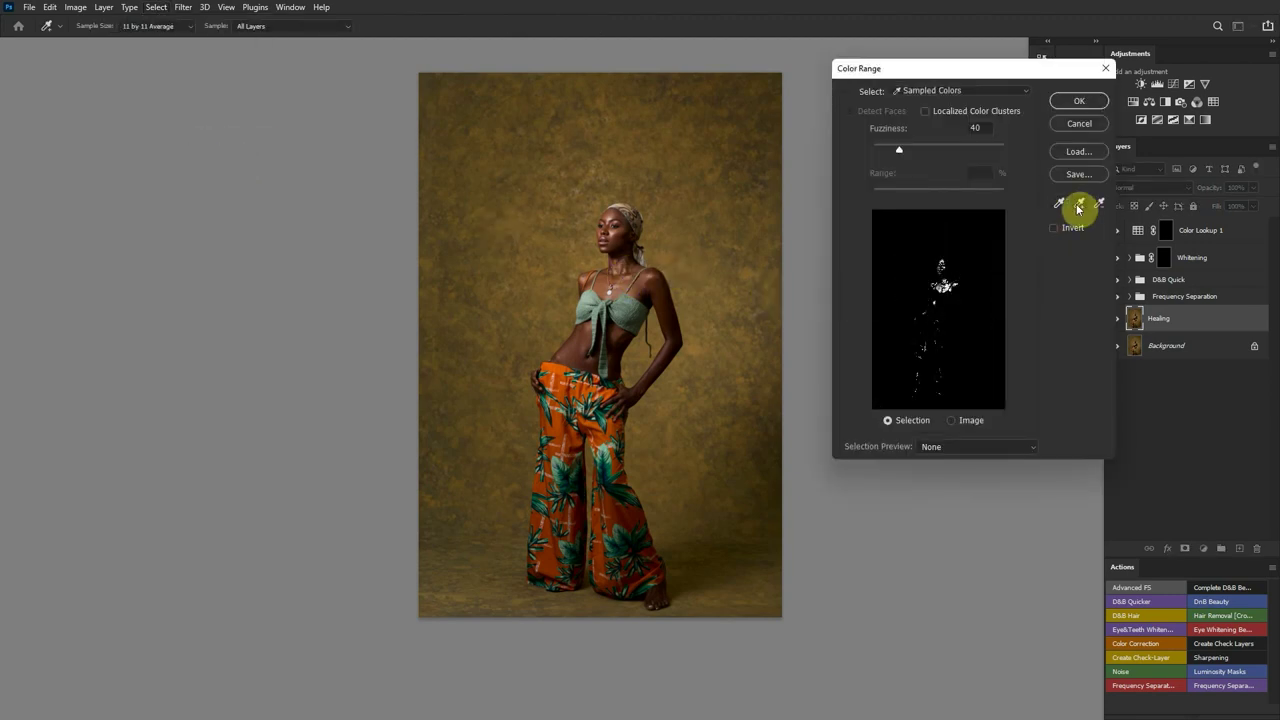
left_click(621, 231)
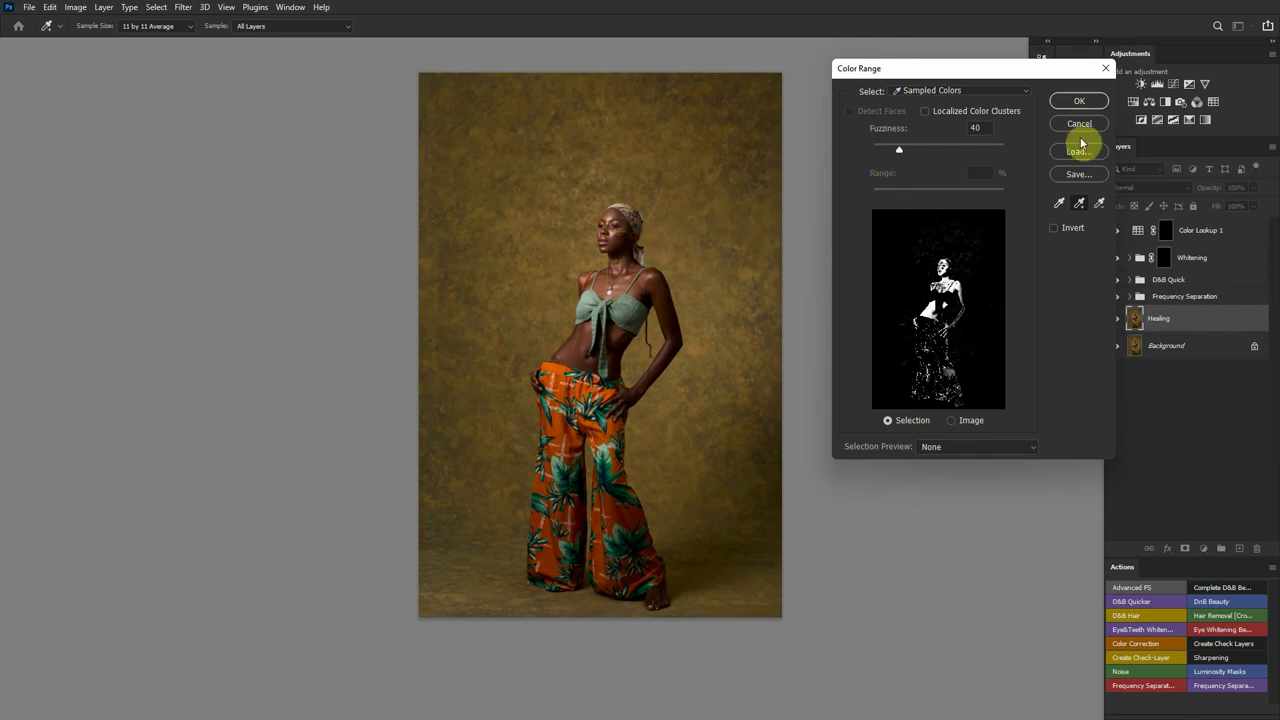
left_click(1079, 101)
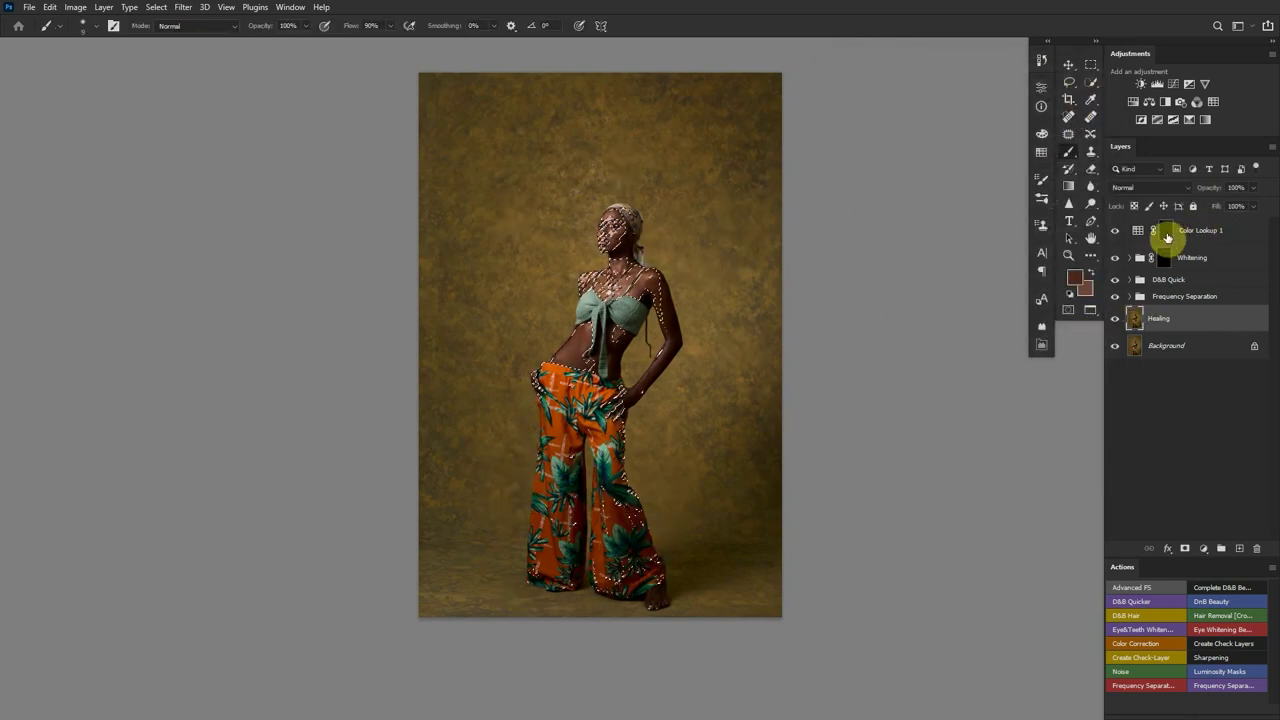
Fill the skin selection with white on the Color Lookup 1 mask, then deselect
left_click(1166, 232)
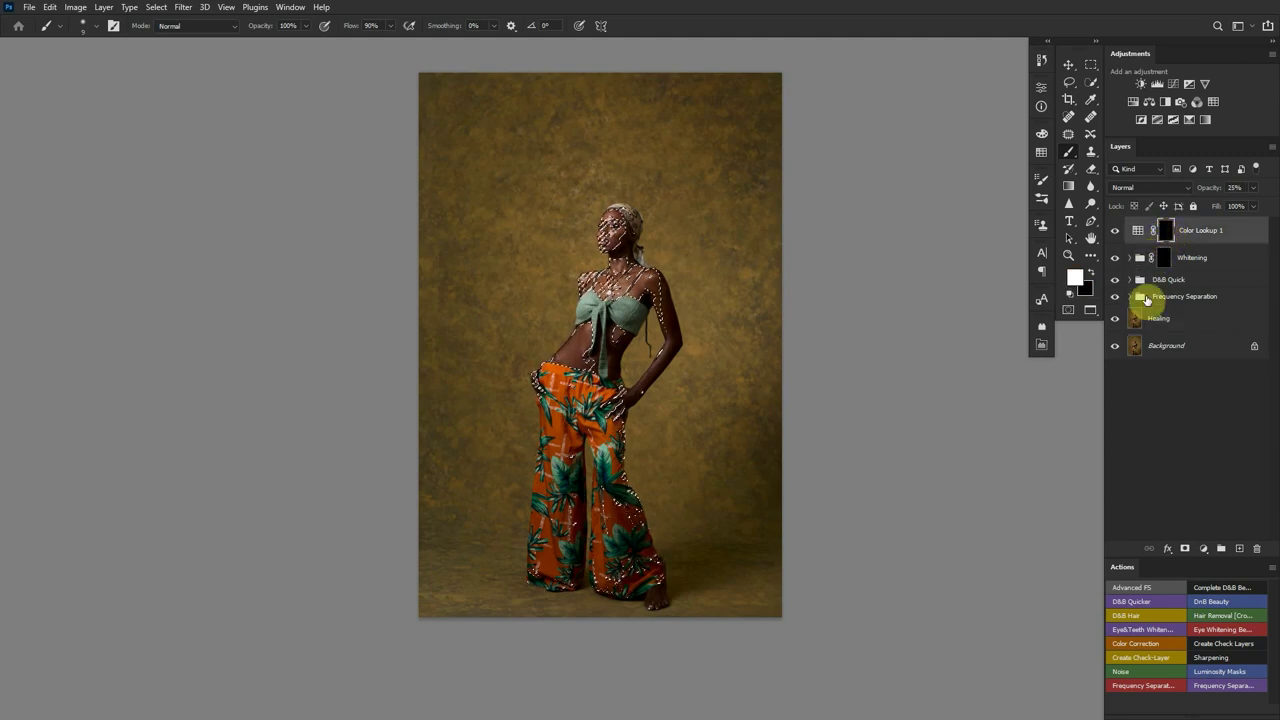
key("alt+BackSpace")
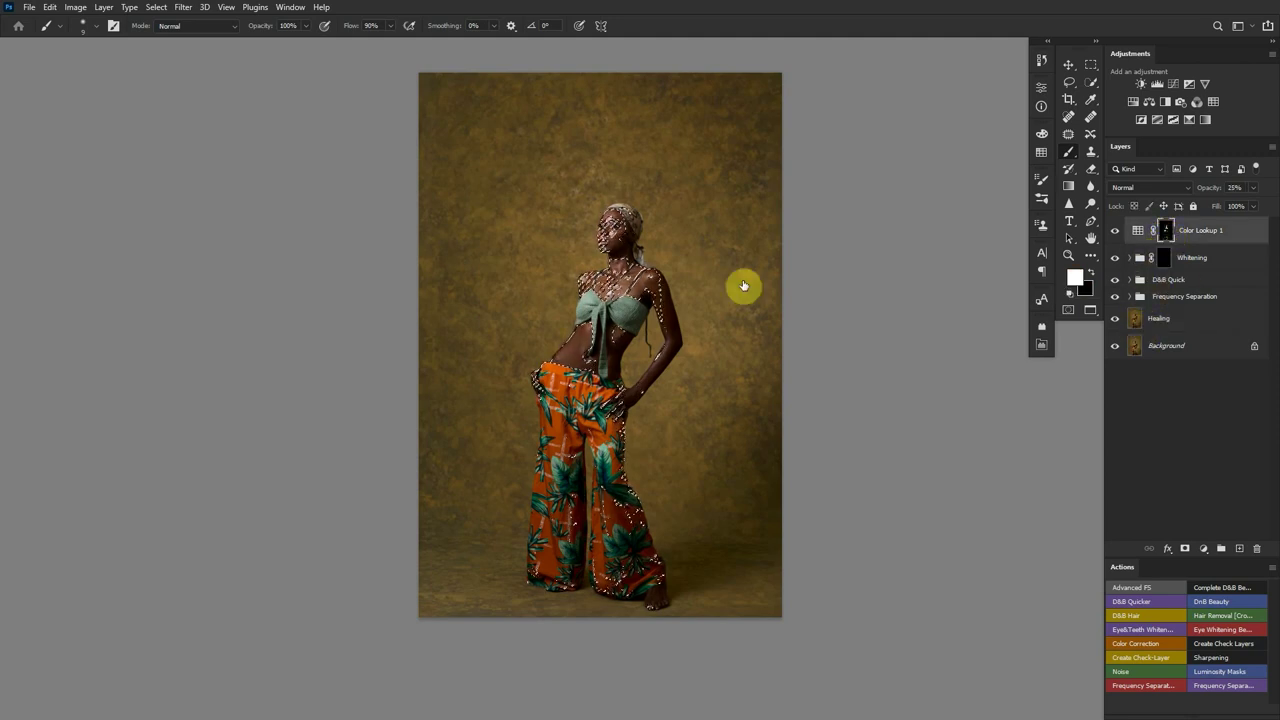
key("ctrl+d")
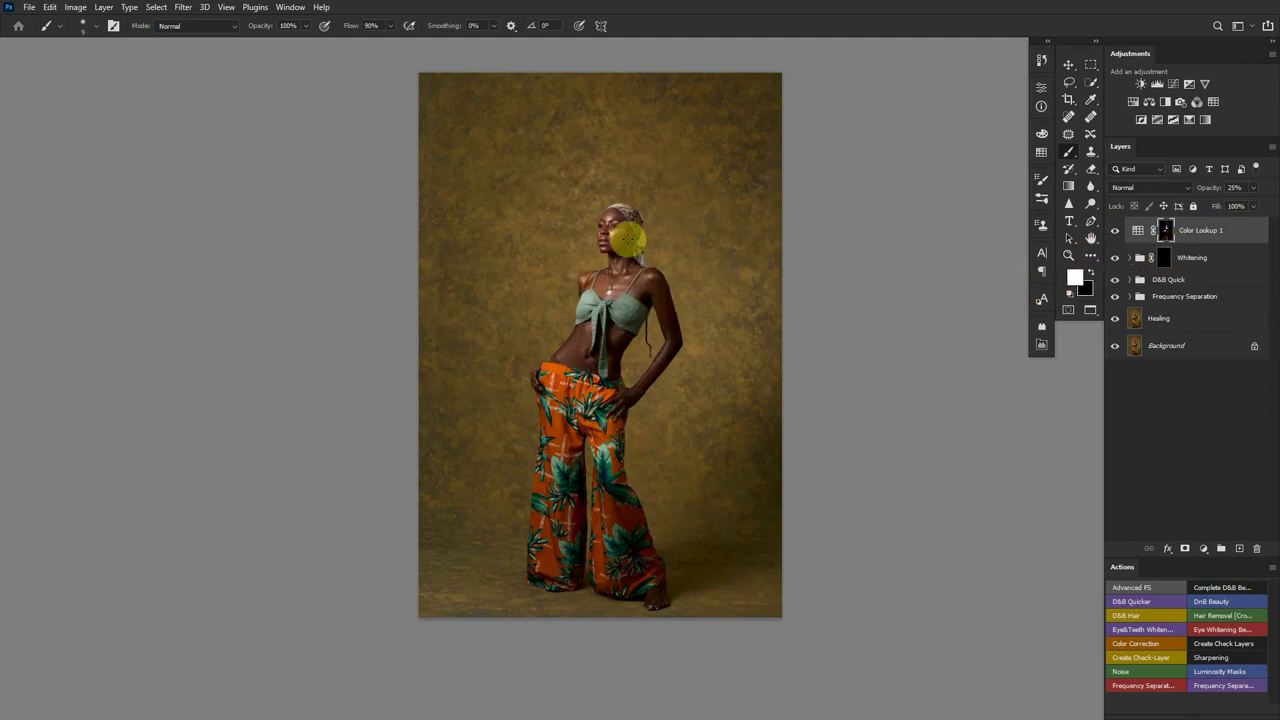
scroll(624, 247, "up", 5)
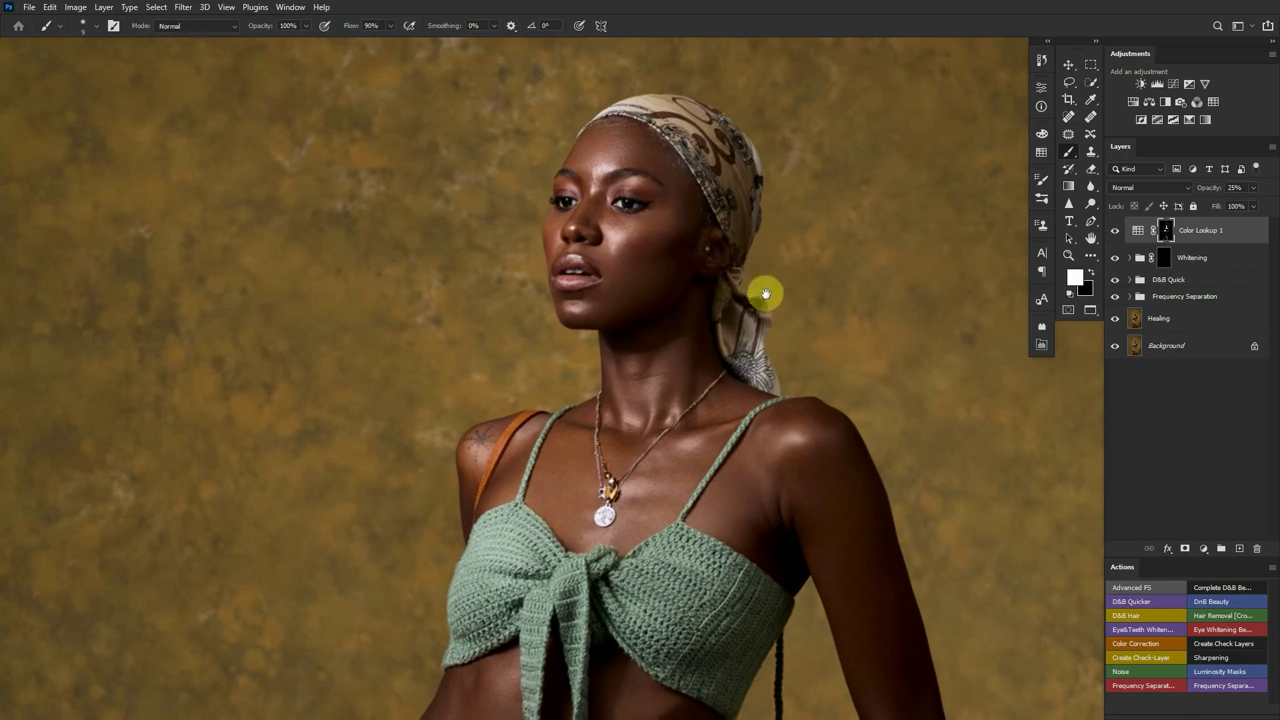
left_click_drag(763, 294, 717, 232)
scroll(646, 251, "up", 2)
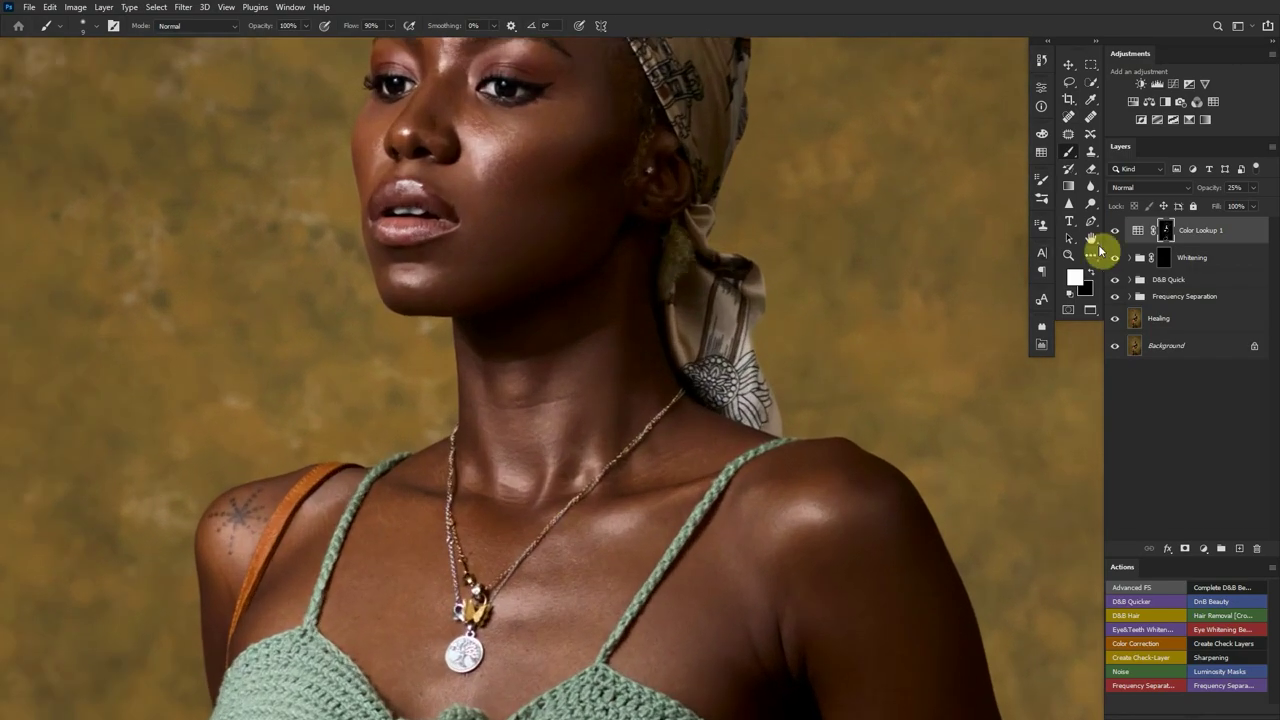
Inspect the Color Lookup mask on its own, then toggle the skin toning to compare
left_click(1166, 235, "alt")
scroll(608, 266, "down", 3)
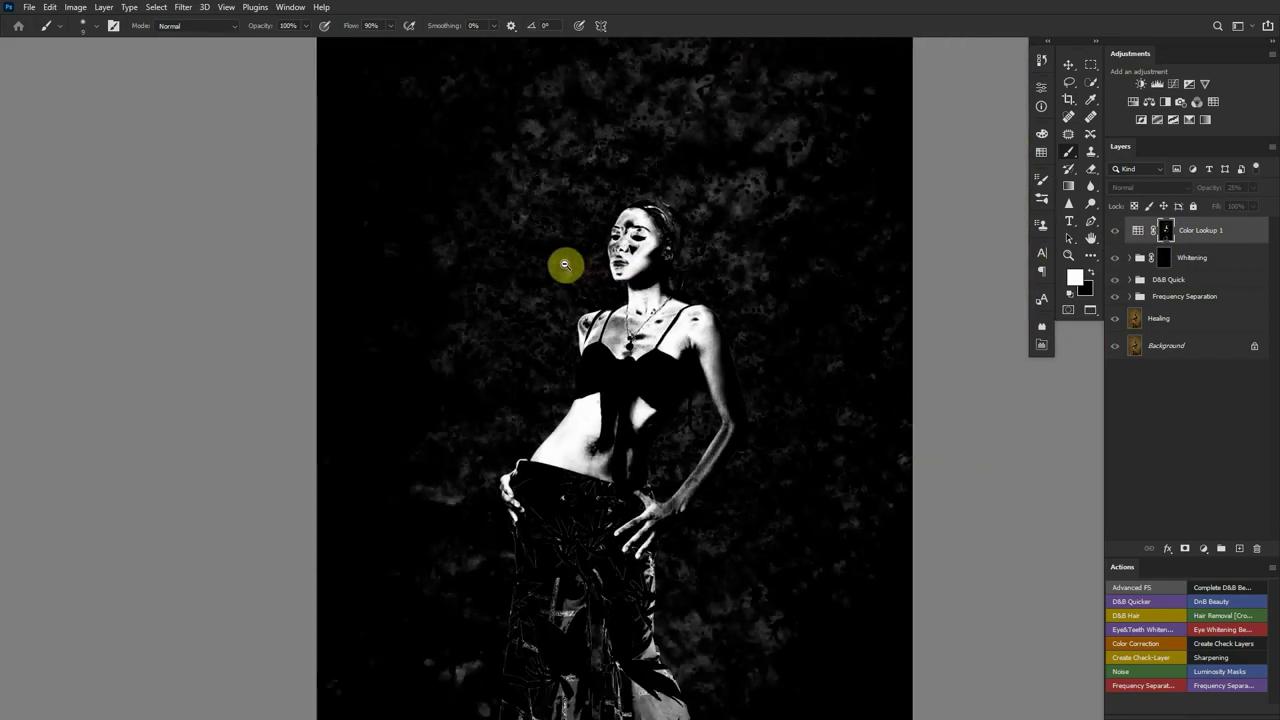
scroll(632, 276, "up", 2)
scroll(632, 276, "up", 1)
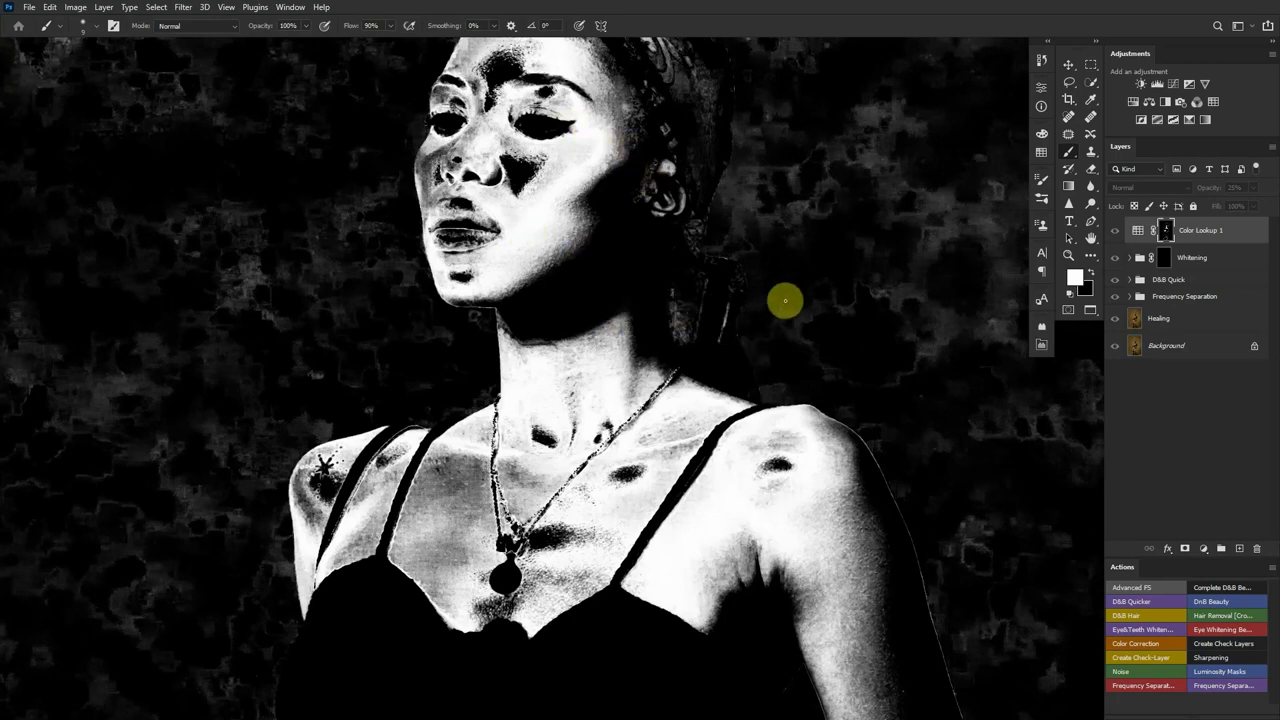
left_click(1164, 232, "alt")
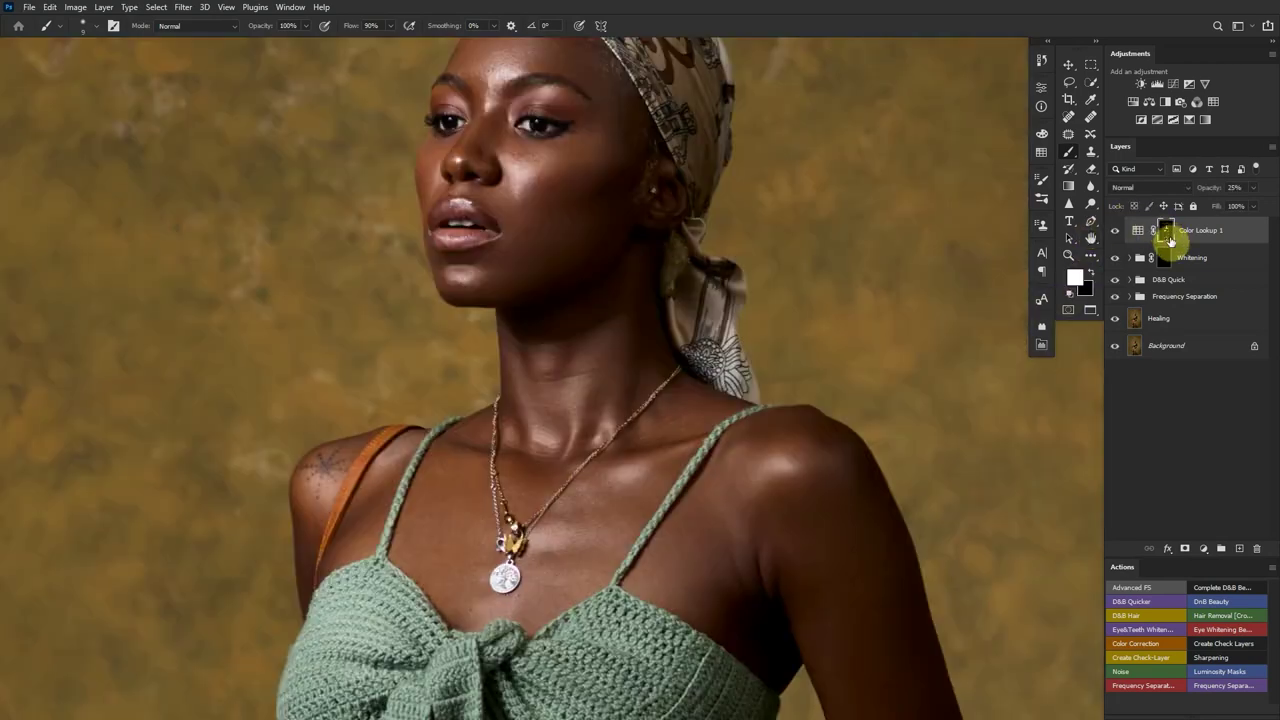
scroll(600, 380, "down", 3)
scroll(604, 393, "down", 2)
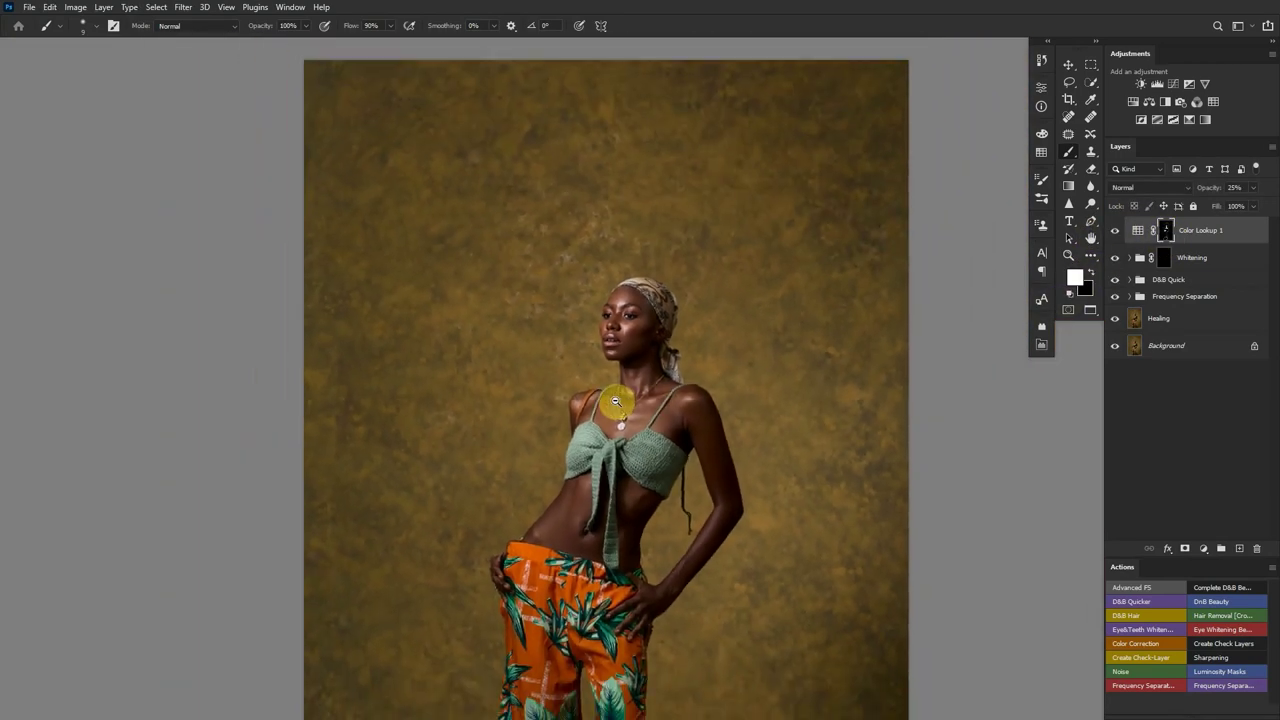
left_click_drag(606, 491, 643, 286)
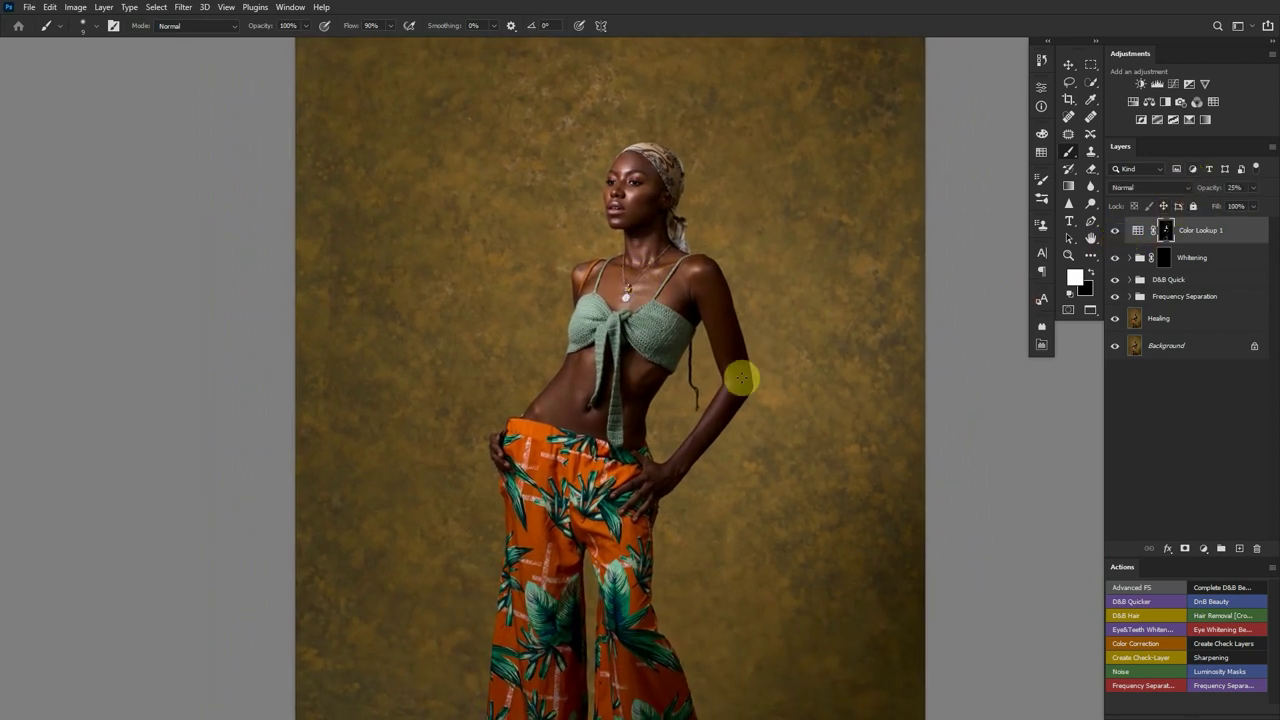
left_click(1114, 234)
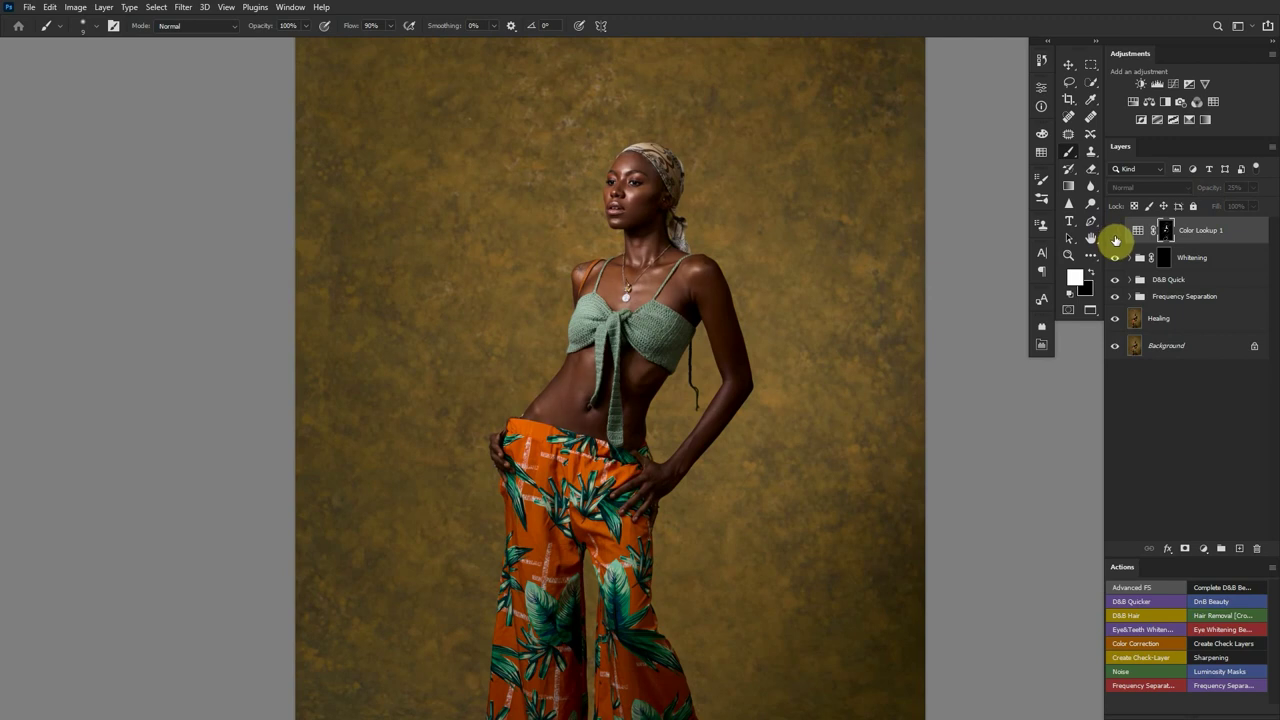
left_click(1114, 234)
scroll(643, 366, "down", 4)
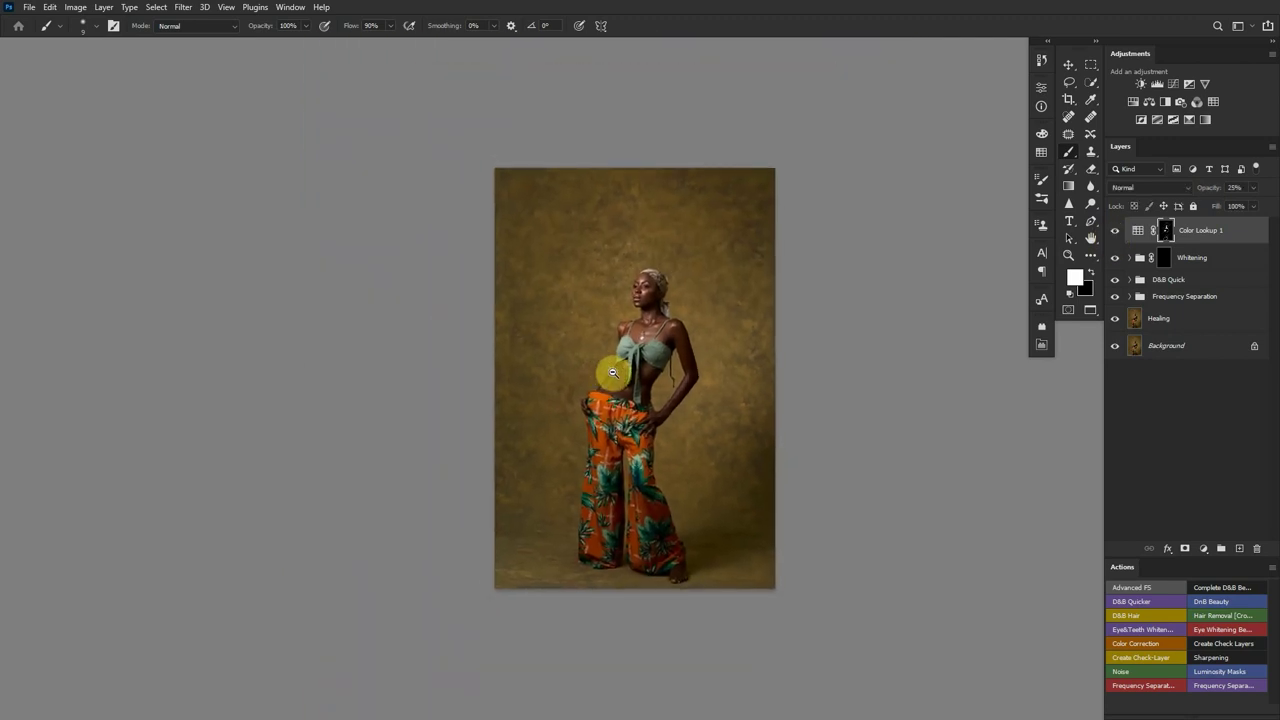
left_click_drag(653, 389, 630, 377)
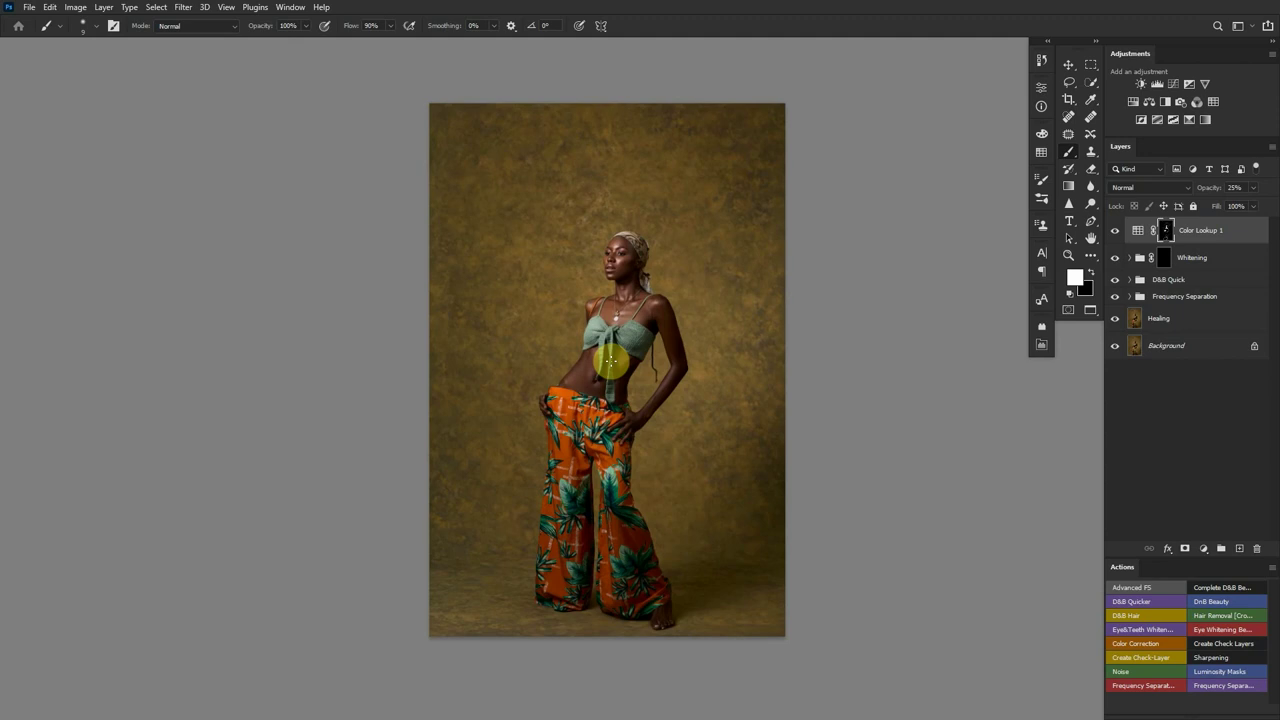
Run the Noise action with an Amount of 5 to add grain
left_click(1128, 672)
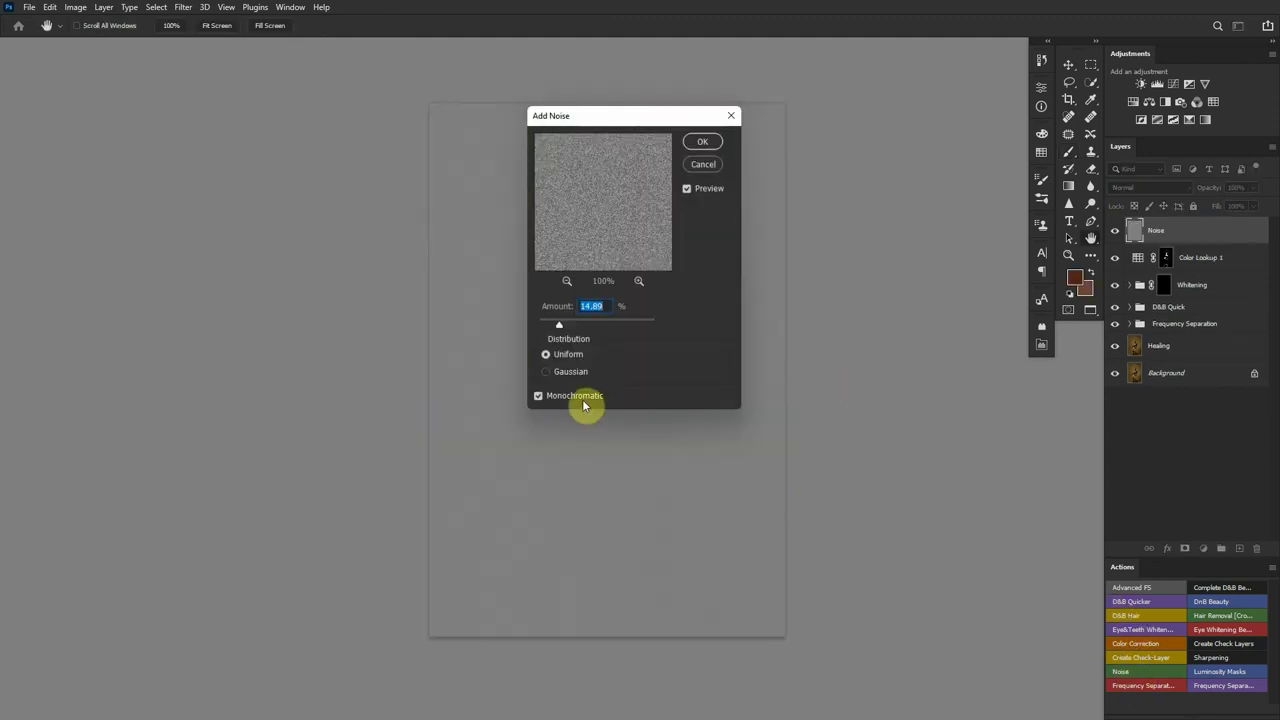
type("5")
left_click(702, 141)
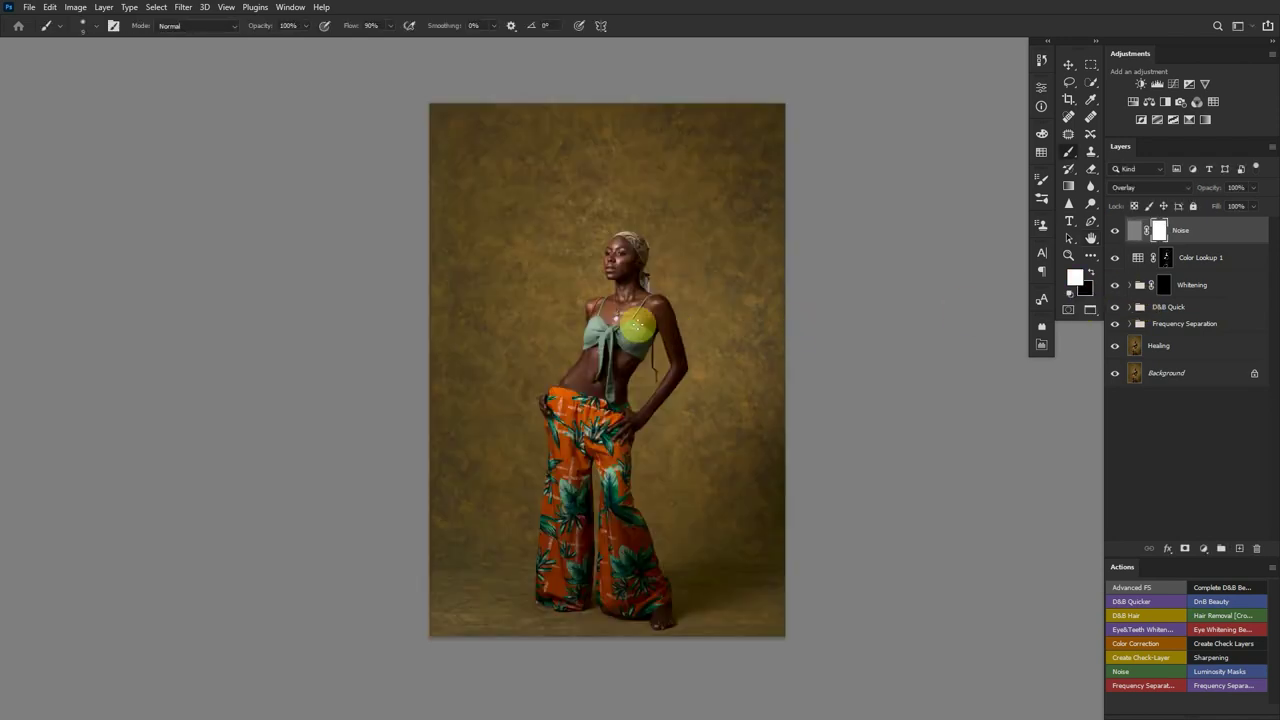
left_click_drag(606, 236, 831, 286)
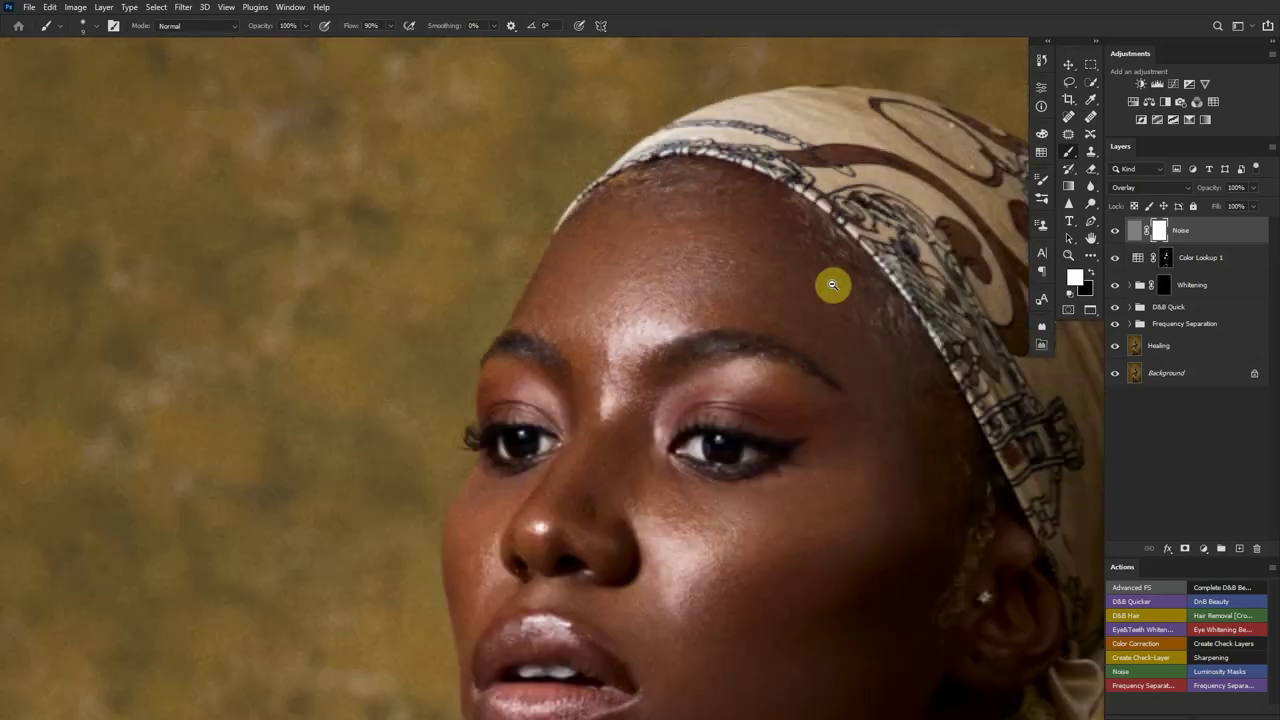
Lower the Noise layer's opacity to 33% and check the grain on the full figure
left_click_drag(1209, 194, 1168, 192)
scroll(623, 294, "down", 1)
scroll(623, 294, "right", 1)
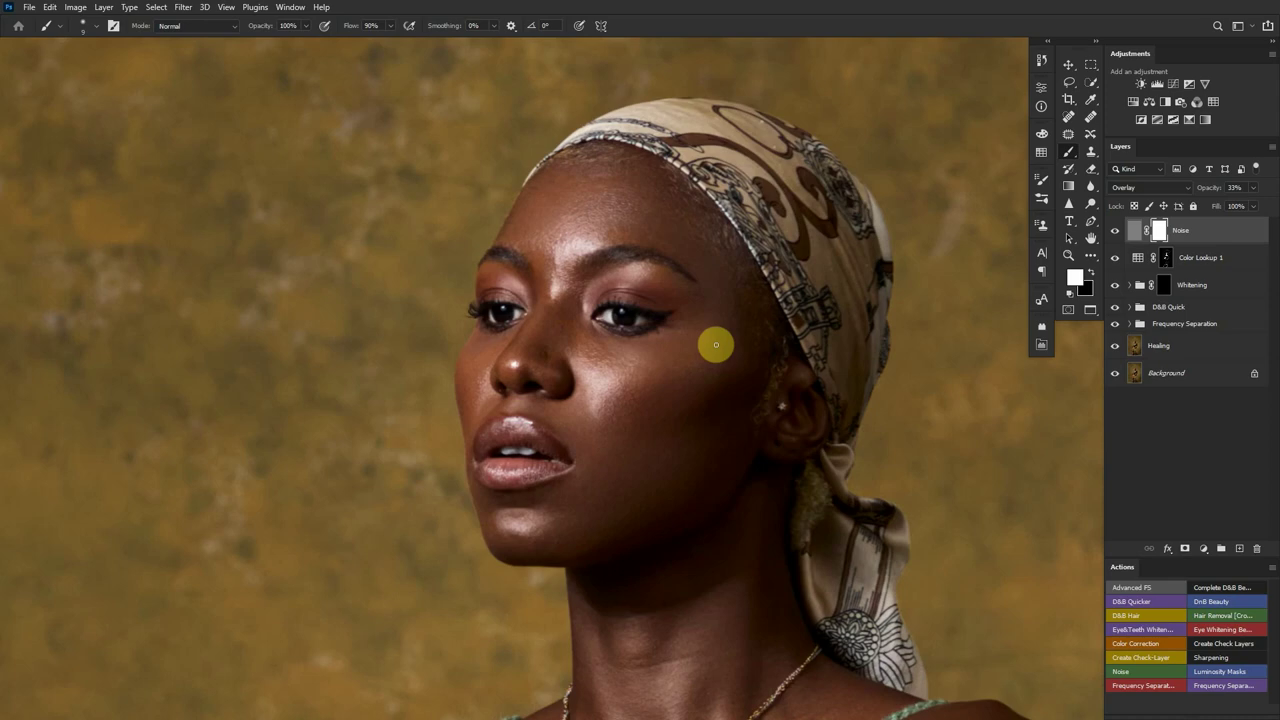
left_click_drag(703, 369, 600, 380)
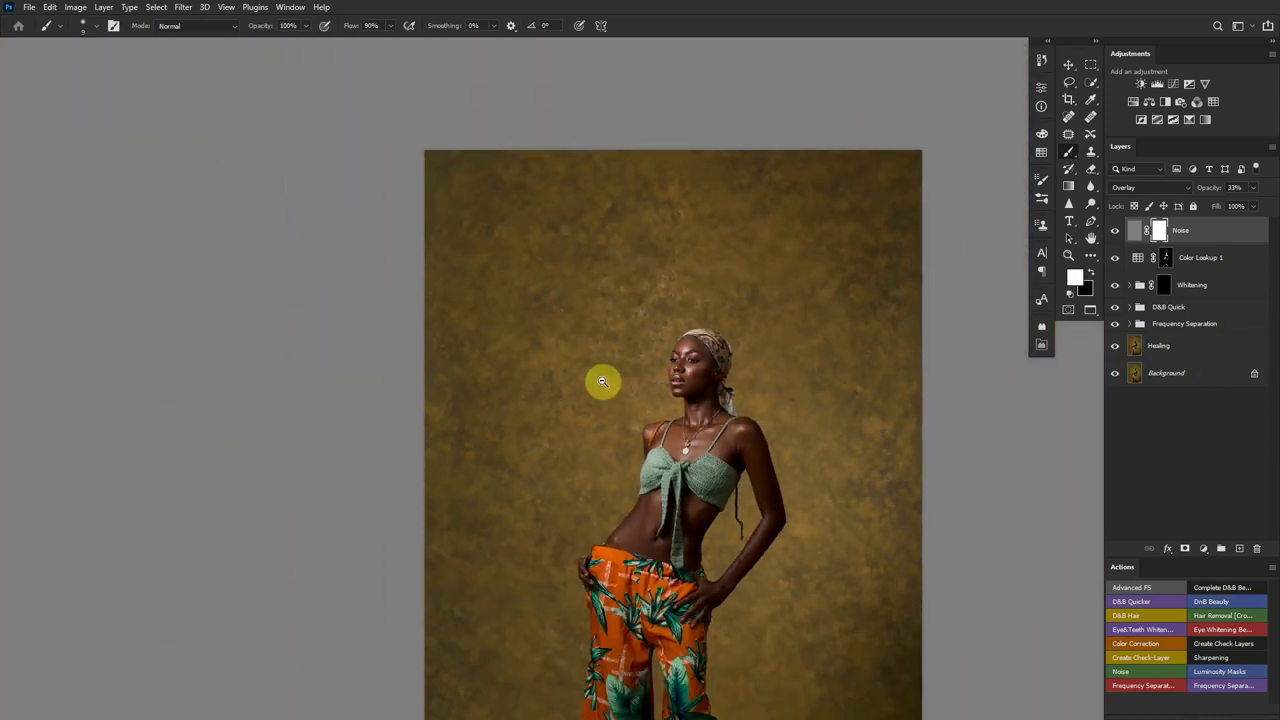
left_click_drag(647, 428, 640, 333)
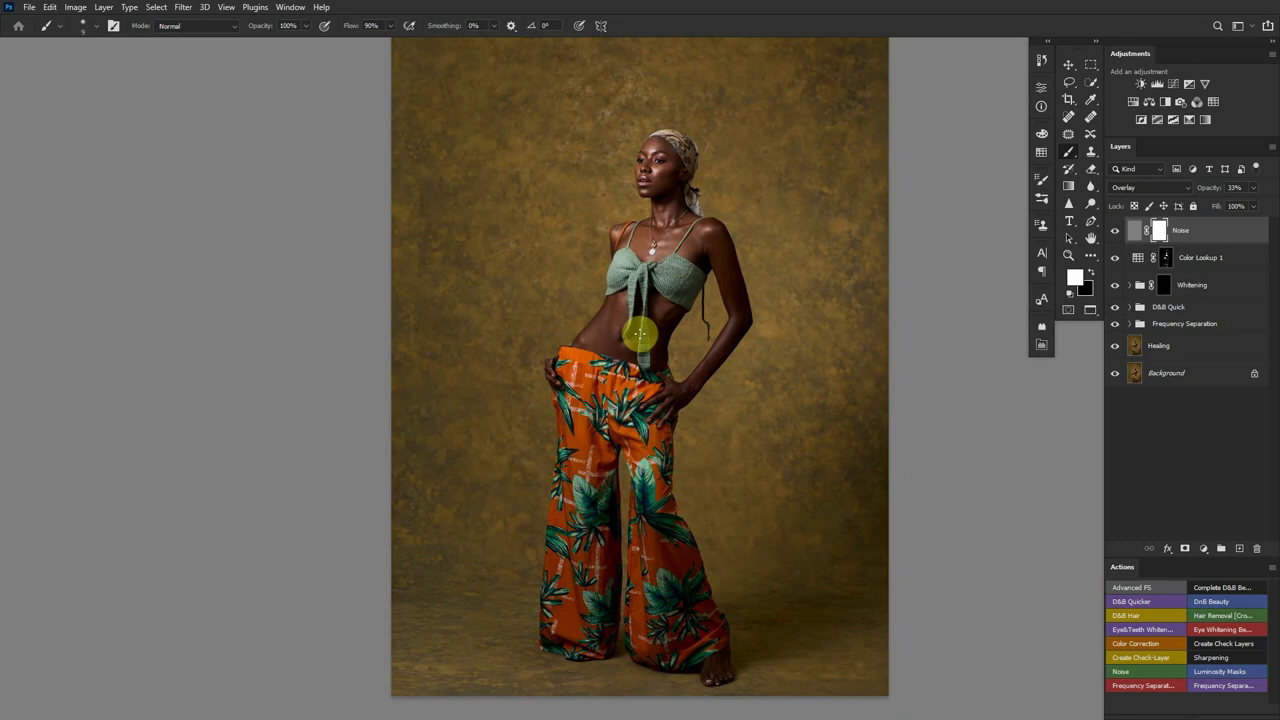
scroll(729, 337, "down", 4)
scroll(714, 337, "up", 2)
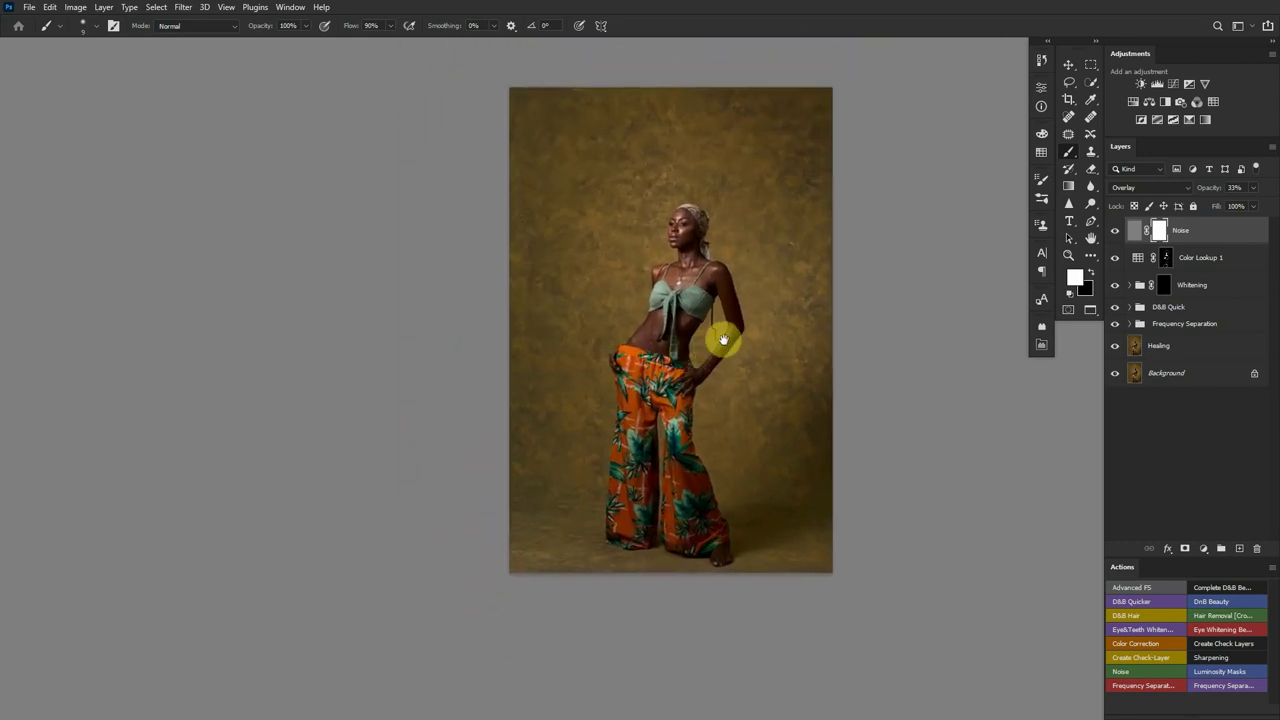
left_click_drag(714, 337, 663, 350)
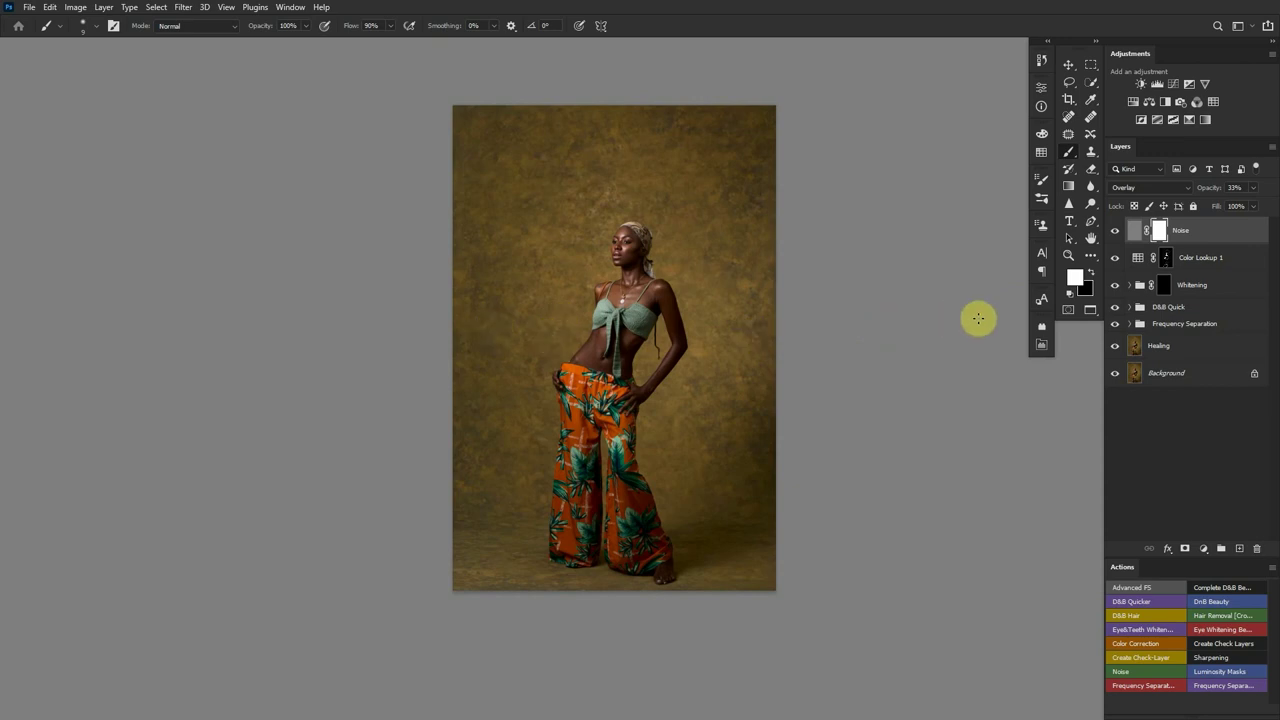
left_click(1188, 268)
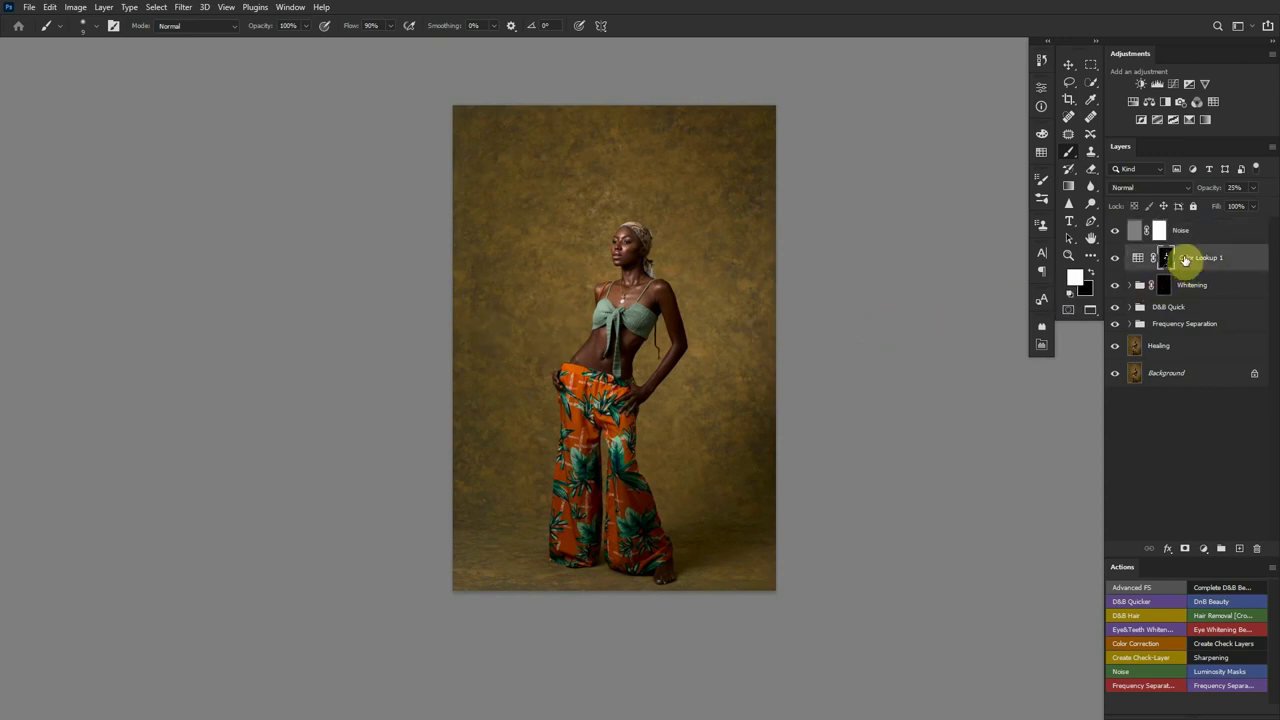
Add a Selective Color layer with Blacks Yellow at -3%, blended at 59% opacity
left_click(1189, 120)
left_click(946, 140)
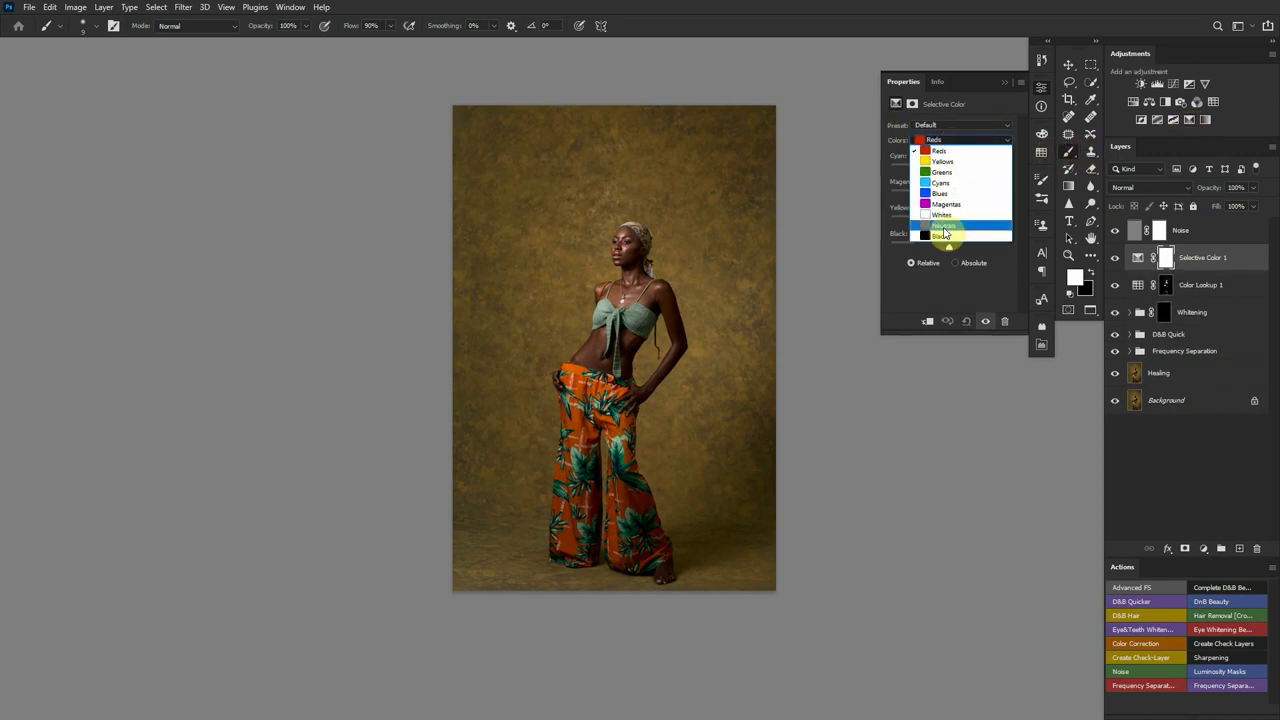
left_click(946, 238)
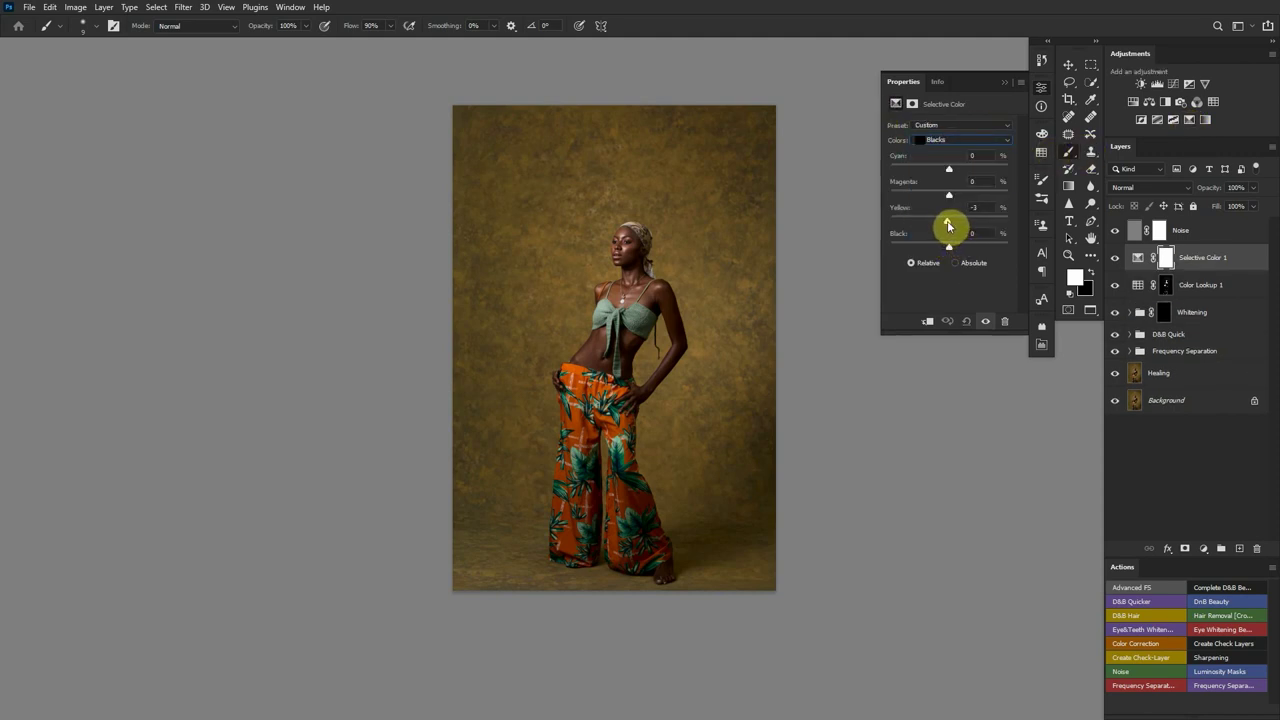
left_click_drag(641, 238, 589, 223)
left_click_drag(676, 265, 709, 268)
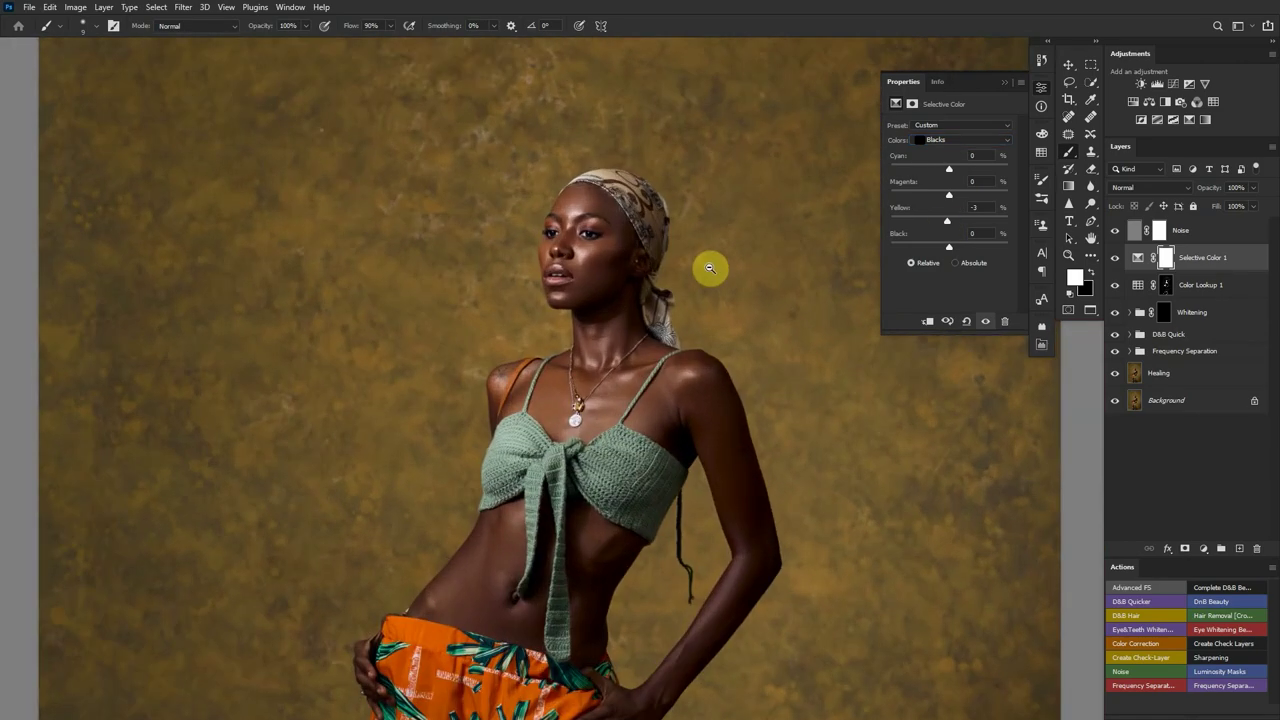
left_click(709, 268)
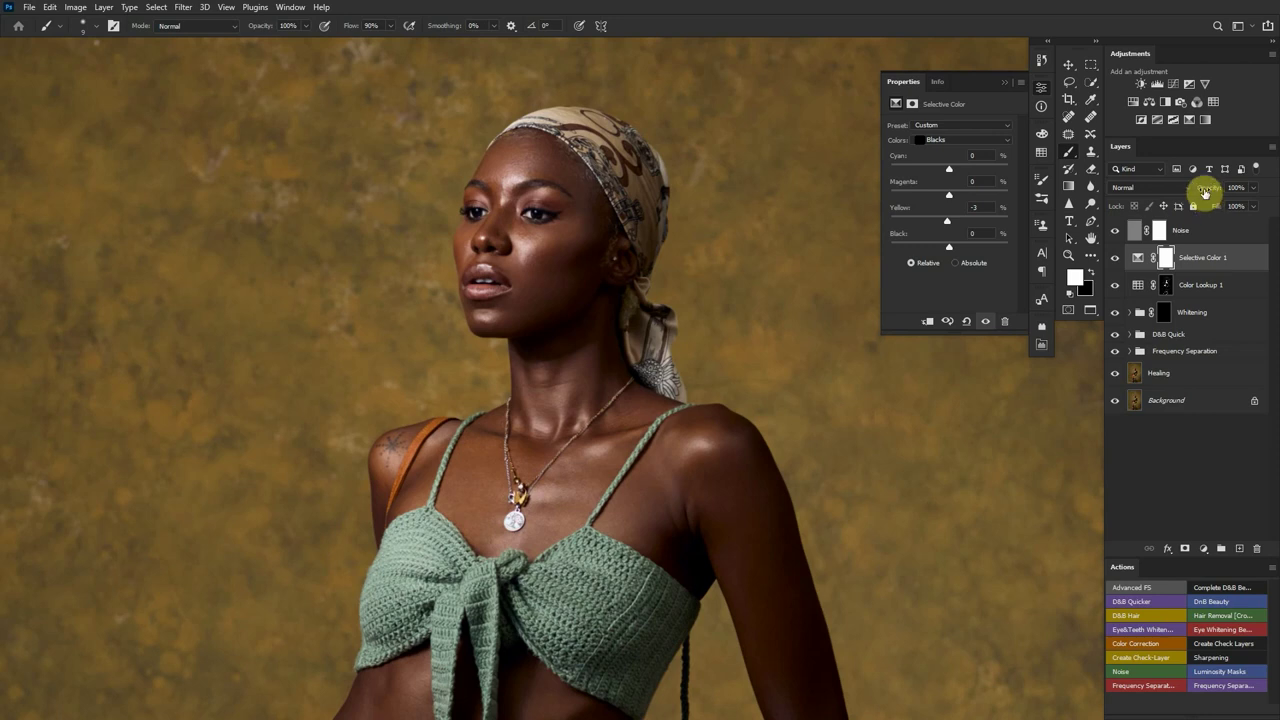
left_click_drag(1206, 190, 1177, 191)
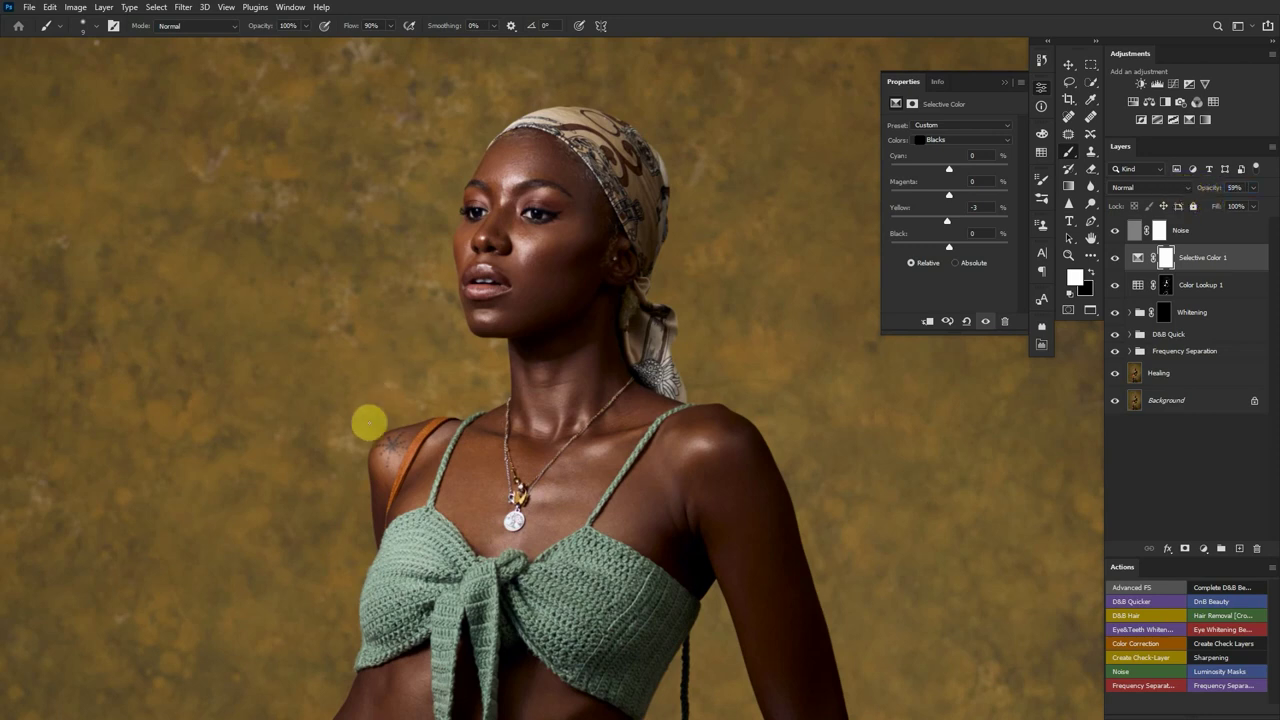
scroll(369, 423, "down", 6)
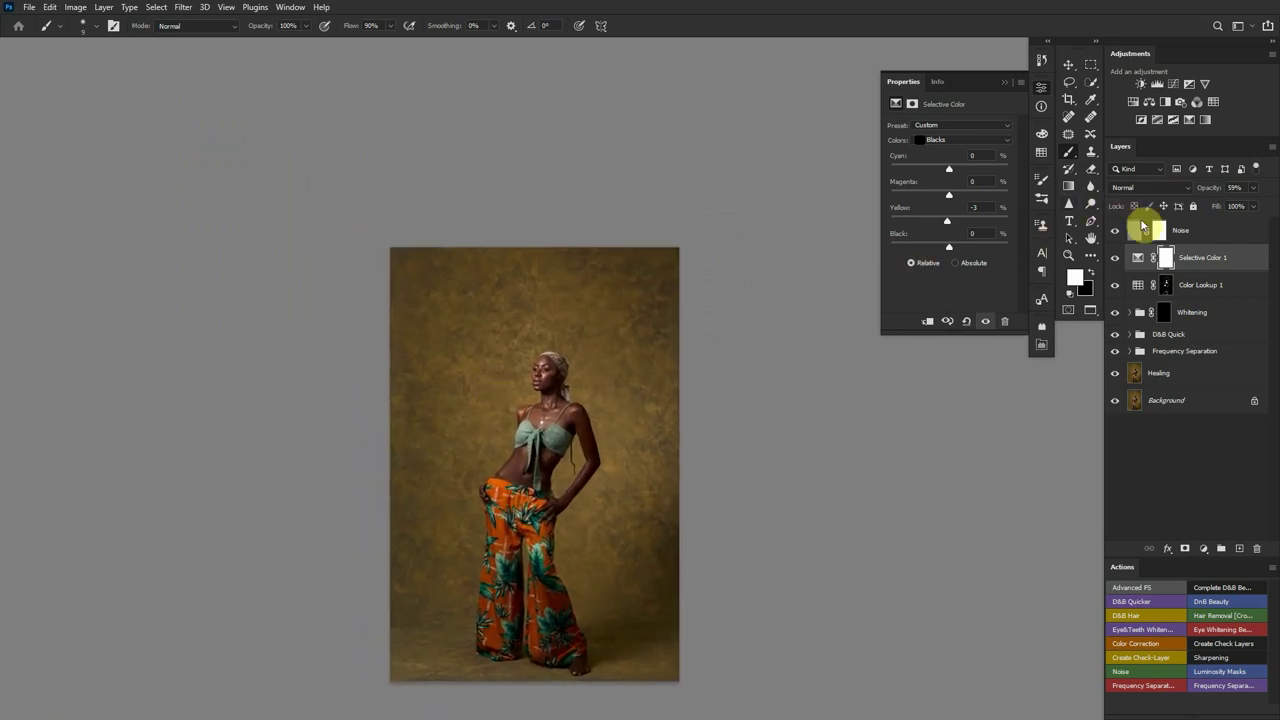
left_click(1211, 233)
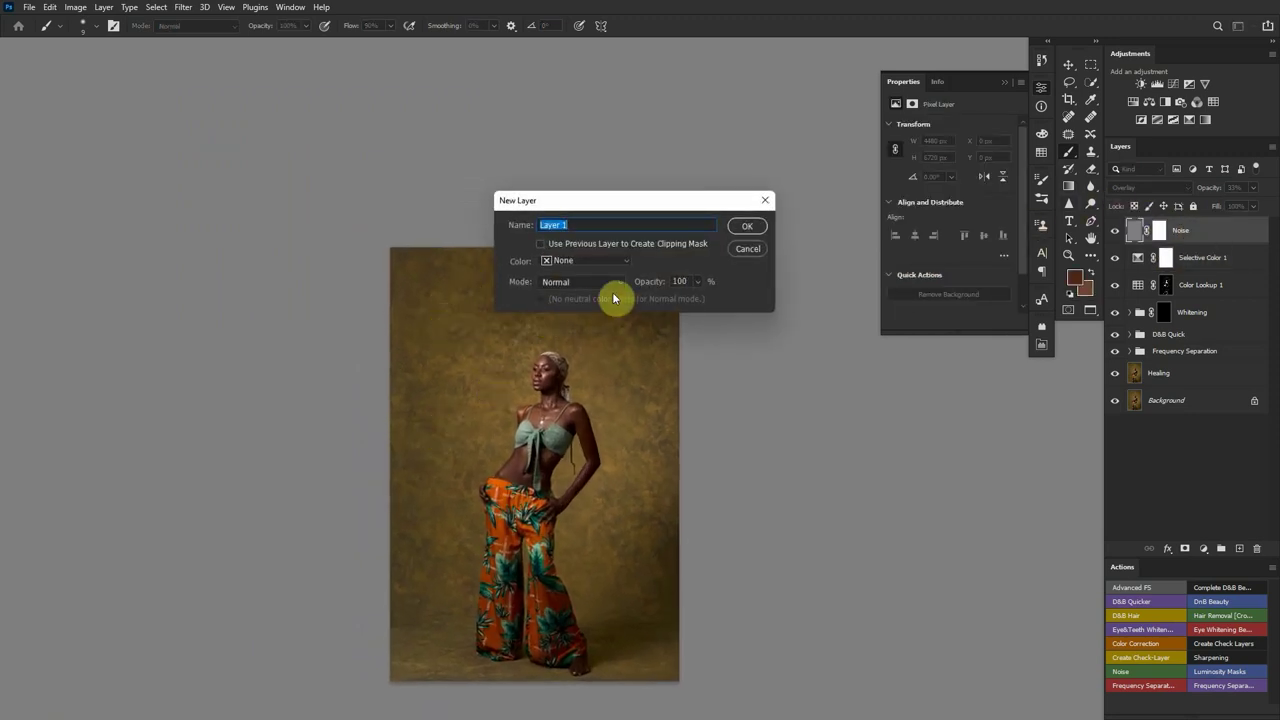
Create a layer named Vignette and set the Gradient tool to 51% opacity with black/white colours
type("Vignette")
key("Return")
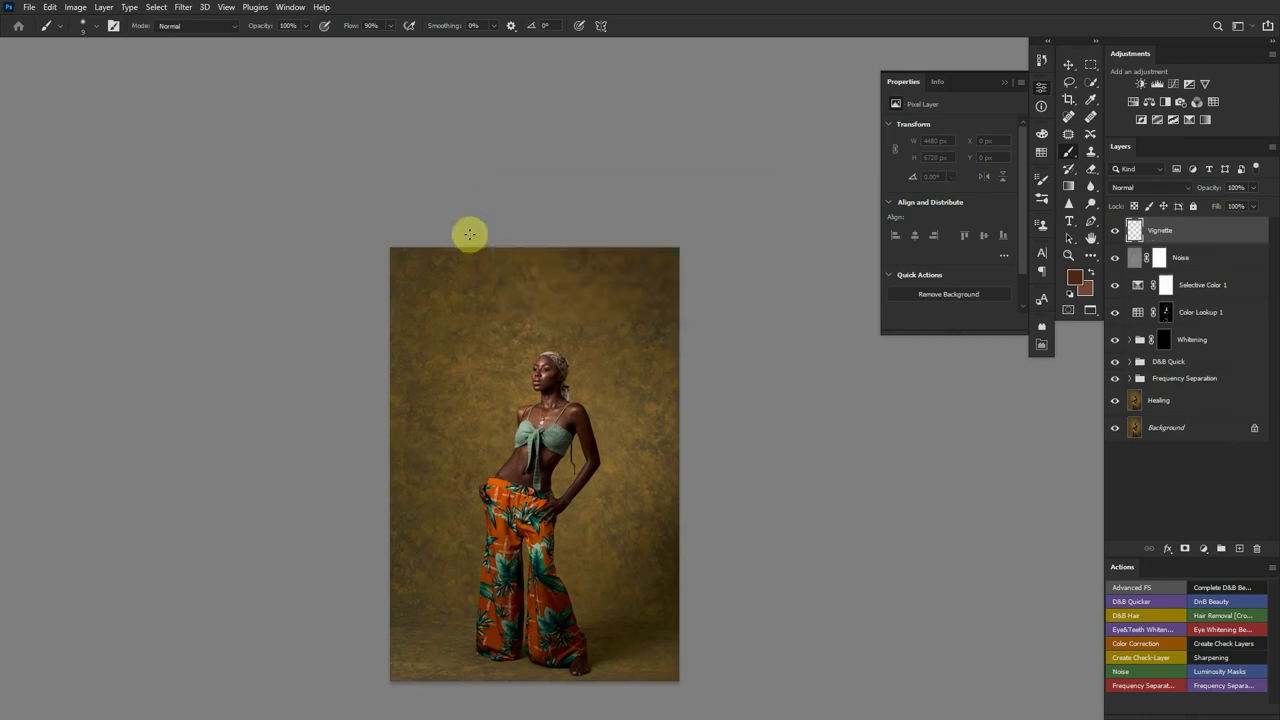
left_click(1067, 193)
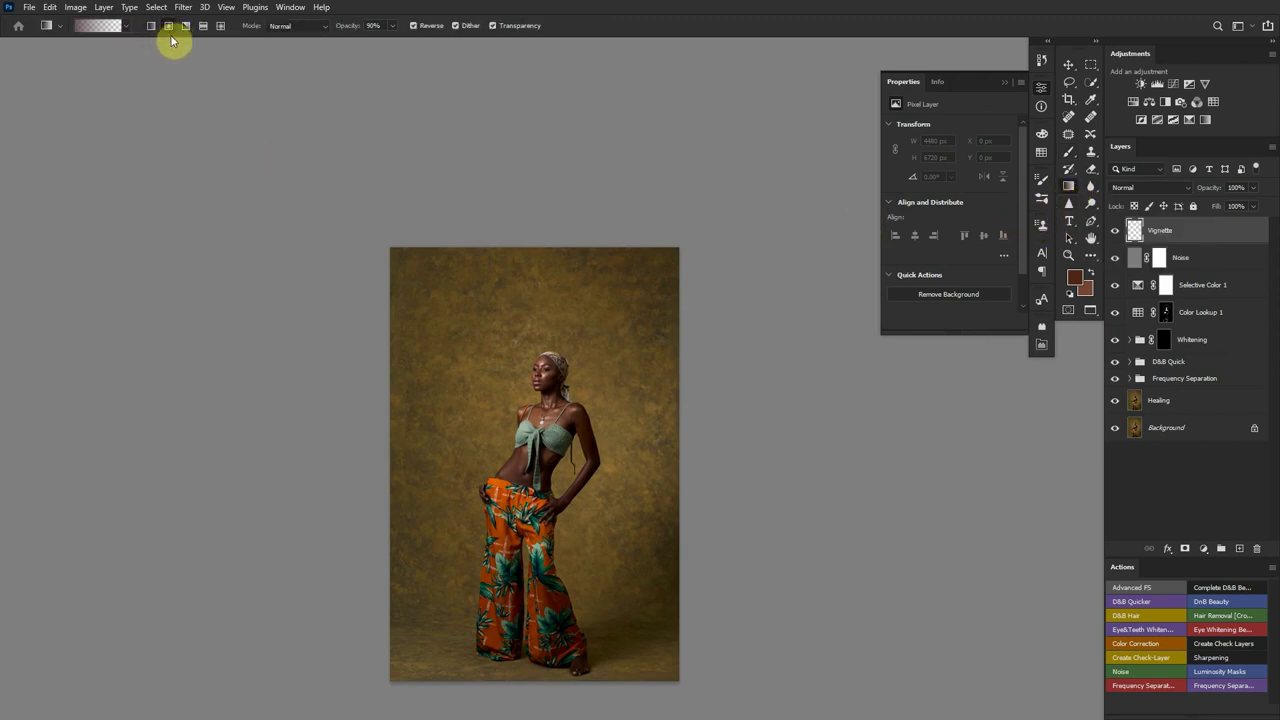
left_click(391, 25)
left_click_drag(389, 38, 370, 44)
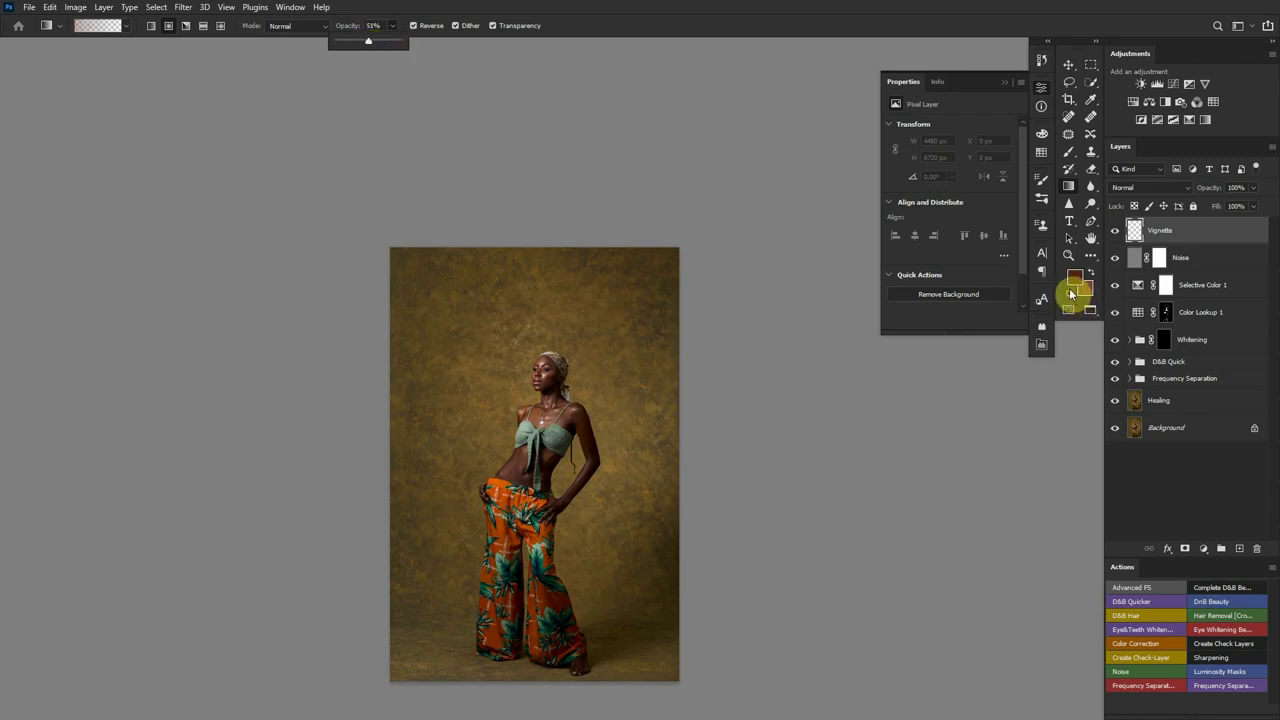
left_click(1070, 296)
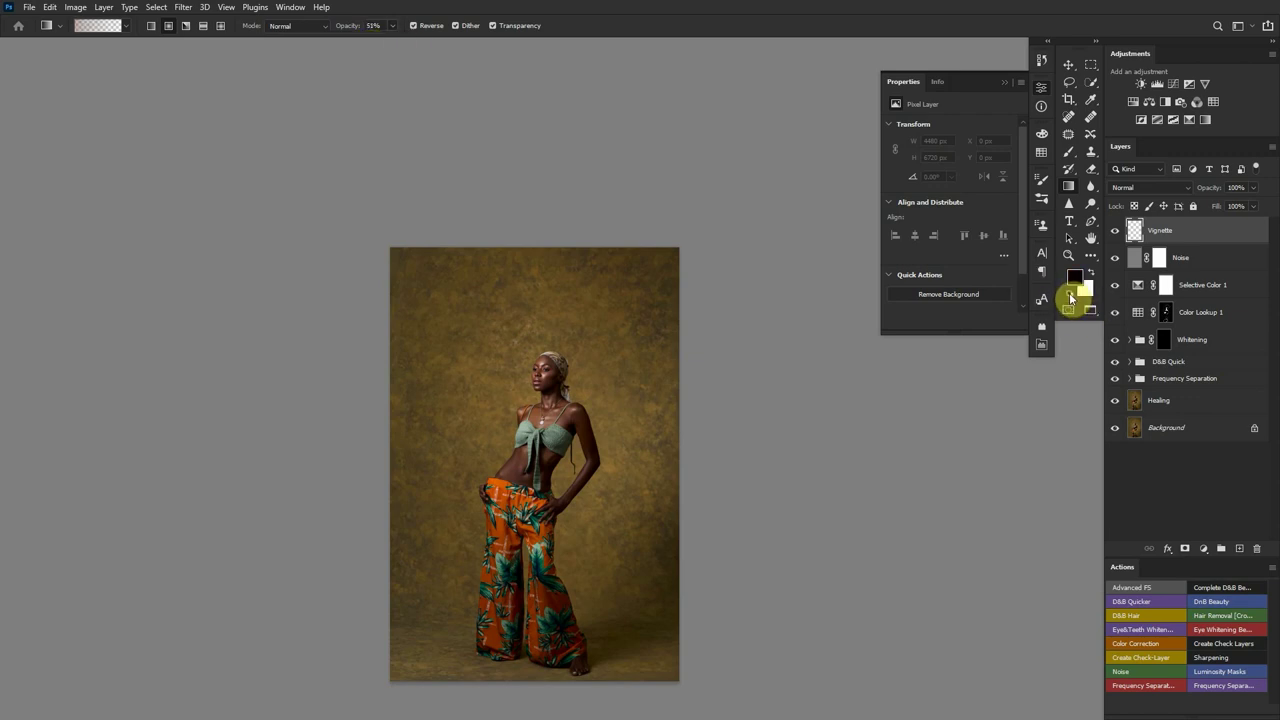
left_click(1004, 81)
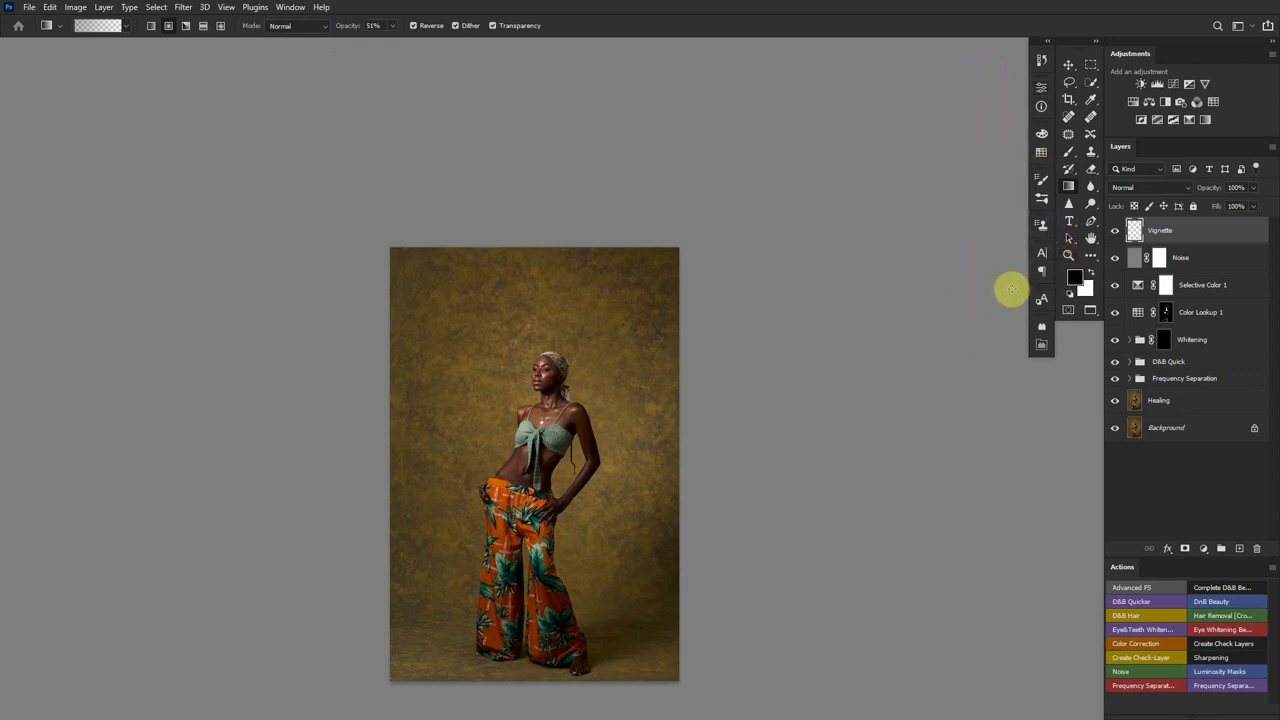
Draw the black gradient on the Vignette layer to darken the photo's edges
left_click(417, 362, "alt")
left_click(417, 362, "alt")
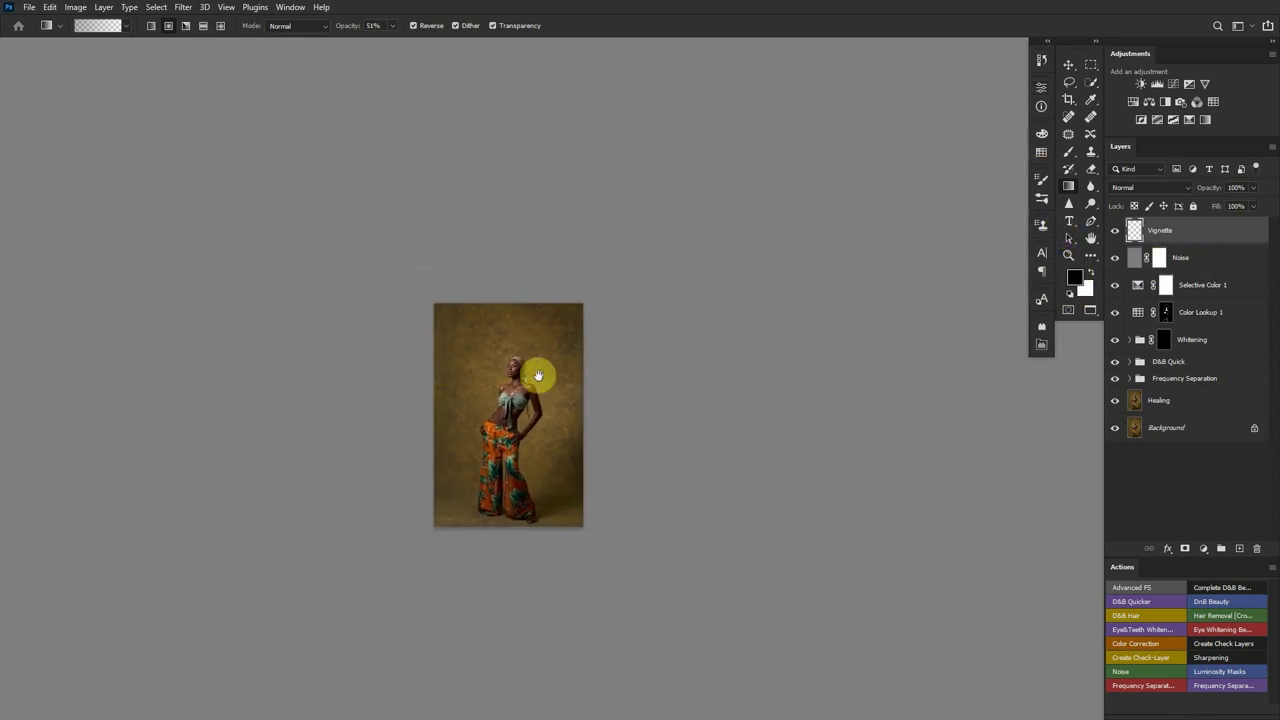
left_click_drag(537, 371, 683, 310)
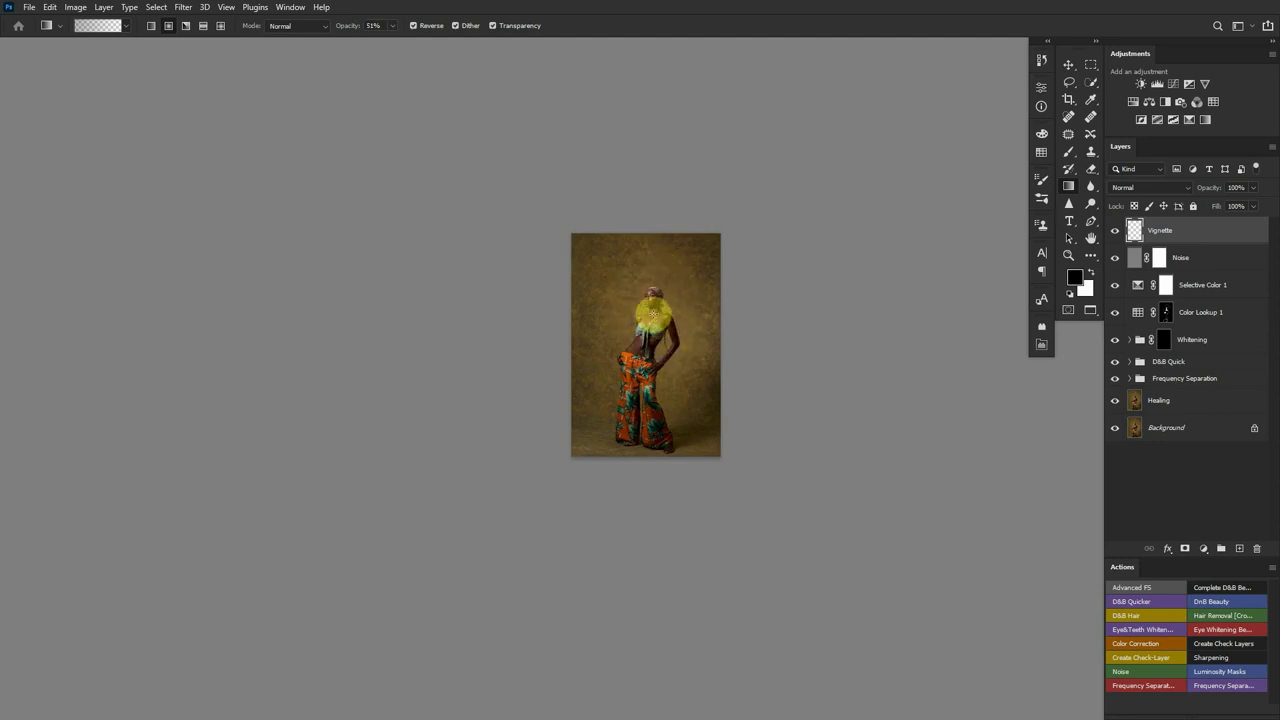
left_click_drag(651, 315, 699, 368)
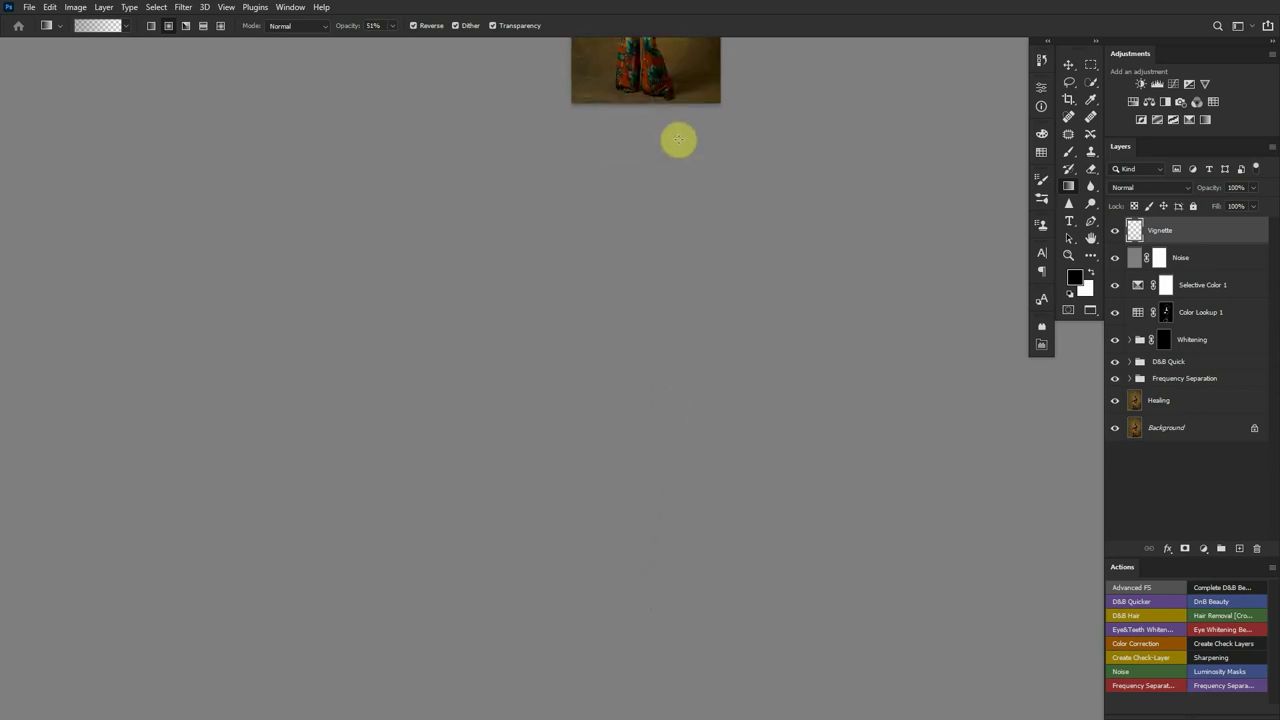
left_click_drag(674, 94, 652, 422)
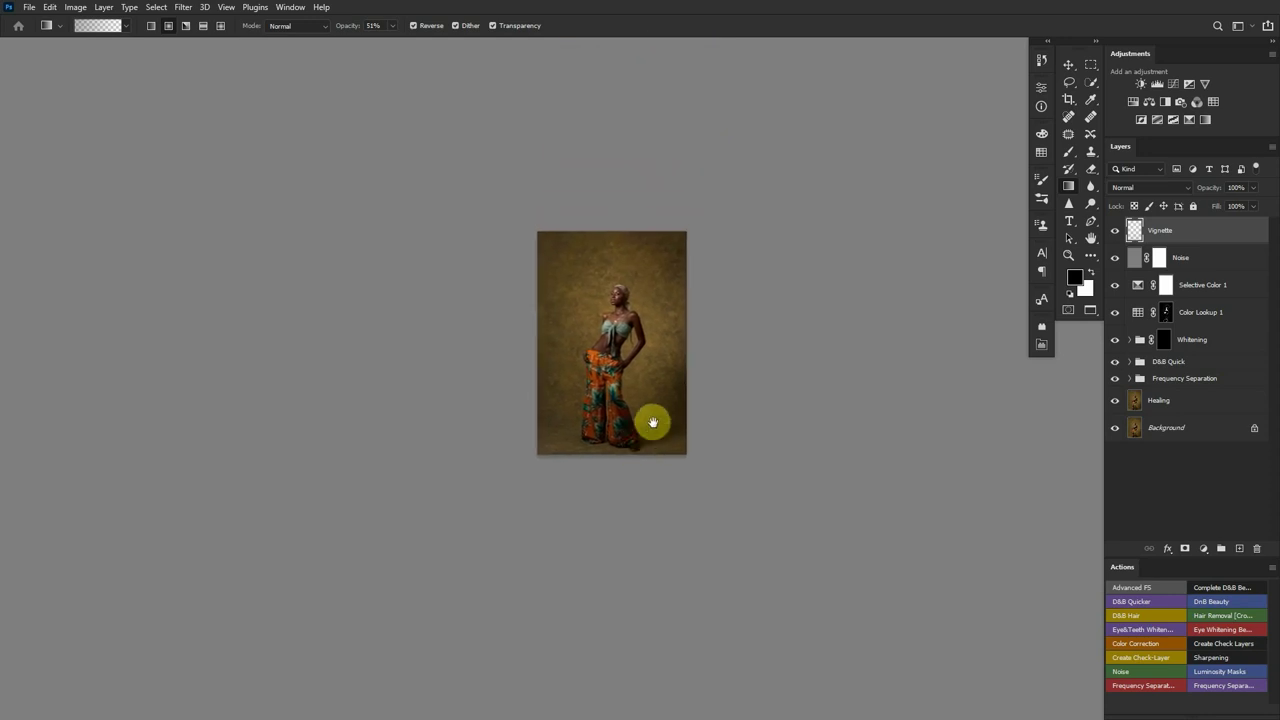
left_click(1116, 232)
Set the Vignette layer to Soft Light at about 19% opacity
left_click(1116, 232)
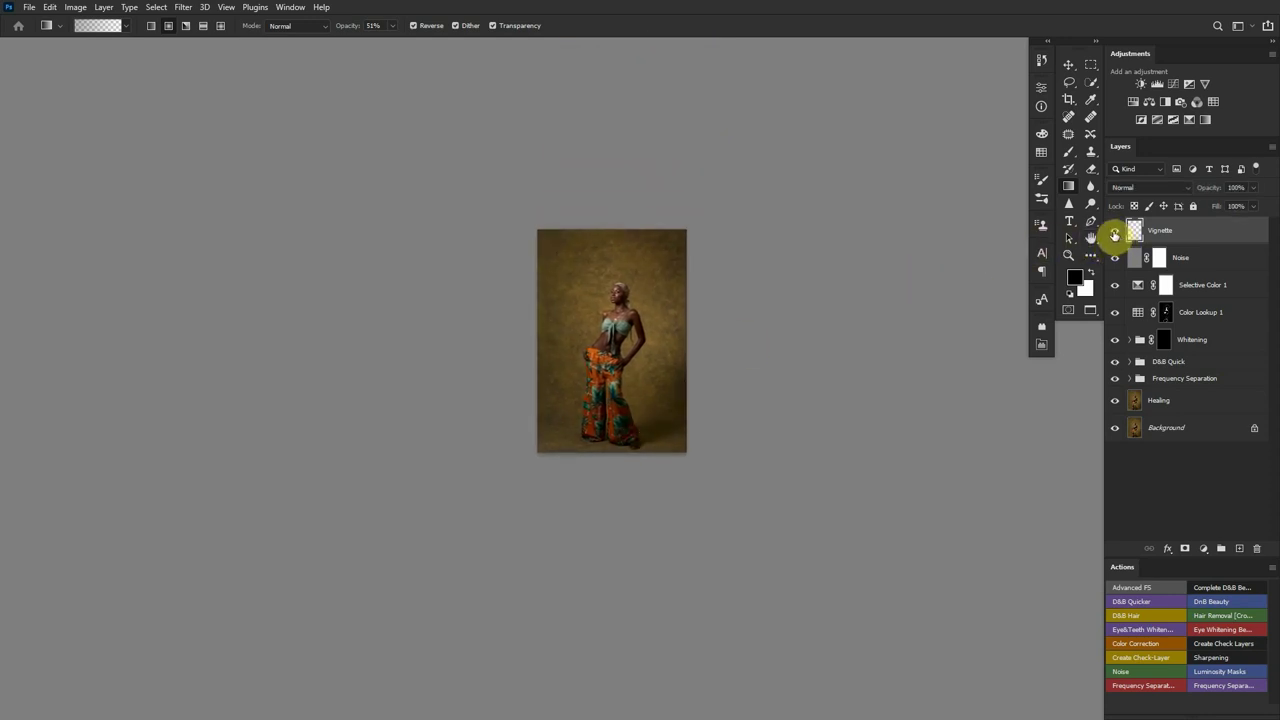
left_click(1164, 189)
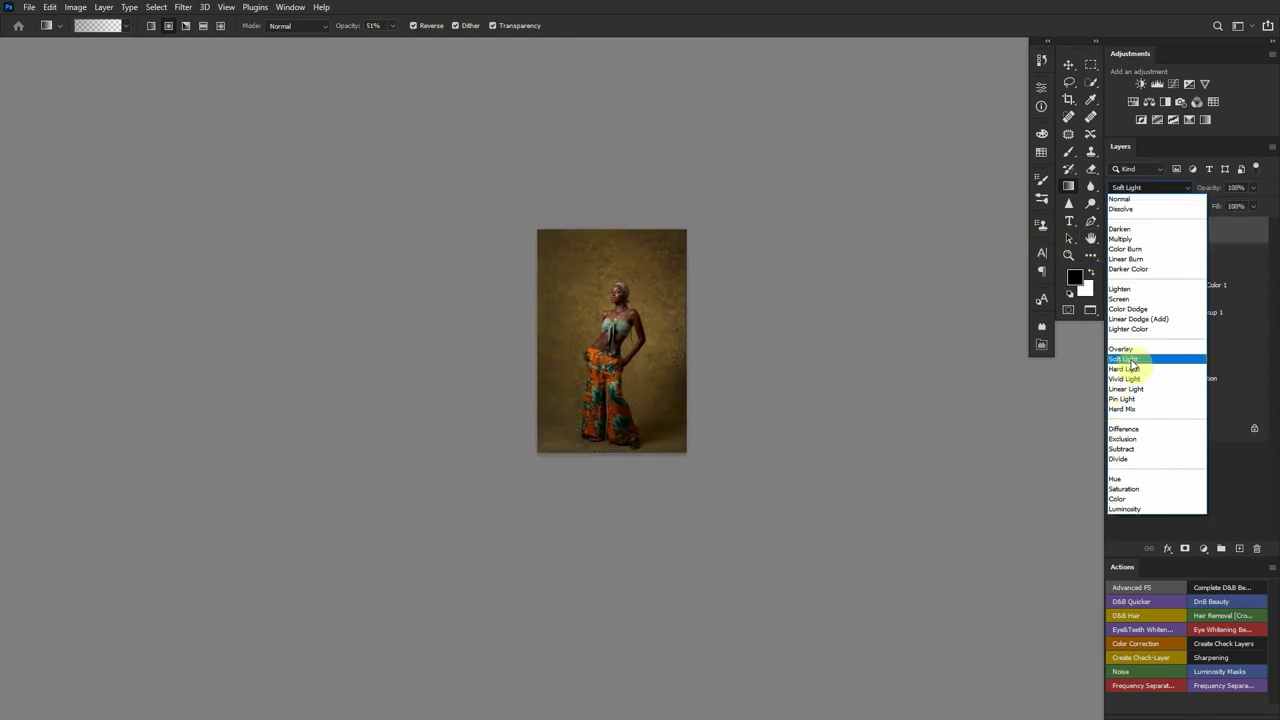
left_click(1130, 360)
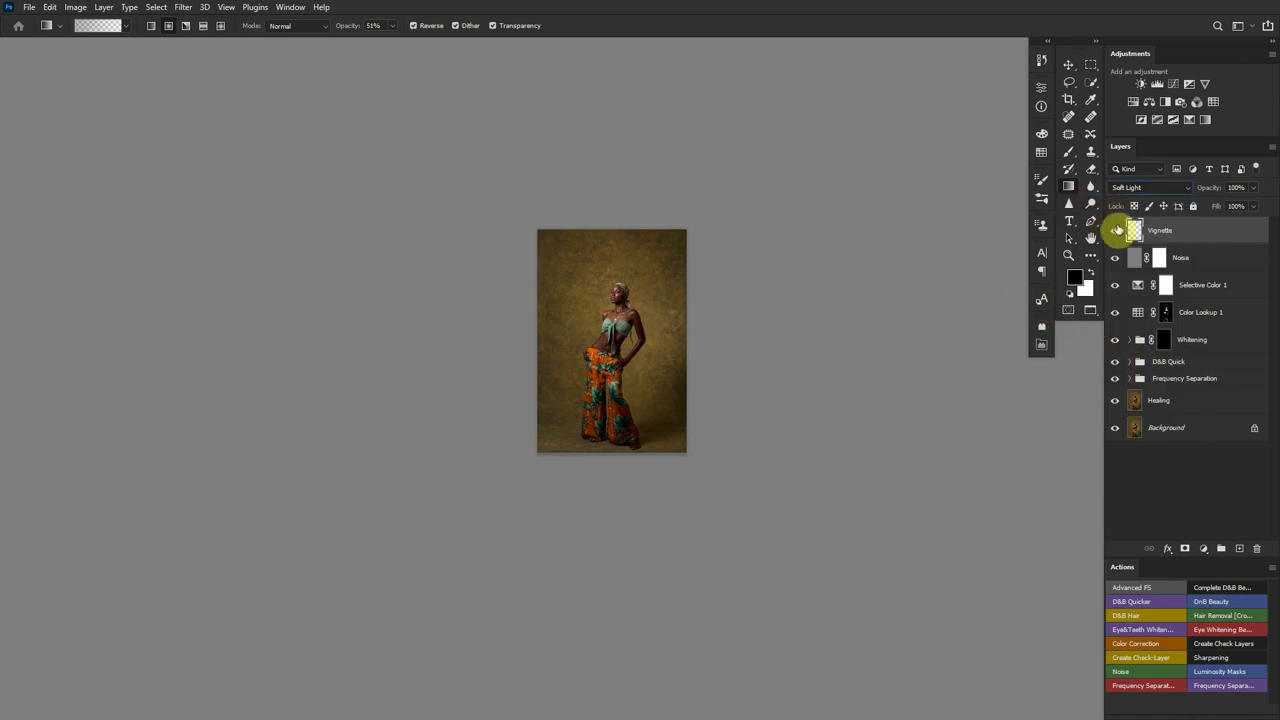
left_click(1116, 231)
left_click(1116, 231)
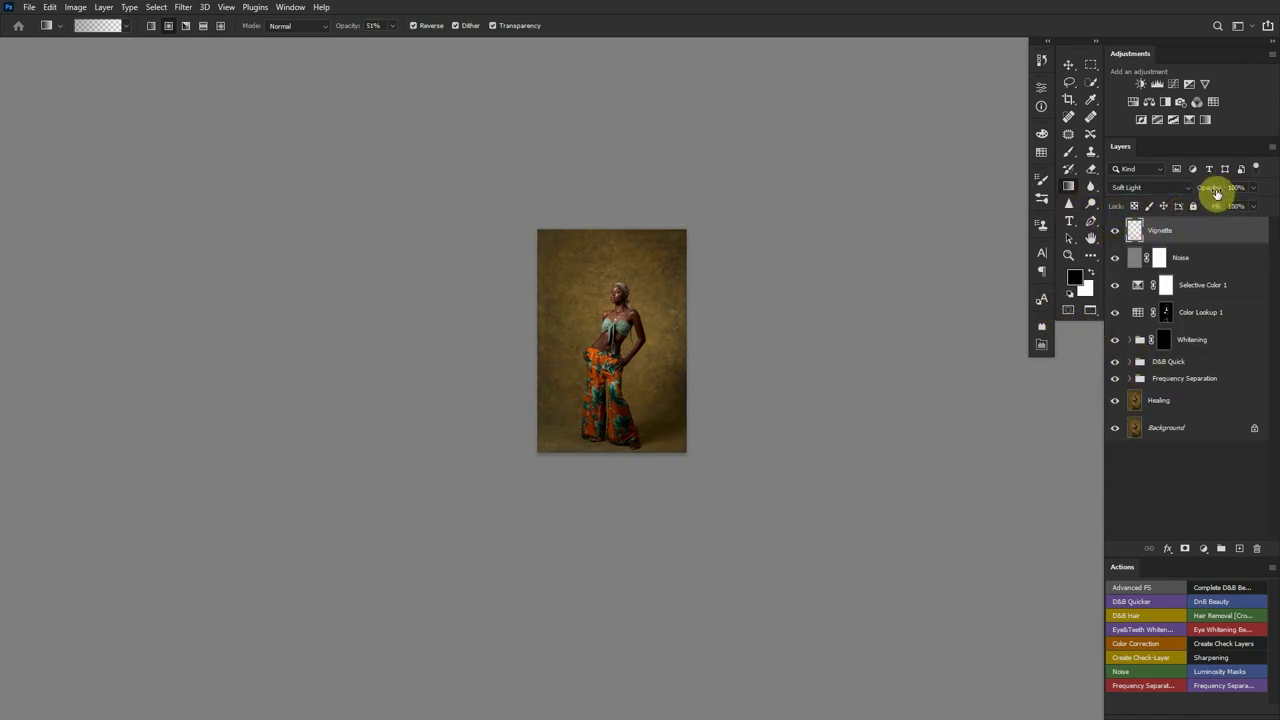
left_click_drag(1214, 194, 1199, 193)
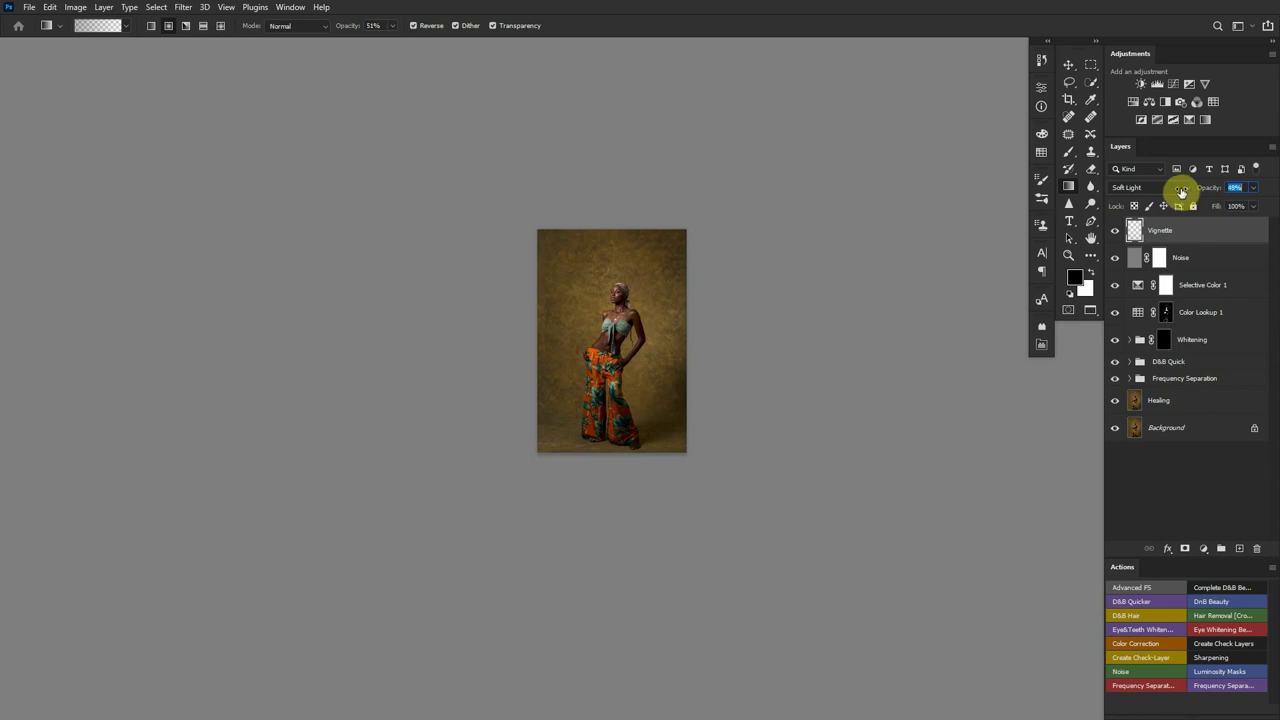
left_click_drag(1178, 192, 1207, 193)
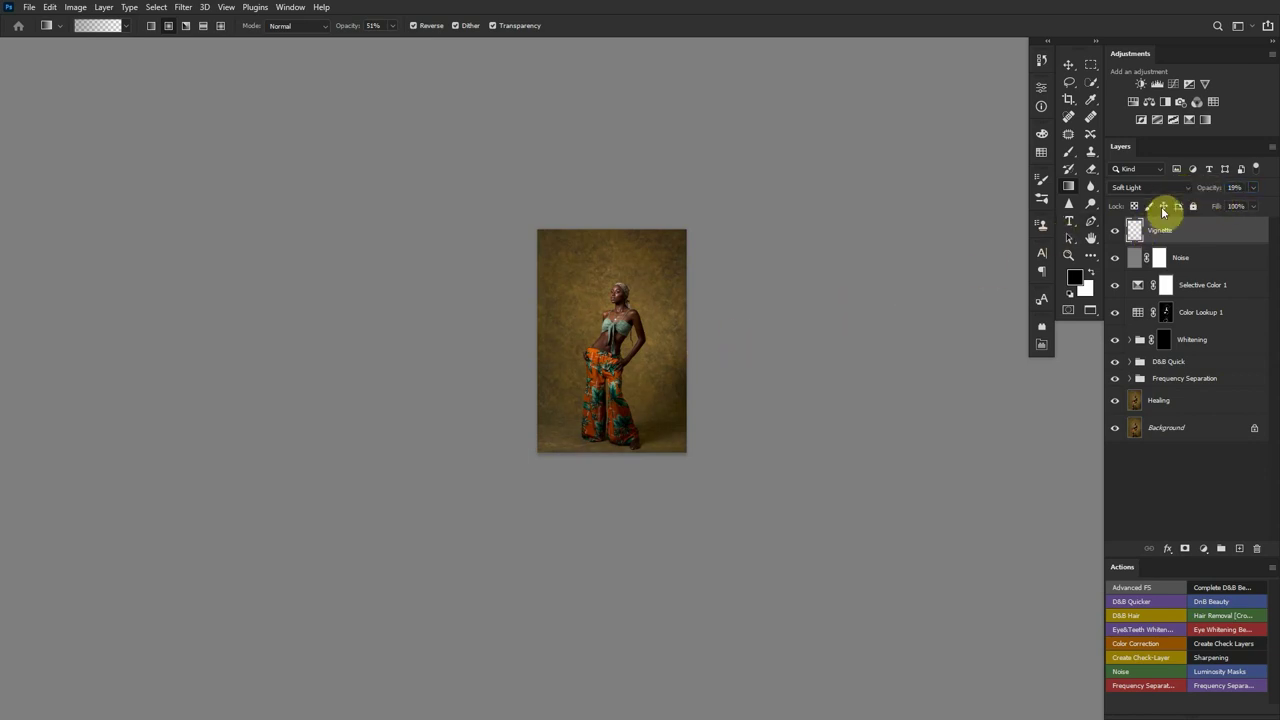
left_click(1116, 233)
left_click(1115, 236)
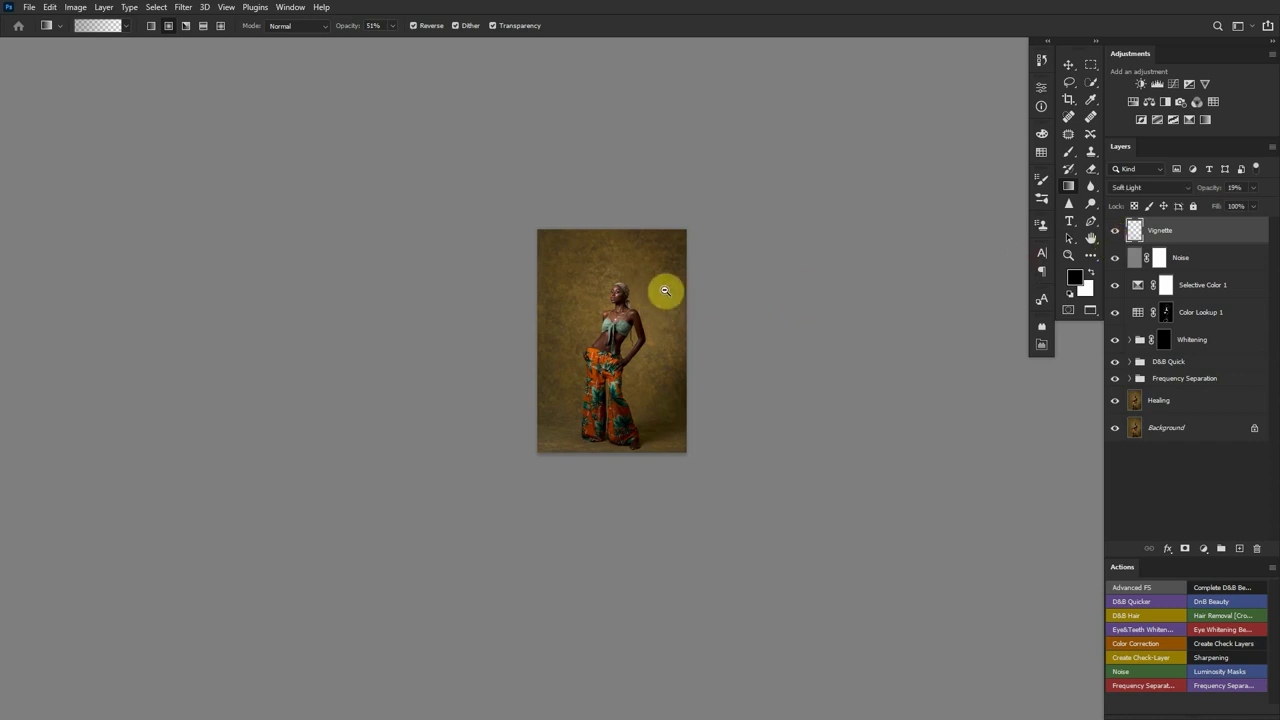
Compare against the Background alone, then flatten the image to one layer and save
scroll(663, 289, "up", 5)
scroll(723, 309, "down", 5)
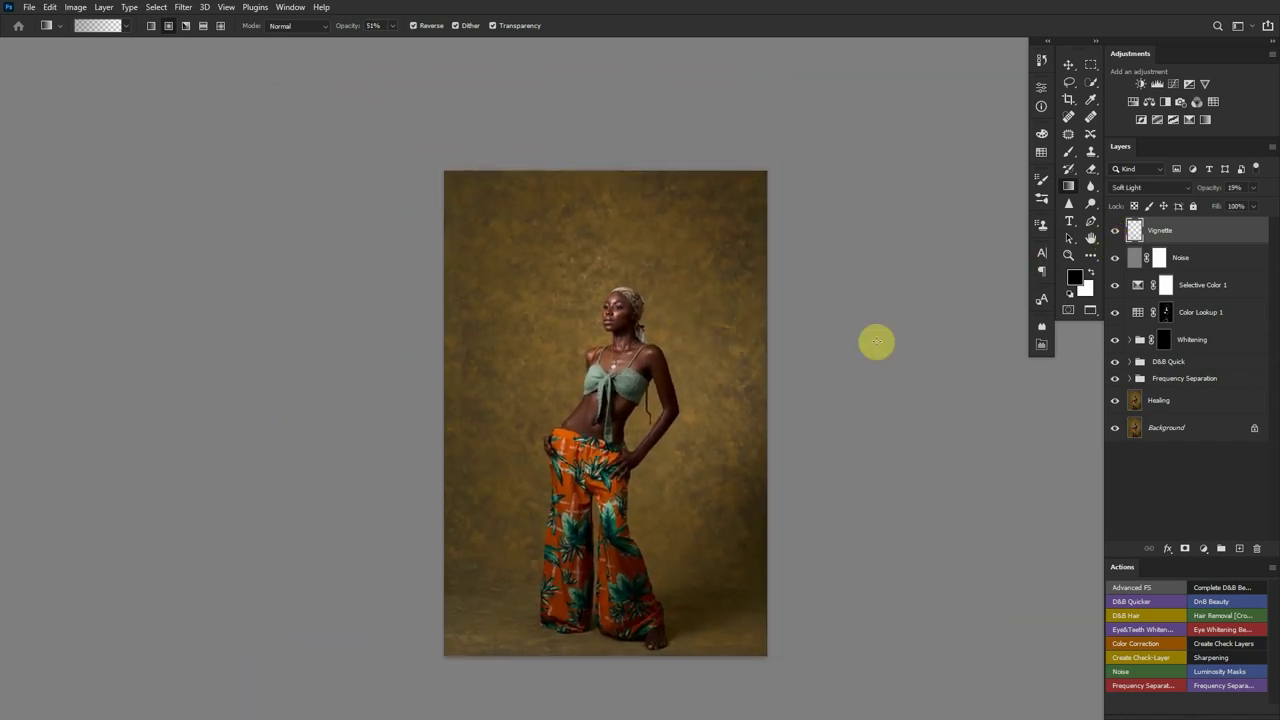
left_click(1115, 428, "alt")
left_click(1115, 428, "alt")
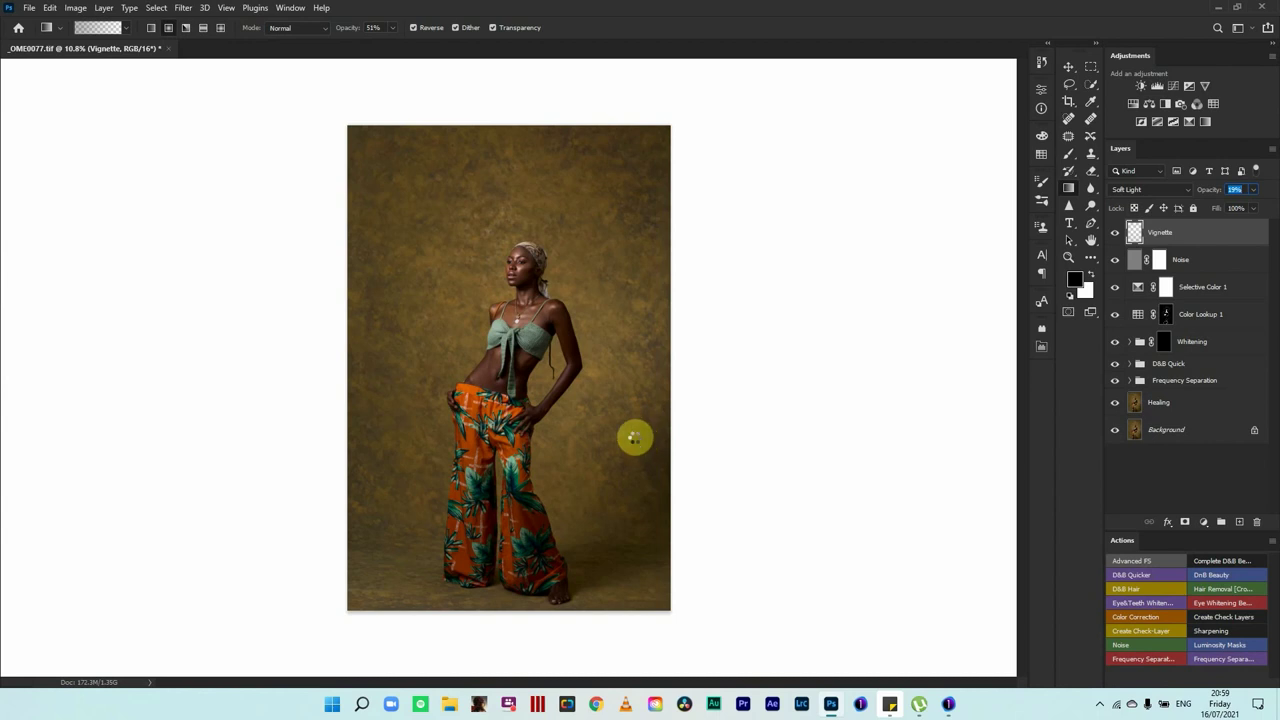
key("ctrl+shift+e")
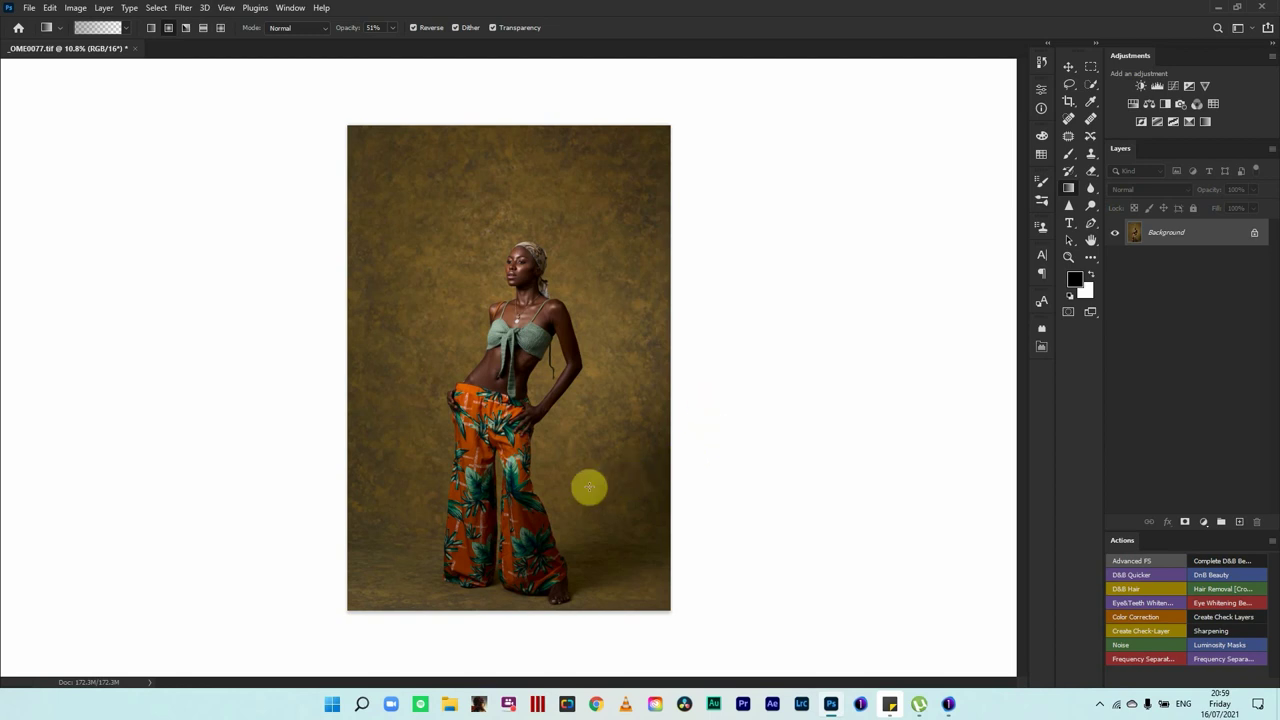
key("ctrl+z")
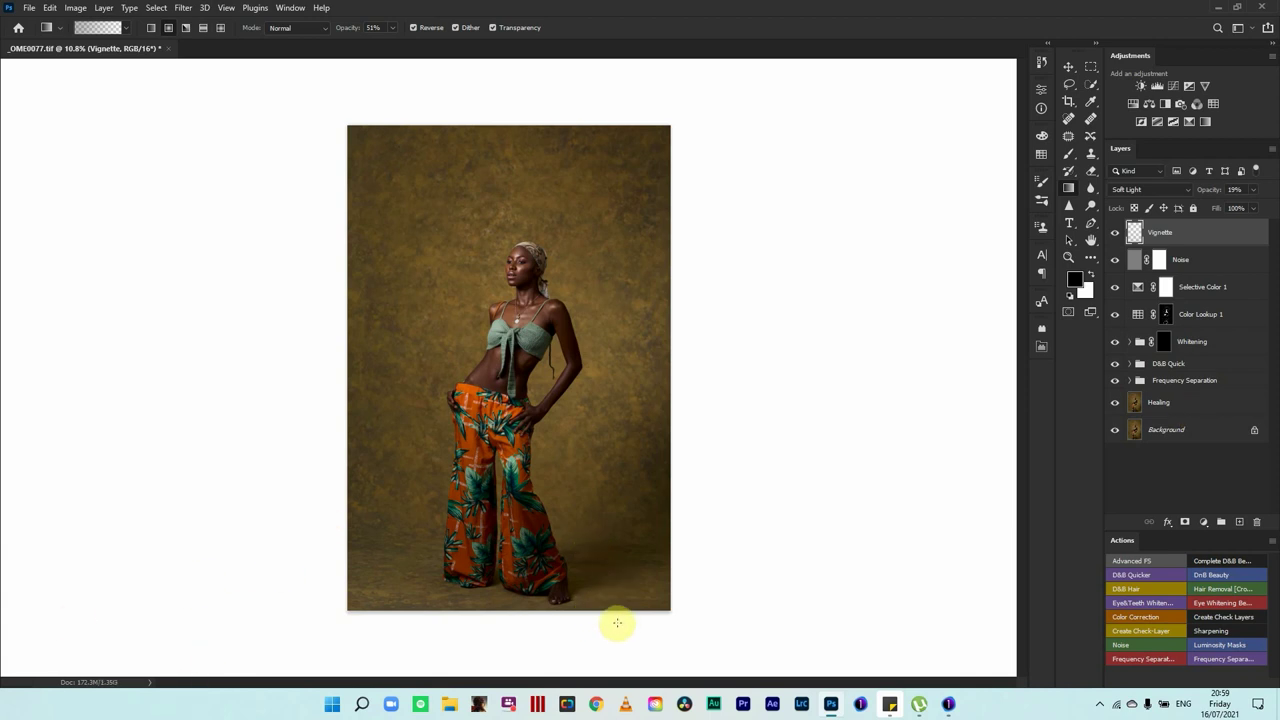
key("ctrl+shift+e")
key("ctrl+s")
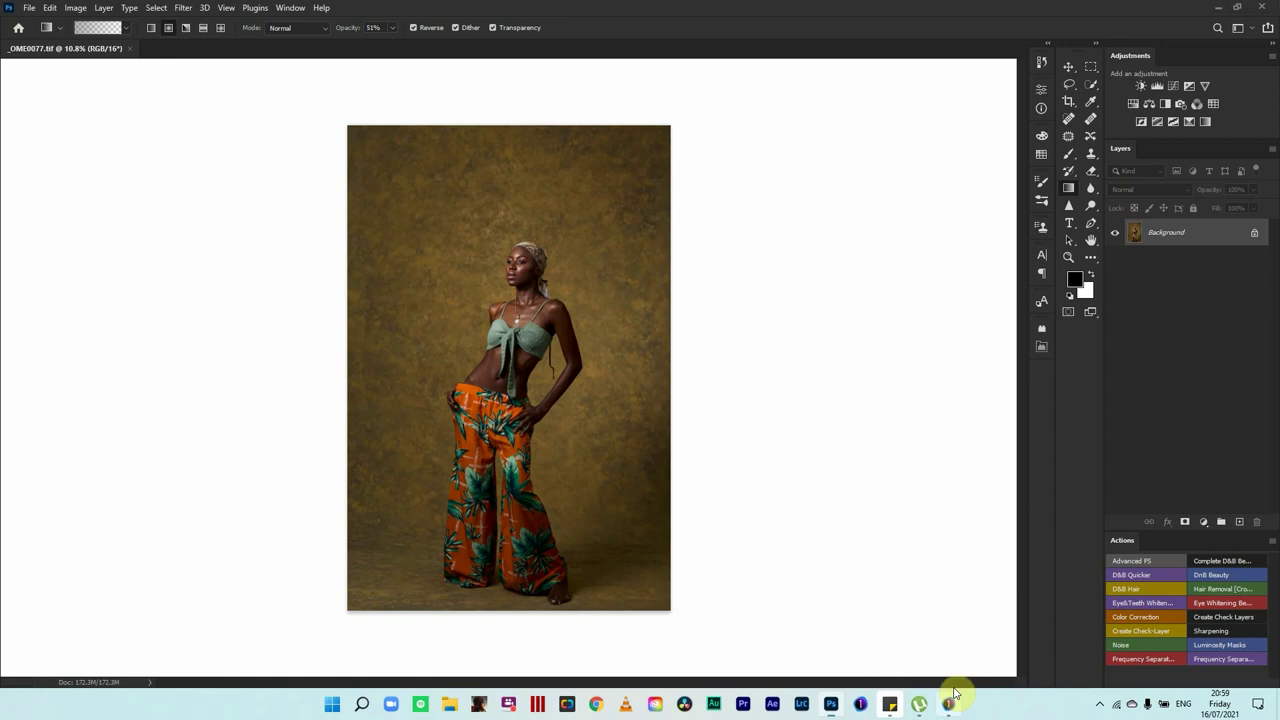
In Capture One, create a new variant of _OME0077.CR2 next to the original
left_click(949, 702)
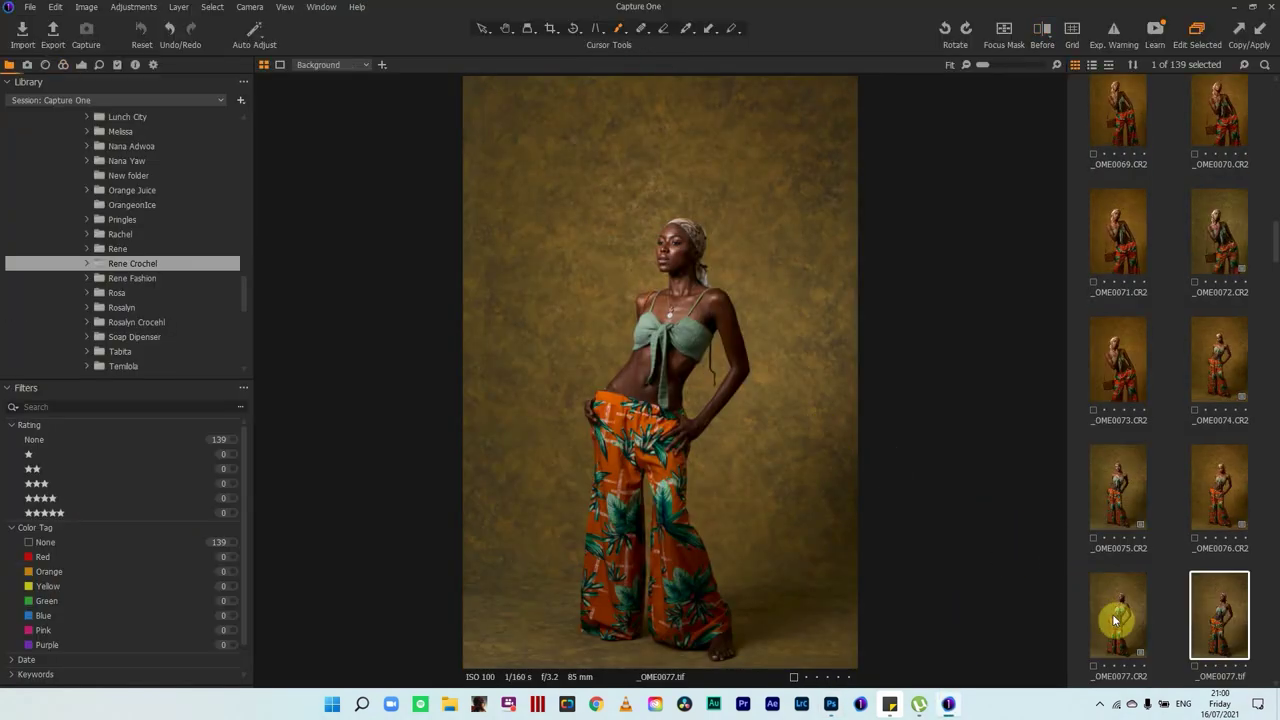
left_click(1119, 617)
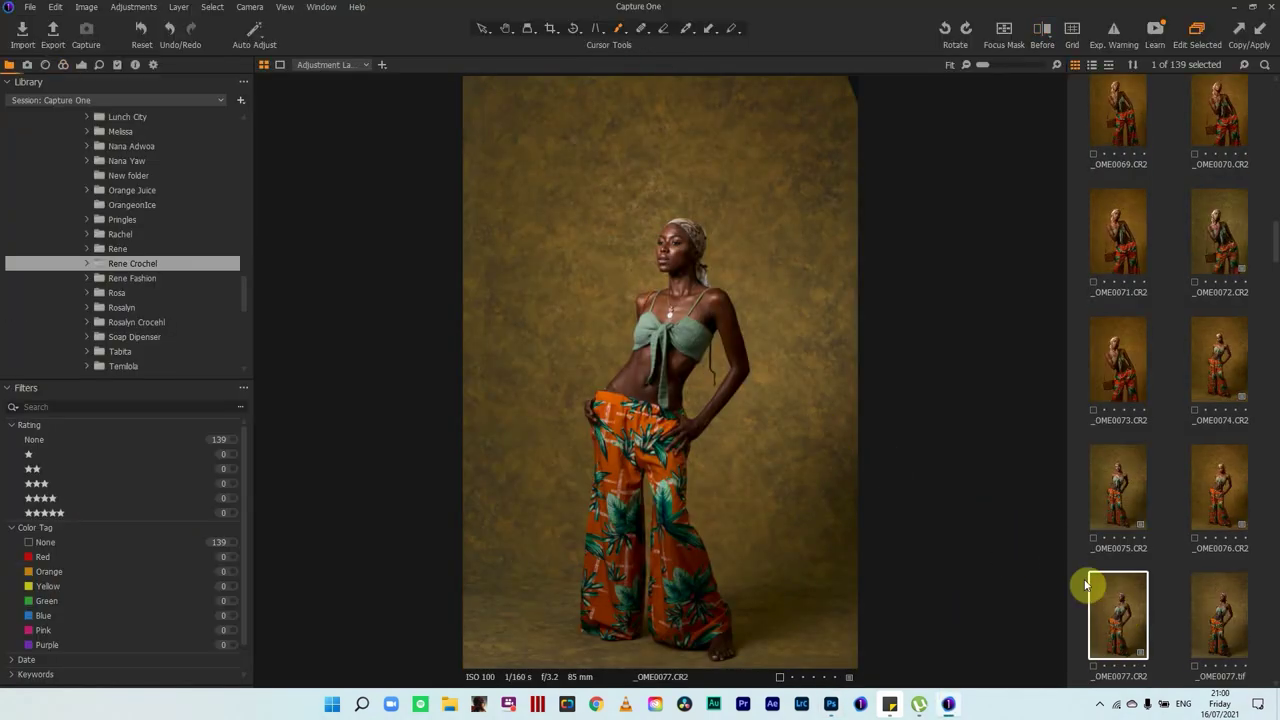
right_click(1113, 625)
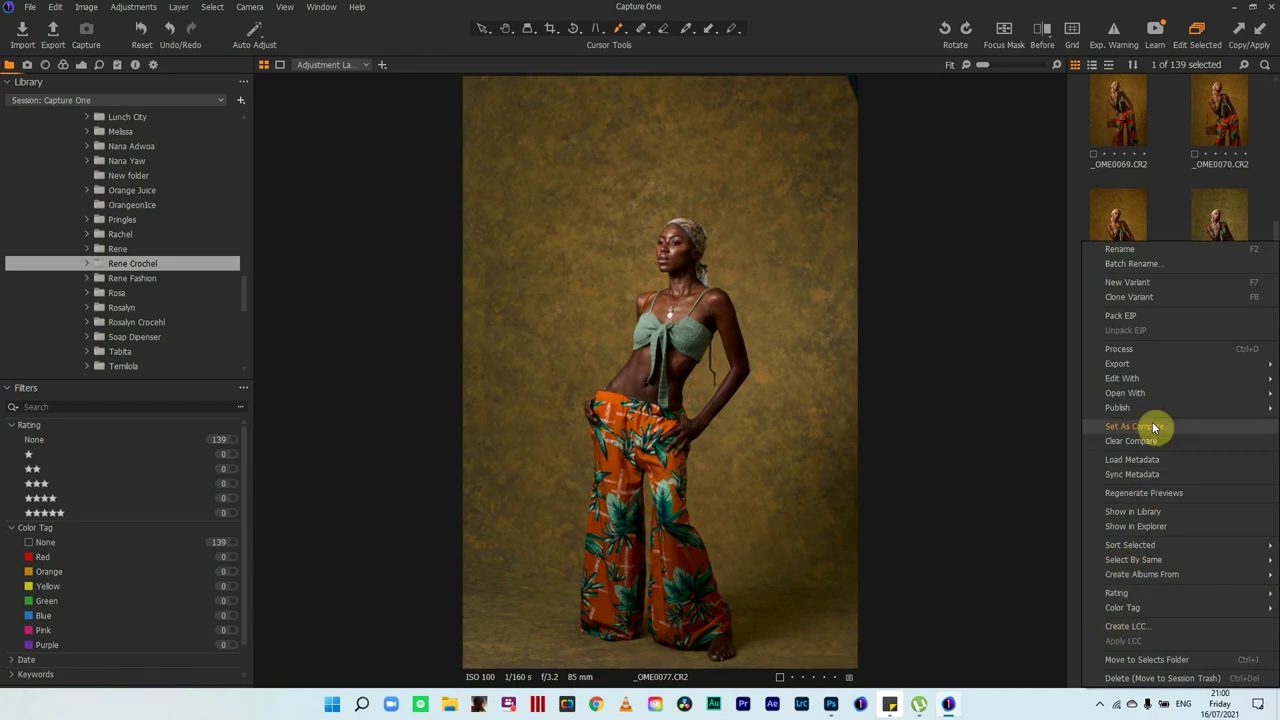
left_click(1151, 286)
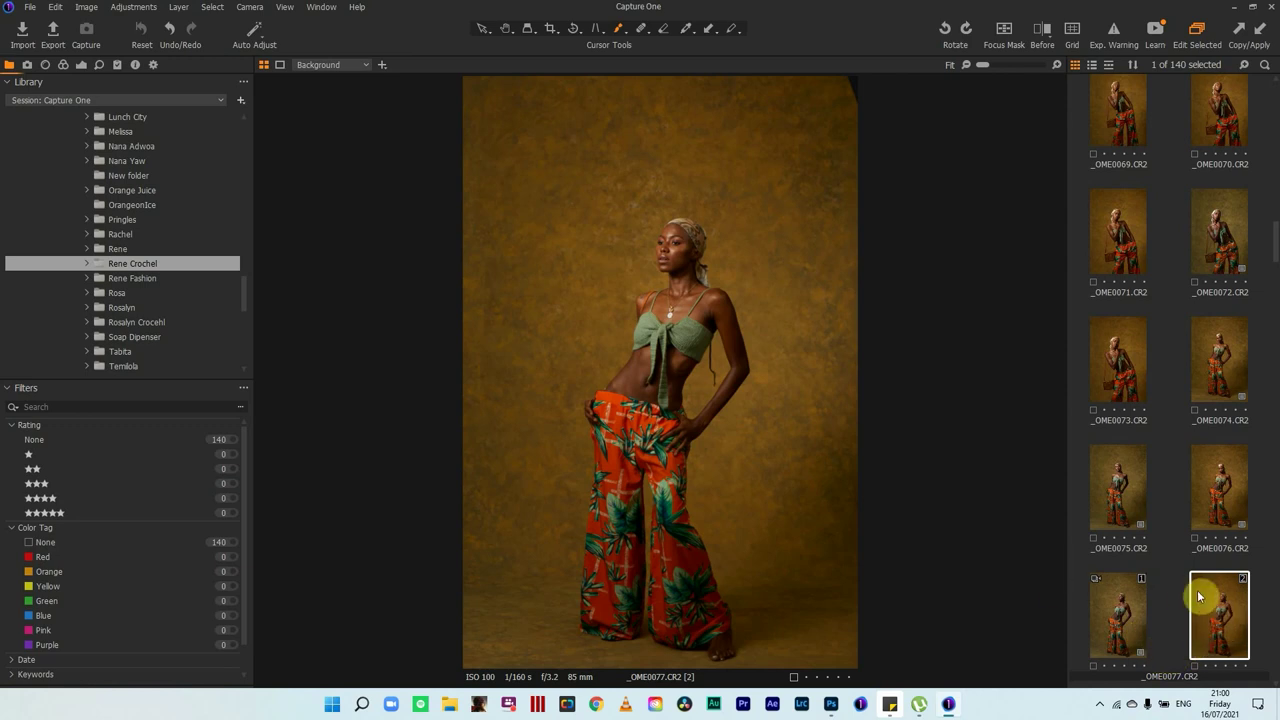
left_click_drag(1203, 597, 1100, 618)
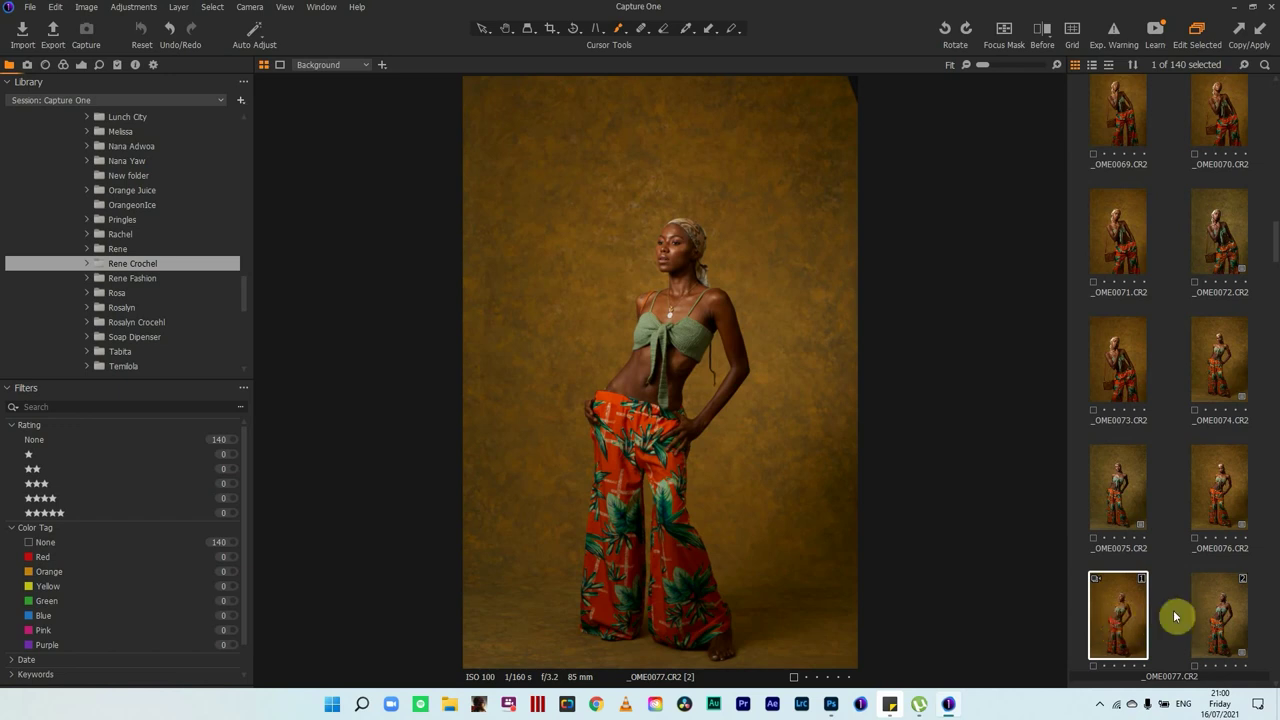
Select both raw variants plus _OME0077.tif, making the retouched tif the primary image
left_click(1227, 620, "ctrl")
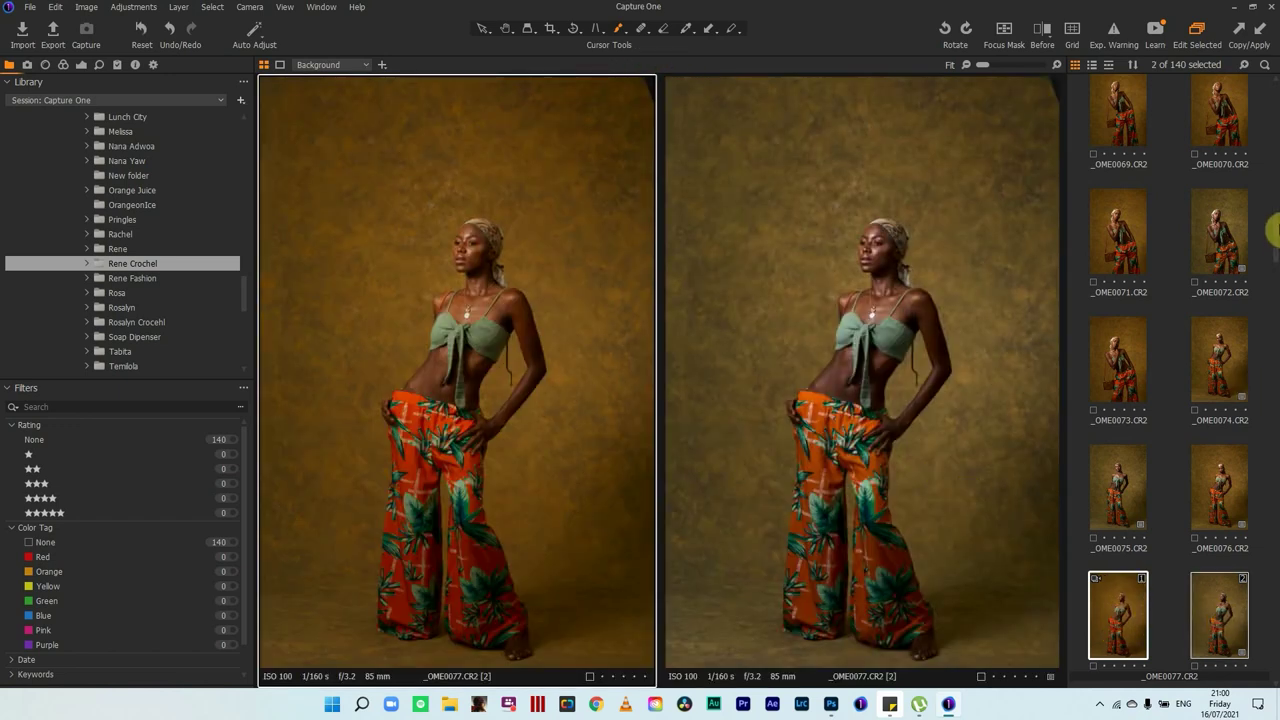
scroll(1276, 258, "down", 1)
scroll(1276, 258, "down", 1)
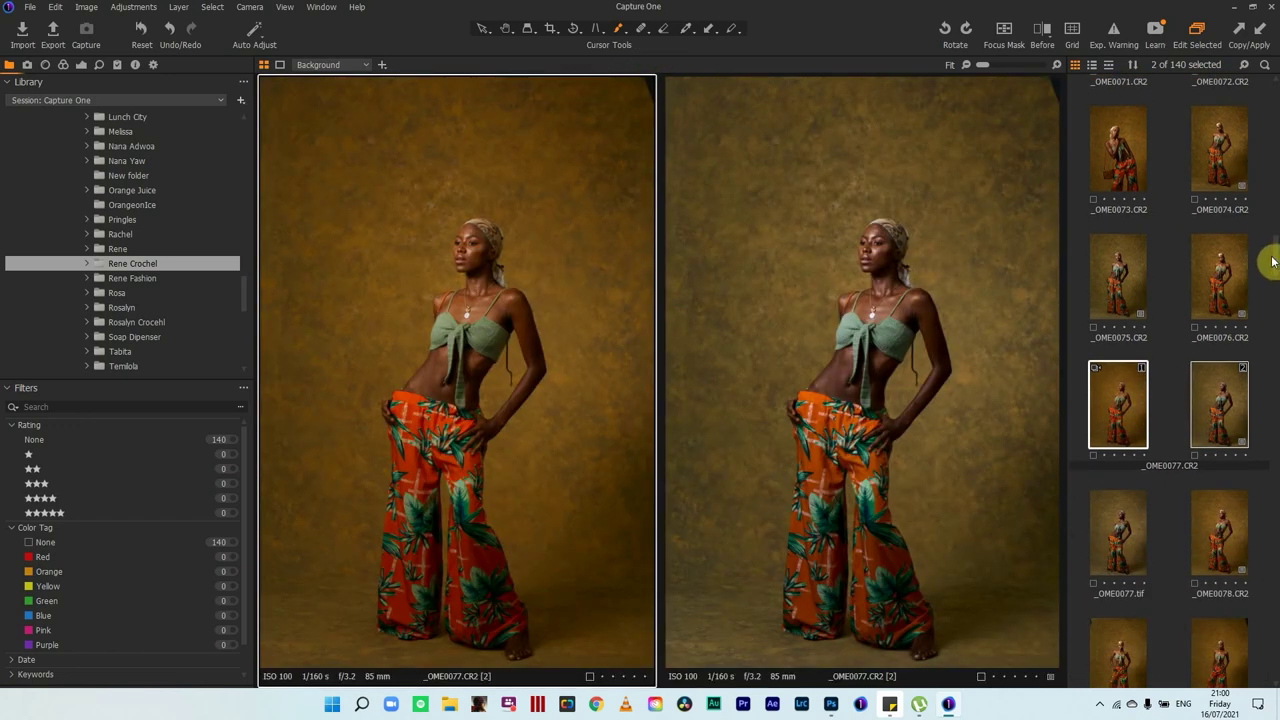
key("h")
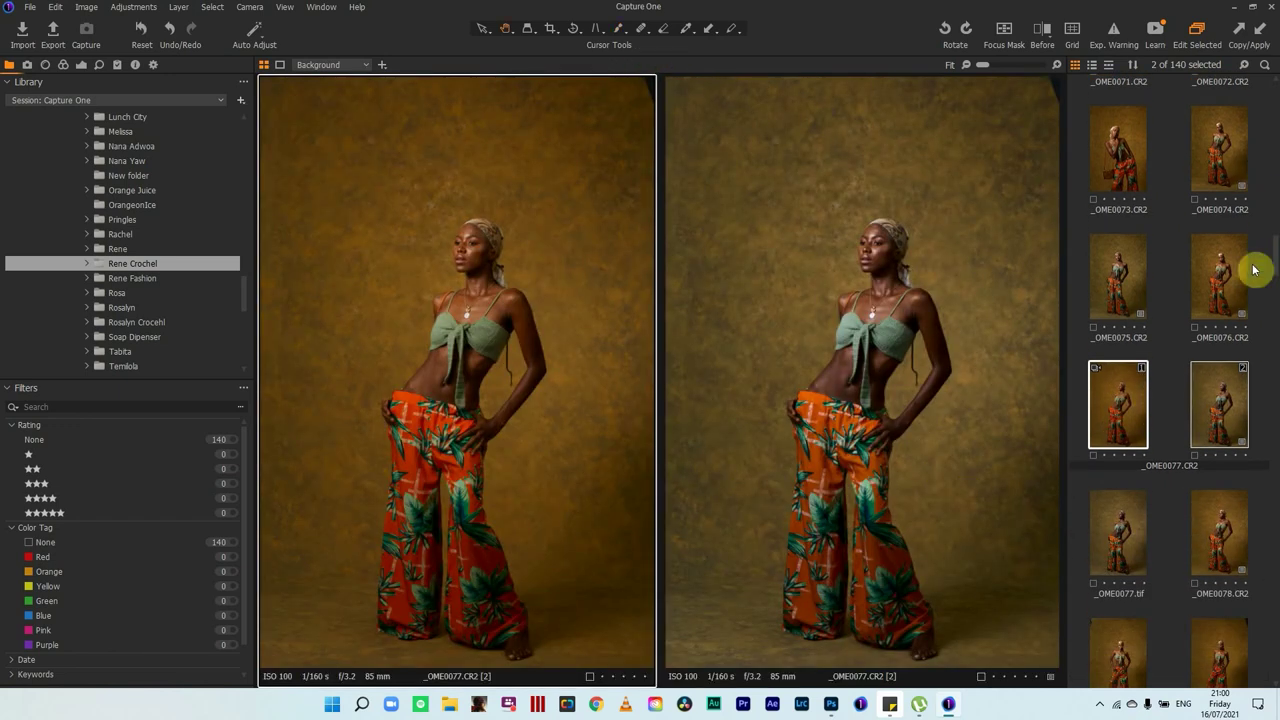
left_click(1130, 535, "ctrl")
left_click(965, 305)
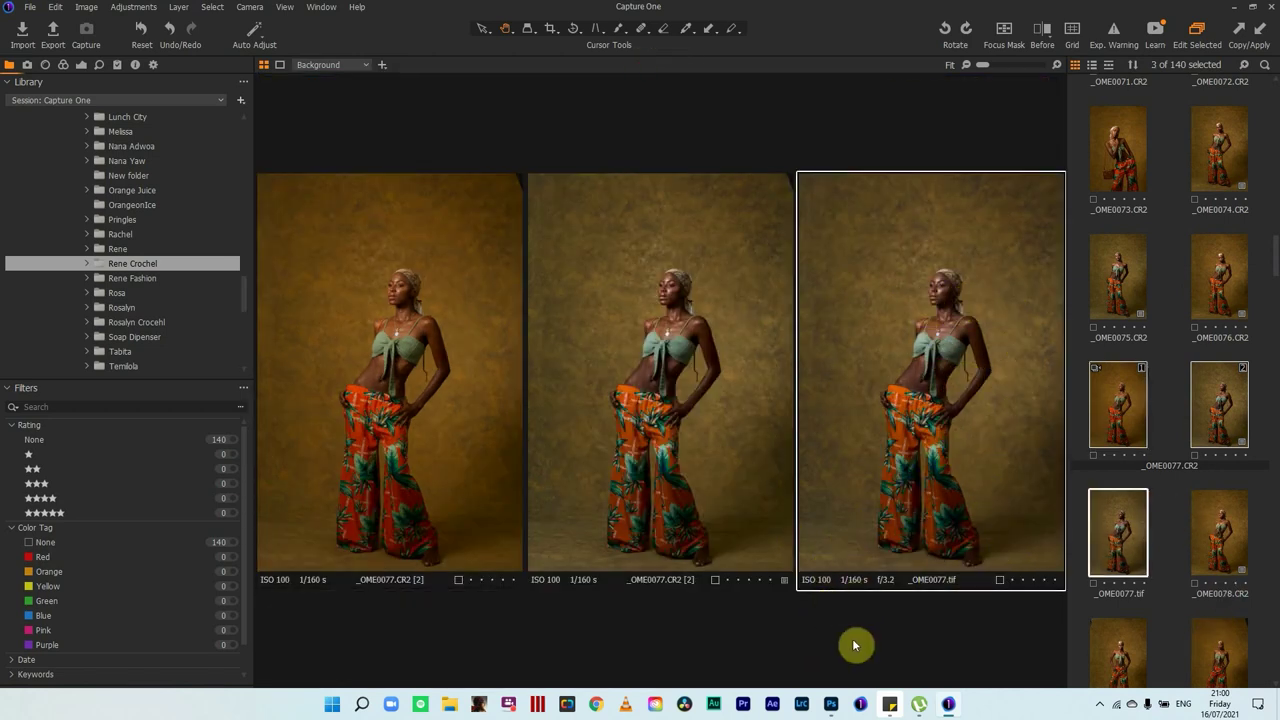
Compare the images full screen without browser or panels, then view only _OME0077.tif
key("ctrl+f")
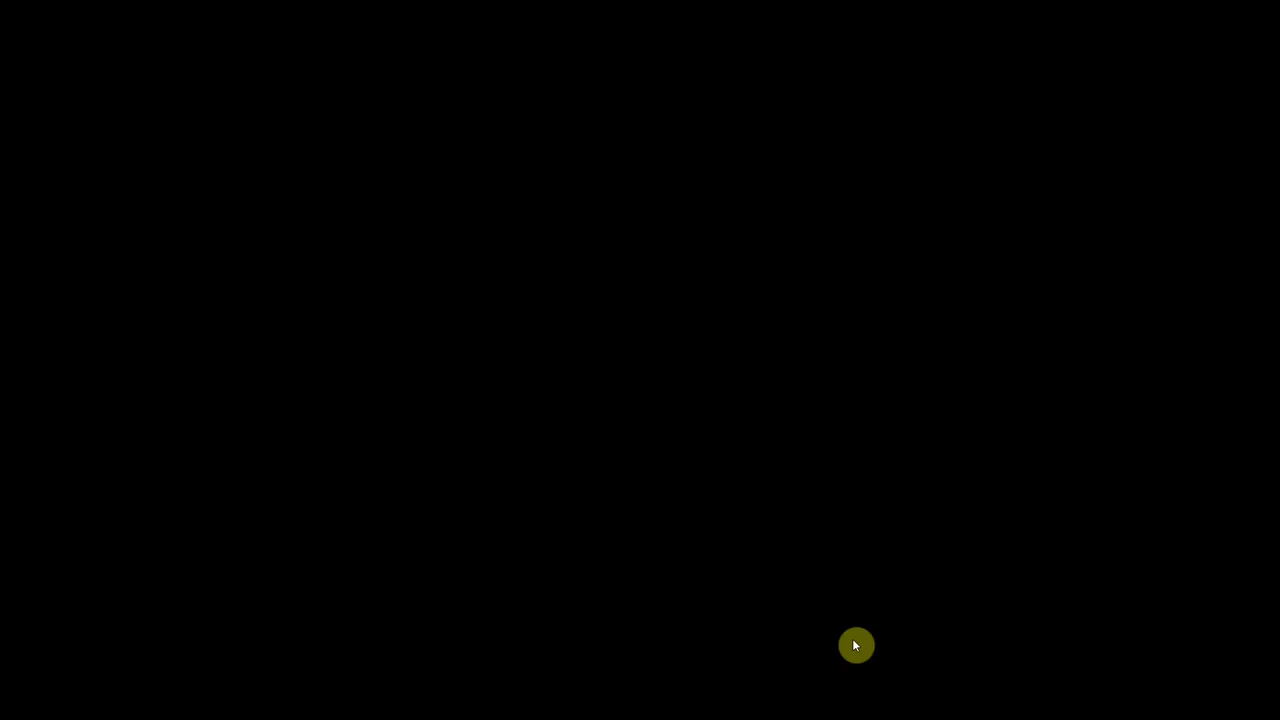
key("ctrl+b")
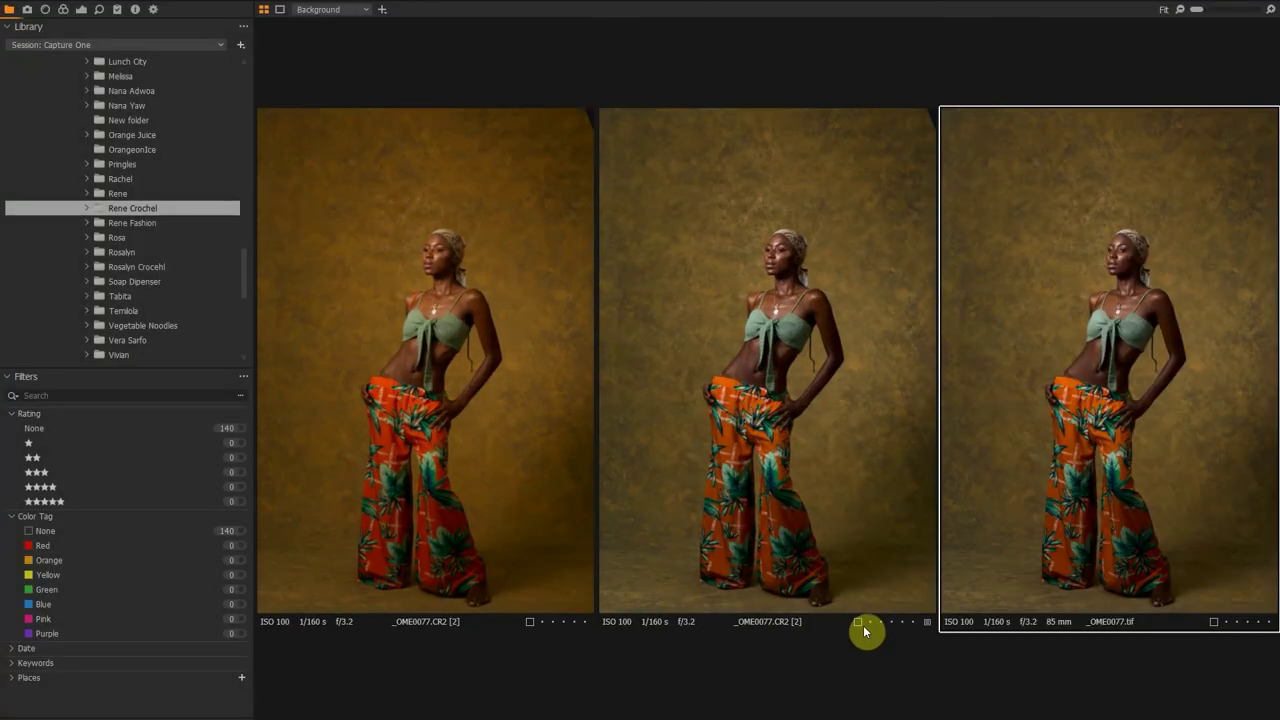
key("ctrl+t")
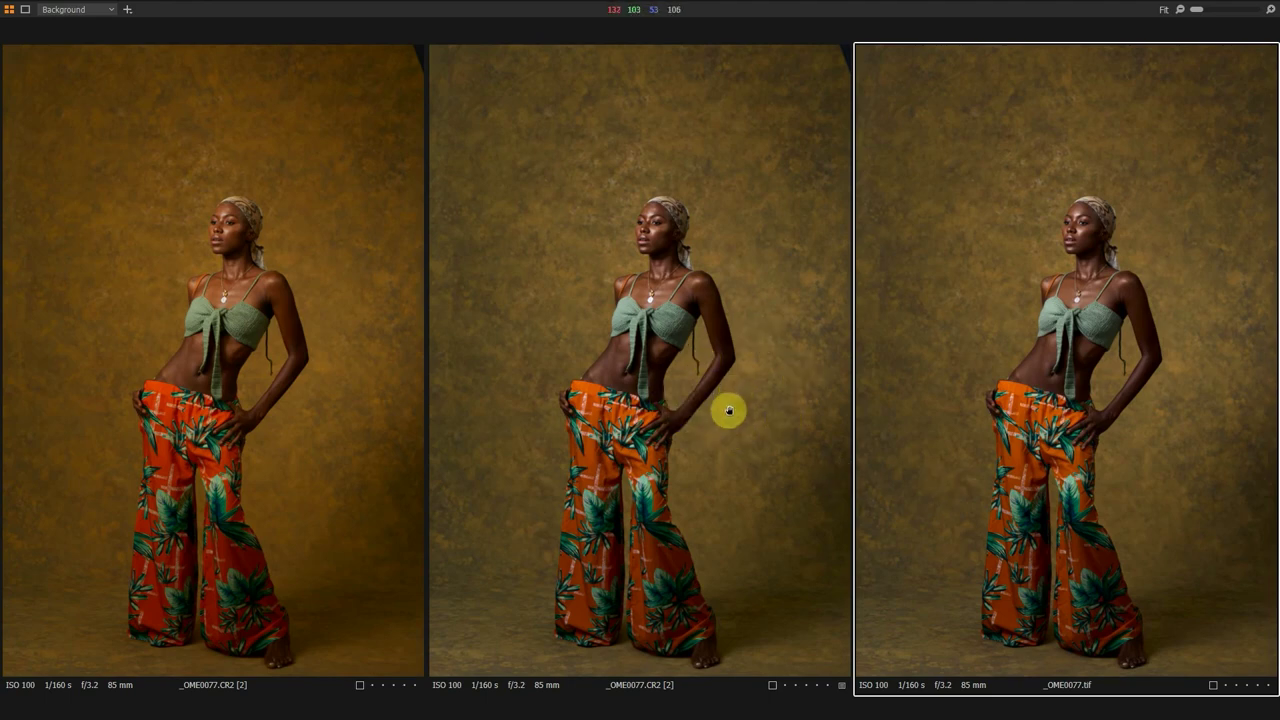
key("ctrl+b")
key("ctrl+t")
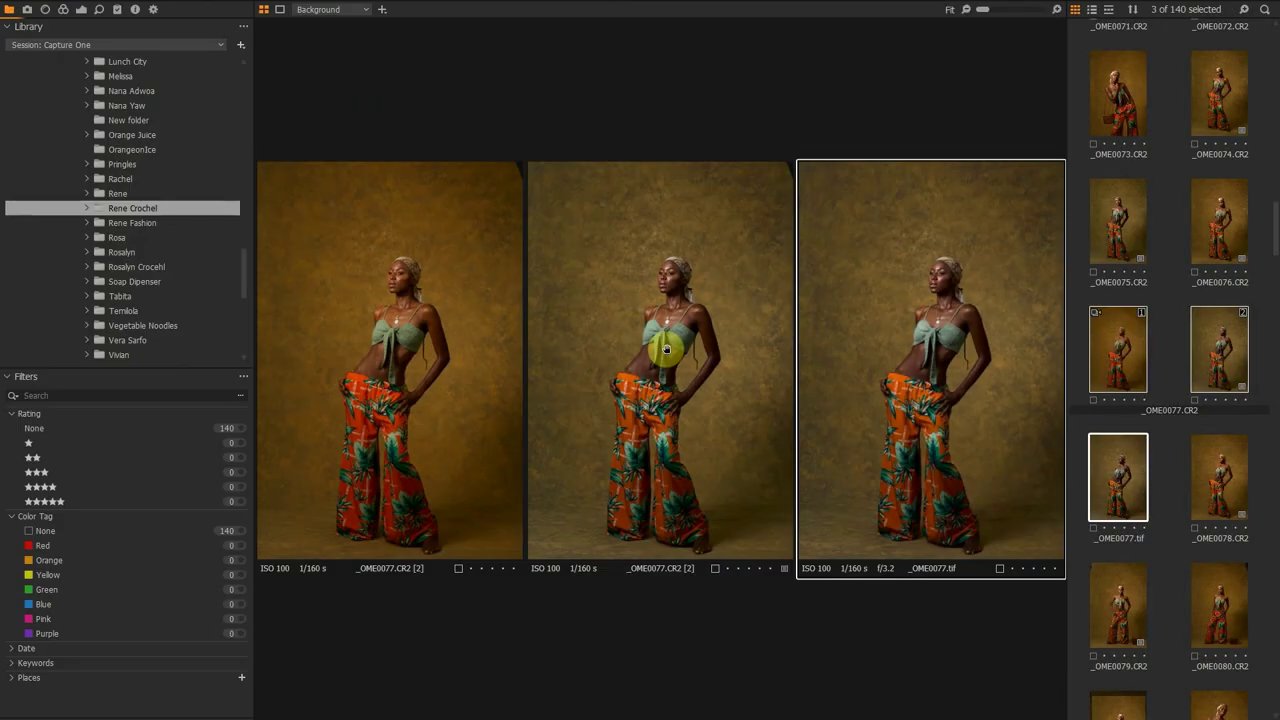
key("ctrl+f")
left_click(1125, 528)
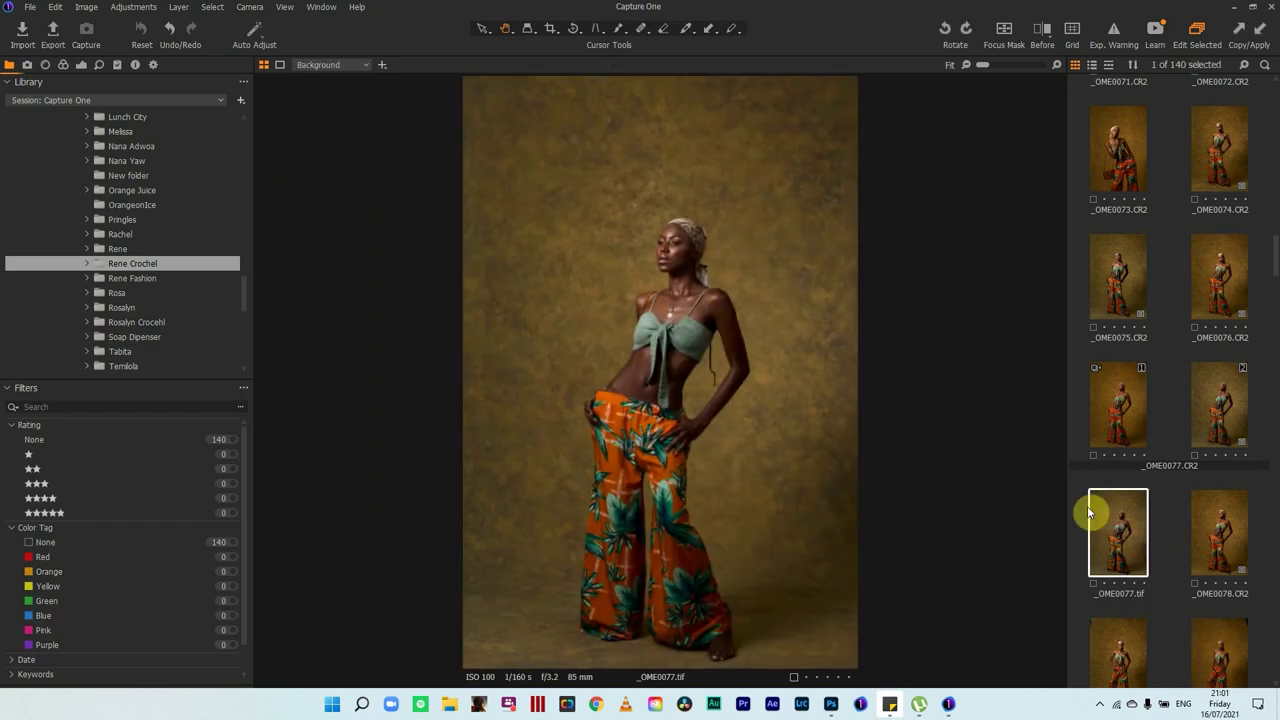
Export the tif as a variant with JPEG quality 60 and Fixed scaling
right_click(1116, 540)
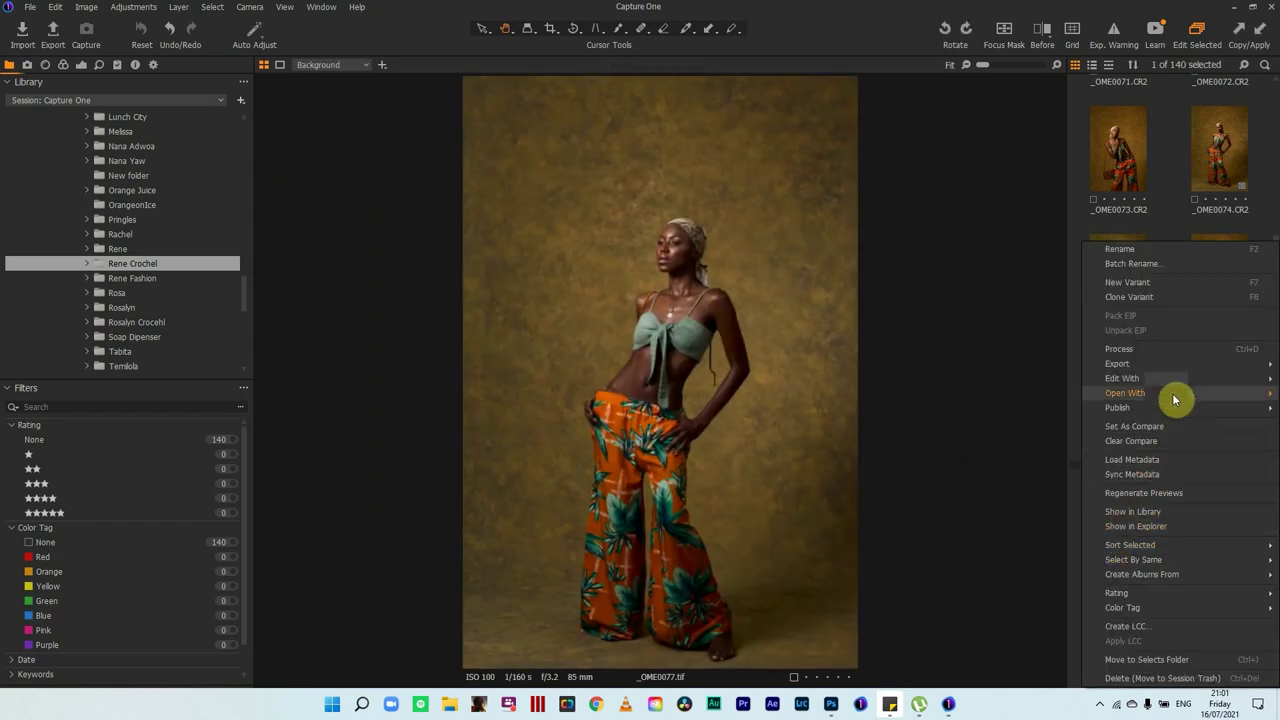
mouse_move(1120, 366)
left_click(1028, 379)
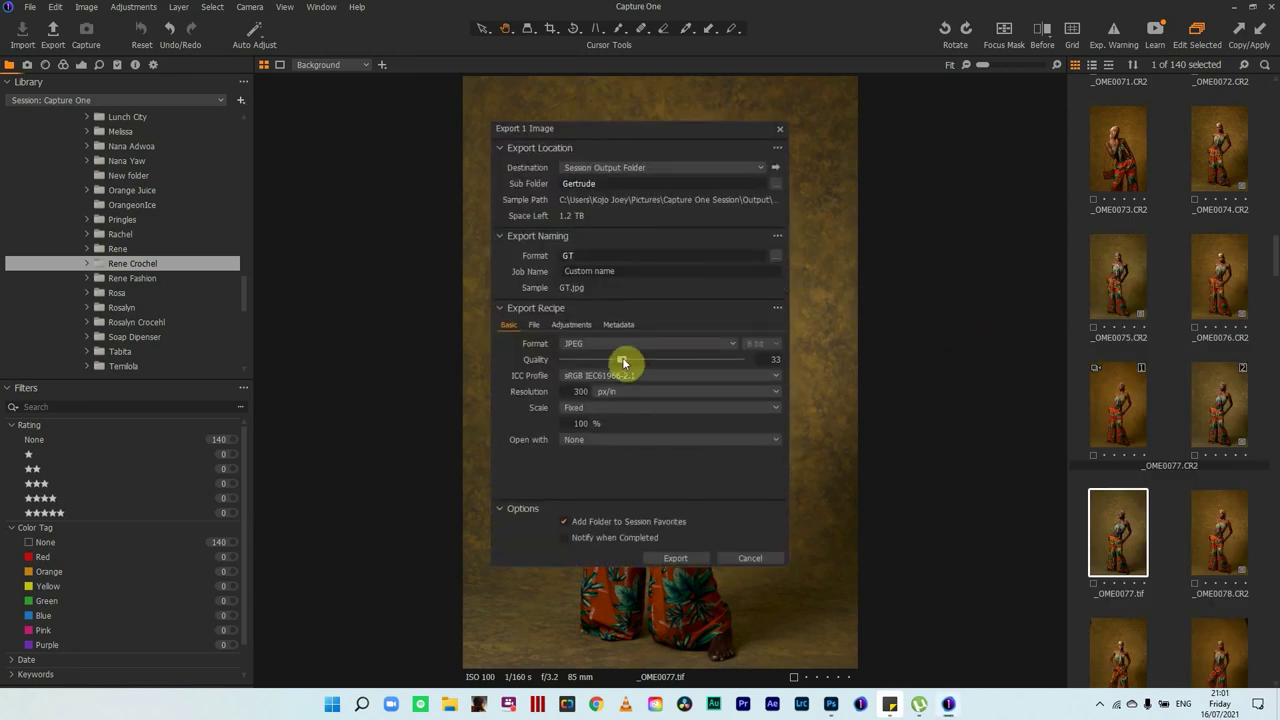
left_click_drag(621, 360, 671, 362)
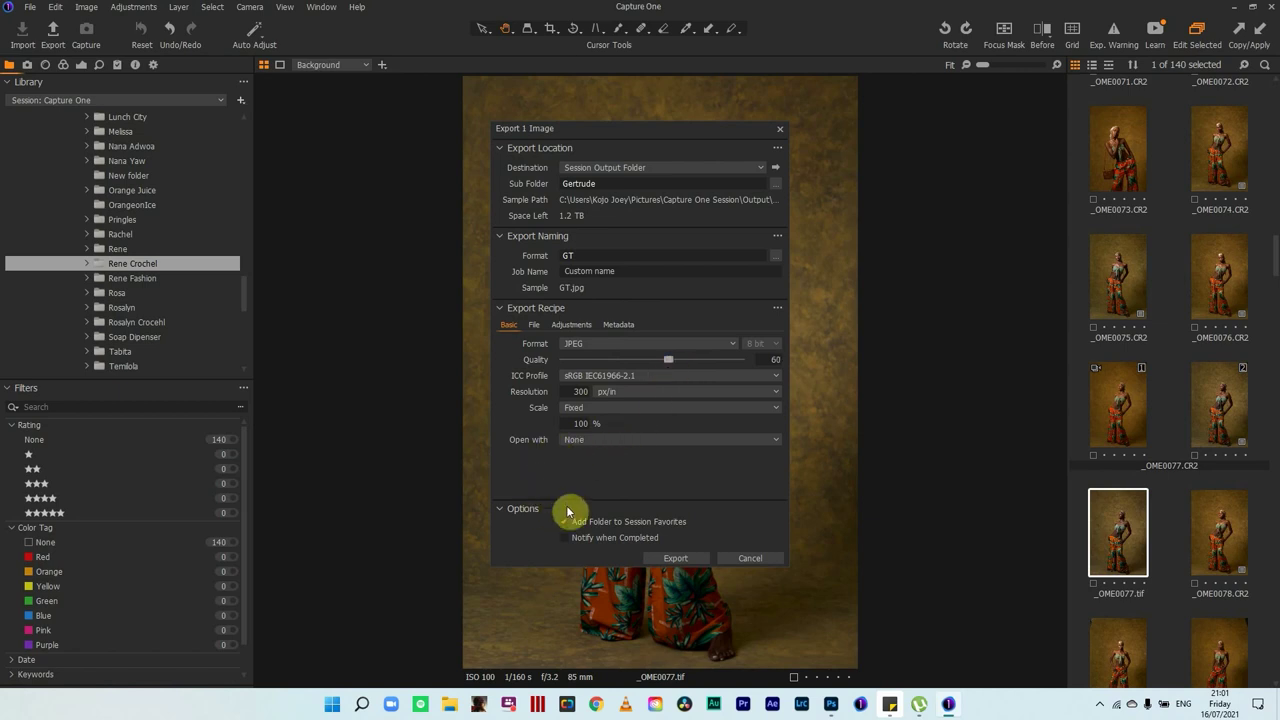
left_click(597, 410)
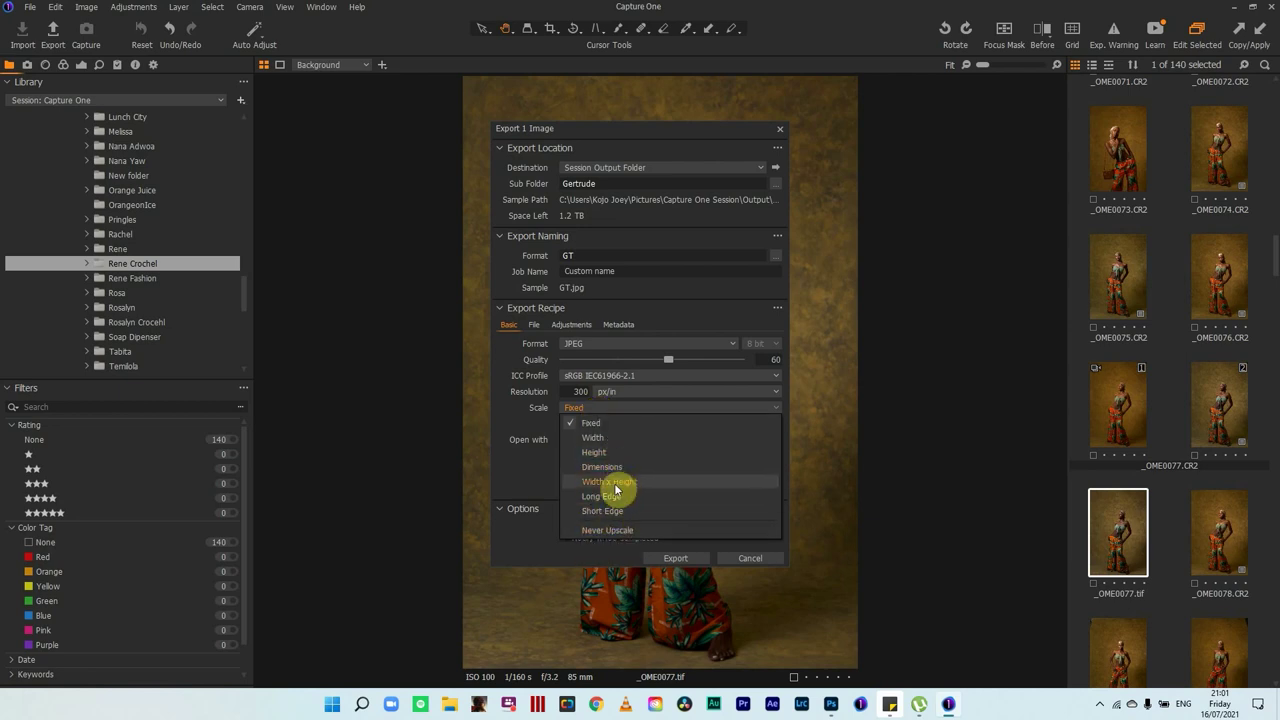
left_click(622, 423)
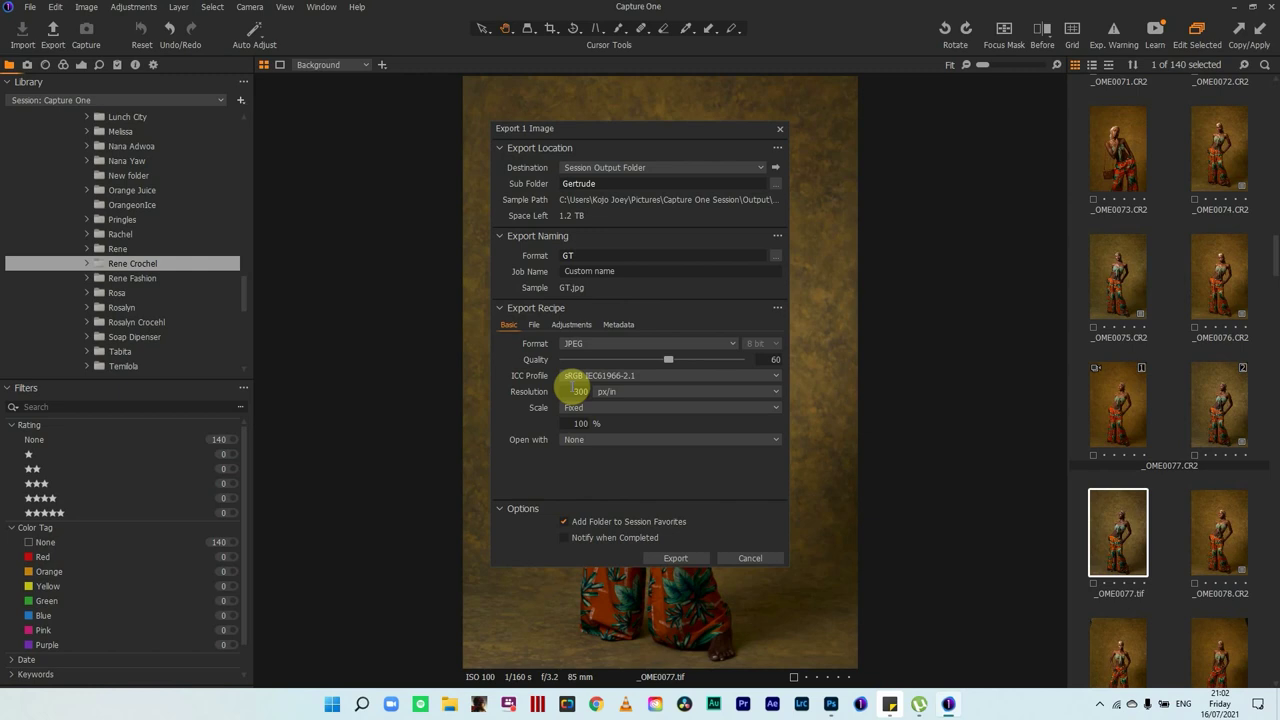
Set resolution to 72 px/in, name YOUTUBE FULL EDIT, subfolder RENE, and start the export
left_click(577, 390)
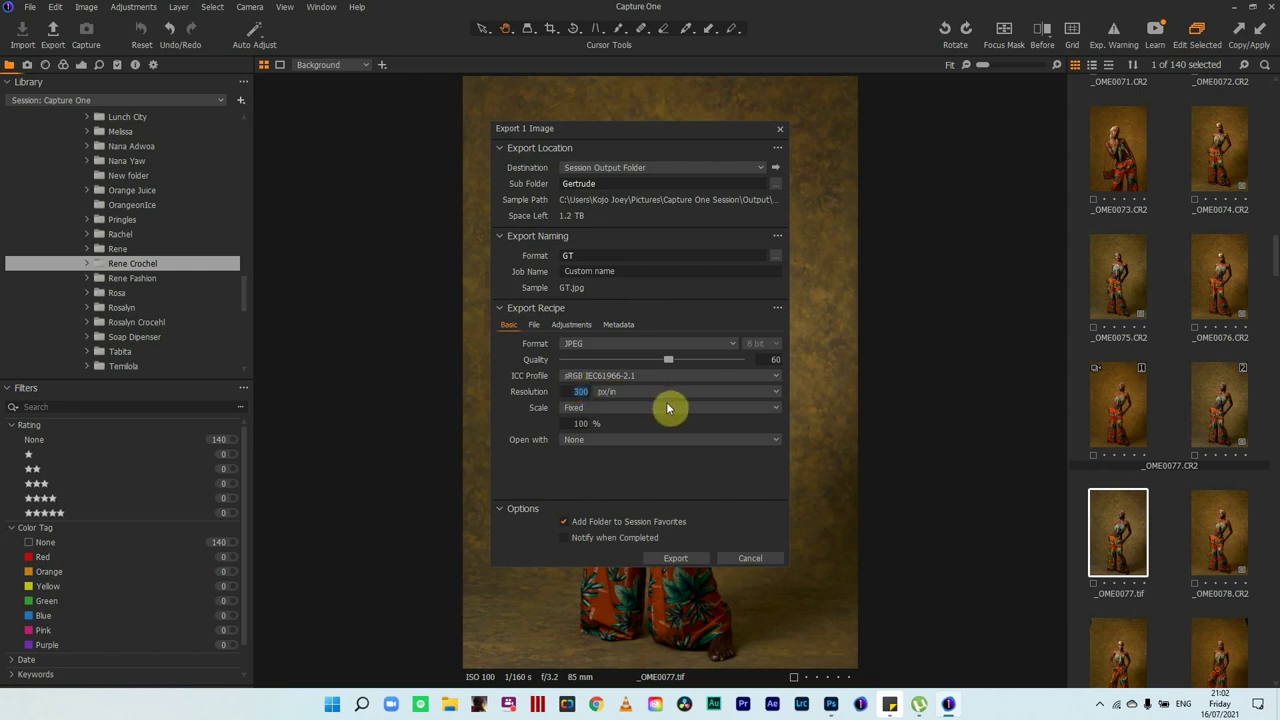
type("72")
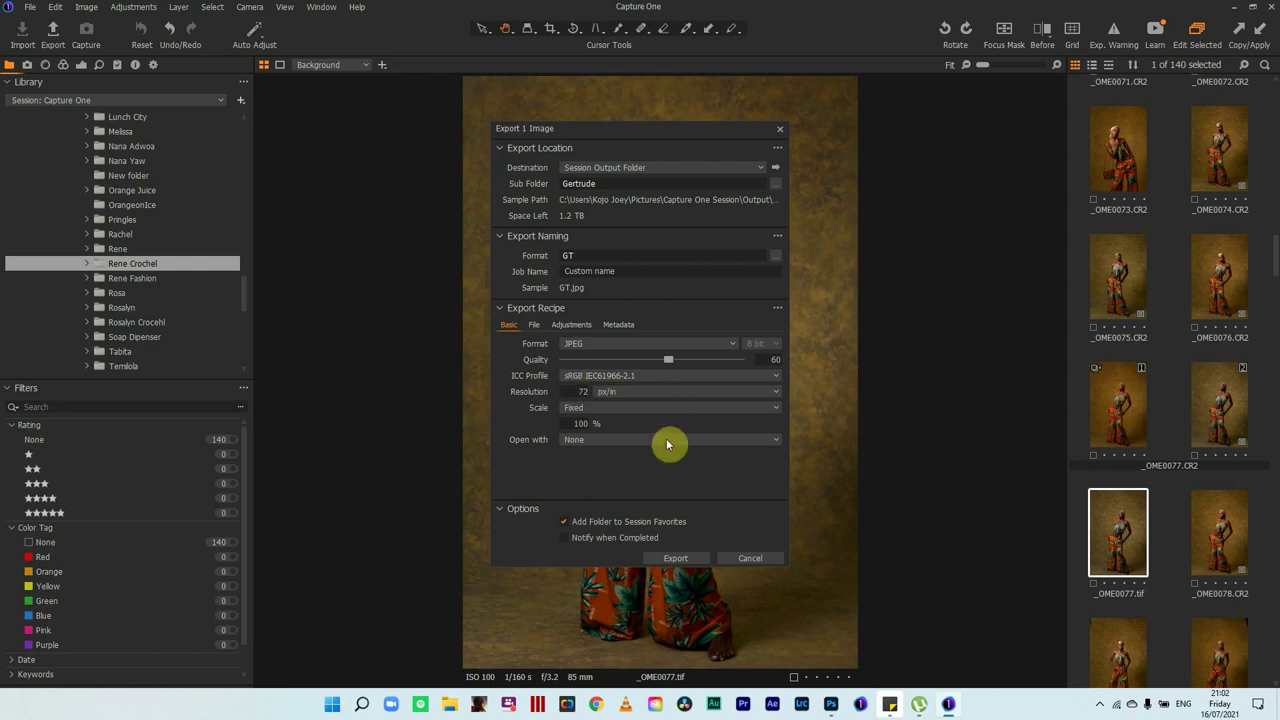
left_click(592, 256)
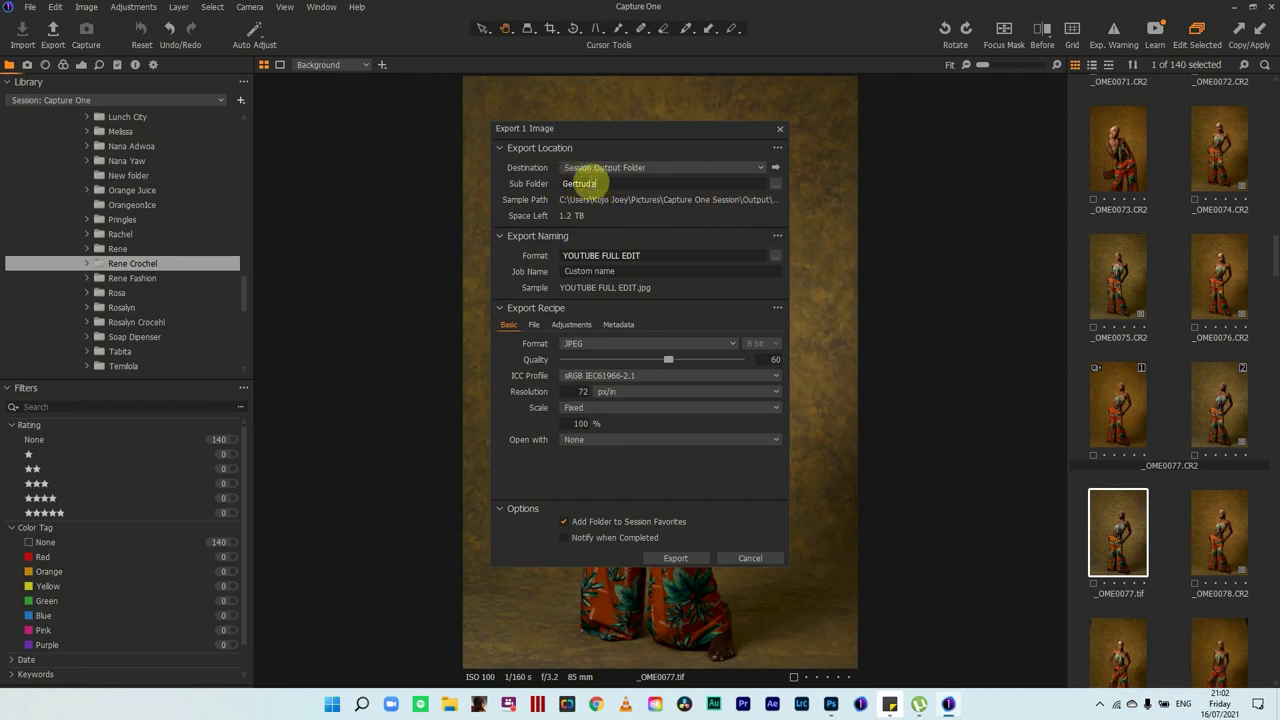
left_click_drag(616, 186, 366, 200)
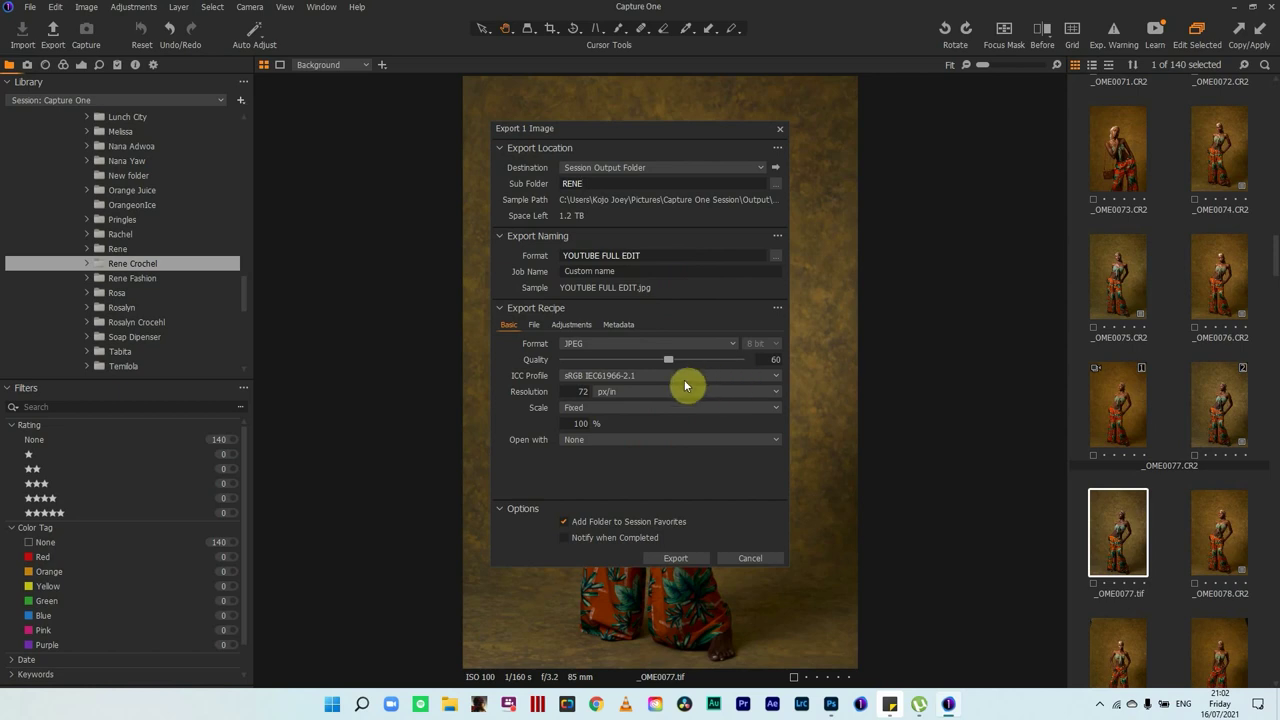
left_click(535, 326)
left_click(572, 326)
left_click(618, 327)
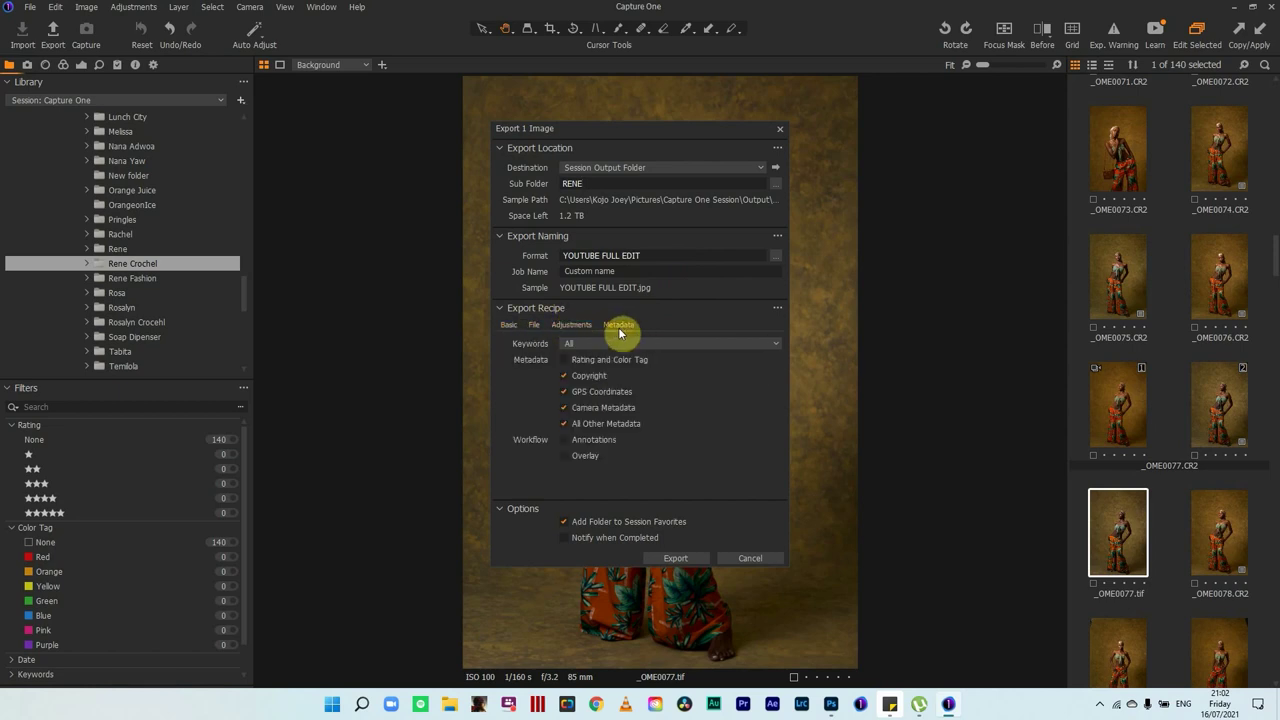
left_click(510, 326)
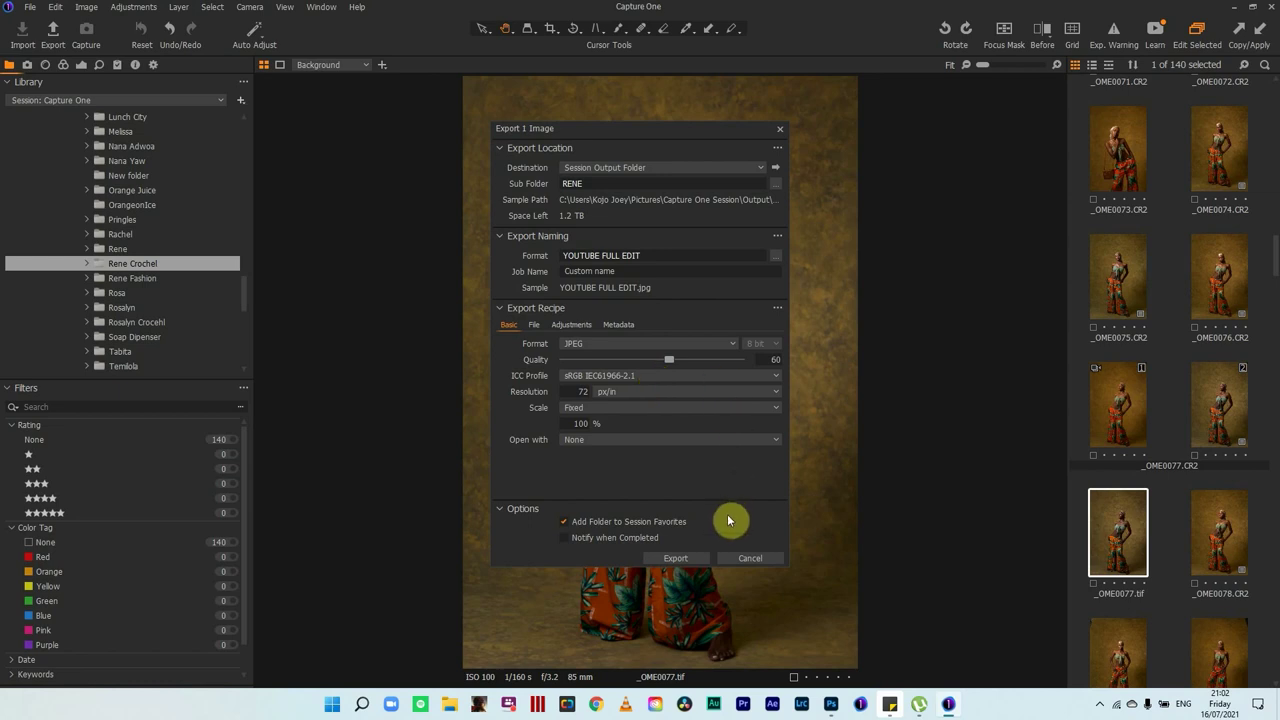
left_click(691, 557)
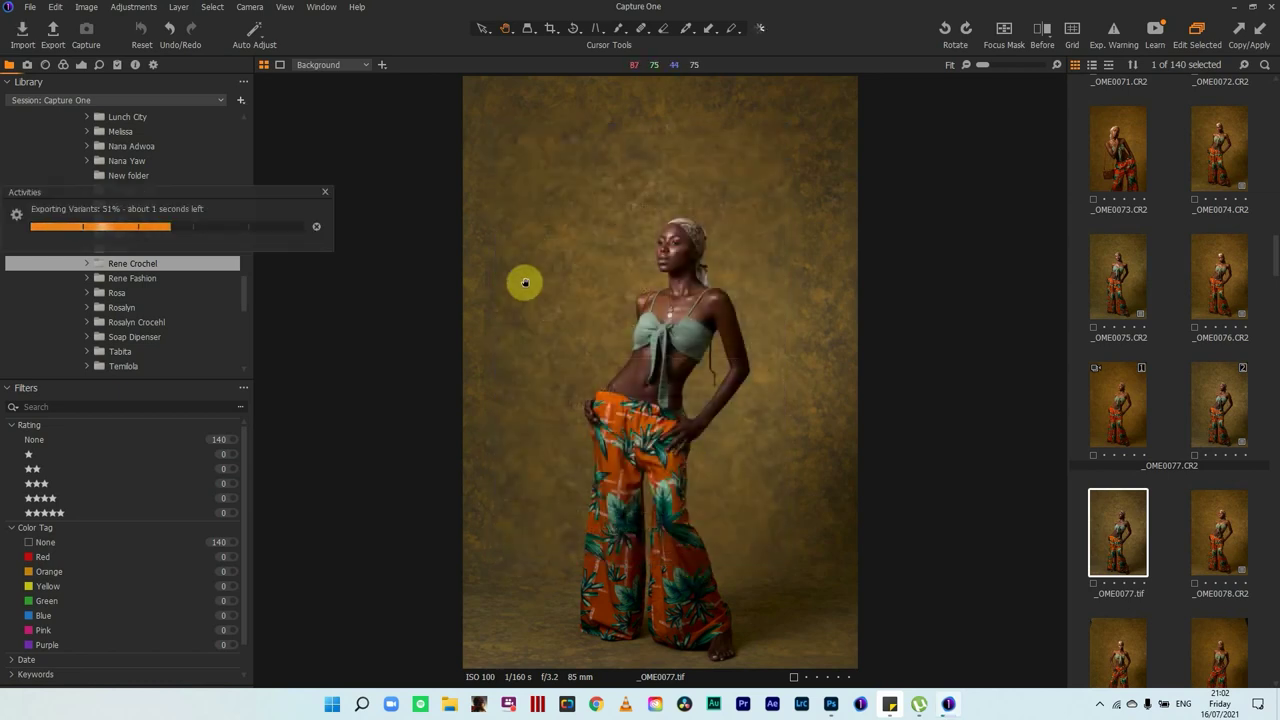